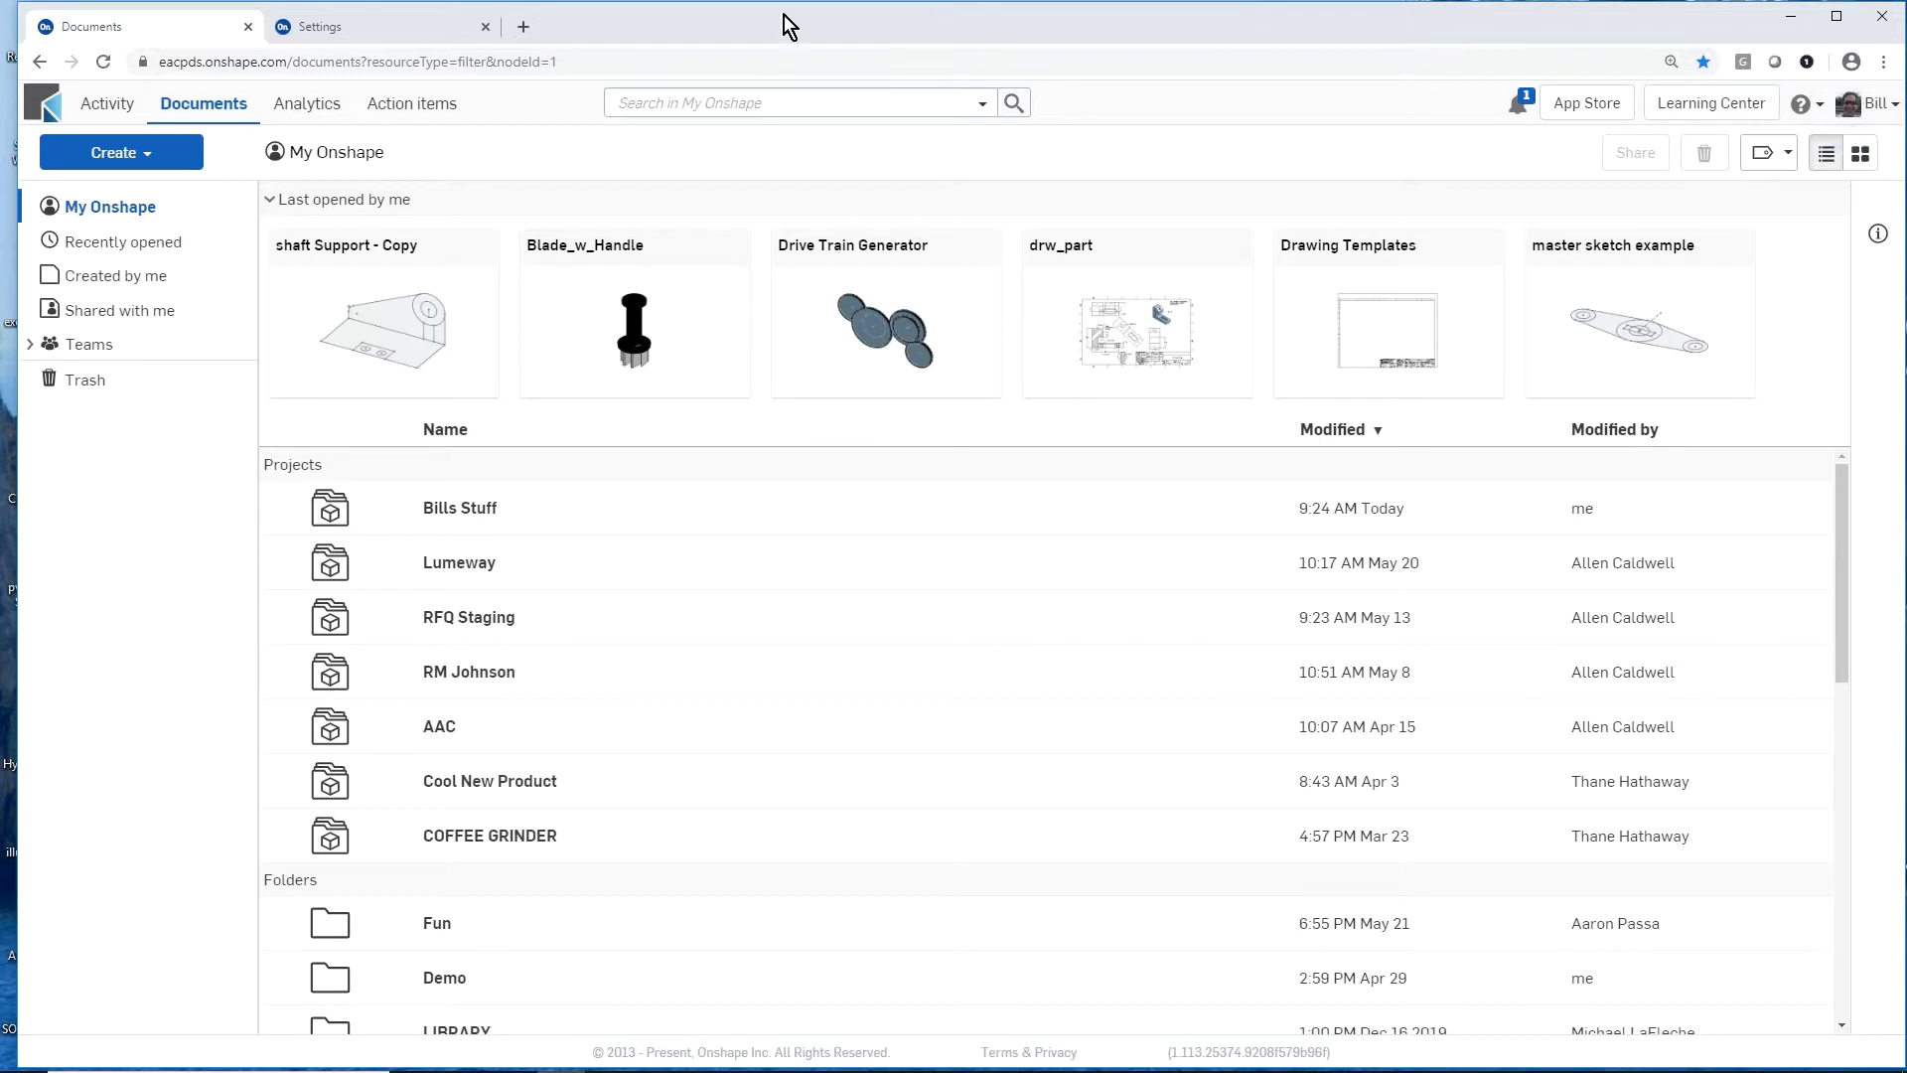
Step: Review the account preferences for units, the available view manipulation schemes and the environment profile
{"action": "left_click", "coordinate": [426, 28]}
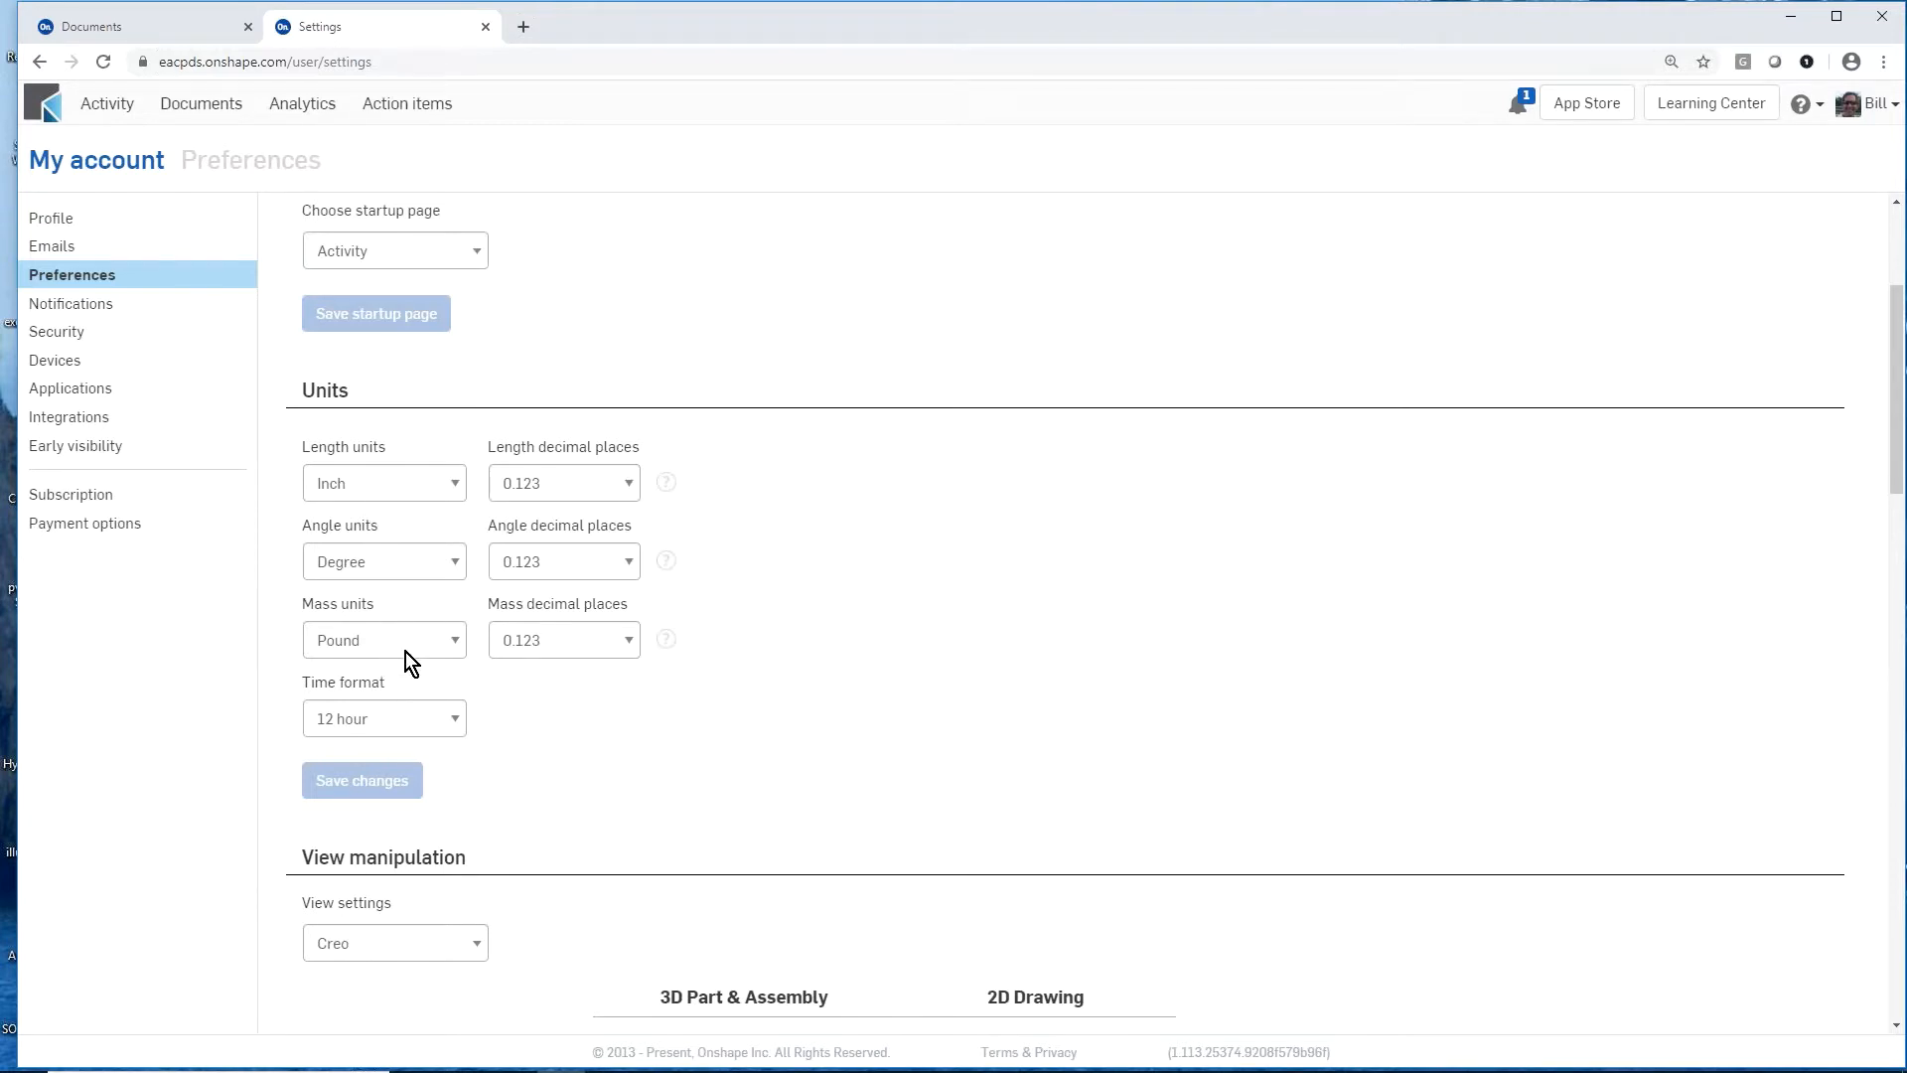
{"action": "scroll", "coordinate": [516, 655], "scroll_direction": "down", "scroll_amount": 5}
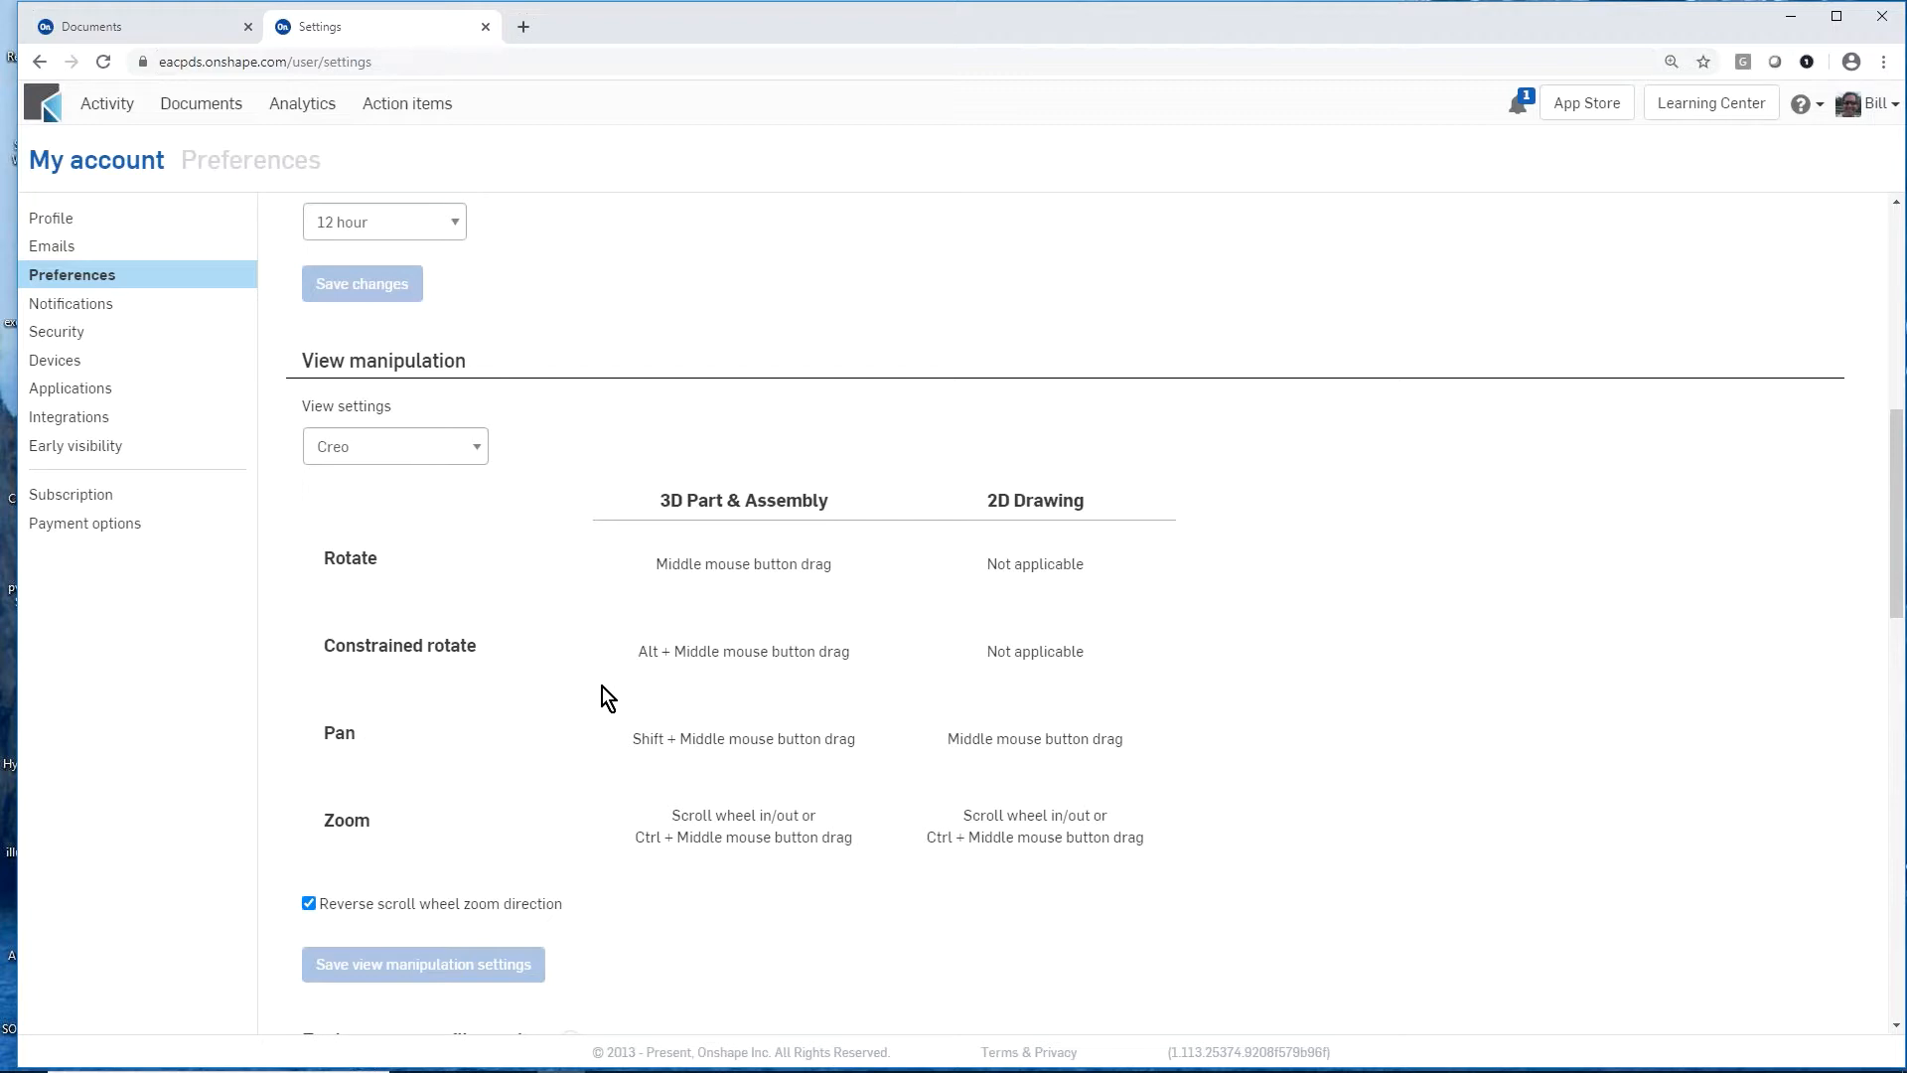
{"action": "left_click", "coordinate": [480, 447]}
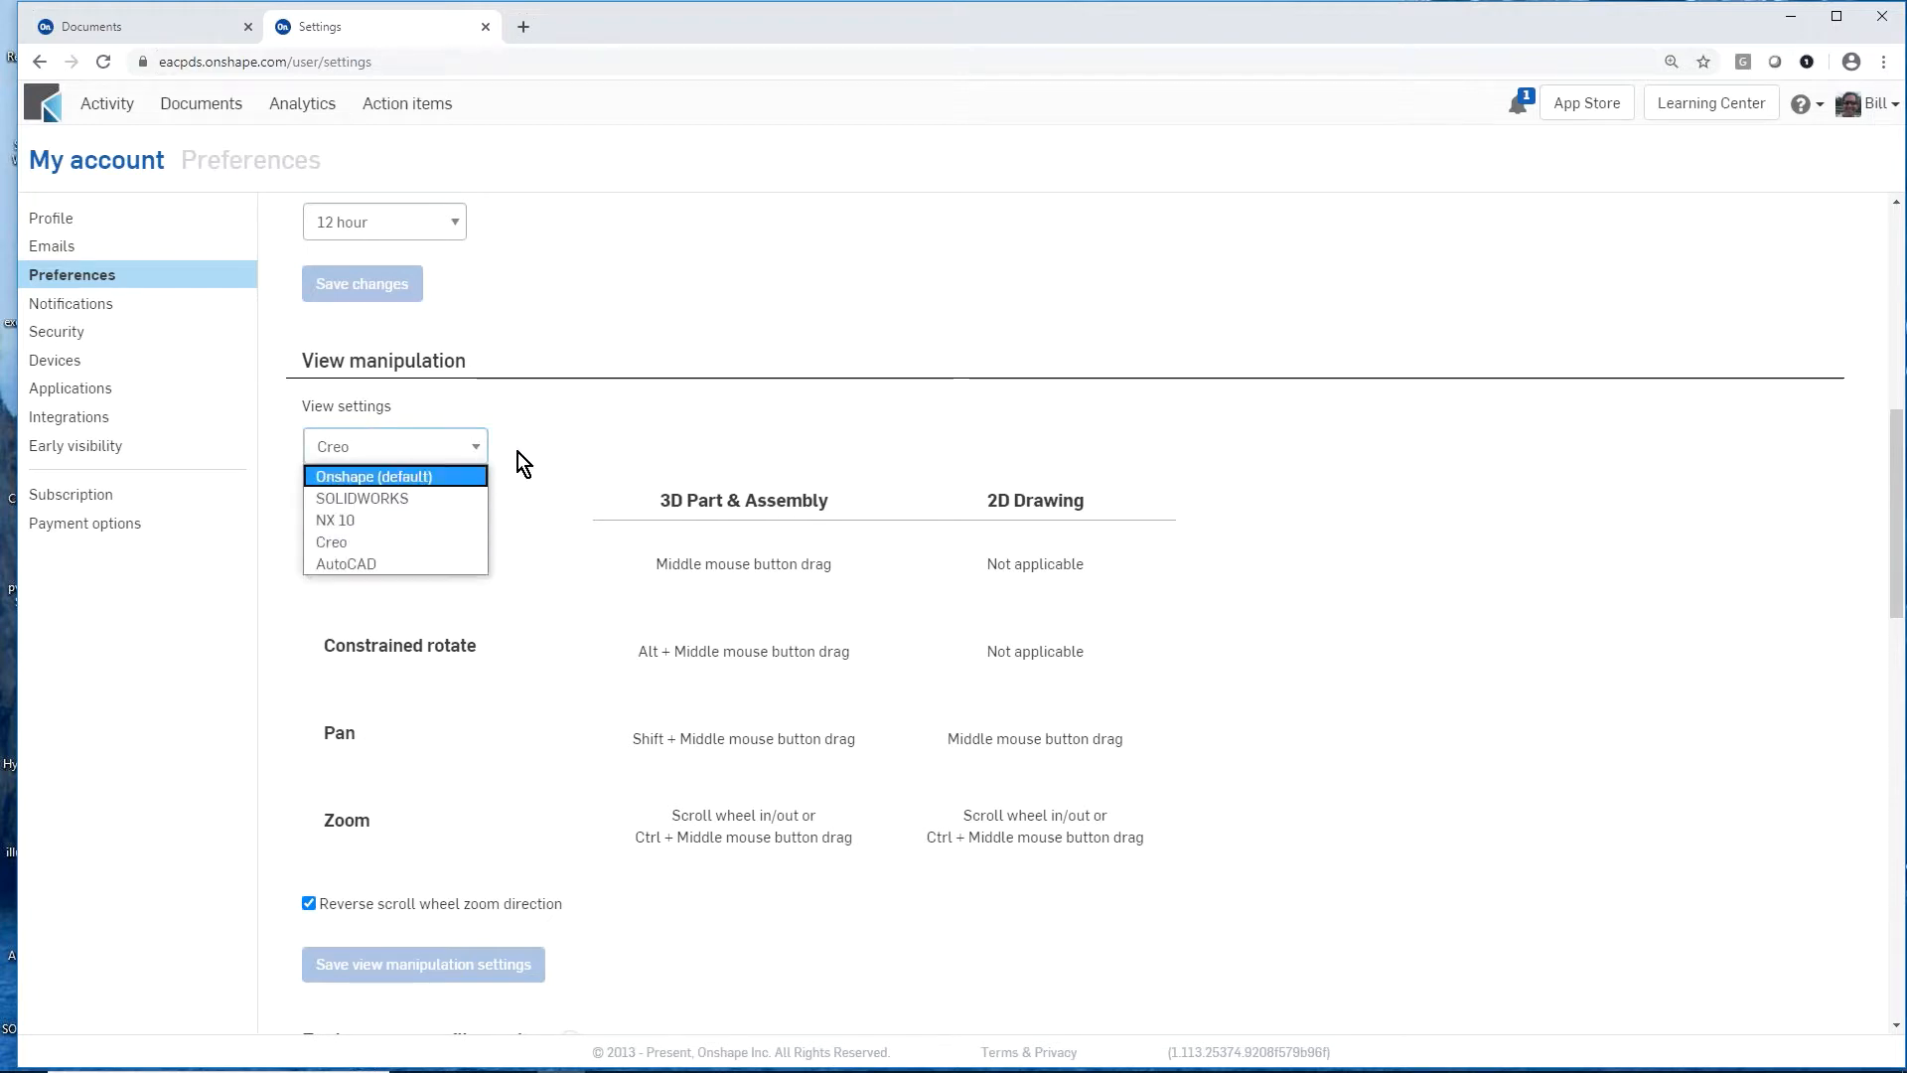
{"action": "left_click", "coordinate": [558, 429]}
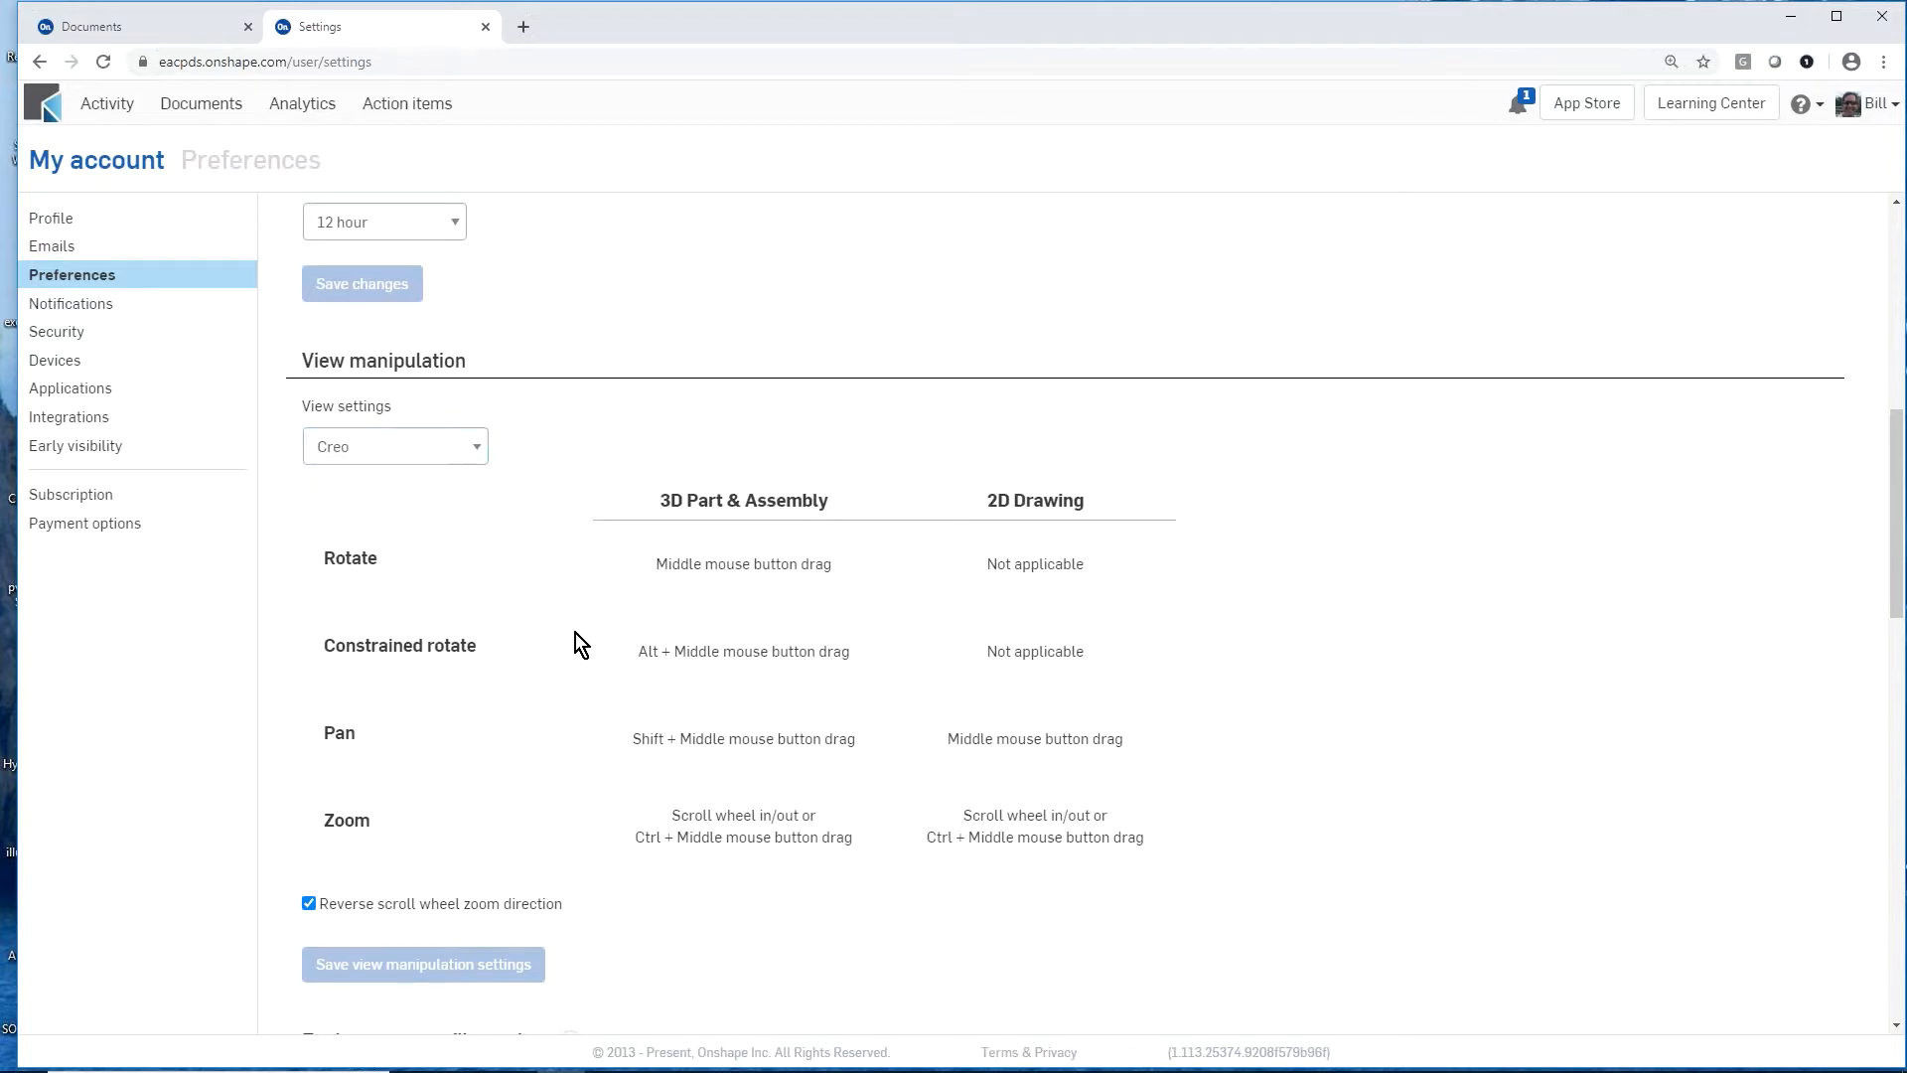
{"action": "scroll", "coordinate": [576, 634], "scroll_direction": "down", "scroll_amount": 4}
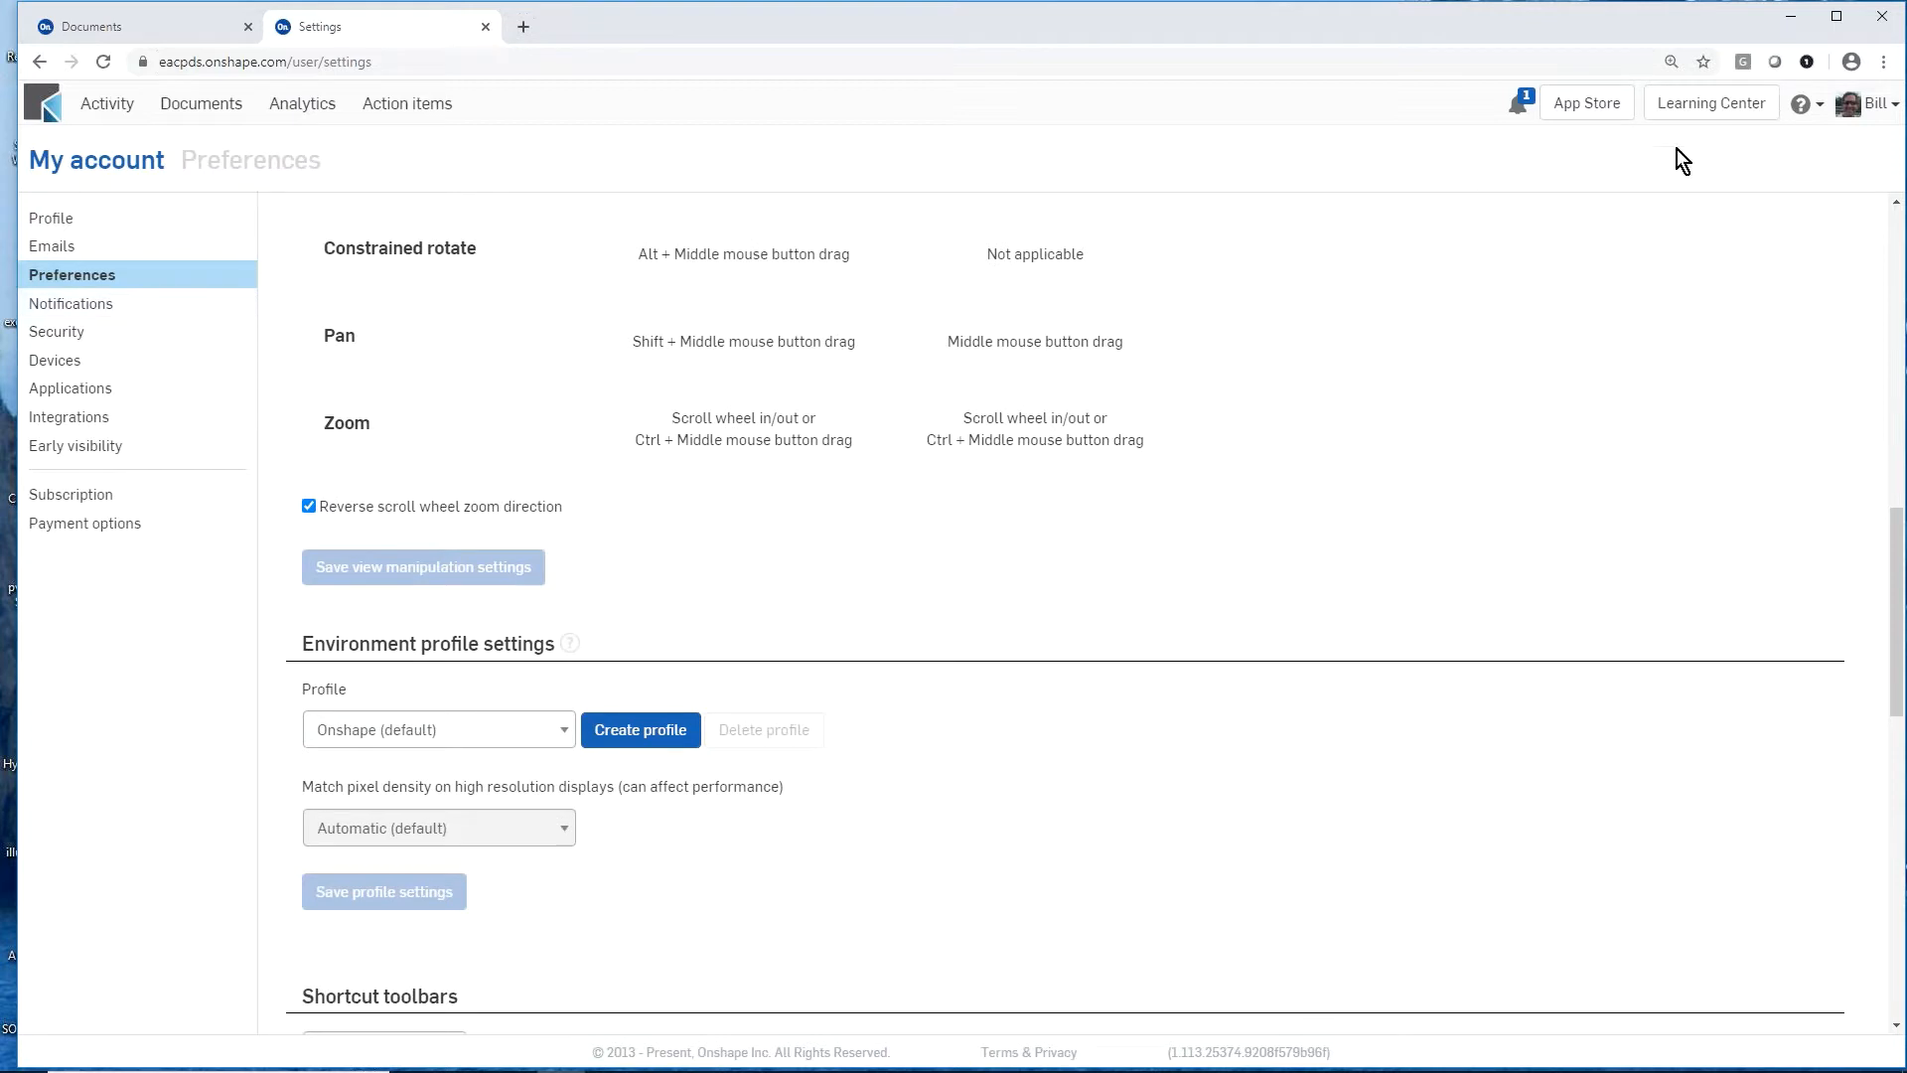
Step: Review the company's release management settings, from the release workflow through the revision scheme to part number generation
{"action": "left_click", "coordinate": [1870, 105]}
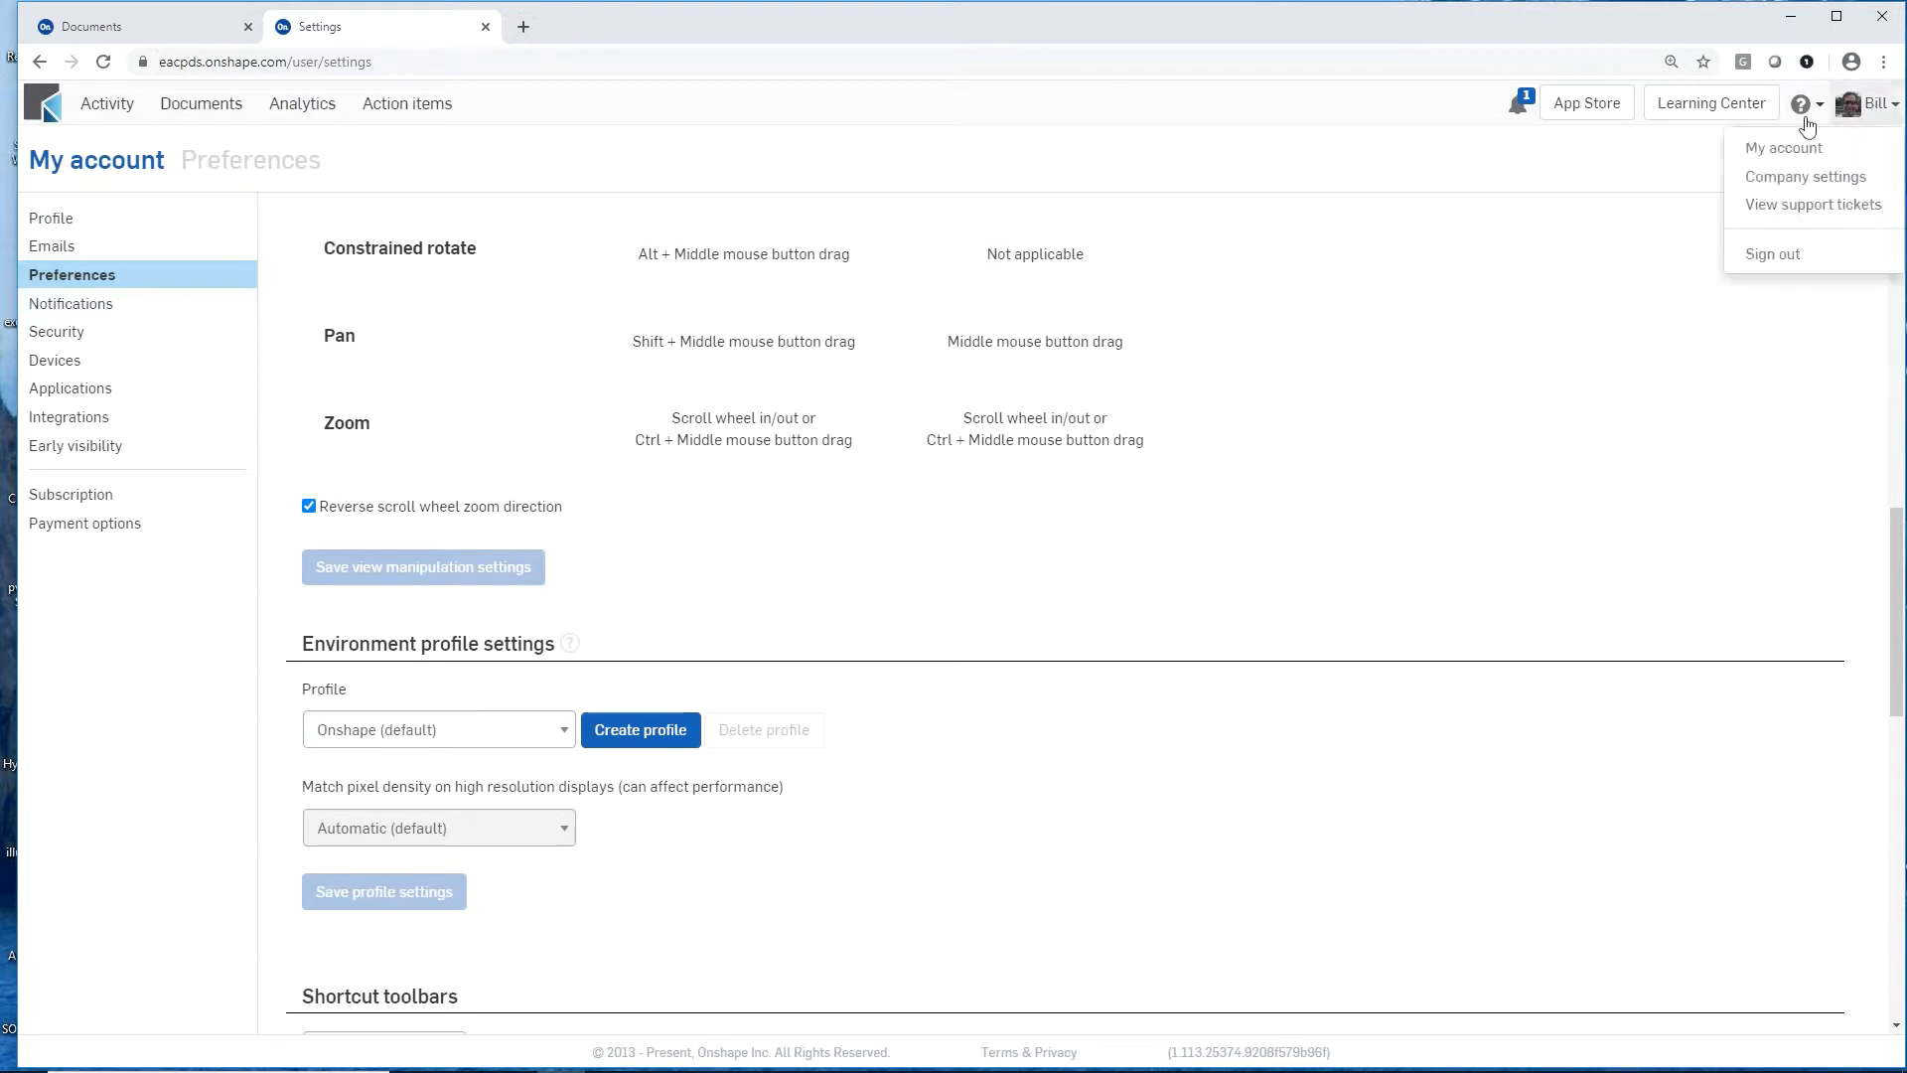
{"action": "left_click", "coordinate": [1786, 183]}
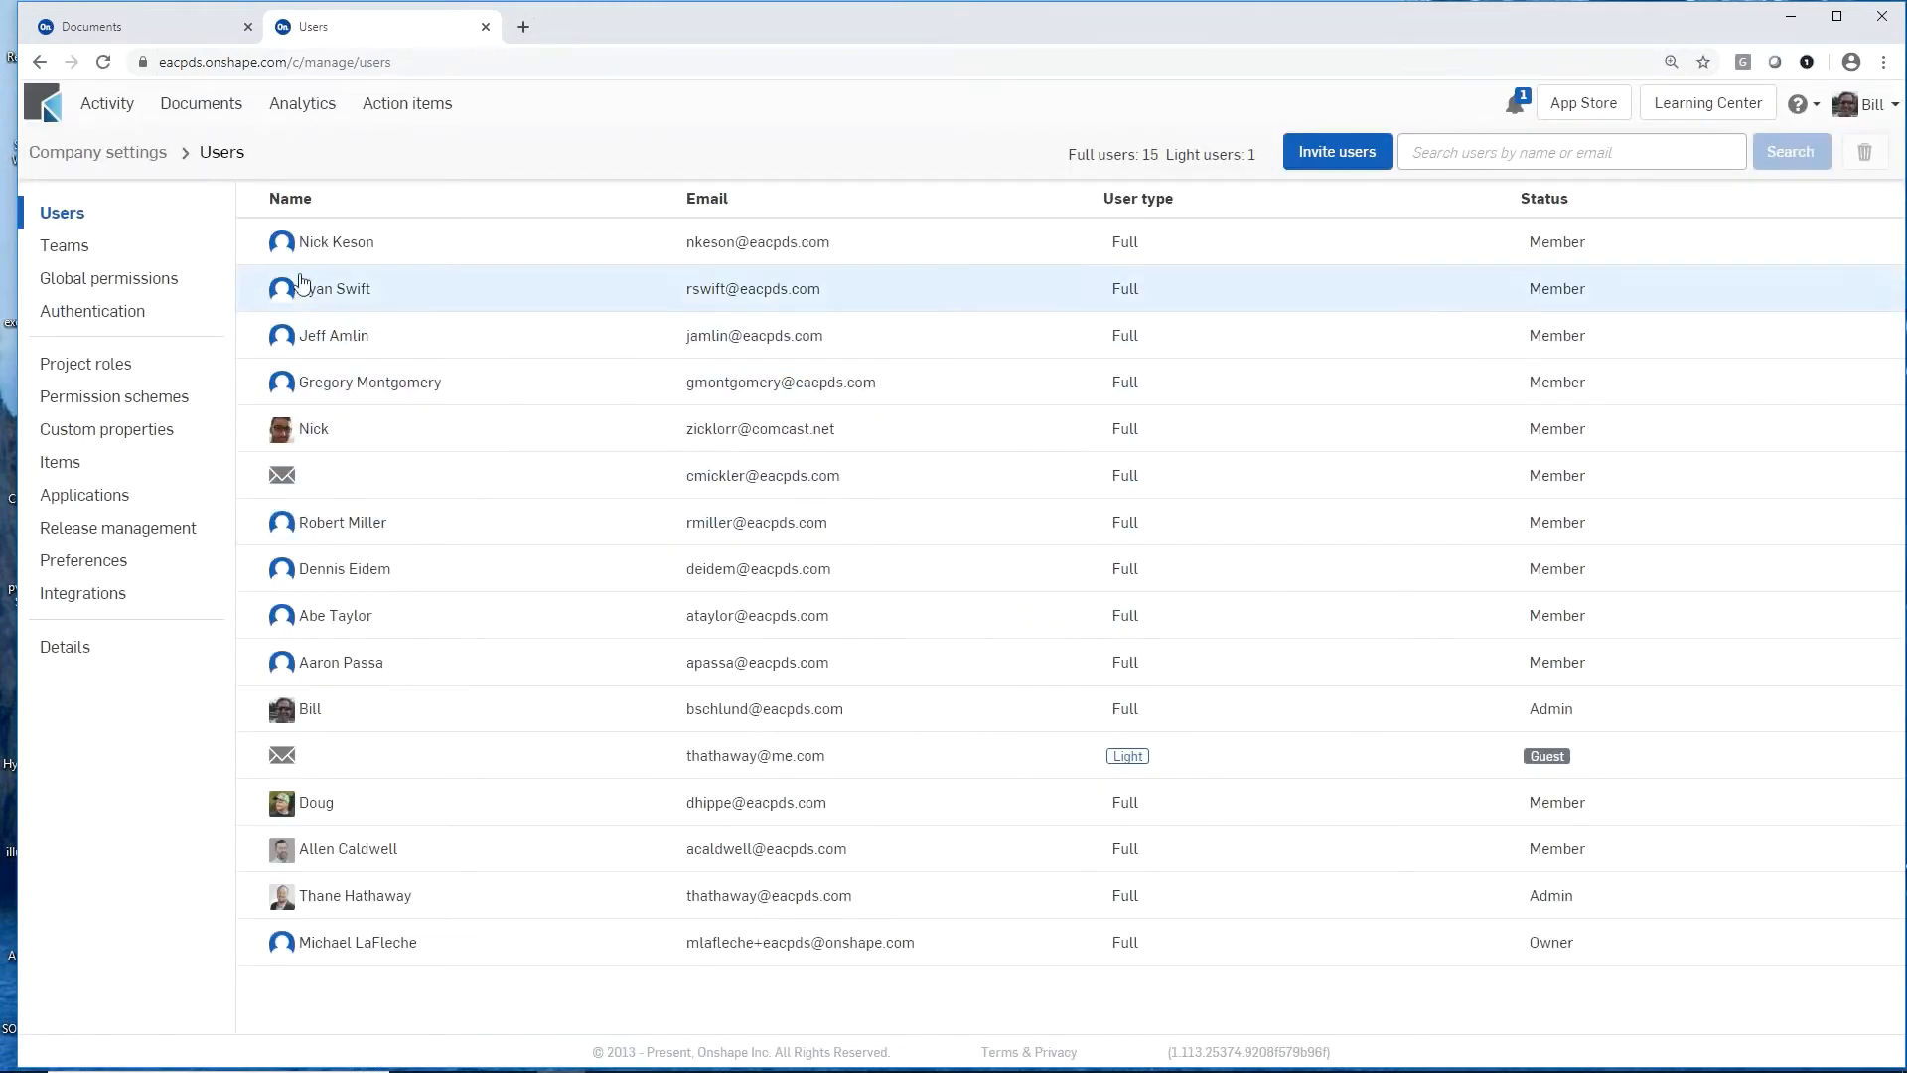
{"action": "left_click", "coordinate": [54, 537]}
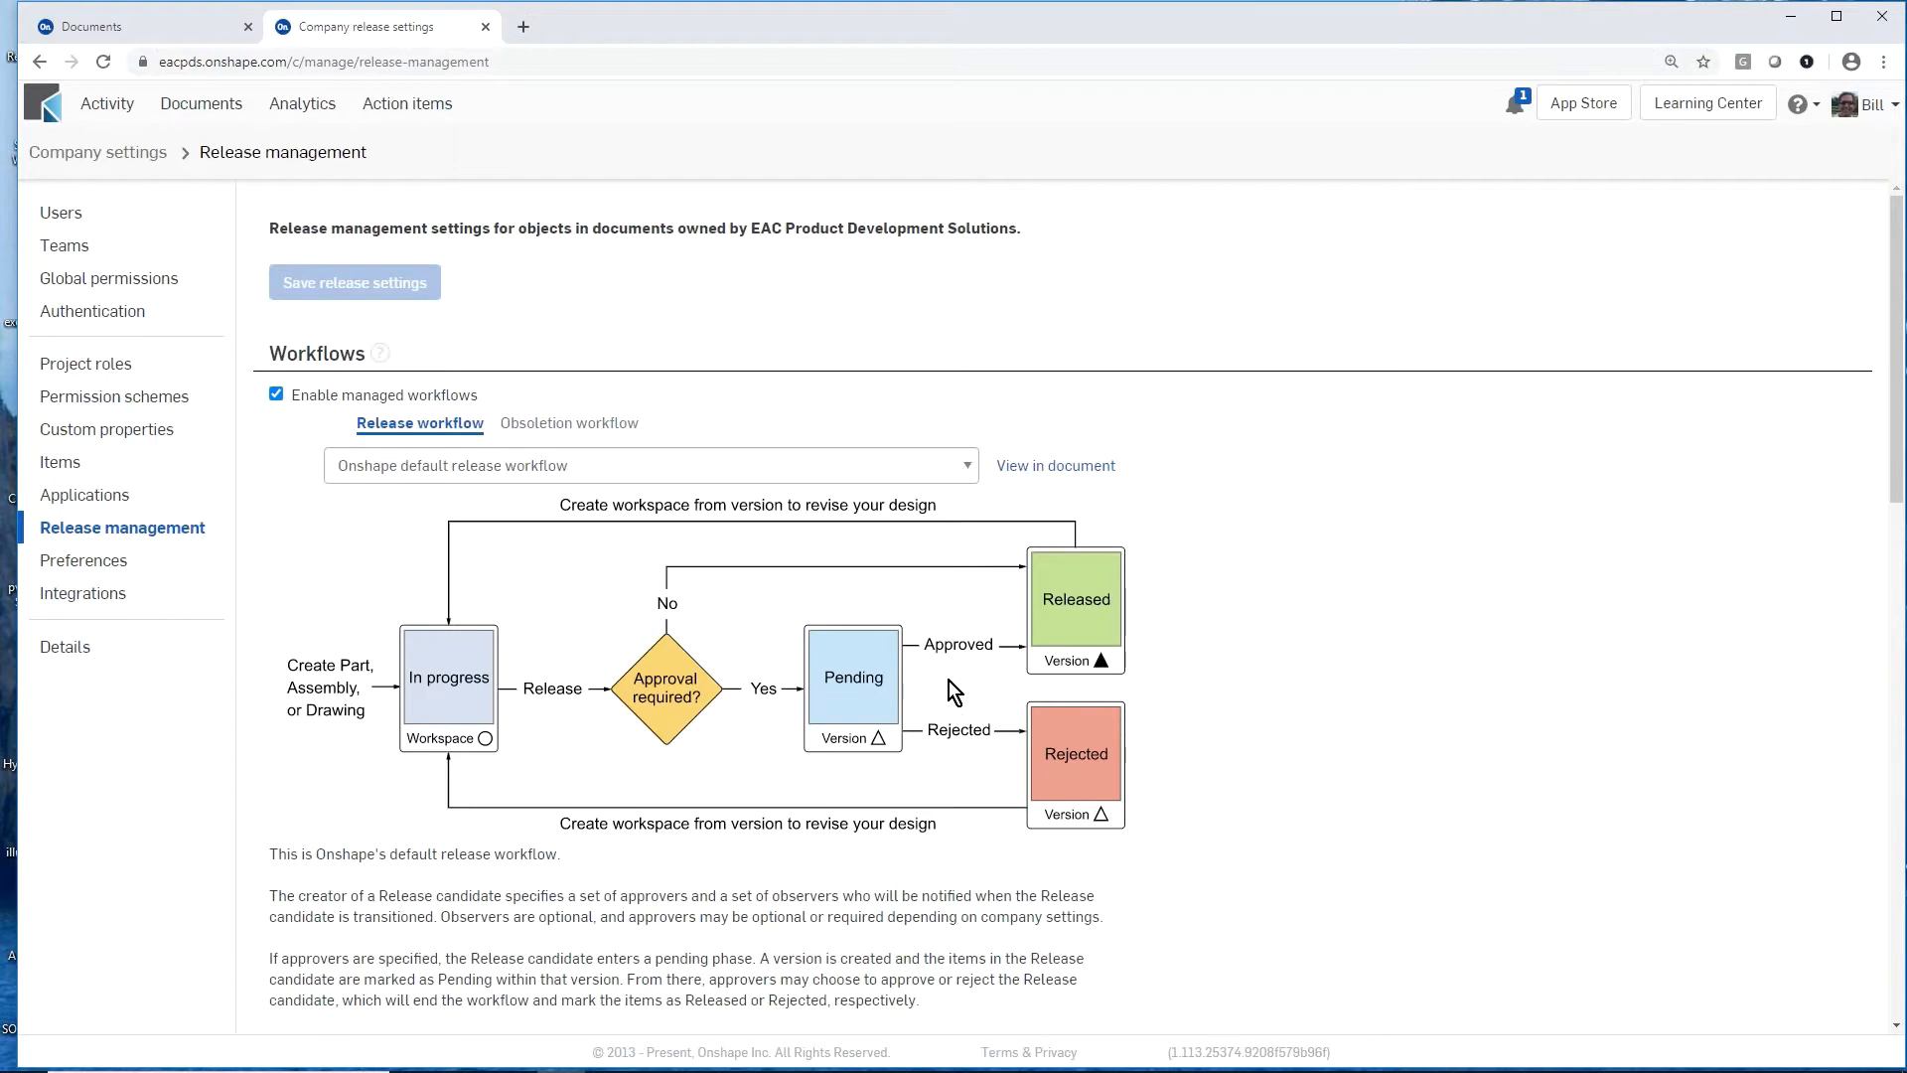
{"action": "scroll", "coordinate": [950, 681], "scroll_direction": "down", "scroll_amount": 1}
{"action": "scroll", "coordinate": [950, 681], "scroll_direction": "down", "scroll_amount": 4}
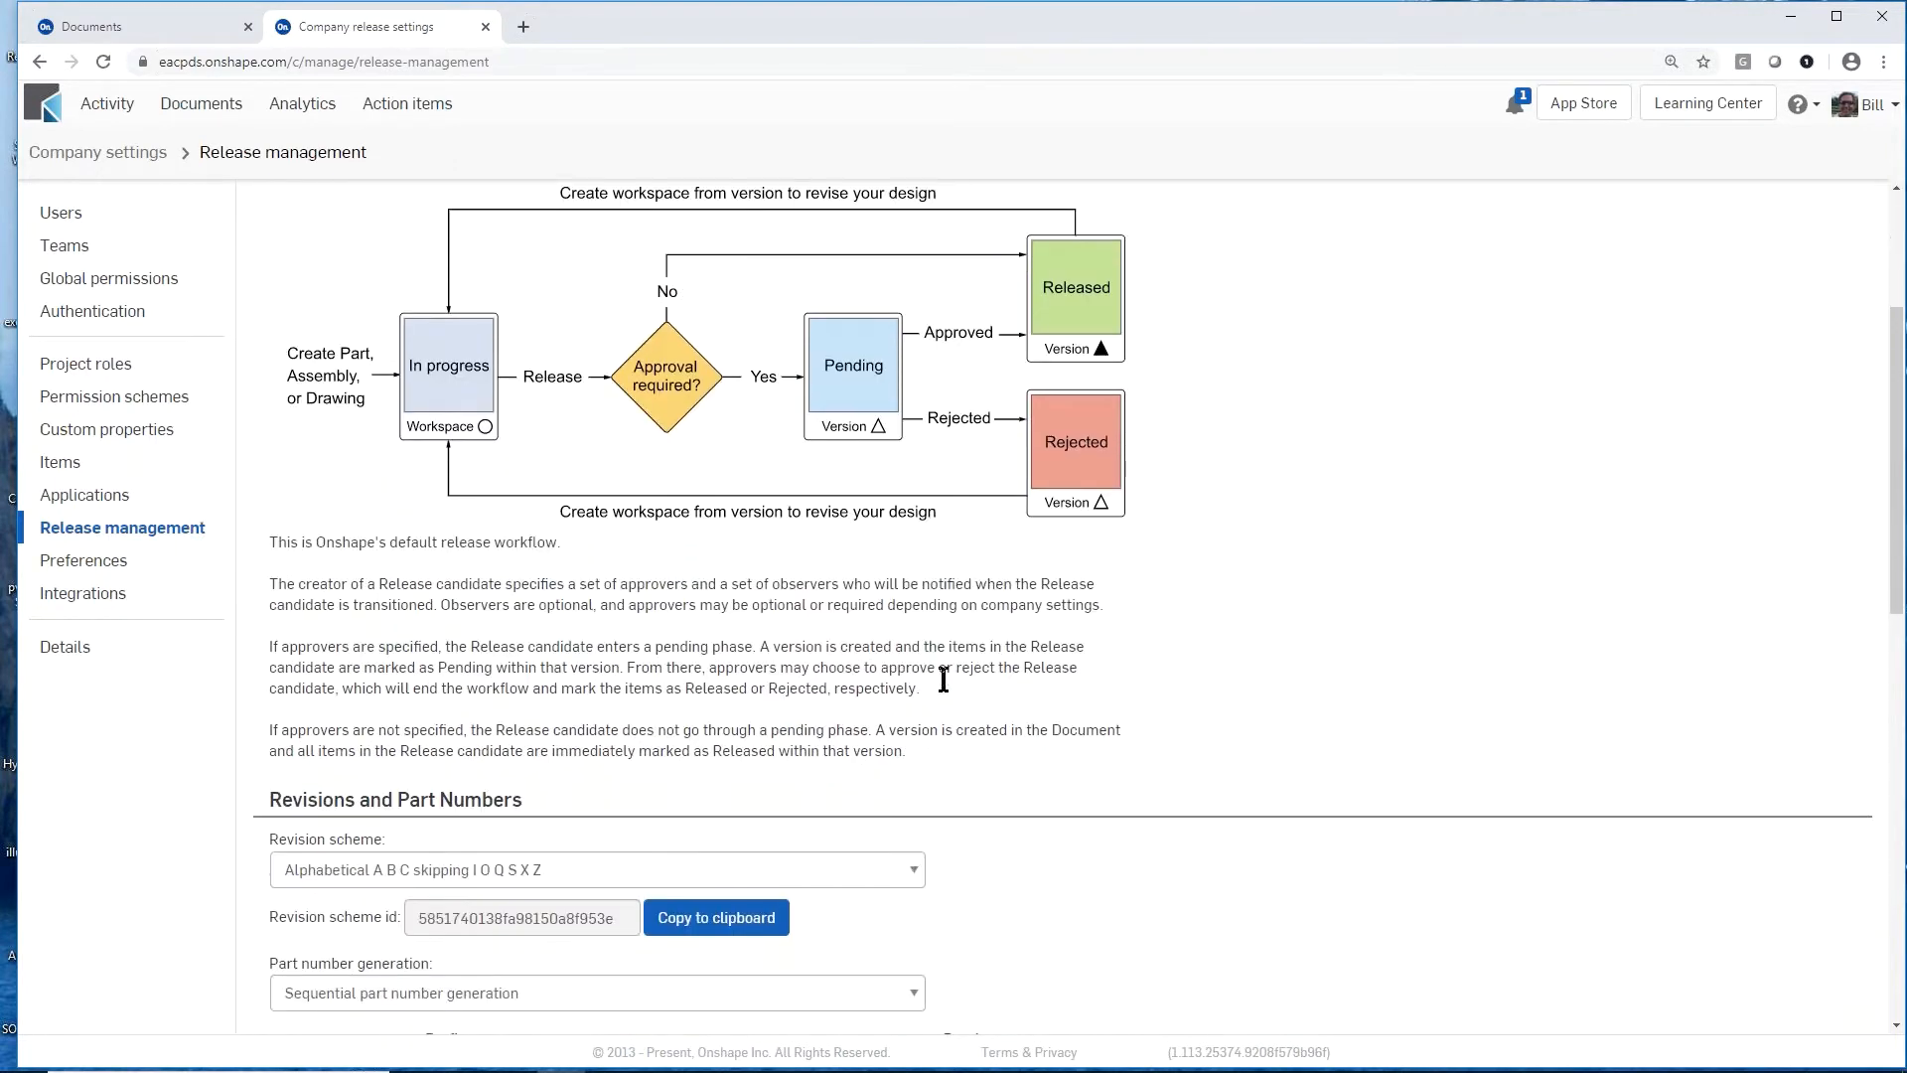
{"action": "scroll", "coordinate": [944, 680], "scroll_direction": "down", "scroll_amount": 1}
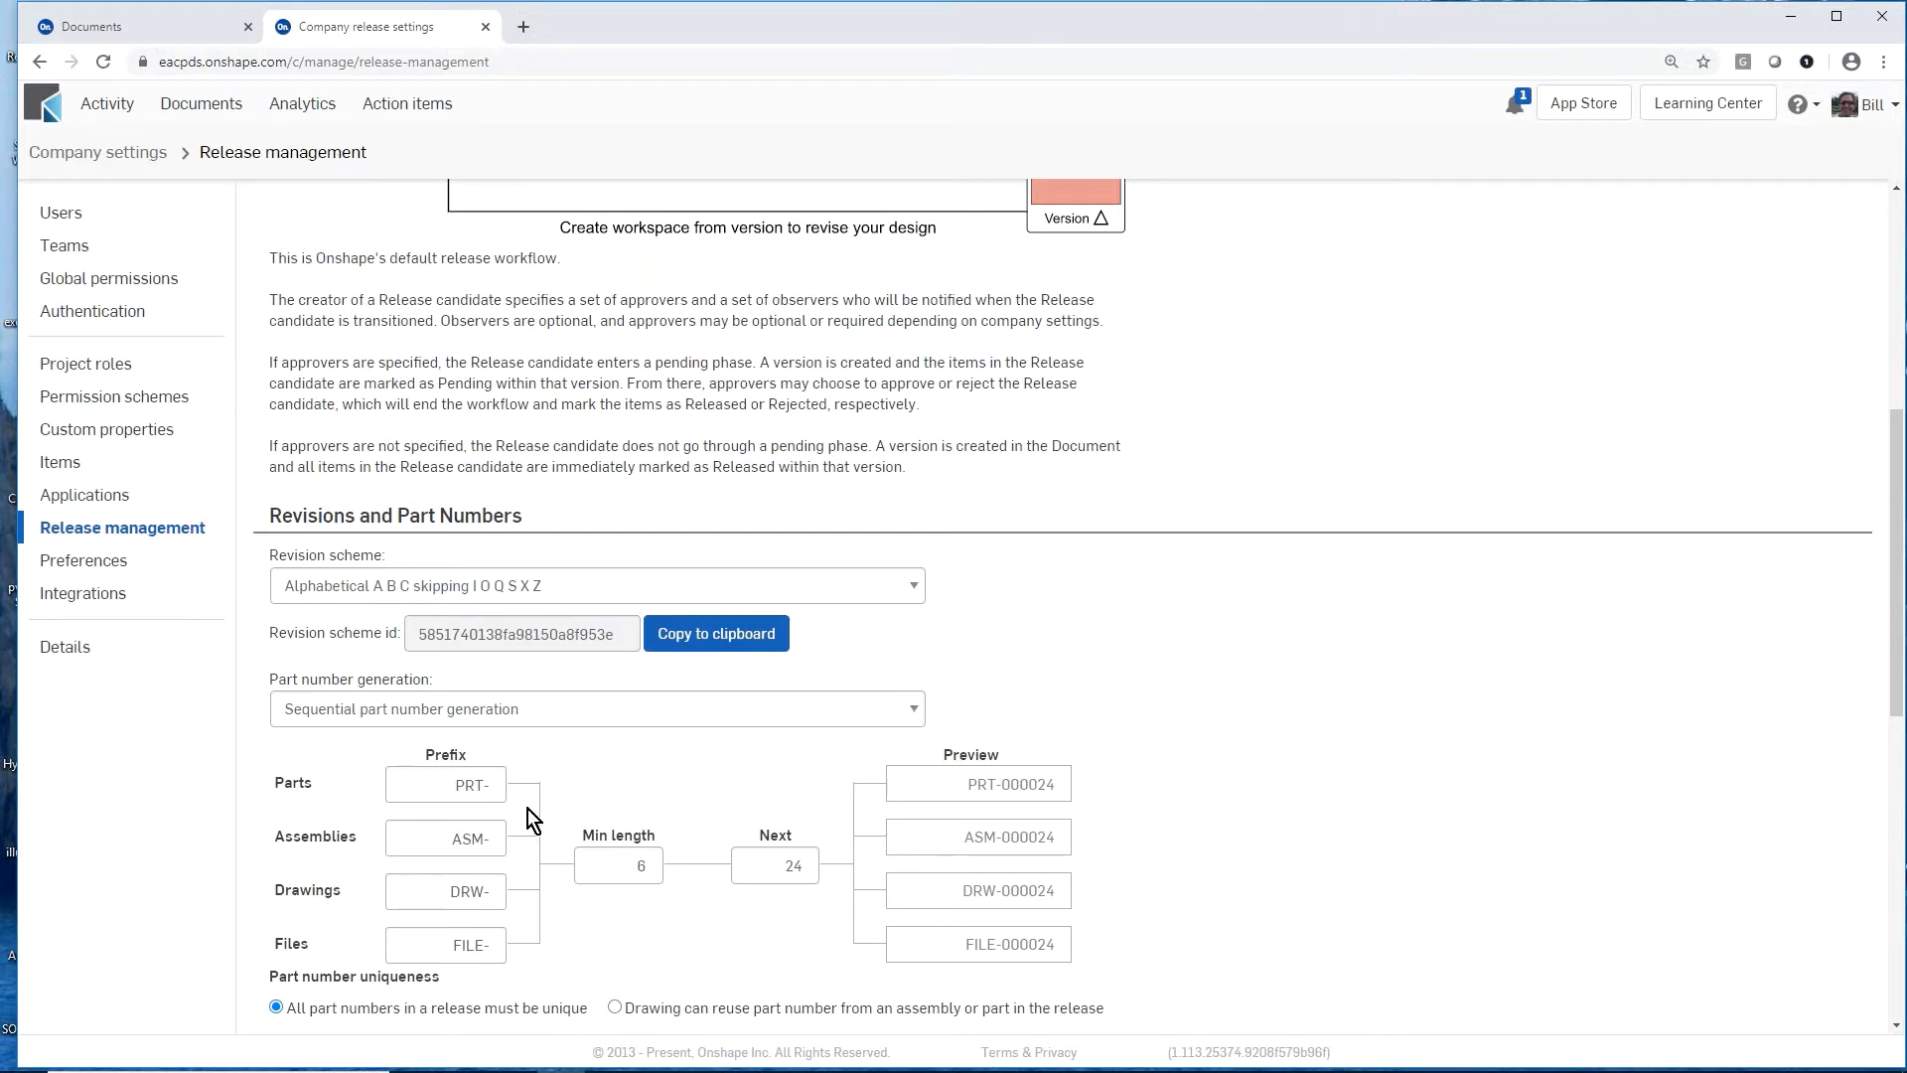
{"action": "scroll", "coordinate": [575, 811], "scroll_direction": "down", "scroll_amount": 1}
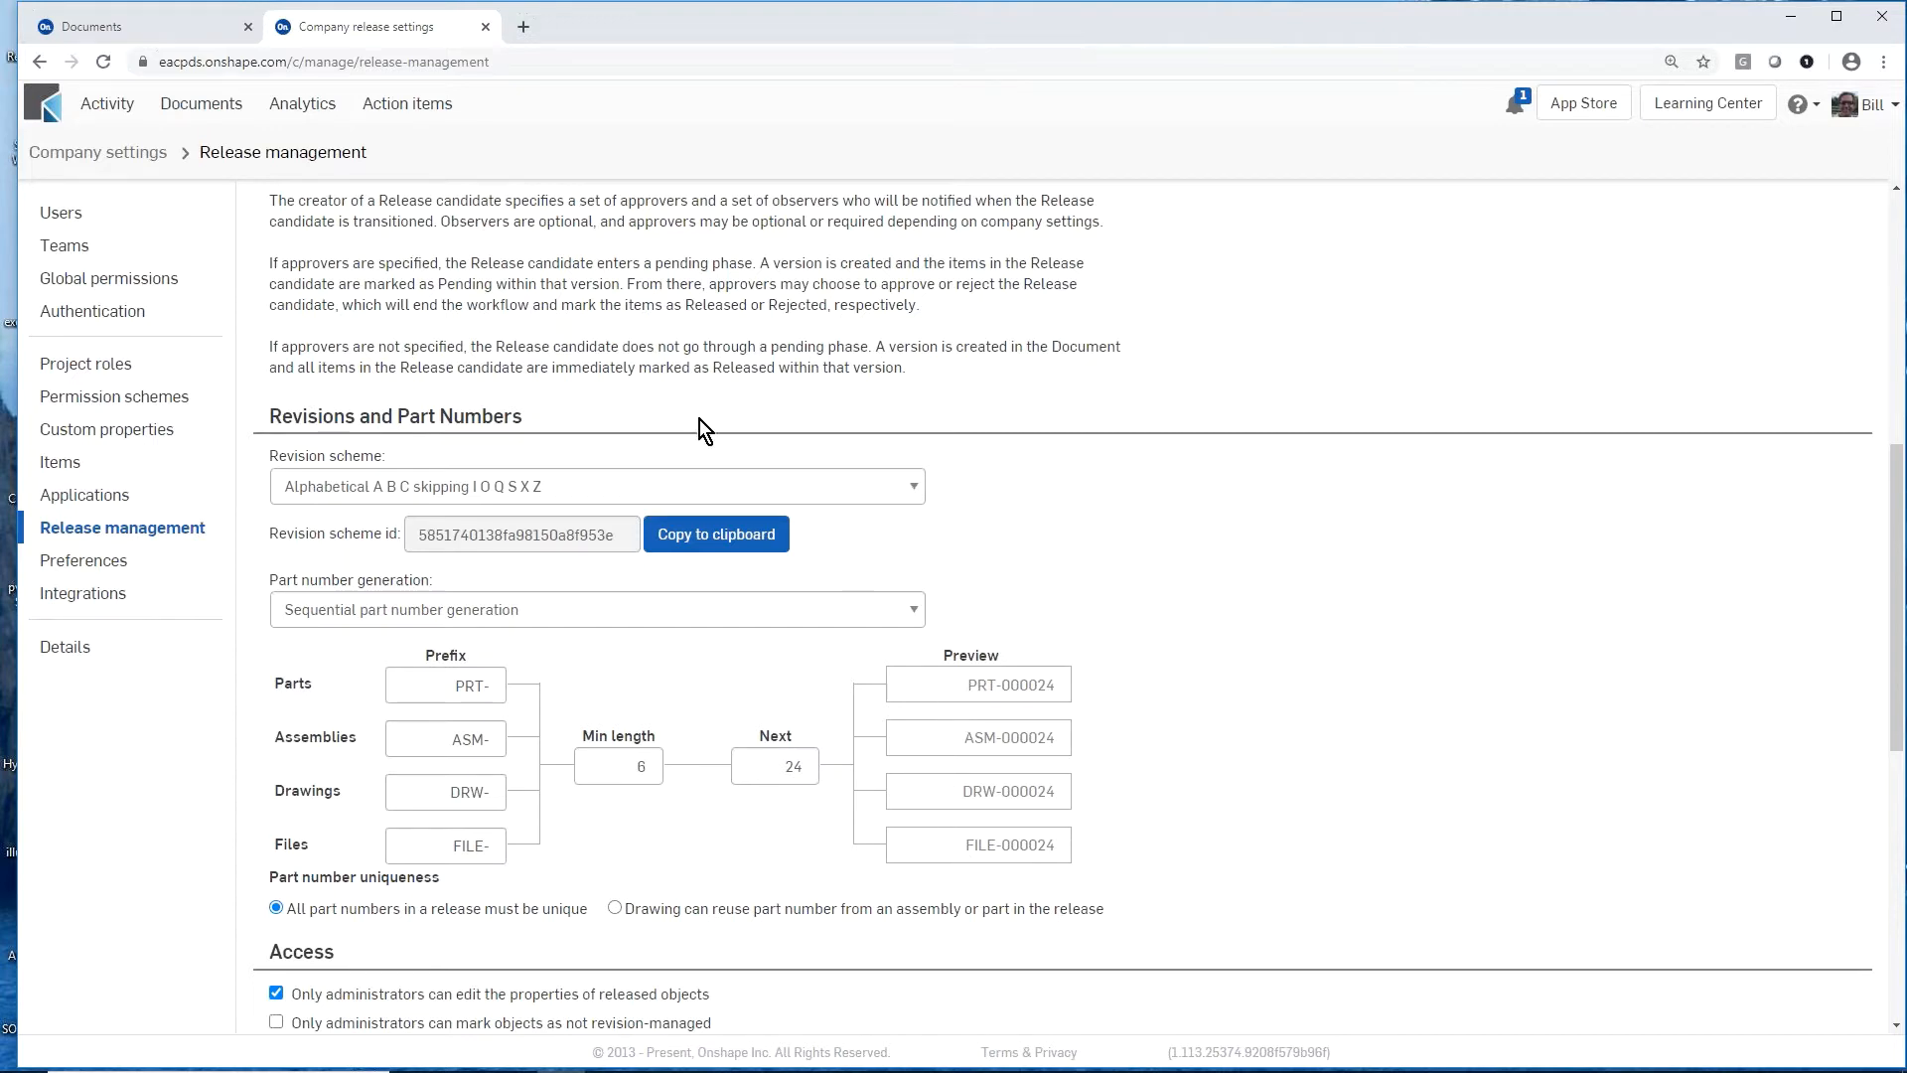
Step: Return to the documents list and open the shaft Support - Copy document
{"action": "left_click", "coordinate": [218, 29]}
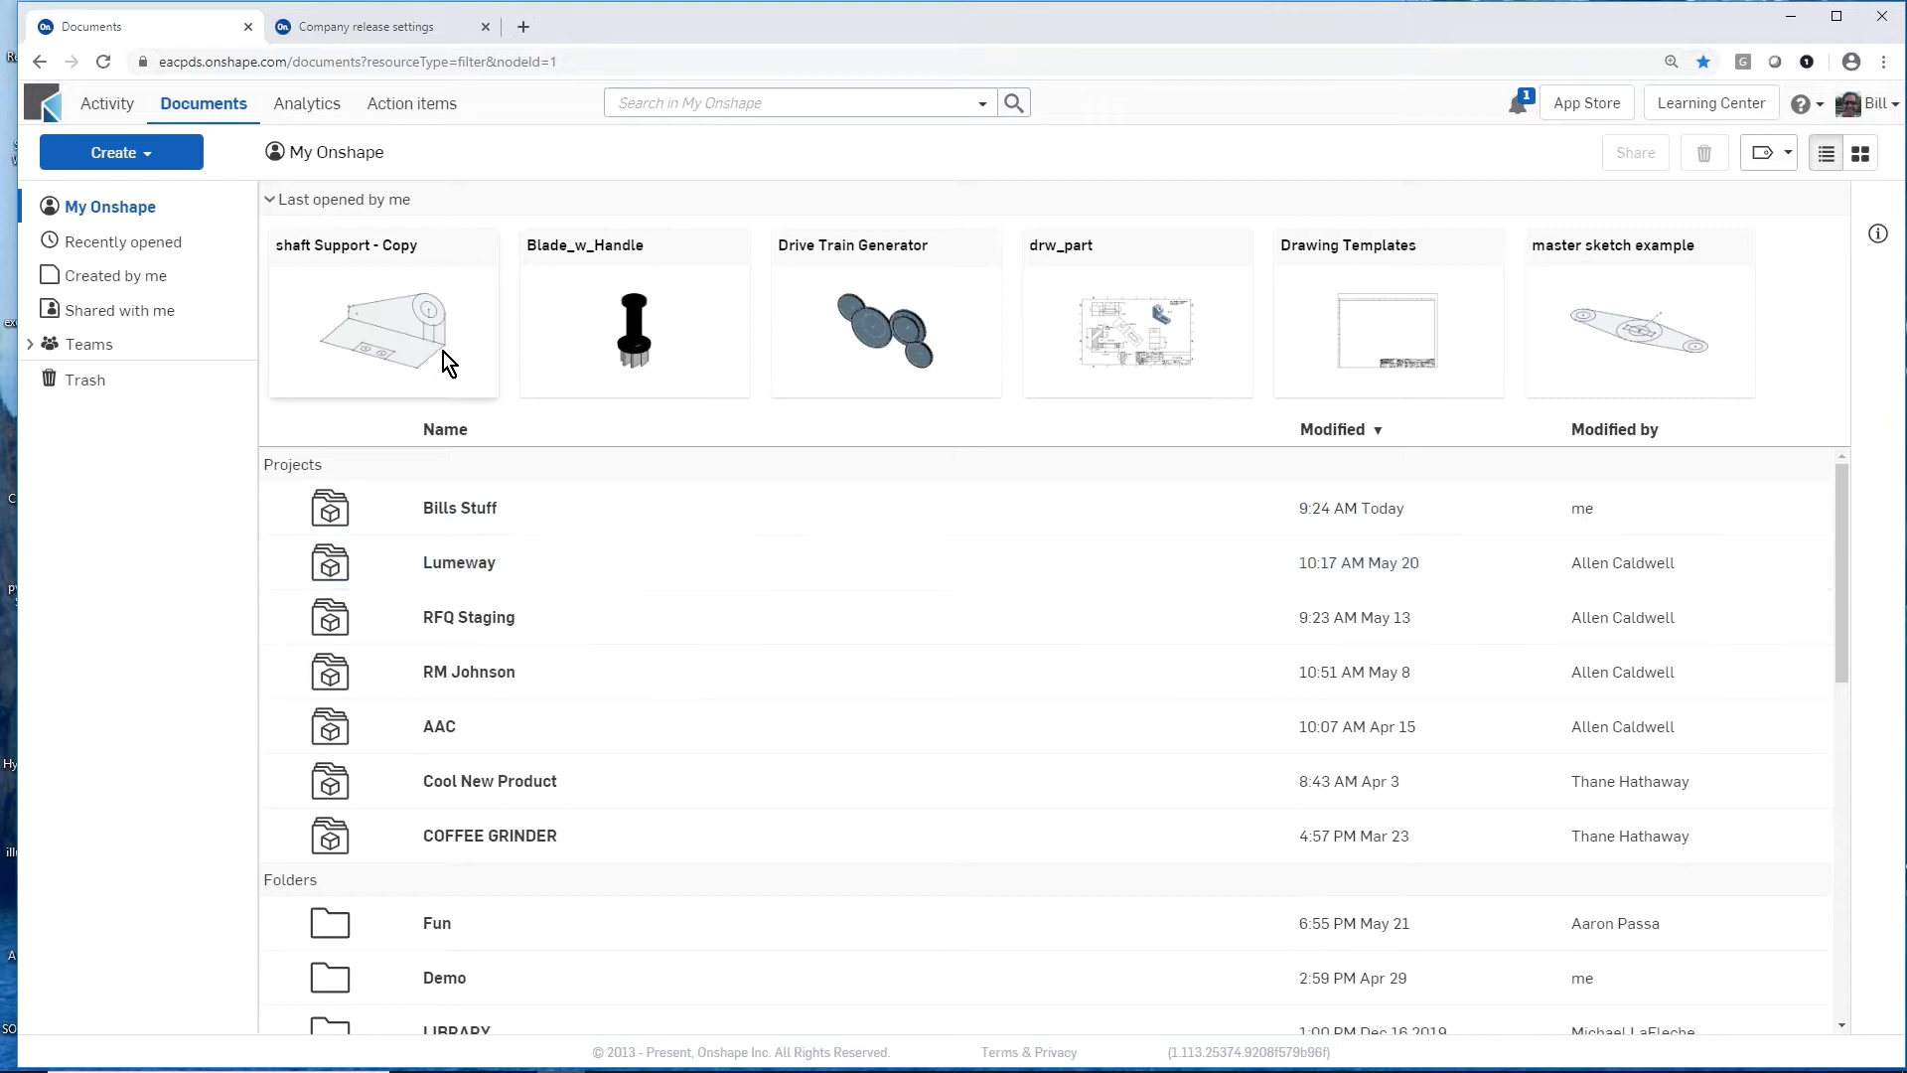
{"action": "double_click", "coordinate": [402, 314]}
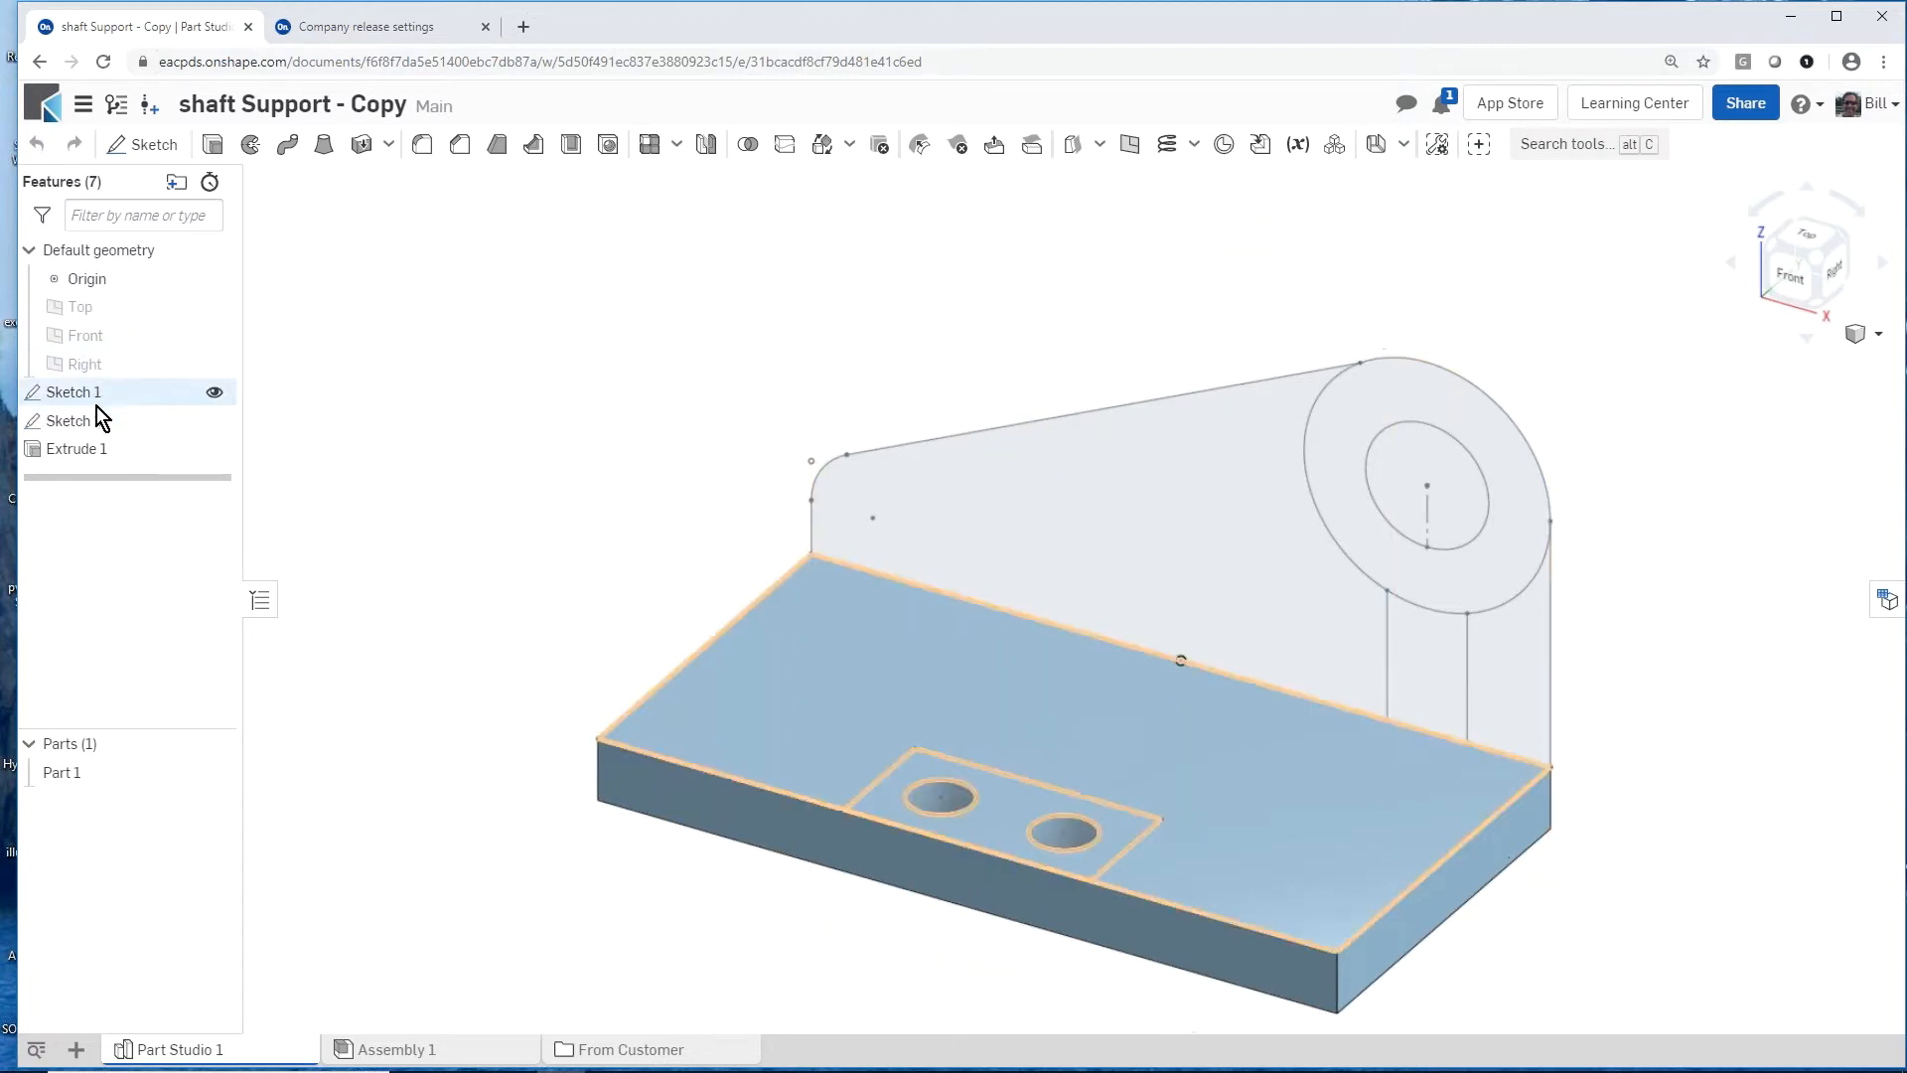
{"action": "mouse_move", "coordinate": [512, 623]}
{"action": "right_mouse_down"}
{"action": "mouse_move", "coordinate": [487, 622]}
{"action": "mouse_move", "coordinate": [532, 600]}
{"action": "mouse_move", "coordinate": [492, 601]}
{"action": "right_mouse_up"}
{"action": "right_click_drag", "start_coordinate": [661, 559], "coordinate": [584, 498]}
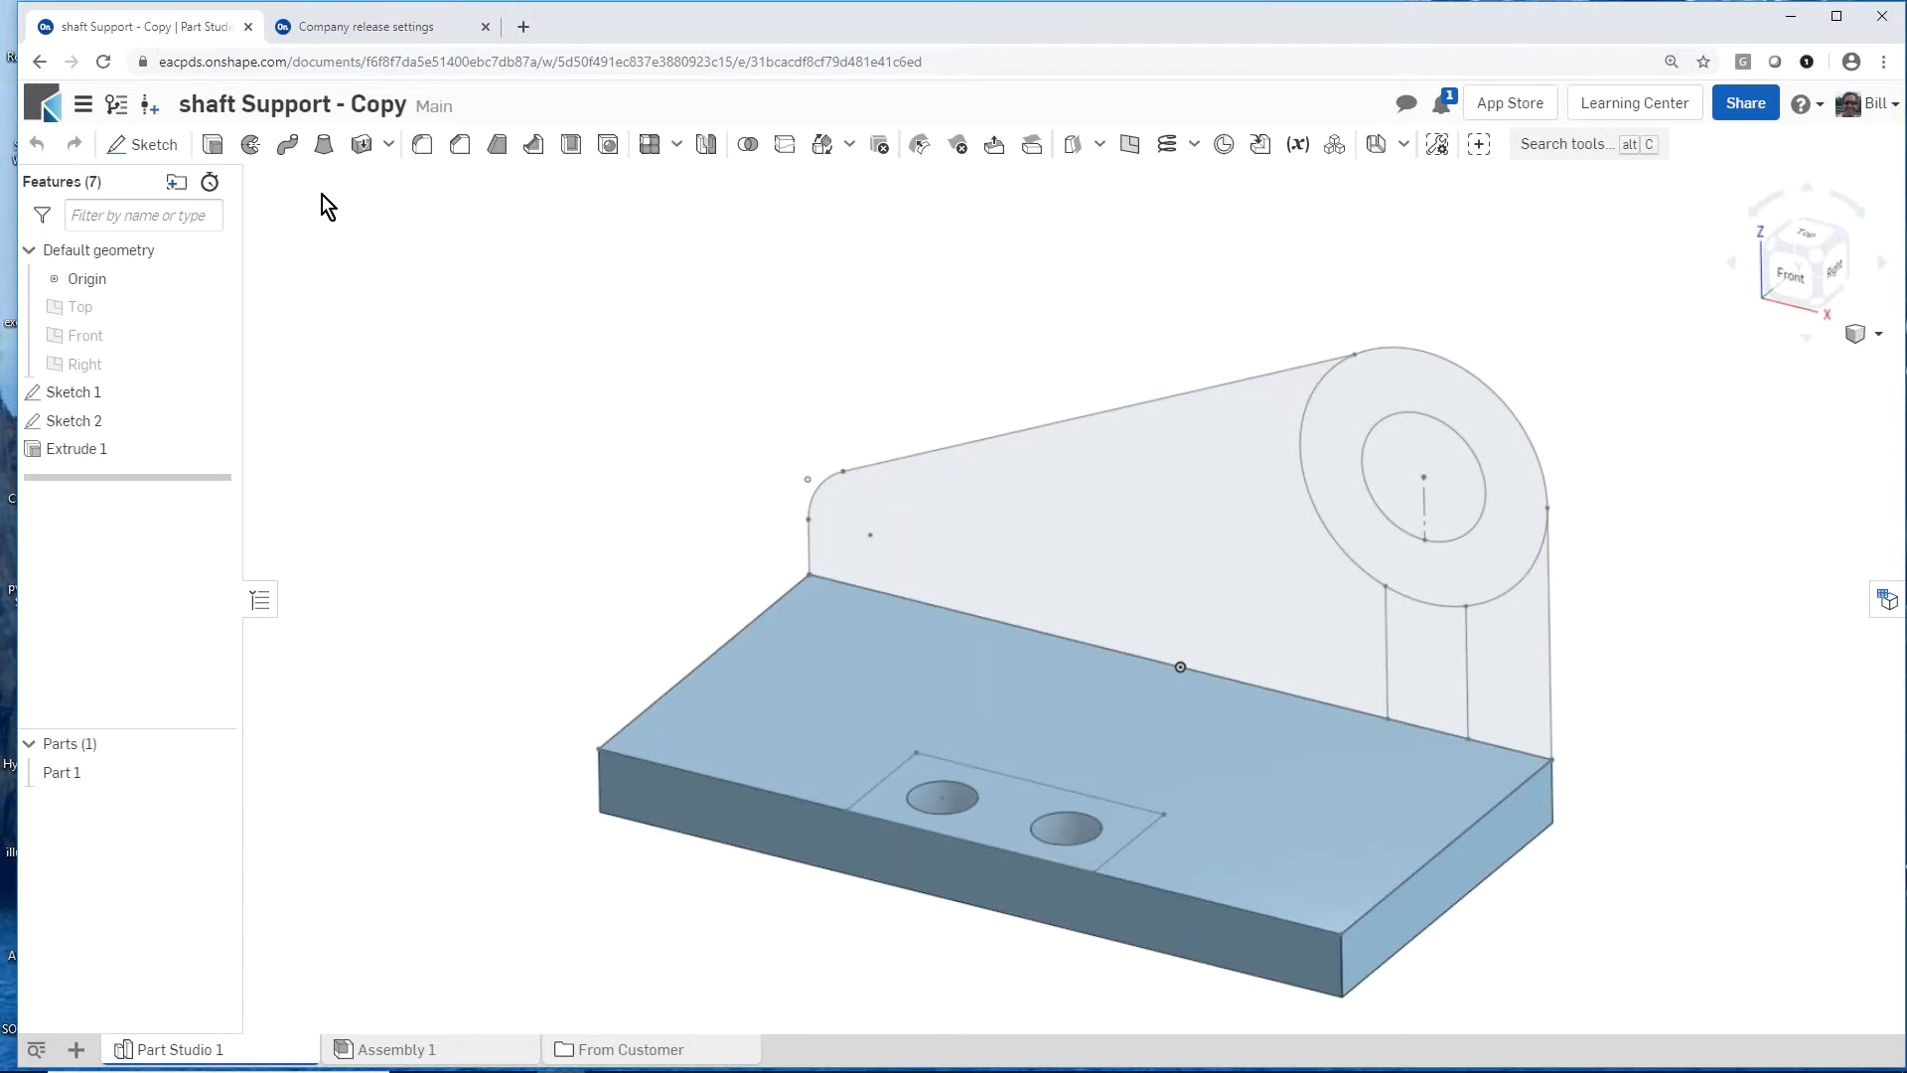
Step: Cut the rectangular notch region of Sketch 1 0.26 in down into the base plate, leaving out its two hole circles
{"action": "left_click", "coordinate": [213, 144]}
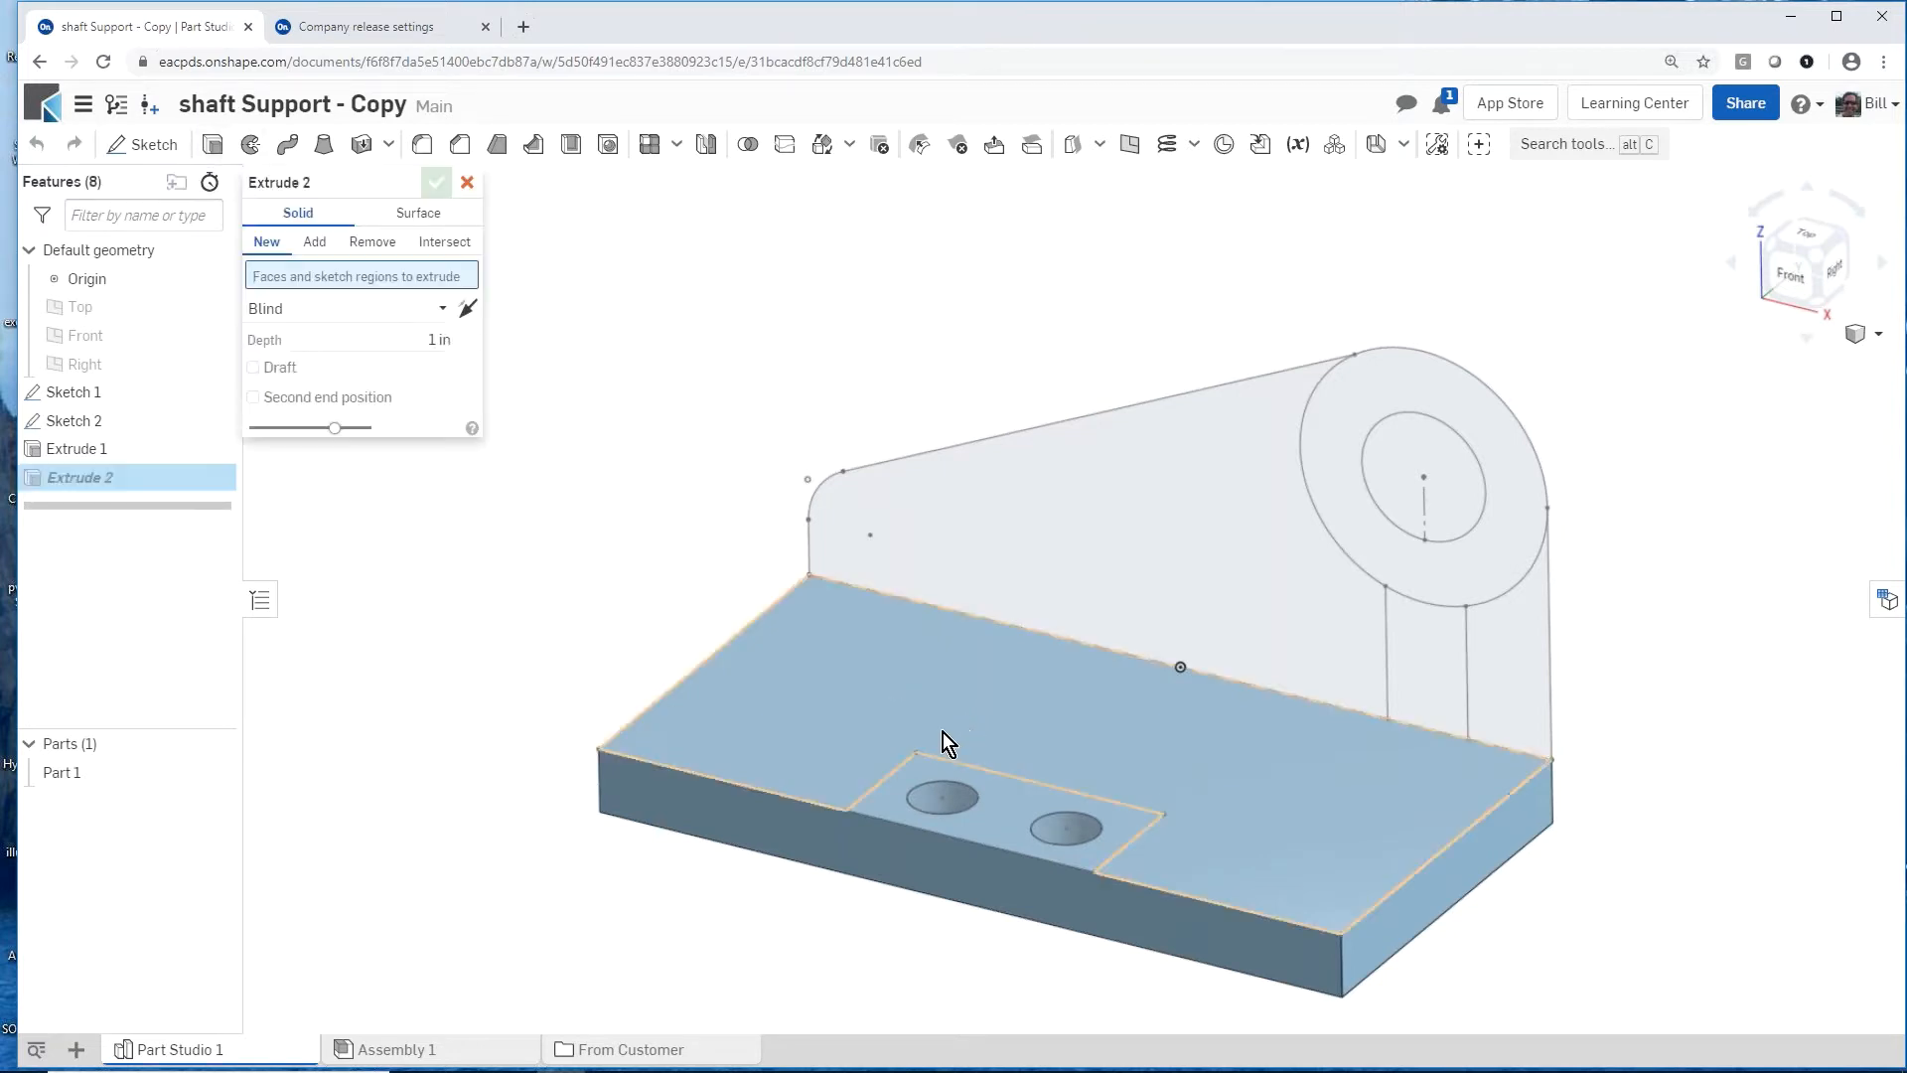
{"action": "left_click", "coordinate": [986, 801]}
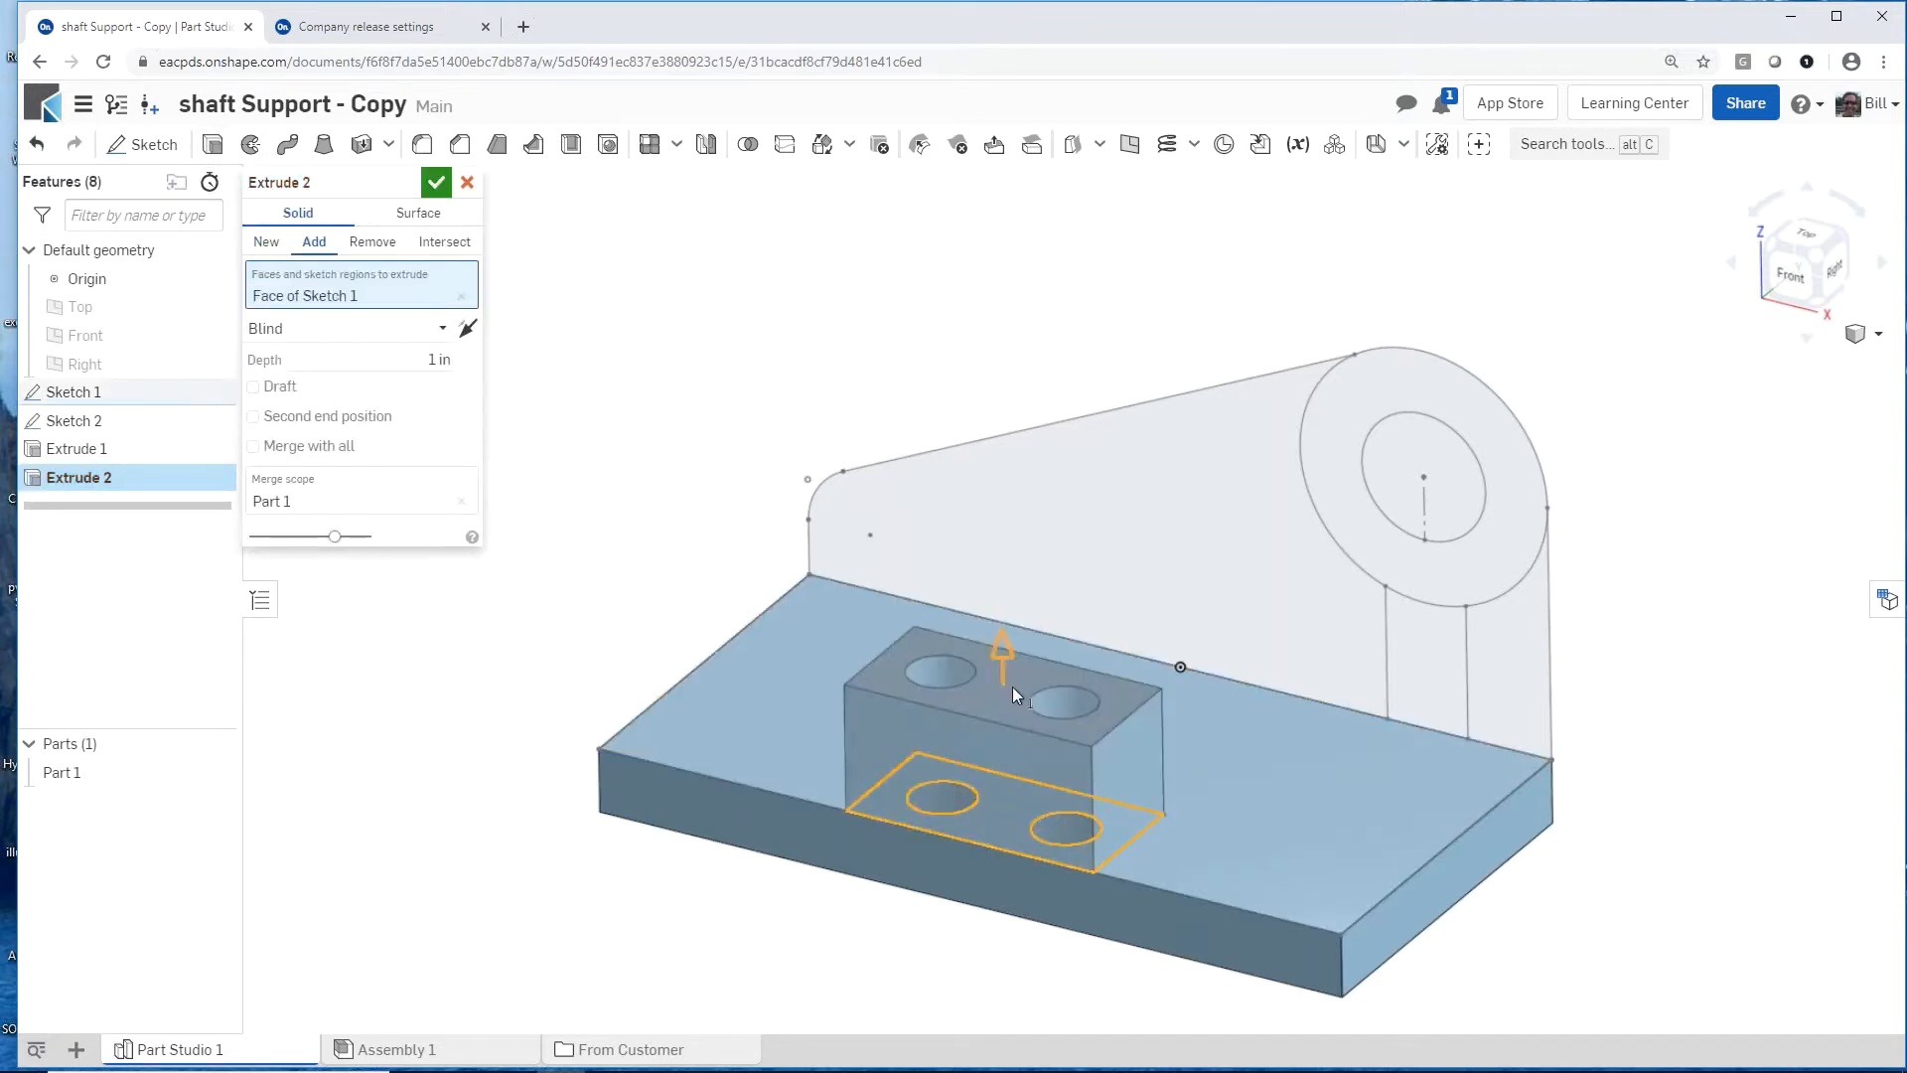
{"action": "left_click", "coordinate": [1006, 649]}
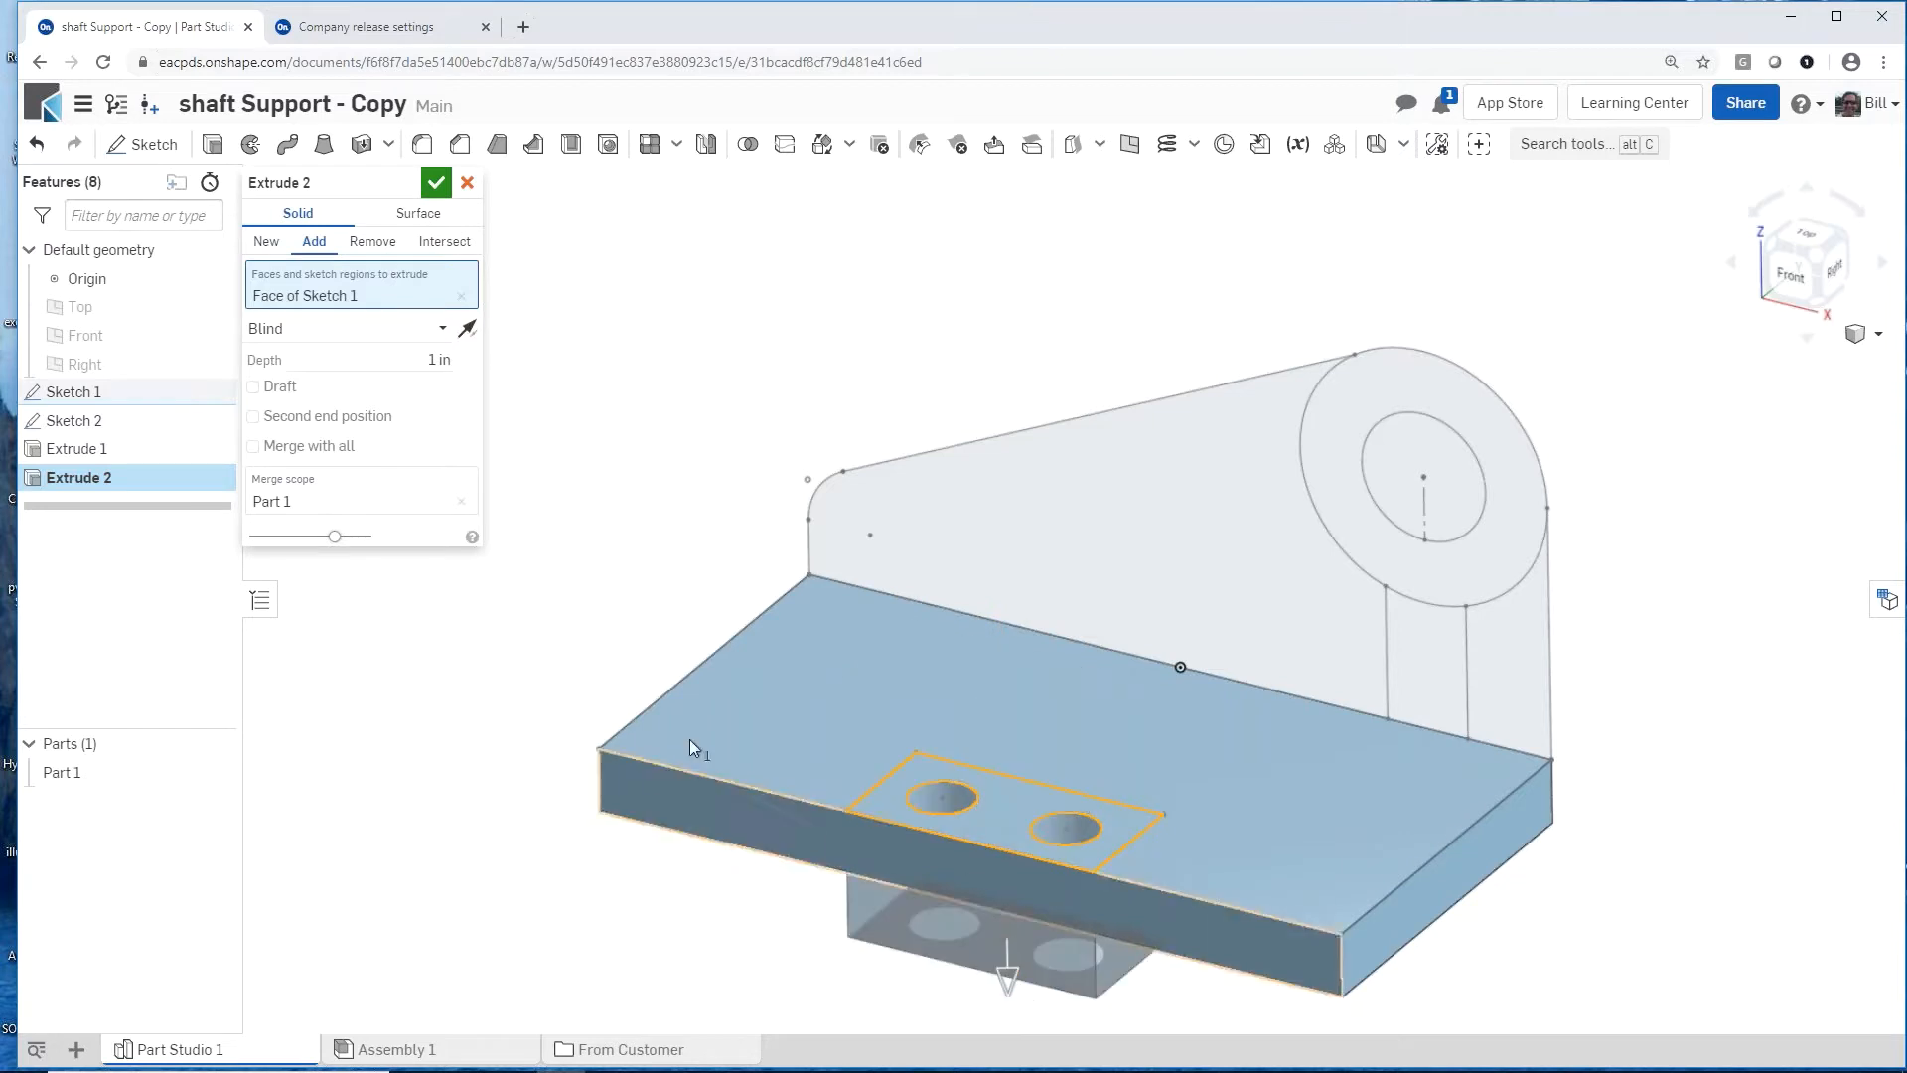
{"action": "left_click", "coordinate": [373, 242]}
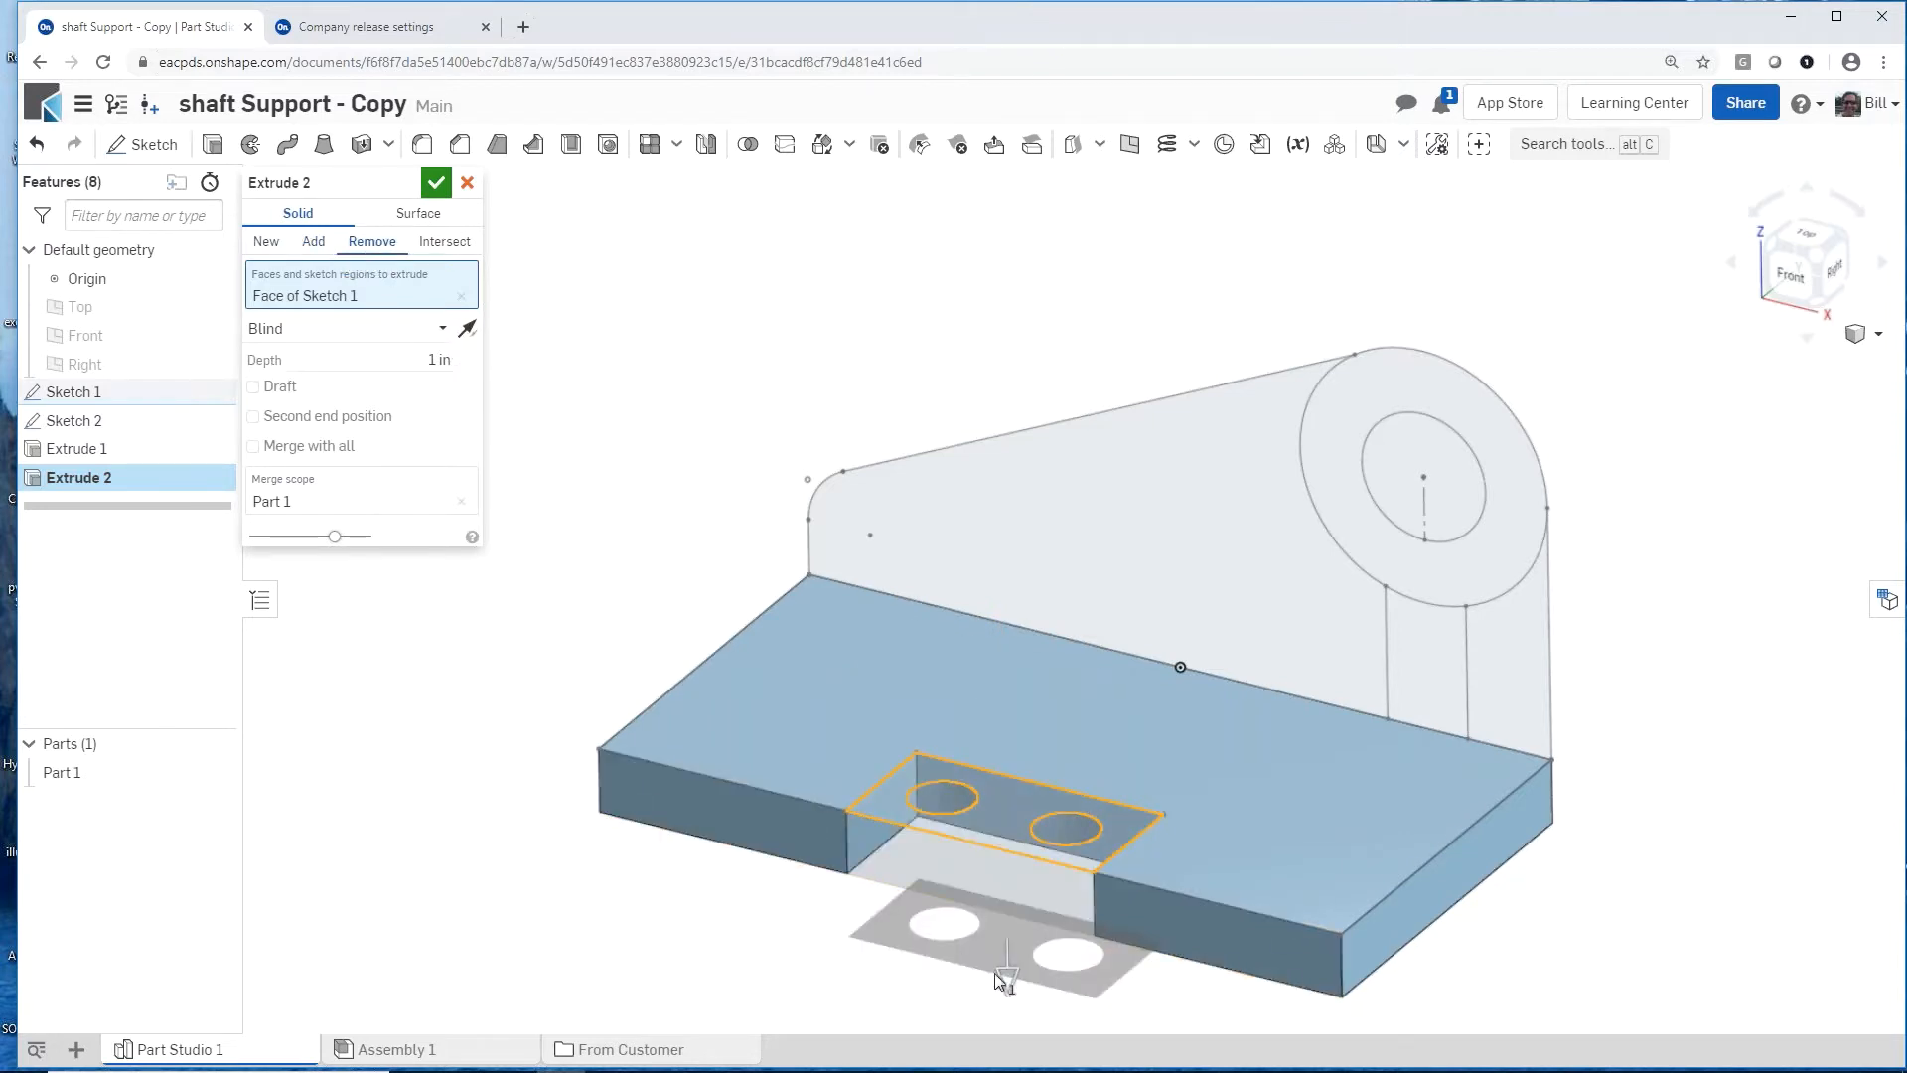
{"action": "left_click_drag", "start_coordinate": [997, 974], "coordinate": [1004, 886]}
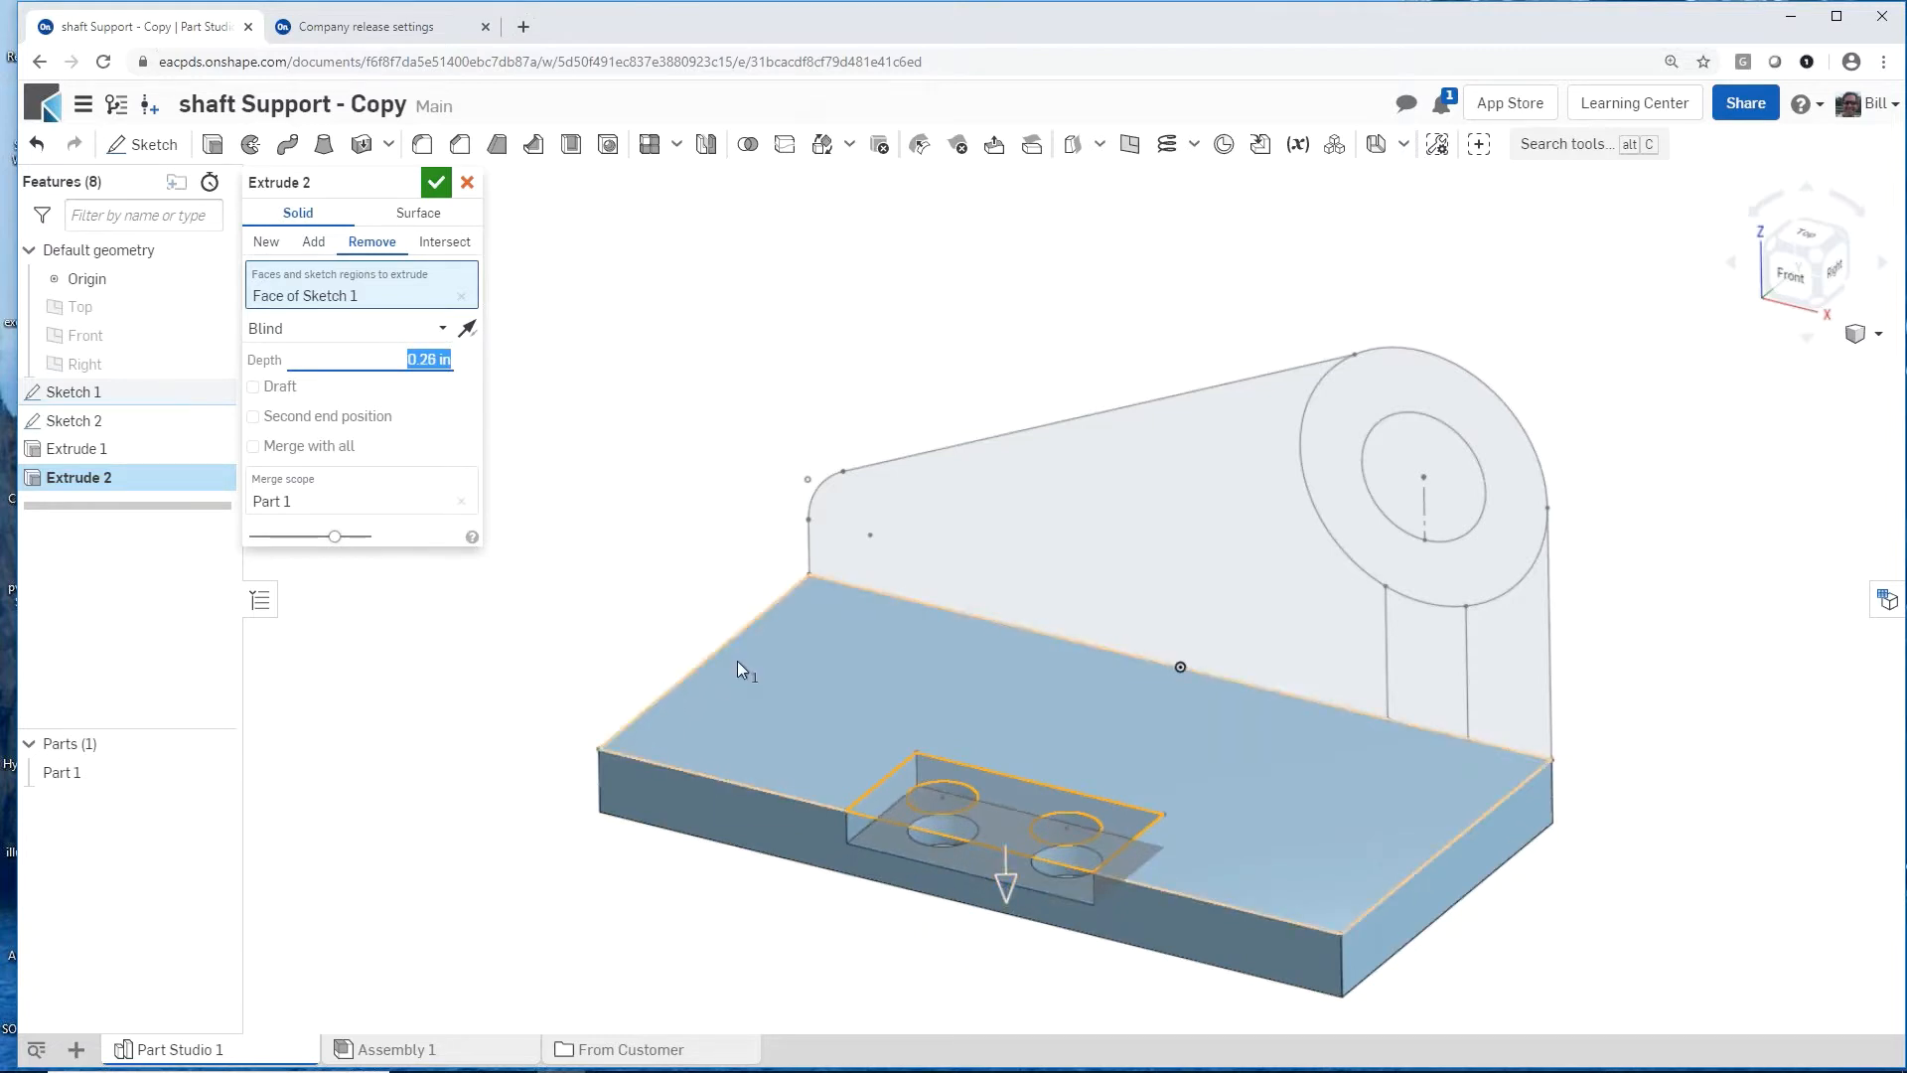
{"action": "key", "text": "Return"}
Step: Extrude the four upright profile regions of Sketch 2, excluding the bore, 0.5 in toward the notched side as a new part
{"action": "key", "text": "shift+e"}
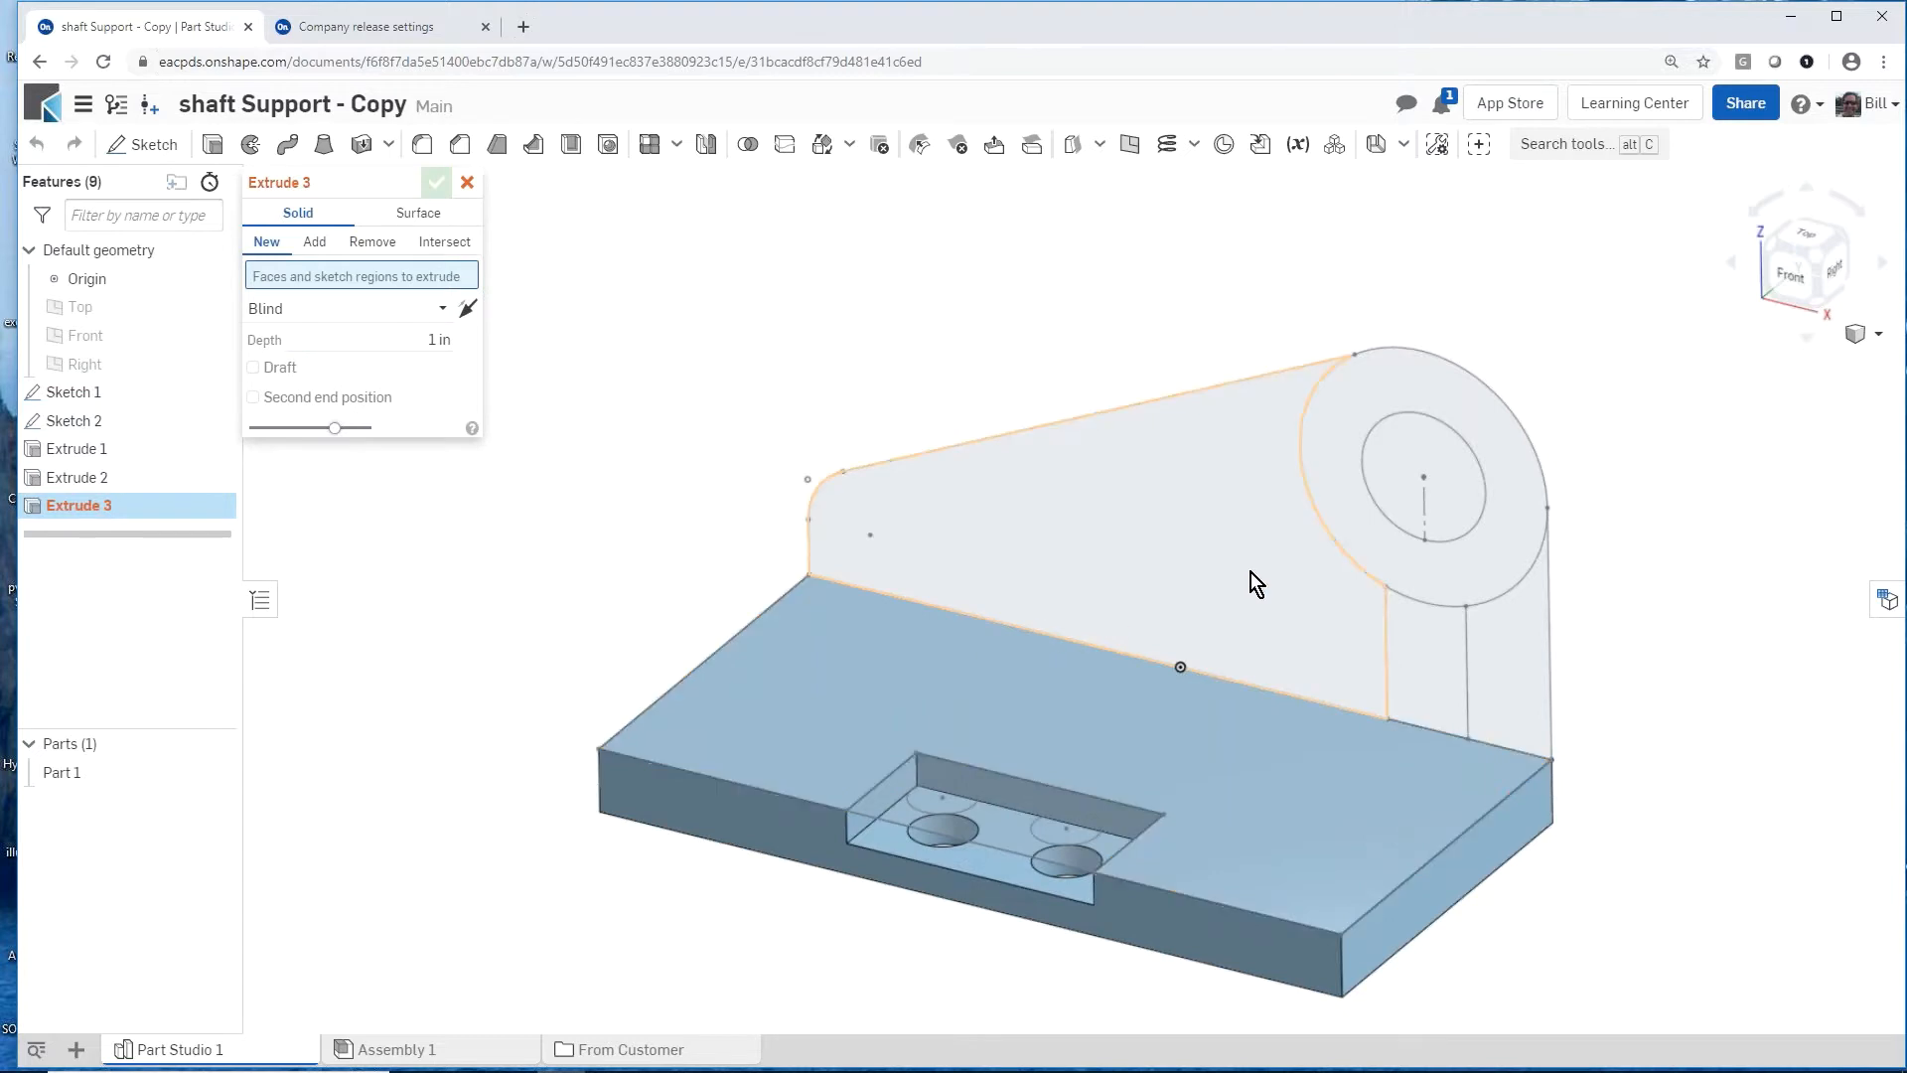
{"action": "left_click", "coordinate": [1242, 566]}
{"action": "left_click", "coordinate": [1409, 551]}
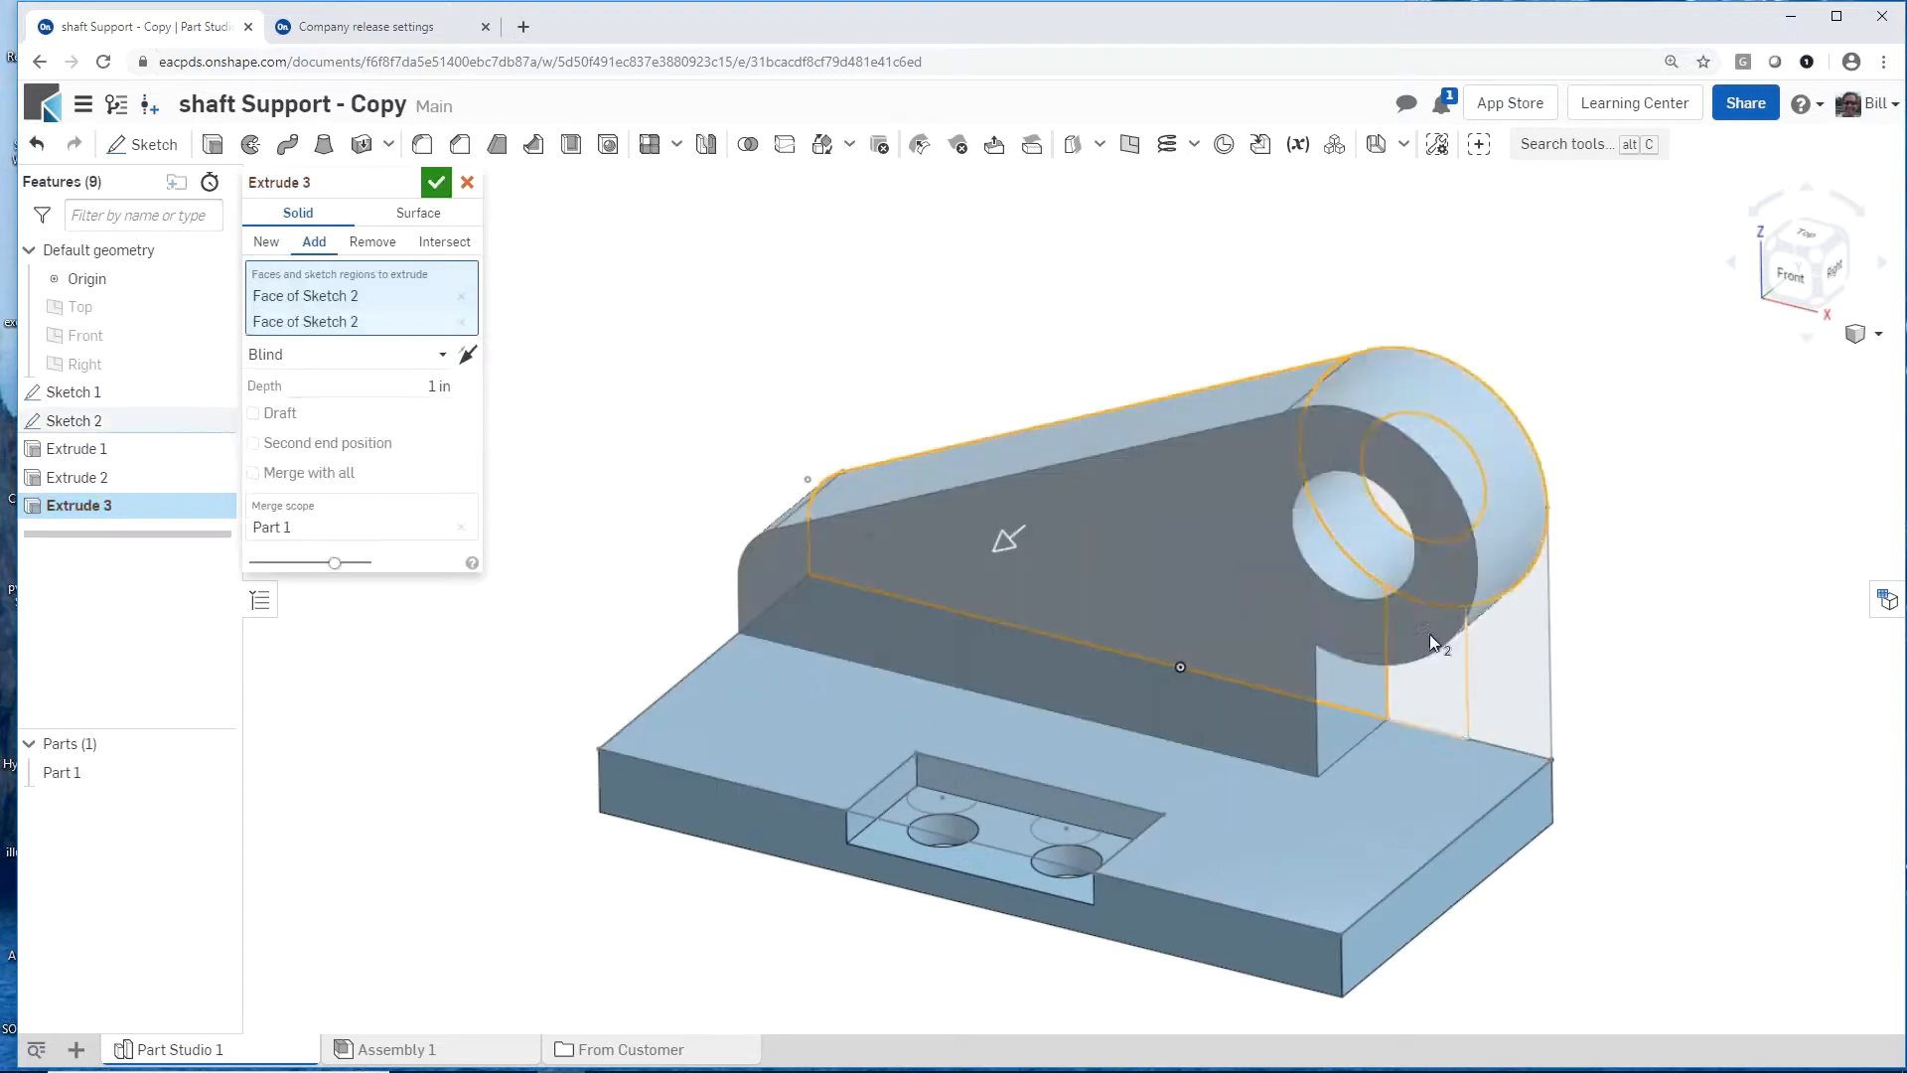
{"action": "left_click", "coordinate": [1437, 671]}
{"action": "left_click", "coordinate": [1506, 678]}
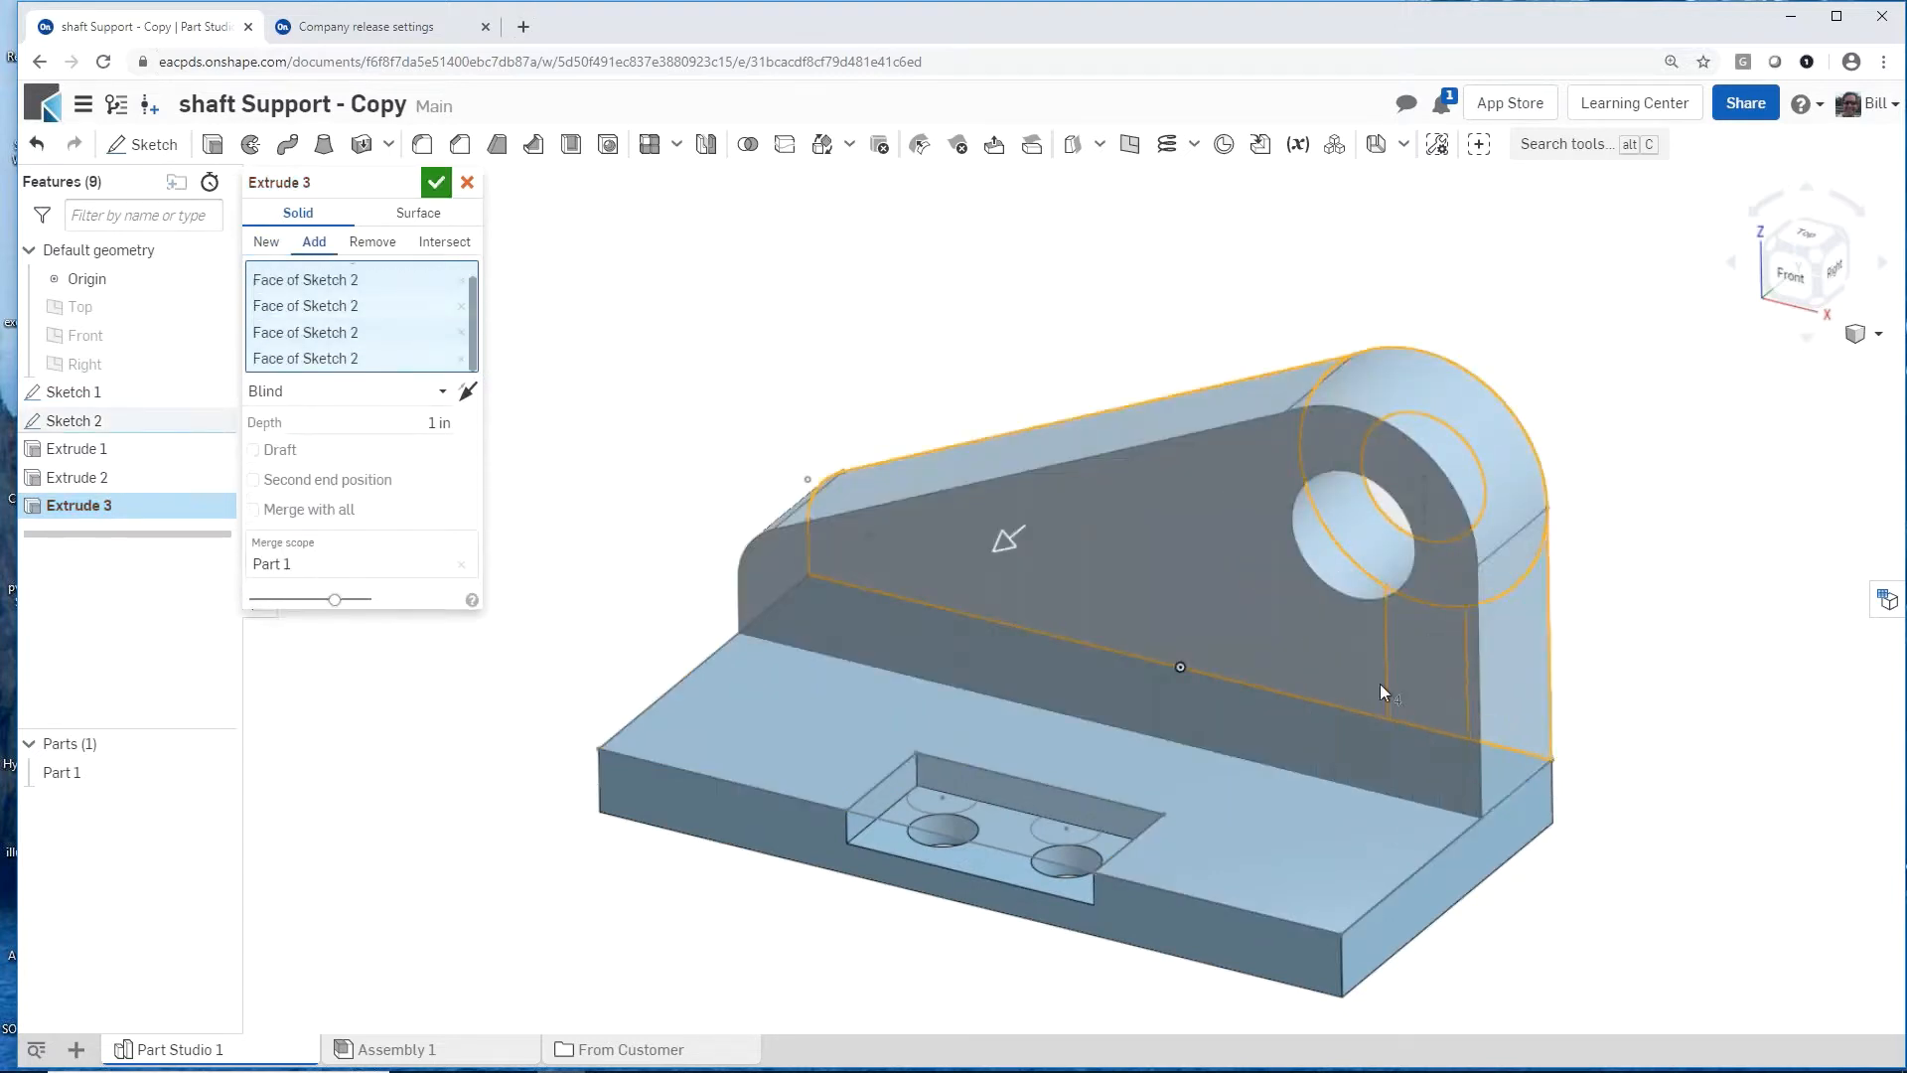
{"action": "left_click", "coordinate": [422, 423]}
{"action": "key", "text": "BackSpace"}
{"action": "key", "text": "Return"}
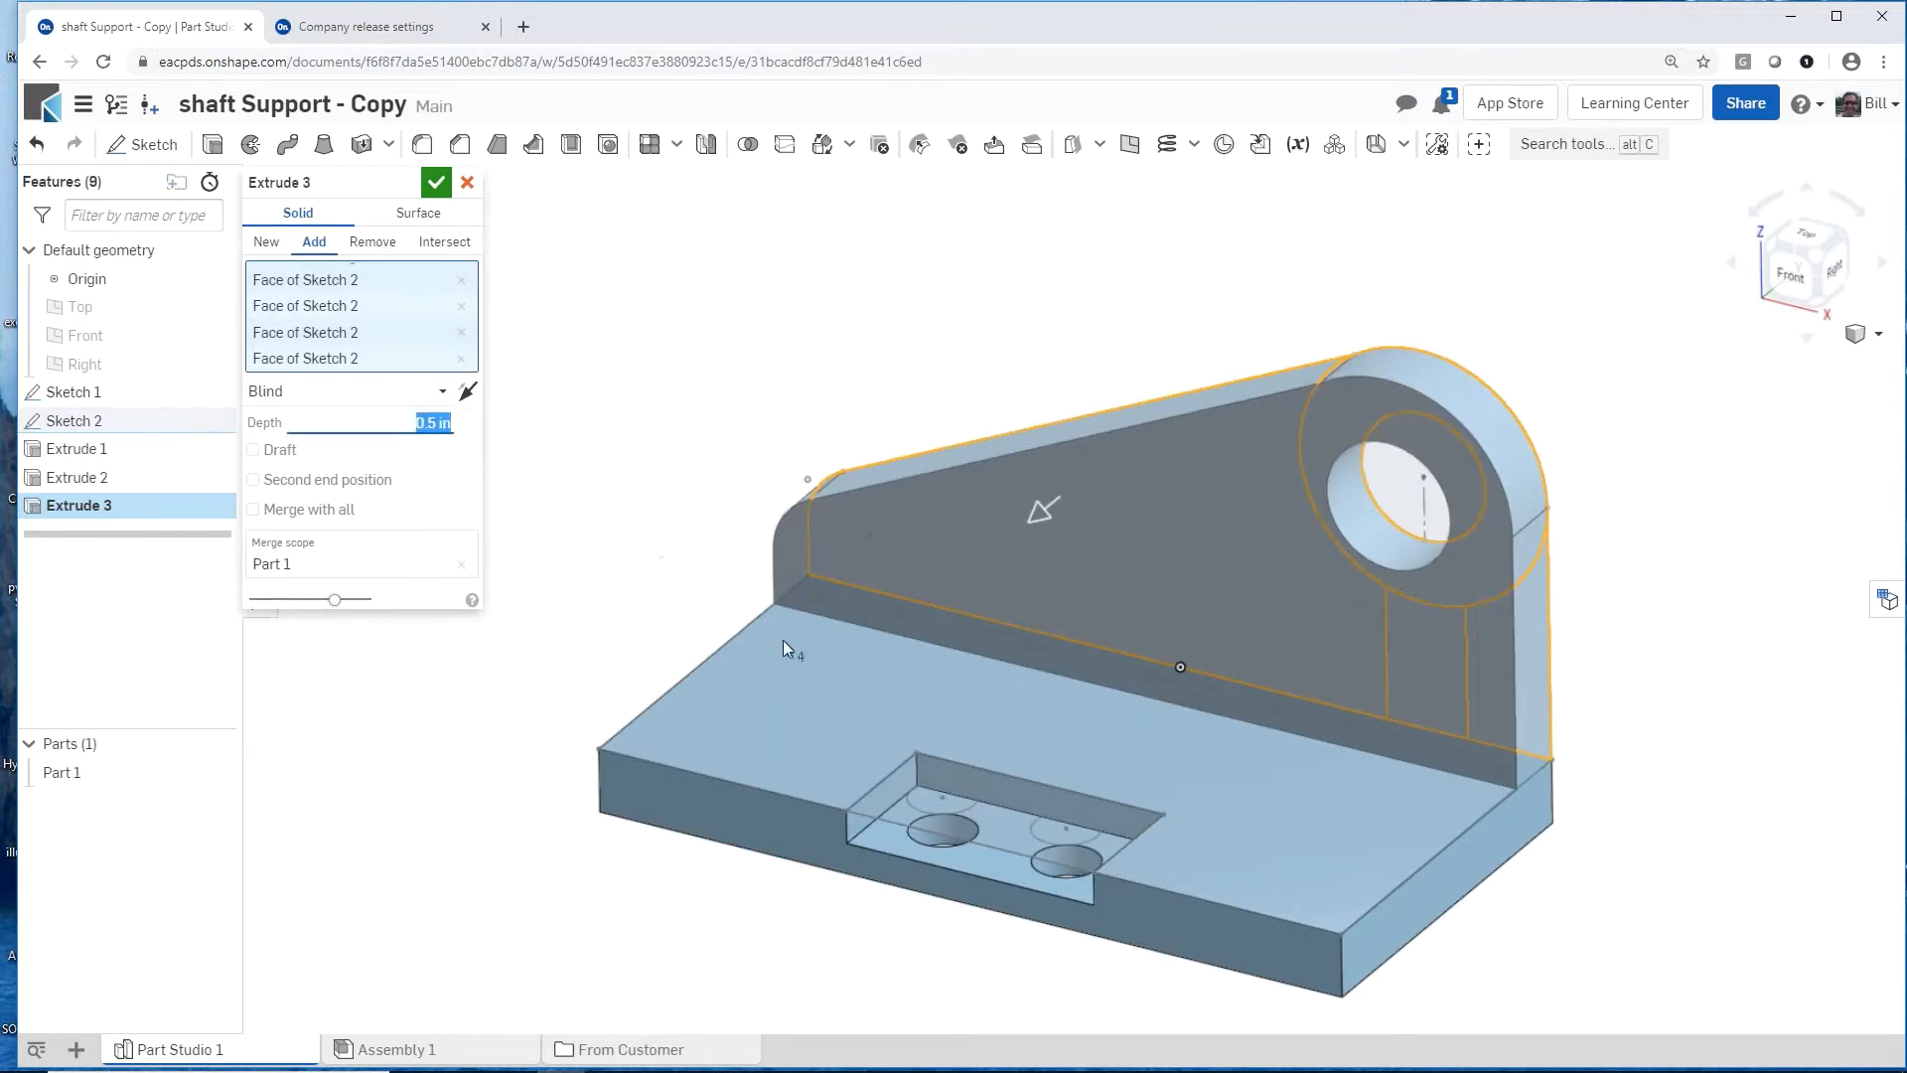
{"action": "right_click_drag", "start_coordinate": [826, 640], "coordinate": [707, 642]}
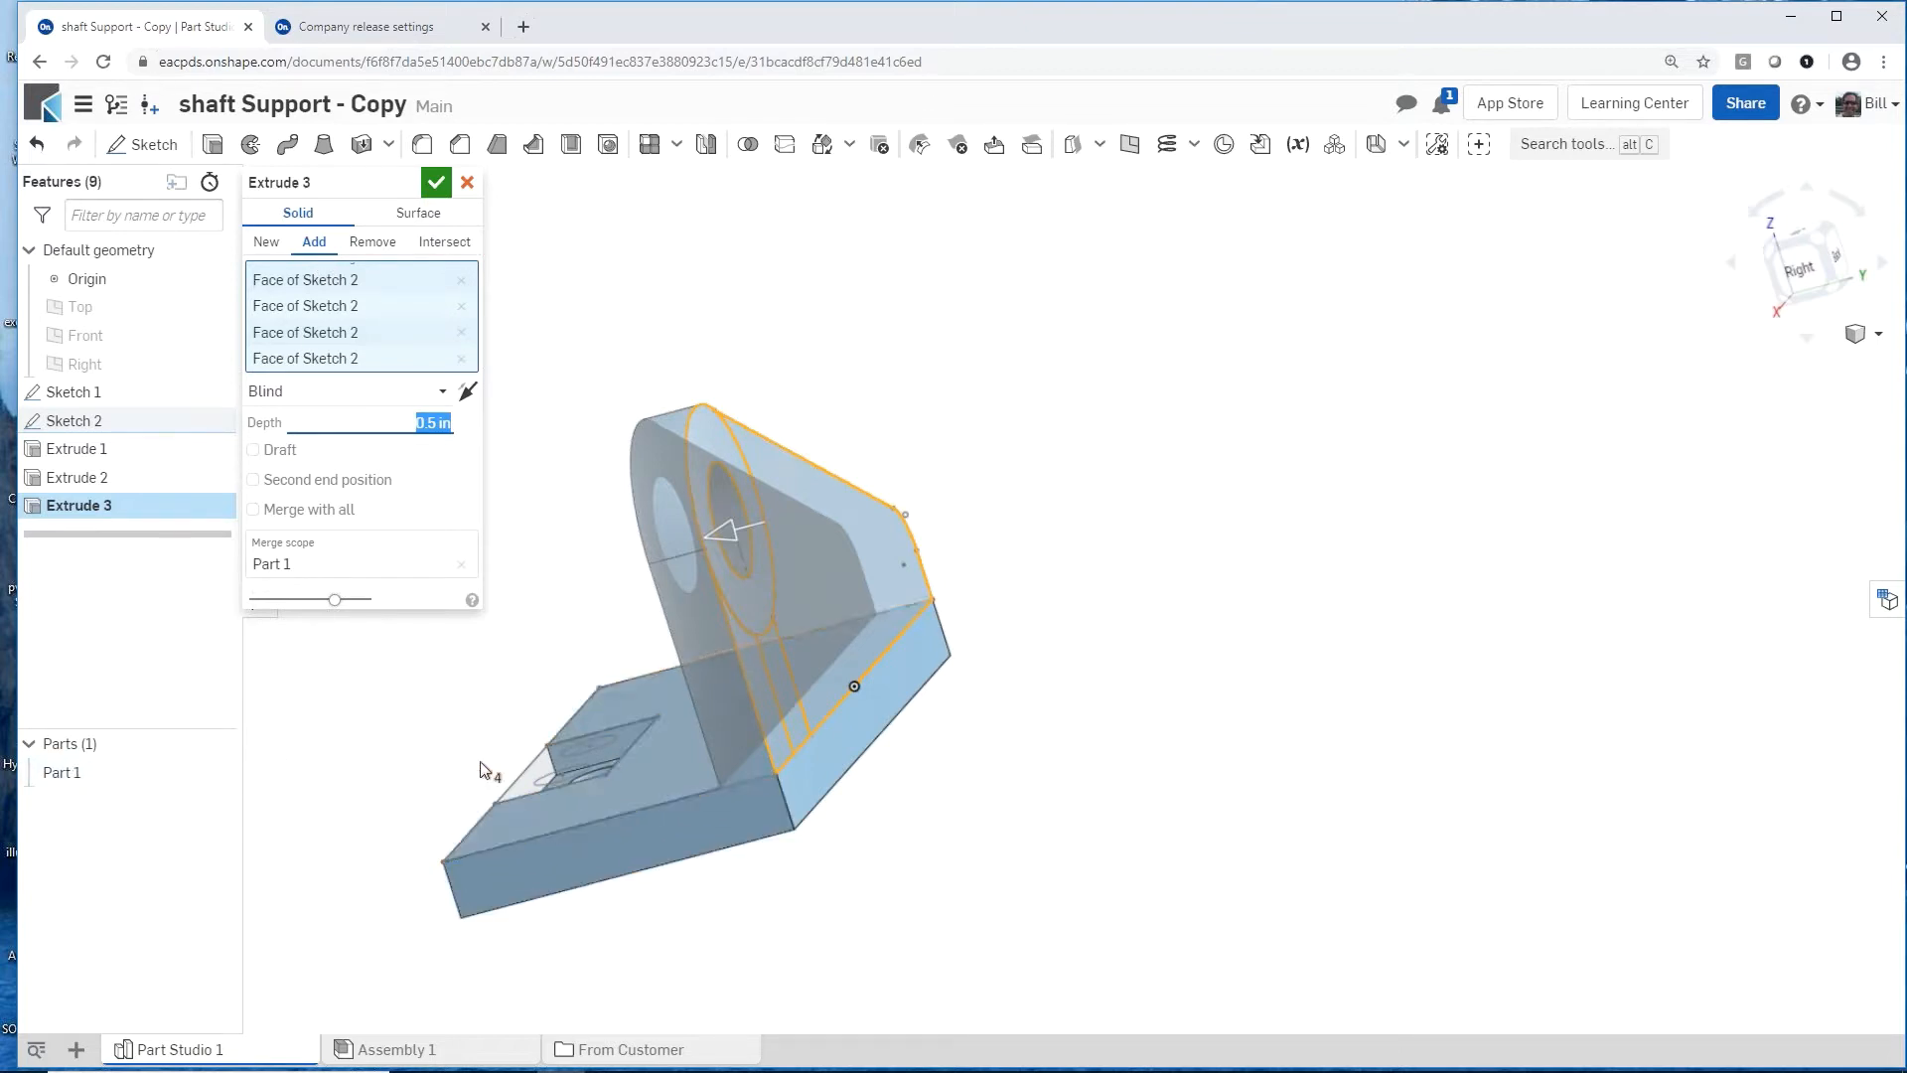
{"action": "left_click", "coordinate": [266, 244]}
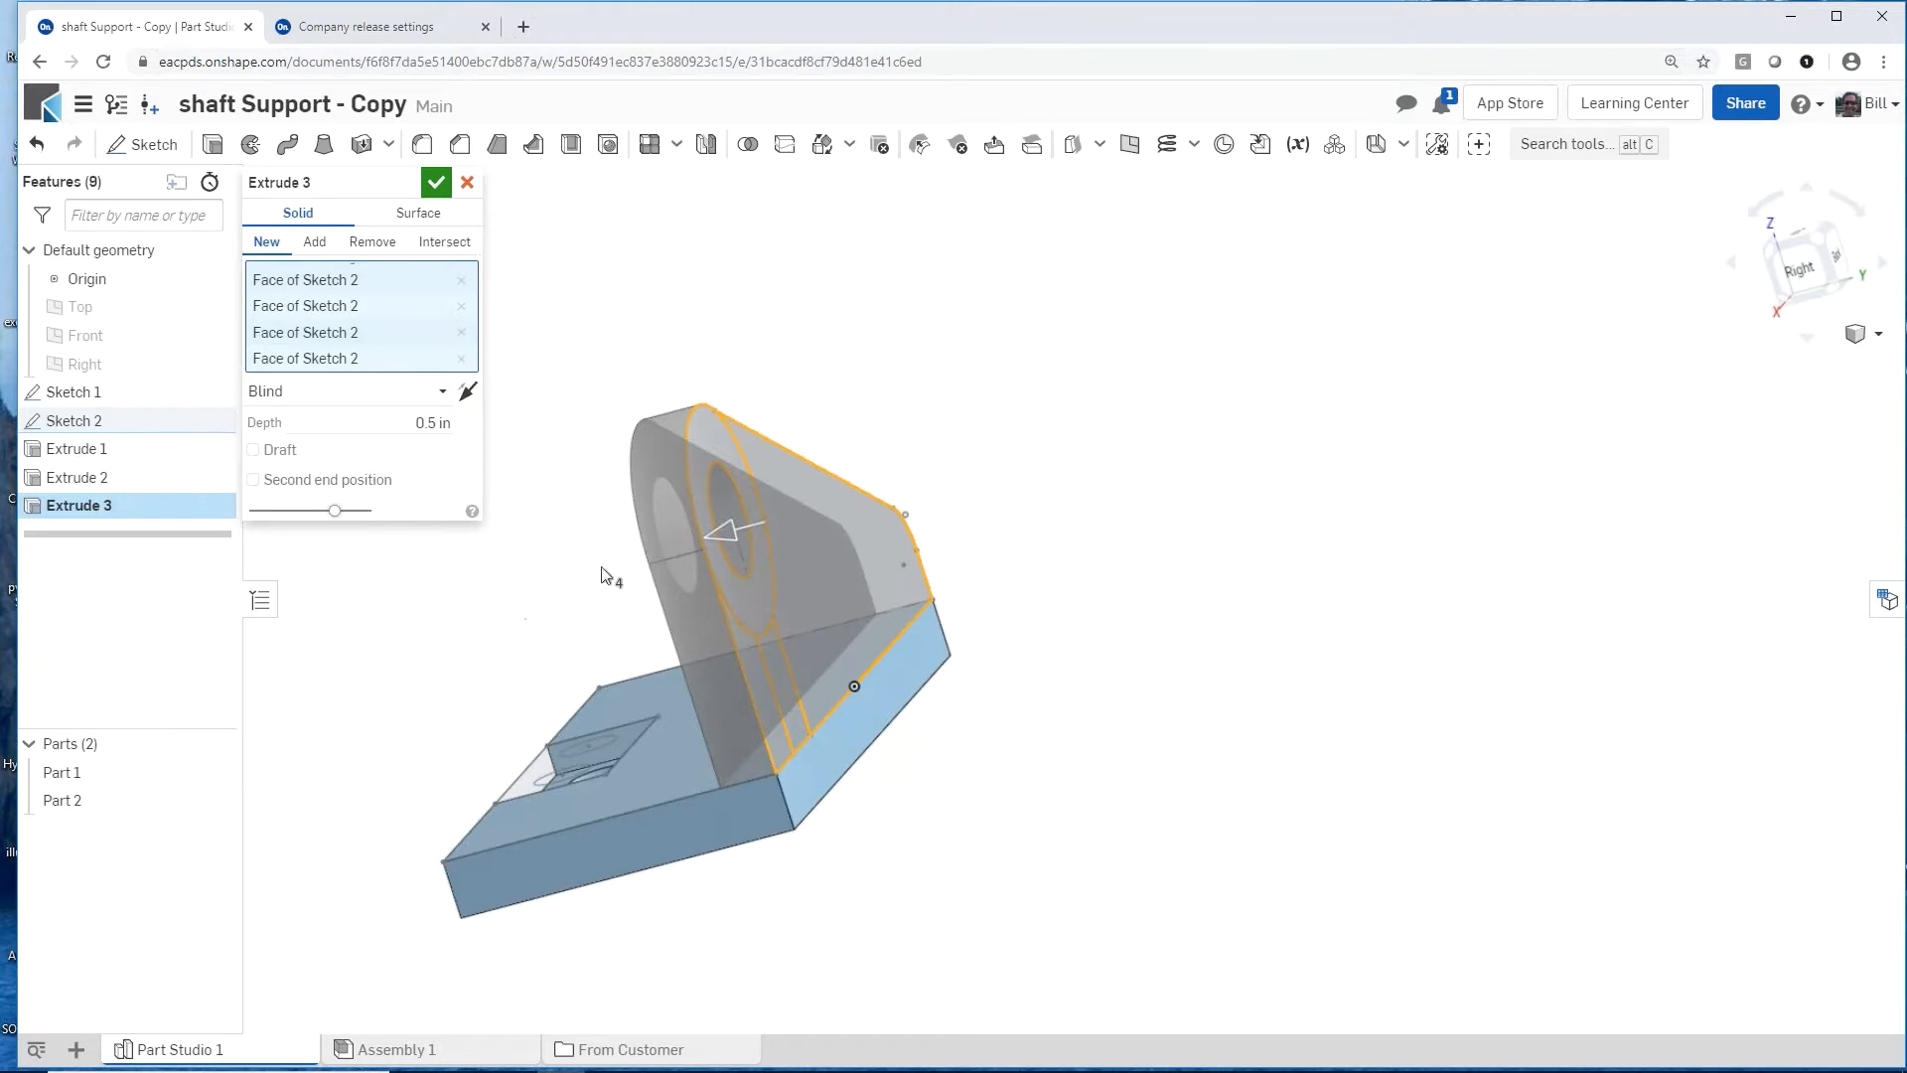
{"action": "key", "text": "Return"}
Step: Extrude the ring and the narrow leg region of Sketch 2 by 1 in, adding them to the upright part
{"action": "key", "text": "shift+e"}
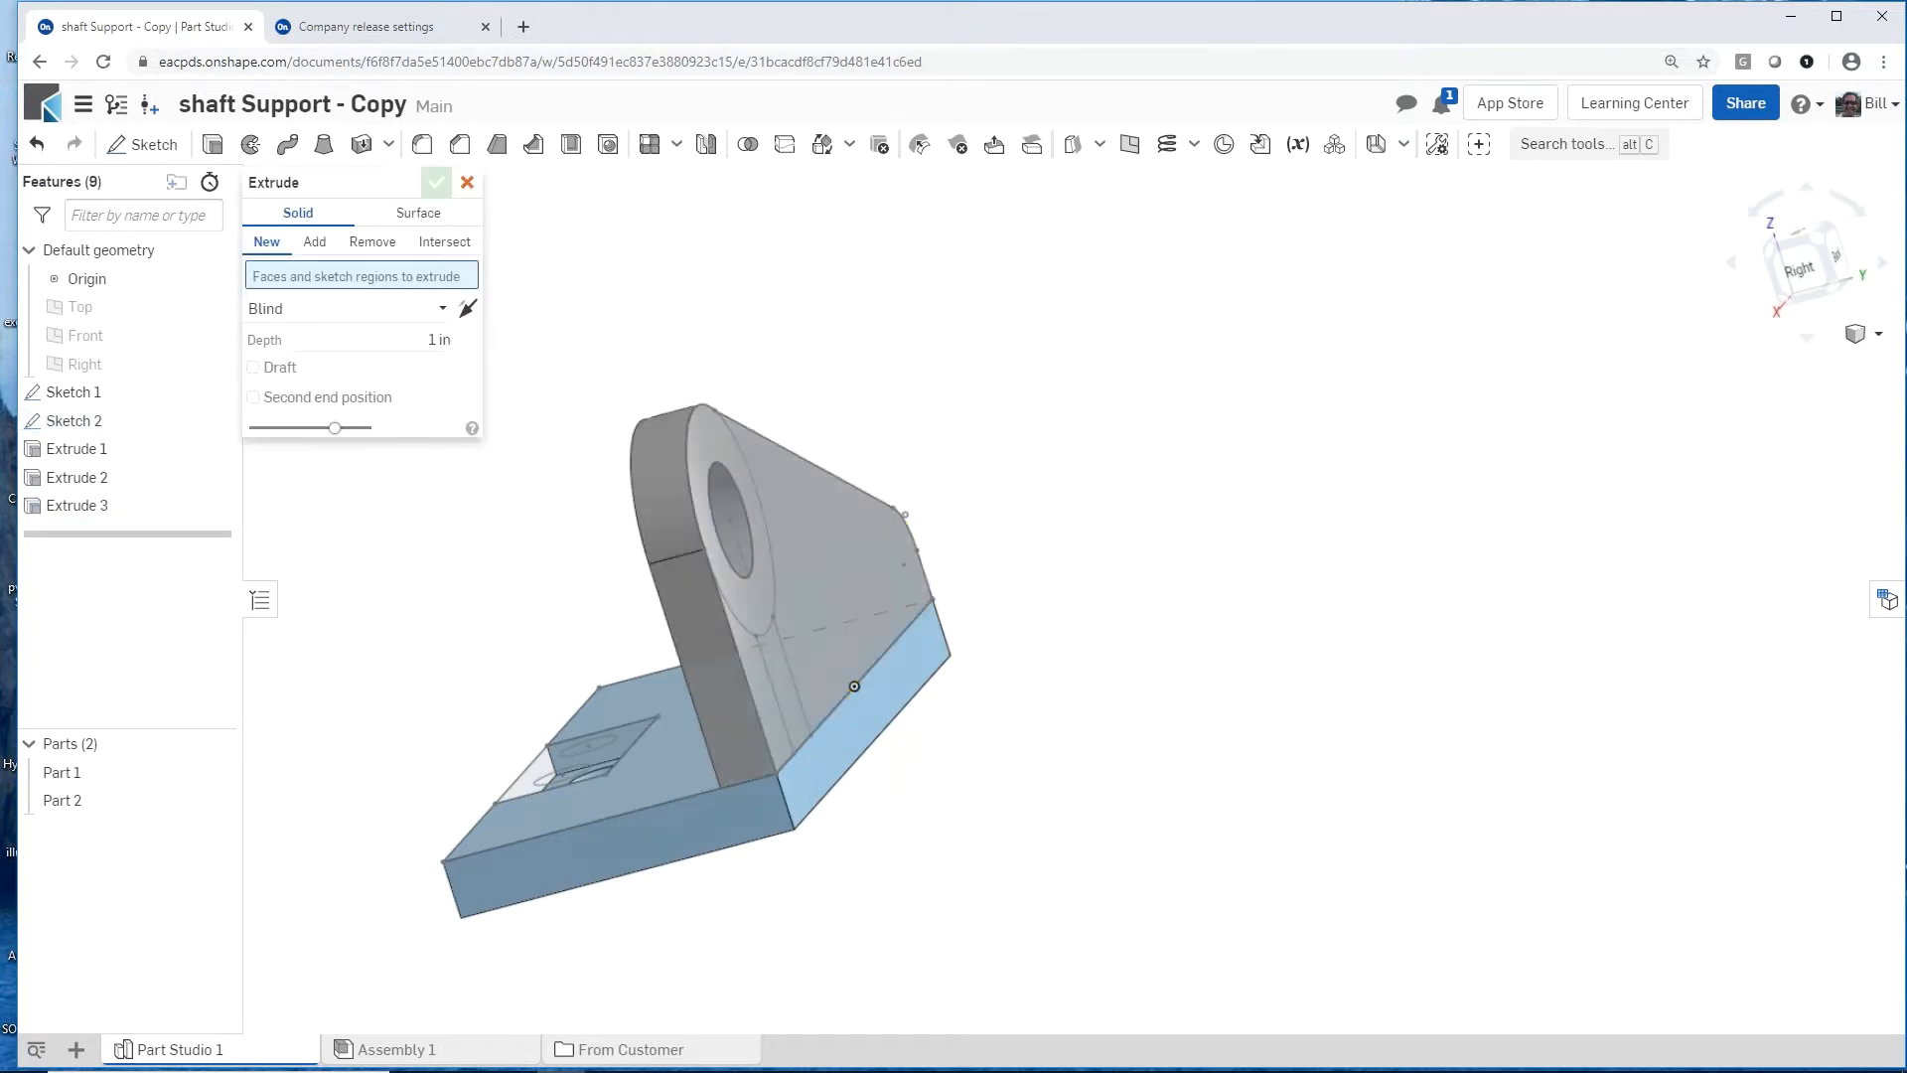
{"action": "left_click", "coordinate": [759, 605]}
{"action": "left_click", "coordinate": [778, 670]}
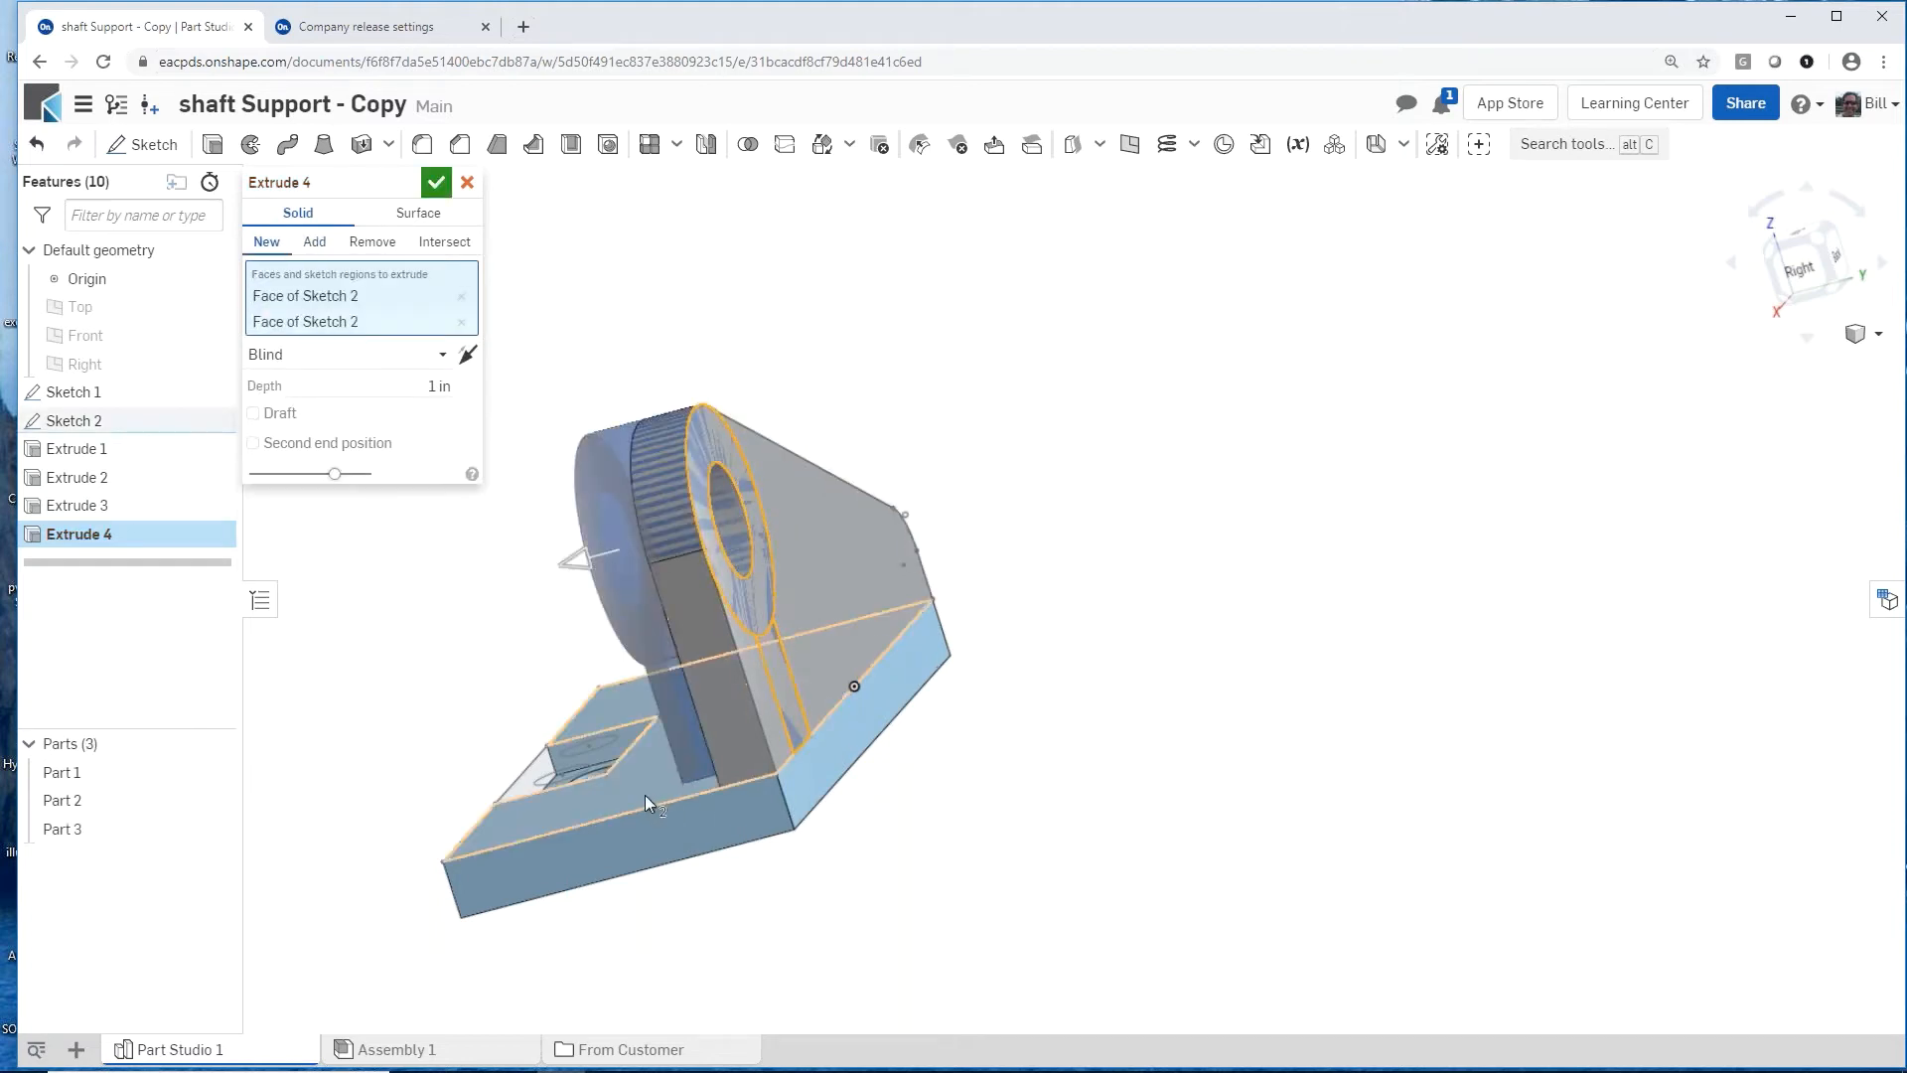
{"action": "scroll", "coordinate": [646, 796], "scroll_direction": "down", "scroll_amount": 1}
{"action": "mouse_move", "coordinate": [647, 795]}
{"action": "right_mouse_down"}
{"action": "mouse_move", "coordinate": [804, 771]}
{"action": "mouse_move", "coordinate": [798, 807]}
{"action": "right_mouse_up"}
{"action": "scroll", "coordinate": [805, 771], "scroll_direction": "down", "scroll_amount": 1}
{"action": "scroll", "coordinate": [1048, 767], "scroll_direction": "down", "scroll_amount": 2}
{"action": "scroll", "coordinate": [1050, 769], "scroll_direction": "down", "scroll_amount": 2}
{"action": "scroll", "coordinate": [838, 816], "scroll_direction": "up", "scroll_amount": 4}
{"action": "scroll", "coordinate": [797, 807], "scroll_direction": "down", "scroll_amount": 1}
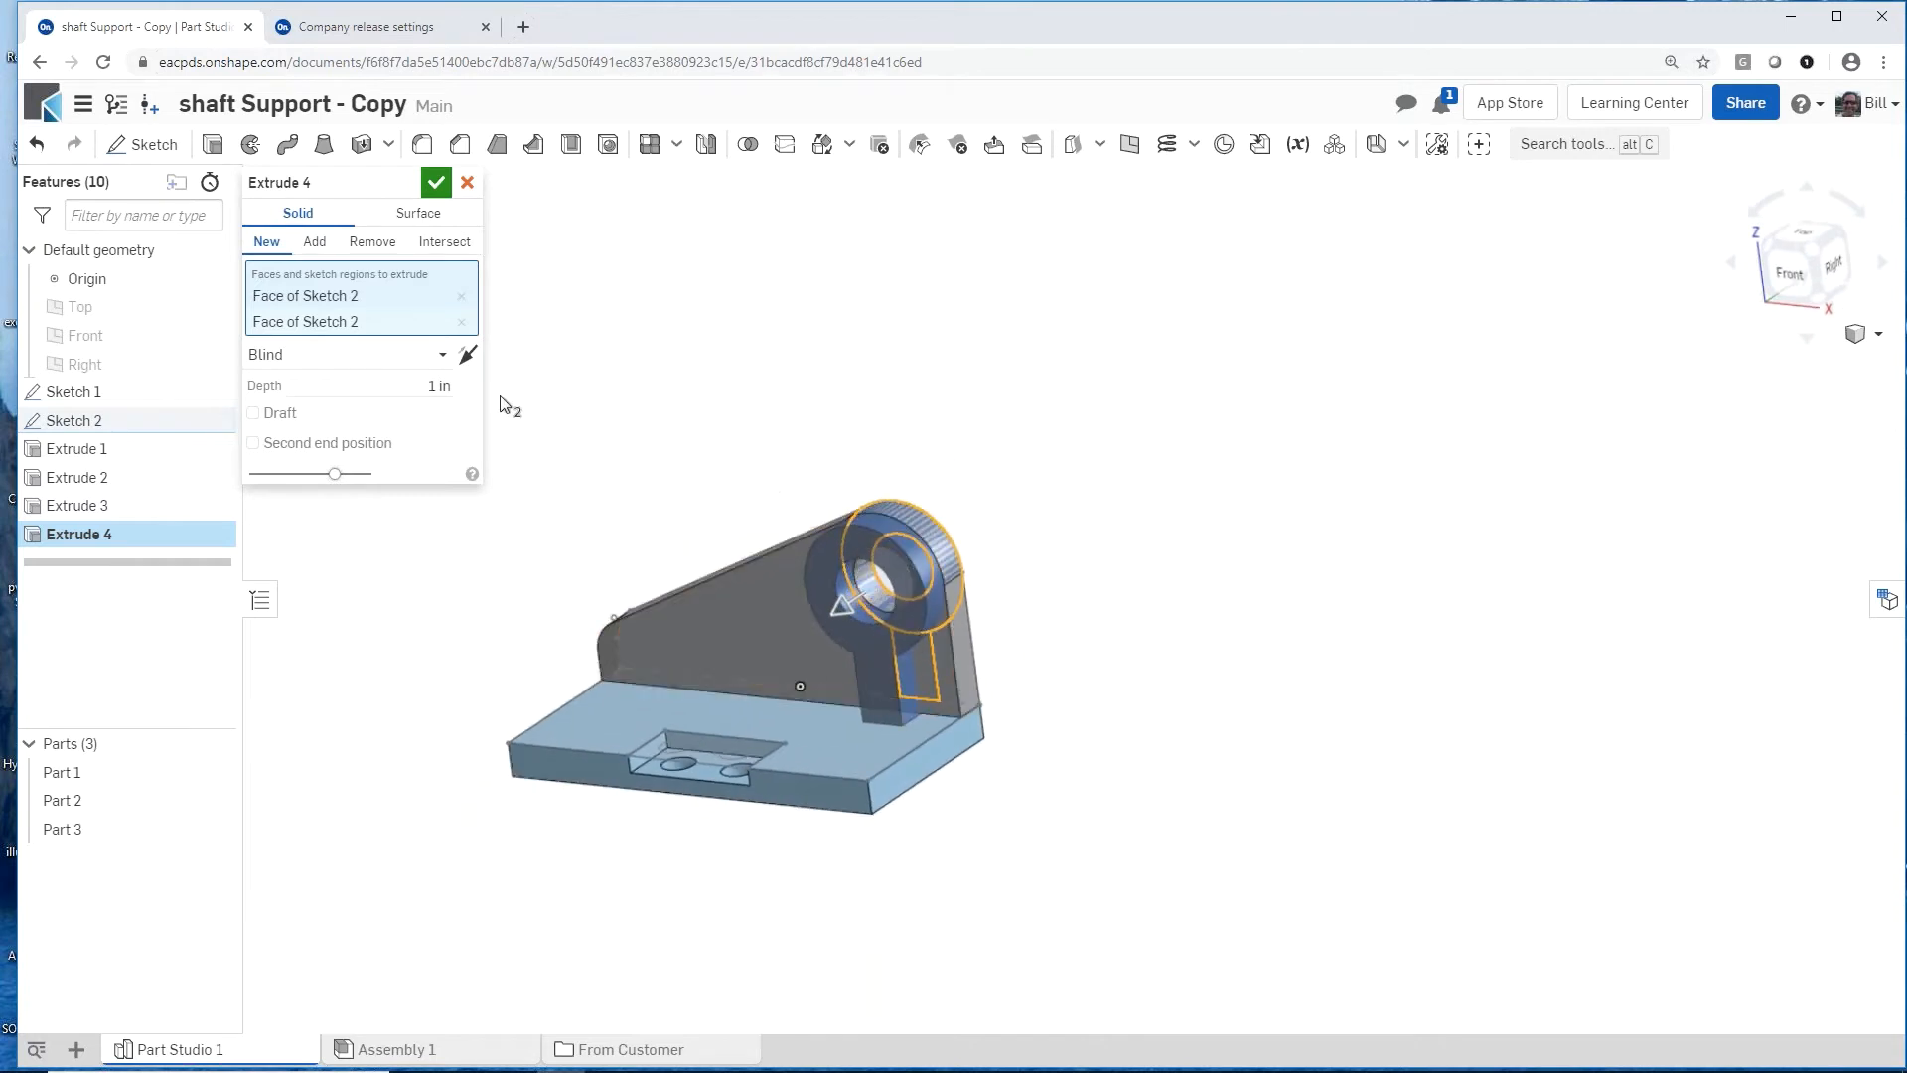
{"action": "left_click", "coordinate": [316, 243]}
{"action": "left_click", "coordinate": [684, 632]}
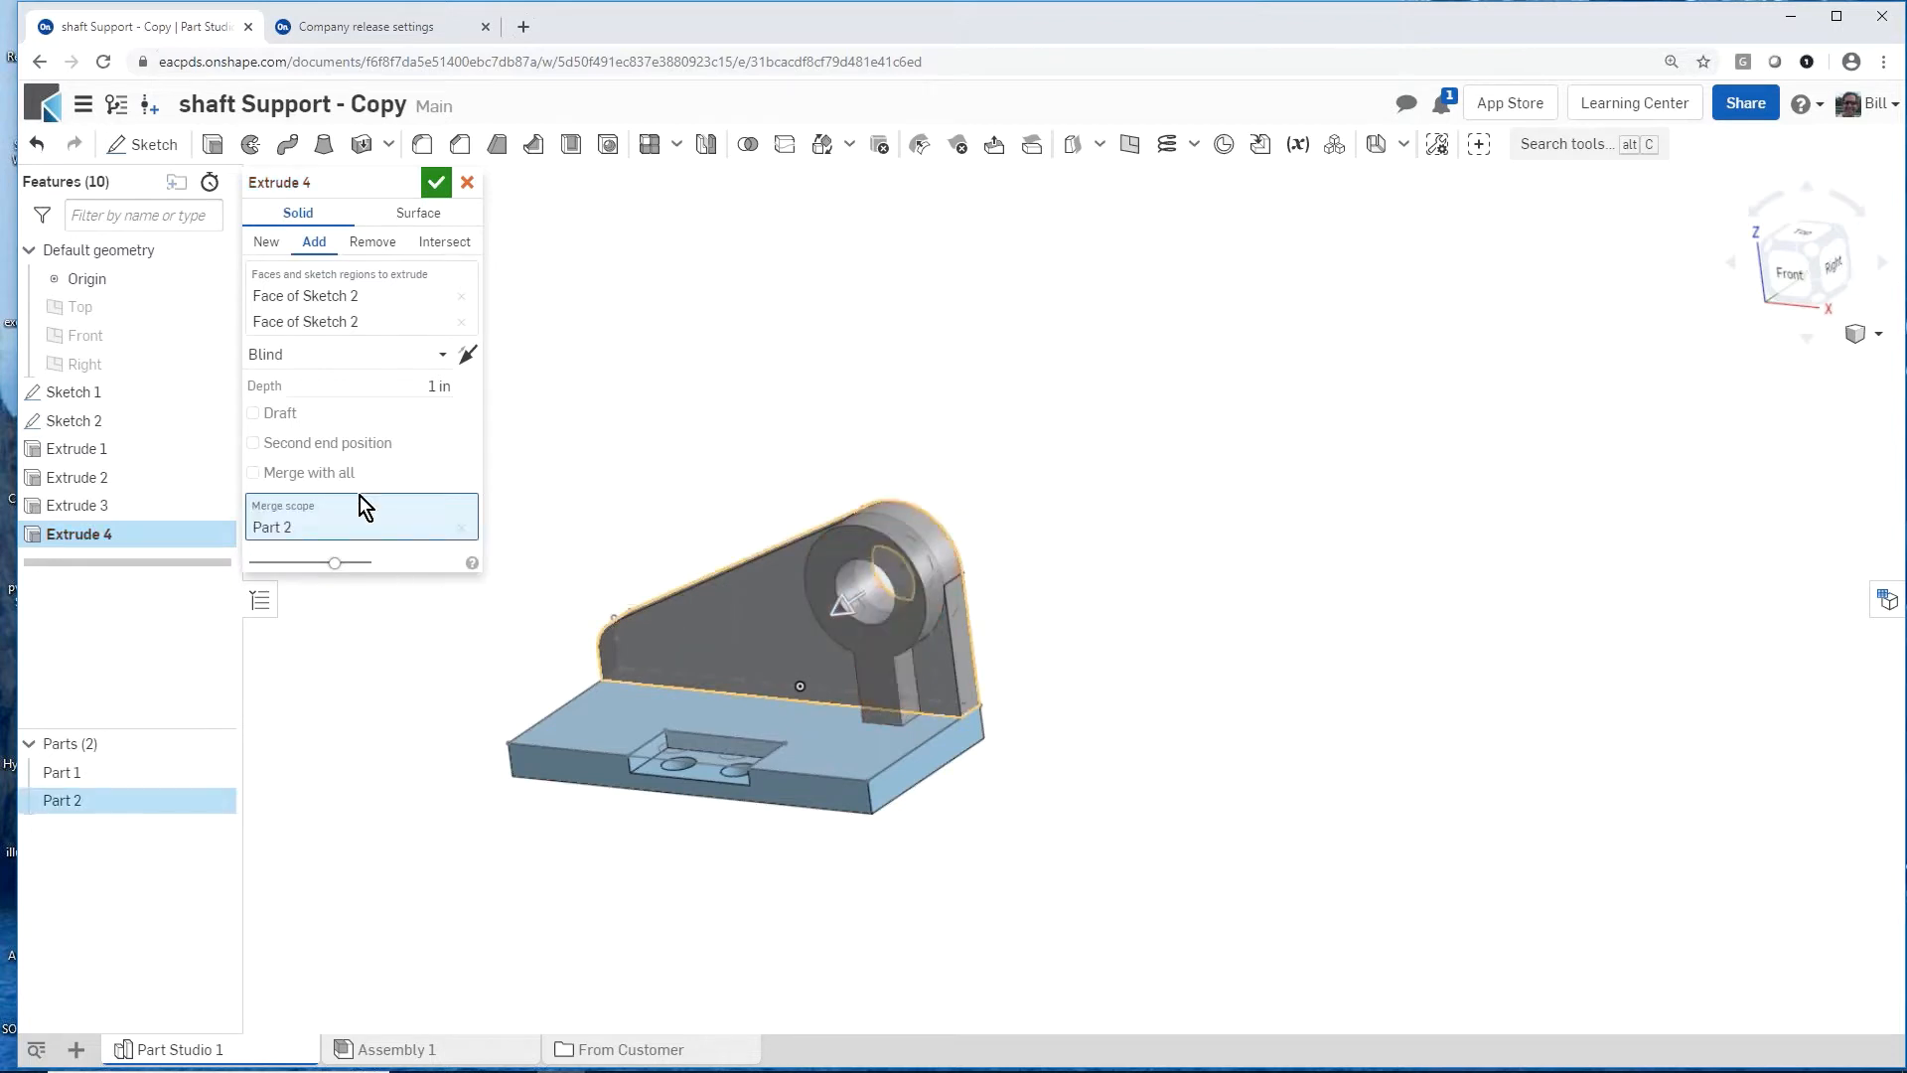
{"action": "left_click", "coordinate": [444, 177]}
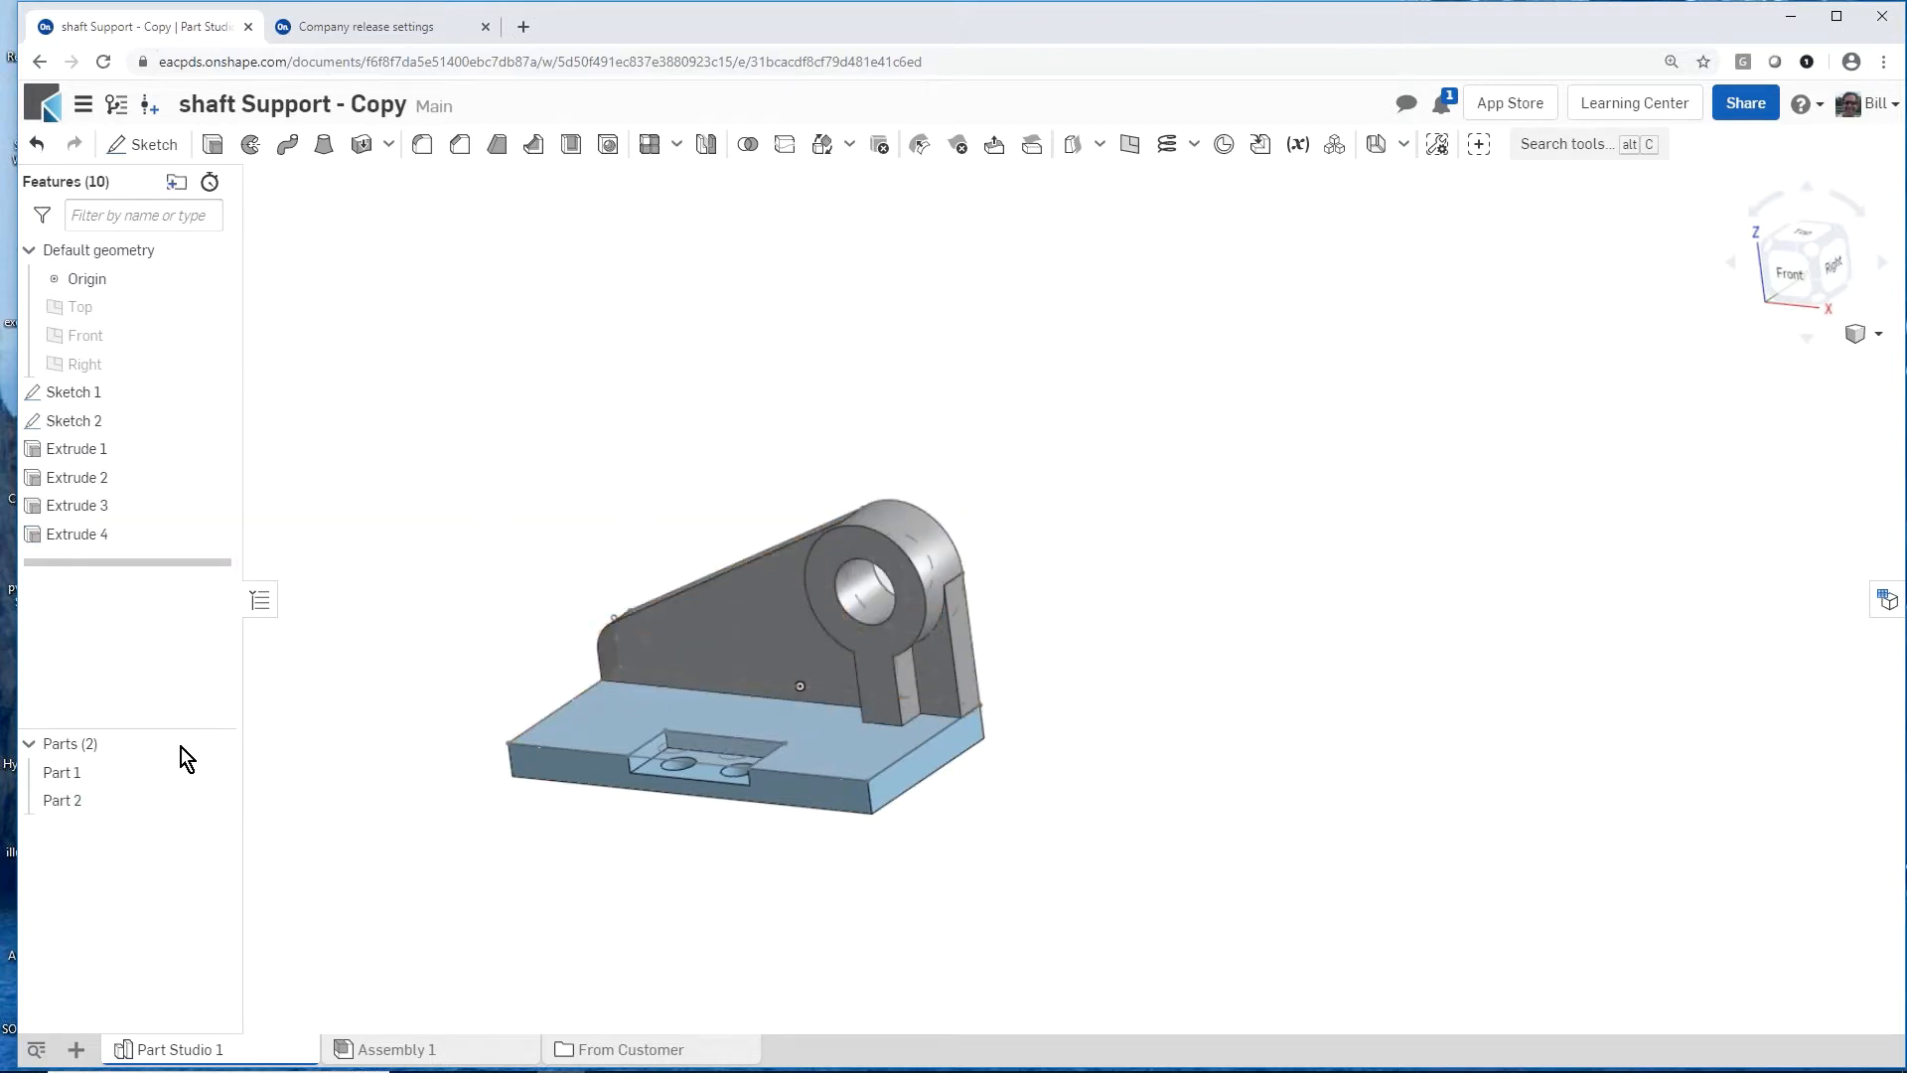
Step: Rename the notched plate part as base and the upright bore part as side
{"action": "right_click", "coordinate": [69, 775]}
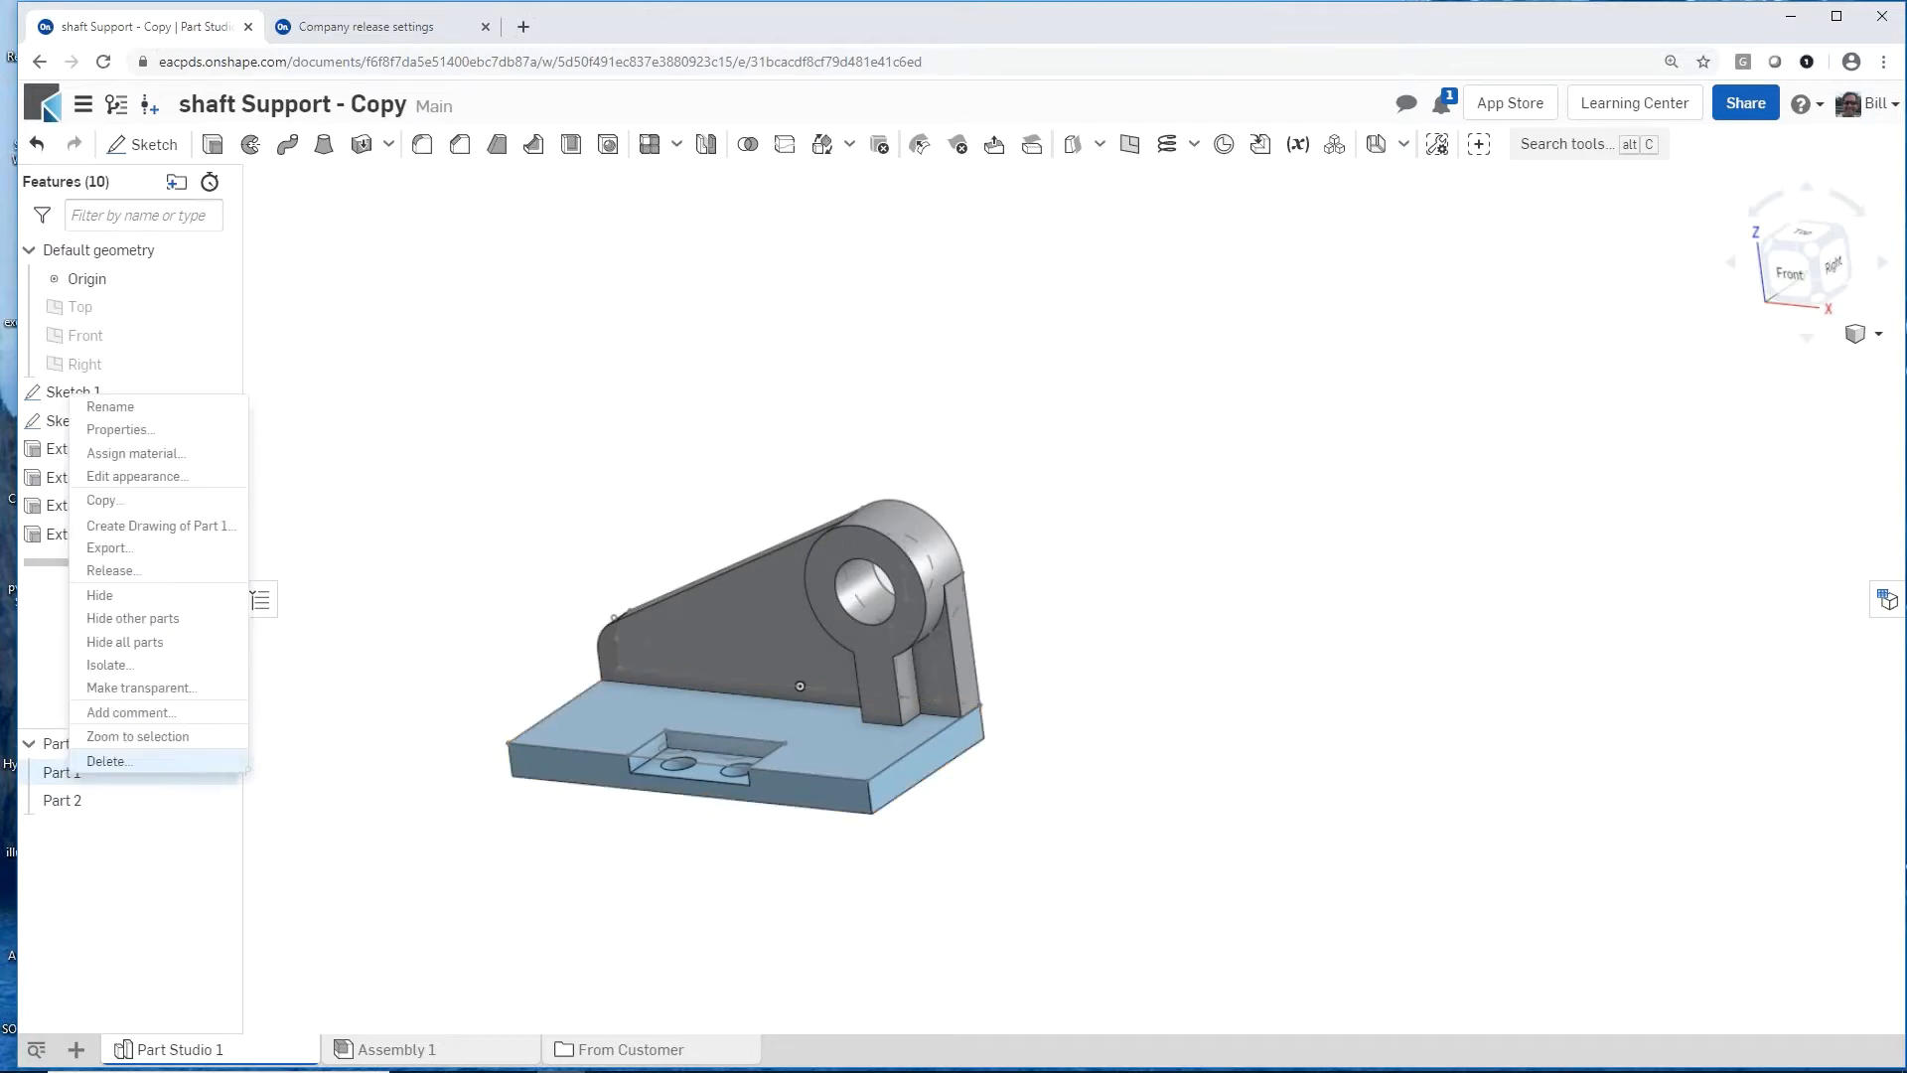
{"action": "left_click", "coordinate": [110, 406]}
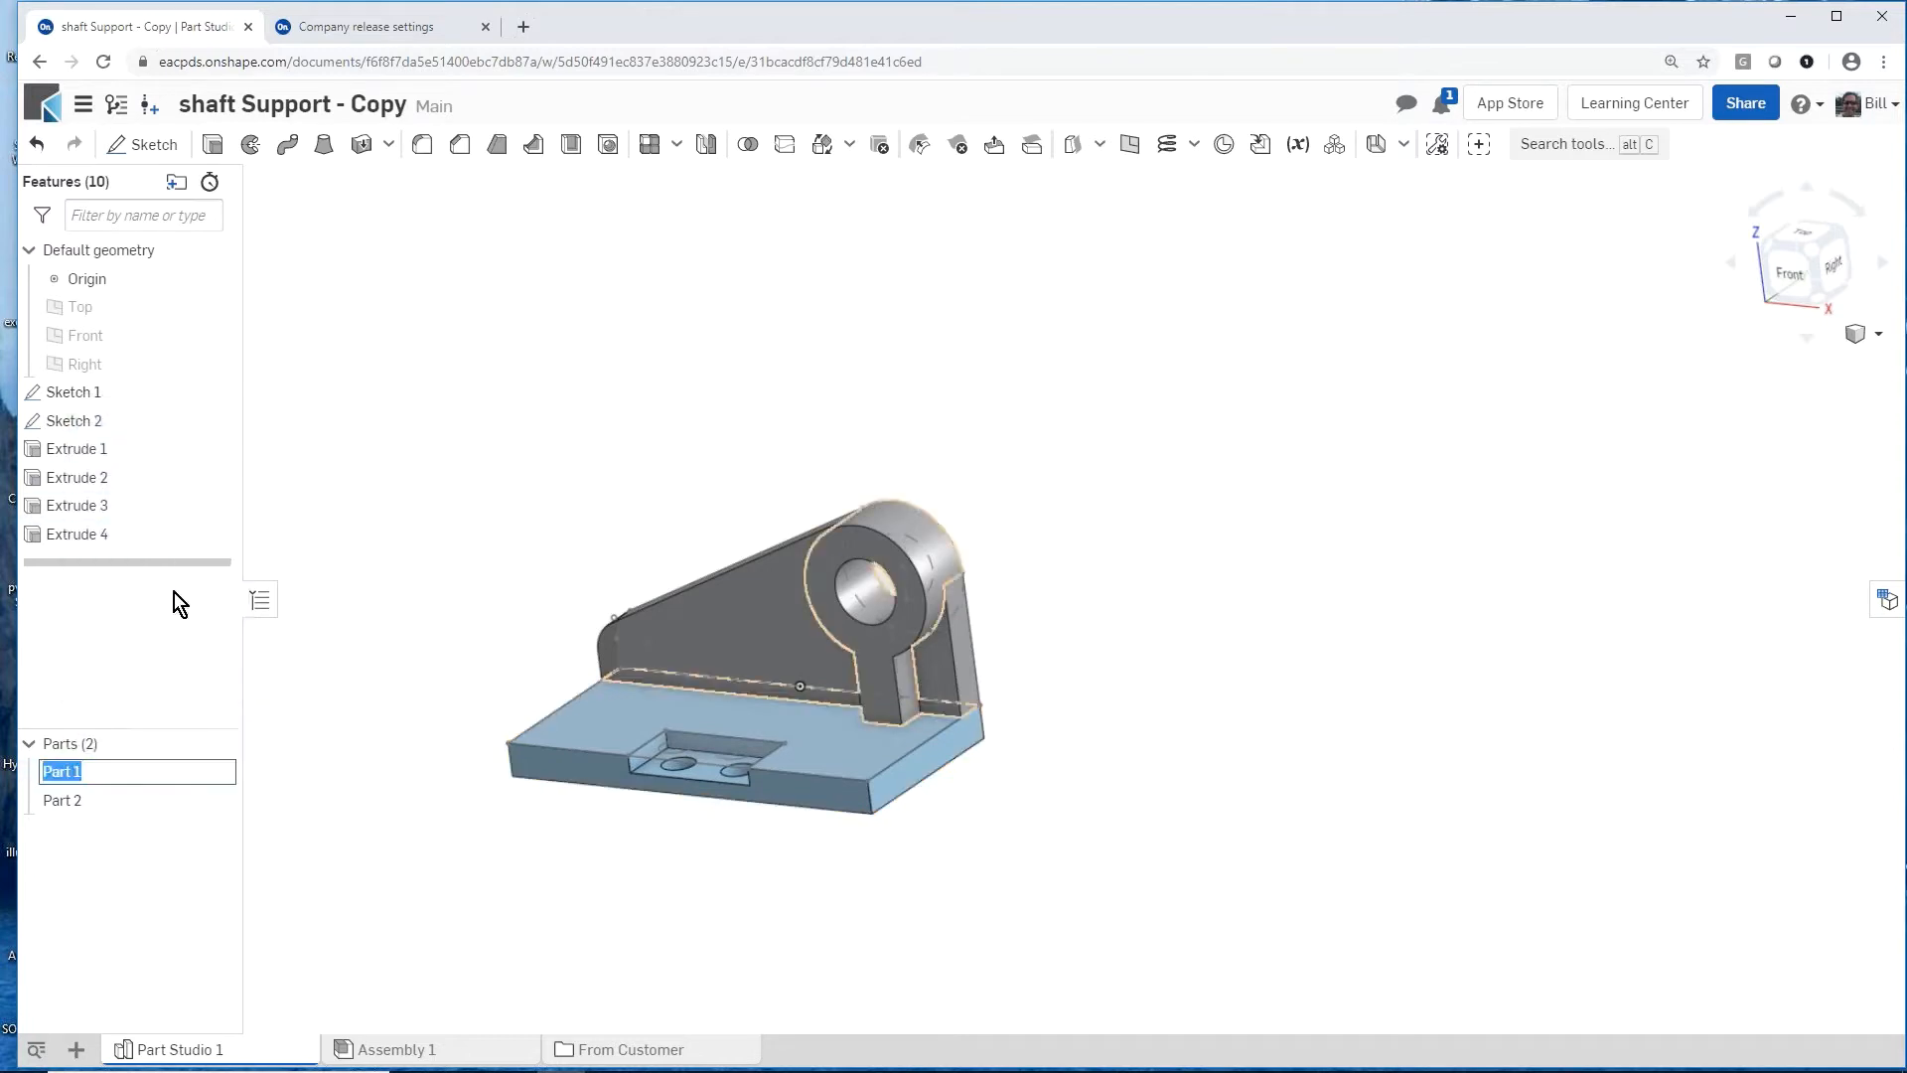
{"action": "type", "text": "base"}
{"action": "left_click", "coordinate": [61, 804]}
{"action": "right_click", "coordinate": [62, 804]}
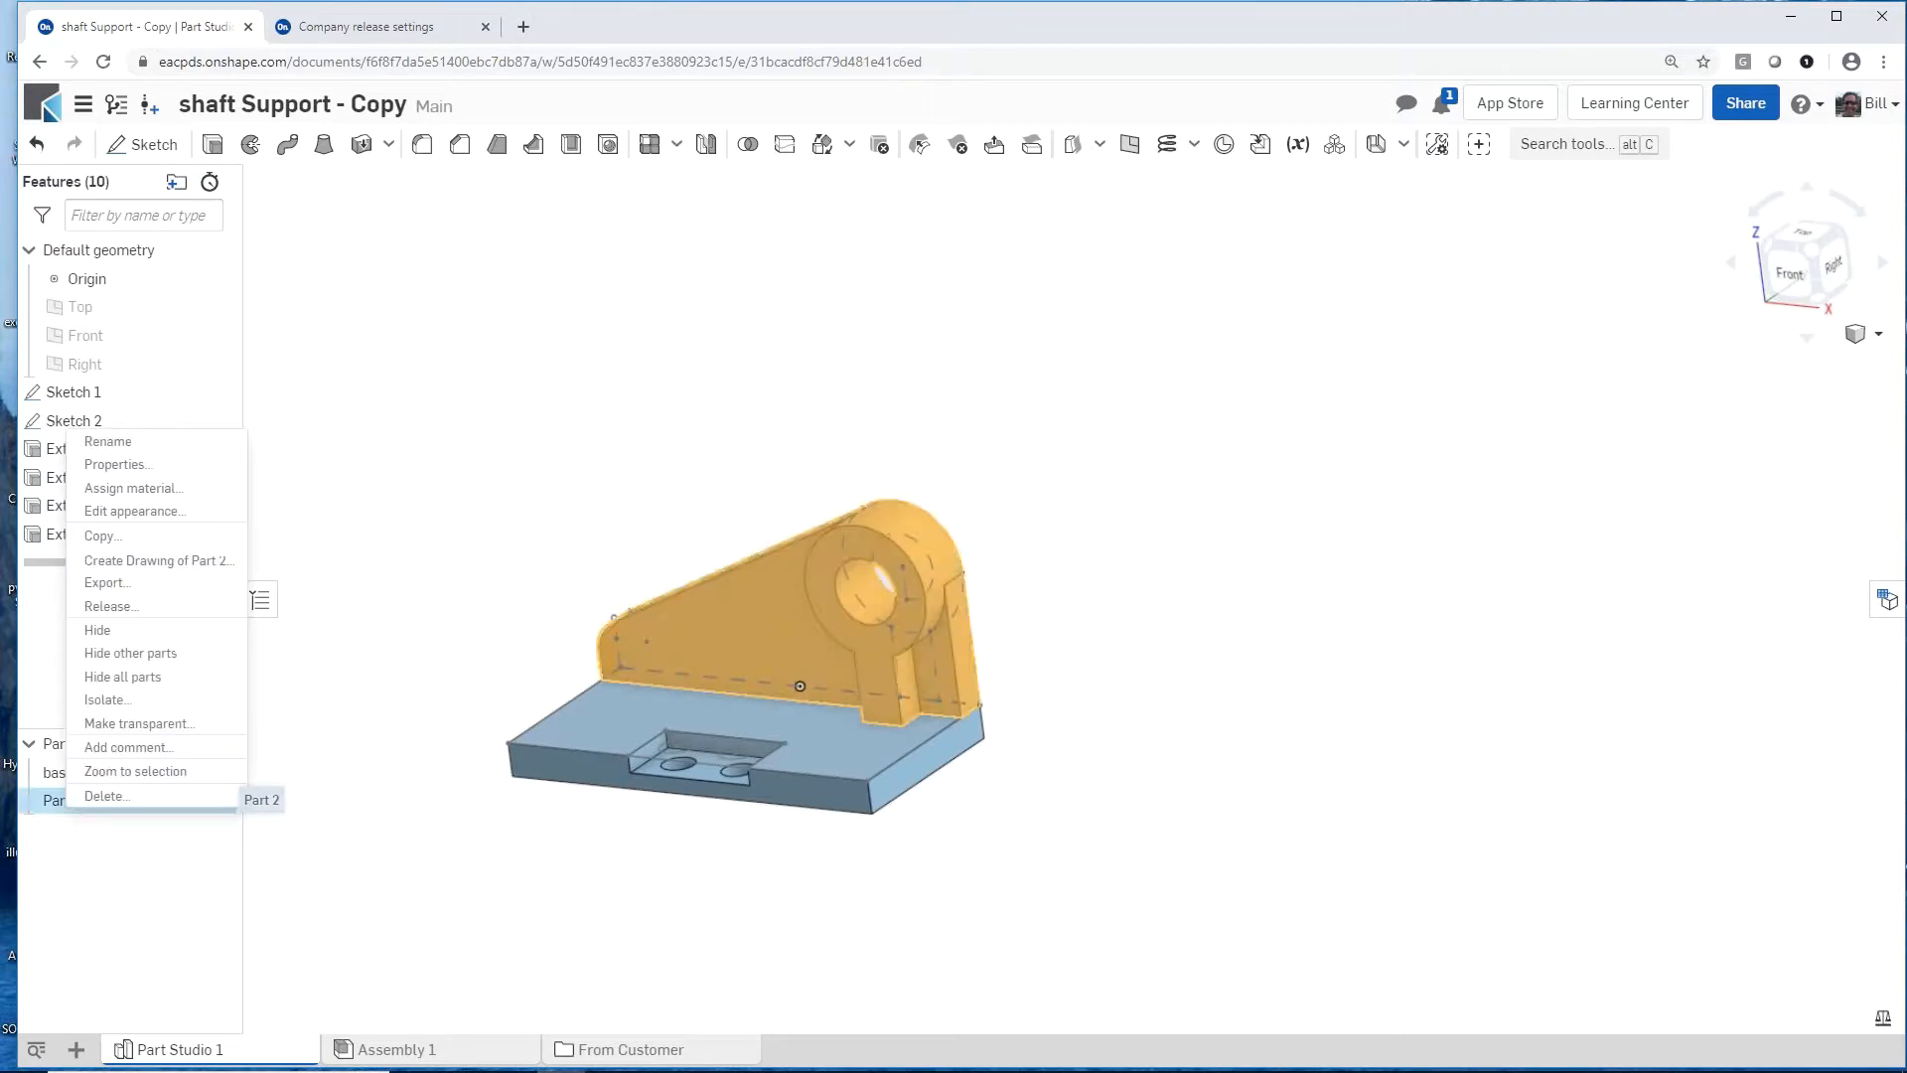
{"action": "left_click", "coordinate": [118, 441]}
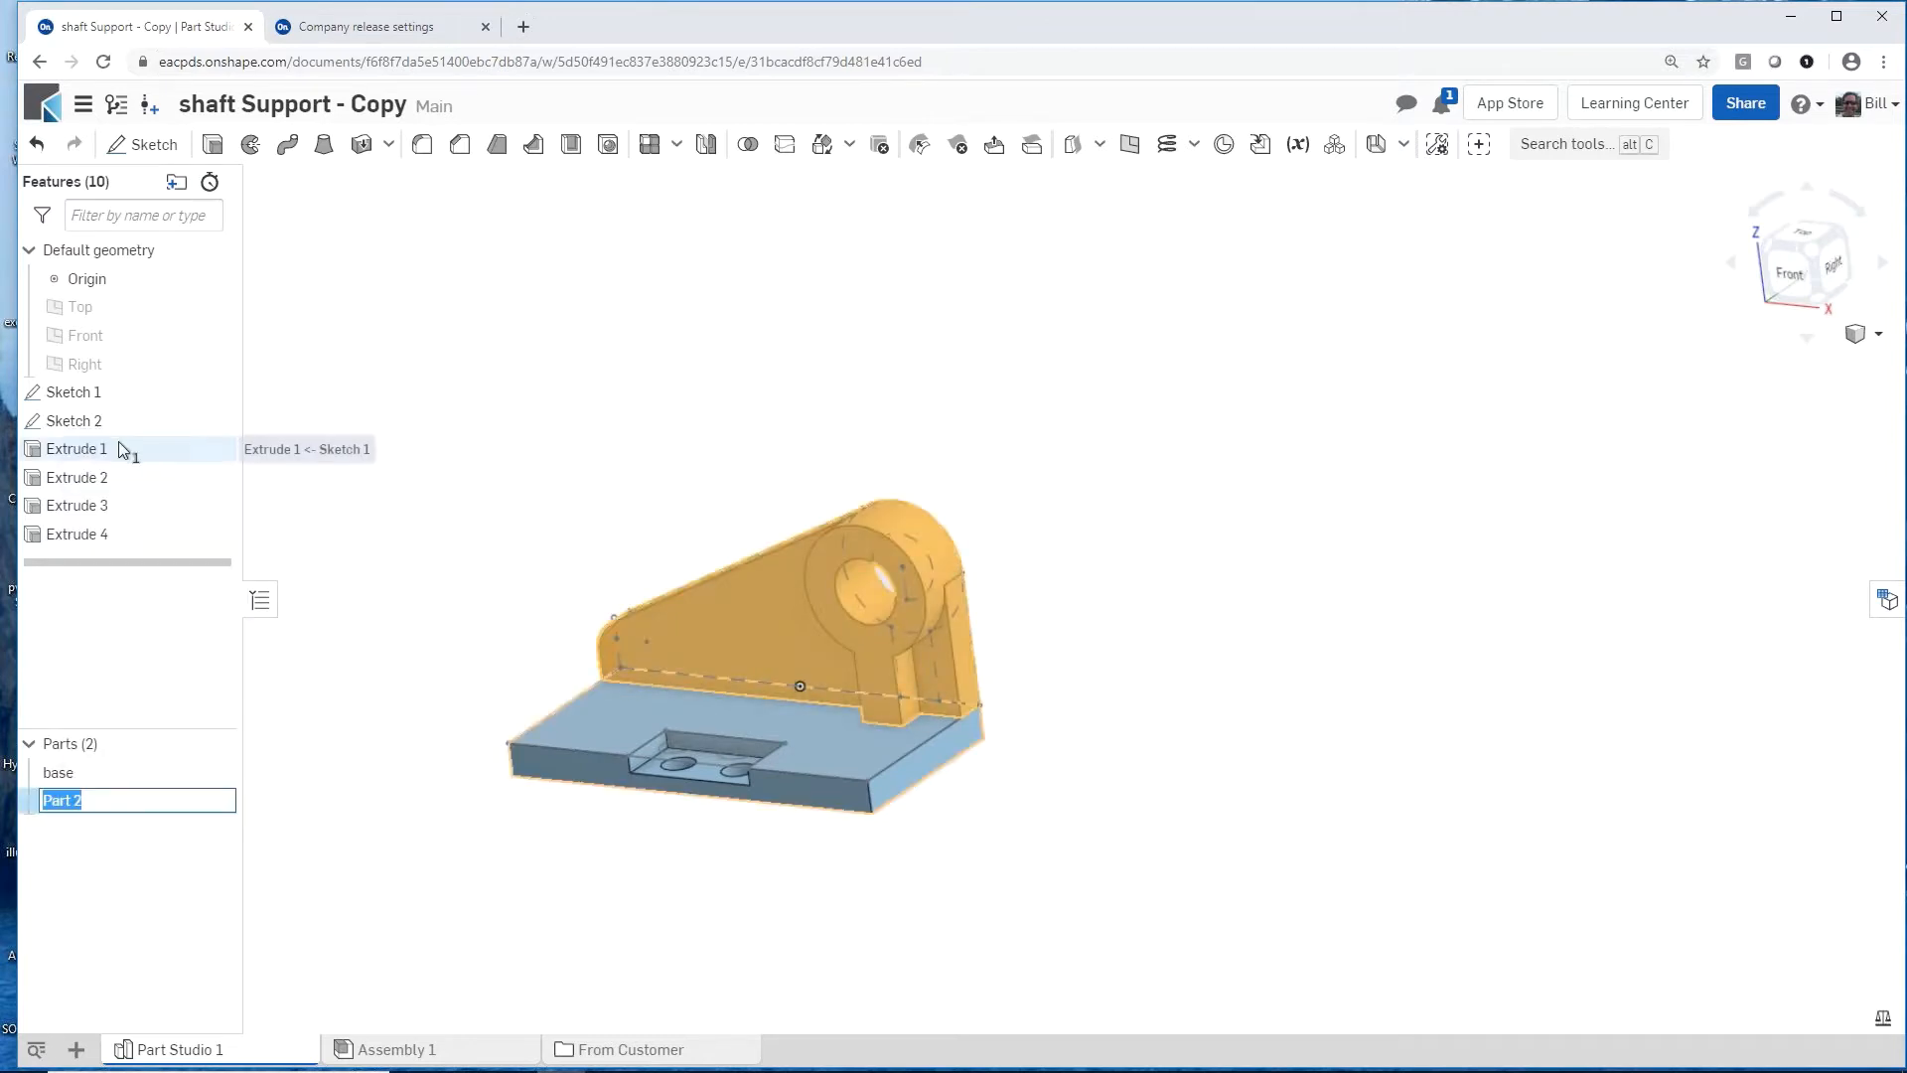
{"action": "type", "text": "side"}
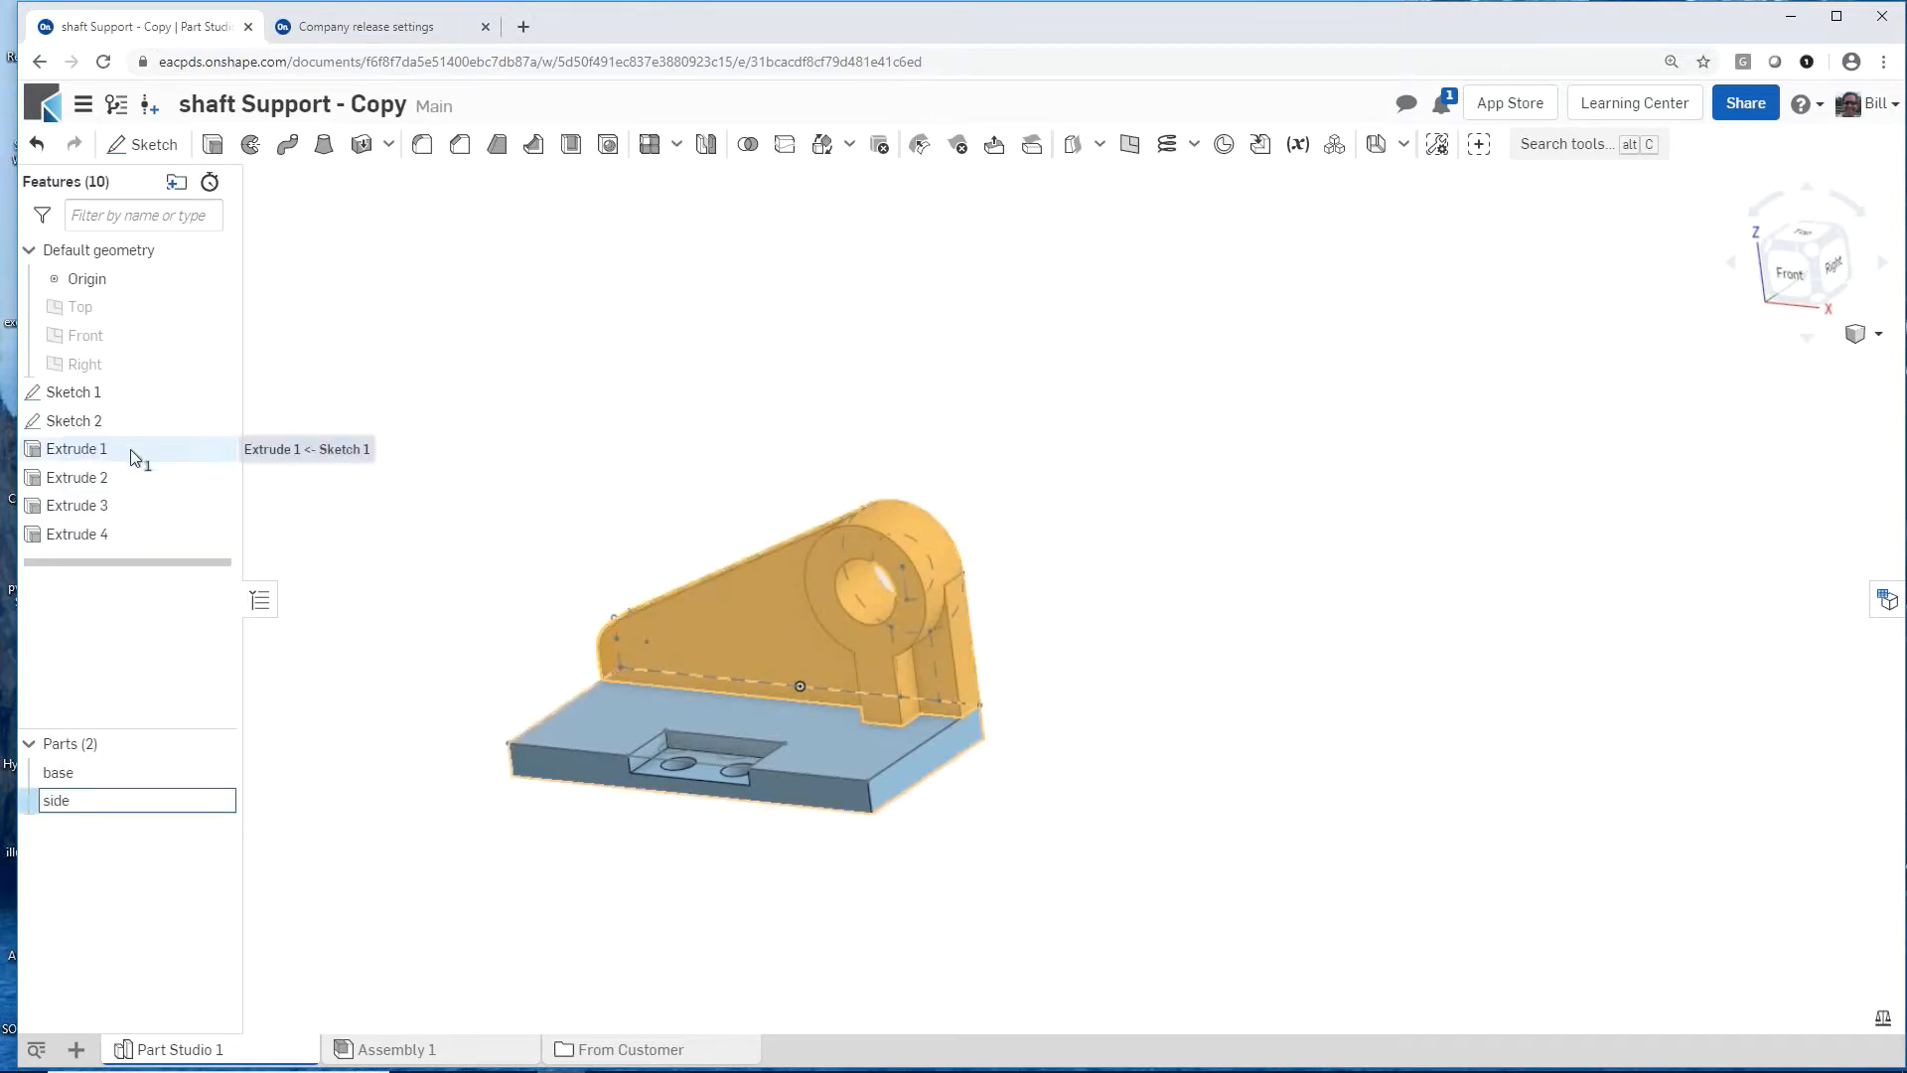
{"action": "left_click", "coordinate": [362, 733]}
Step: Compare the model with the shaft_support.jpg reference image in the From Customer folder, and return to Part Studio 1
{"action": "mouse_move", "coordinate": [668, 819]}
{"action": "right_mouse_down"}
{"action": "mouse_move", "coordinate": [594, 826]}
{"action": "mouse_move", "coordinate": [648, 831]}
{"action": "right_mouse_up"}
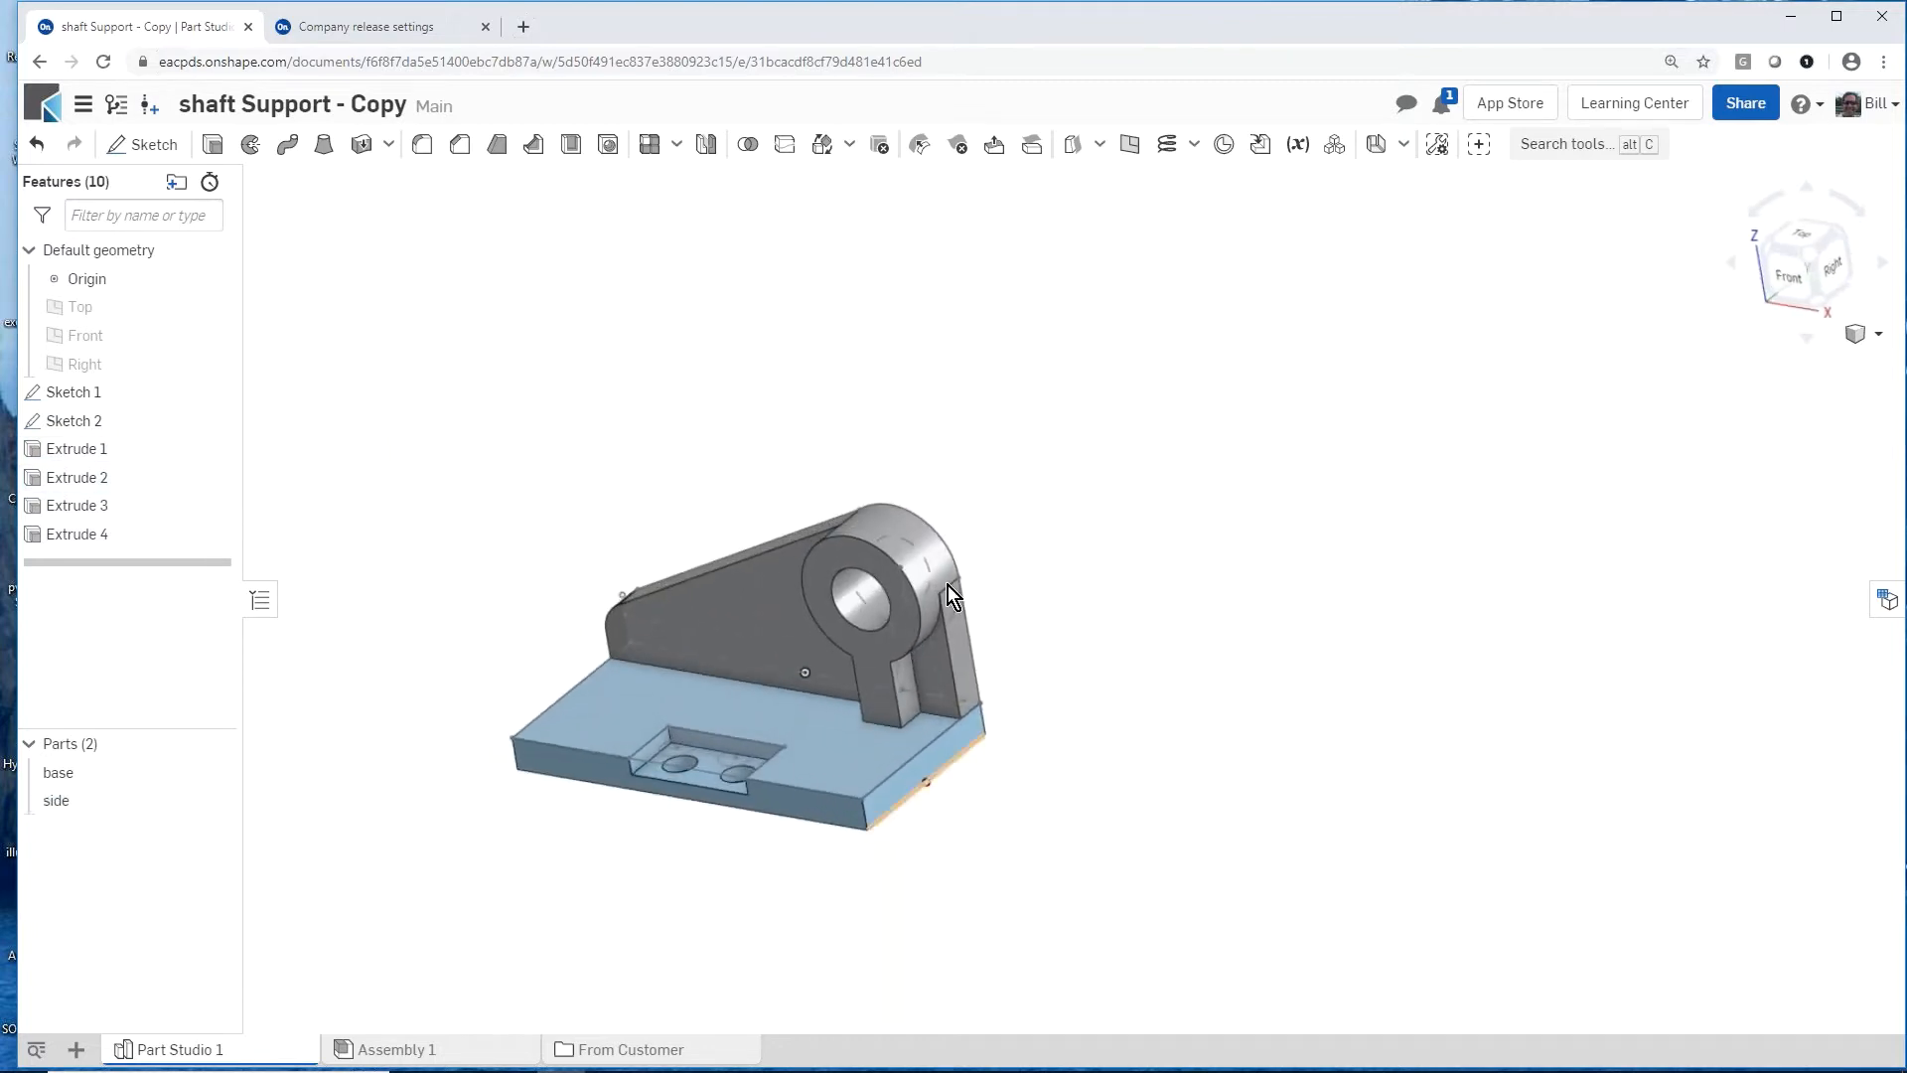
{"action": "scroll", "coordinate": [638, 827], "scroll_direction": "up", "scroll_amount": 3}
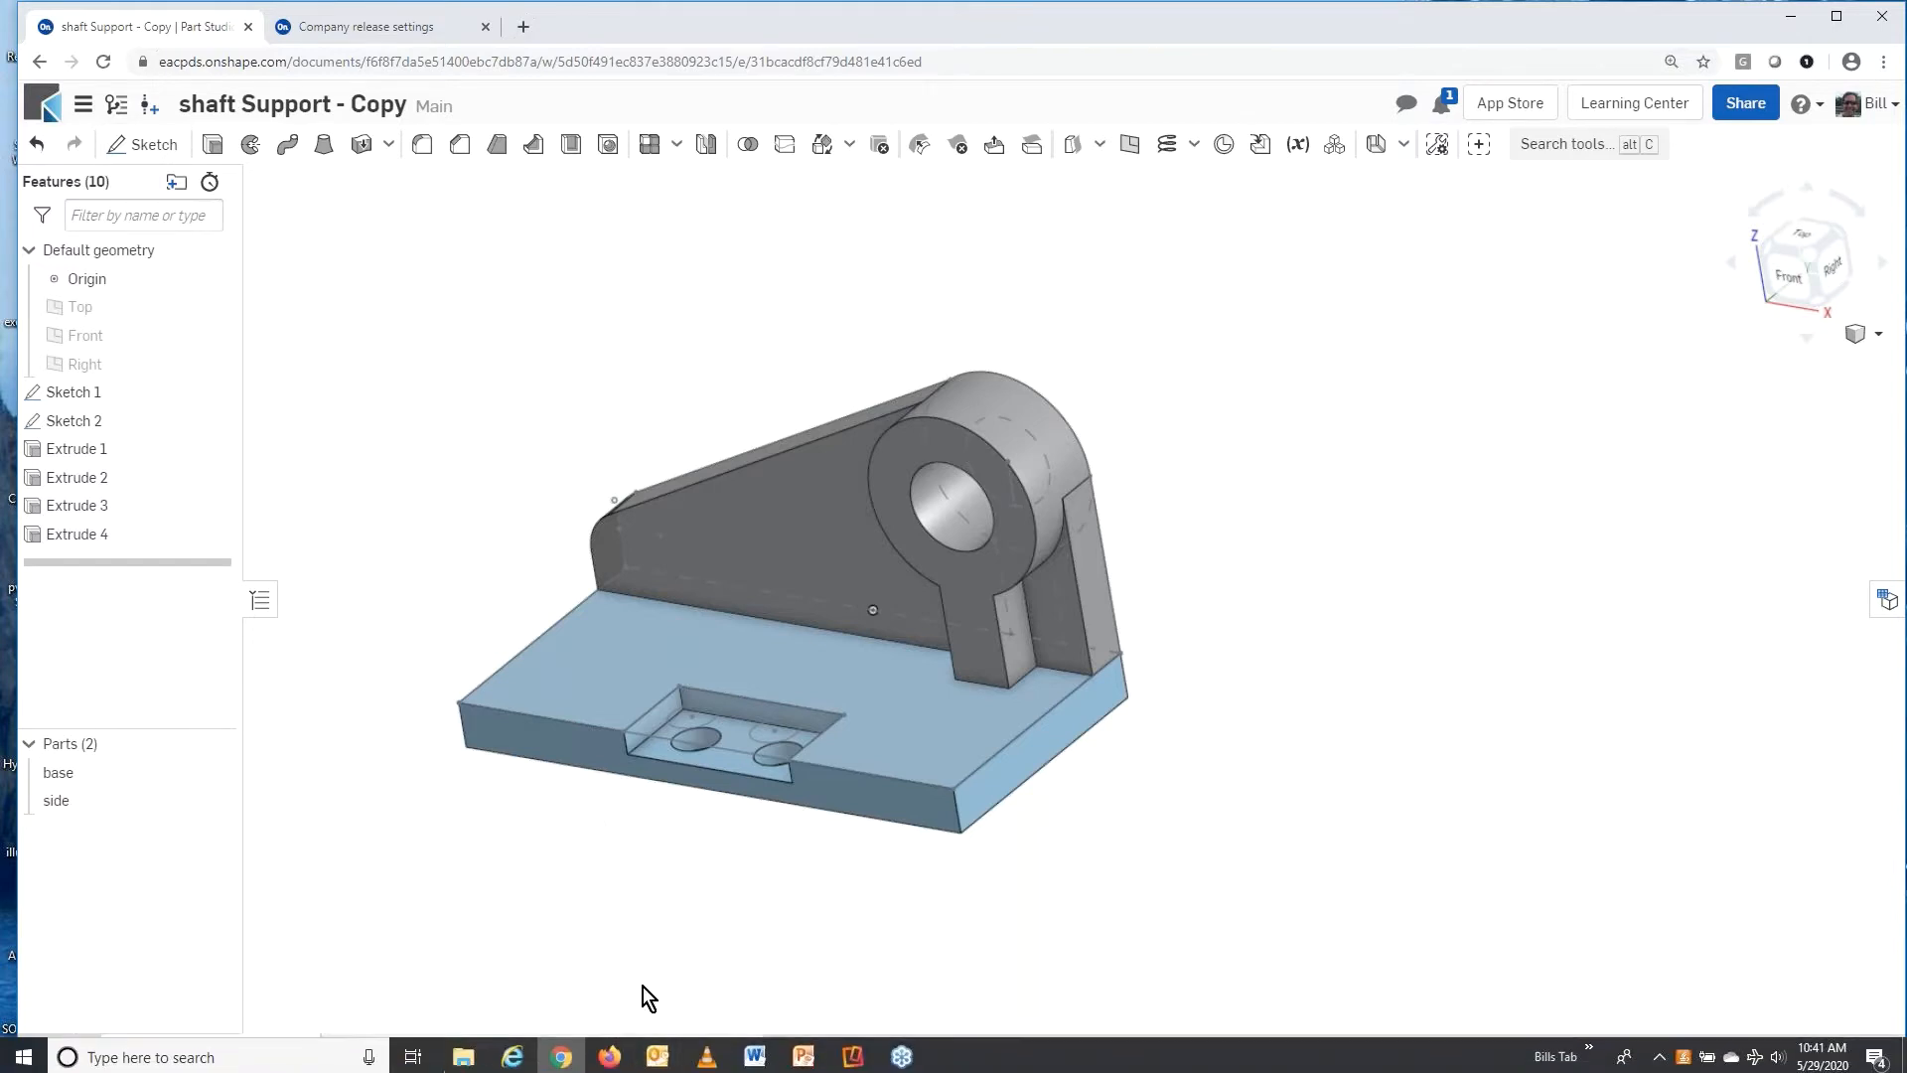
{"action": "left_click", "coordinate": [648, 1045]}
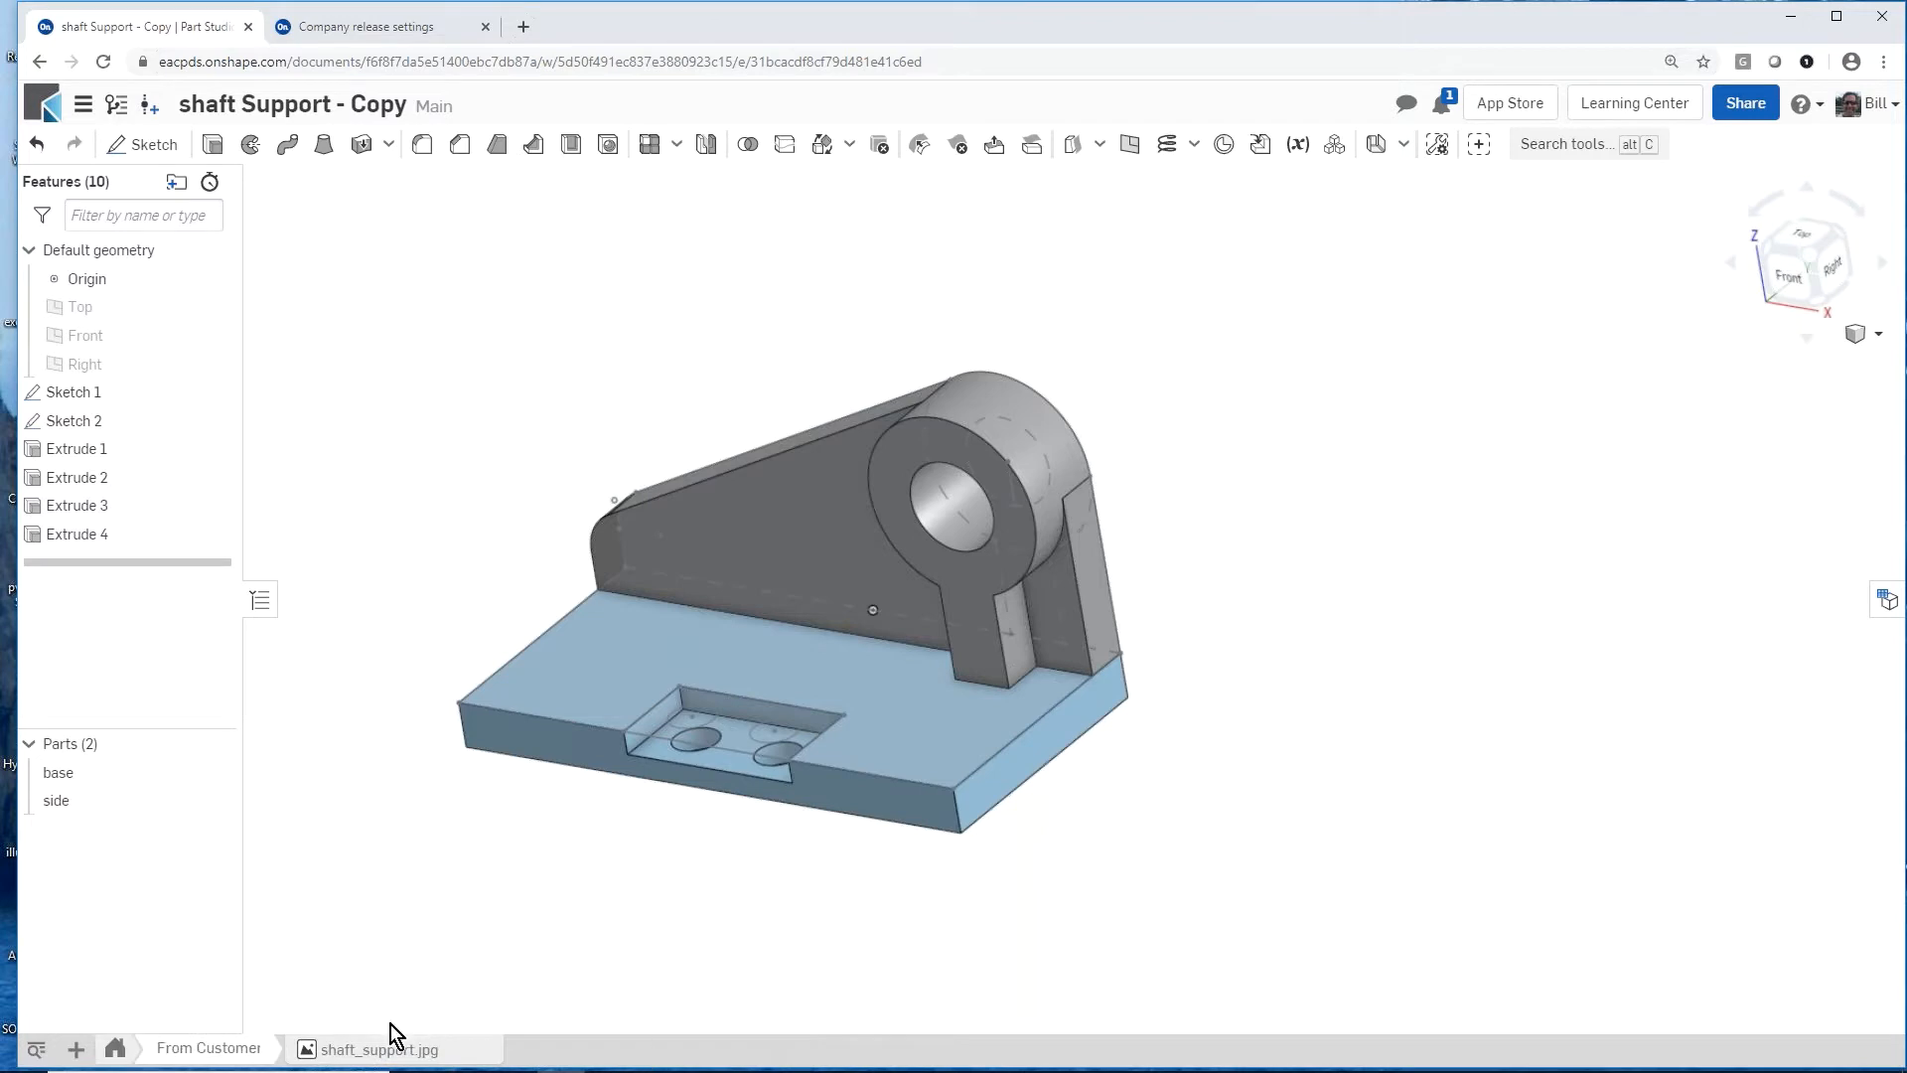
{"action": "left_click", "coordinate": [375, 1051]}
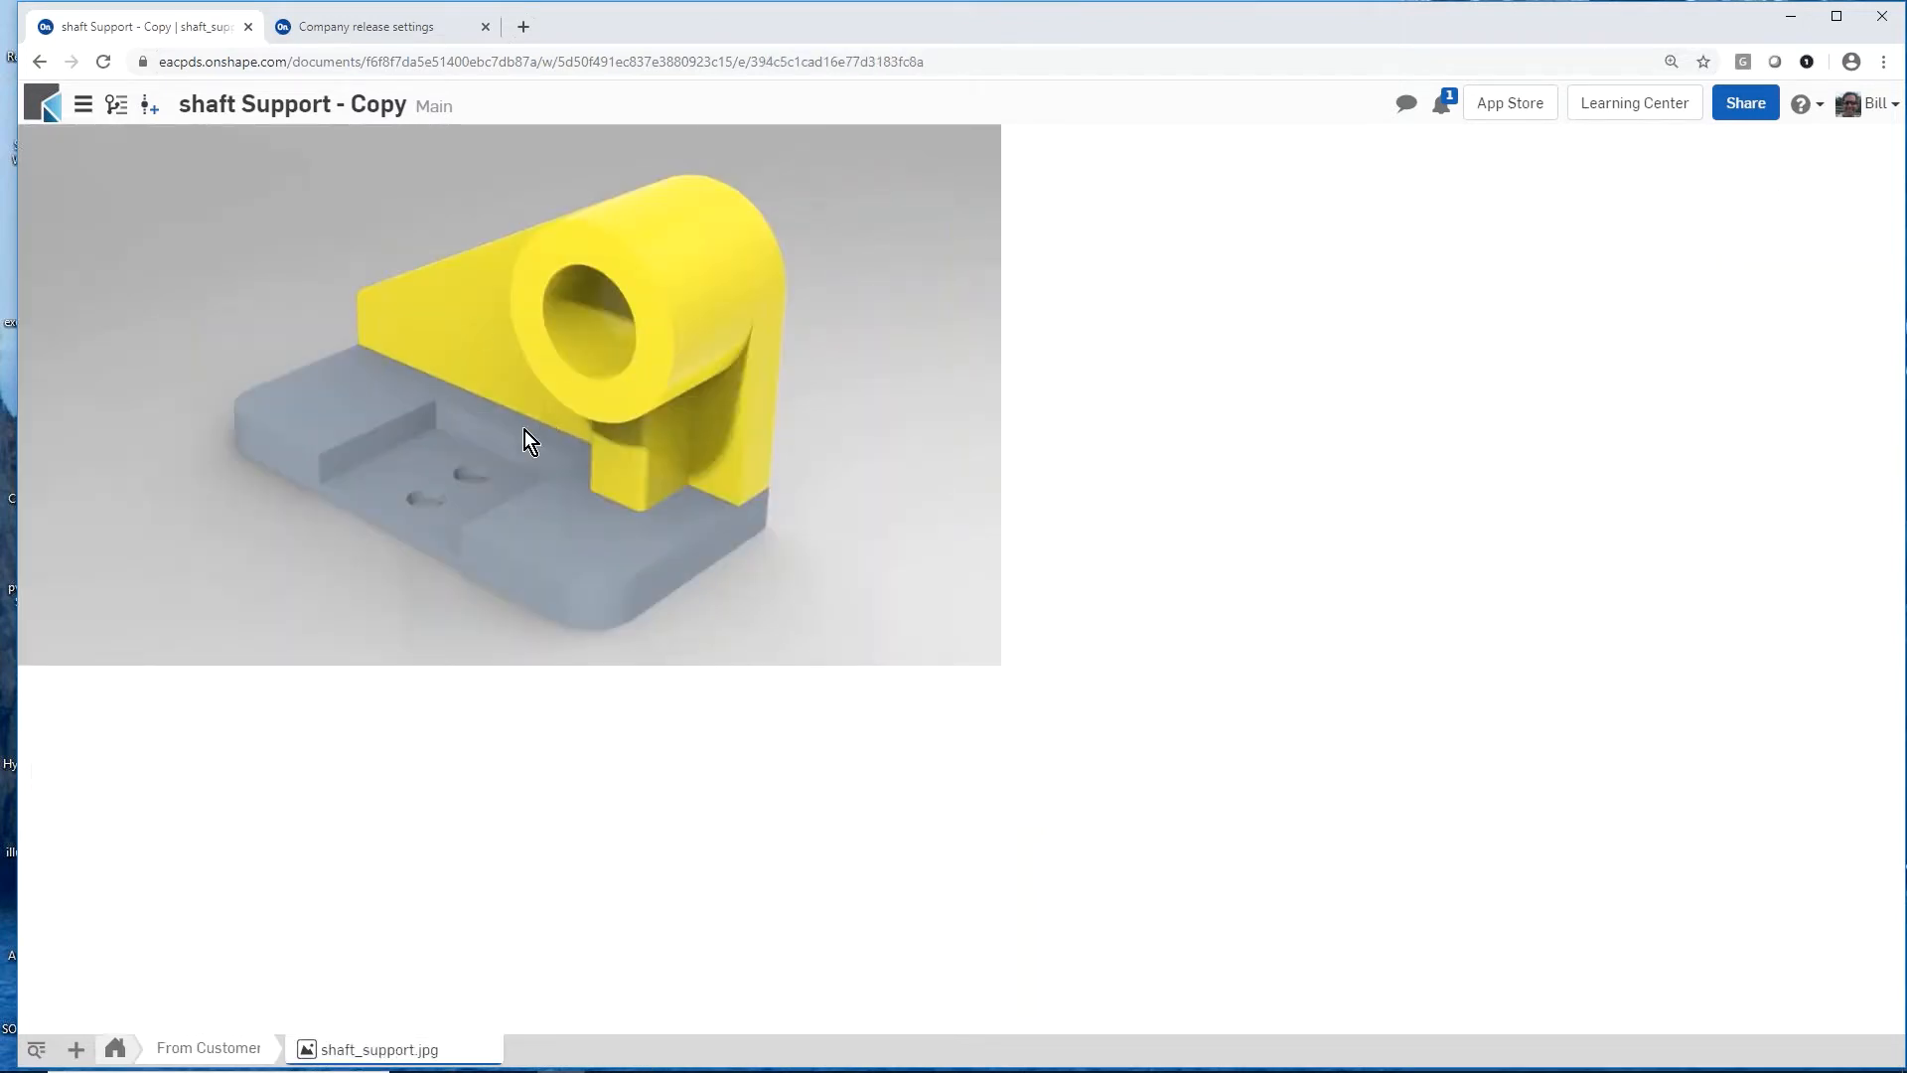
{"action": "left_click", "coordinate": [117, 1048]}
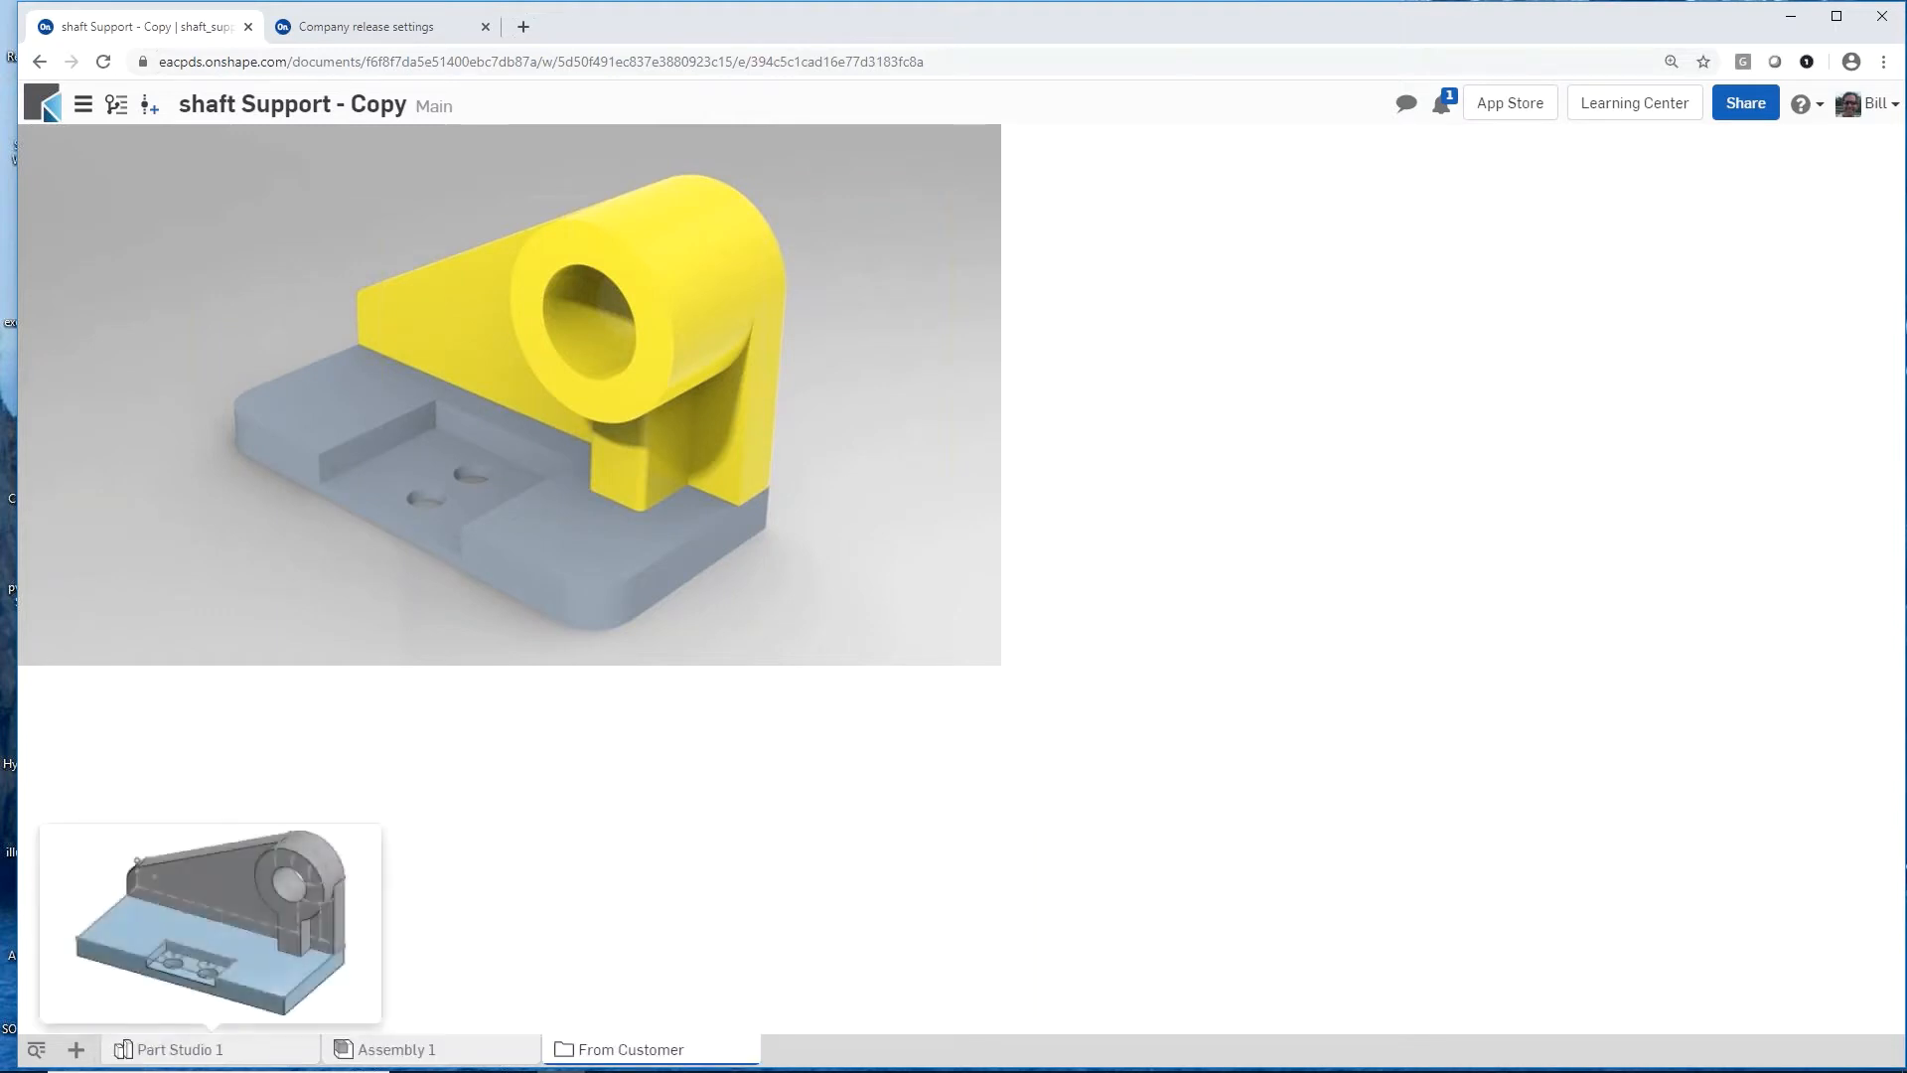
{"action": "left_click", "coordinate": [124, 1051]}
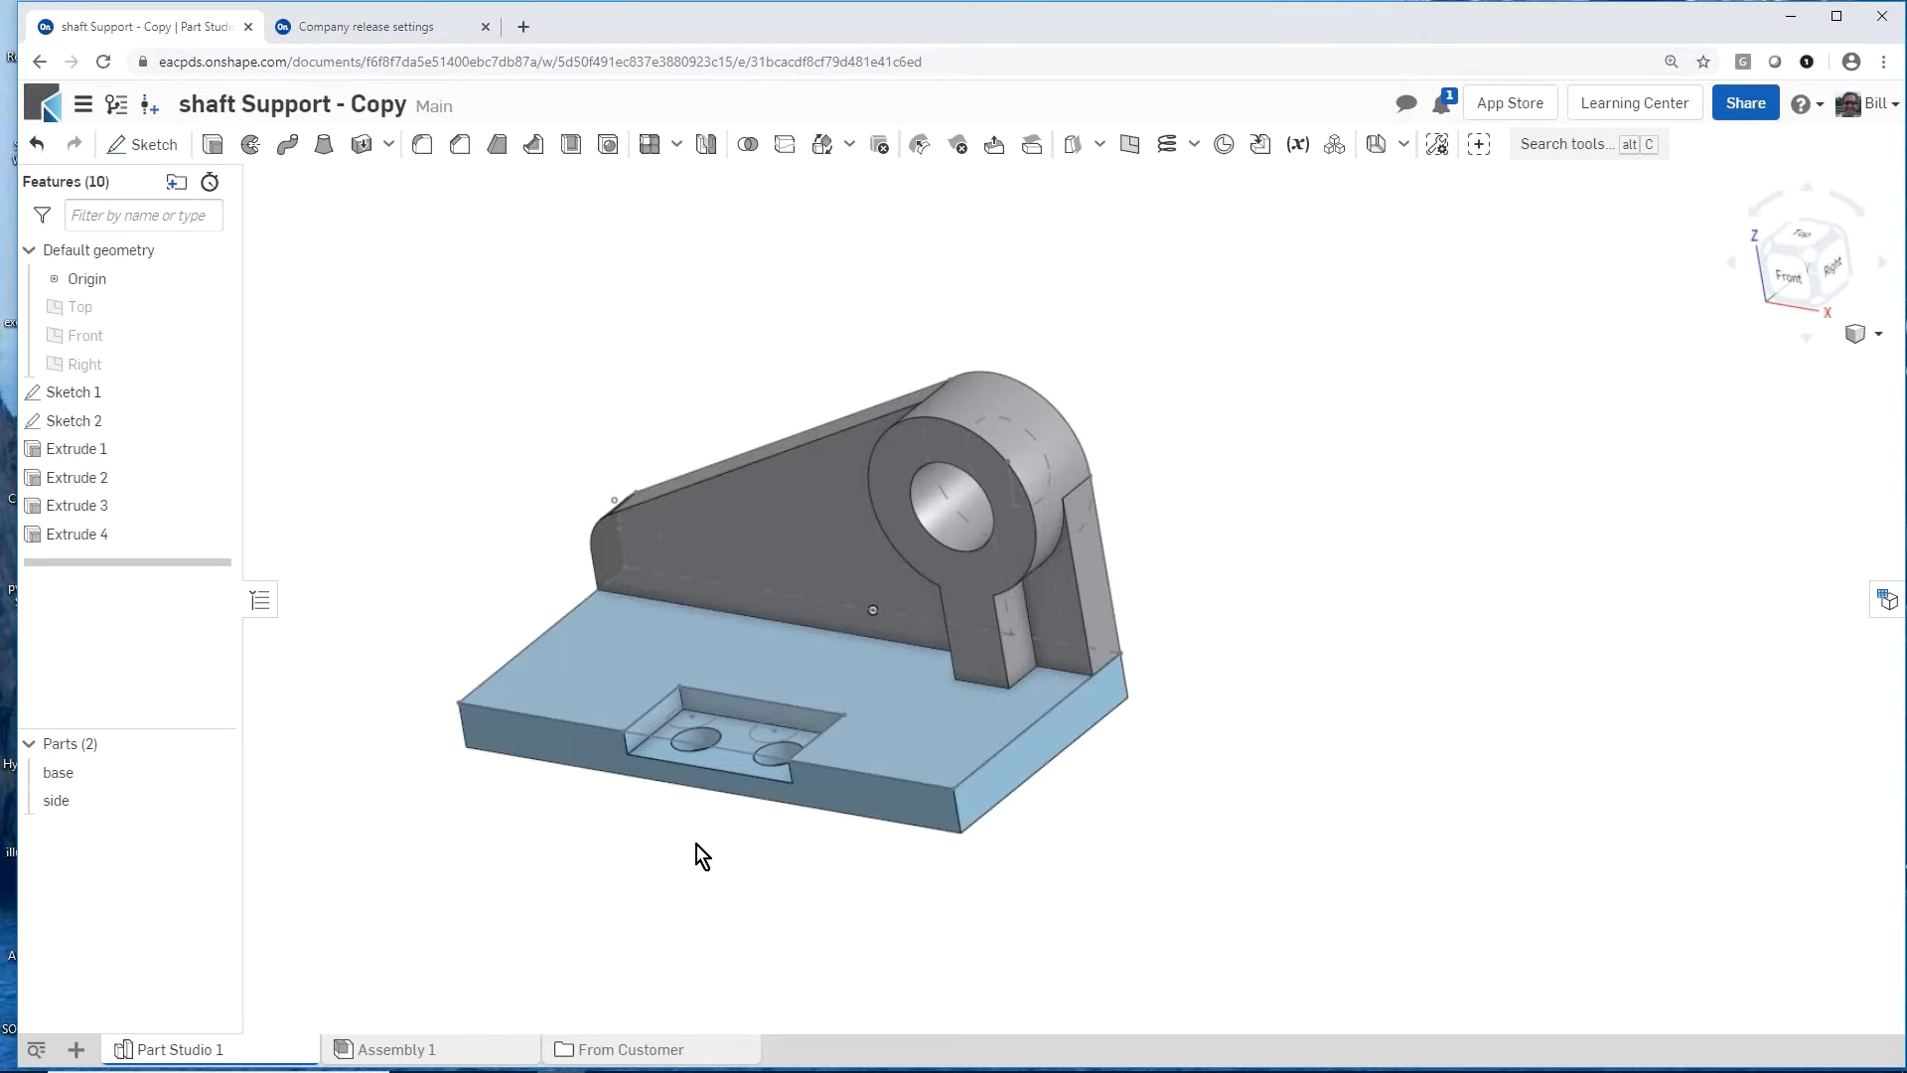
{"action": "mouse_move", "coordinate": [695, 844]}
{"action": "right_mouse_down"}
{"action": "mouse_move", "coordinate": [709, 868]}
{"action": "mouse_move", "coordinate": [719, 844]}
{"action": "right_mouse_up"}
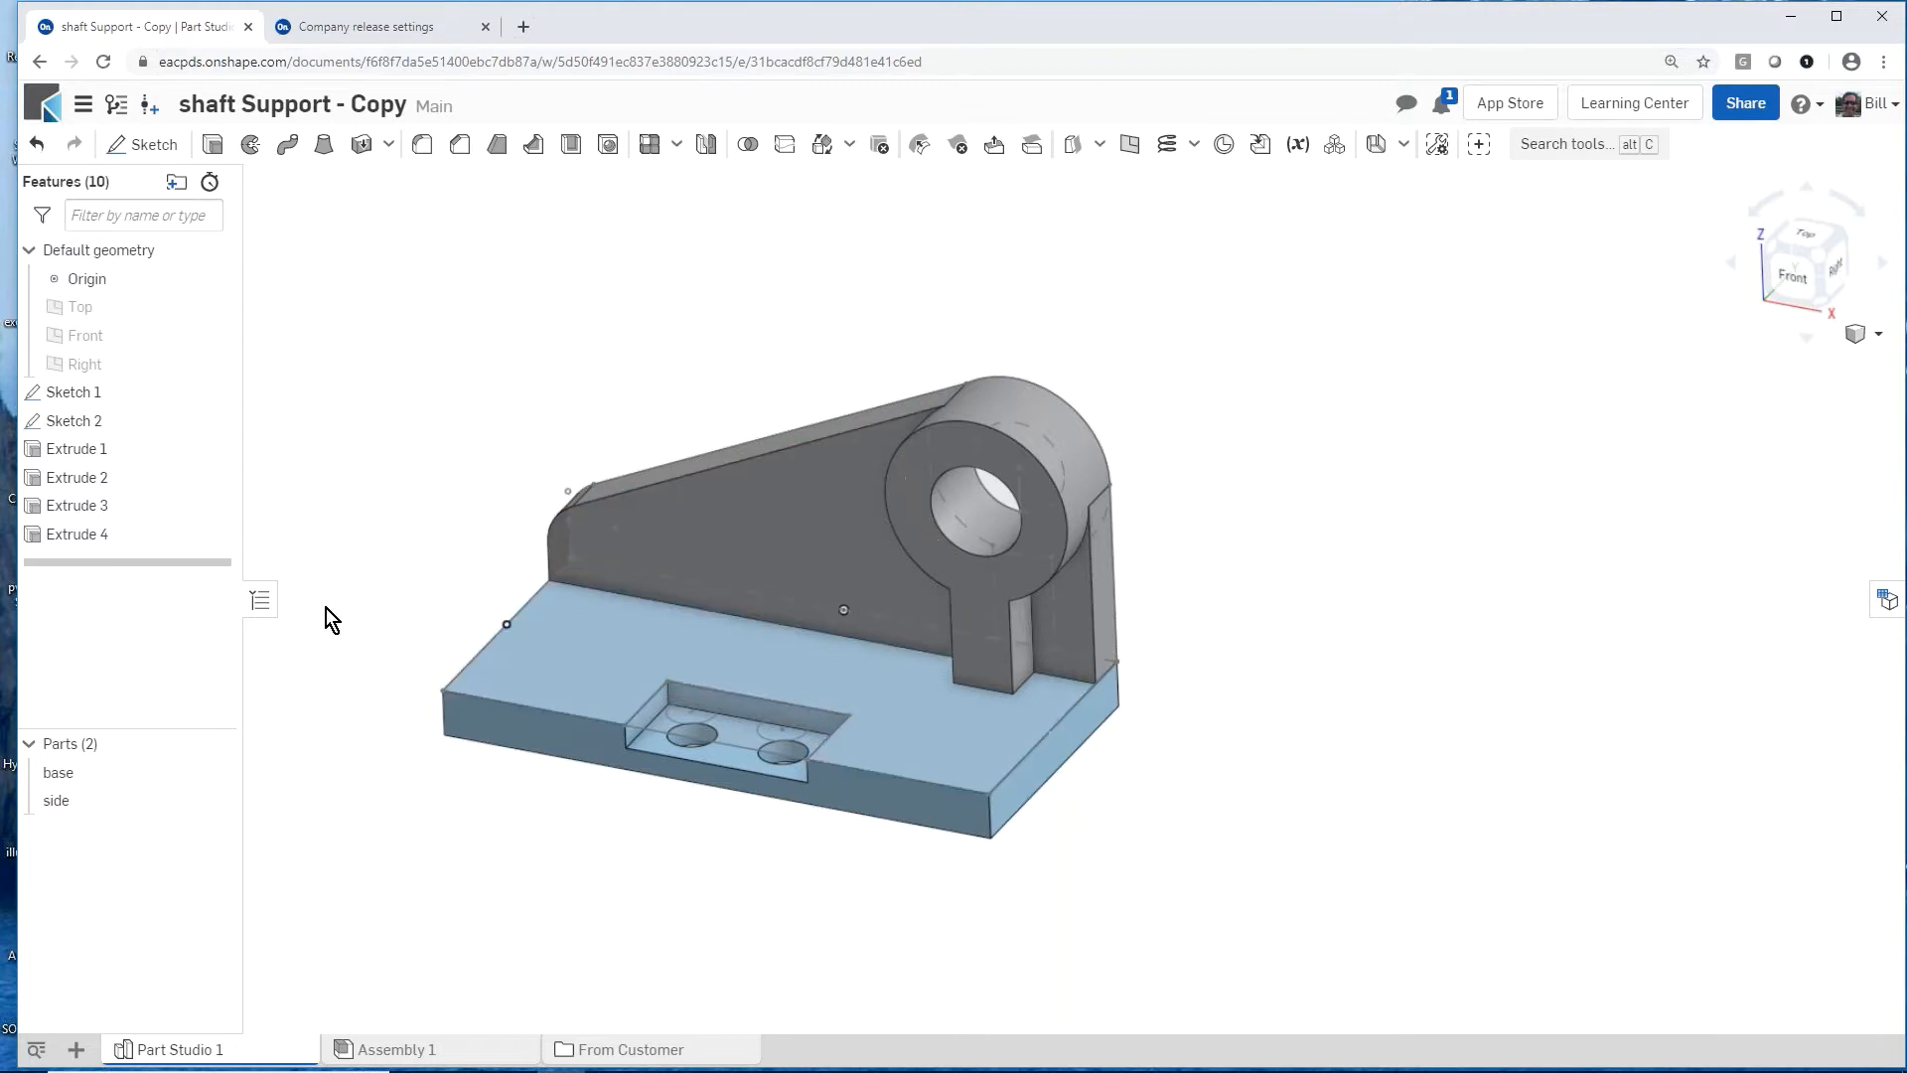
Step: Insert the whole of Part Studio 1, with its base and side parts, into Assembly 1
{"action": "left_click", "coordinate": [457, 1048]}
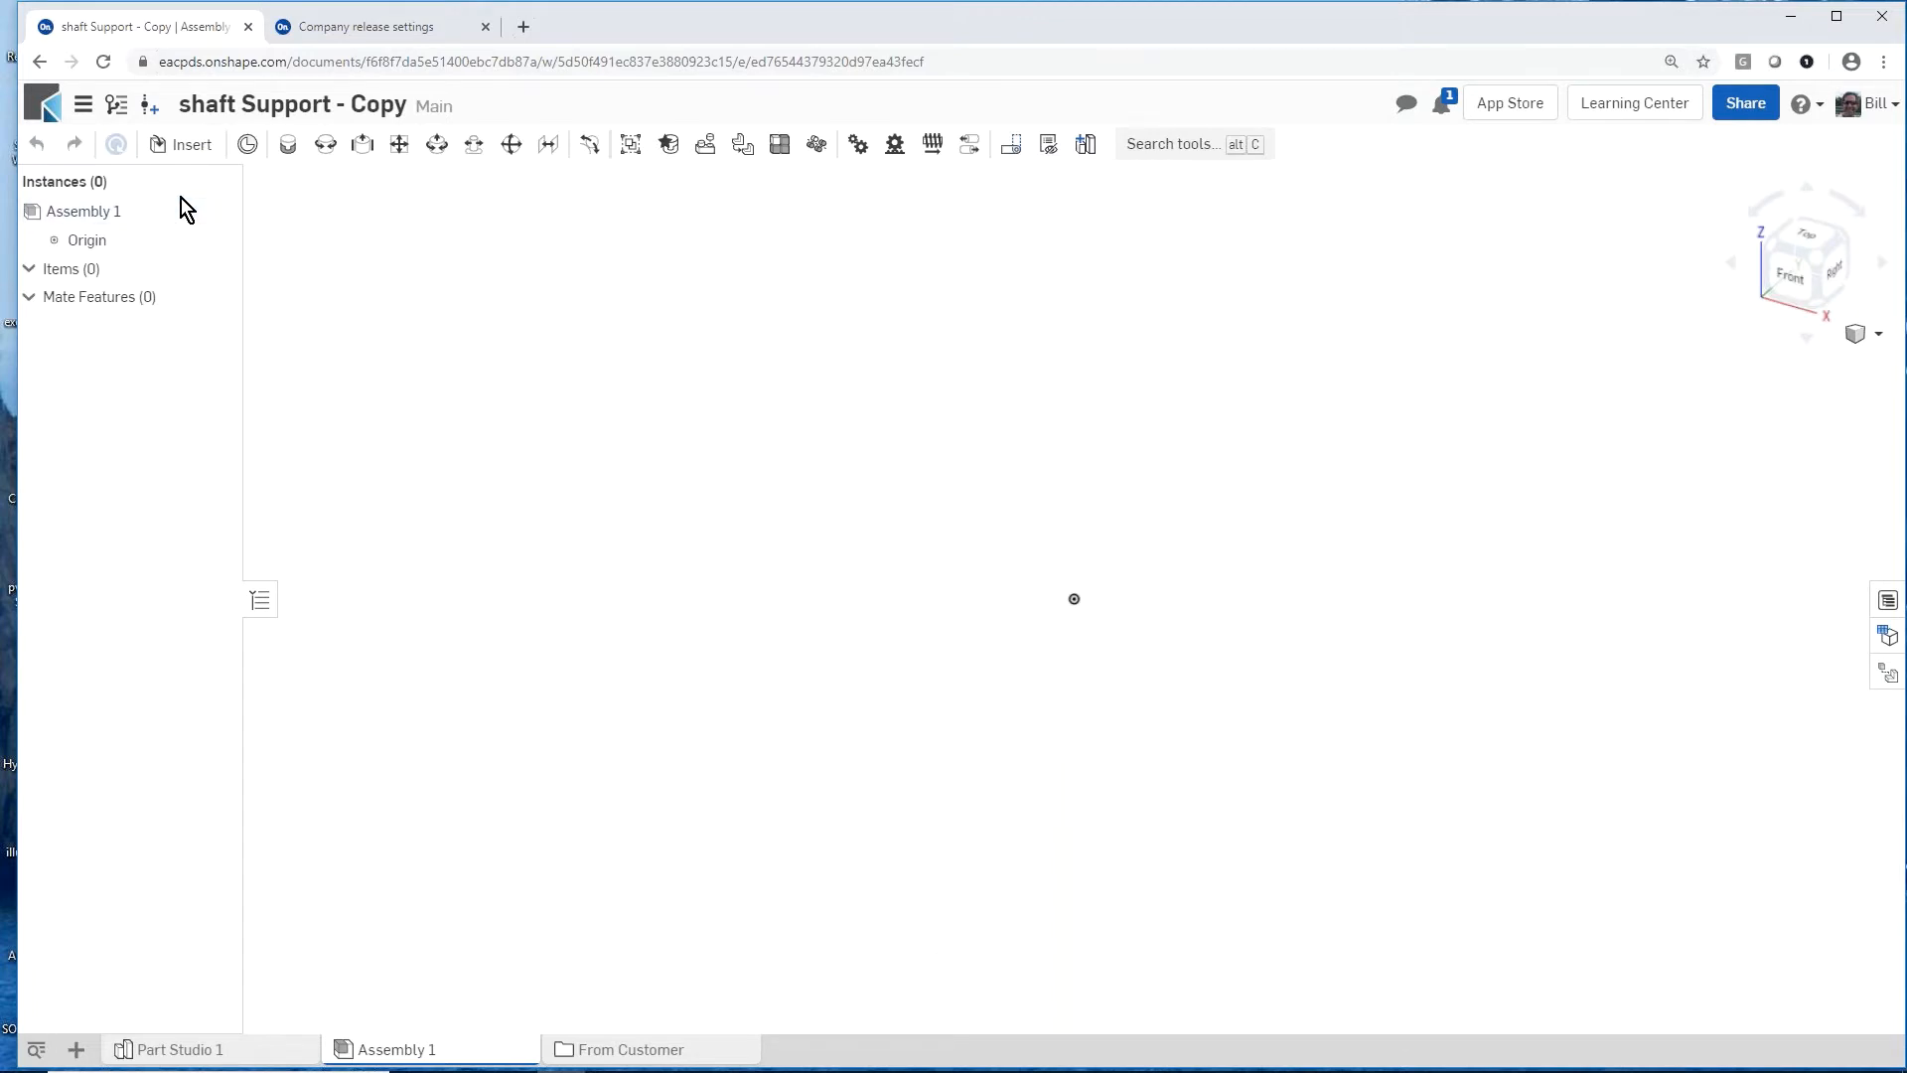
{"action": "left_click", "coordinate": [185, 149]}
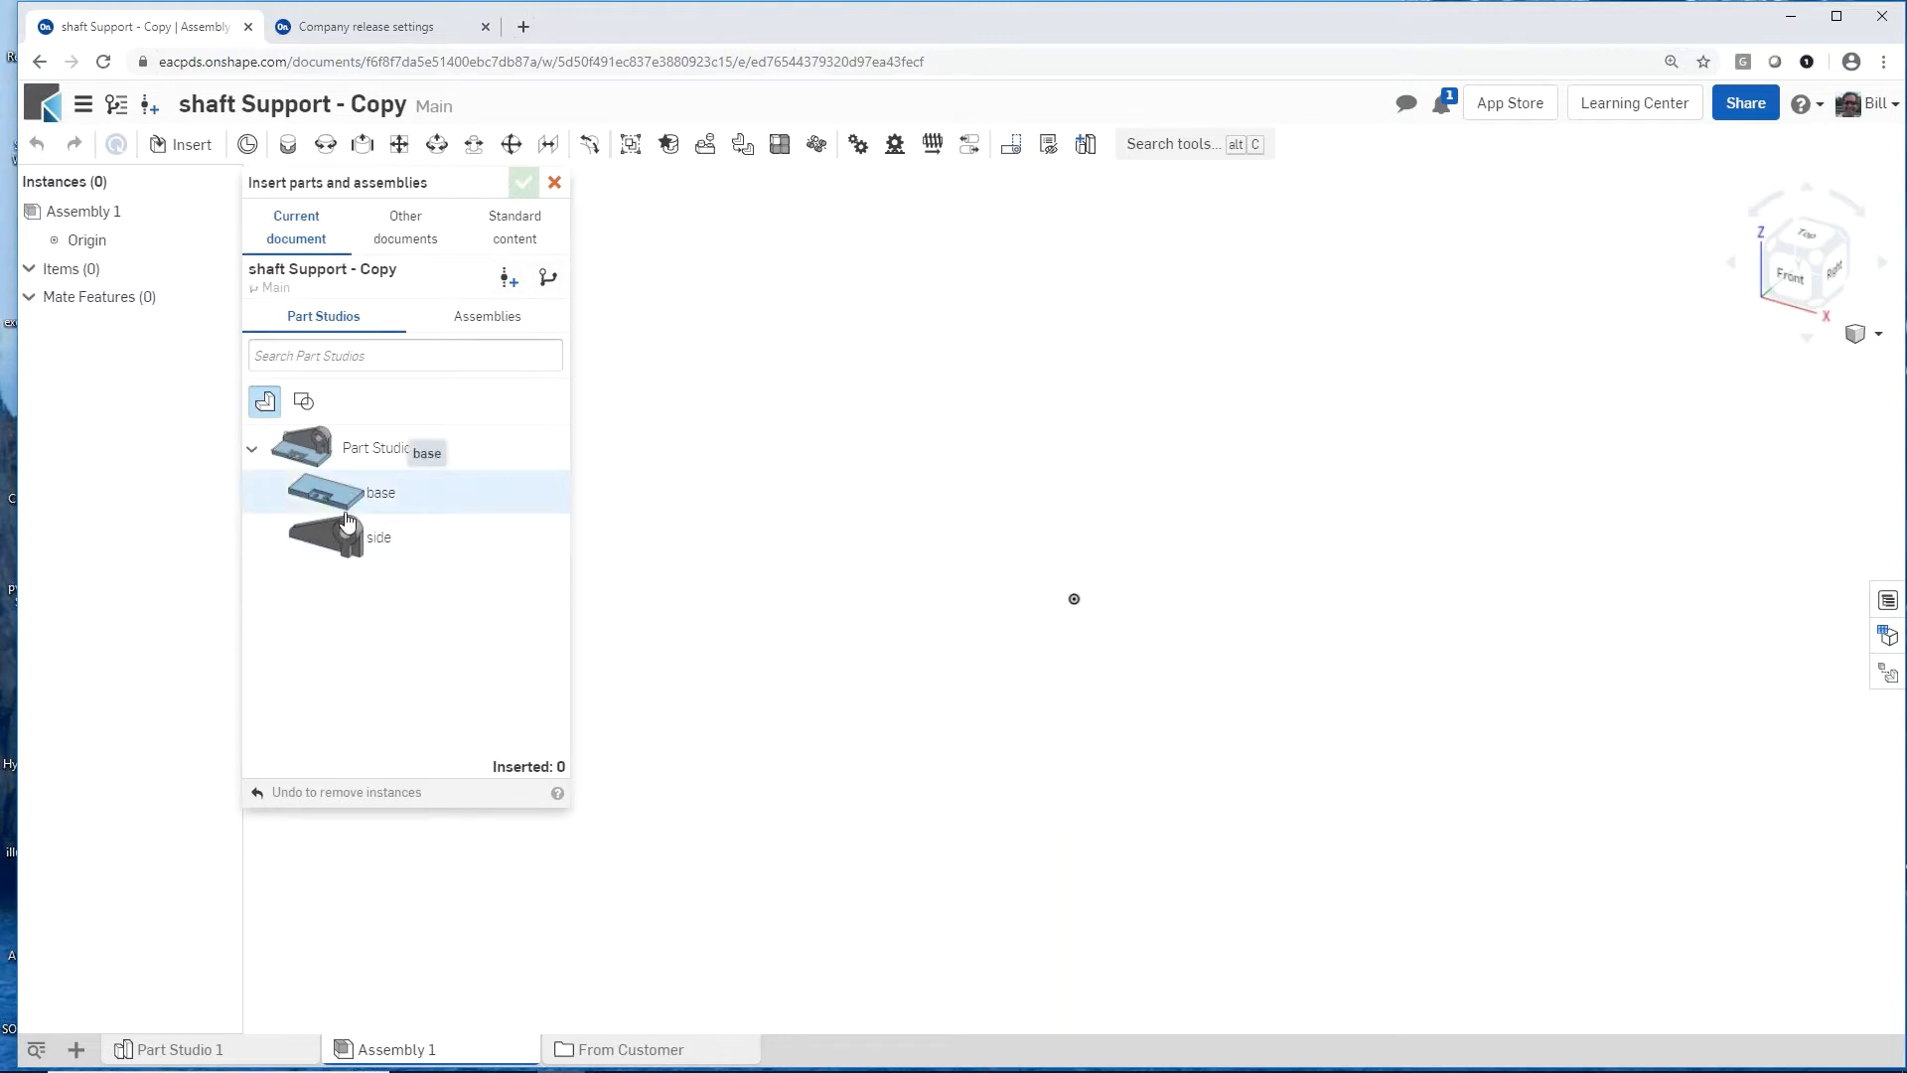
{"action": "left_click", "coordinate": [321, 444]}
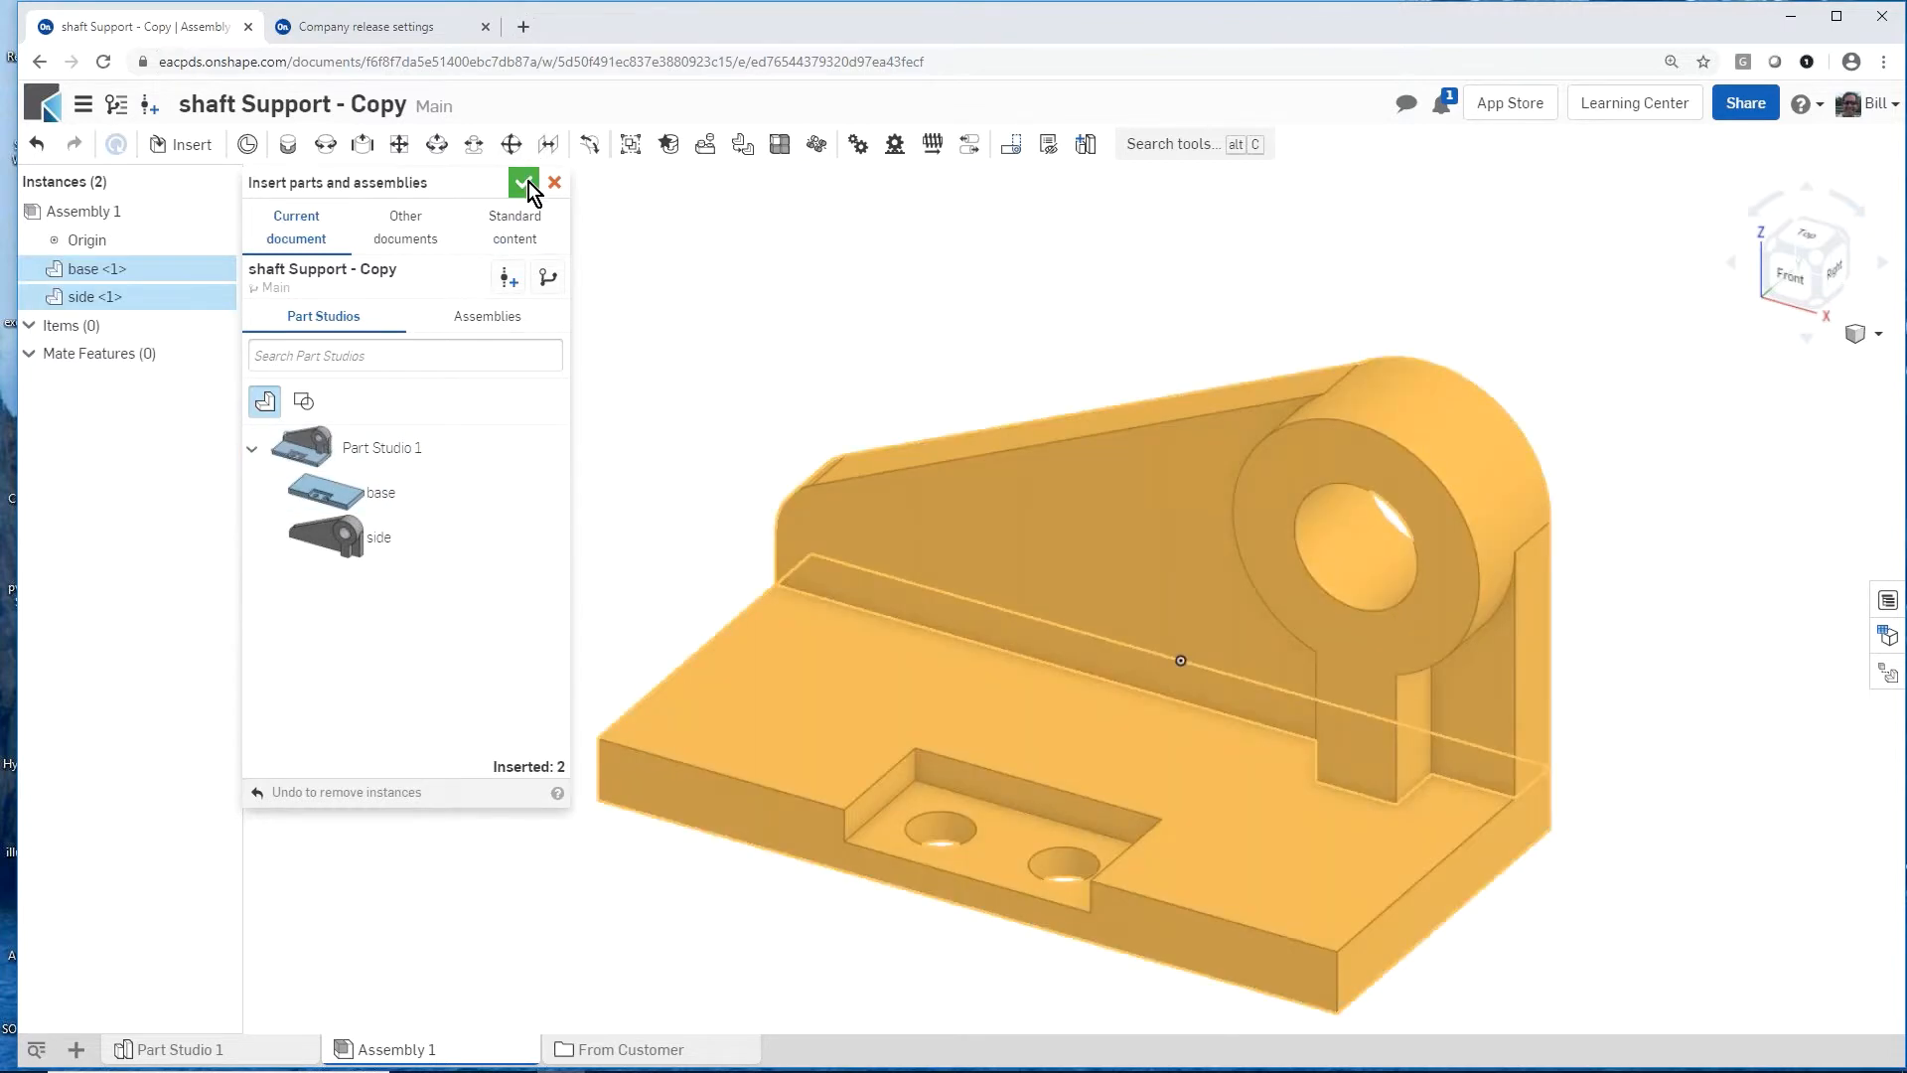
{"action": "left_click", "coordinate": [526, 182]}
Step: Show the bill of materials for Assembly 1 and move the Name column ahead of Quantity
{"action": "scroll", "coordinate": [517, 544], "scroll_direction": "down", "scroll_amount": 3}
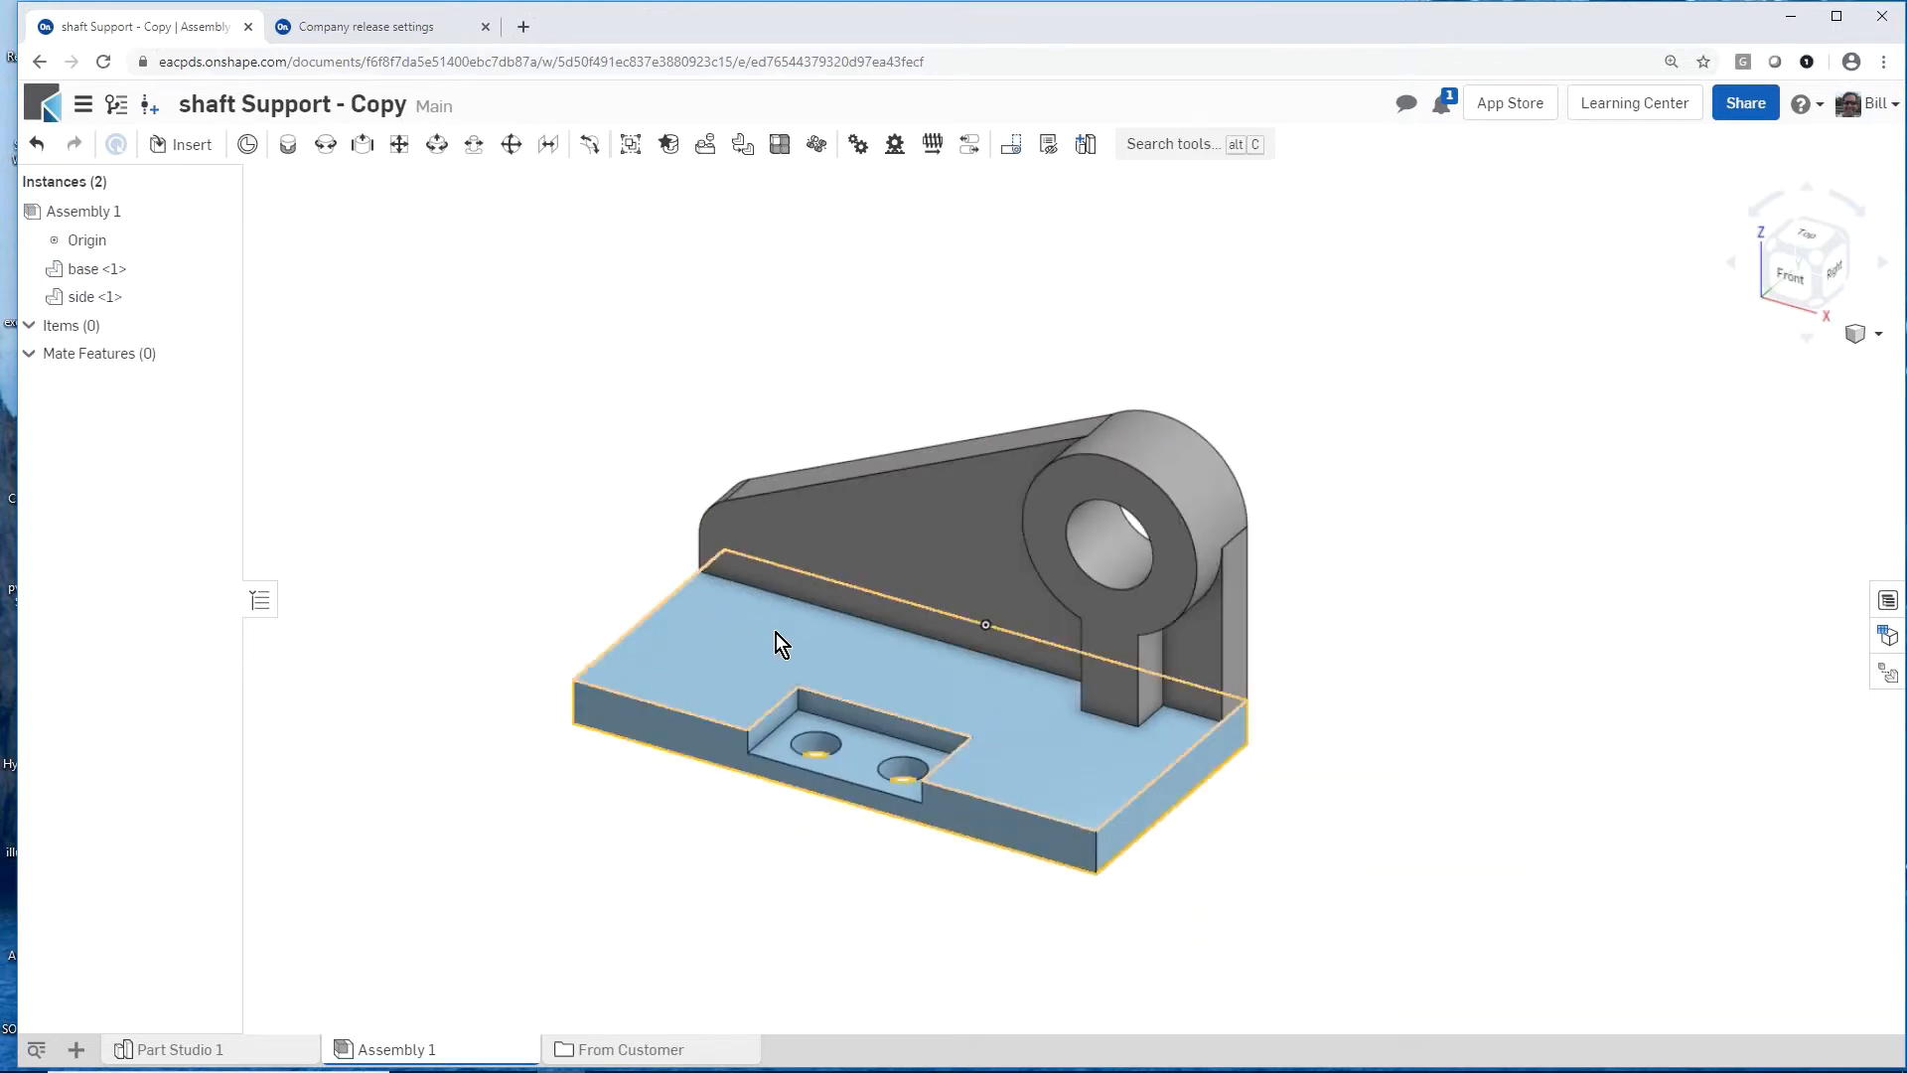
{"action": "mouse_move", "coordinate": [777, 634]}
{"action": "right_mouse_down"}
{"action": "mouse_move", "coordinate": [741, 604]}
{"action": "mouse_move", "coordinate": [775, 626]}
{"action": "right_mouse_up"}
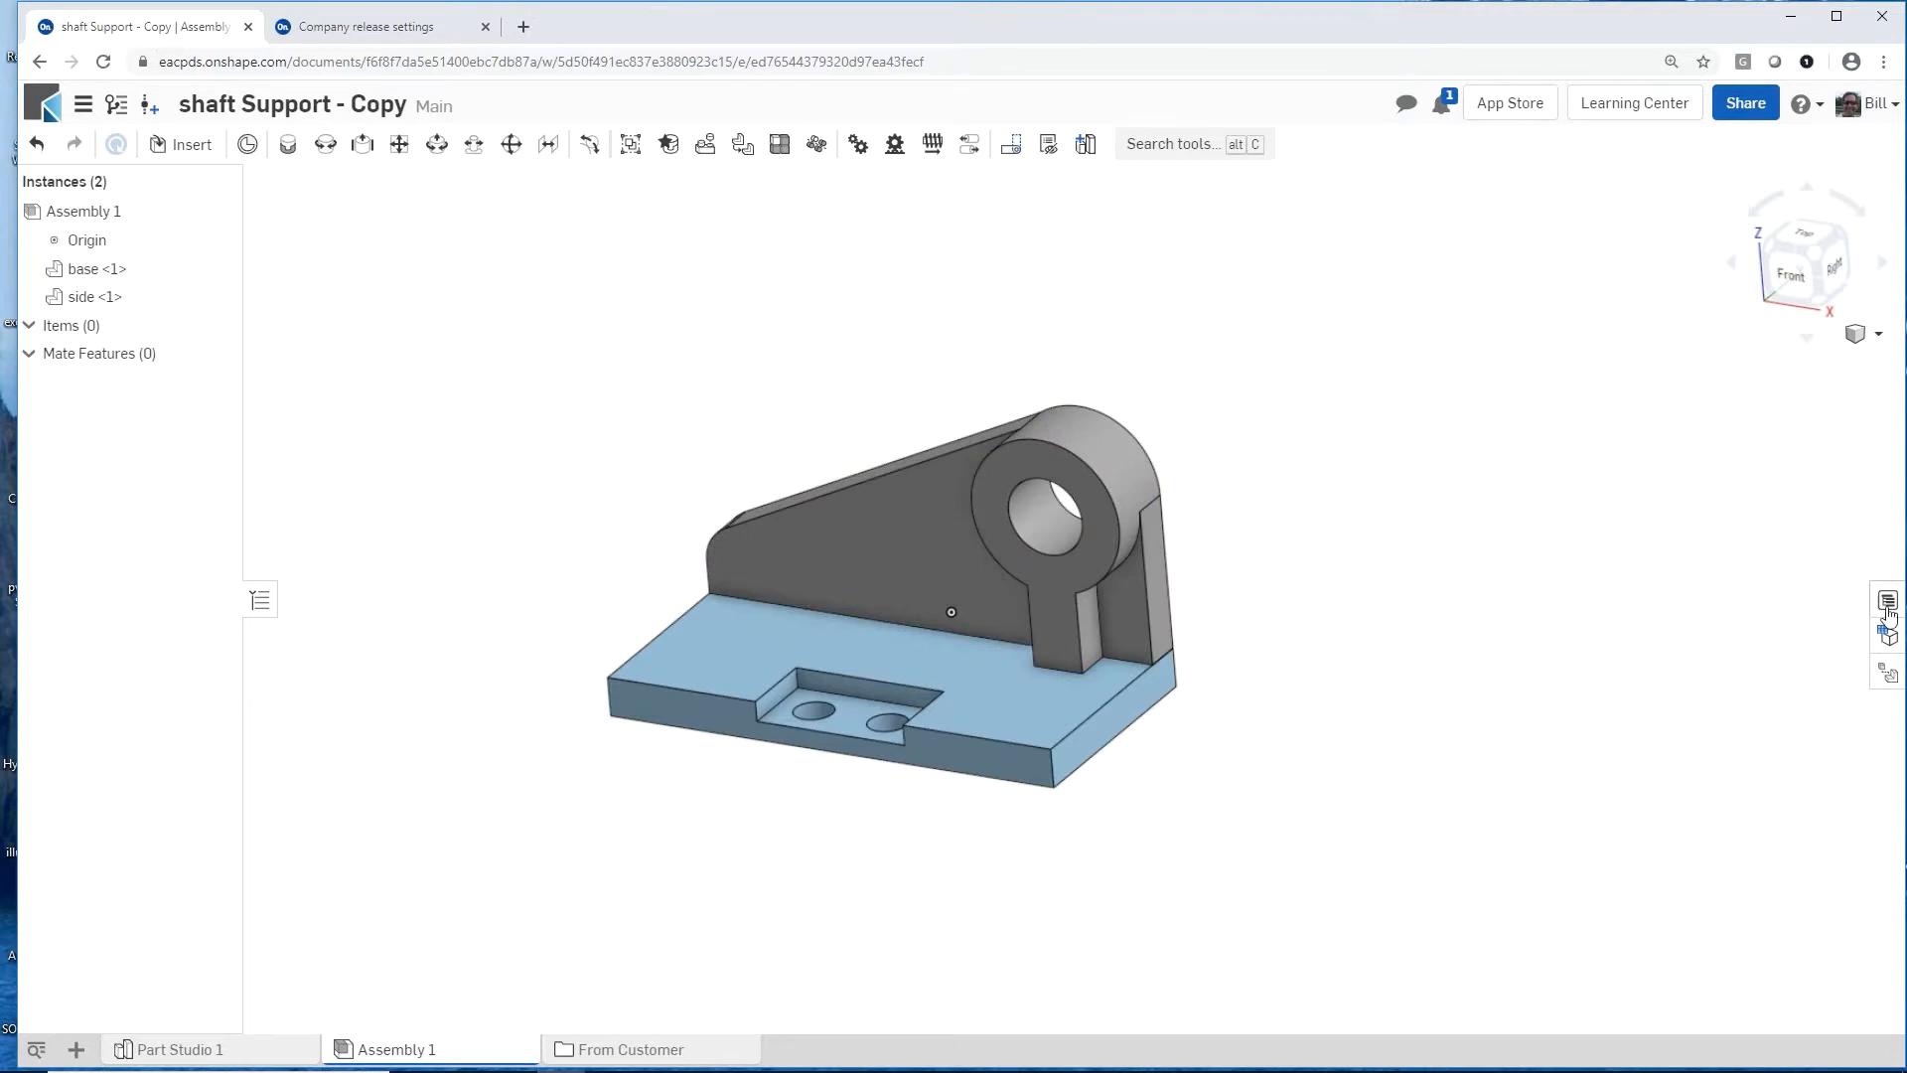
{"action": "left_click", "coordinate": [1887, 634]}
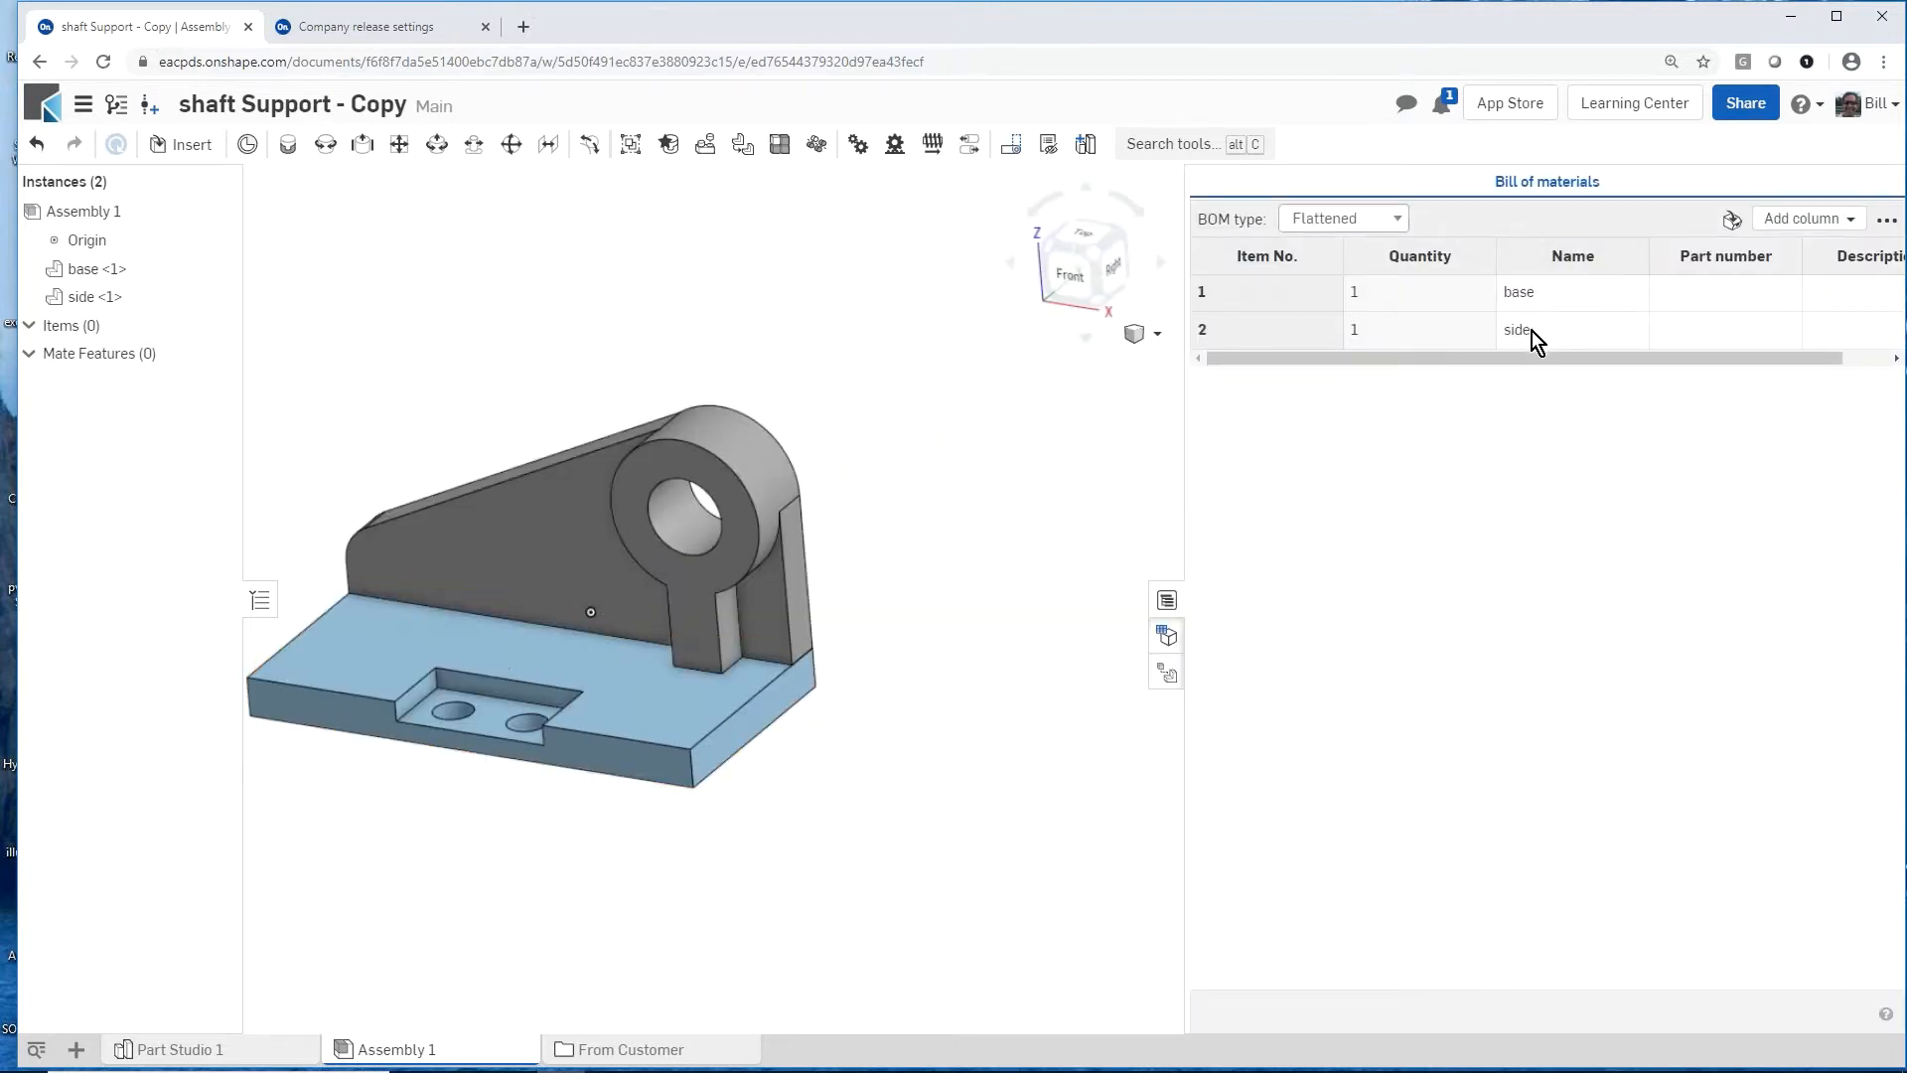
{"action": "right_click", "coordinate": [1545, 260]}
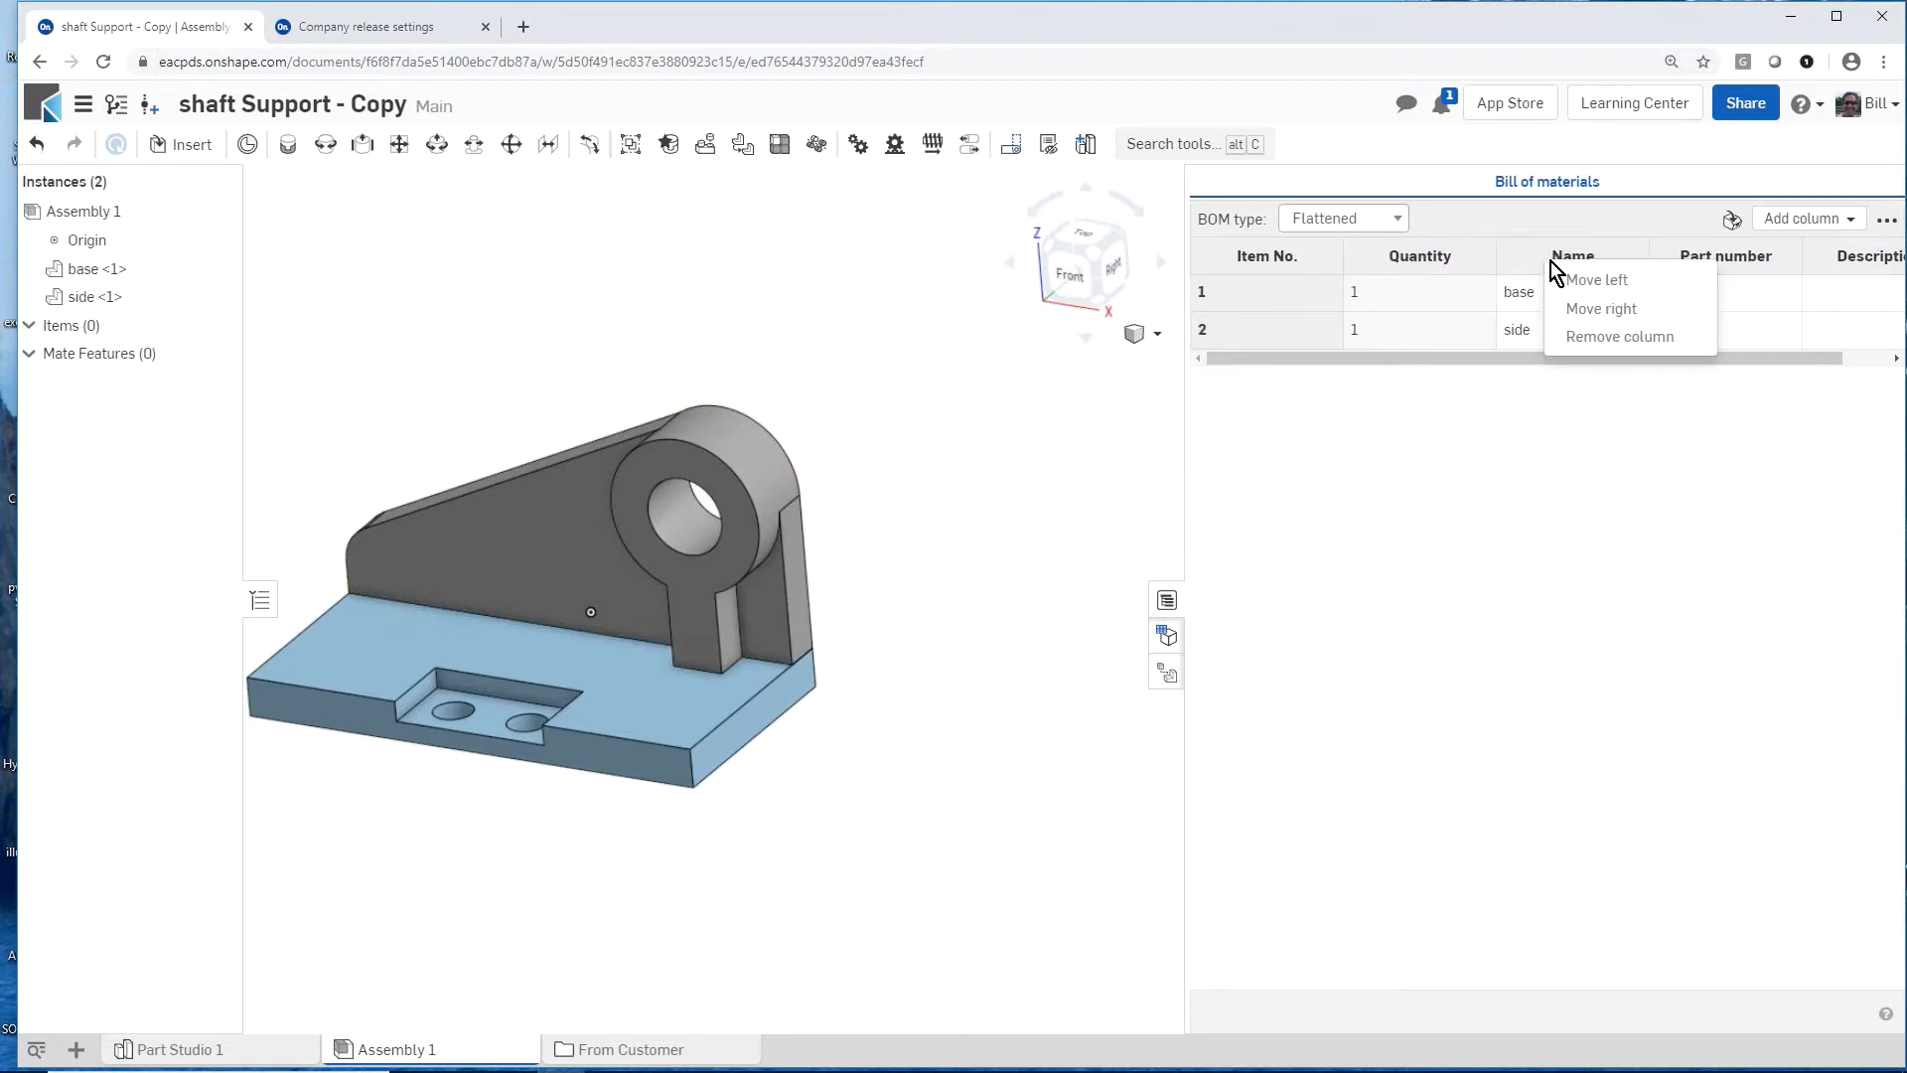
{"action": "left_click", "coordinate": [1588, 282]}
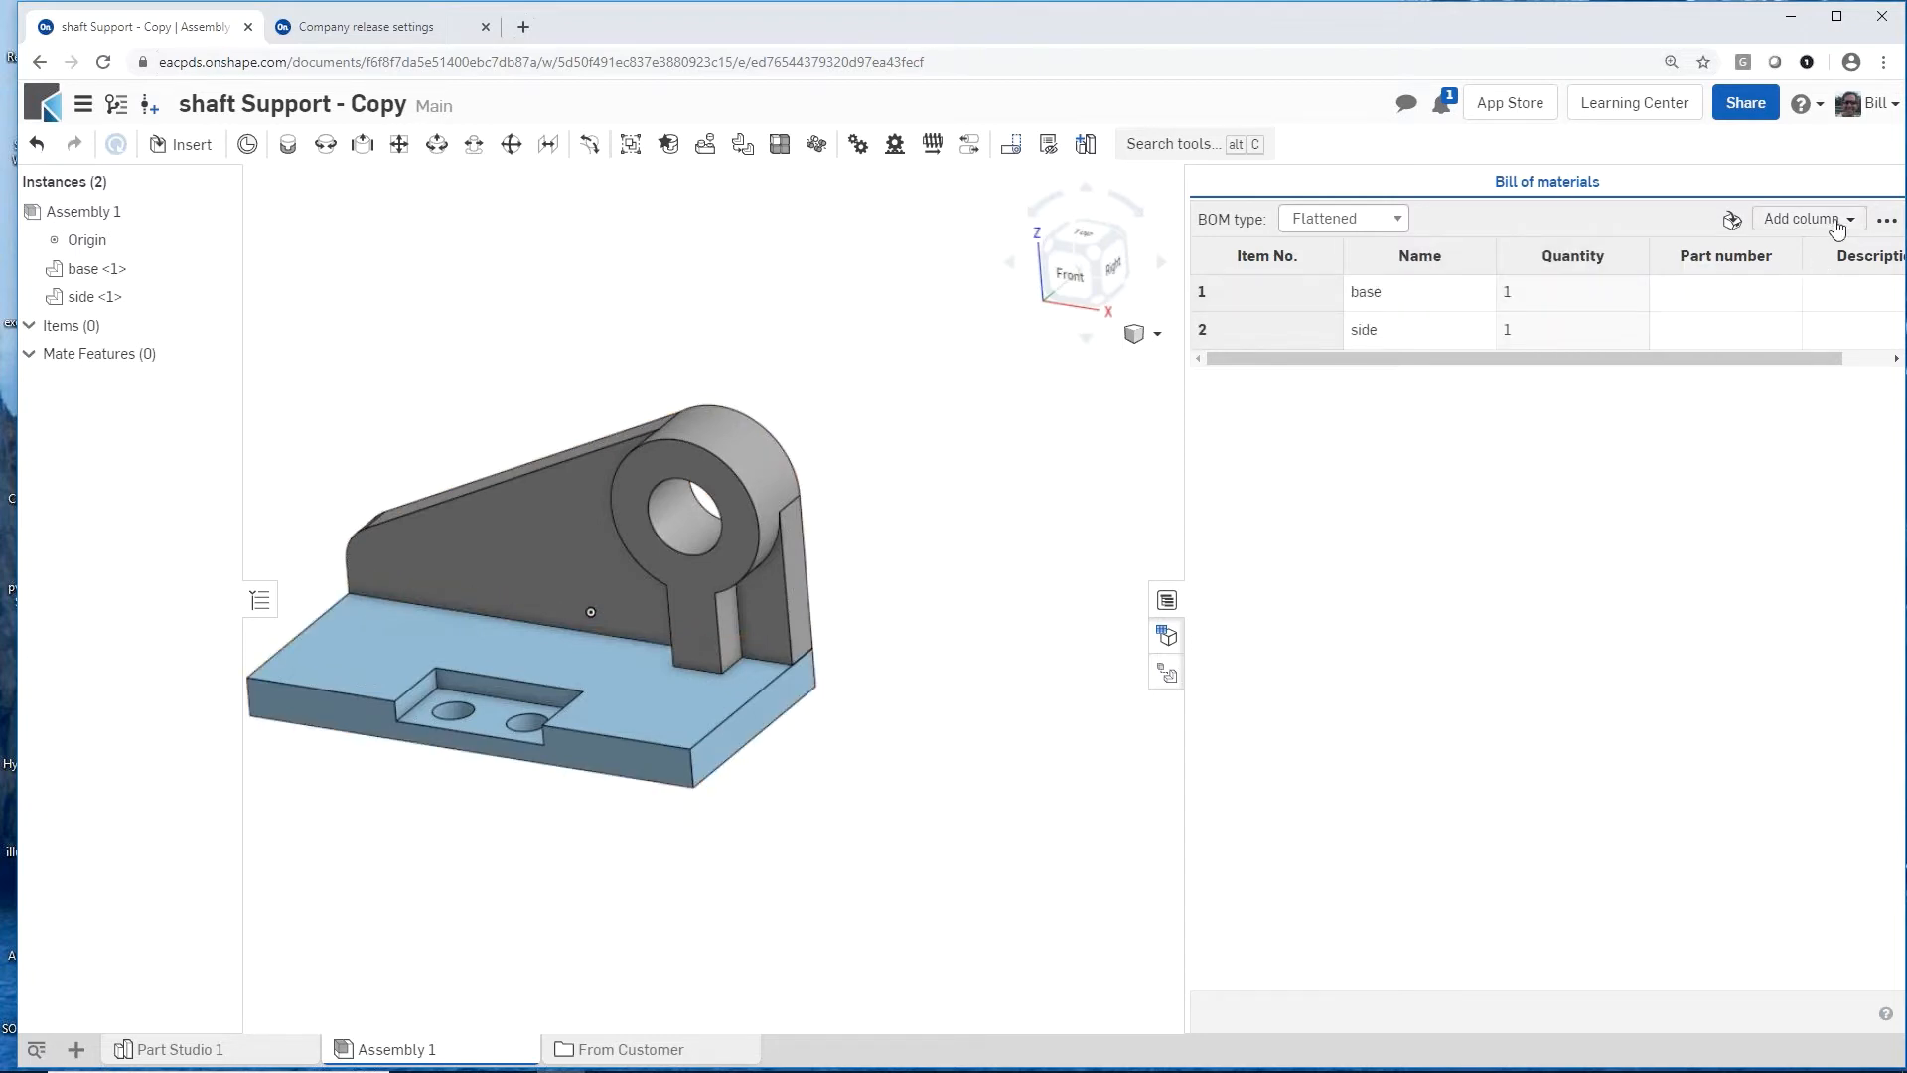
Step: Review which columns can be added to the bill of materials, and close the table
{"action": "left_click", "coordinate": [1806, 219]}
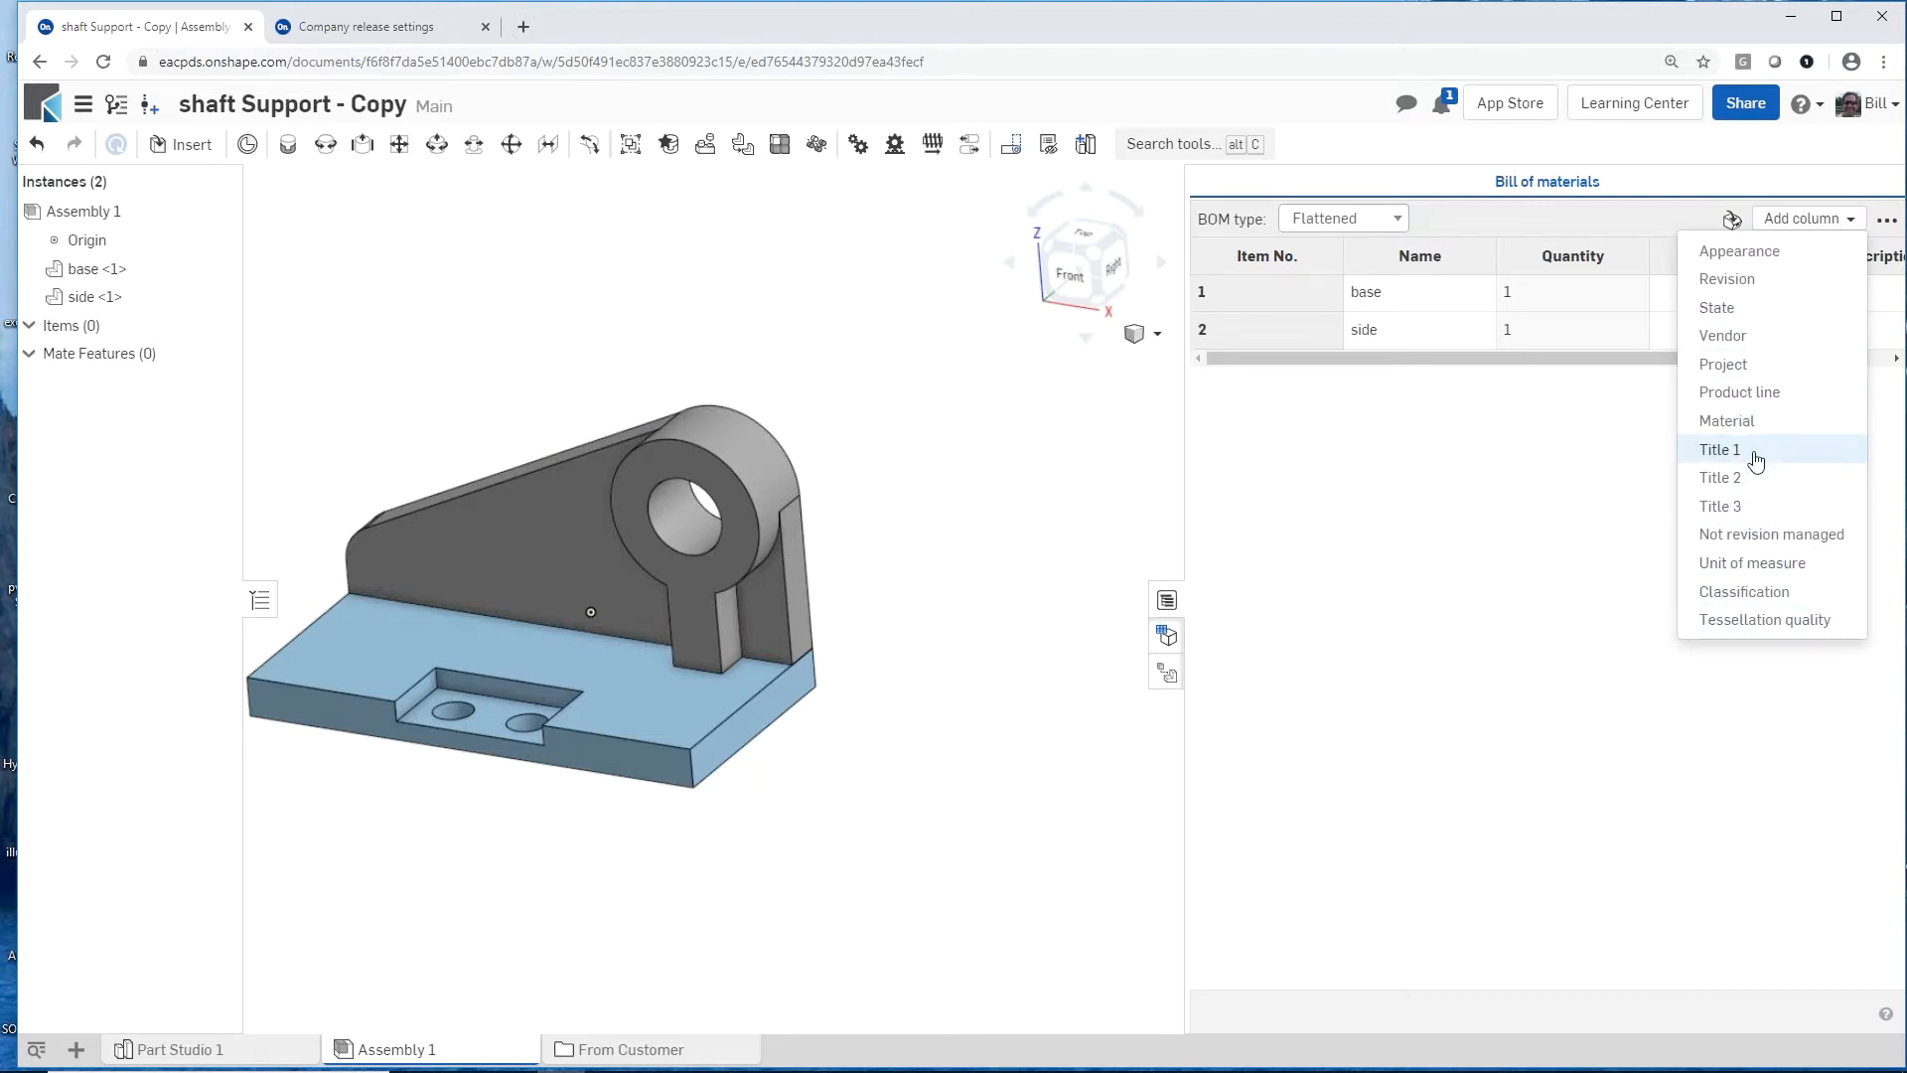
{"action": "left_click", "coordinate": [1589, 439]}
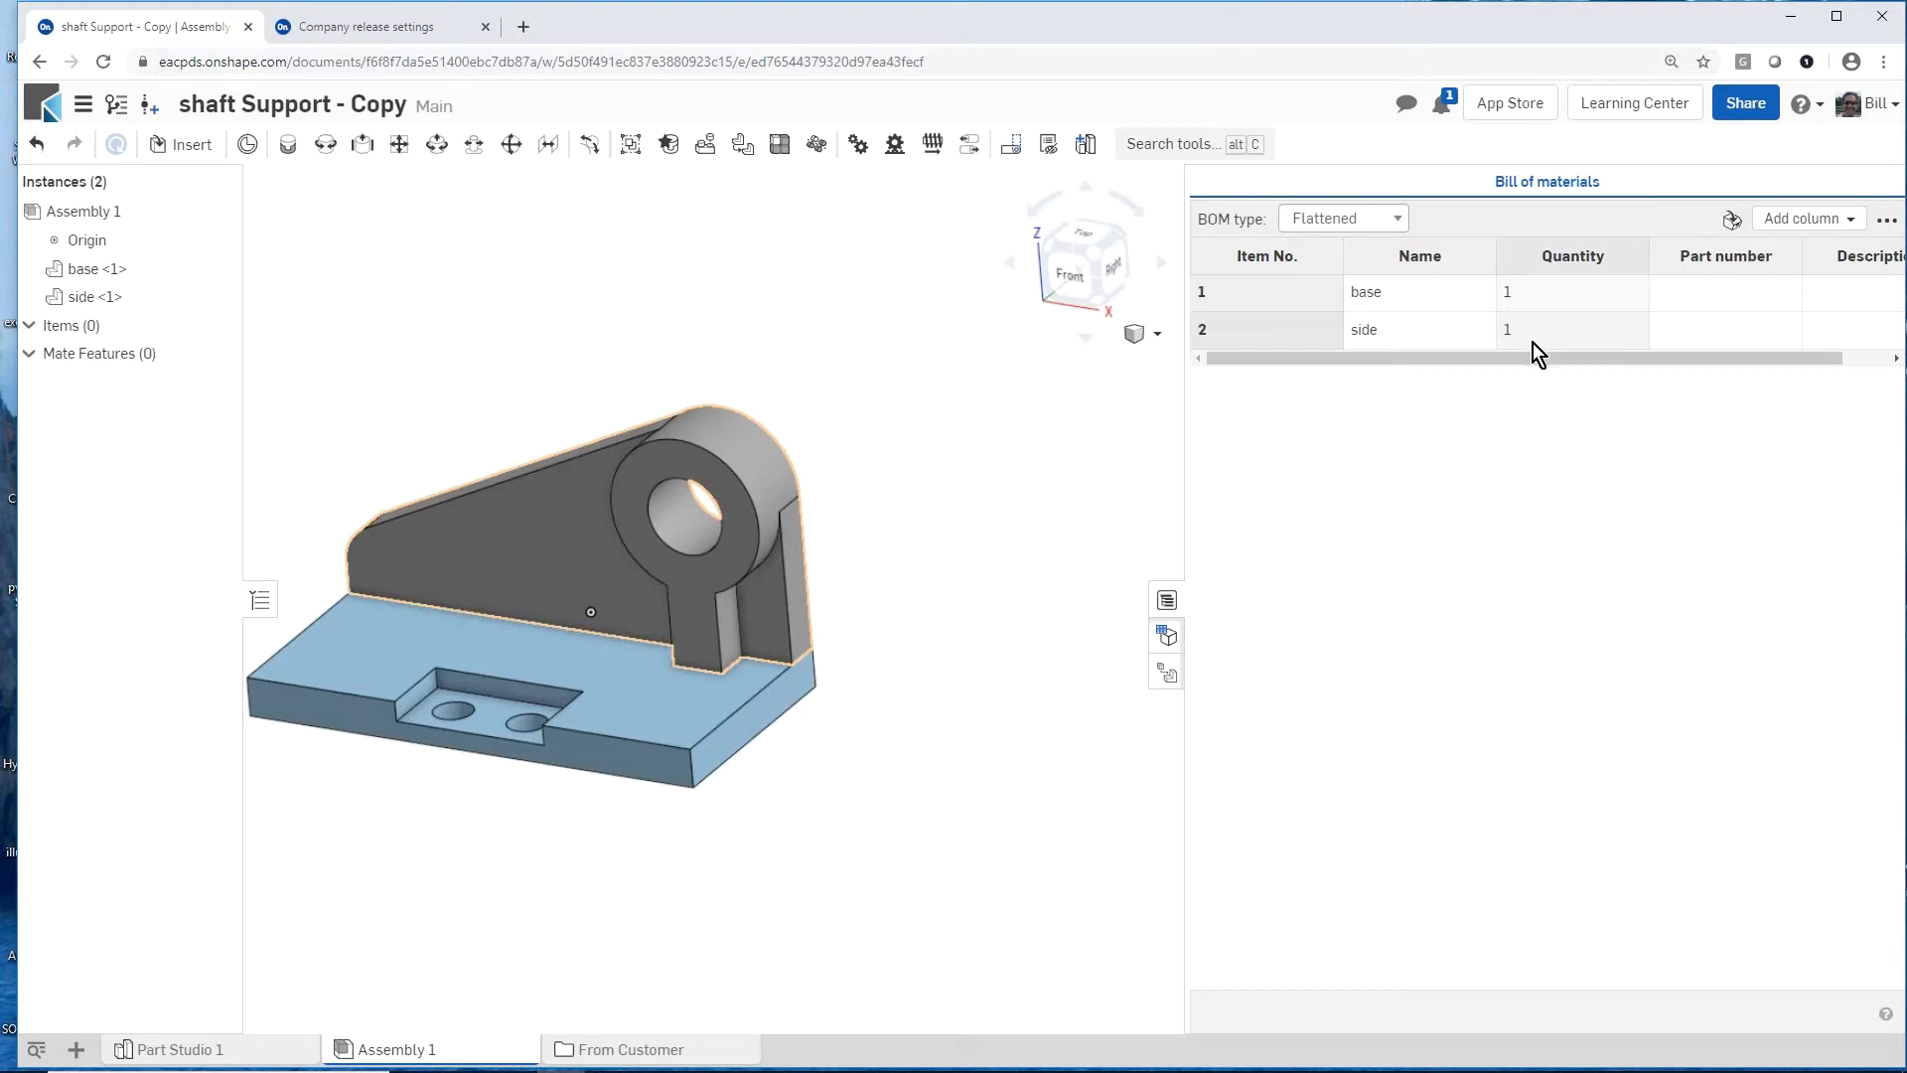
{"action": "left_click", "coordinate": [1167, 603]}
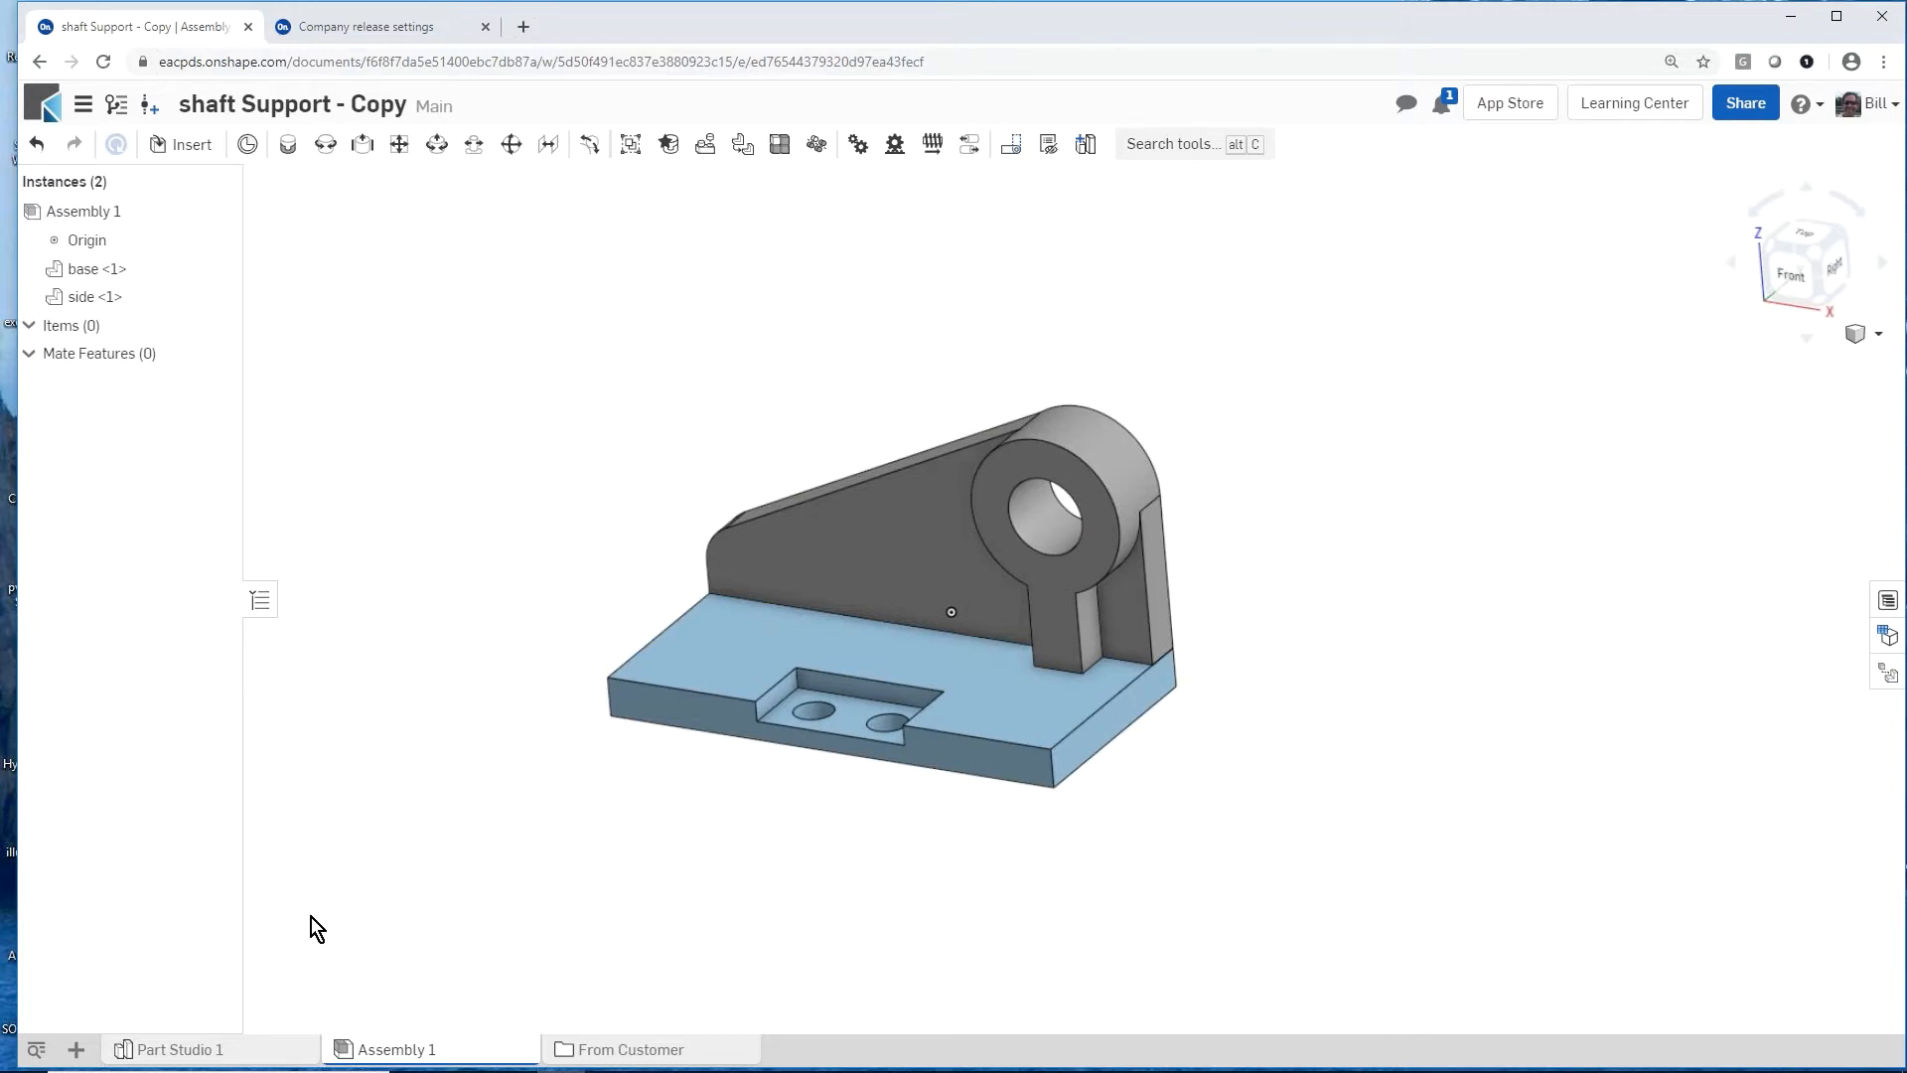
Step: Create a new drawing in the document from the C_Format.dwt template with no views
{"action": "left_click", "coordinate": [76, 1049]}
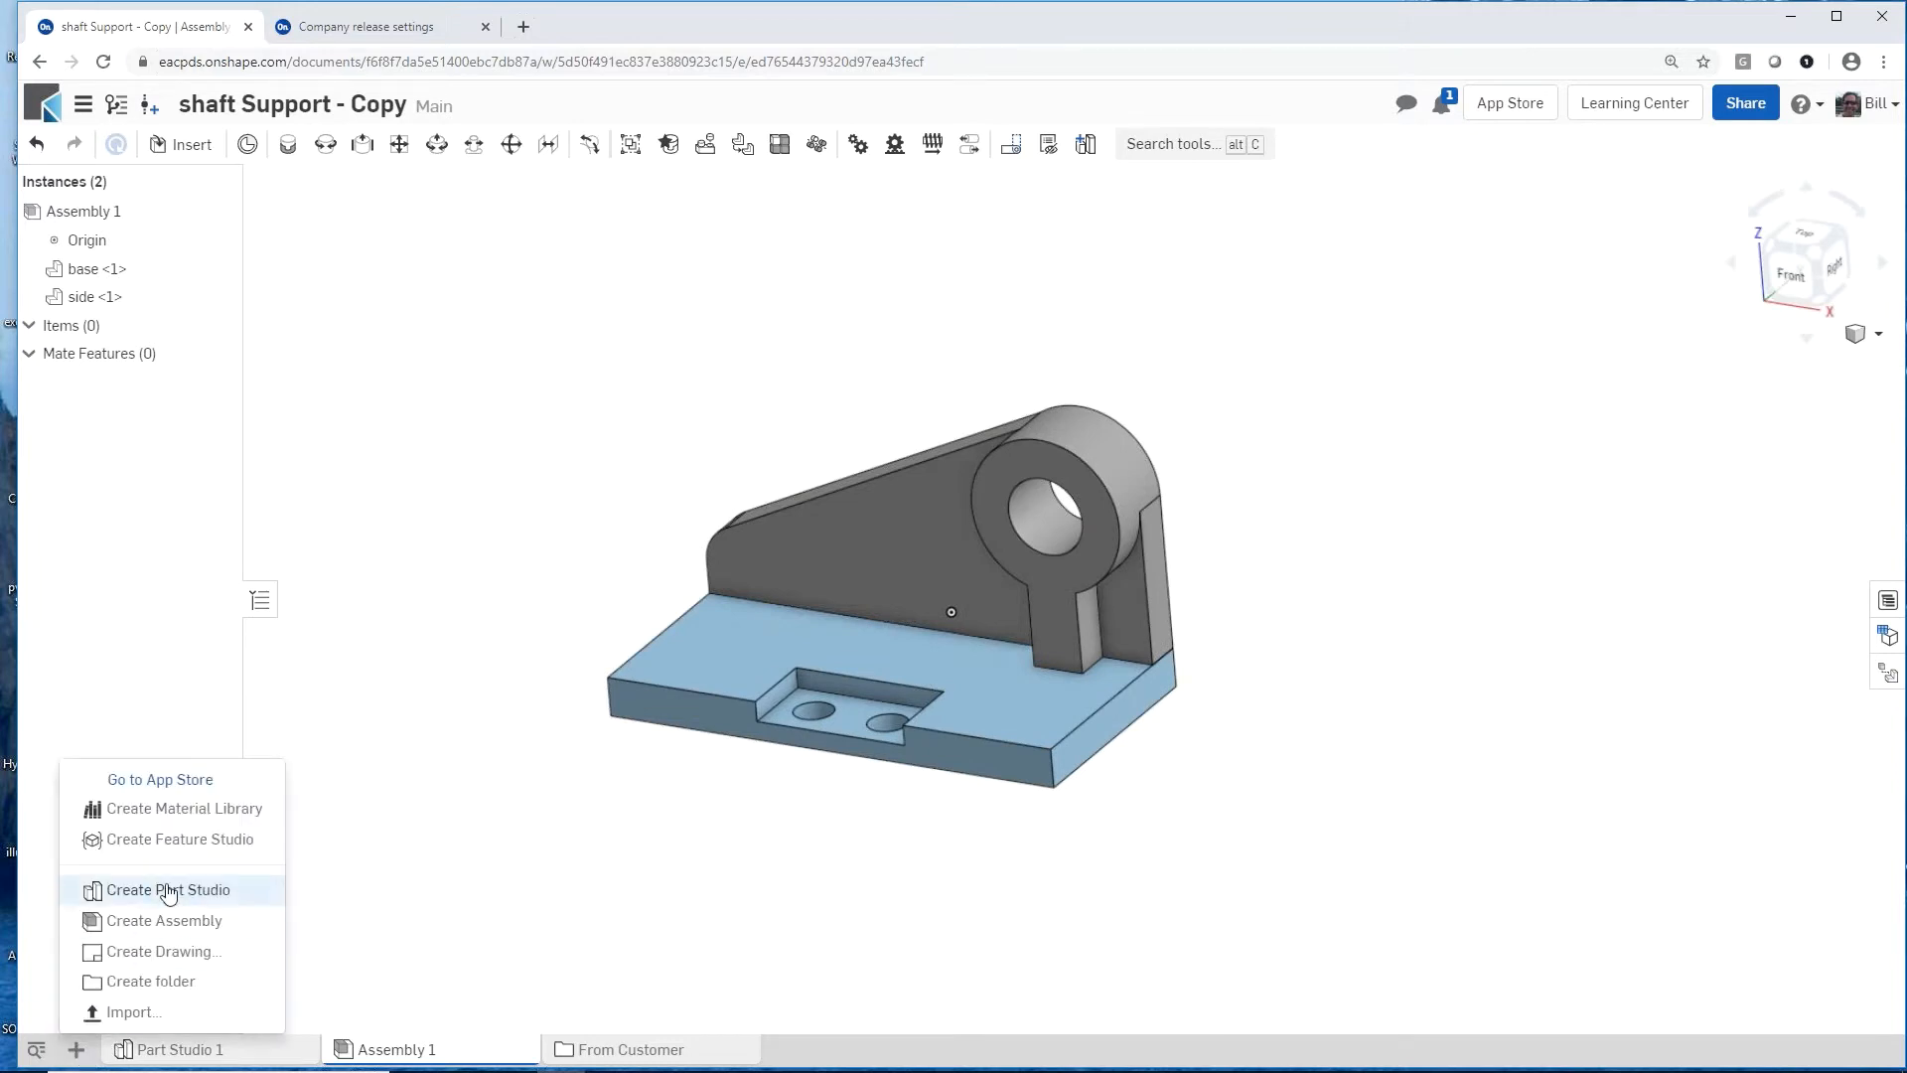
{"action": "left_click", "coordinate": [201, 948]}
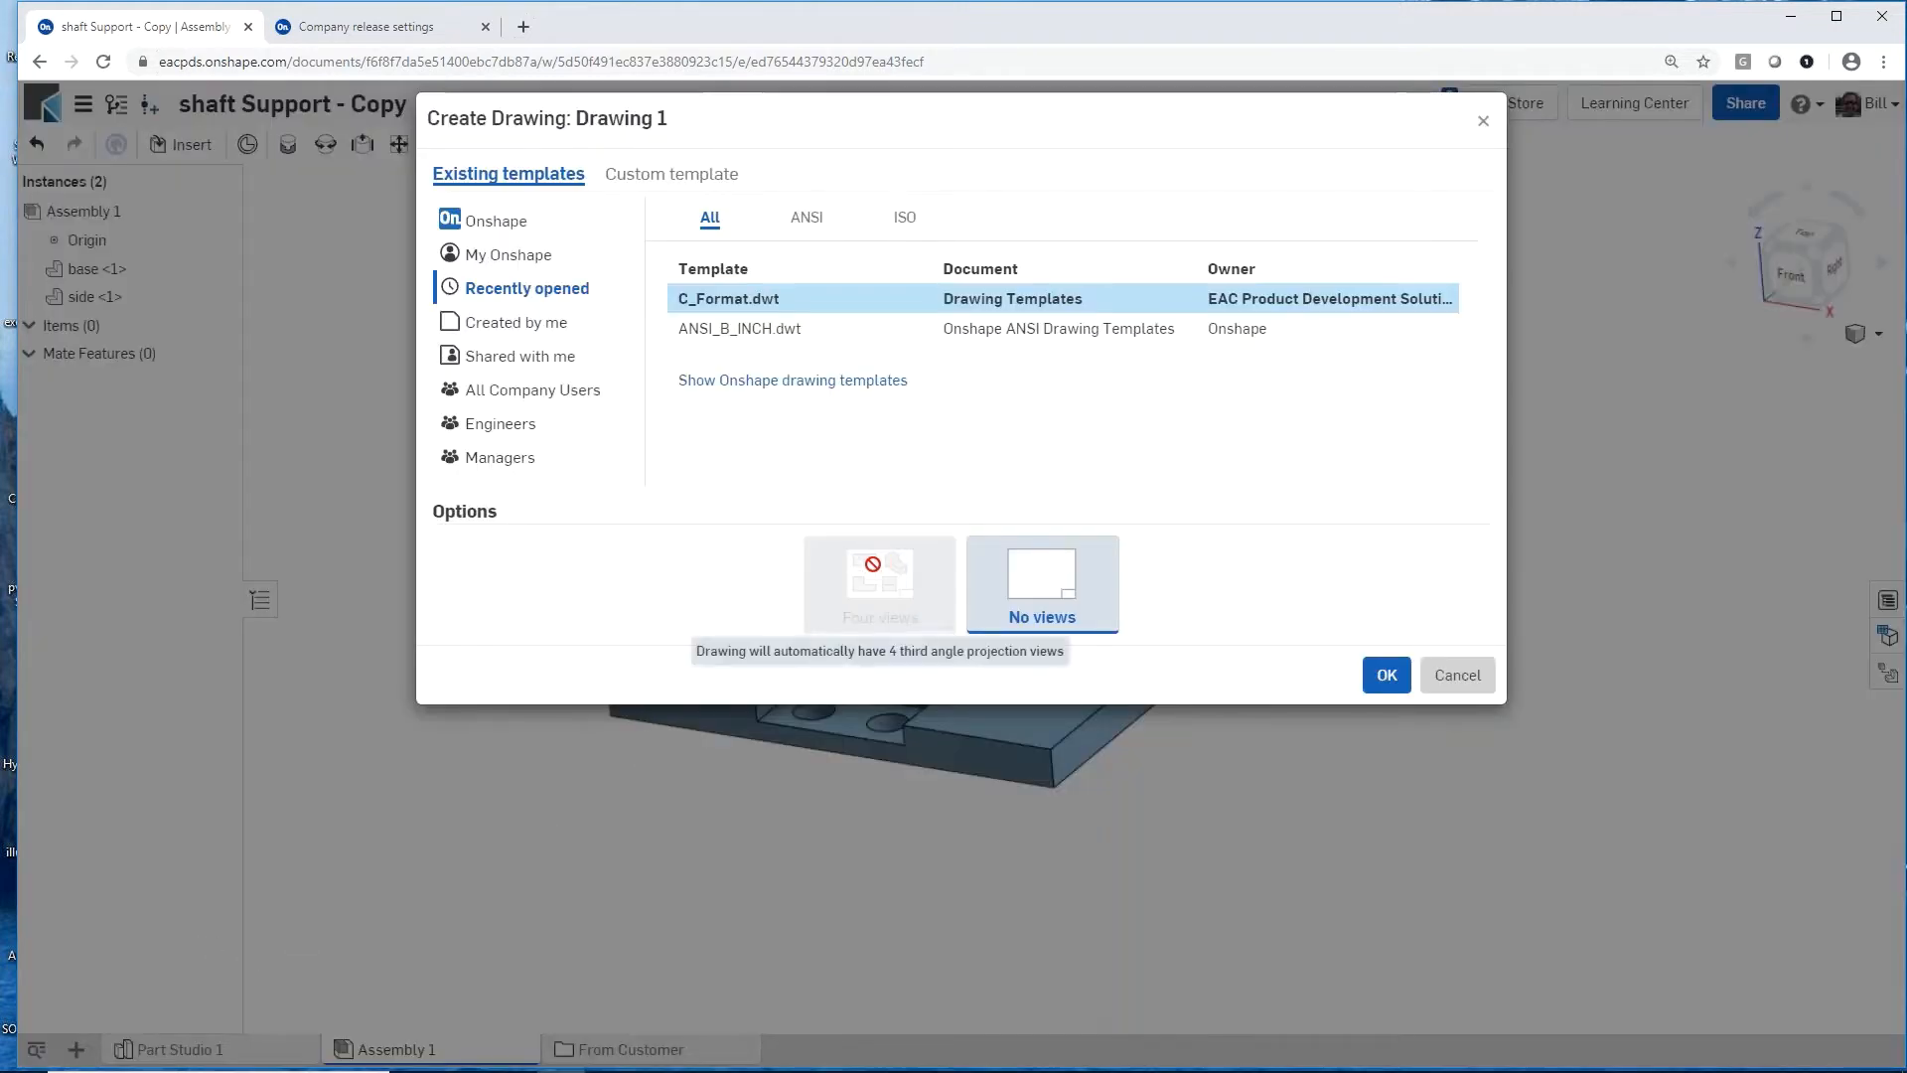
{"action": "left_click", "coordinate": [784, 299]}
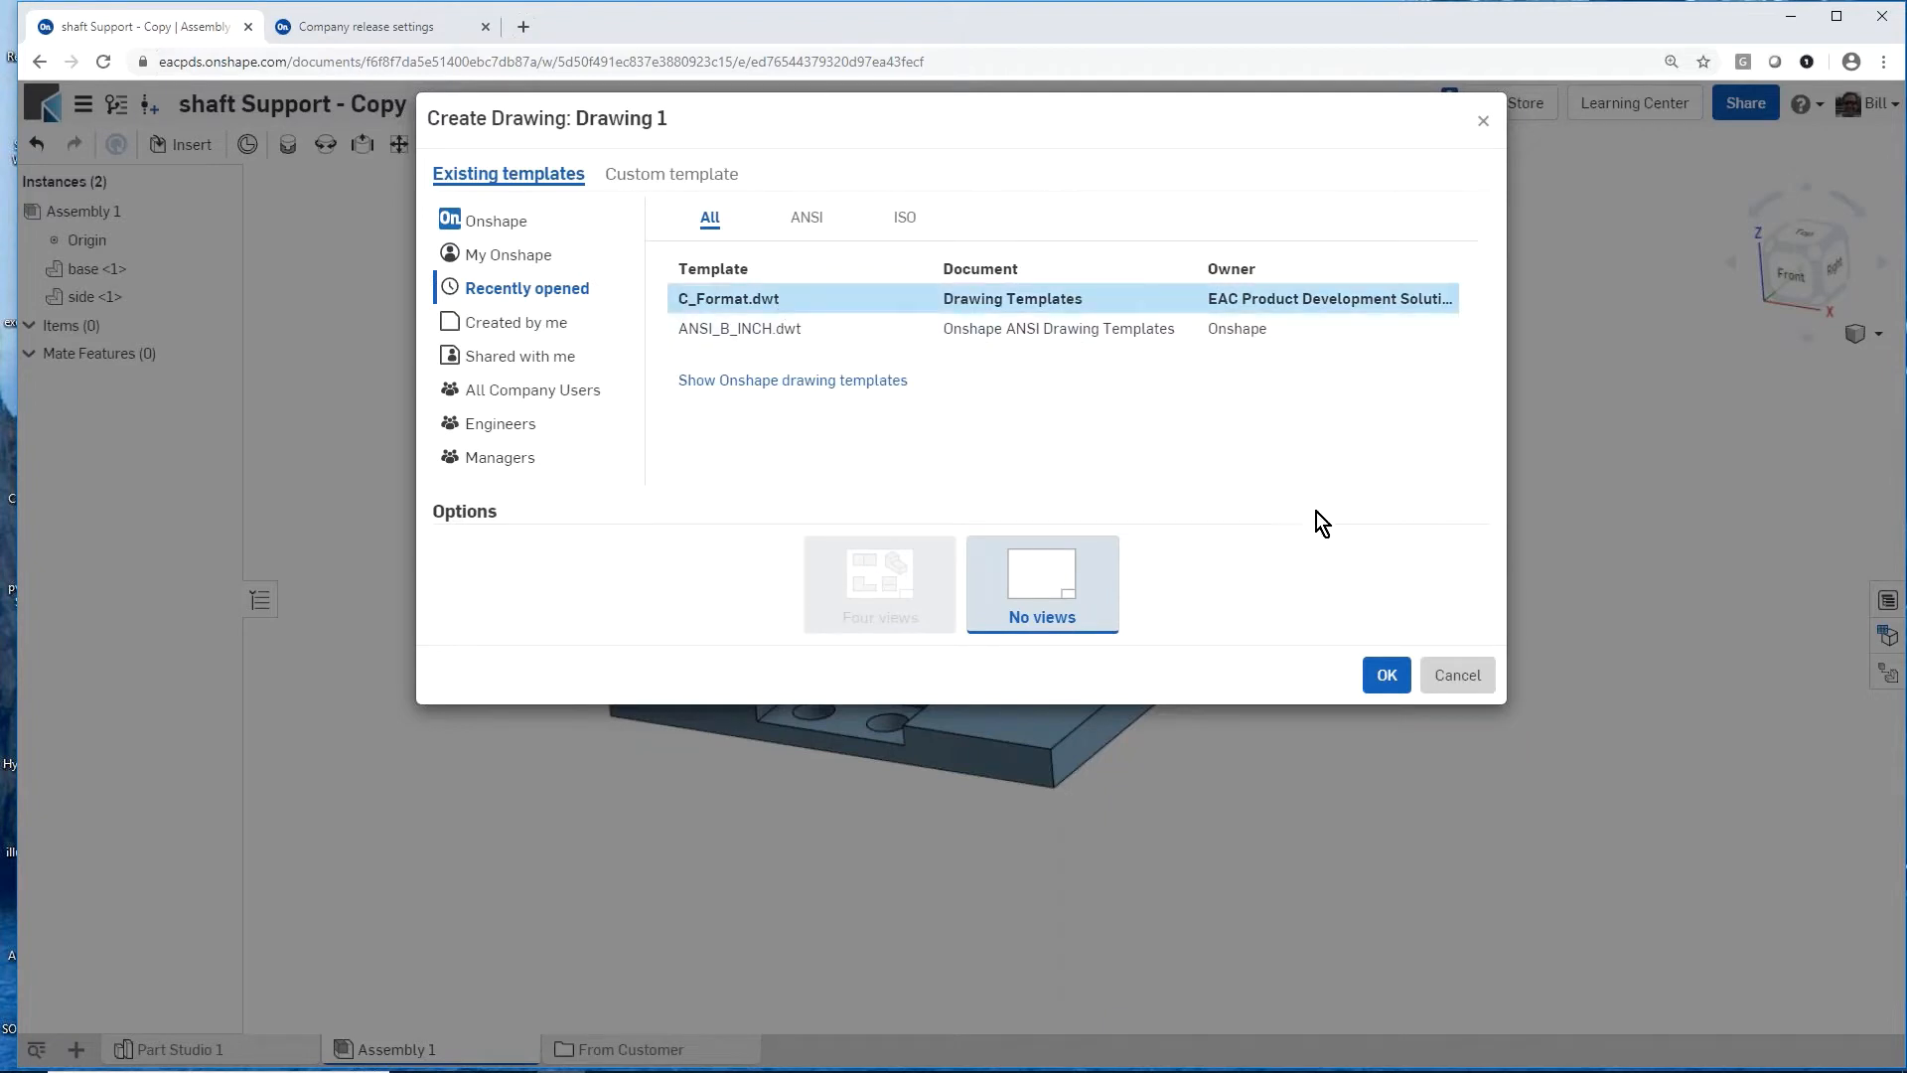
{"action": "left_click", "coordinate": [1385, 673]}
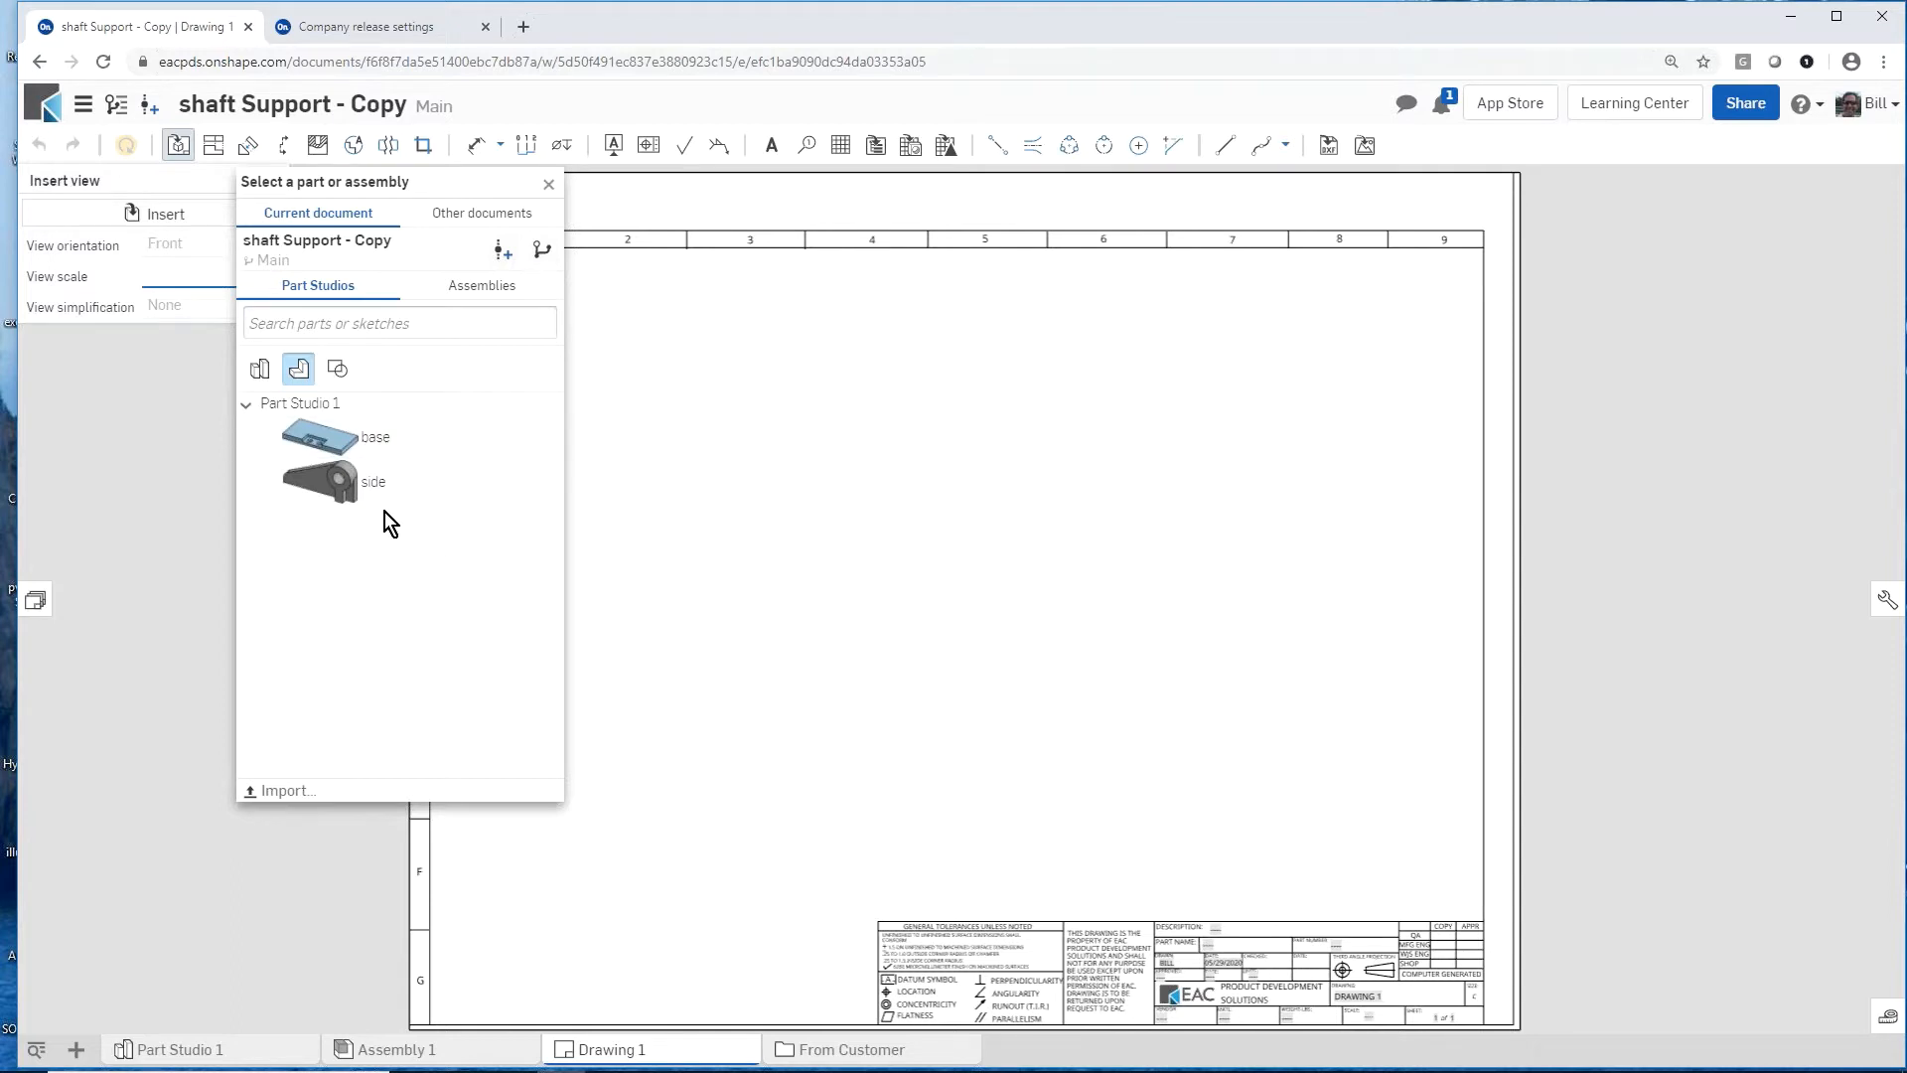
Step: Insert a front view of Assembly 1 at 1:1 scale in the lower-left area of the sheet
{"action": "left_click", "coordinate": [458, 294]}
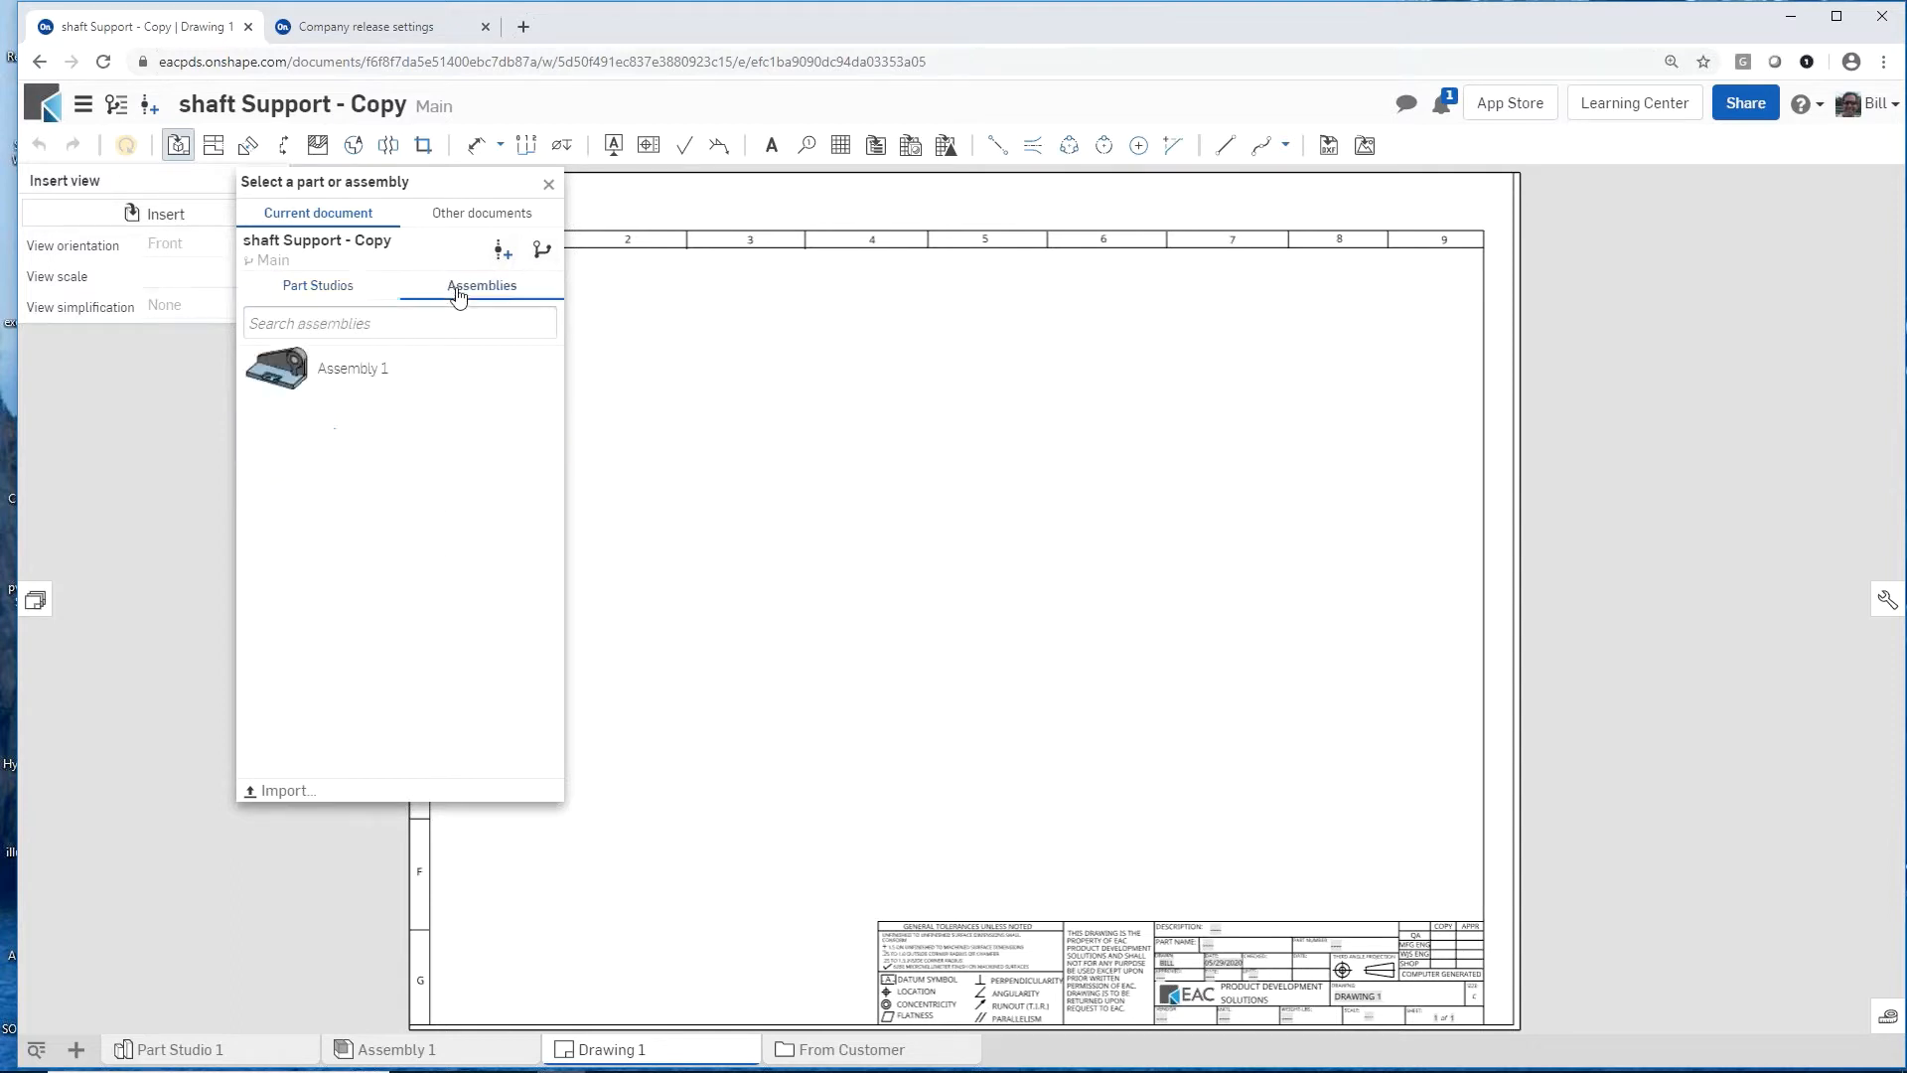
{"action": "left_click", "coordinate": [328, 383]}
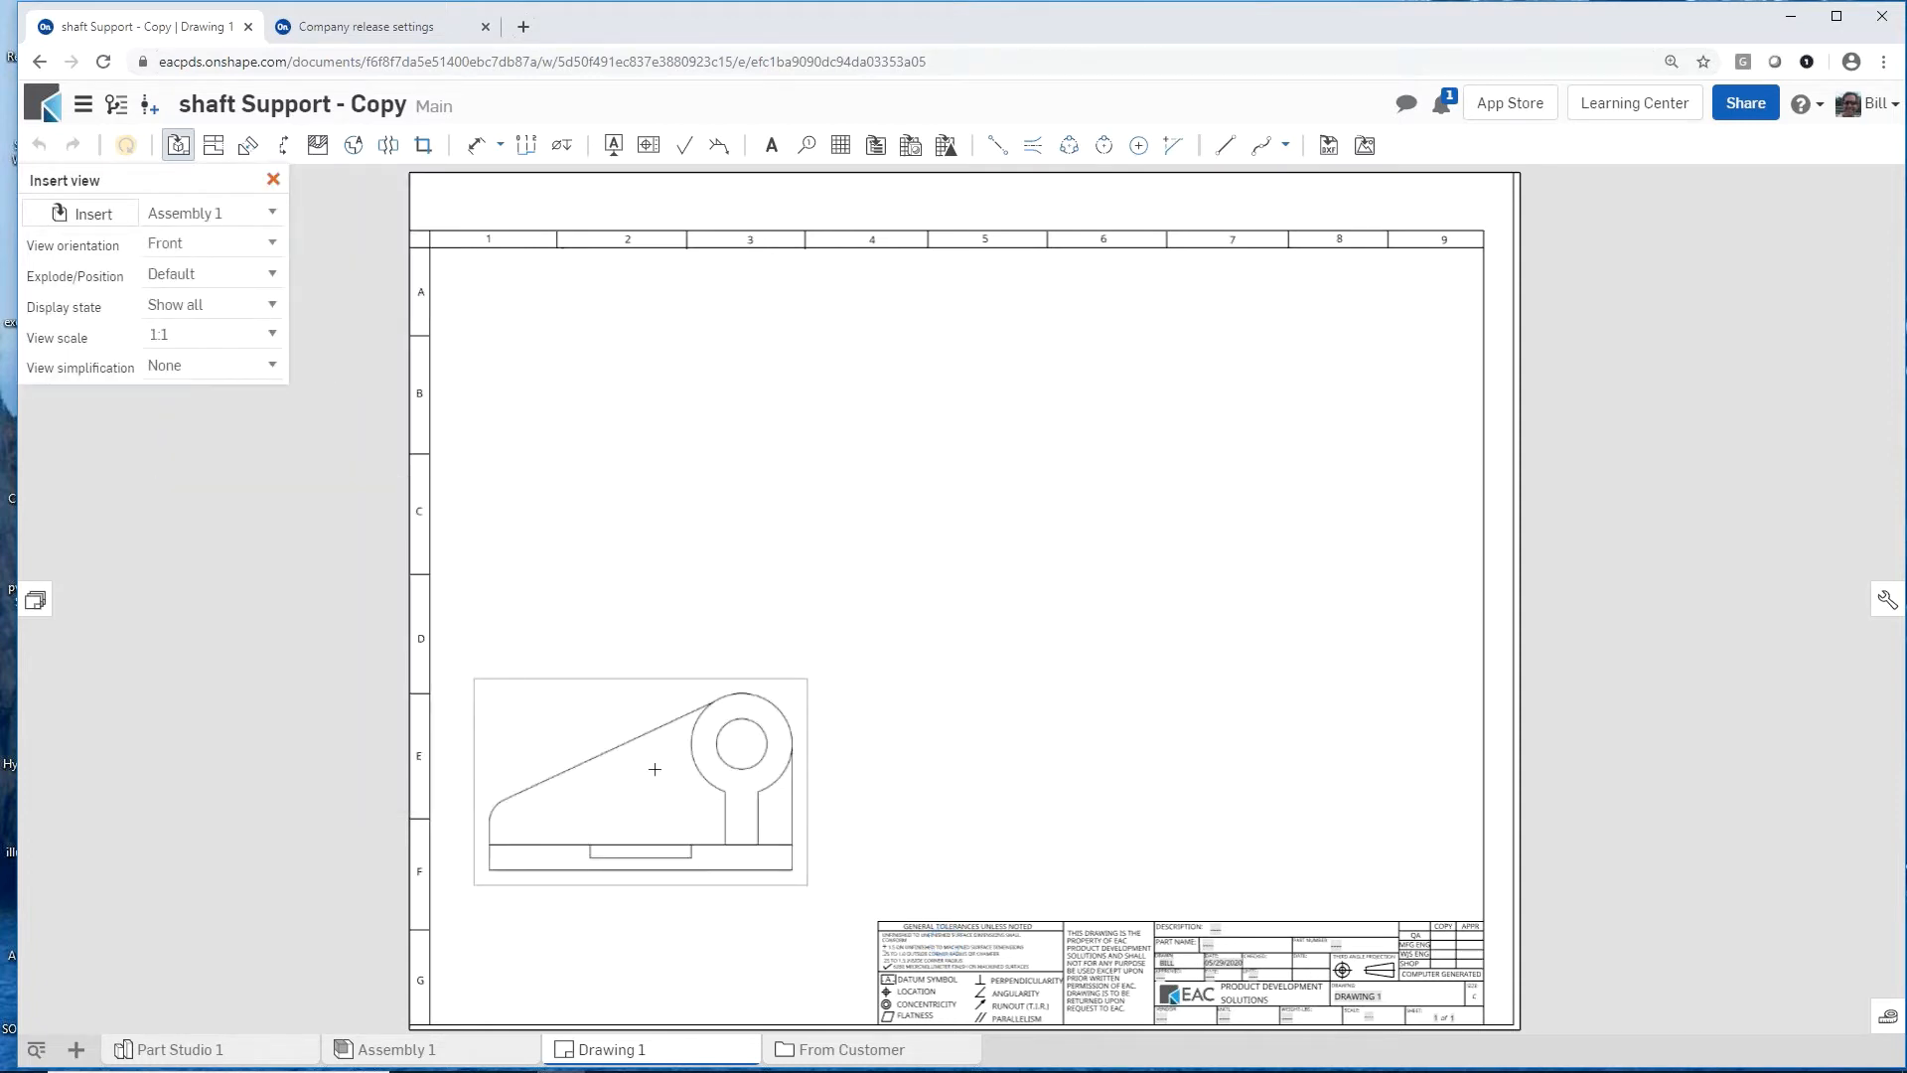
{"action": "left_click", "coordinate": [669, 760]}
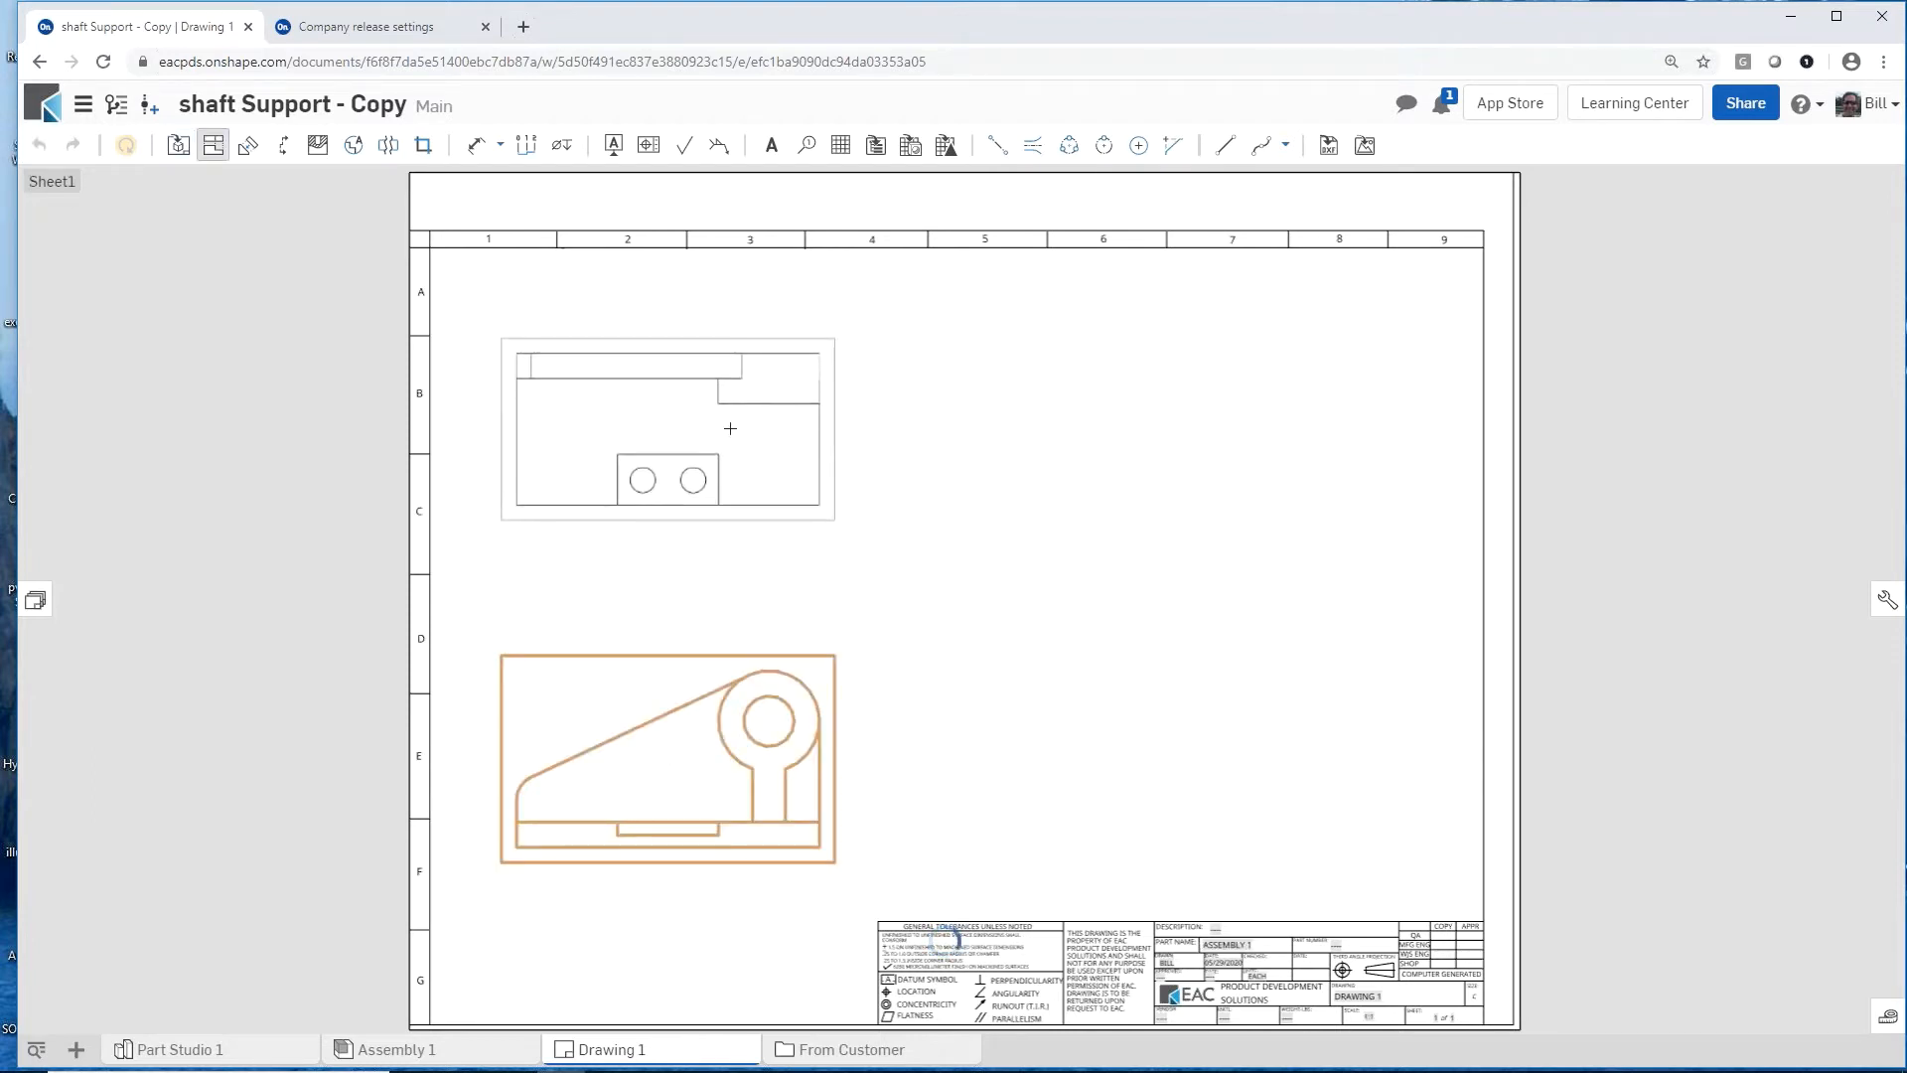
Step: Project a top view above the front view and an isometric view in the sheet's upper-right area
{"action": "left_click", "coordinate": [729, 430]}
{"action": "left_click", "coordinate": [626, 687]}
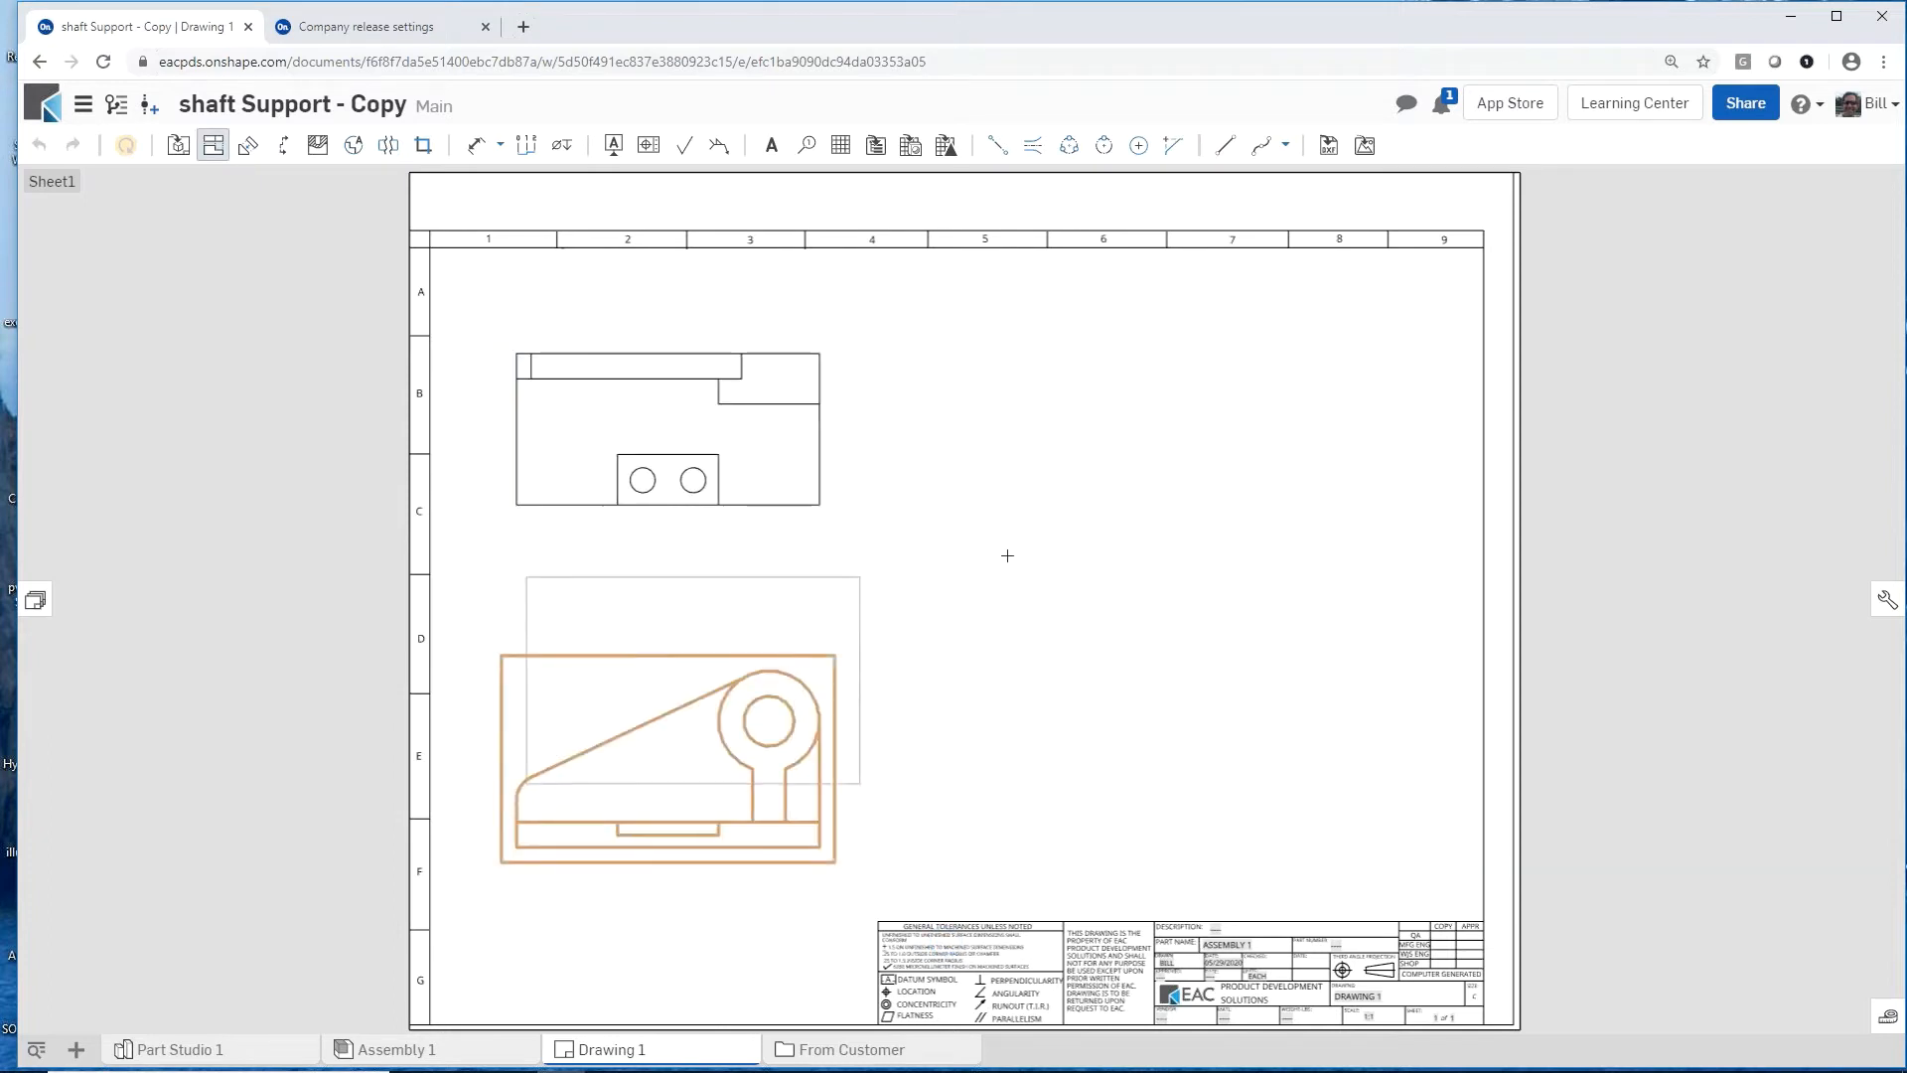
{"action": "left_click", "coordinate": [1222, 505]}
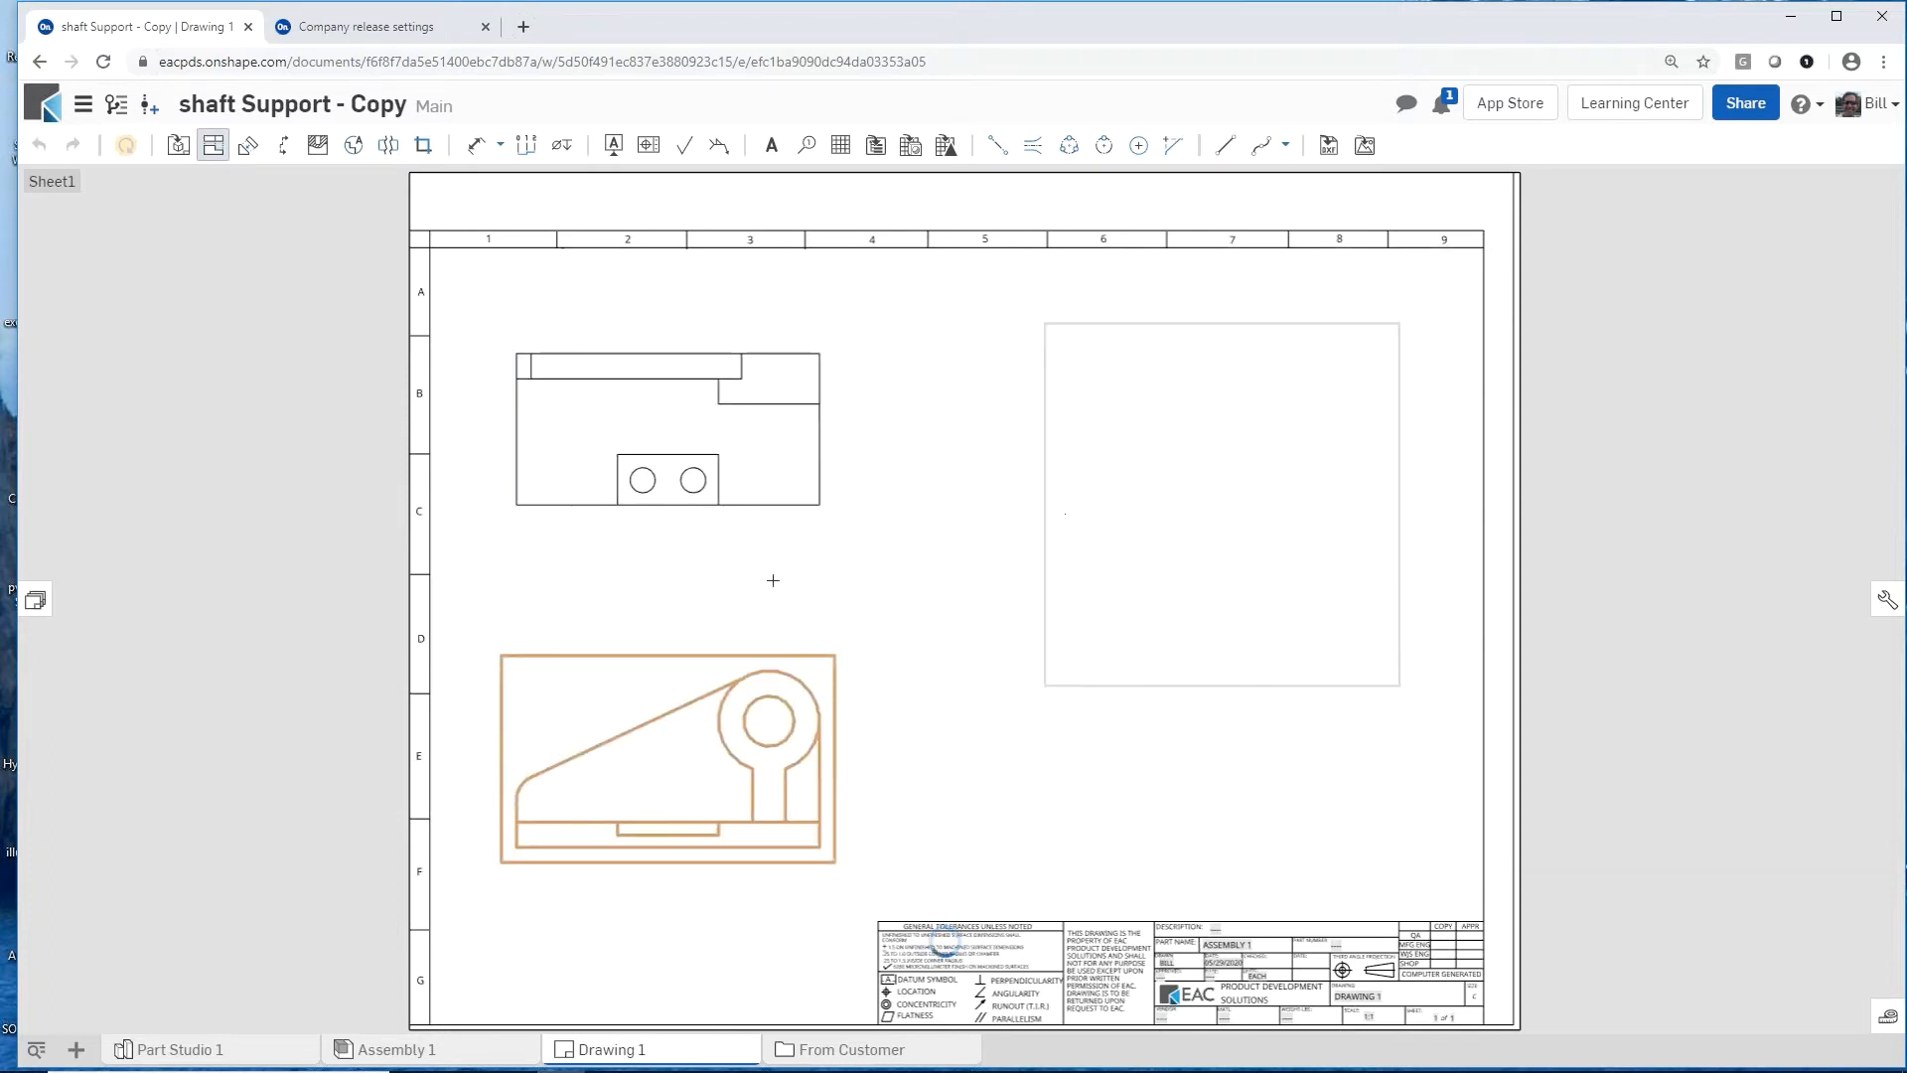
Step: Create vertical section view A through the boss centre of the front view, placed to the right of that view
{"action": "right_click", "coordinate": [794, 490]}
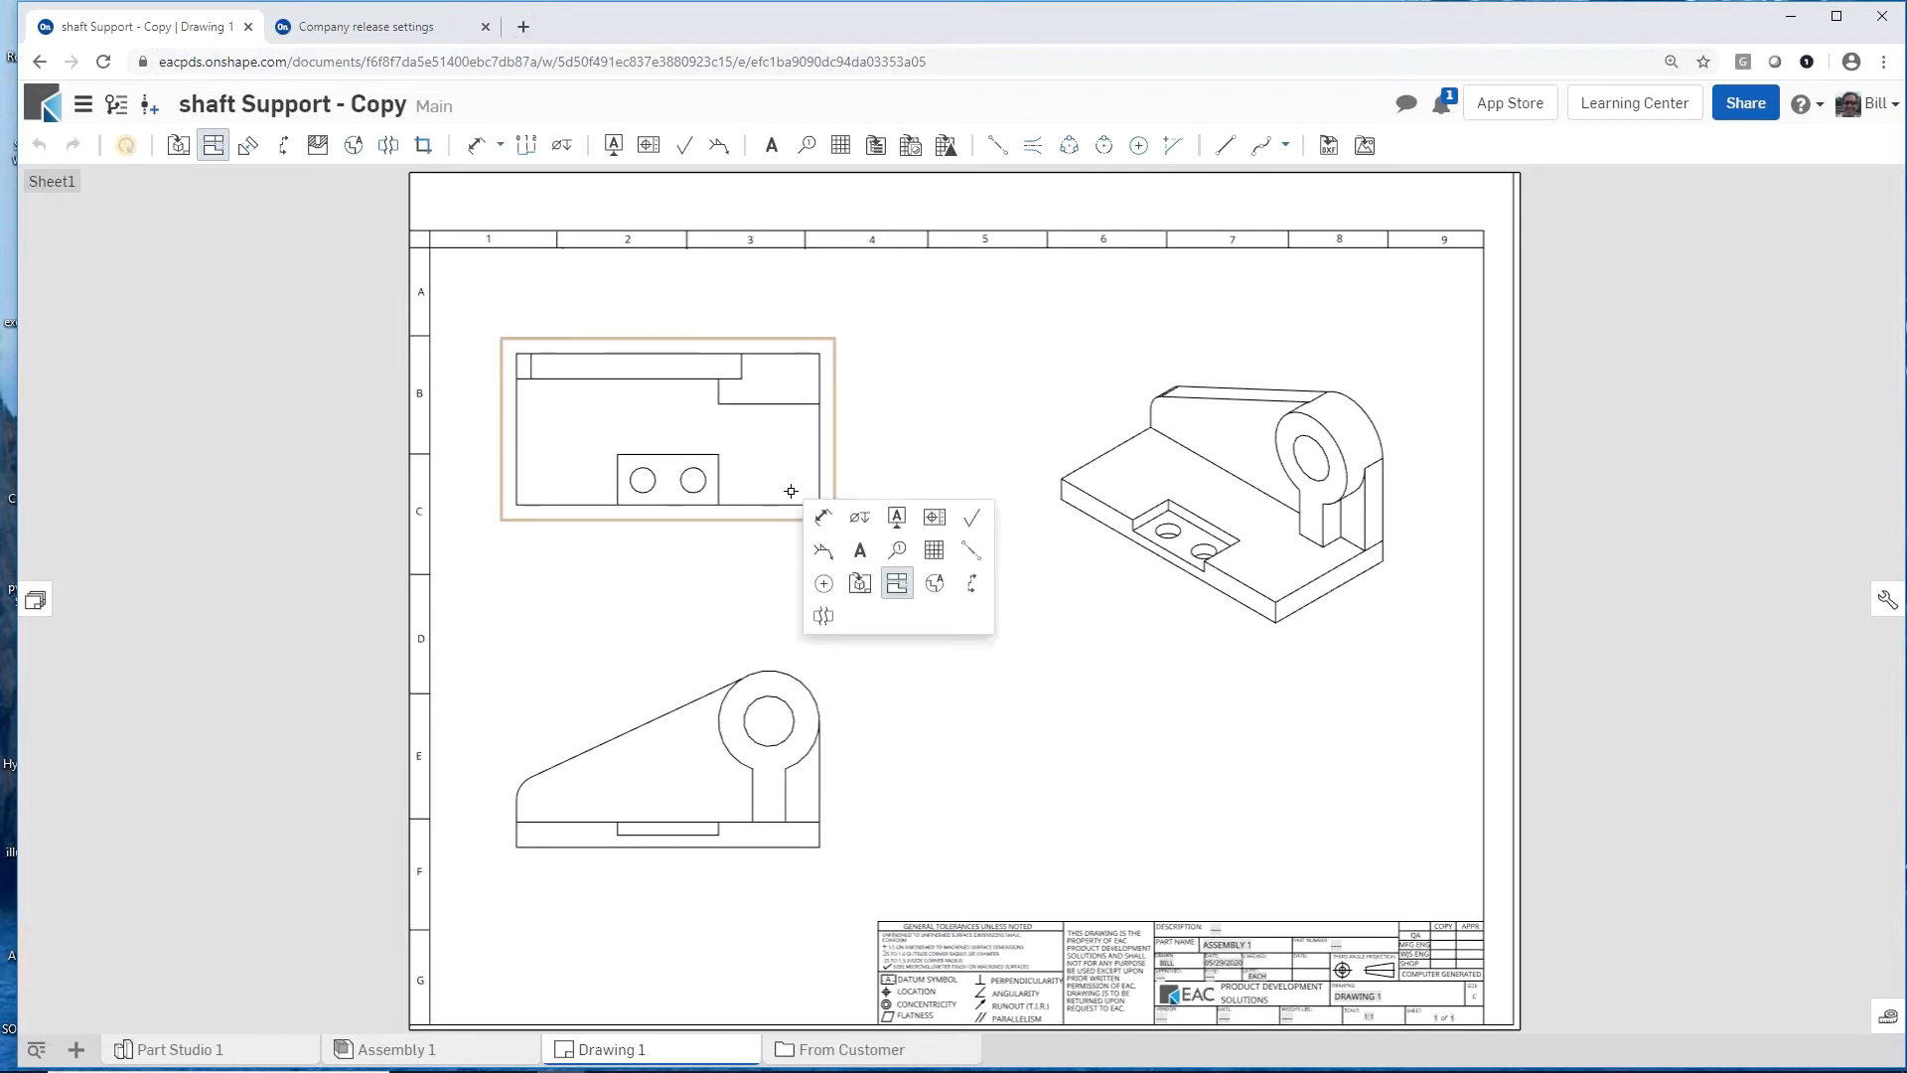
{"action": "left_click", "coordinate": [972, 583]}
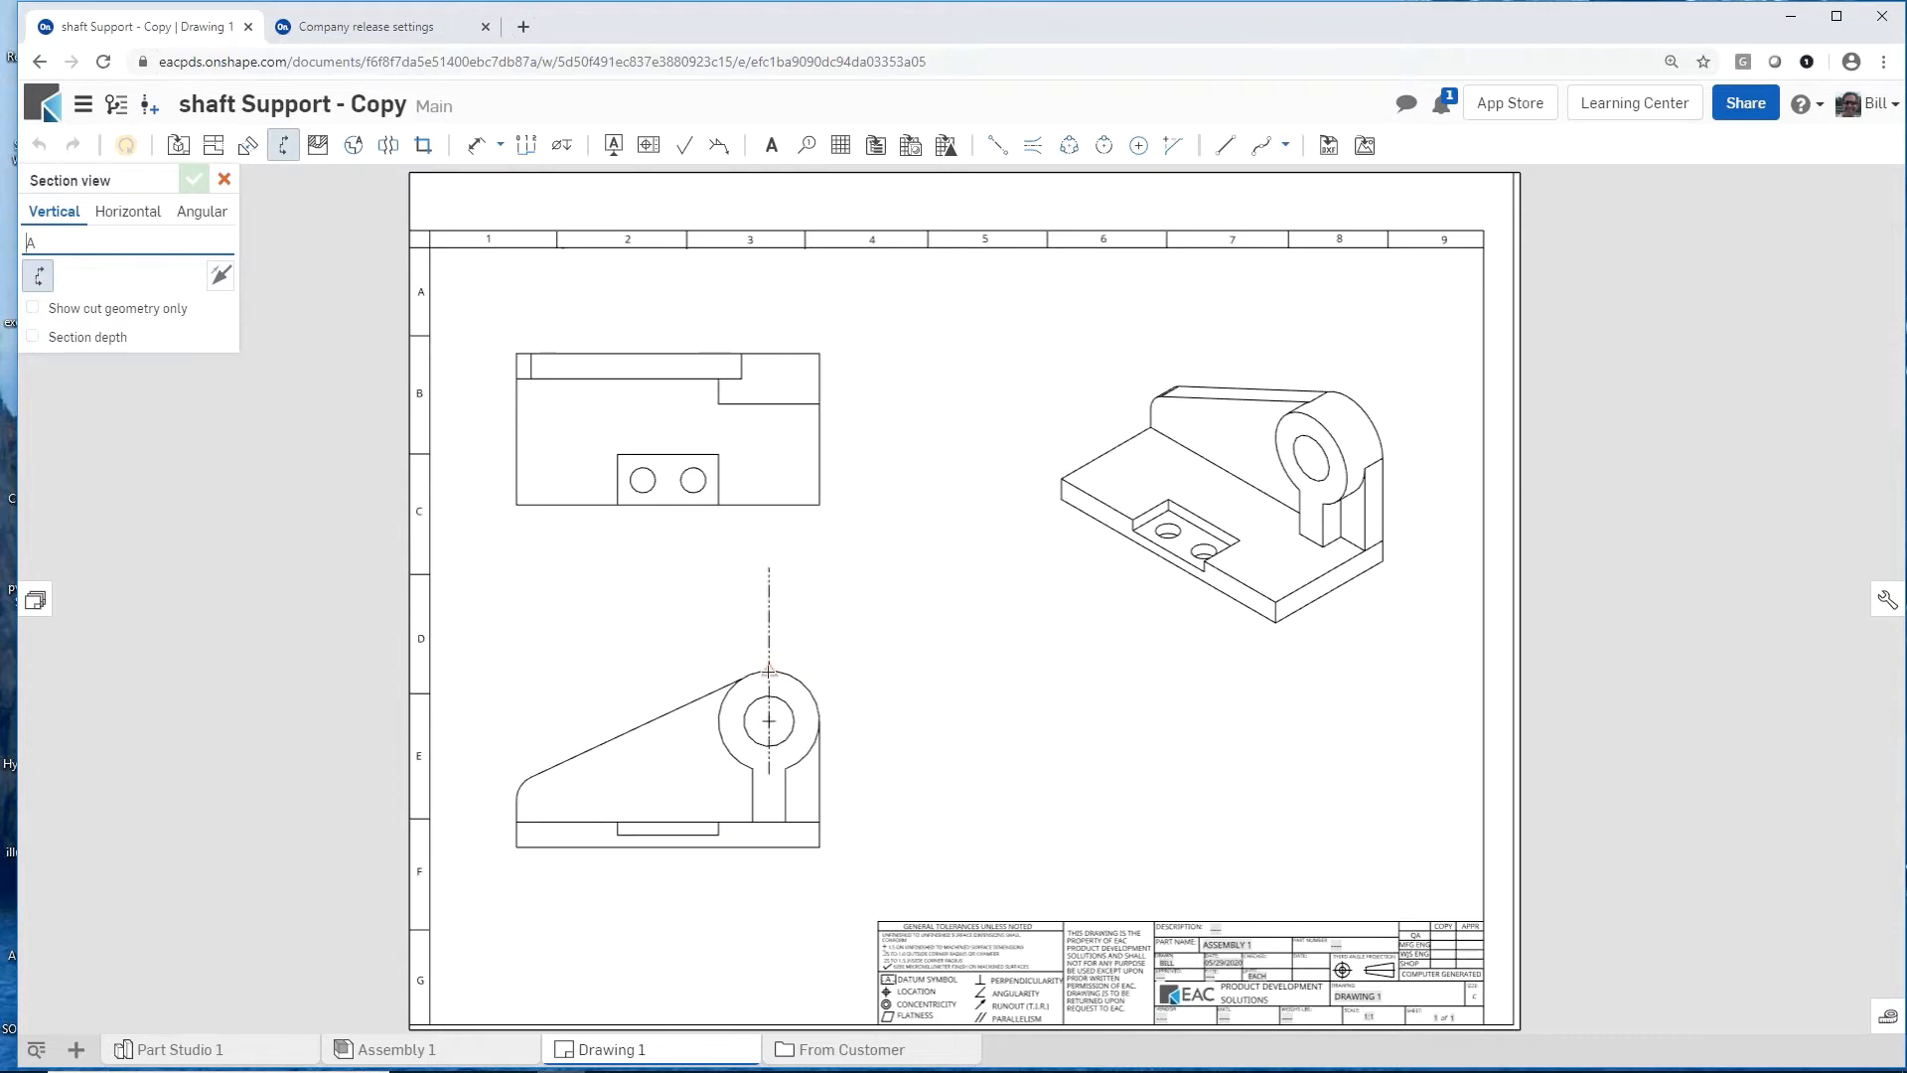
{"action": "left_click", "coordinate": [768, 671]}
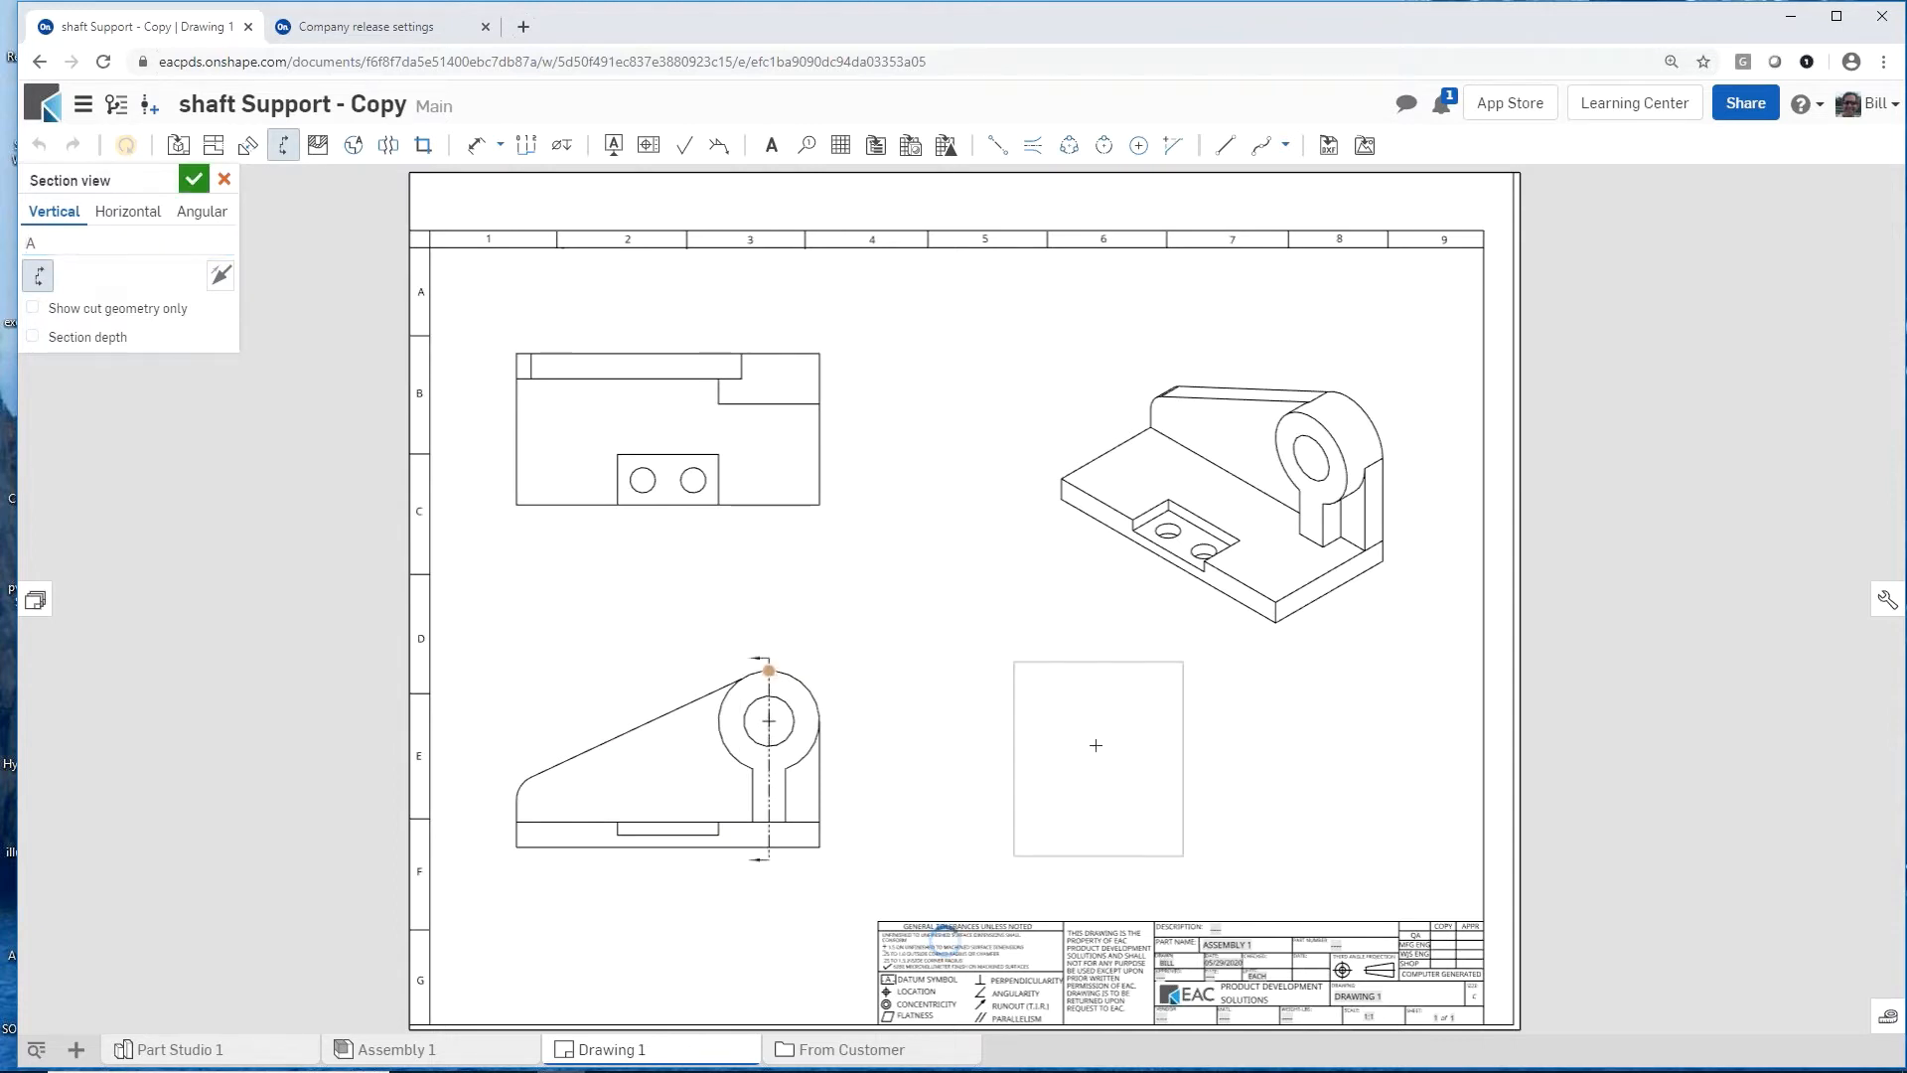
{"action": "left_click", "coordinate": [937, 741]}
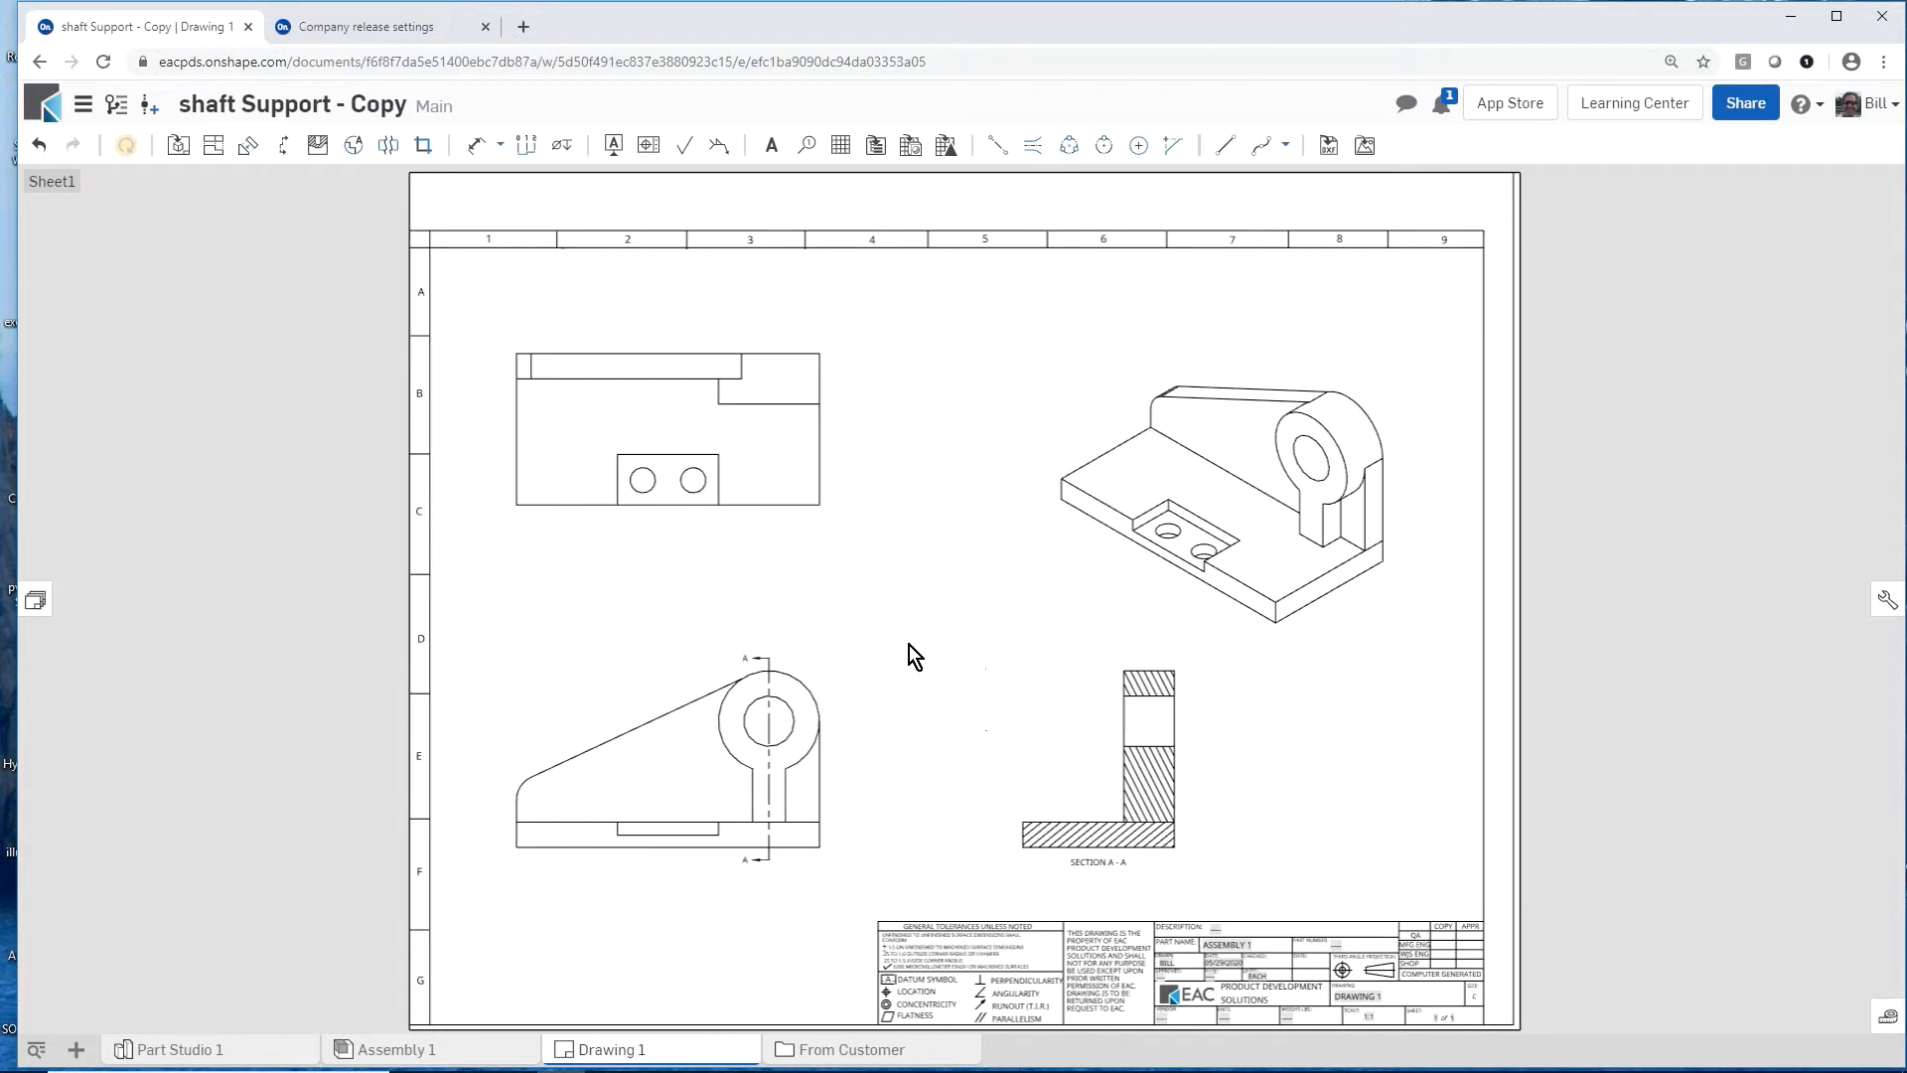
Step: Dimension the vertical distance from the base's bottom edge to the boss hole centre, placed to the right of the front view
{"action": "key", "text": "s"}
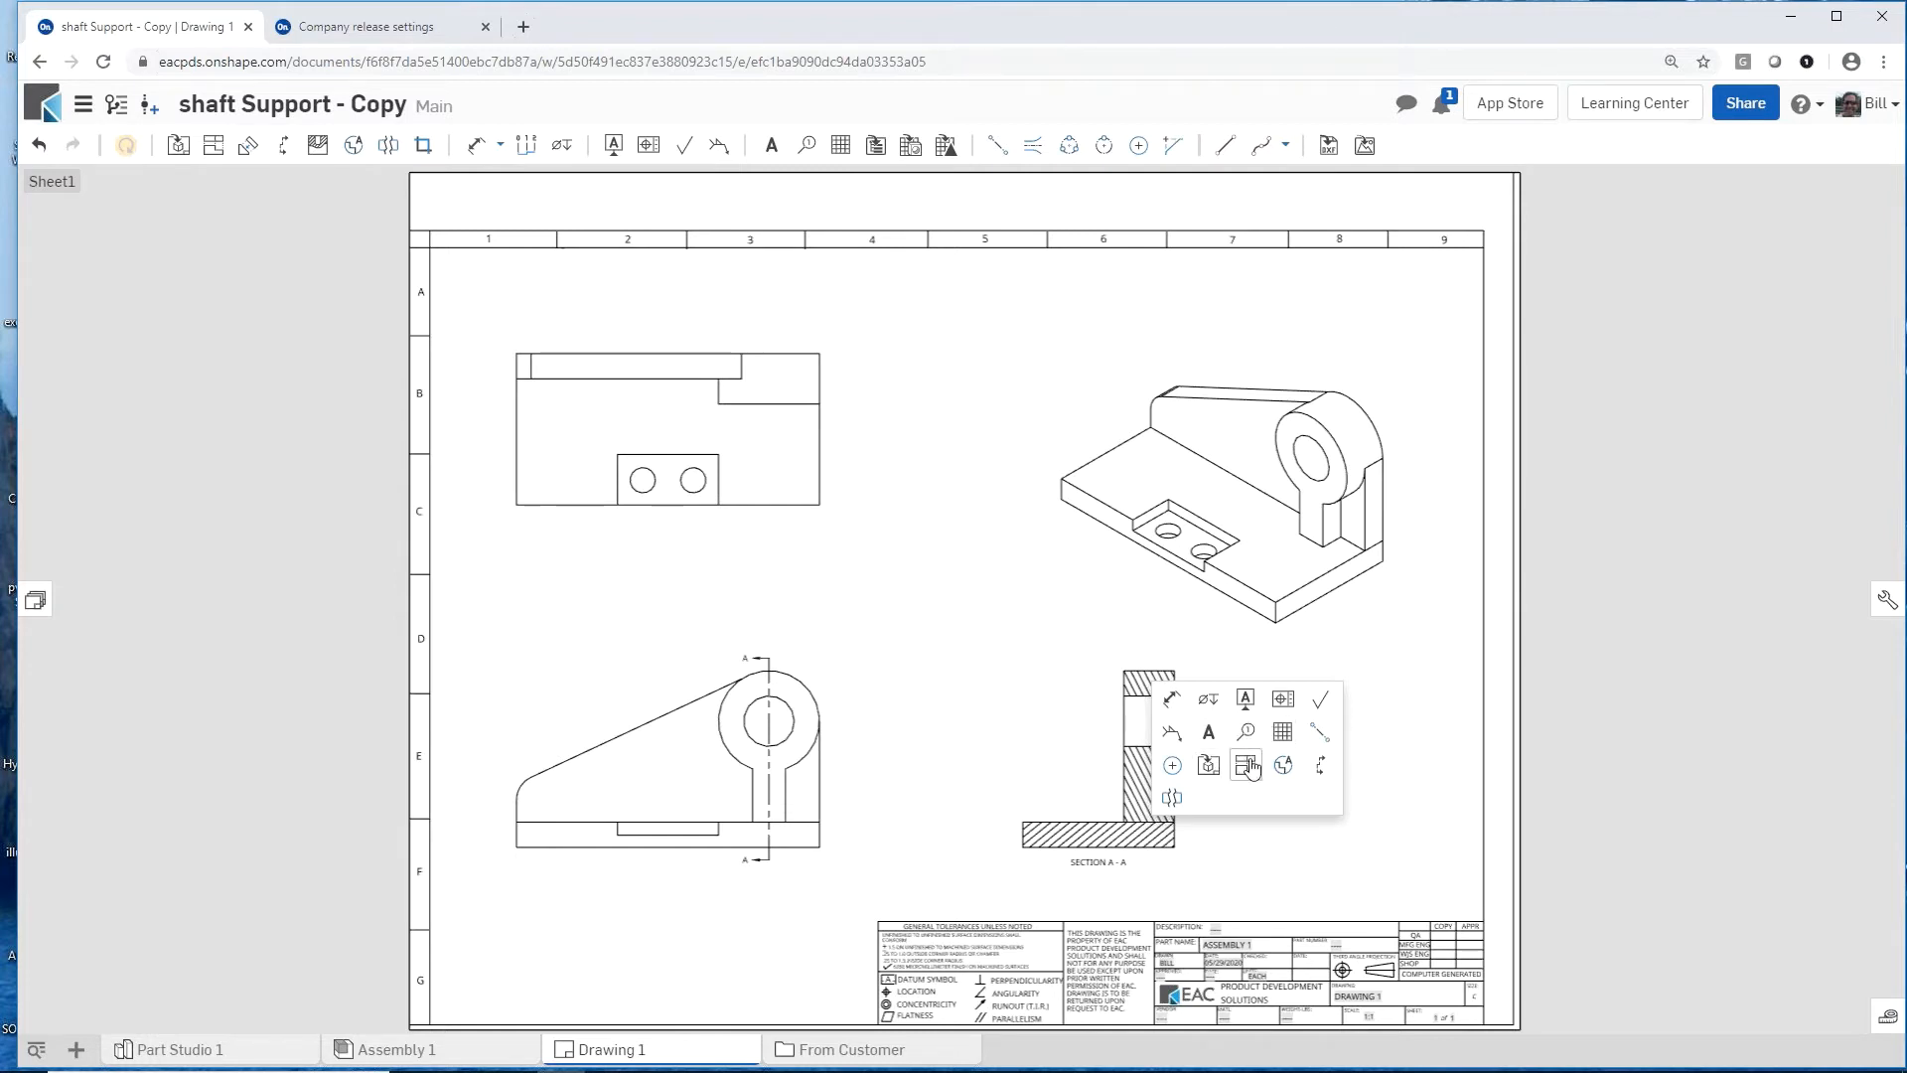
{"action": "left_click", "coordinate": [1172, 704]}
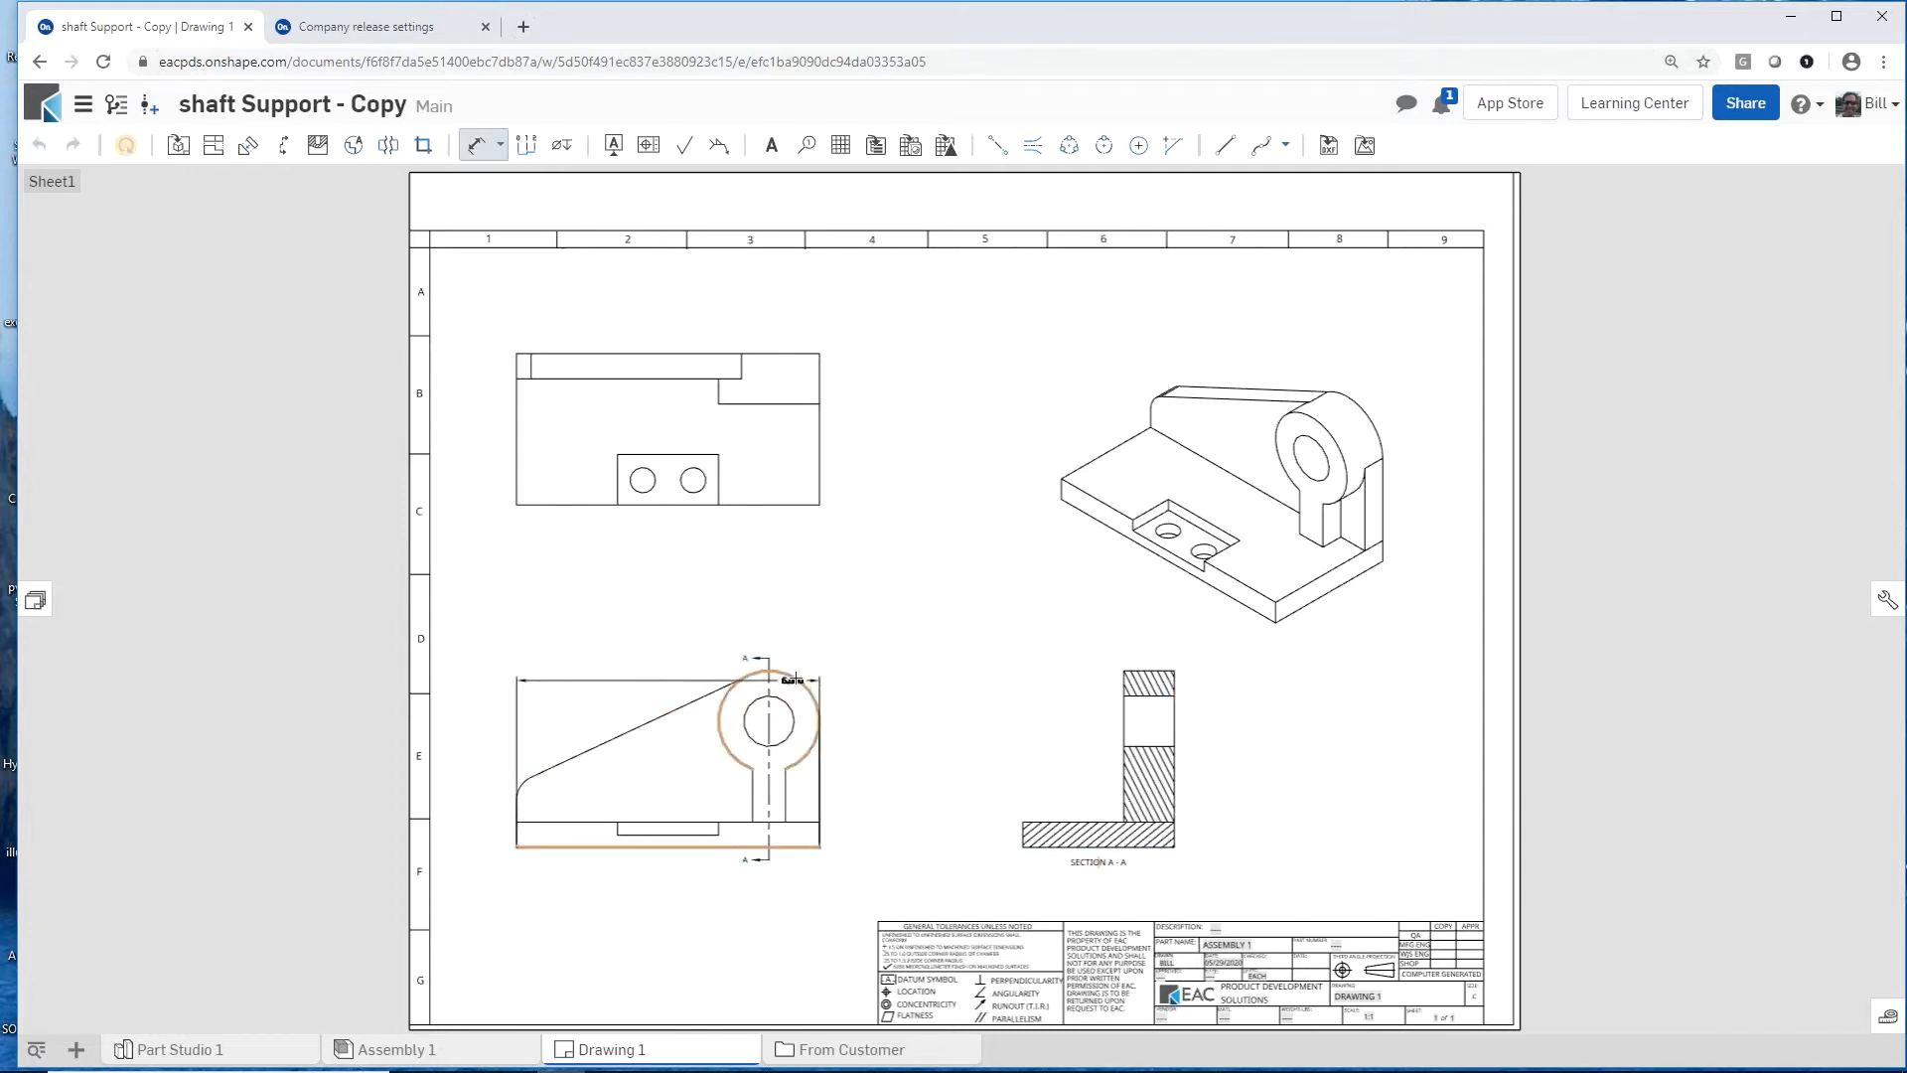
{"action": "left_click", "coordinate": [795, 676]}
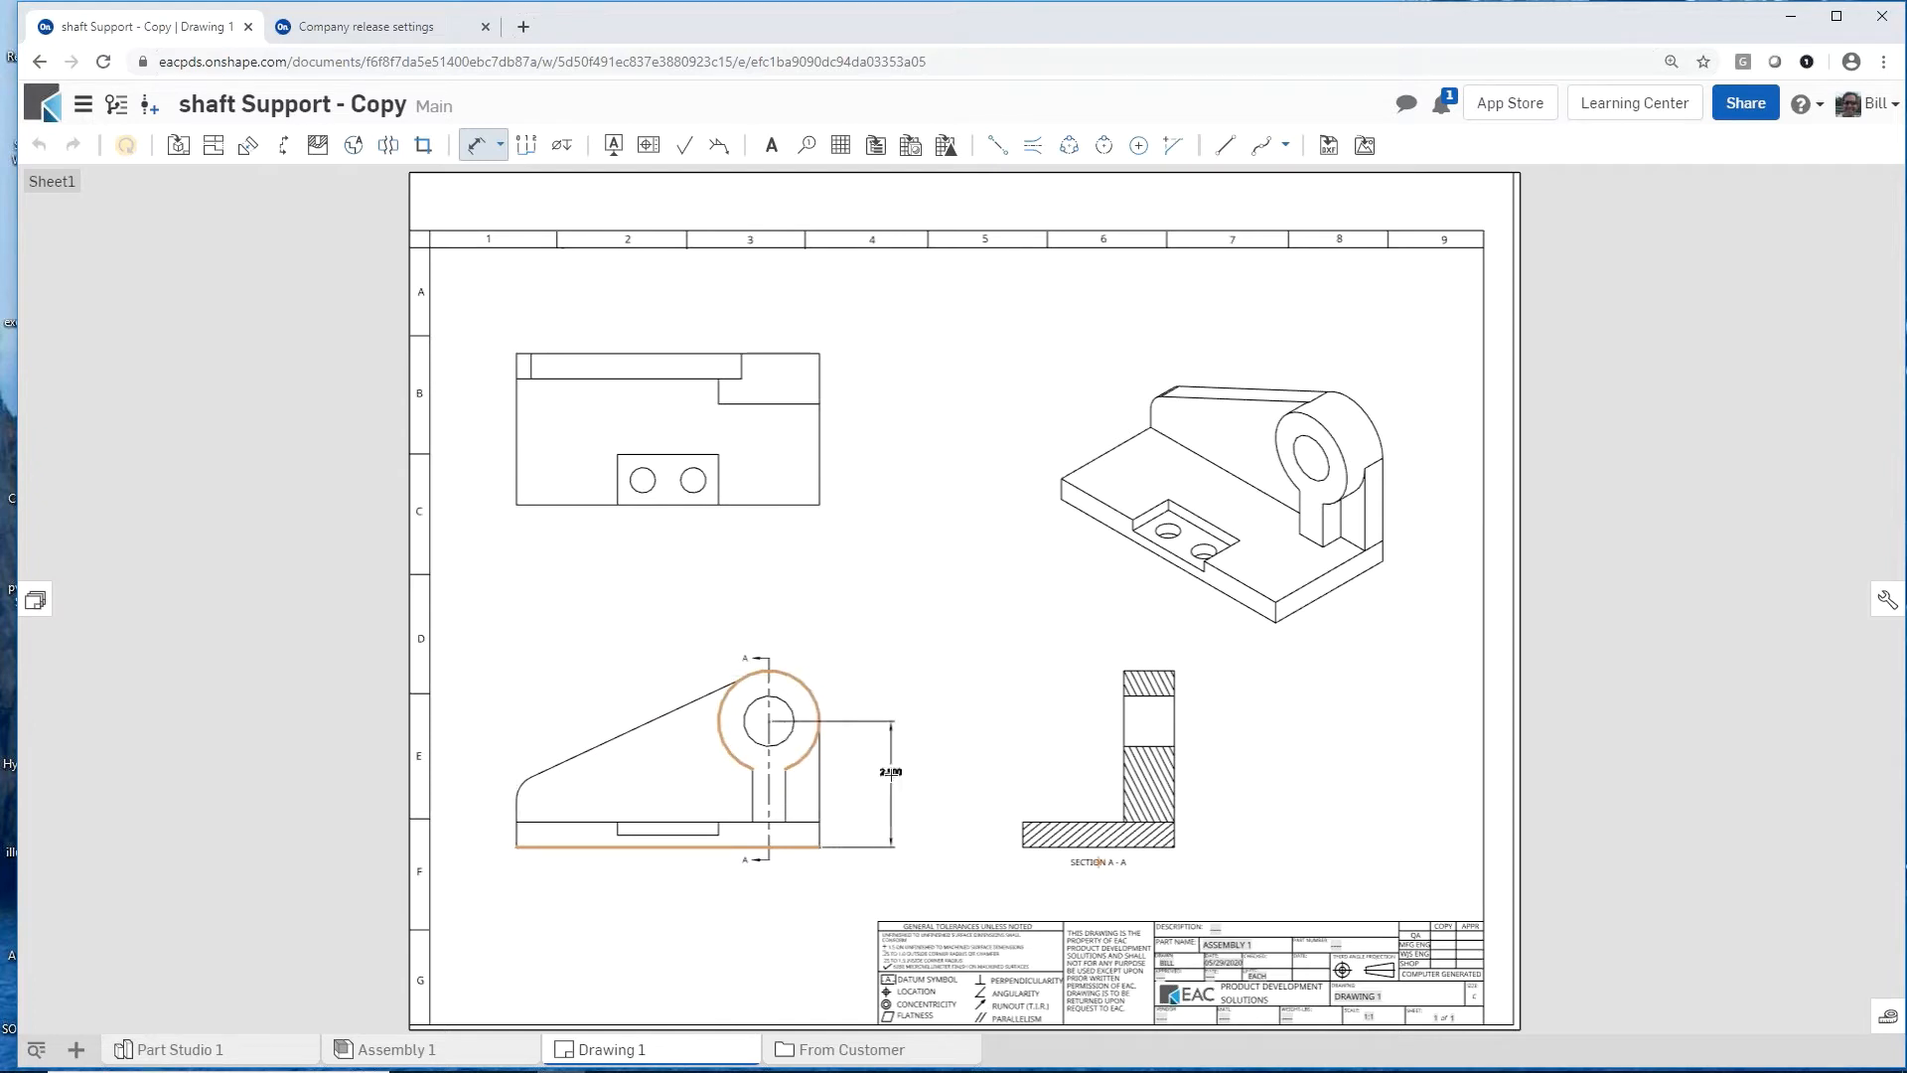
{"action": "left_click", "coordinate": [890, 783]}
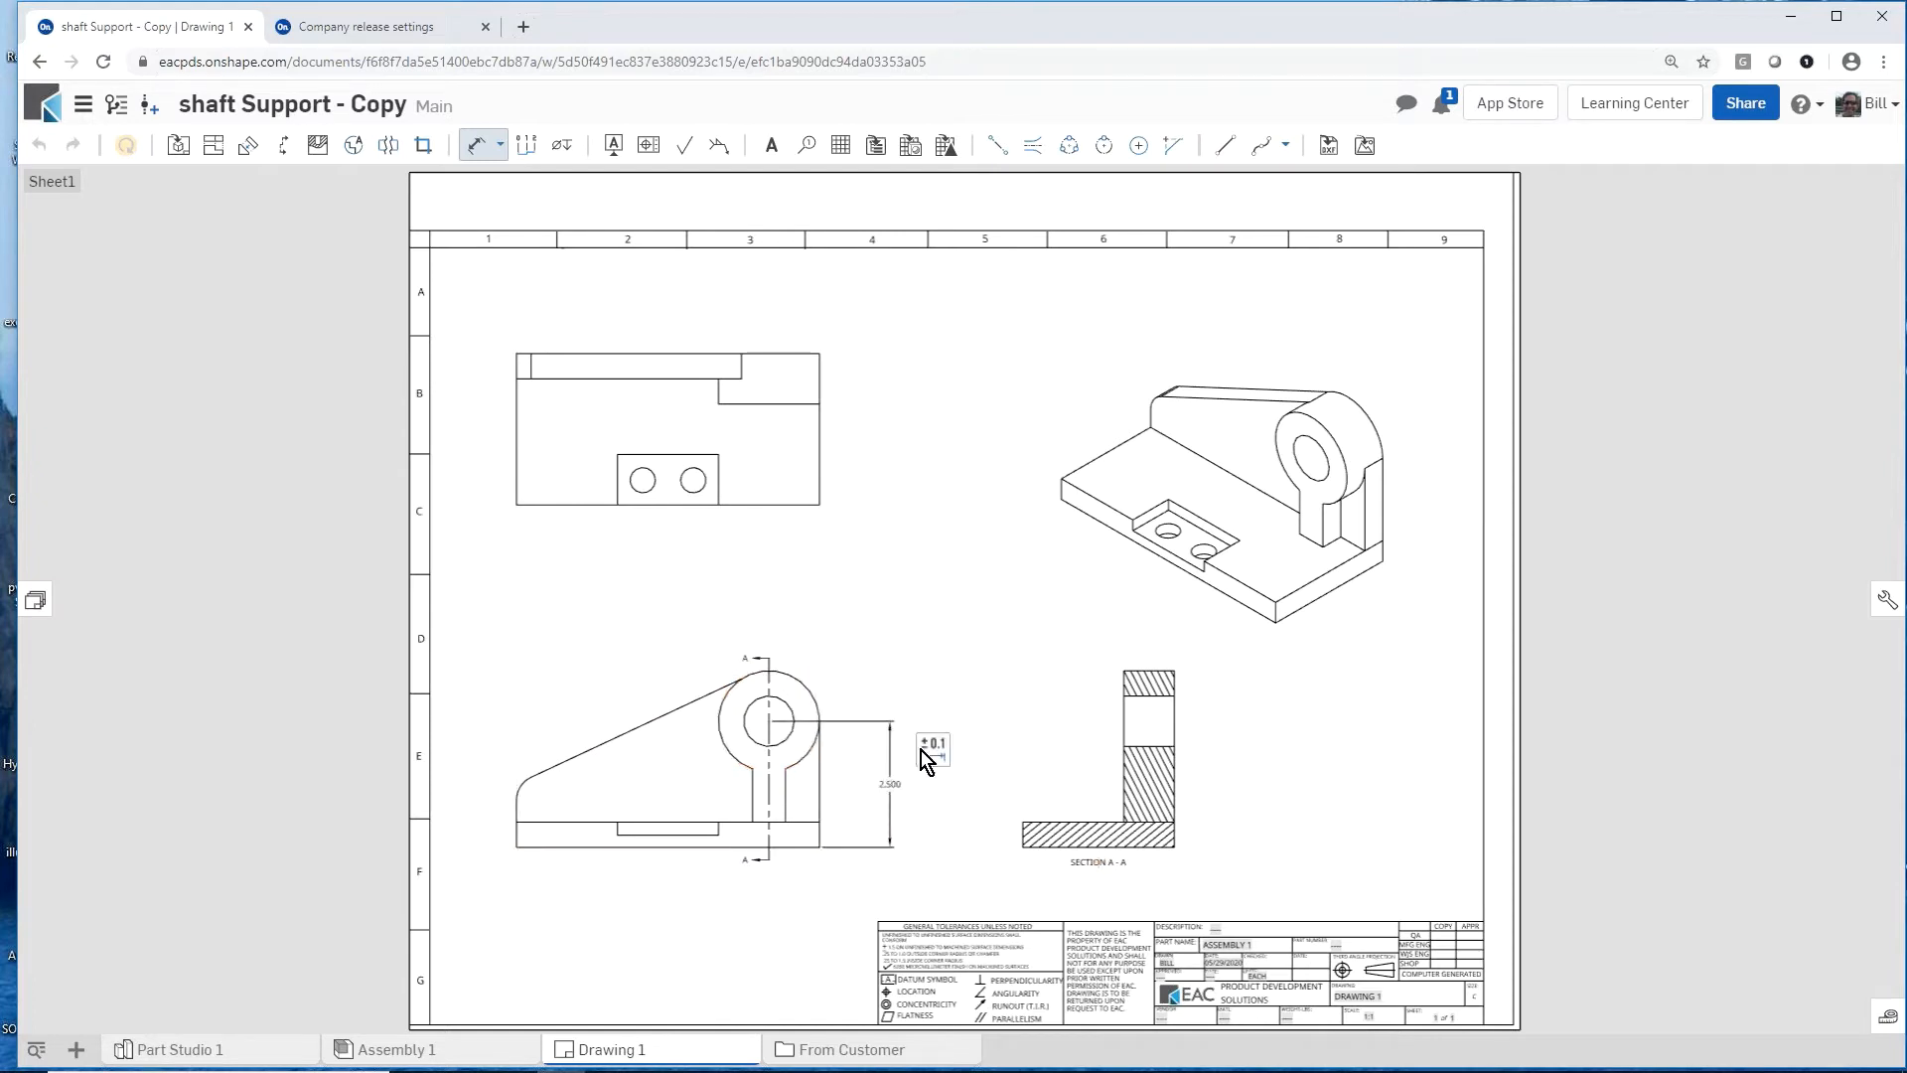
Step: Give the hole-centre height dimension a symmetrical tolerance of ±.050
{"action": "left_click", "coordinate": [928, 750]}
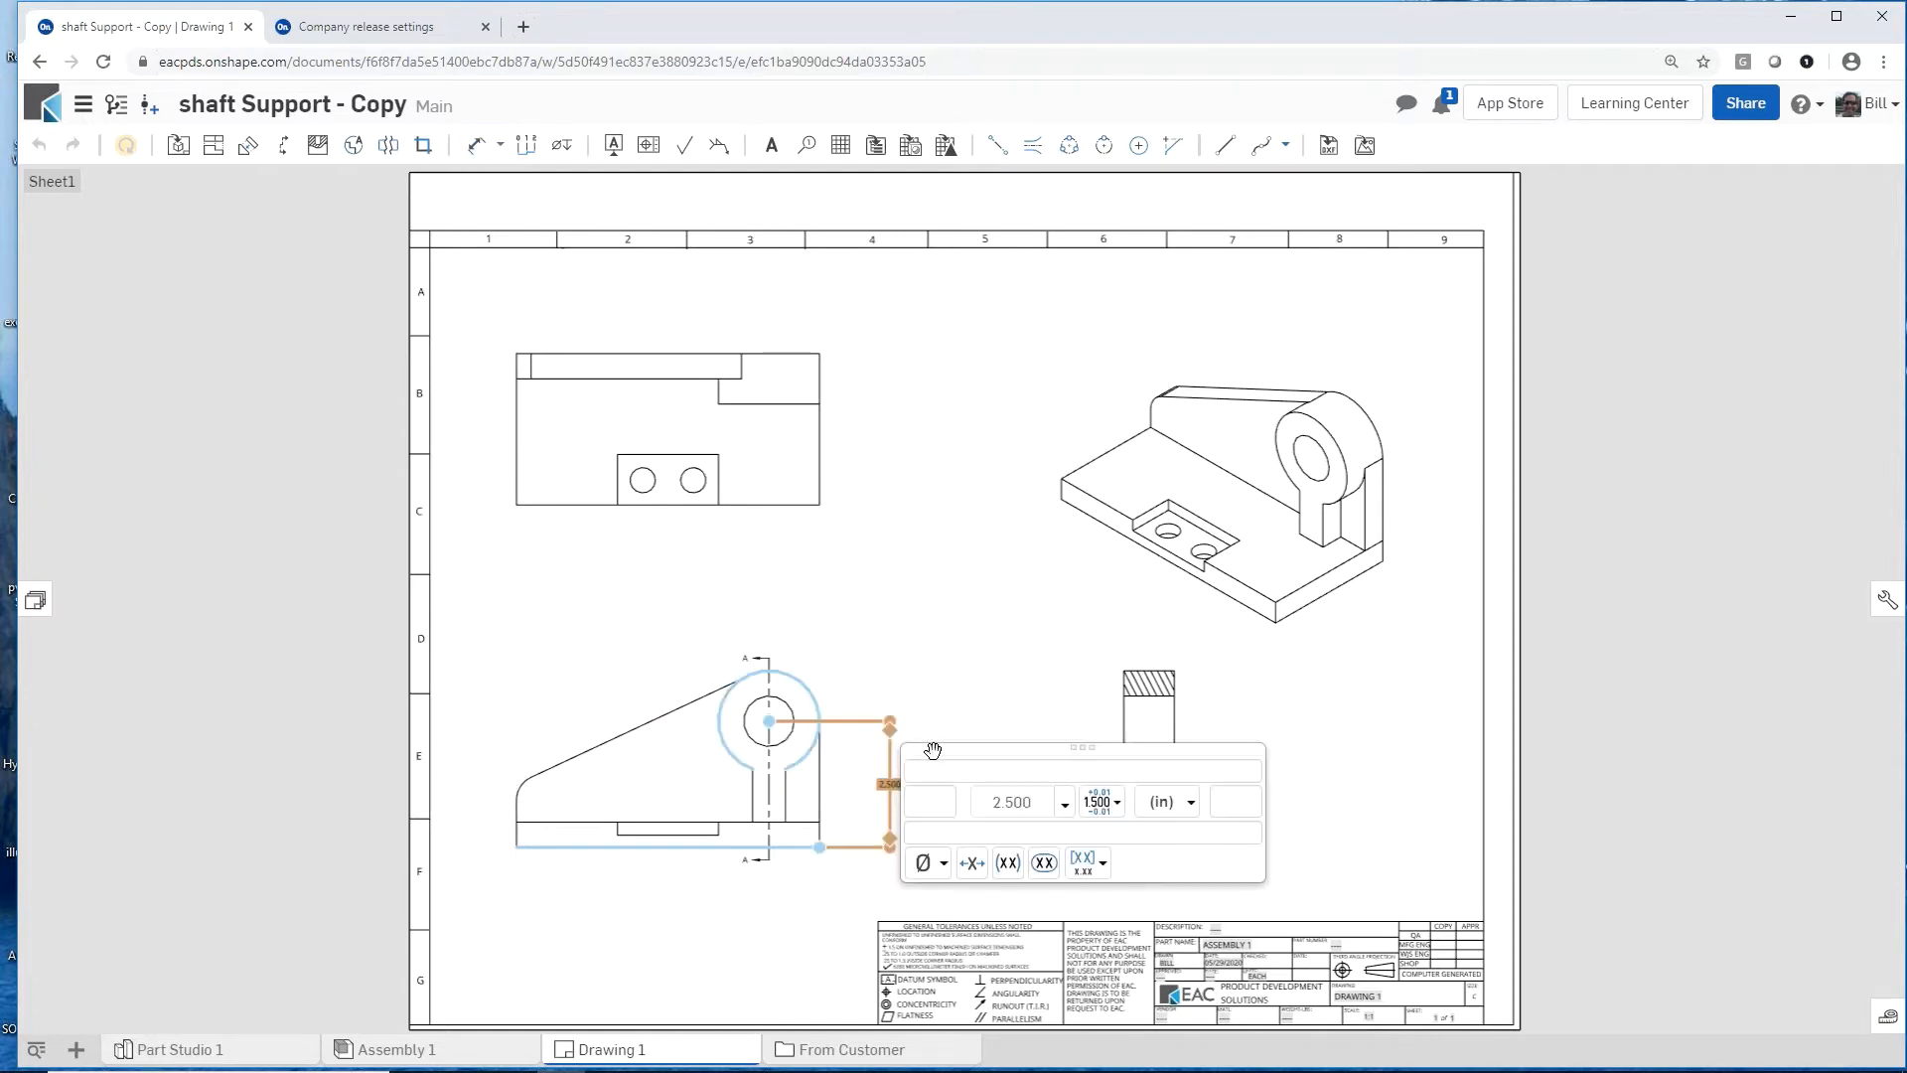
{"action": "left_click", "coordinate": [1115, 805]}
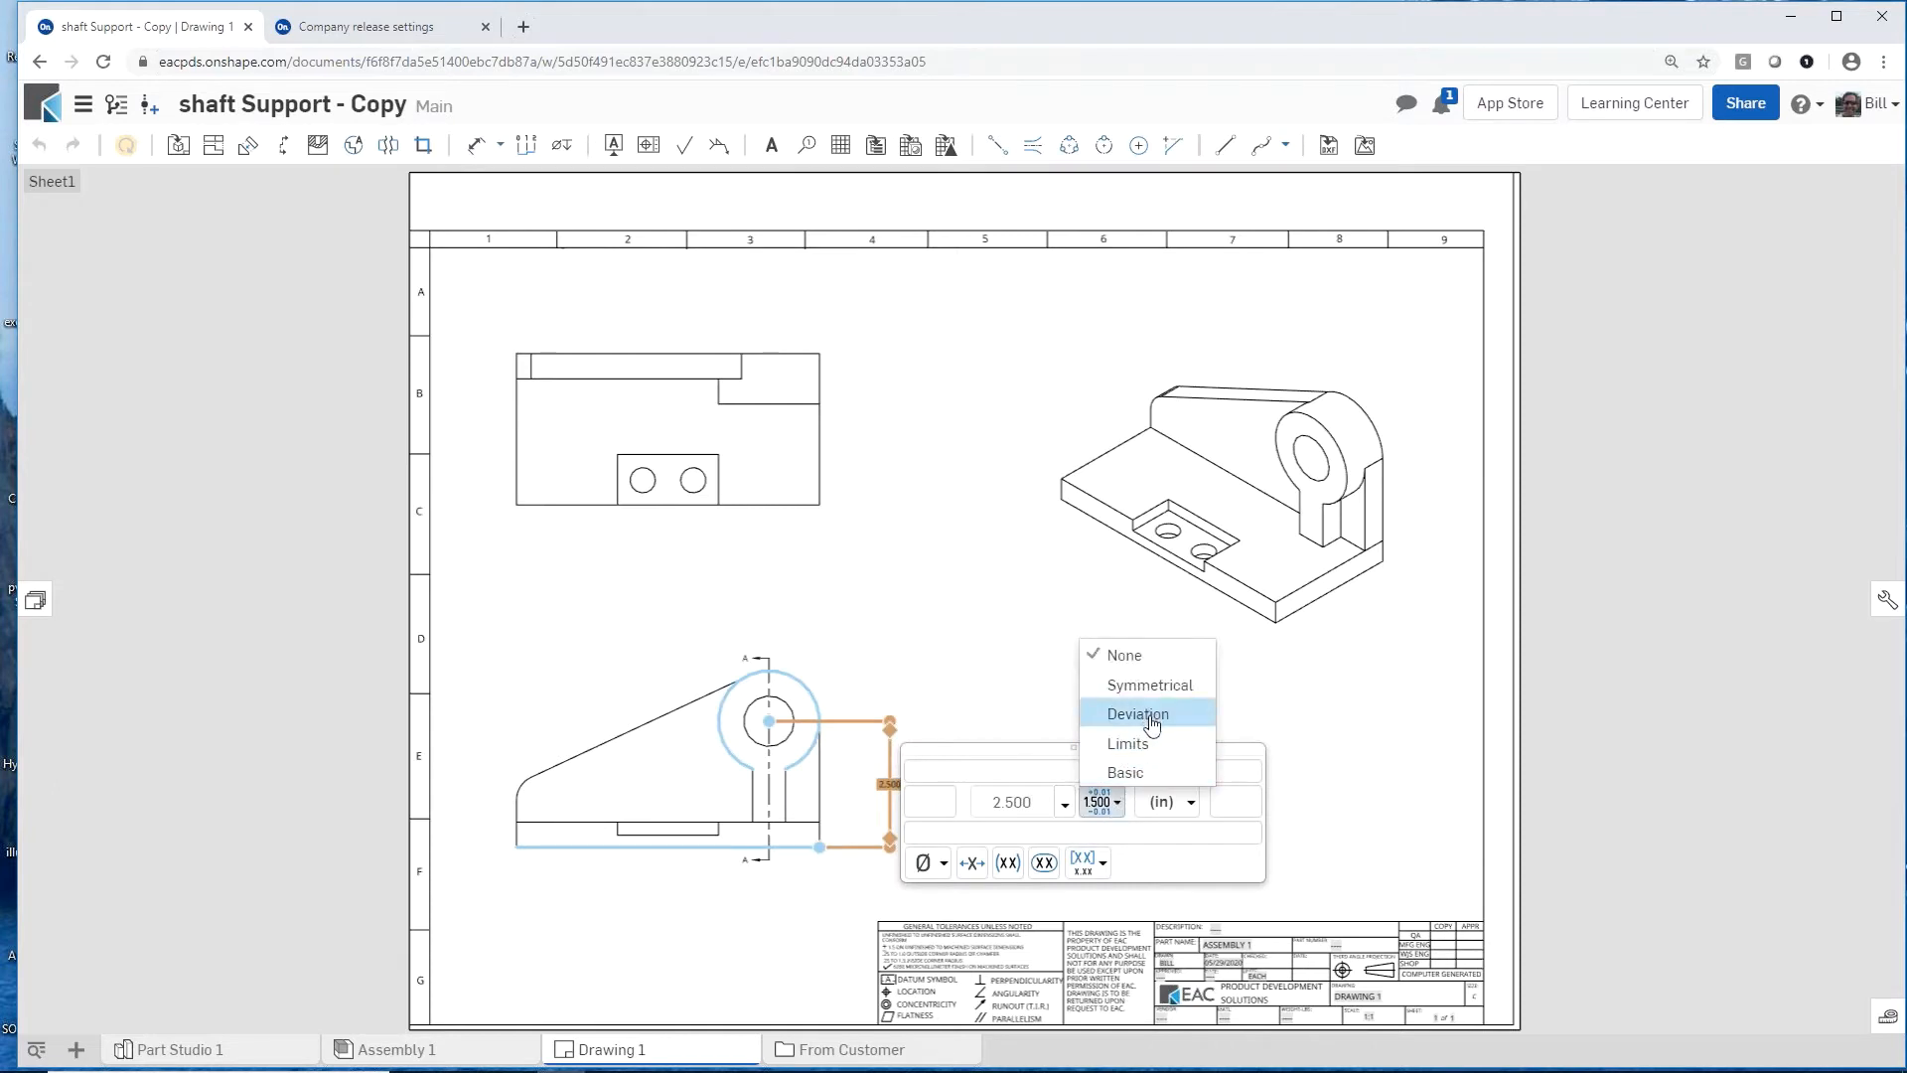
{"action": "left_click", "coordinate": [1152, 686]}
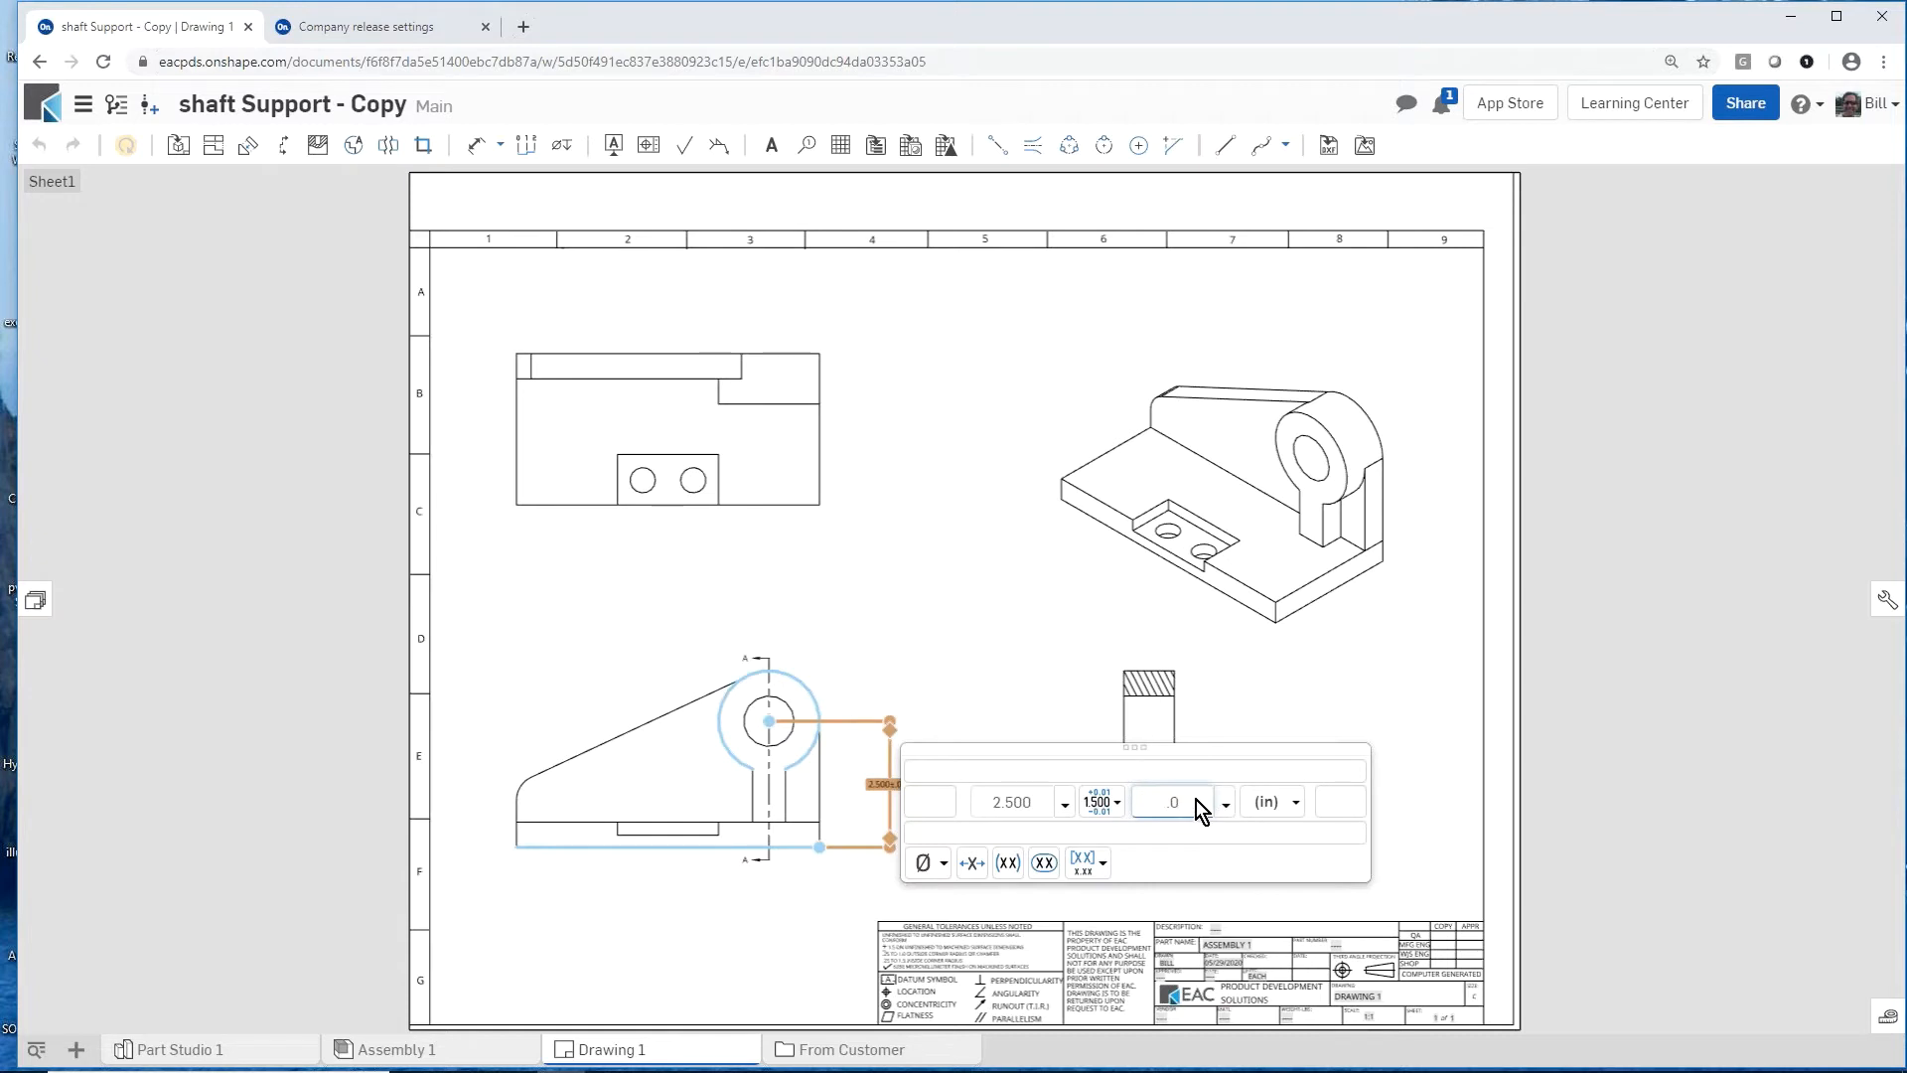
{"action": "type", "text": "50"}
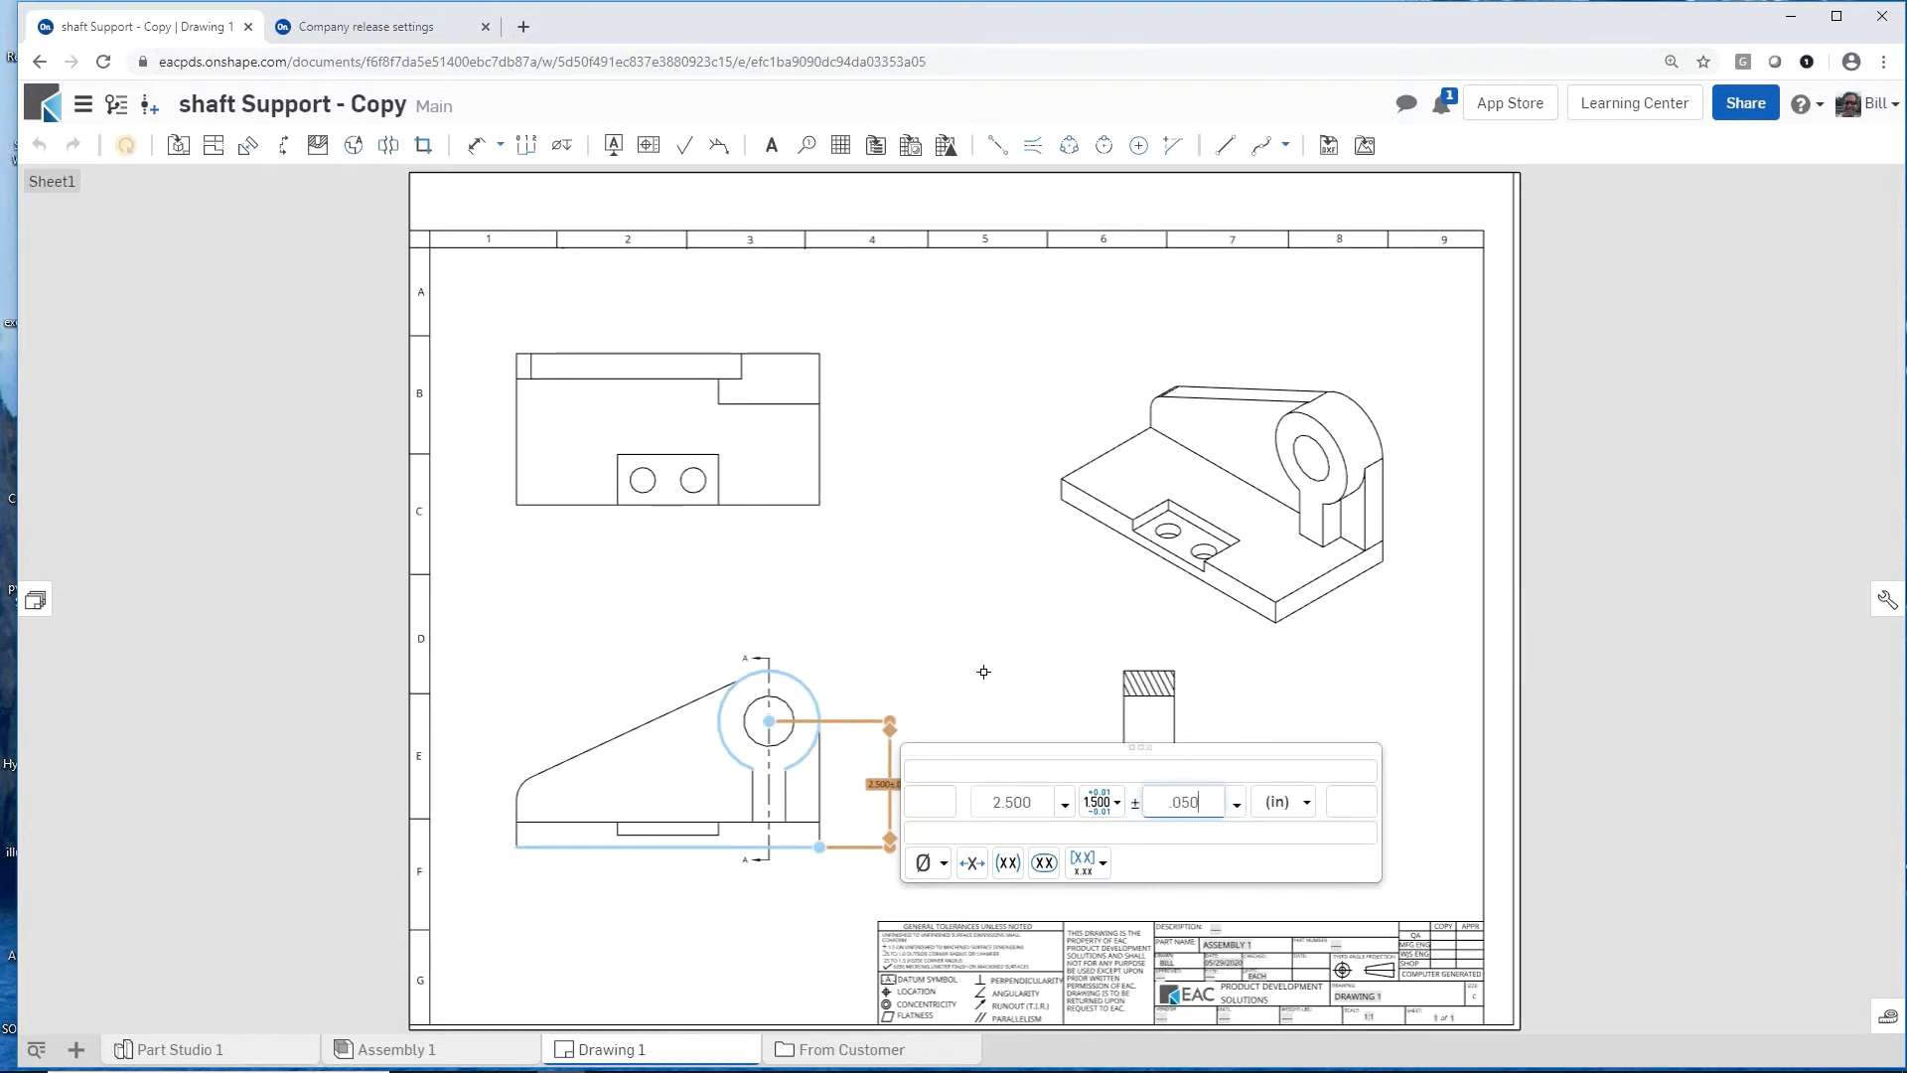
{"action": "left_click", "coordinate": [984, 672]}
{"action": "scroll", "coordinate": [874, 818], "scroll_direction": "up", "scroll_amount": 5}
{"action": "scroll", "coordinate": [874, 818], "scroll_direction": "up", "scroll_amount": 1}
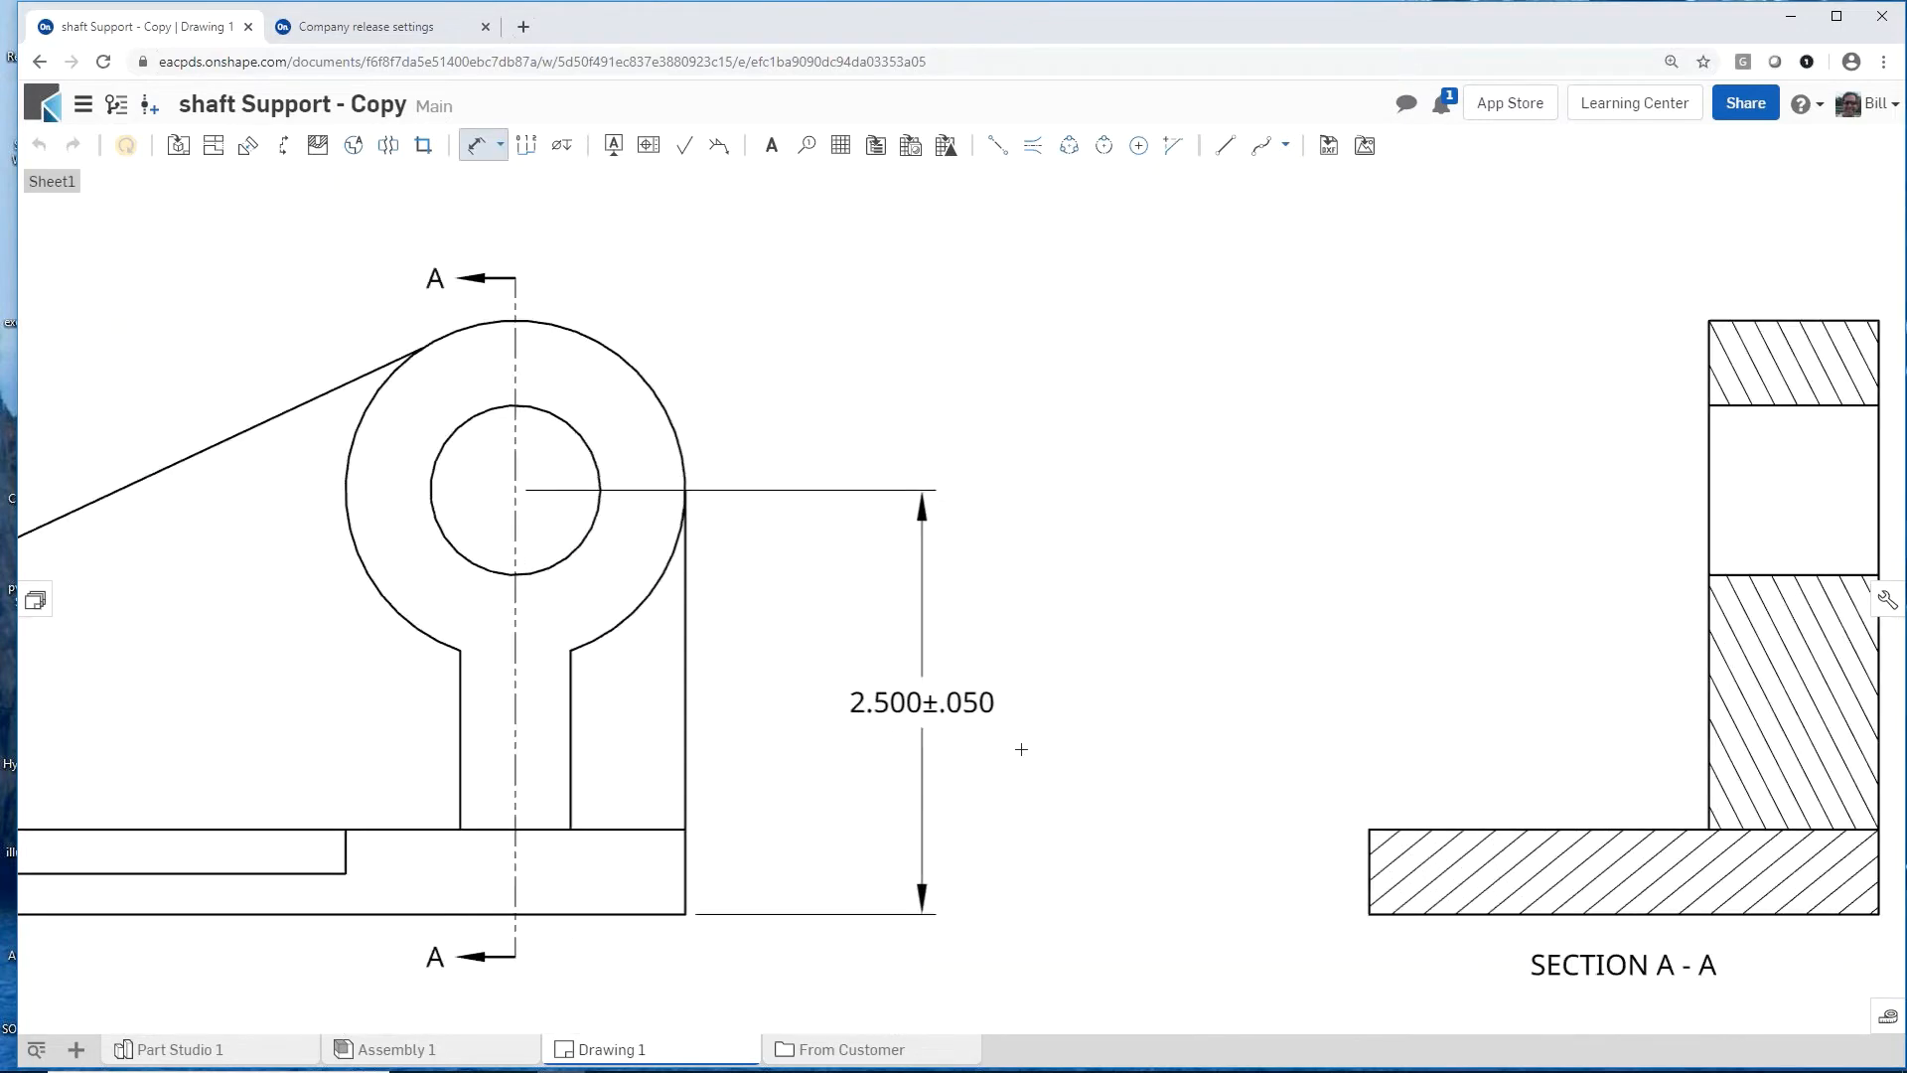
Step: Dimension the boss's outer arc above and right of the front view, toggling it to a diameter and back to a radius
{"action": "scroll", "coordinate": [1022, 749], "scroll_direction": "down", "scroll_amount": 1}
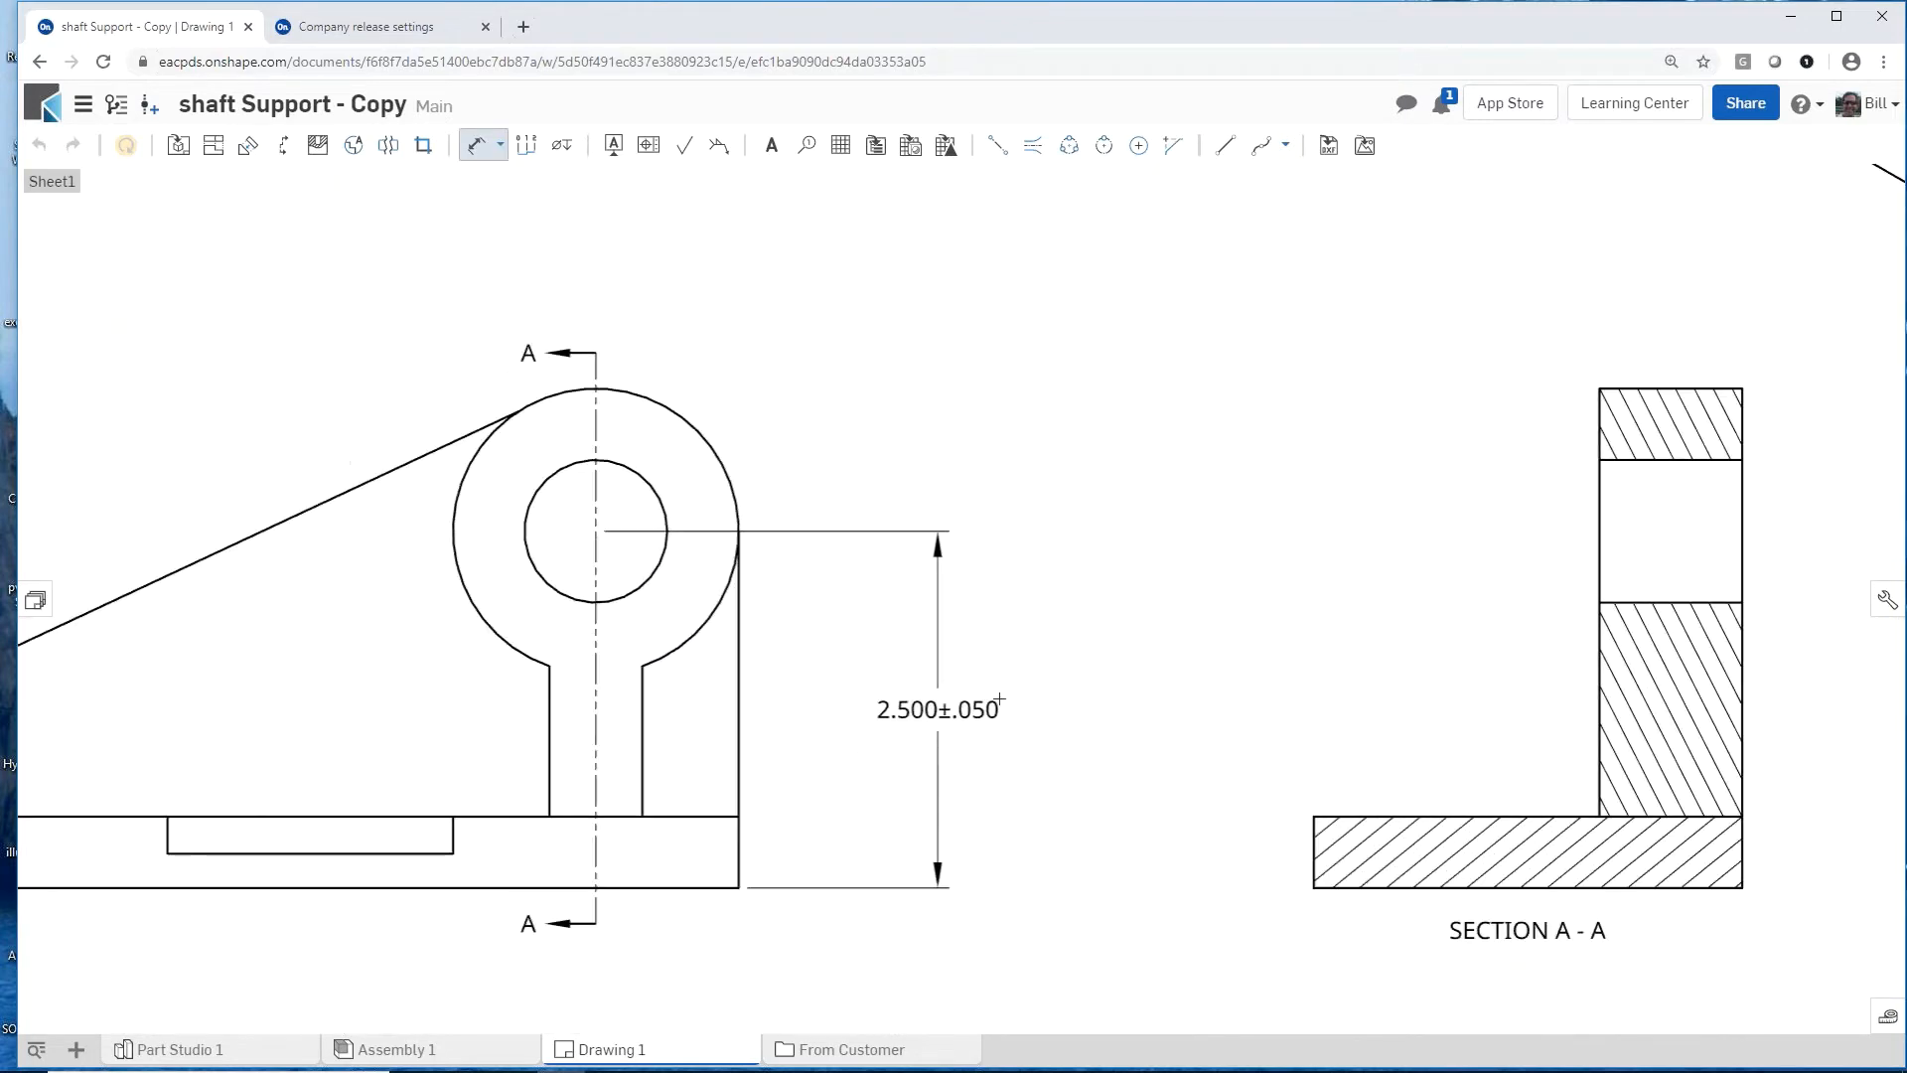
{"action": "left_click", "coordinate": [686, 423]}
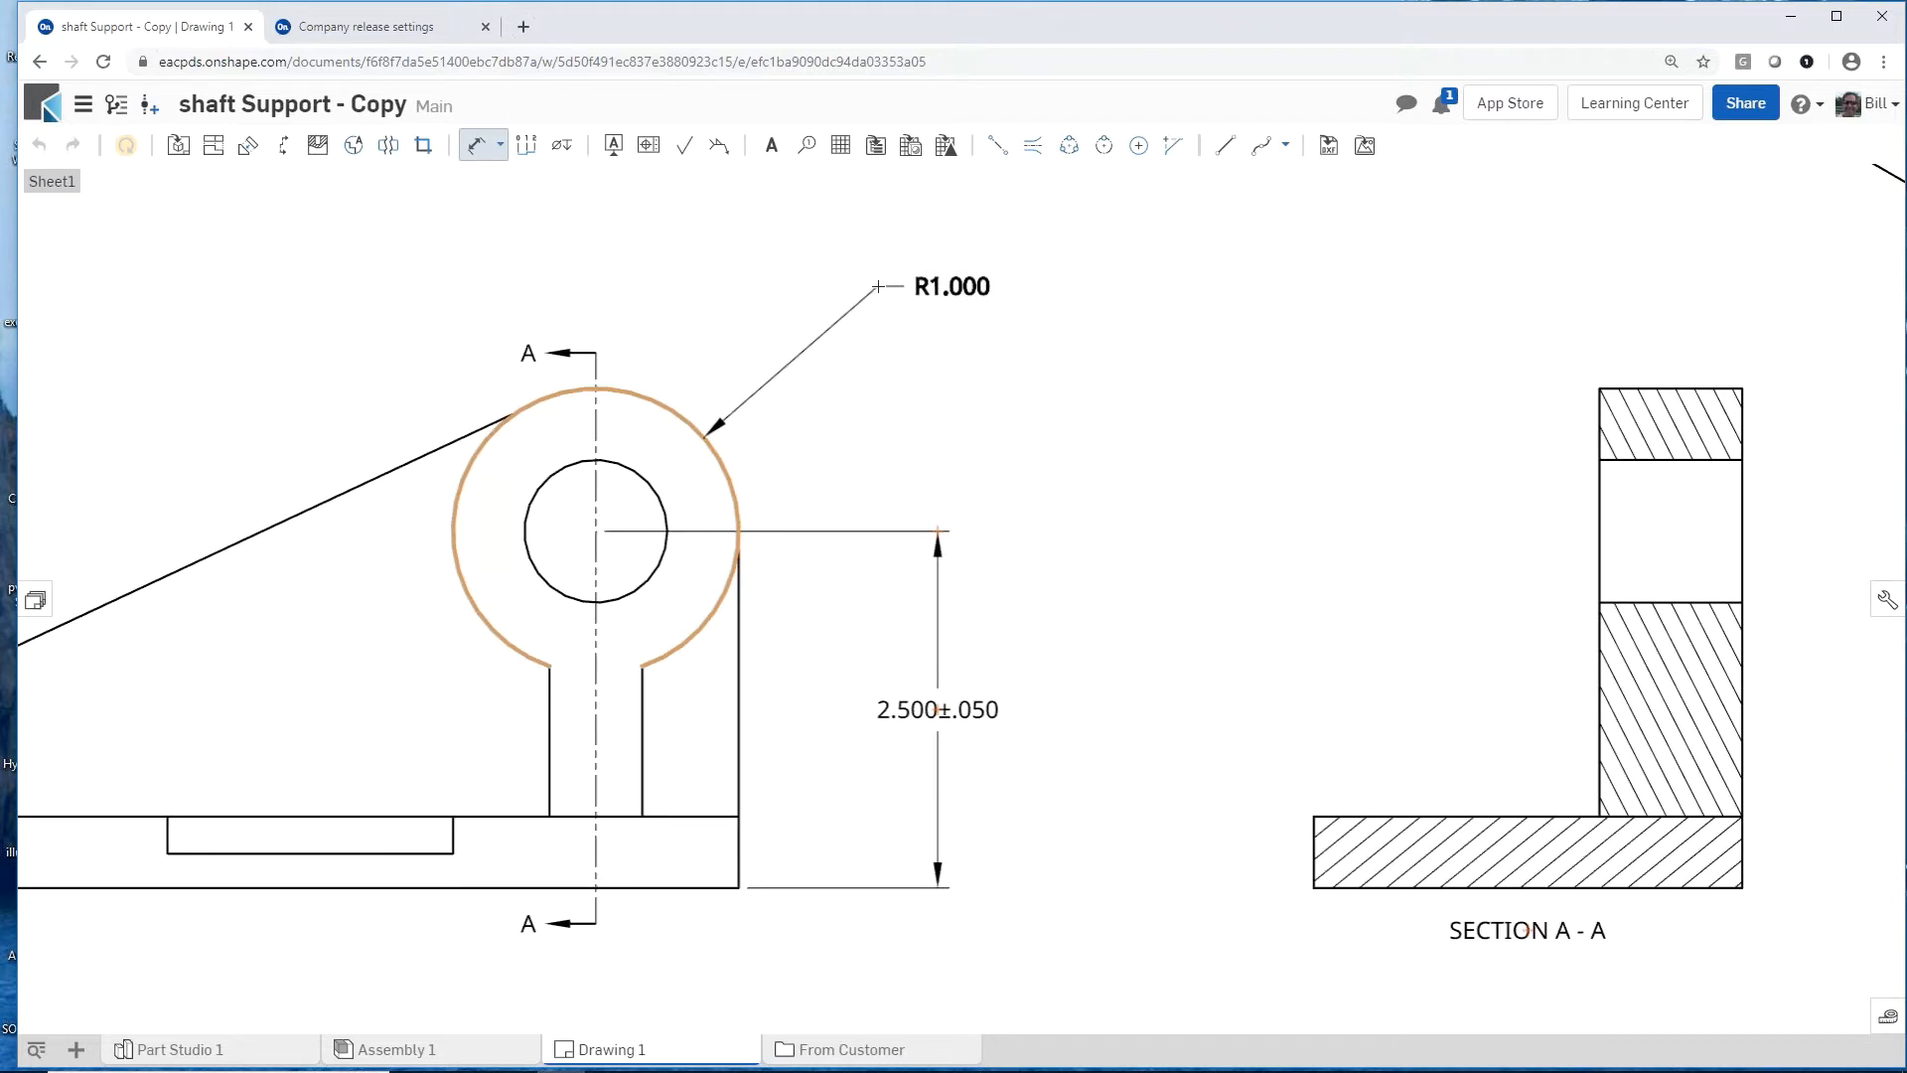
{"action": "left_click", "coordinate": [878, 286]}
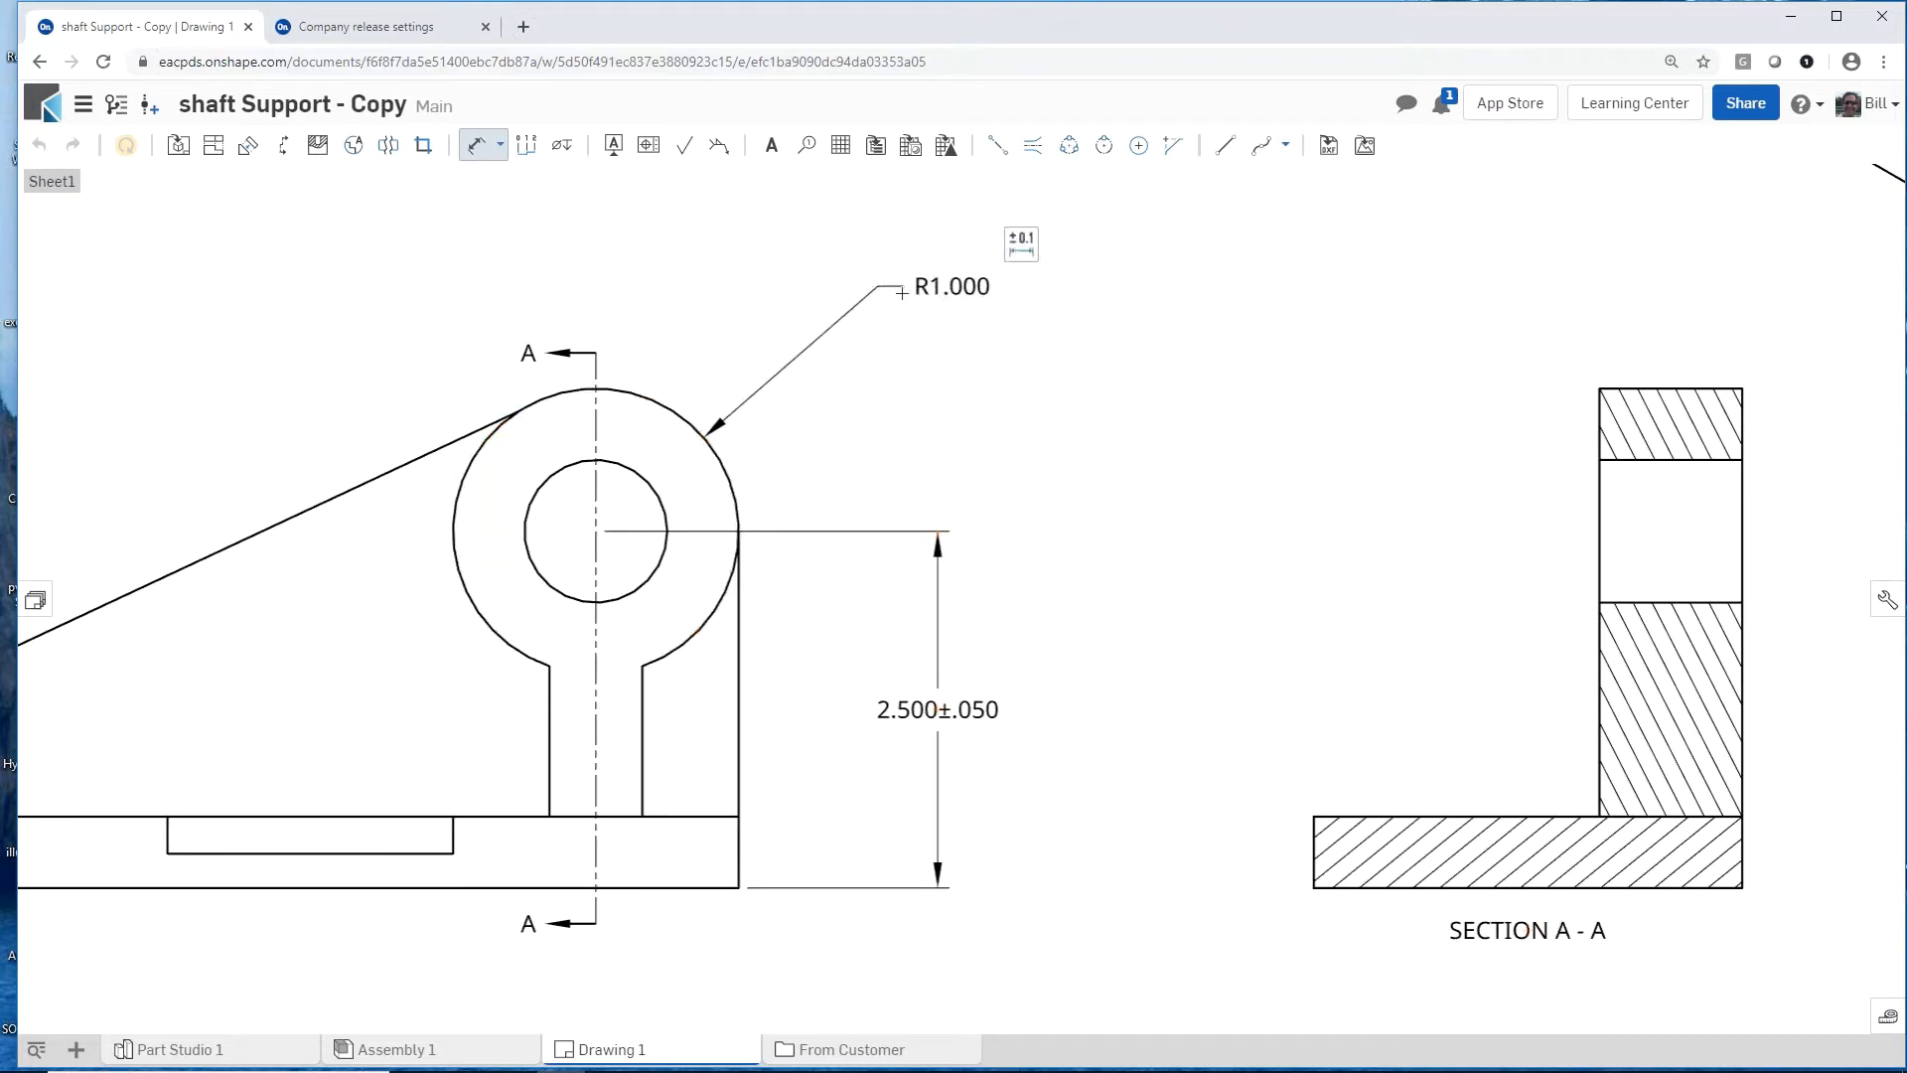
{"action": "left_click", "coordinate": [1036, 239]}
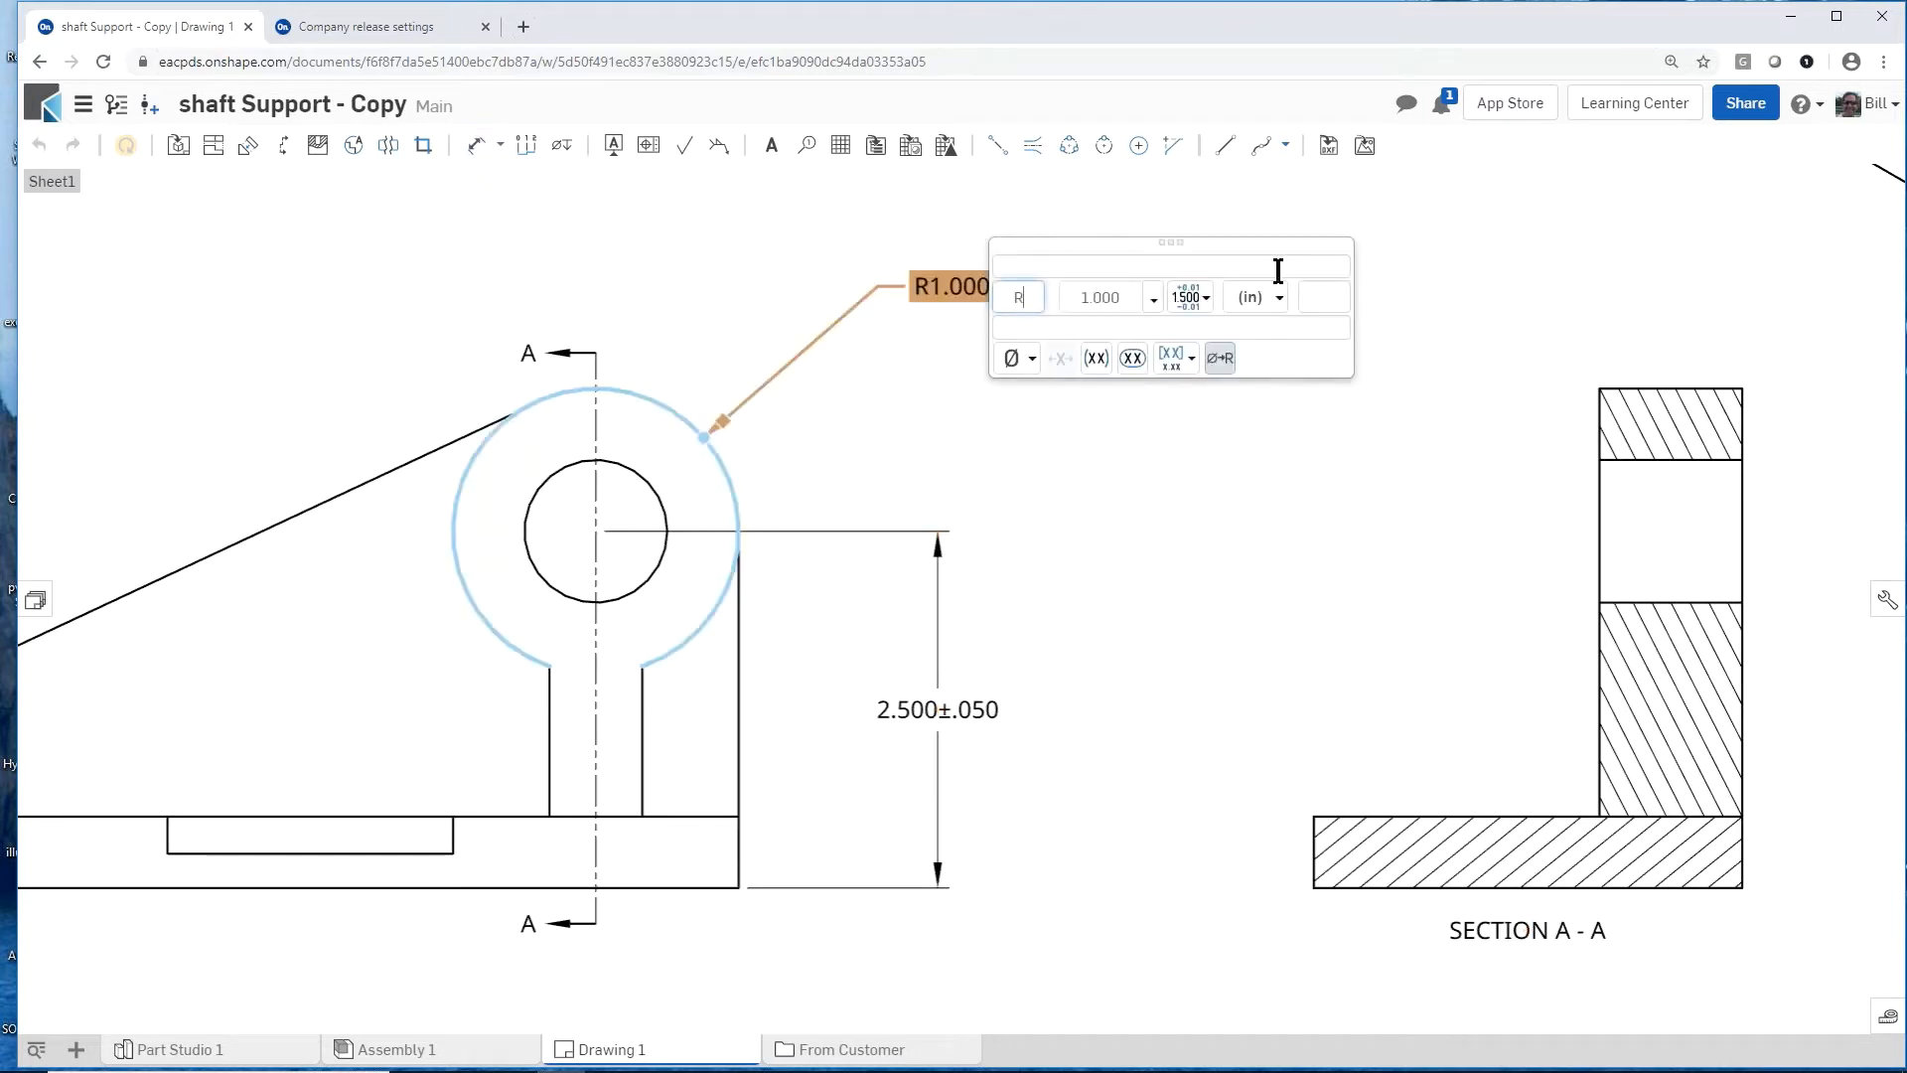
{"action": "left_click", "coordinate": [1228, 359]}
{"action": "left_click", "coordinate": [1225, 360]}
{"action": "left_click", "coordinate": [1340, 514]}
{"action": "key", "text": "f"}
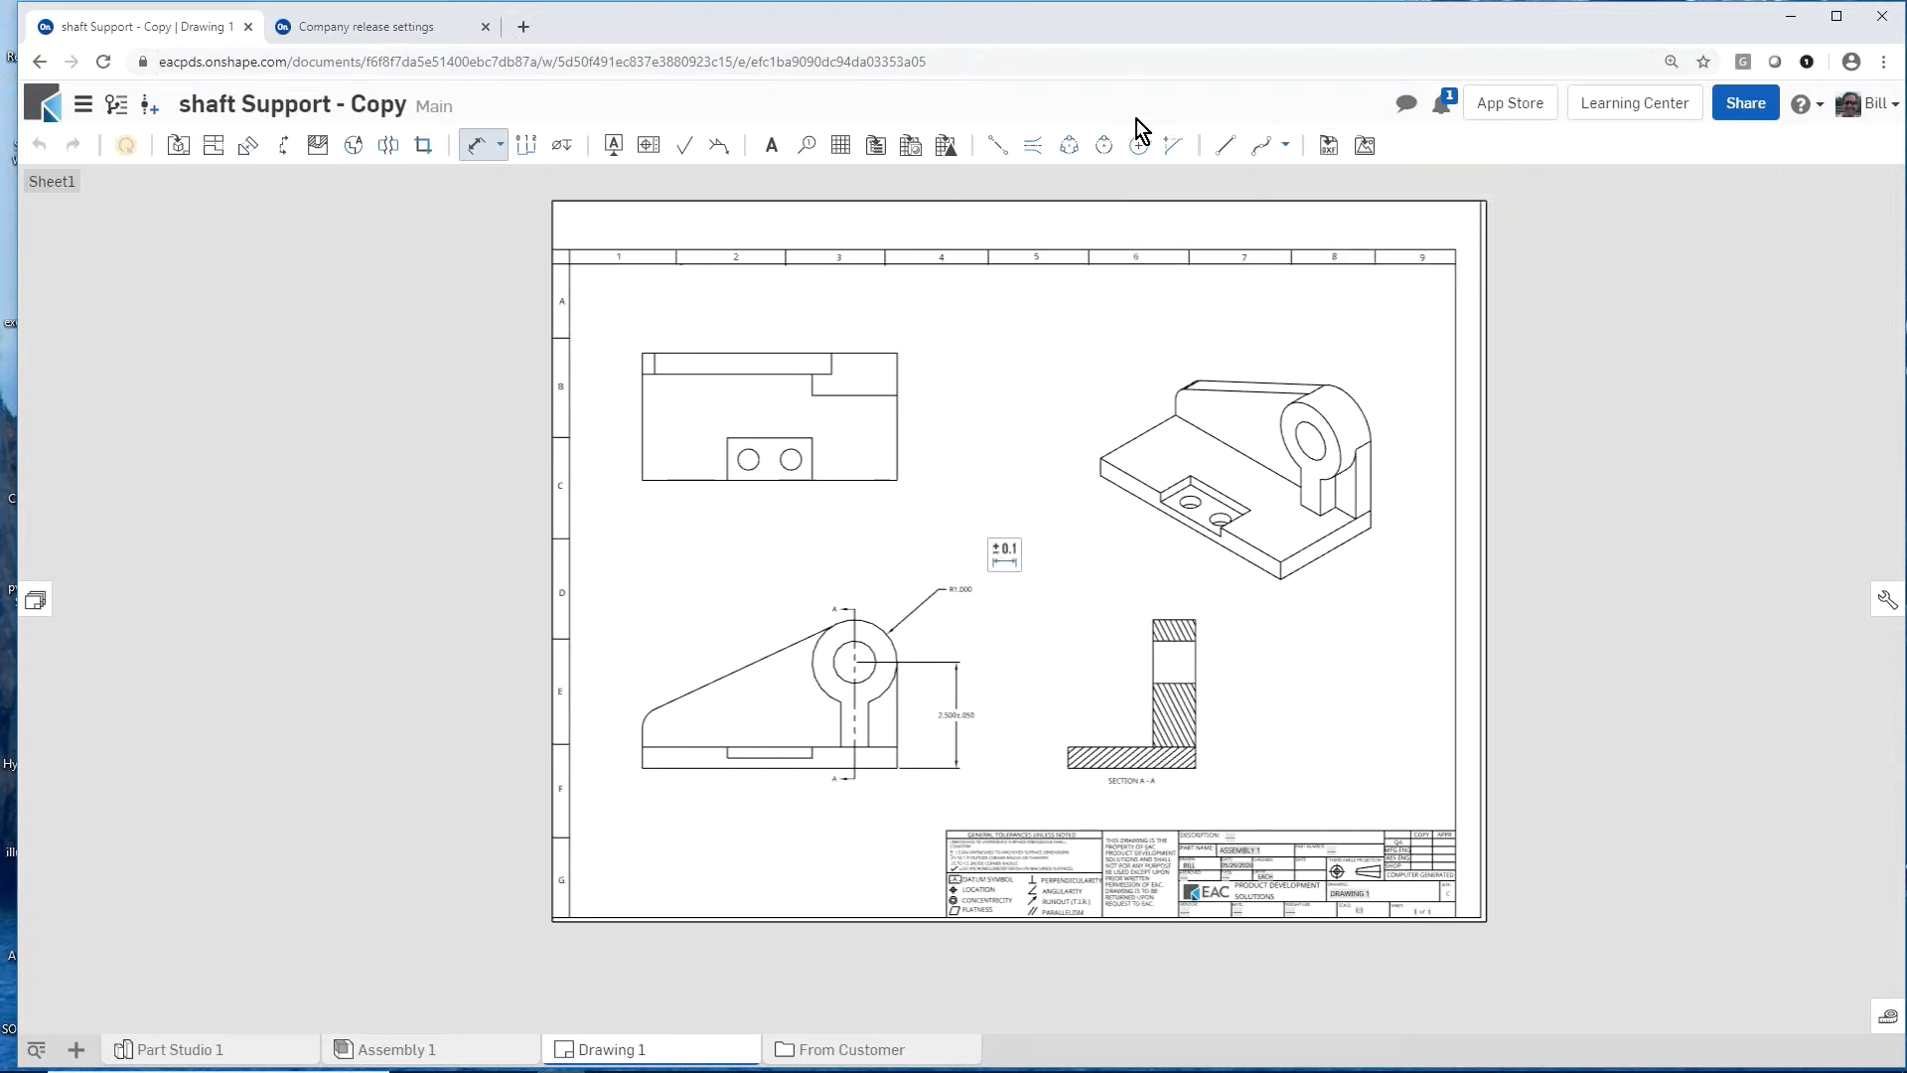
Step: Place a revision table in the sheet's upper-right border corner and a flattened BOM table of Assembly 1 in the upper-left corner
{"action": "left_click", "coordinate": [945, 147]}
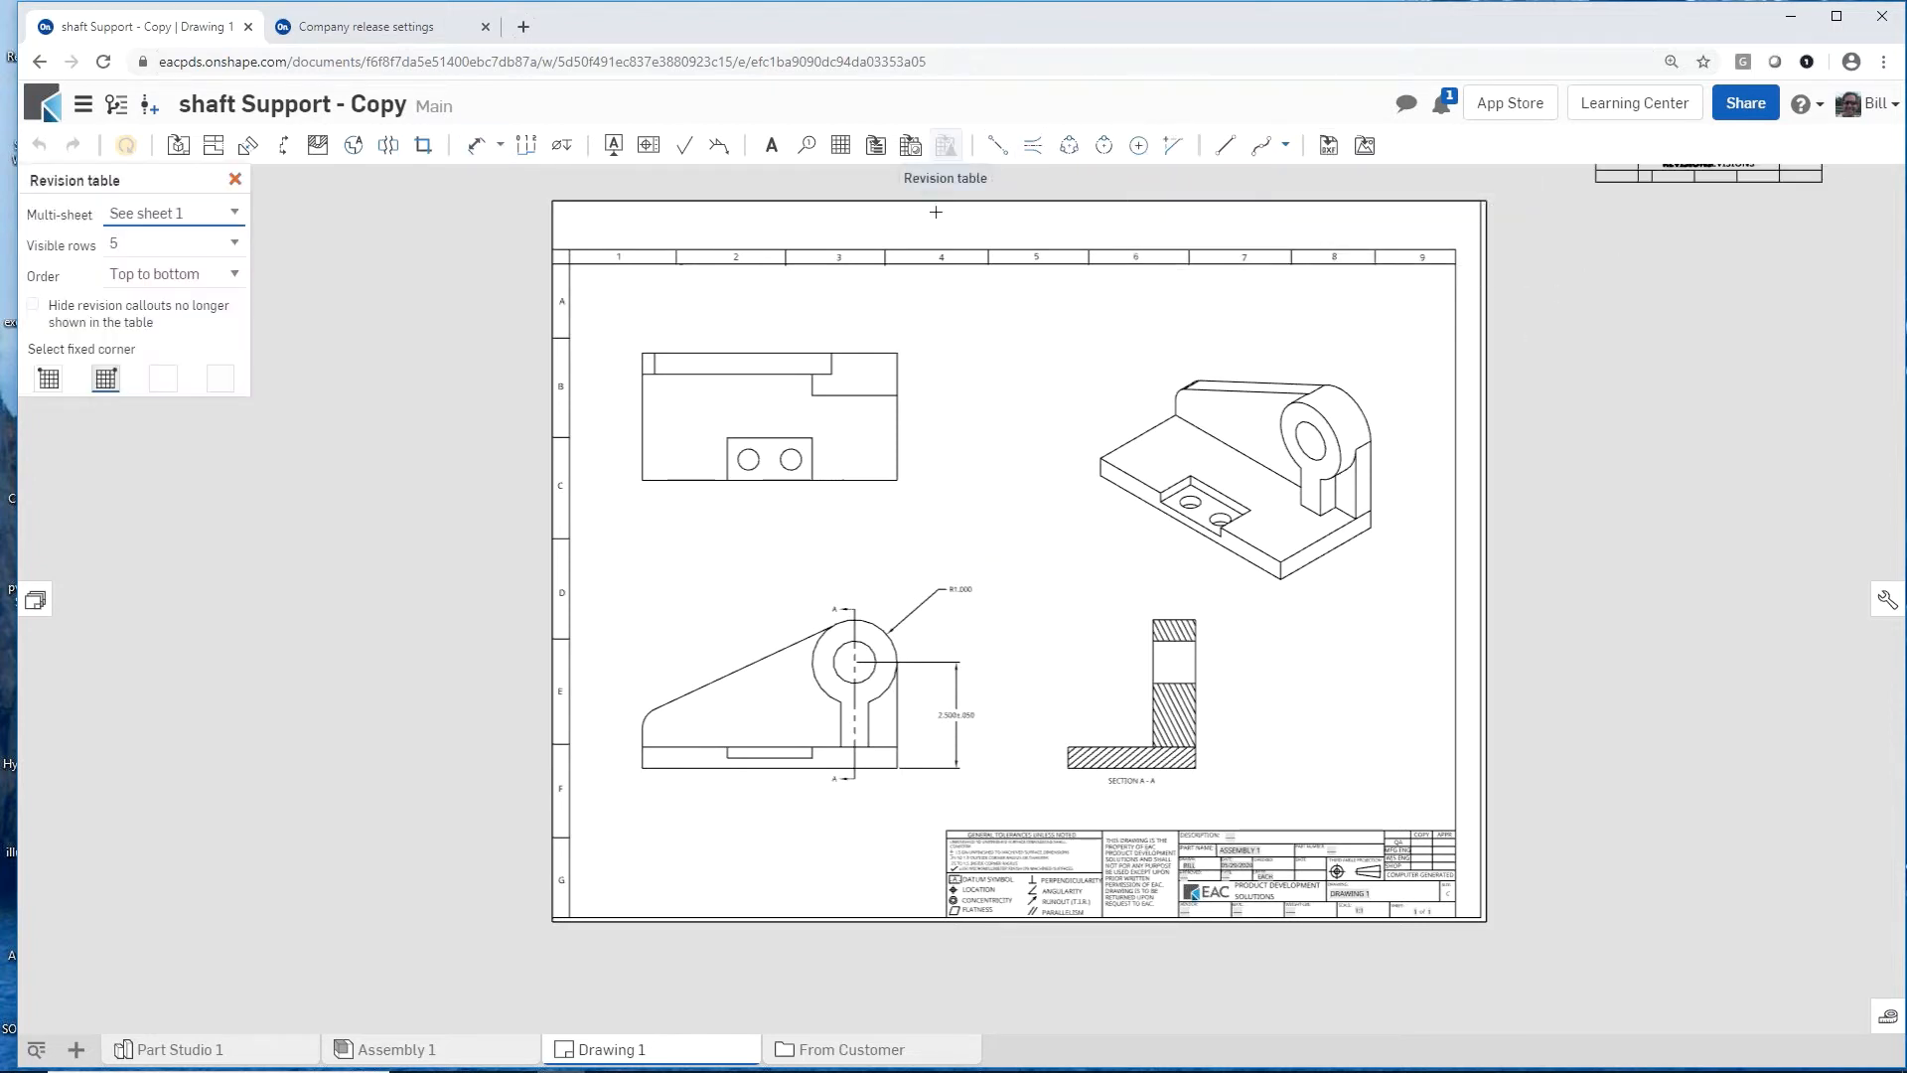
{"action": "left_click", "coordinate": [1455, 263]}
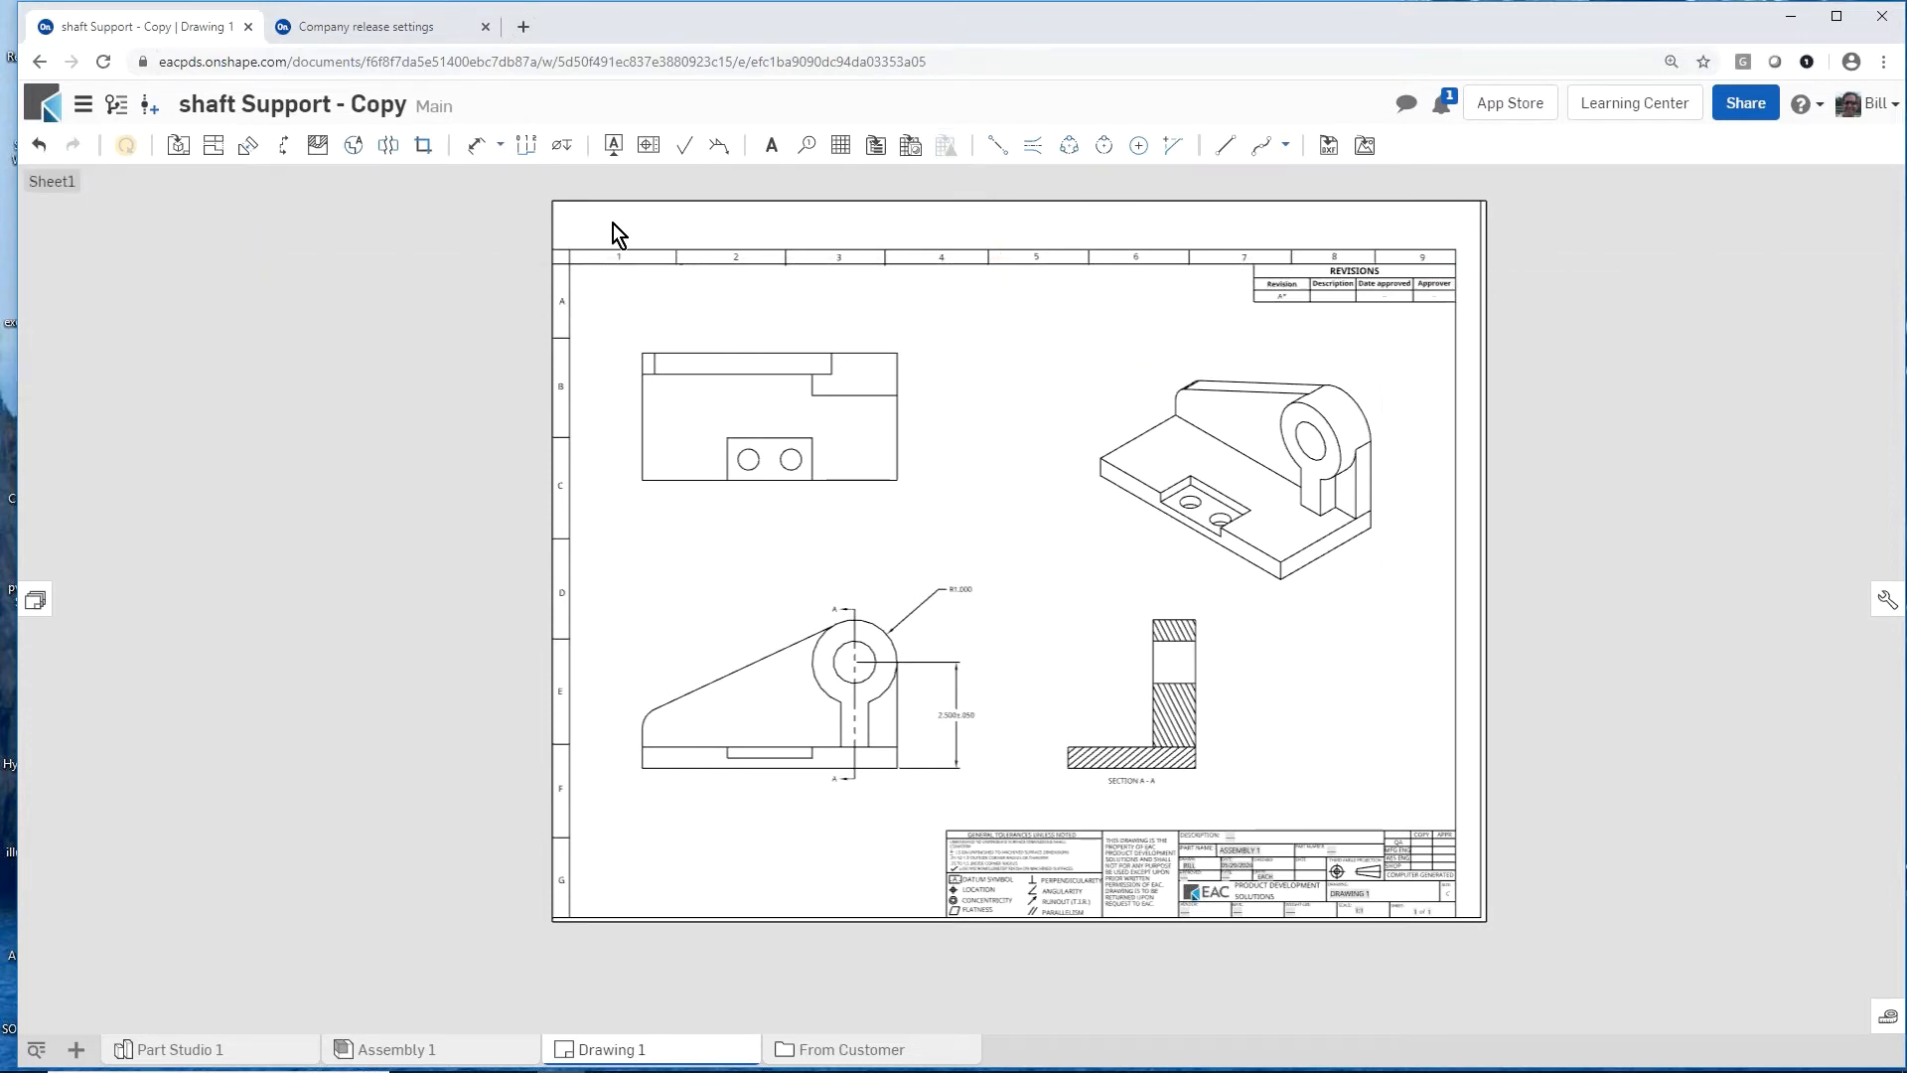
{"action": "left_click", "coordinate": [874, 146]}
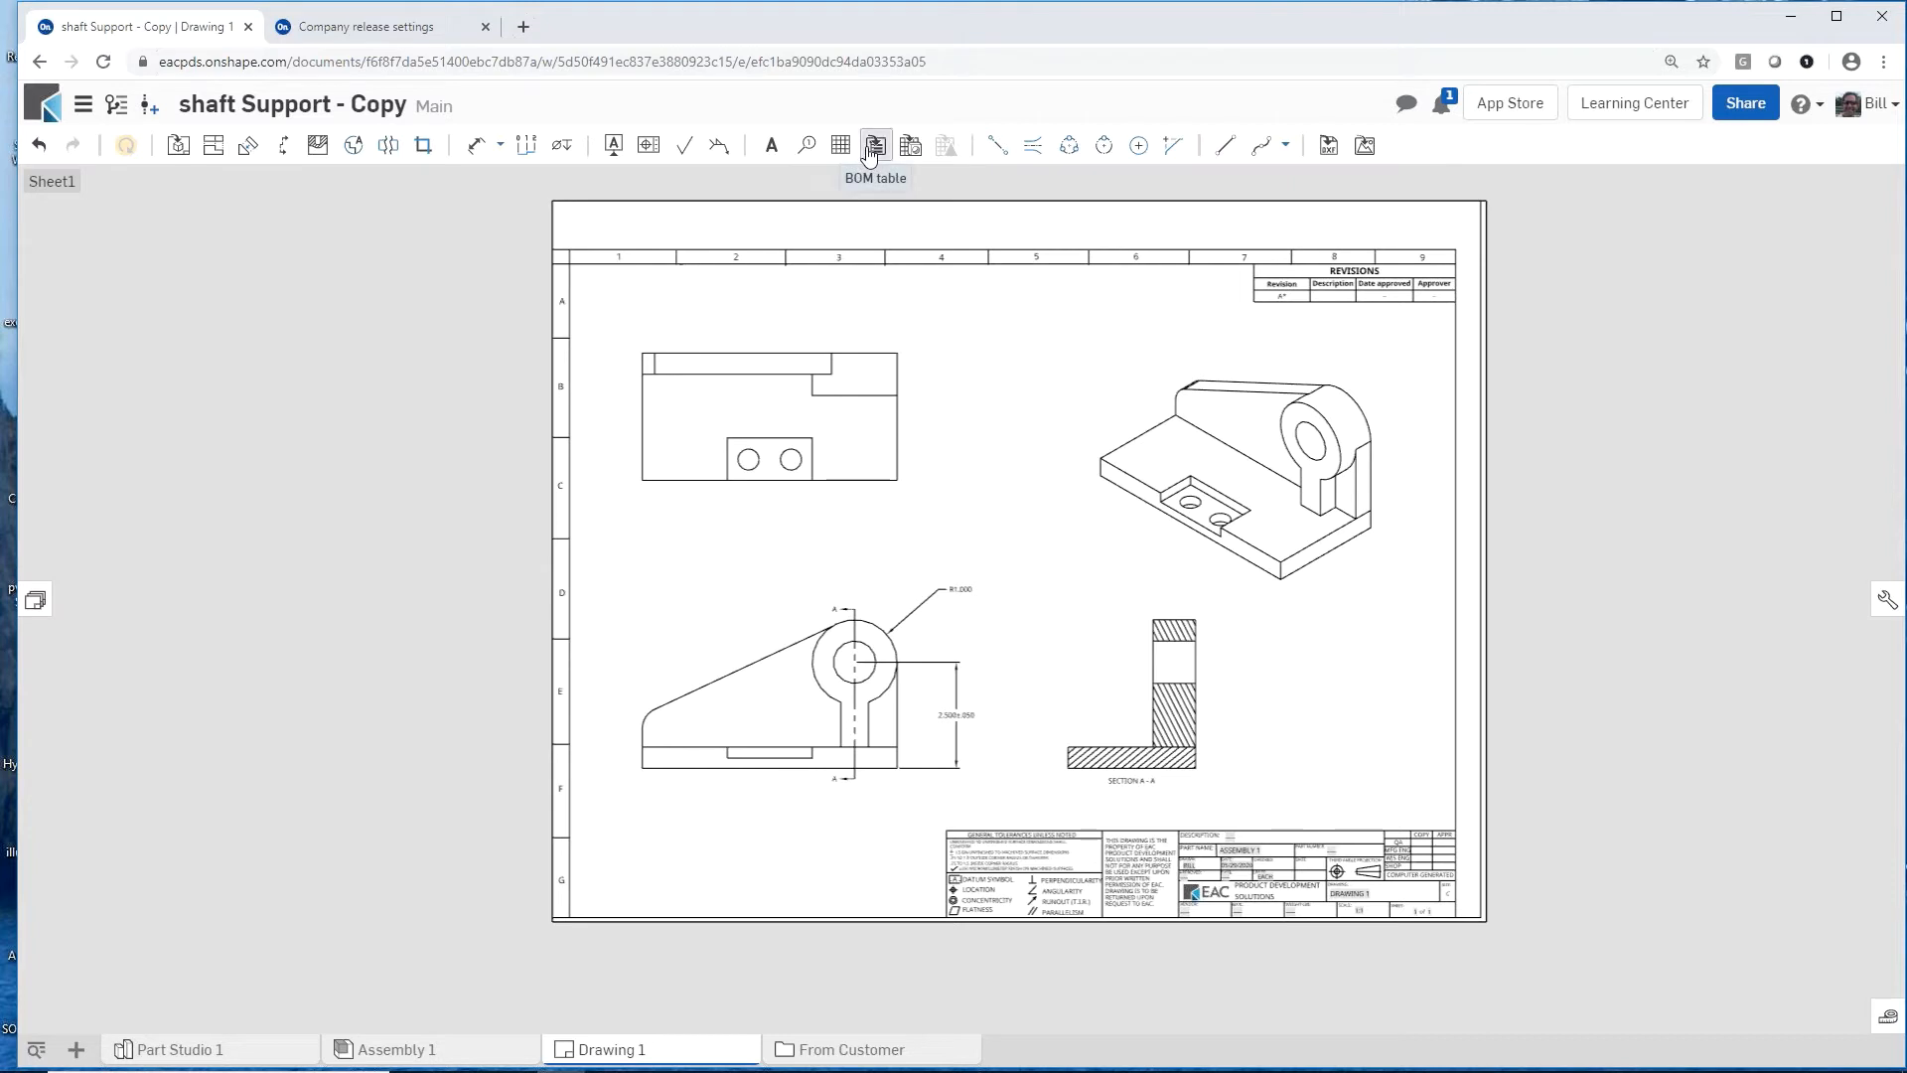
{"action": "left_click", "coordinate": [800, 266]}
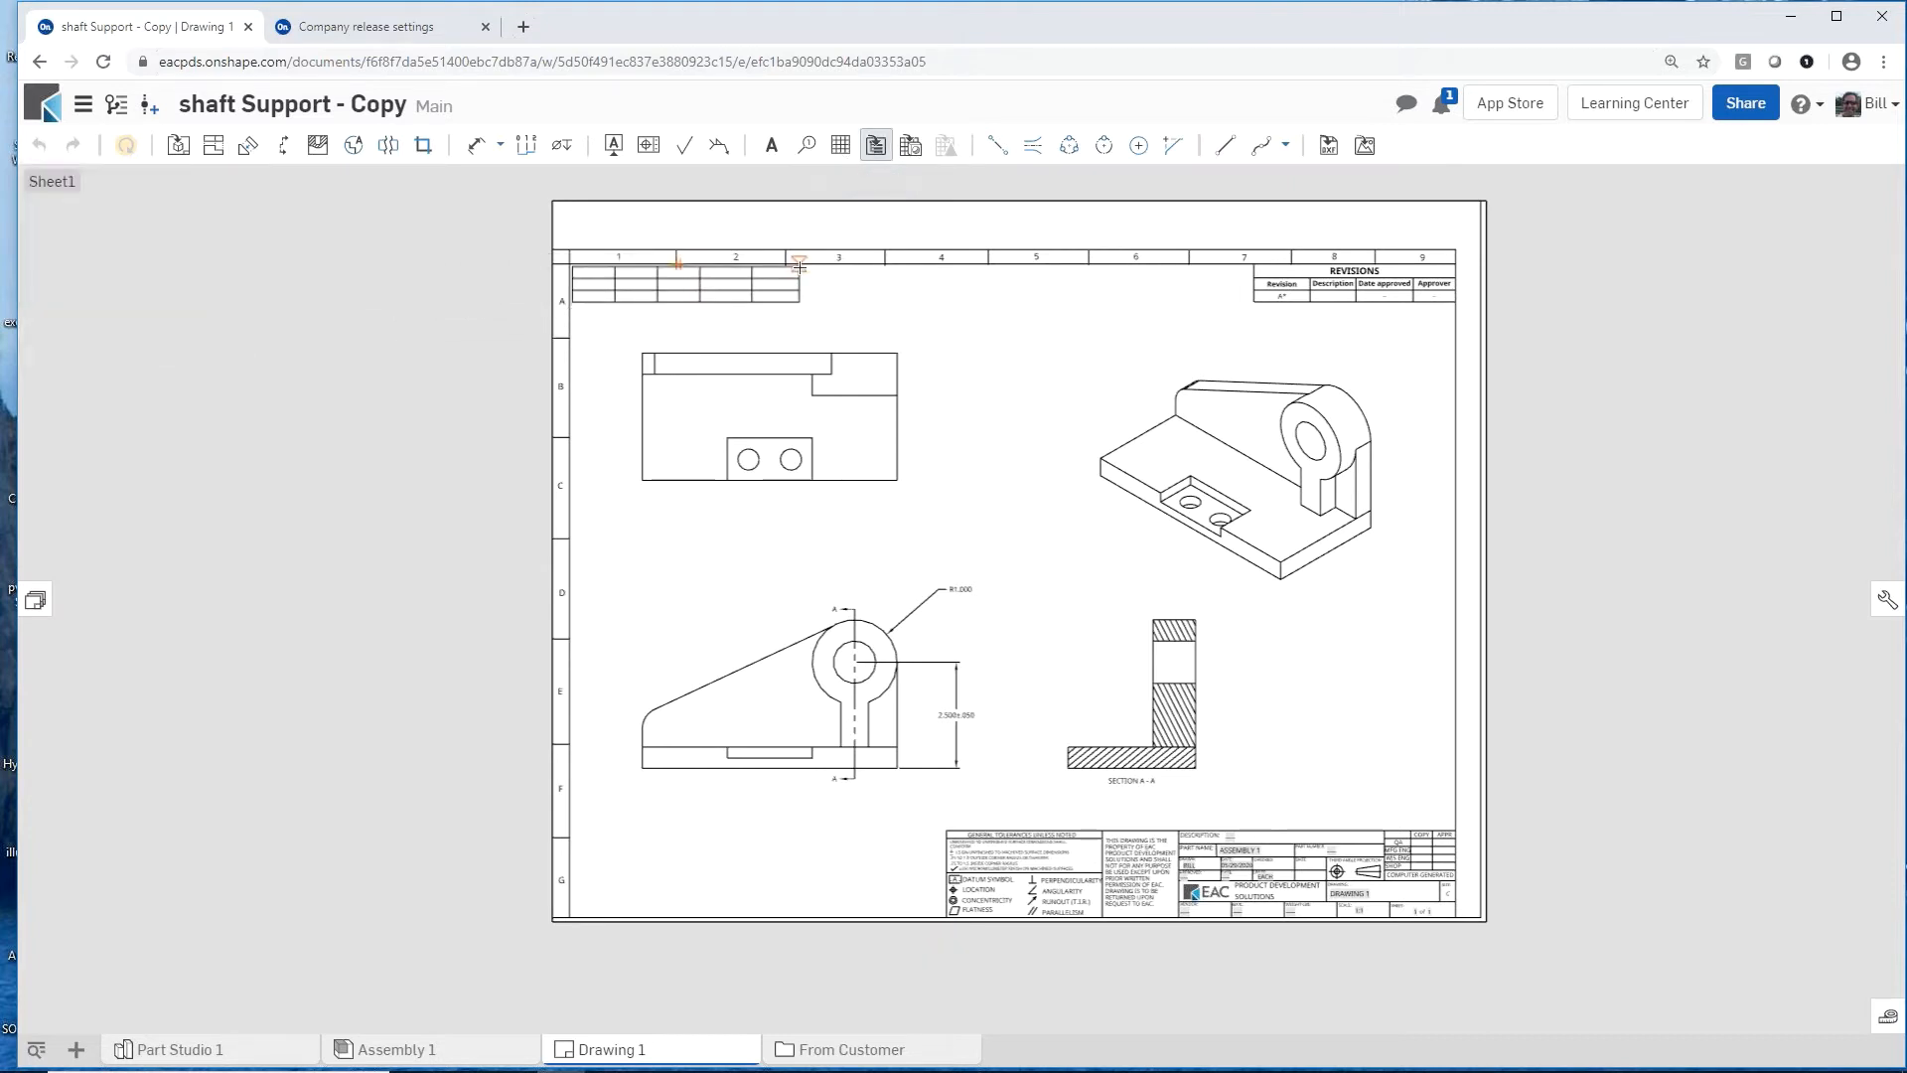
{"action": "scroll", "coordinate": [630, 319], "scroll_direction": "up", "scroll_amount": 5}
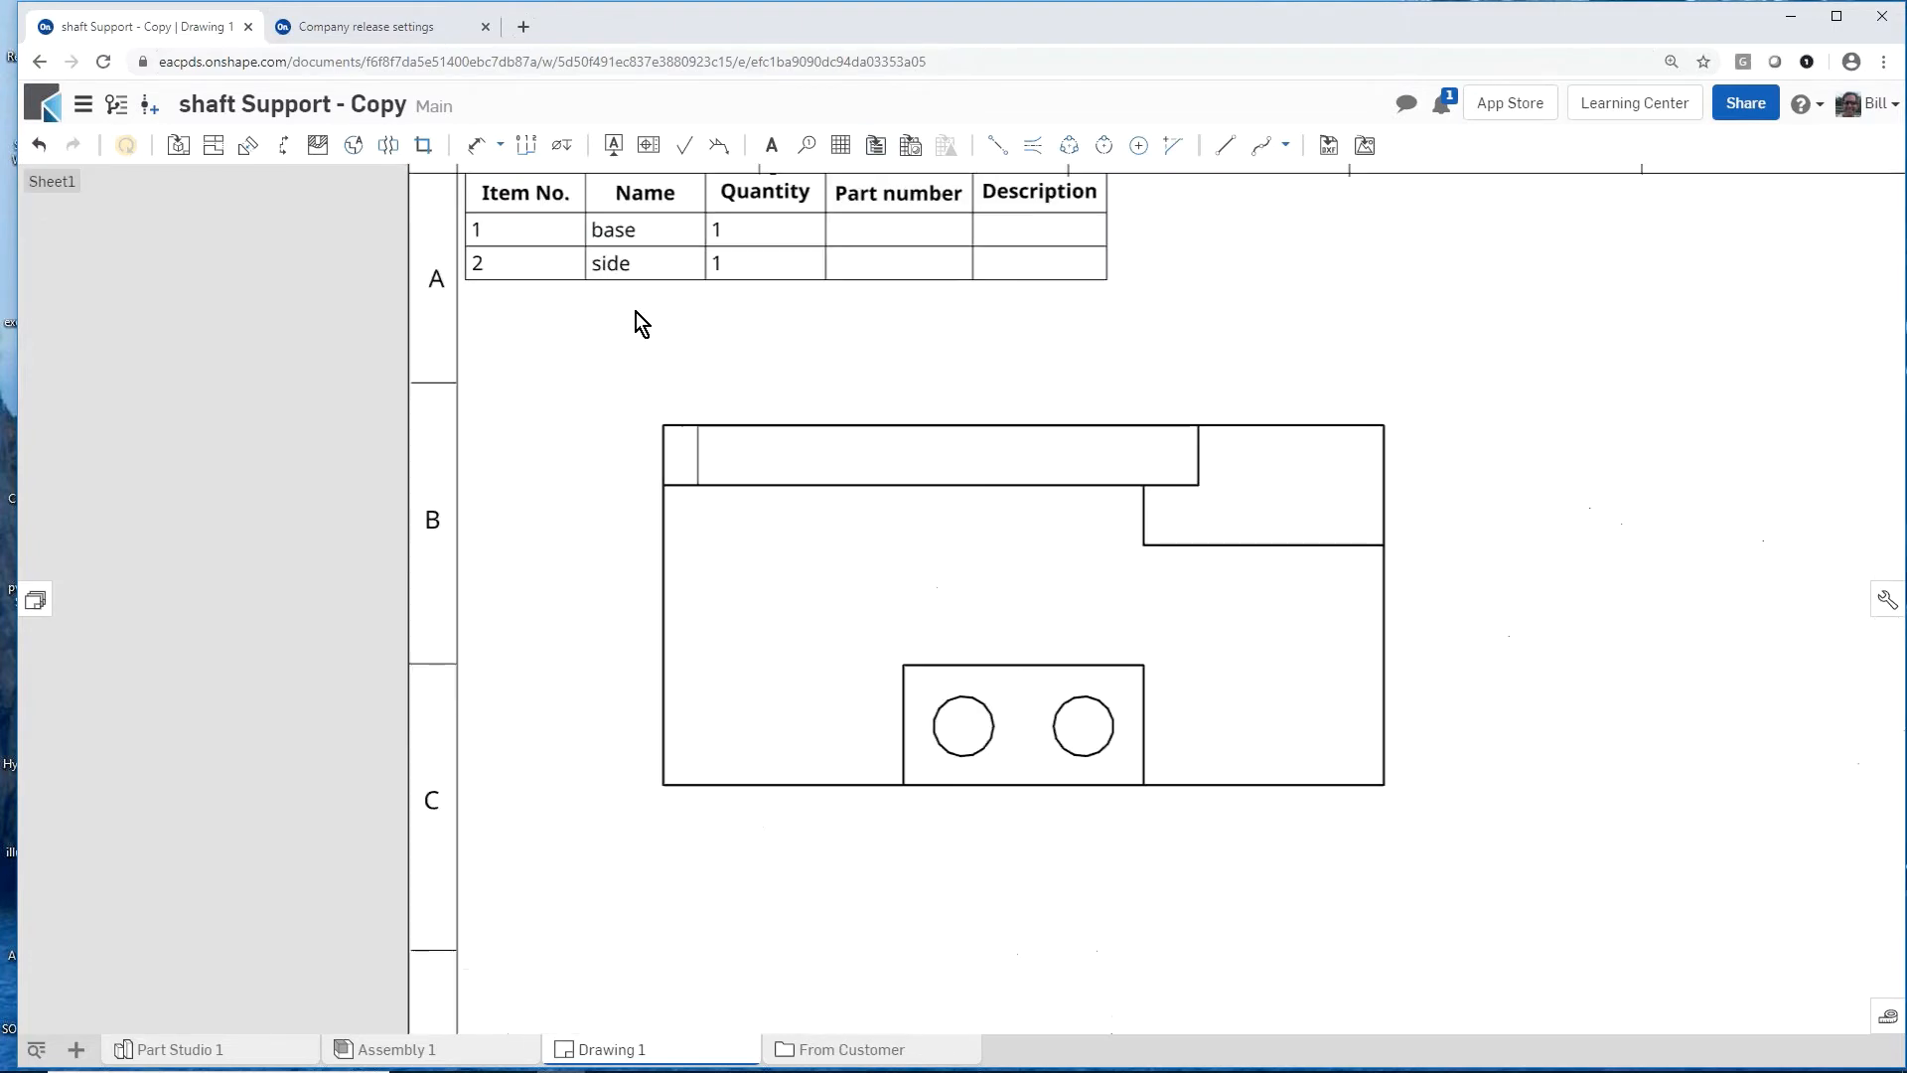
{"action": "scroll", "coordinate": [628, 397], "scroll_direction": "down", "scroll_amount": 3}
{"action": "scroll", "coordinate": [628, 398], "scroll_direction": "down", "scroll_amount": 4}
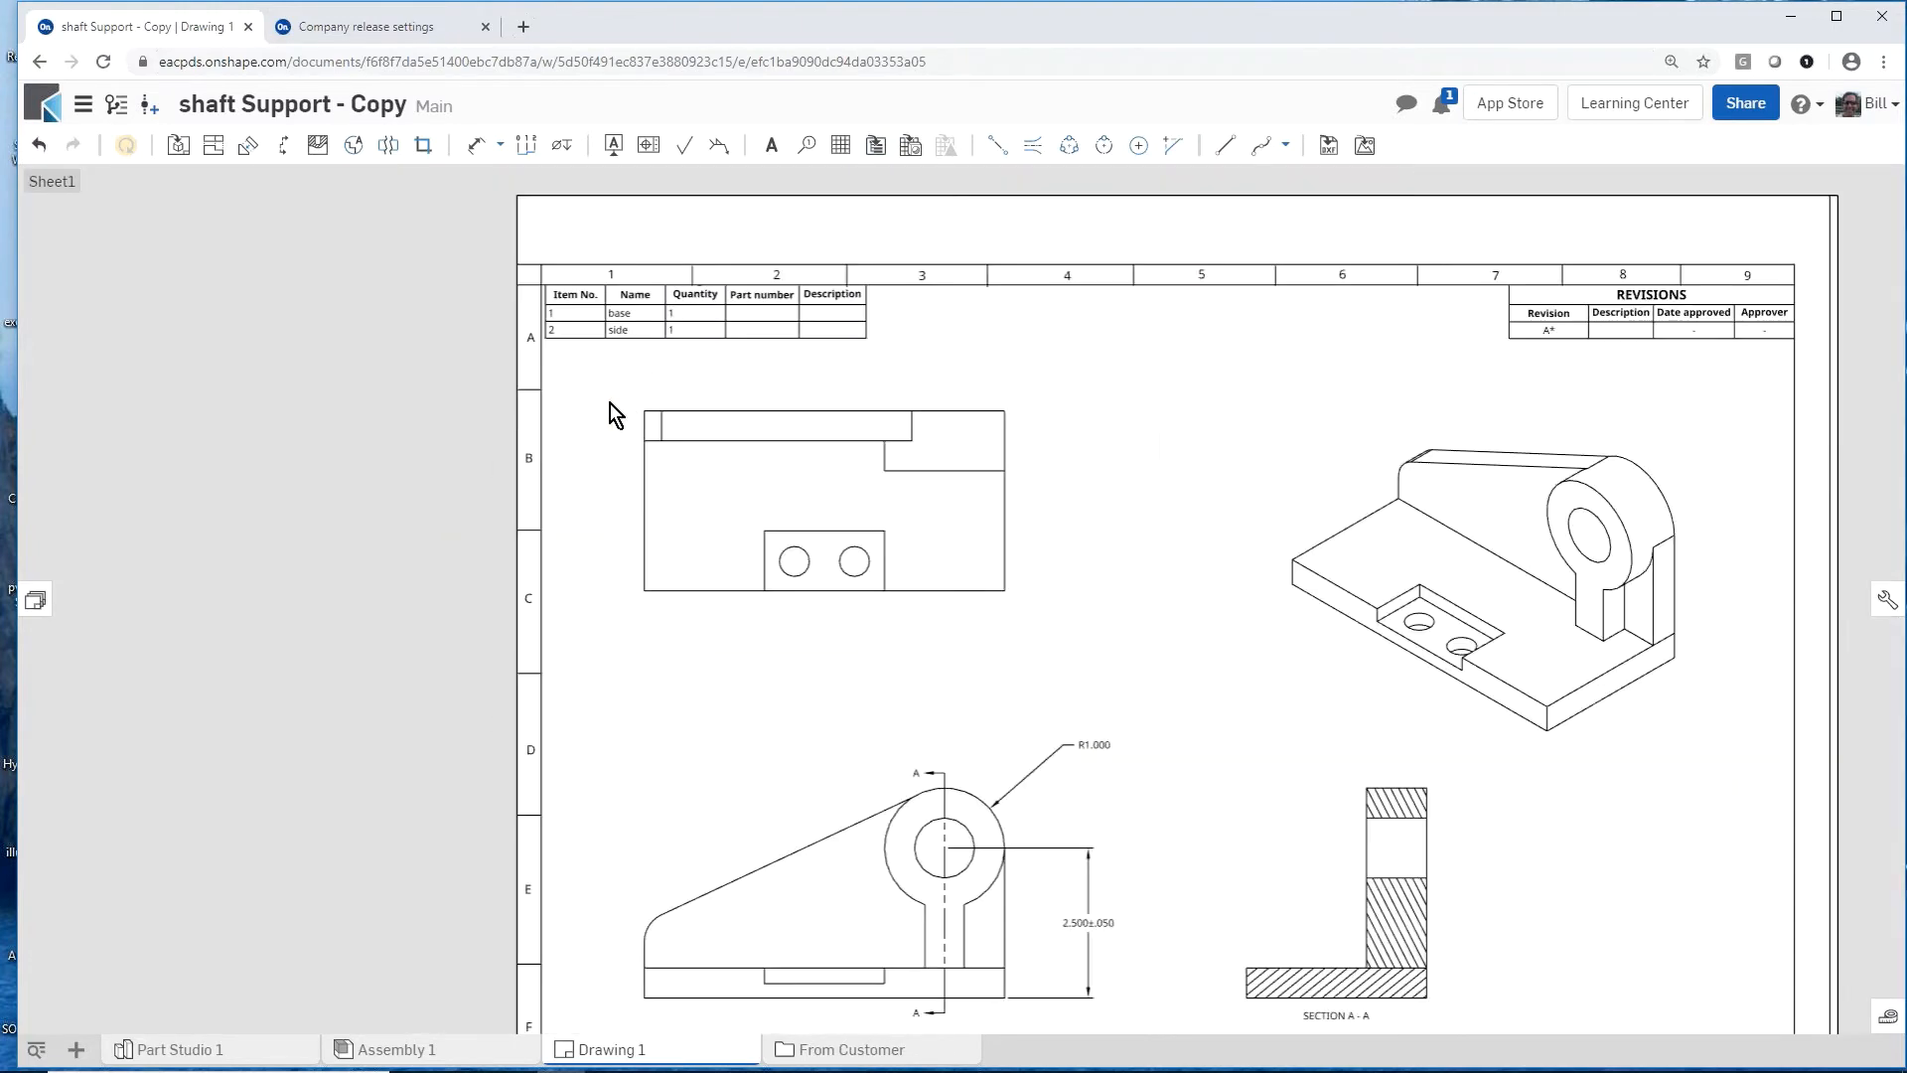
{"action": "scroll", "coordinate": [1208, 514], "scroll_direction": "up", "scroll_amount": 1}
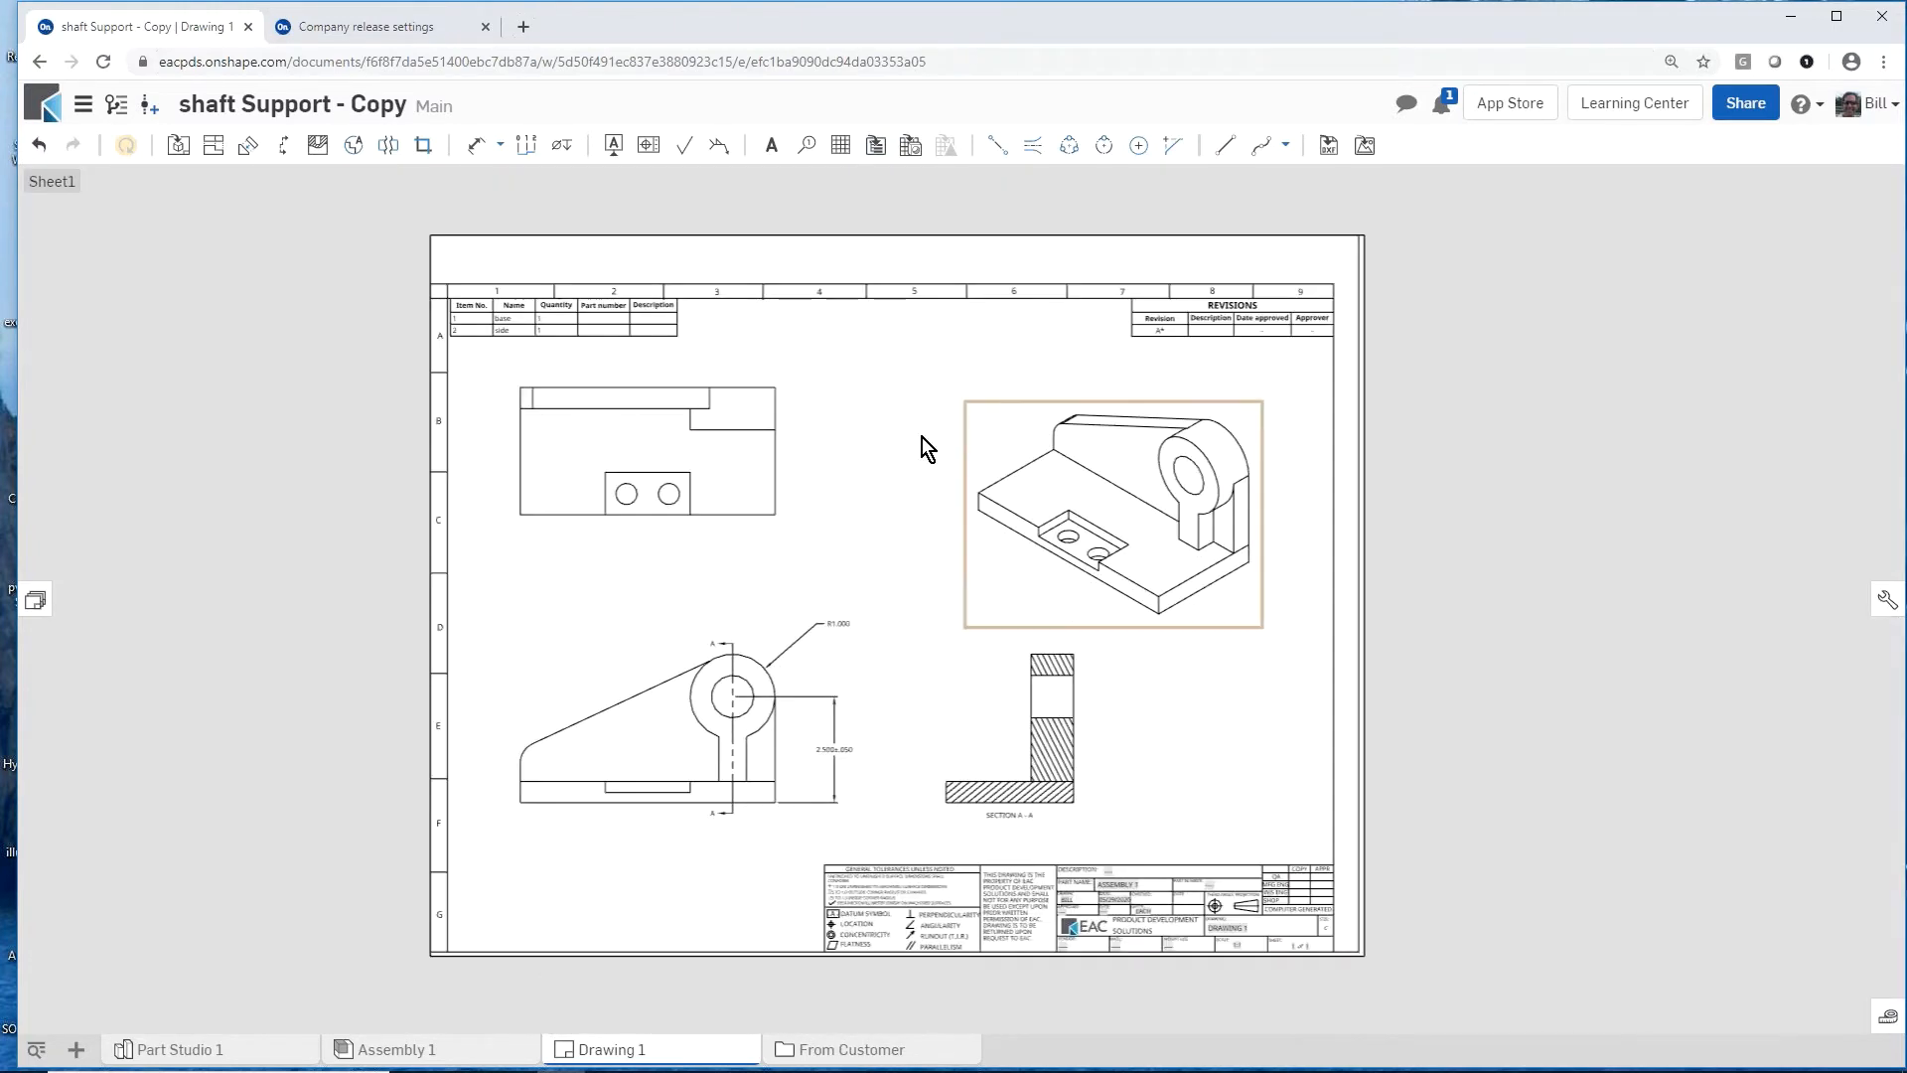
Step: Start a comment on the Sketch 1 face of the base in Part Studio 1 and mention a colleague by name
{"action": "left_click", "coordinate": [250, 1058]}
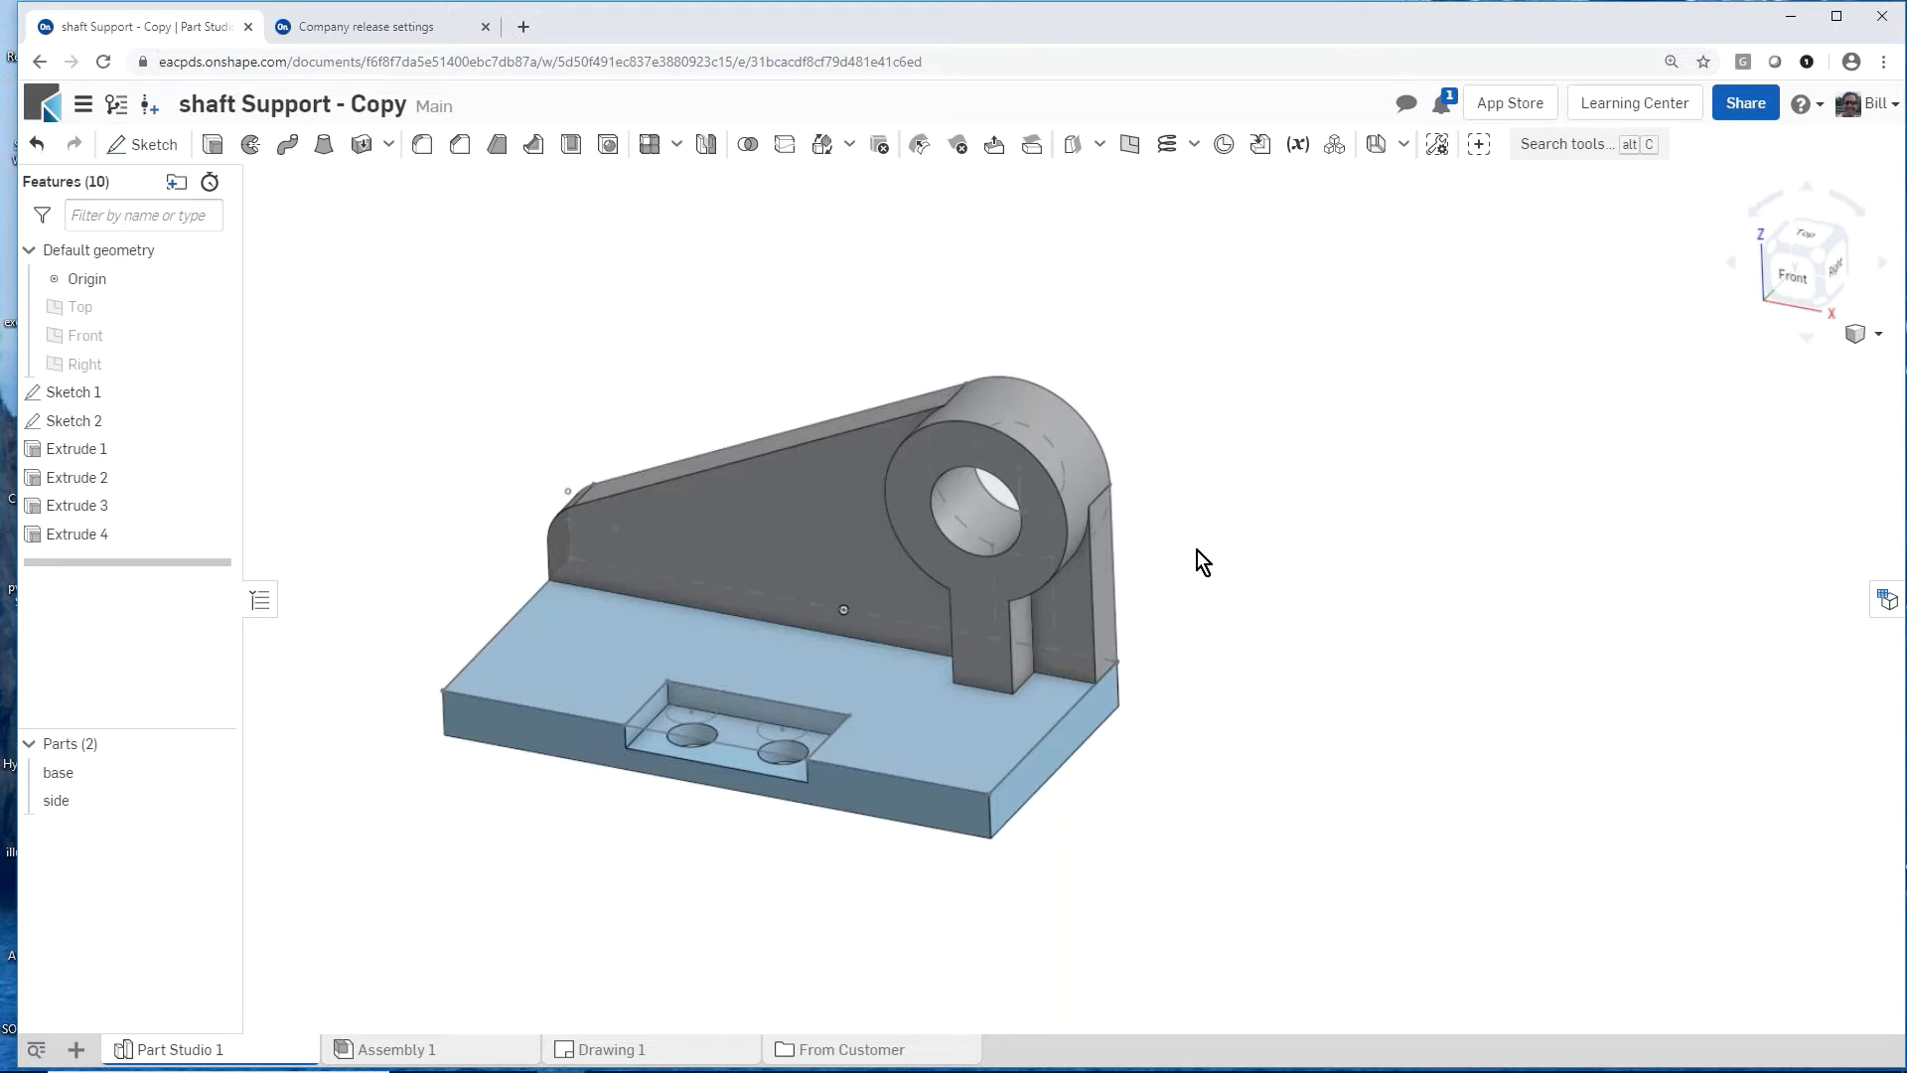
{"action": "mouse_move", "coordinate": [1215, 526]}
{"action": "right_mouse_down"}
{"action": "mouse_move", "coordinate": [1234, 472]}
{"action": "mouse_move", "coordinate": [1223, 525]}
{"action": "right_mouse_up"}
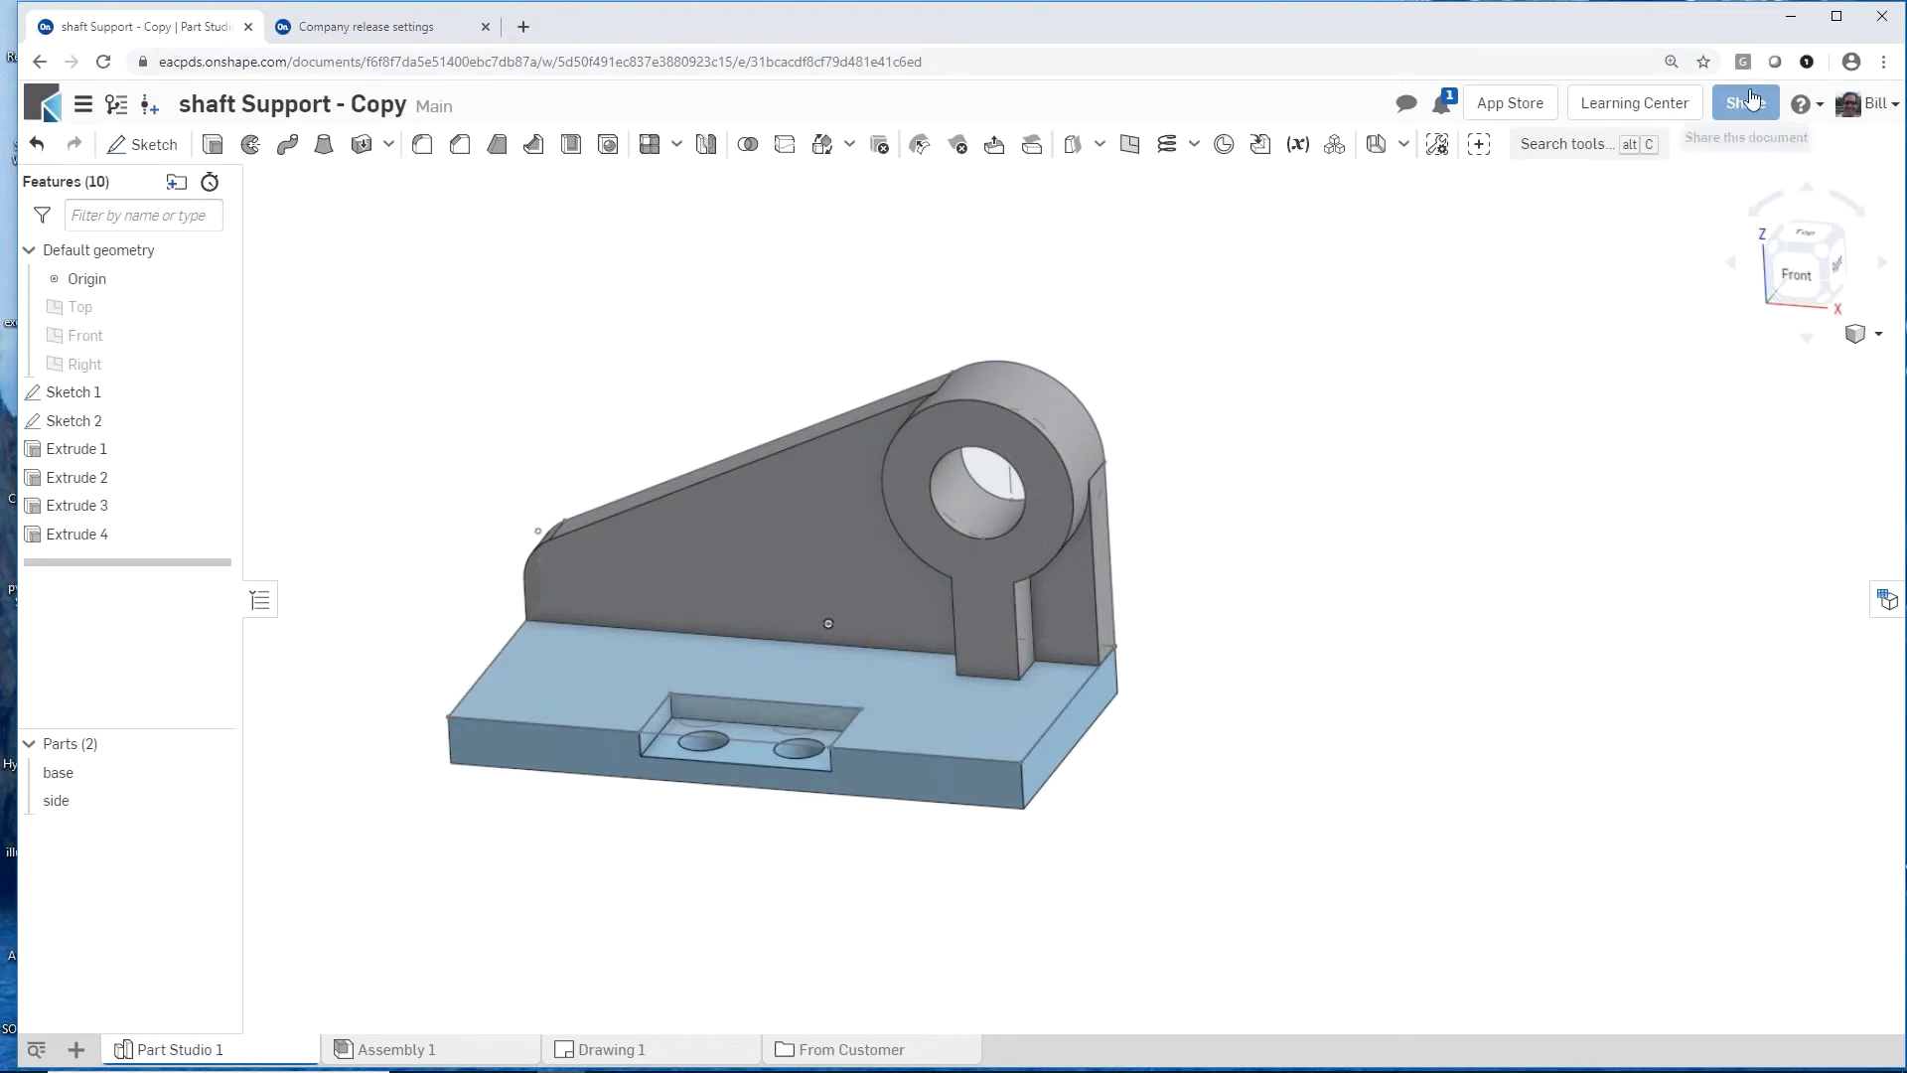
{"action": "right_click", "coordinate": [908, 730]}
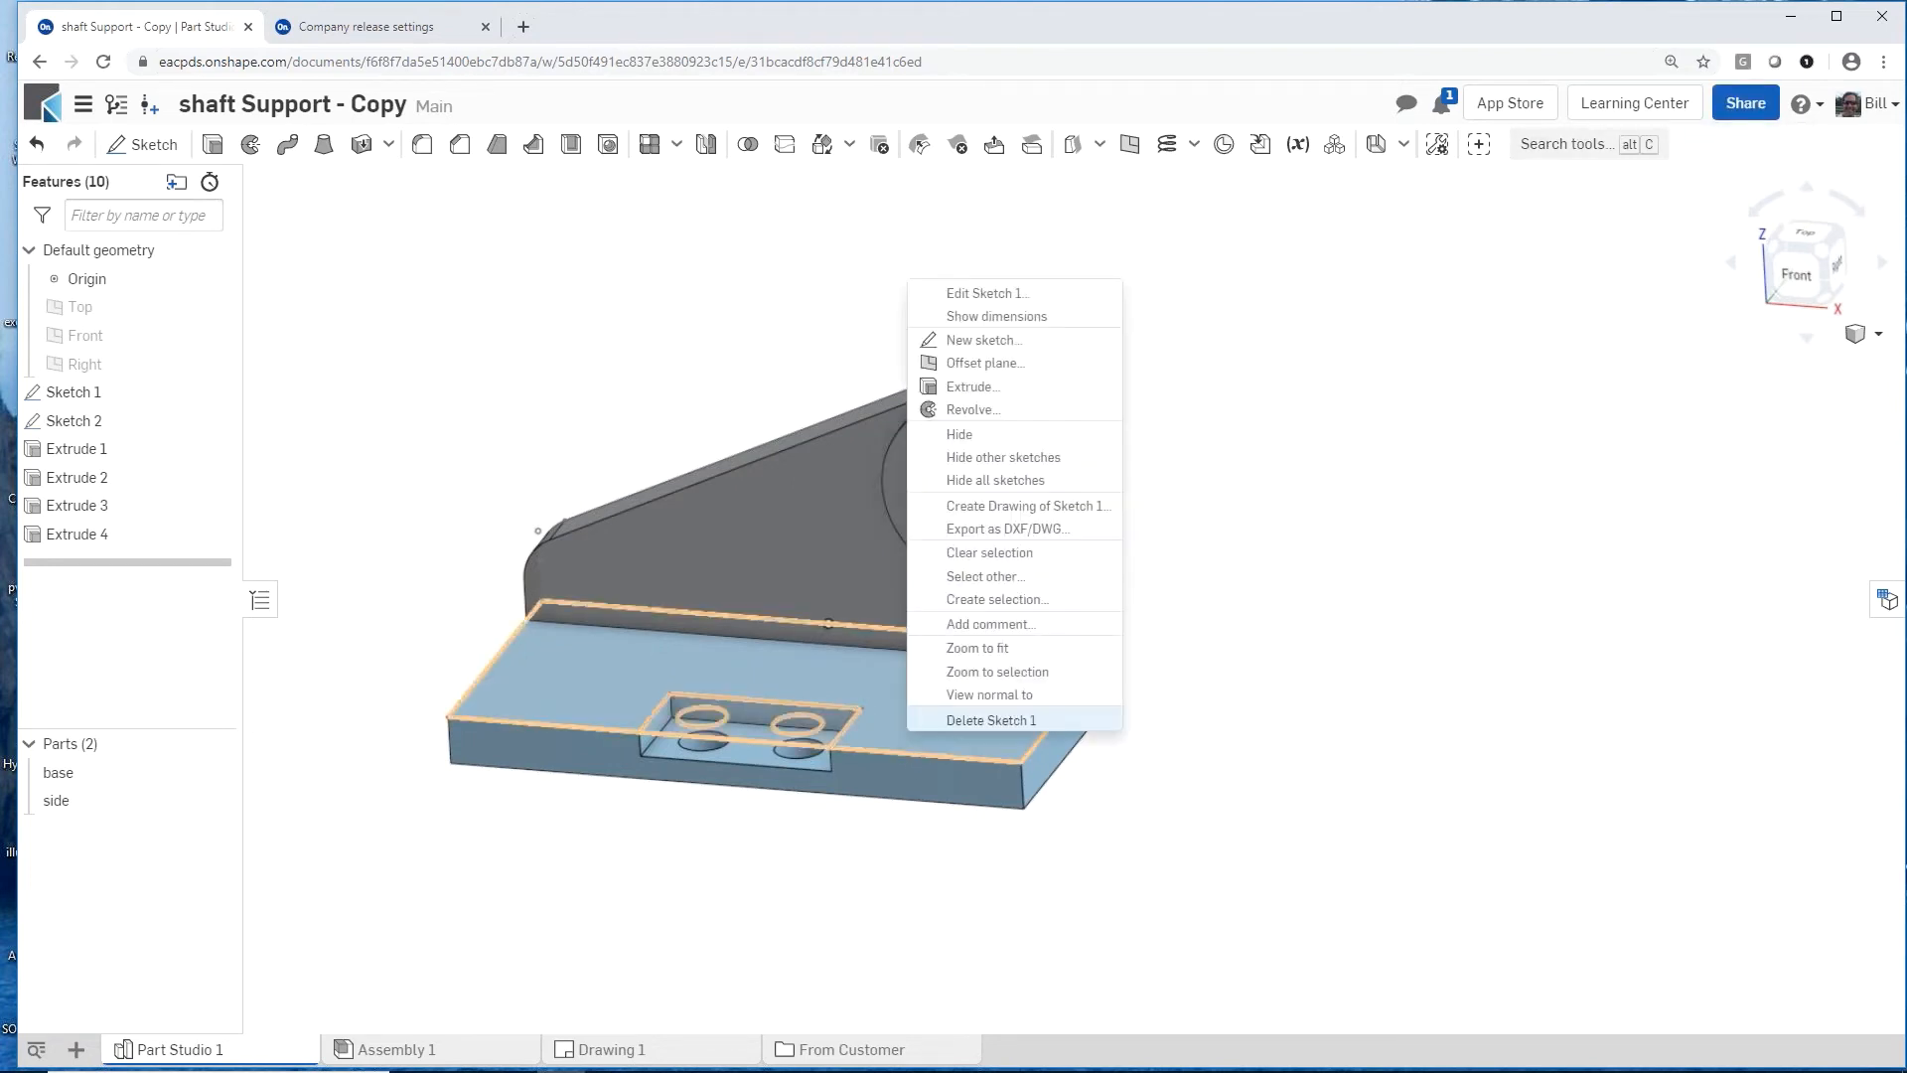
{"action": "left_click", "coordinate": [1054, 626]}
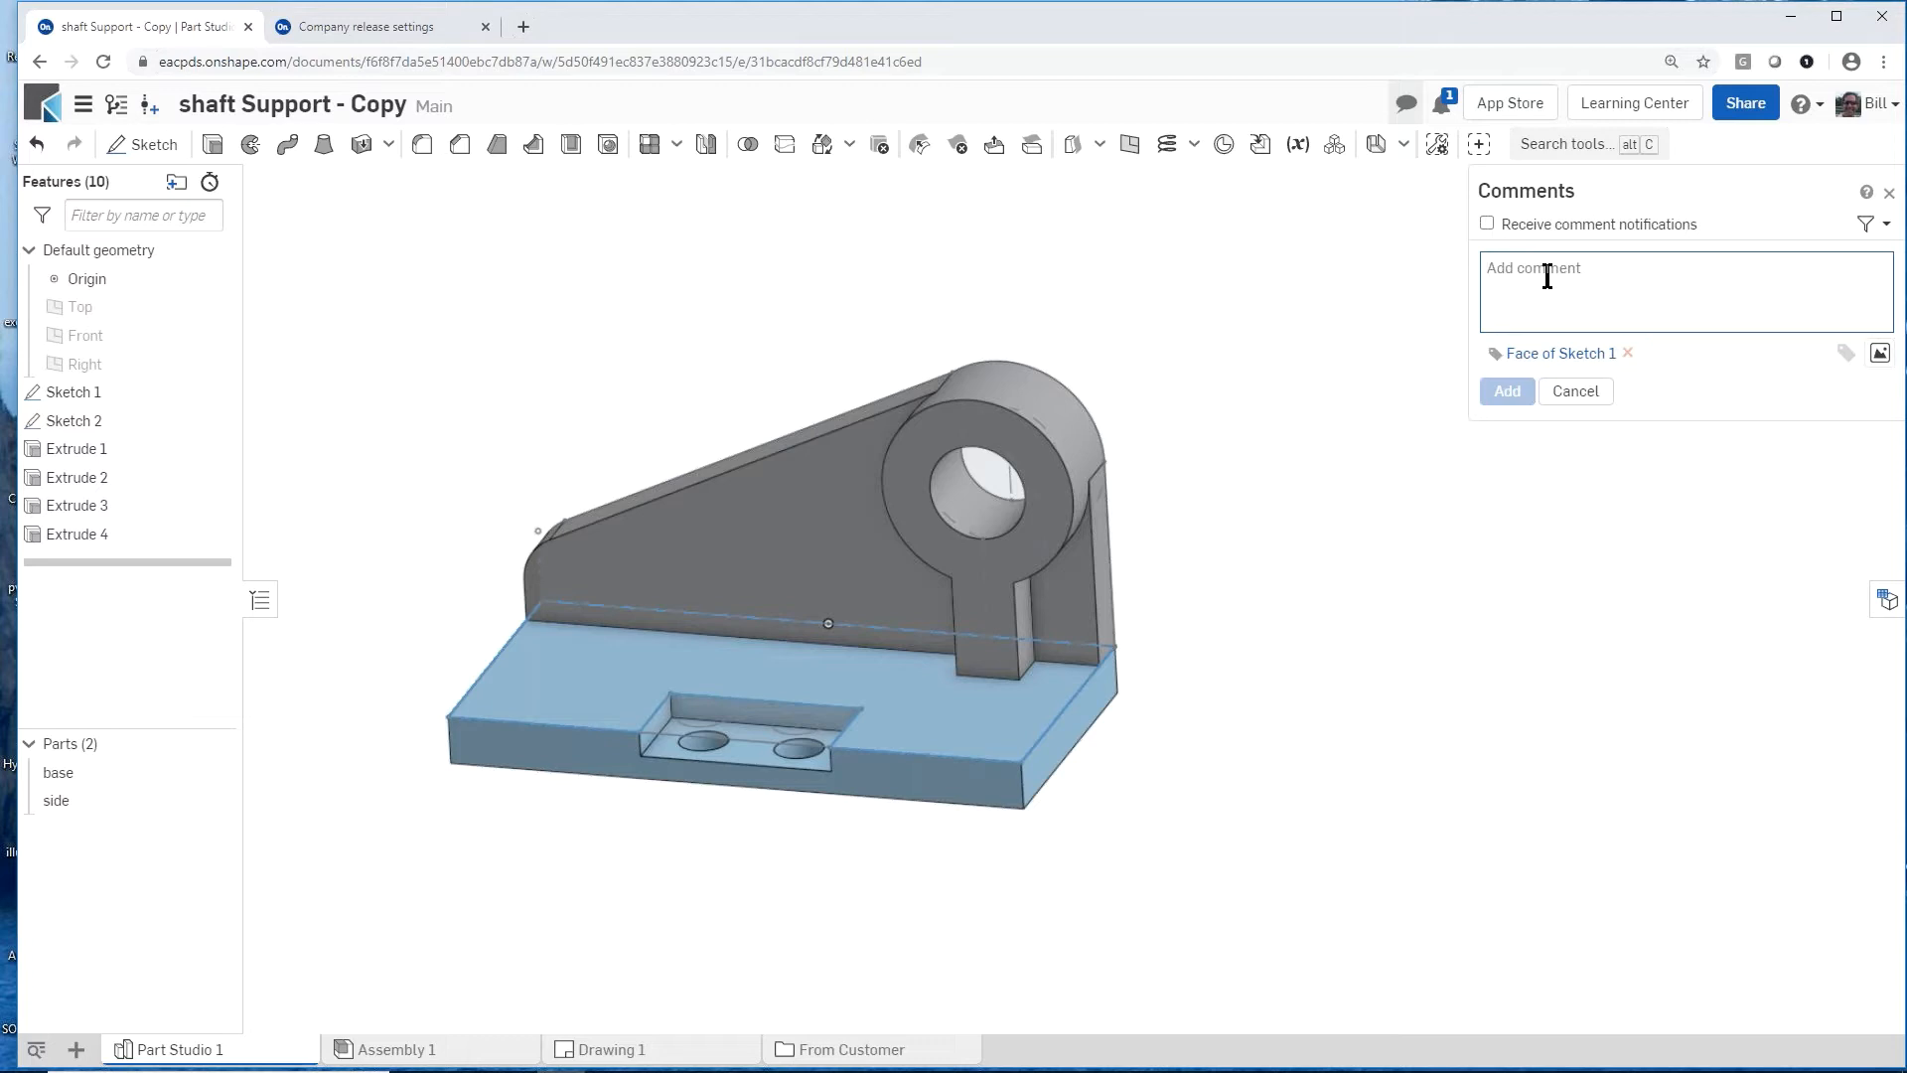
{"action": "type", "text": "@ni"}
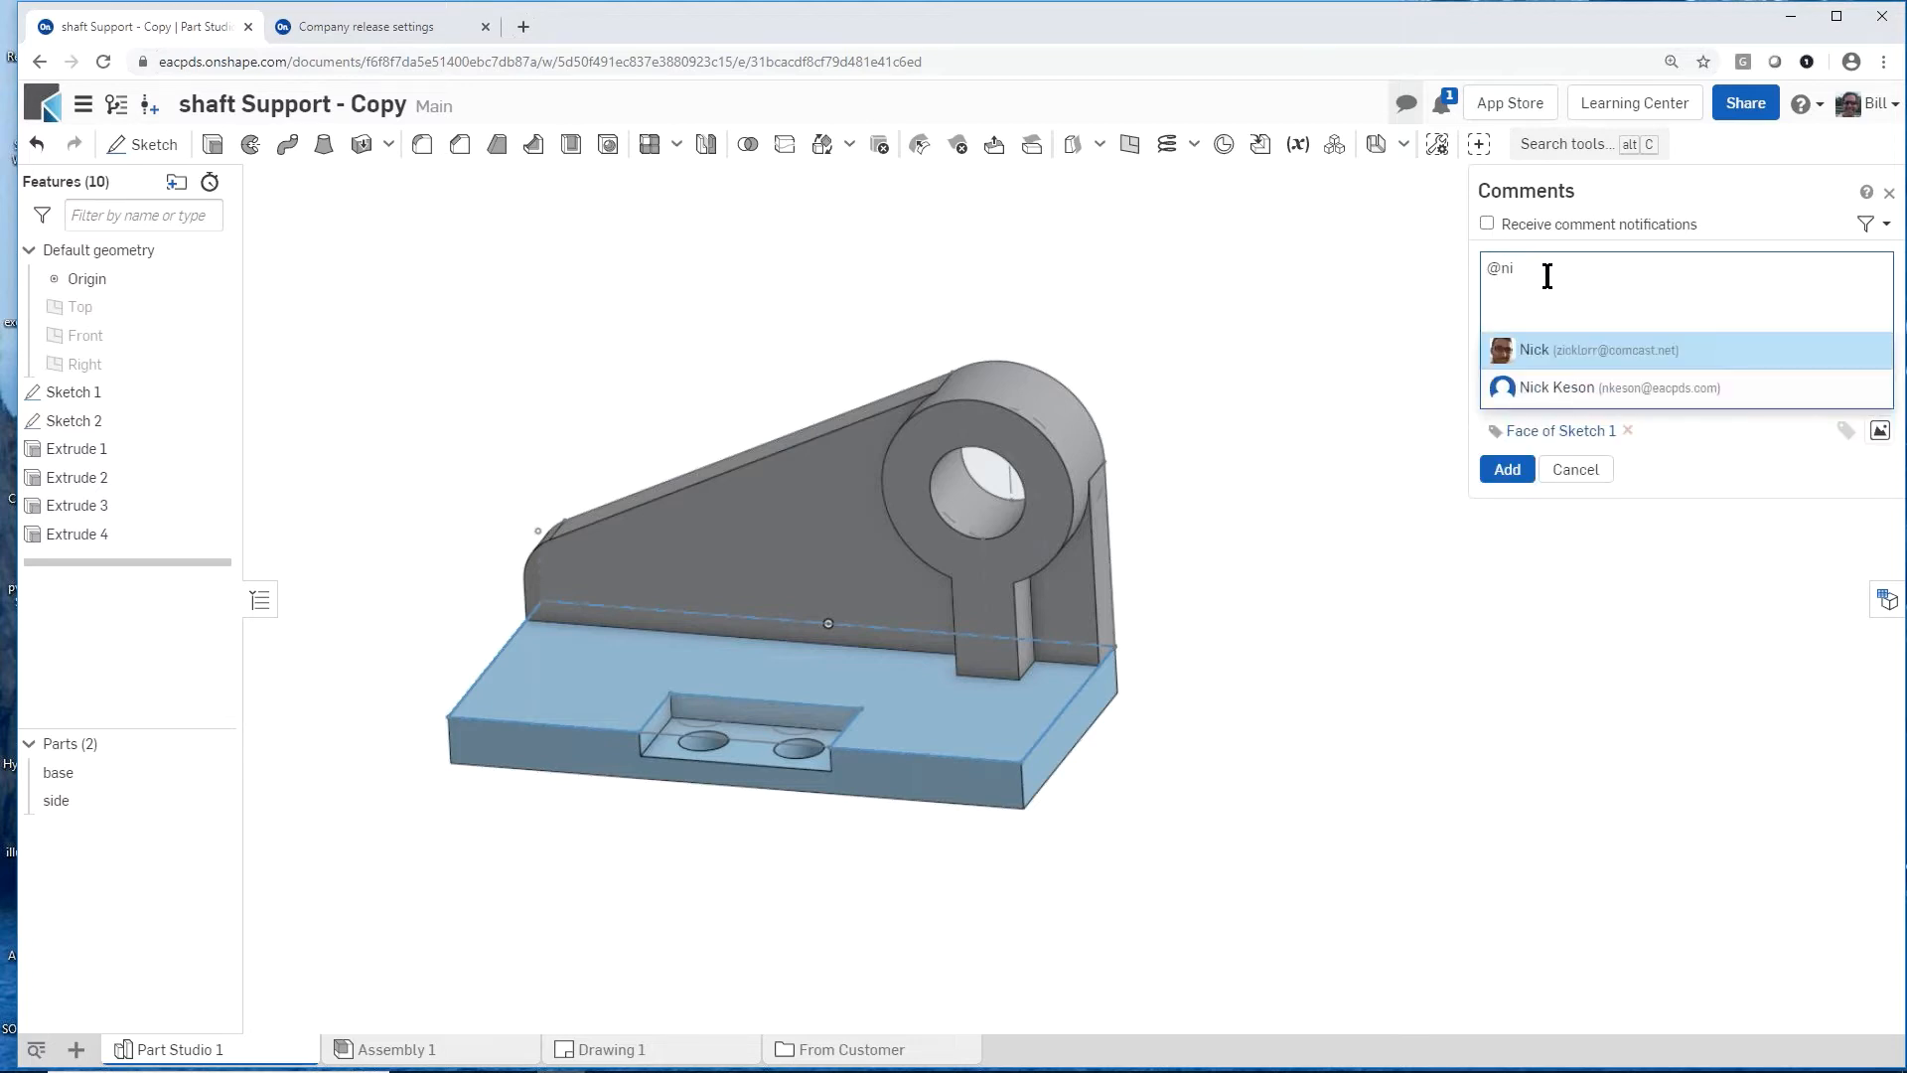
{"action": "left_click", "coordinate": [1549, 356]}
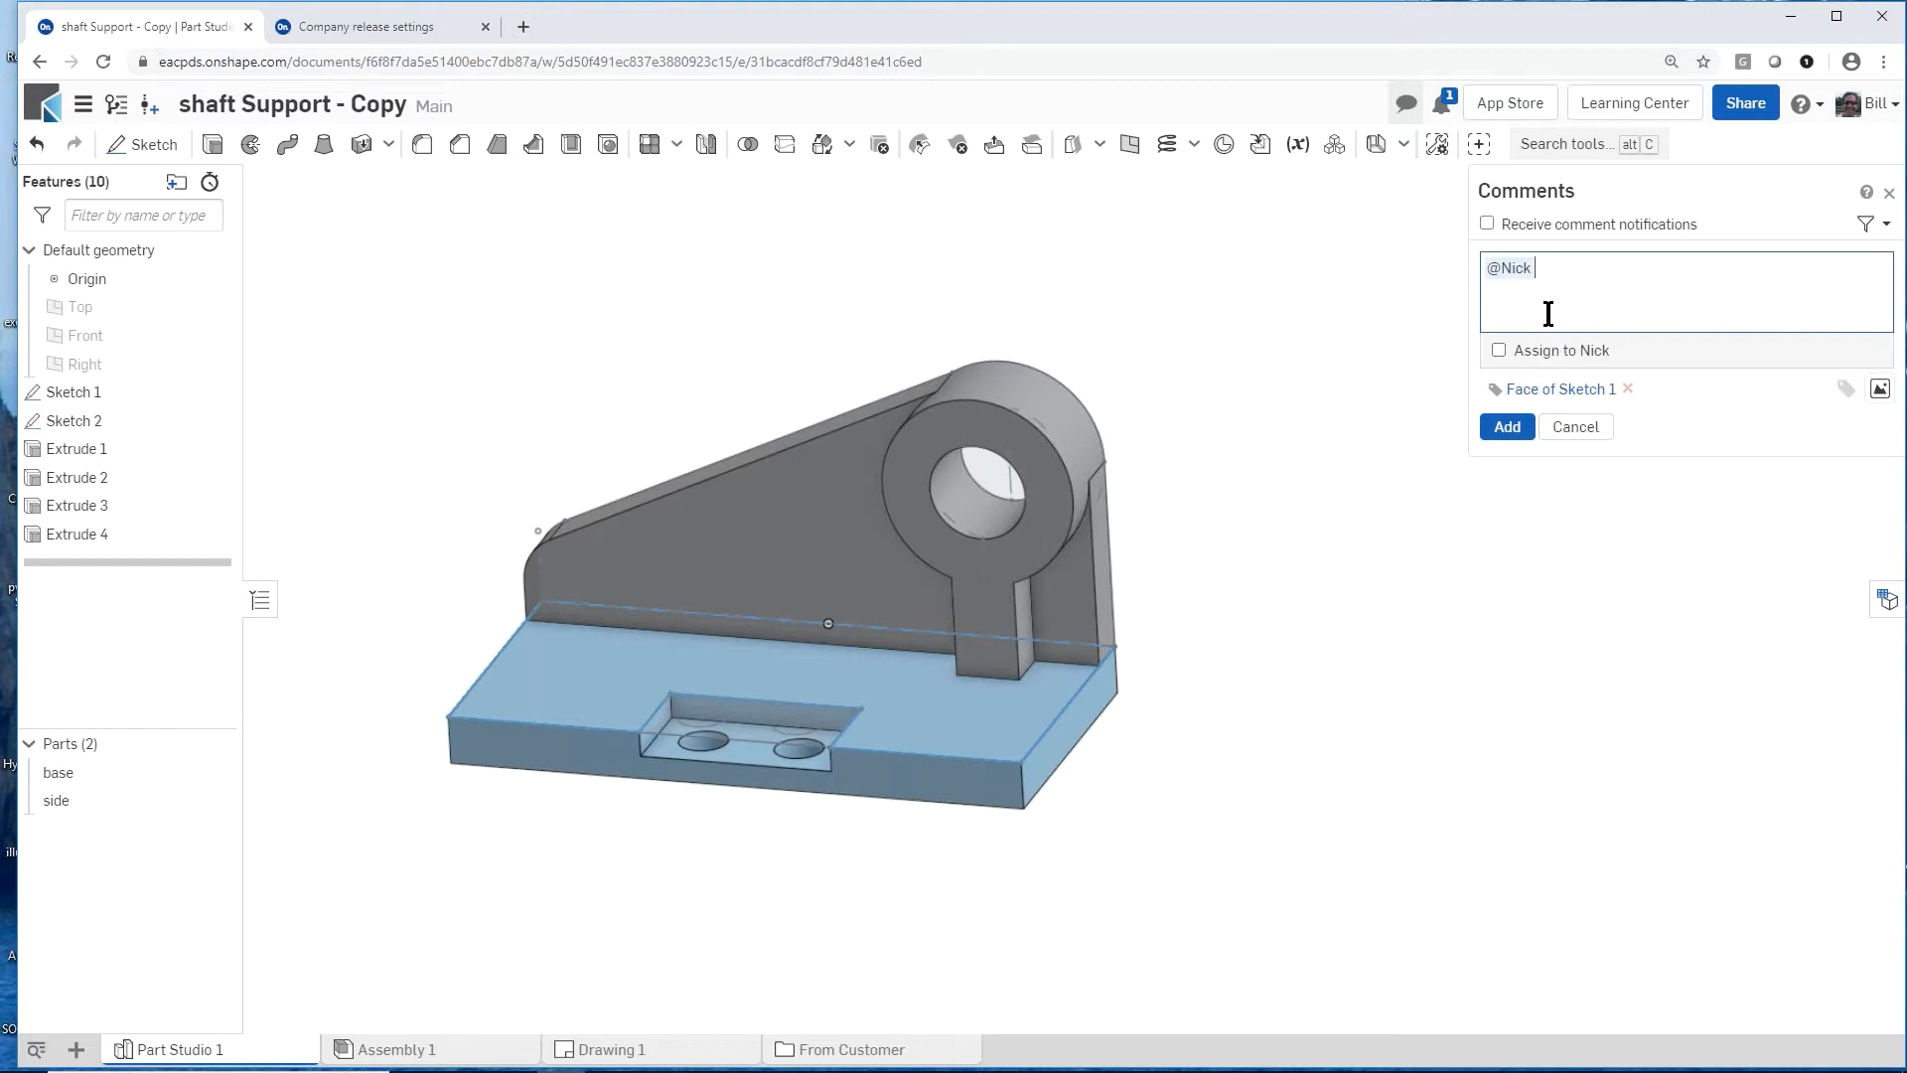
Step: Complete the comment with "can you help w/ this?", assign it to the mentioned colleague, and share the document with that person
{"action": "type", "text": "can you help w/ this?"}
{"action": "left_click", "coordinate": [1499, 350]}
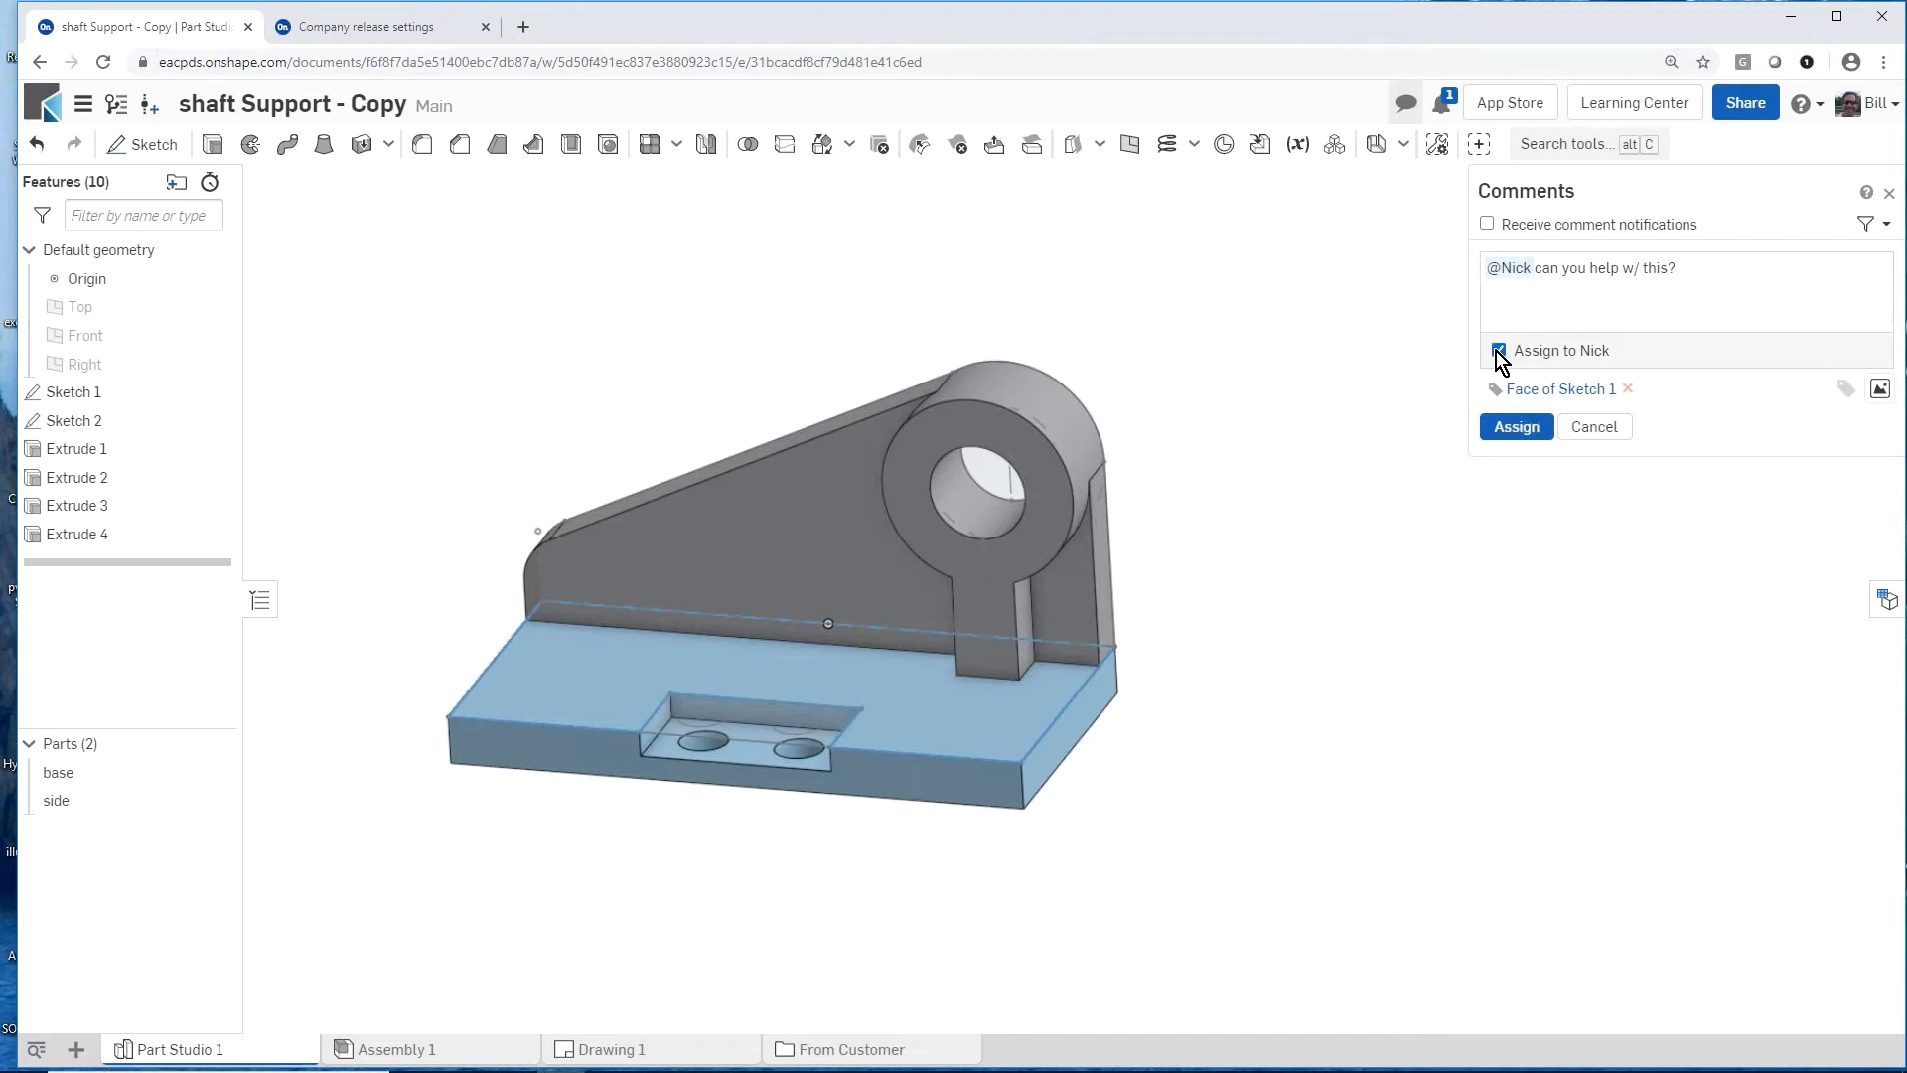
{"action": "left_click", "coordinate": [1509, 437]}
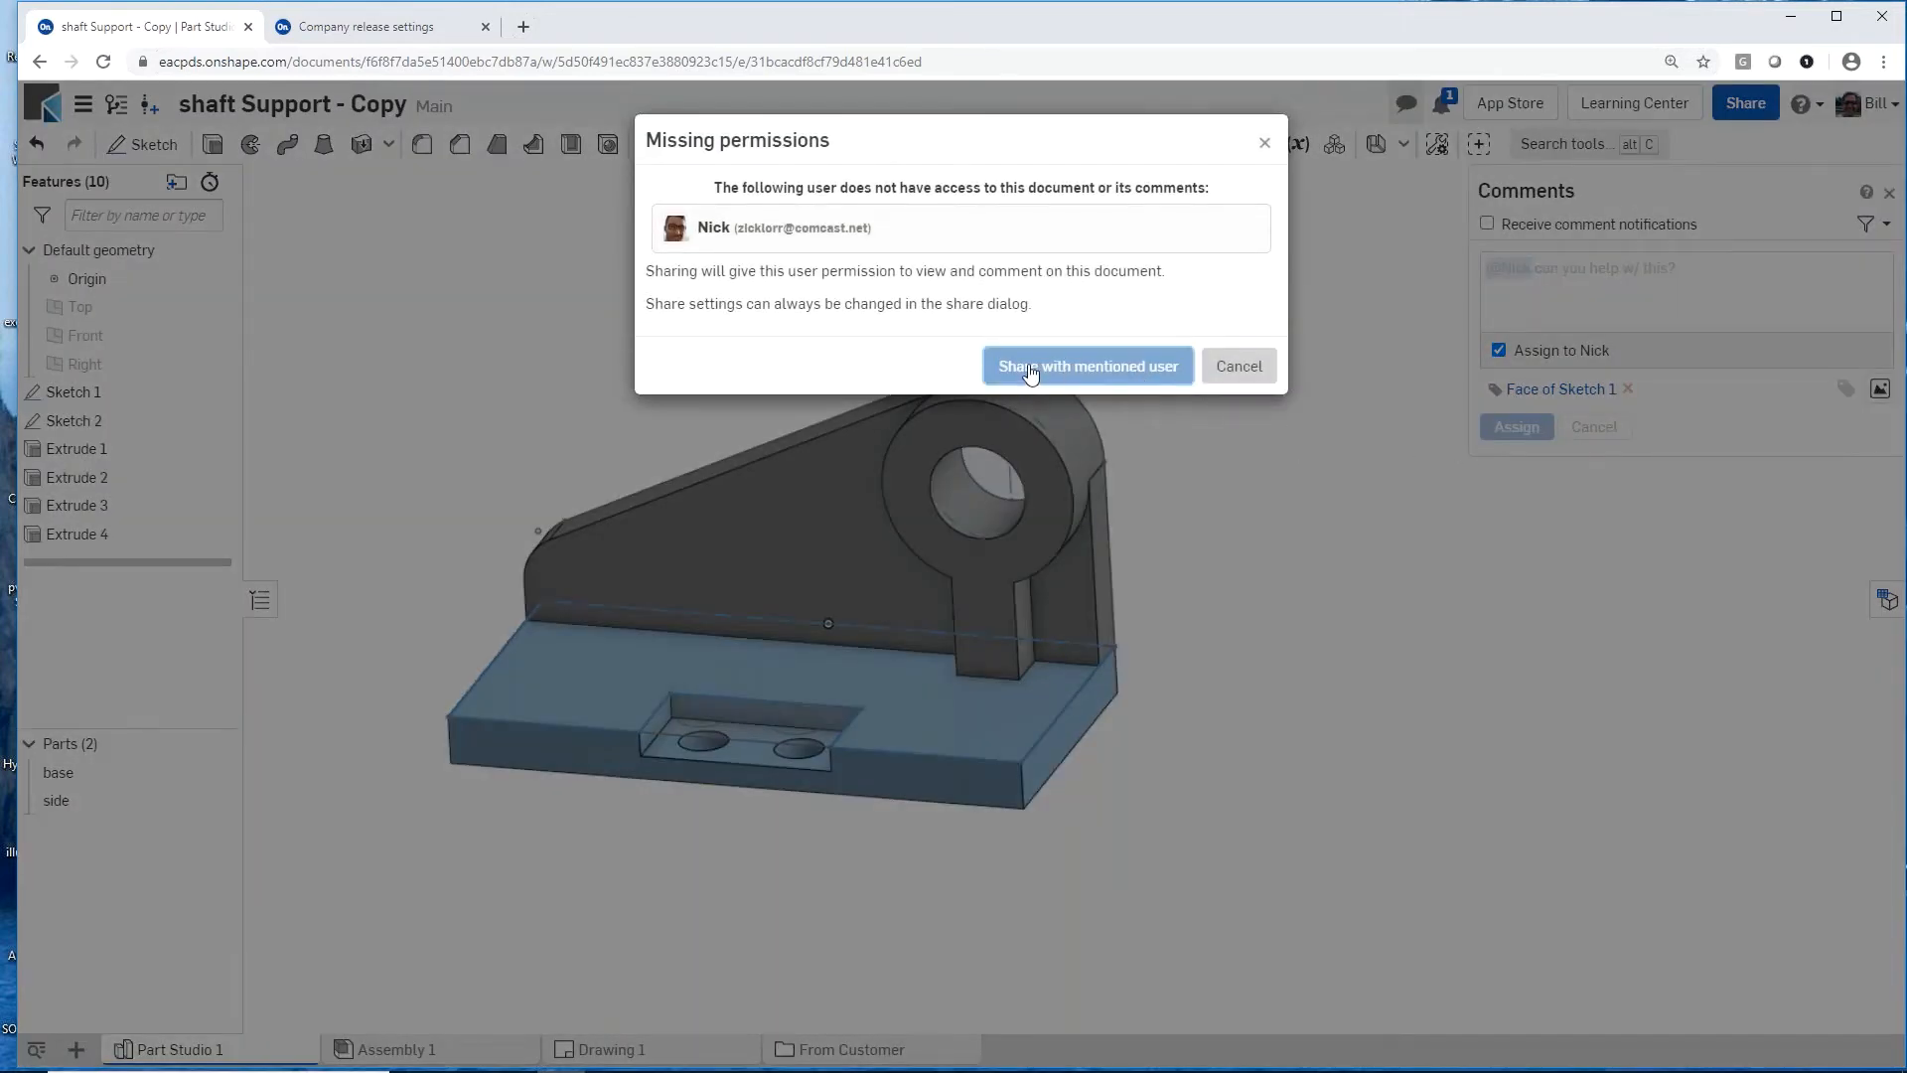
{"action": "left_click", "coordinate": [1030, 370]}
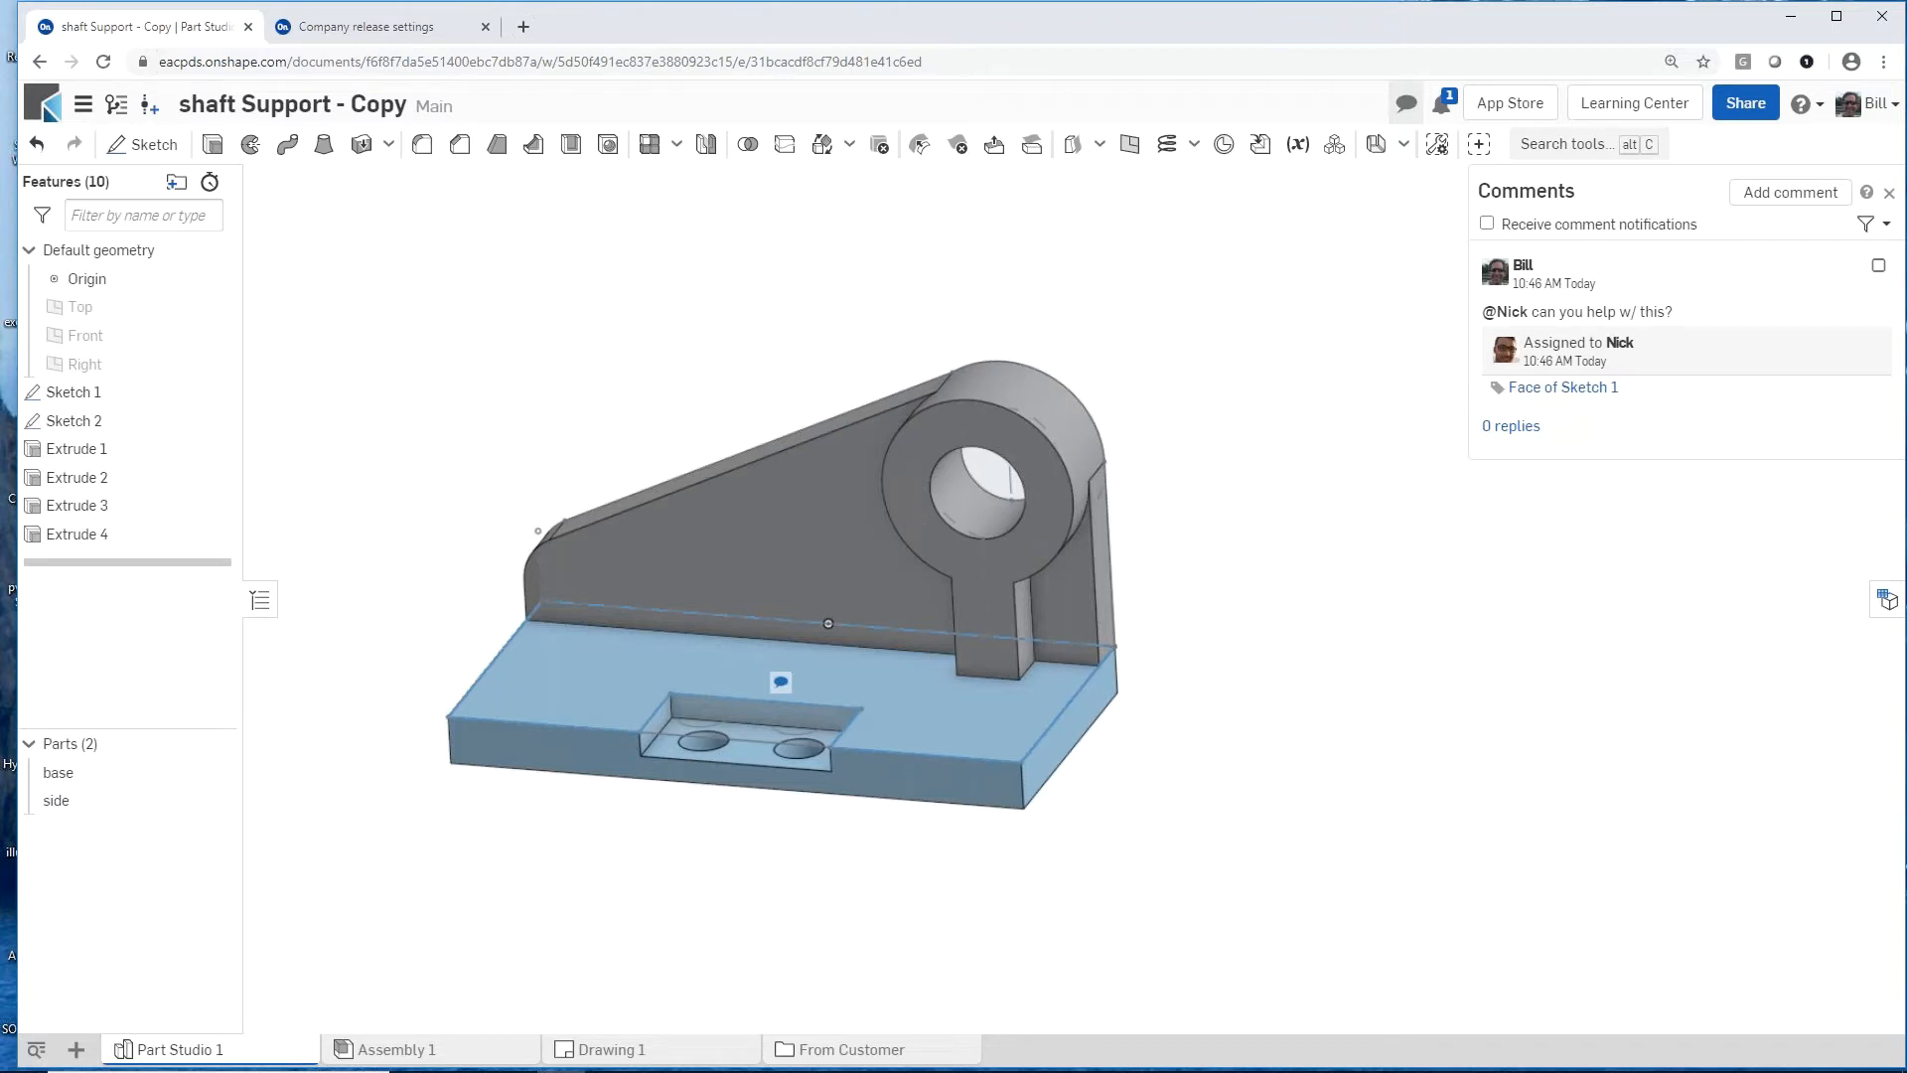
Step: Sign in to Onshape as the colleague in a second browser window and open shaft Support - Copy from the "can you help w/ this?" task
{"action": "left_click_drag", "start_coordinate": [1906, 145], "coordinate": [1404, 92]}
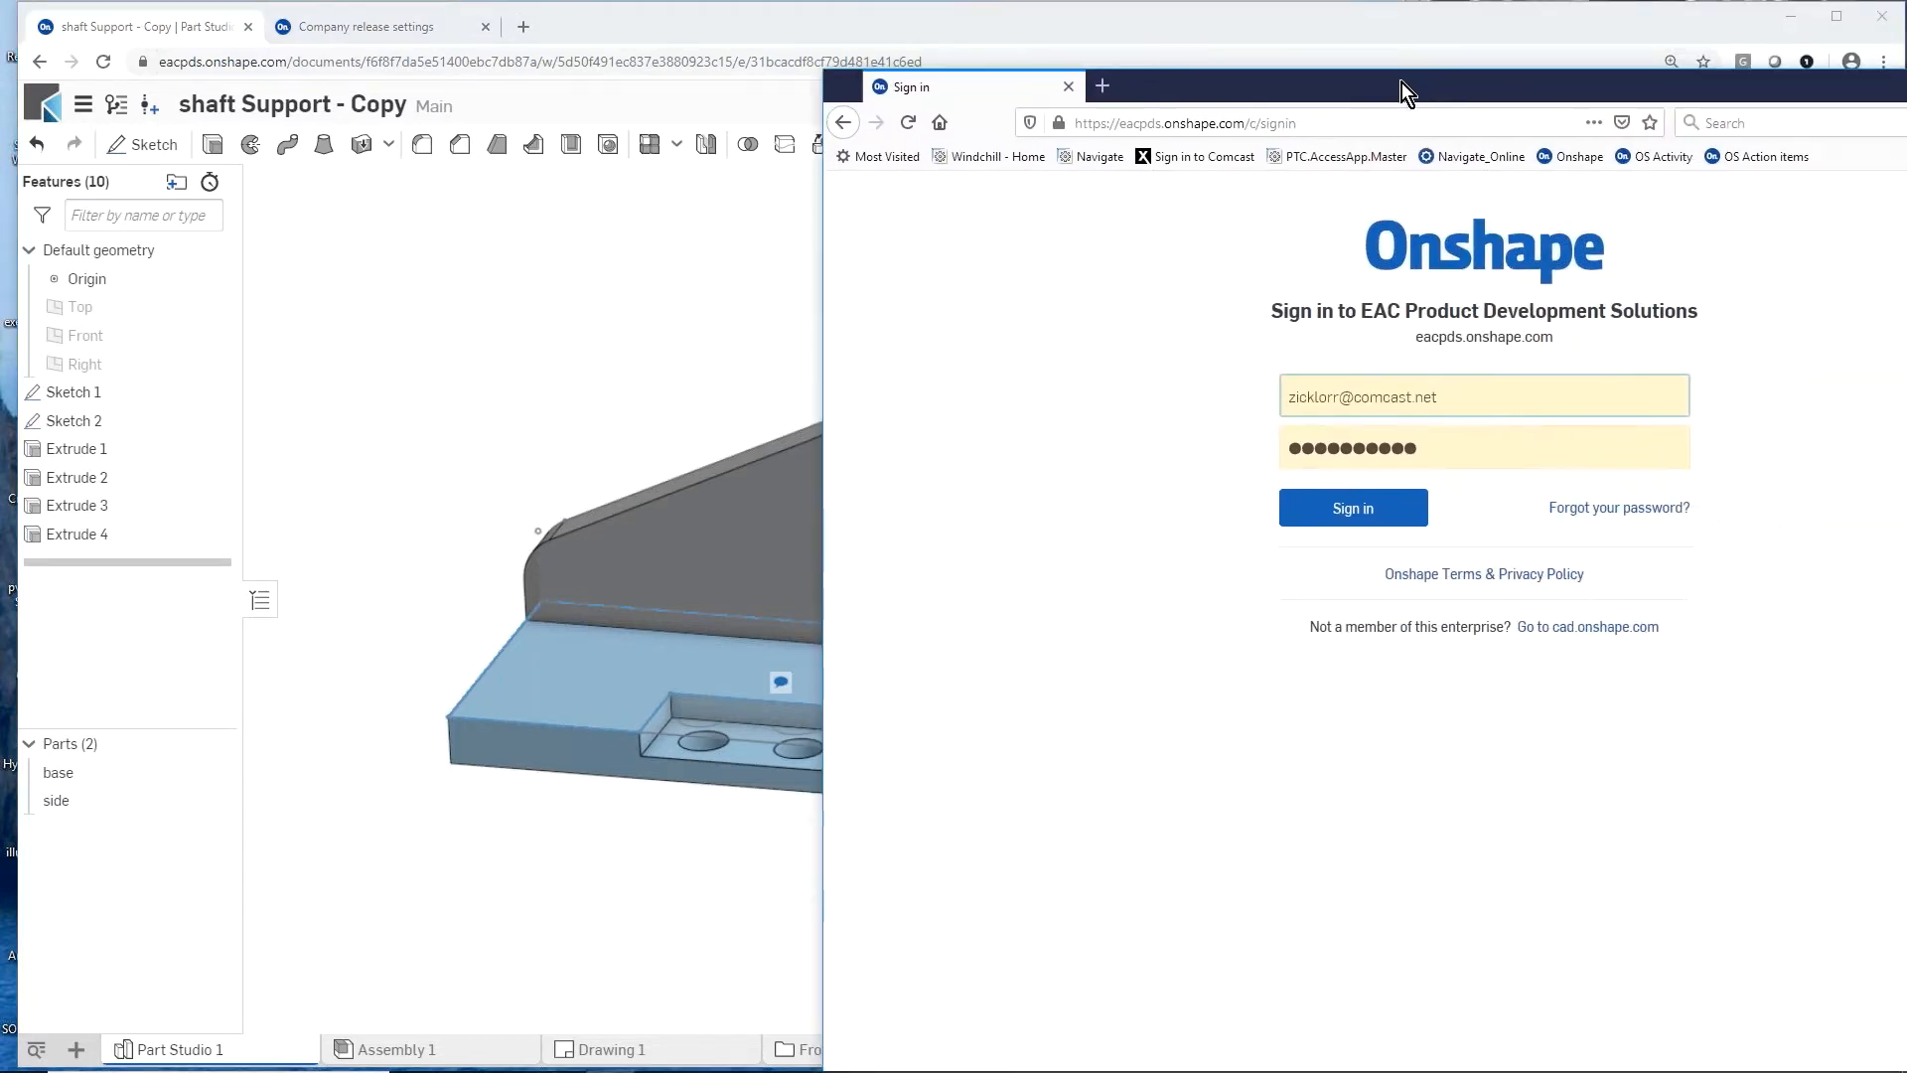
{"action": "left_click", "coordinate": [1351, 517]}
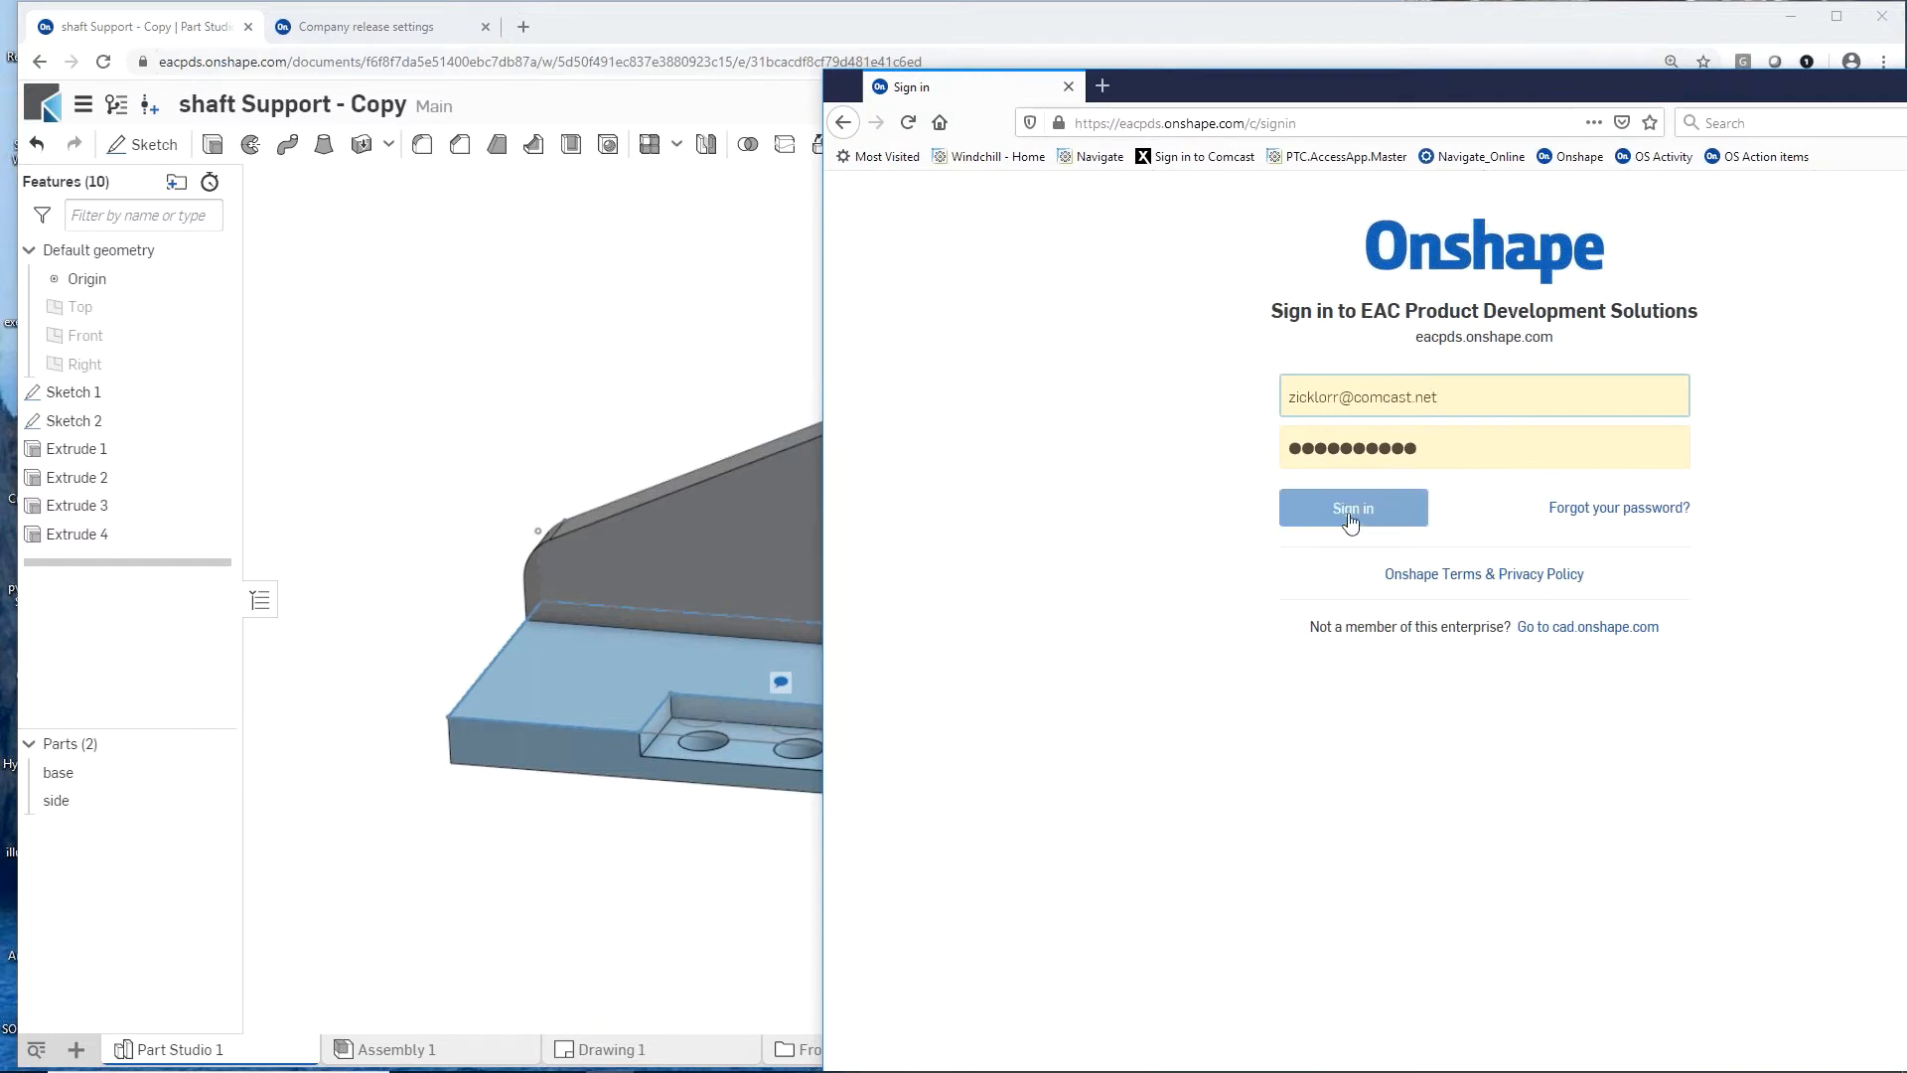
{"action": "left_click", "coordinate": [1351, 517]}
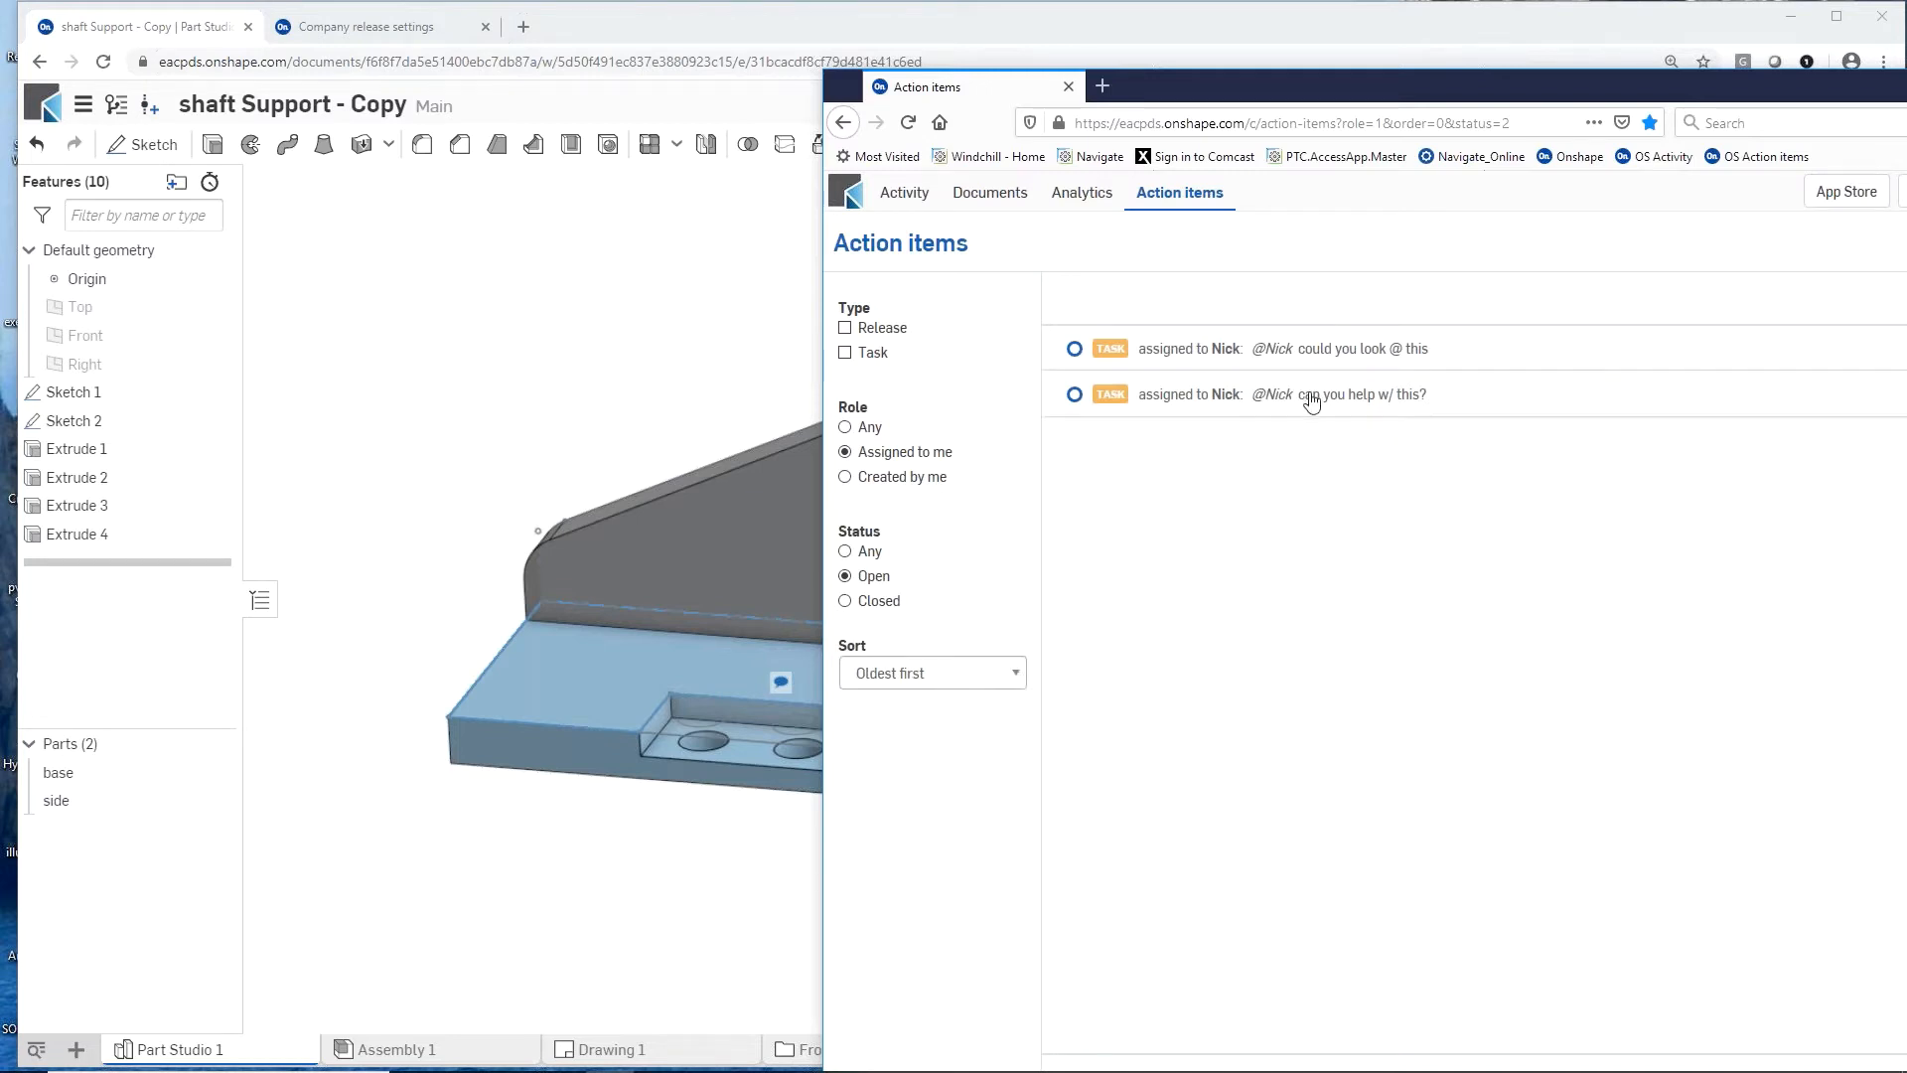
{"action": "left_click", "coordinate": [1118, 407]}
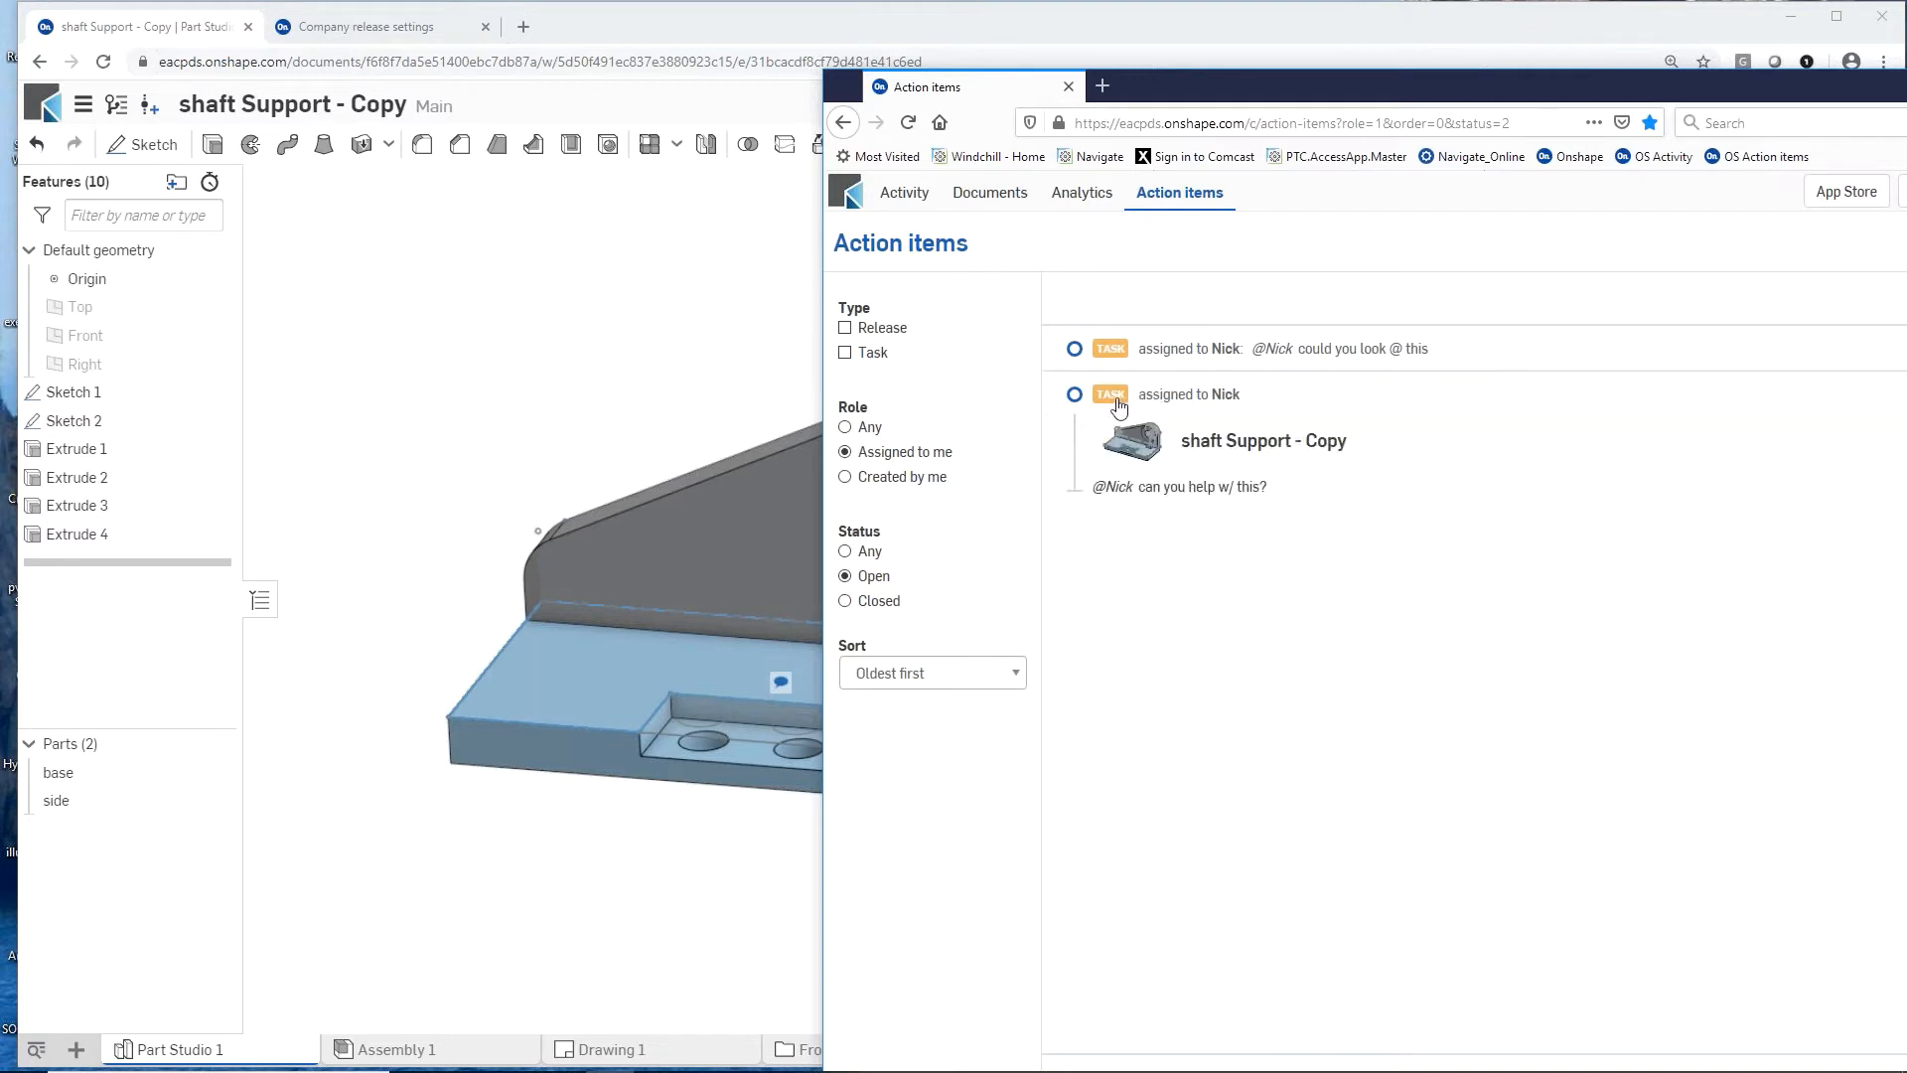
{"action": "left_click", "coordinate": [1216, 442]}
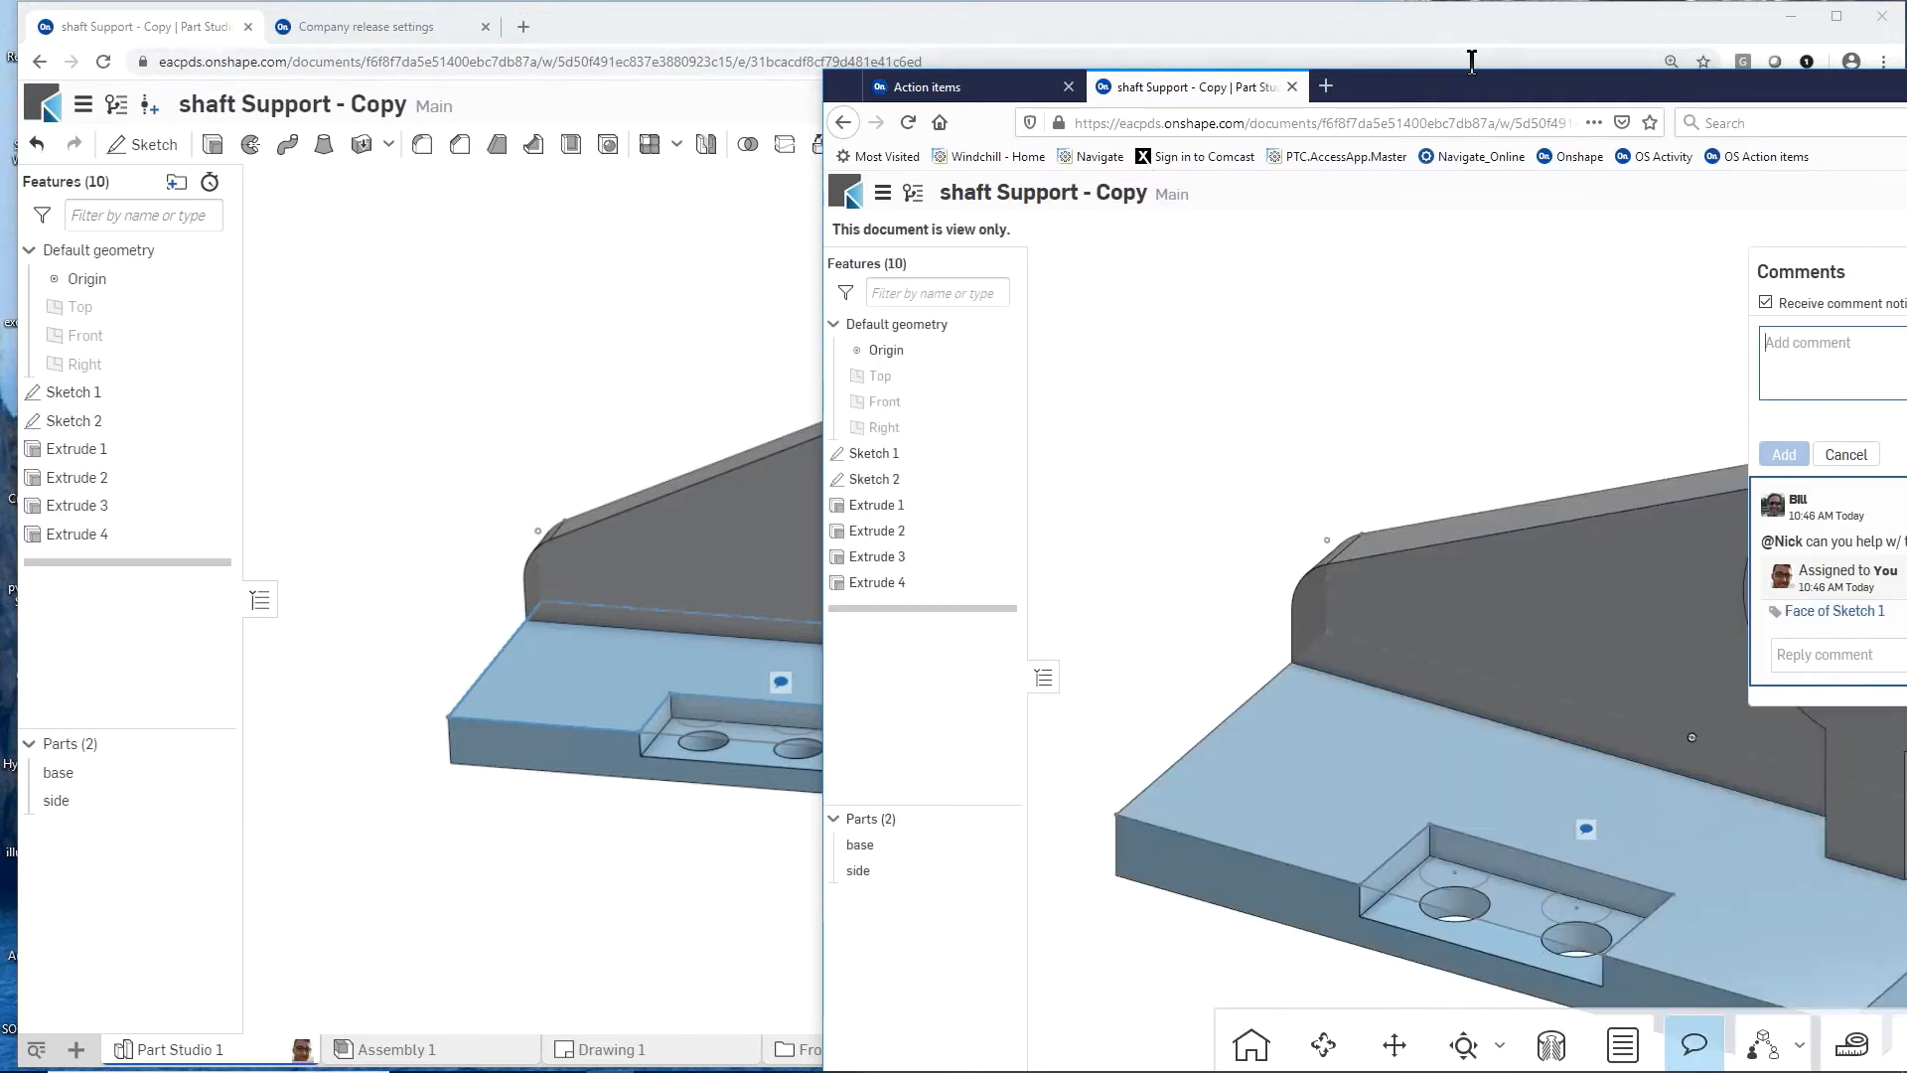
Step: Reply "sure" to the assigned comment on the Sketch 1 face from the colleague's session
{"action": "left_click_drag", "start_coordinate": [1478, 92], "coordinate": [1147, 58]}
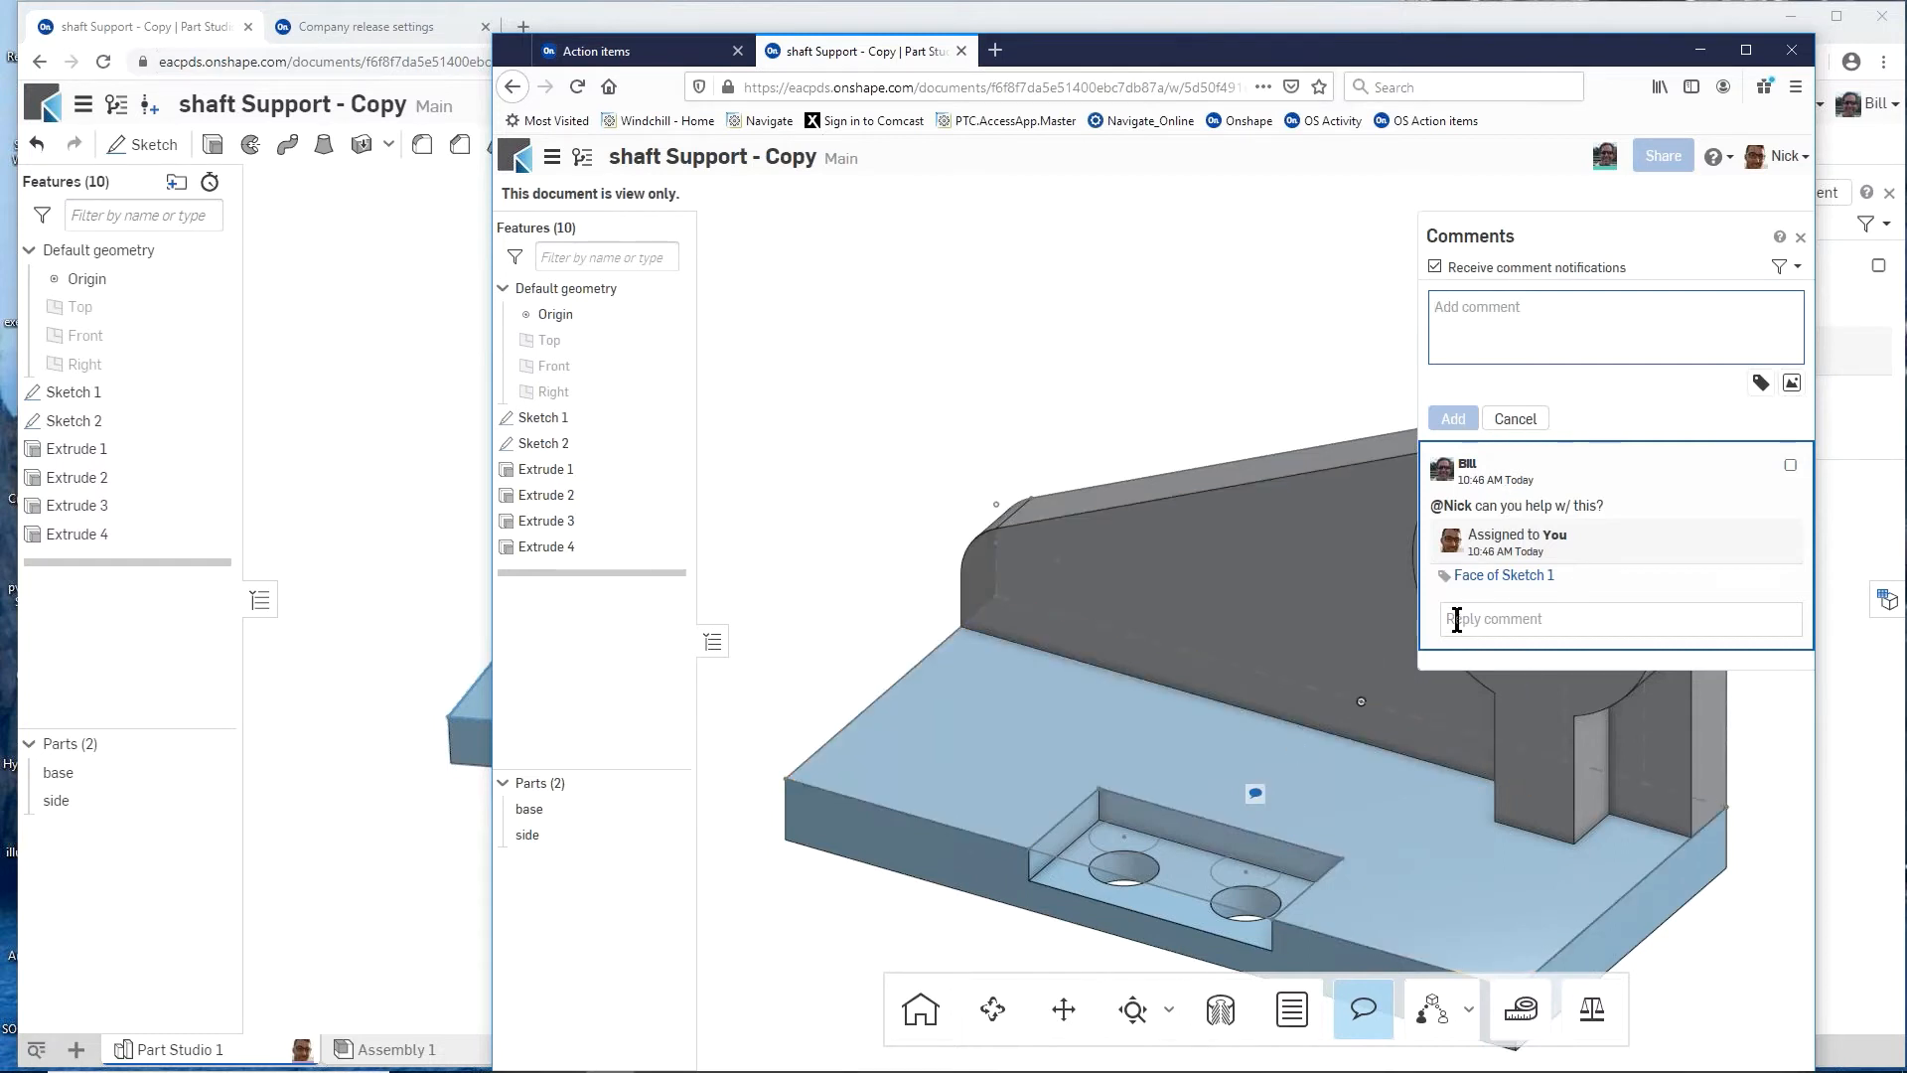
{"action": "right_click_drag", "start_coordinate": [1232, 636], "coordinate": [1132, 612]}
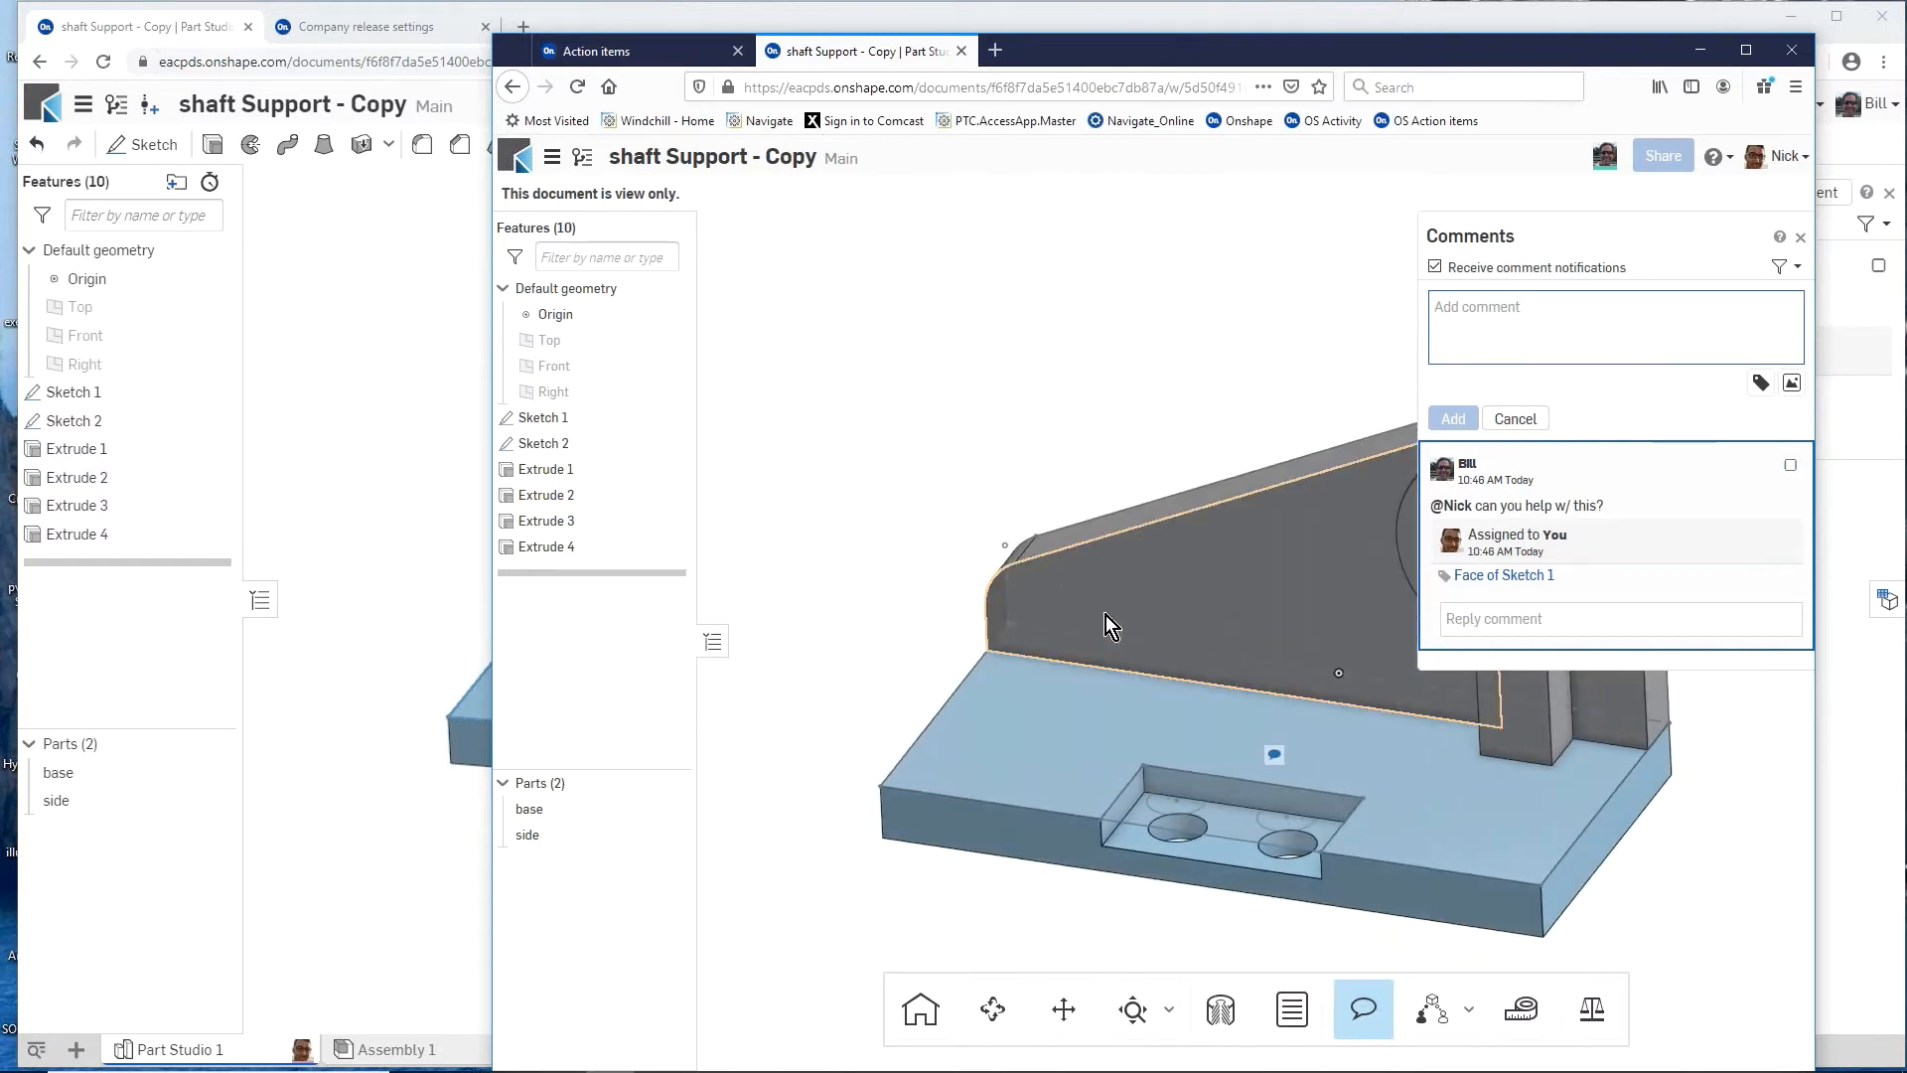
{"action": "scroll", "coordinate": [1094, 630], "scroll_direction": "down", "scroll_amount": 5}
{"action": "scroll", "coordinate": [1136, 638], "scroll_direction": "up", "scroll_amount": 1}
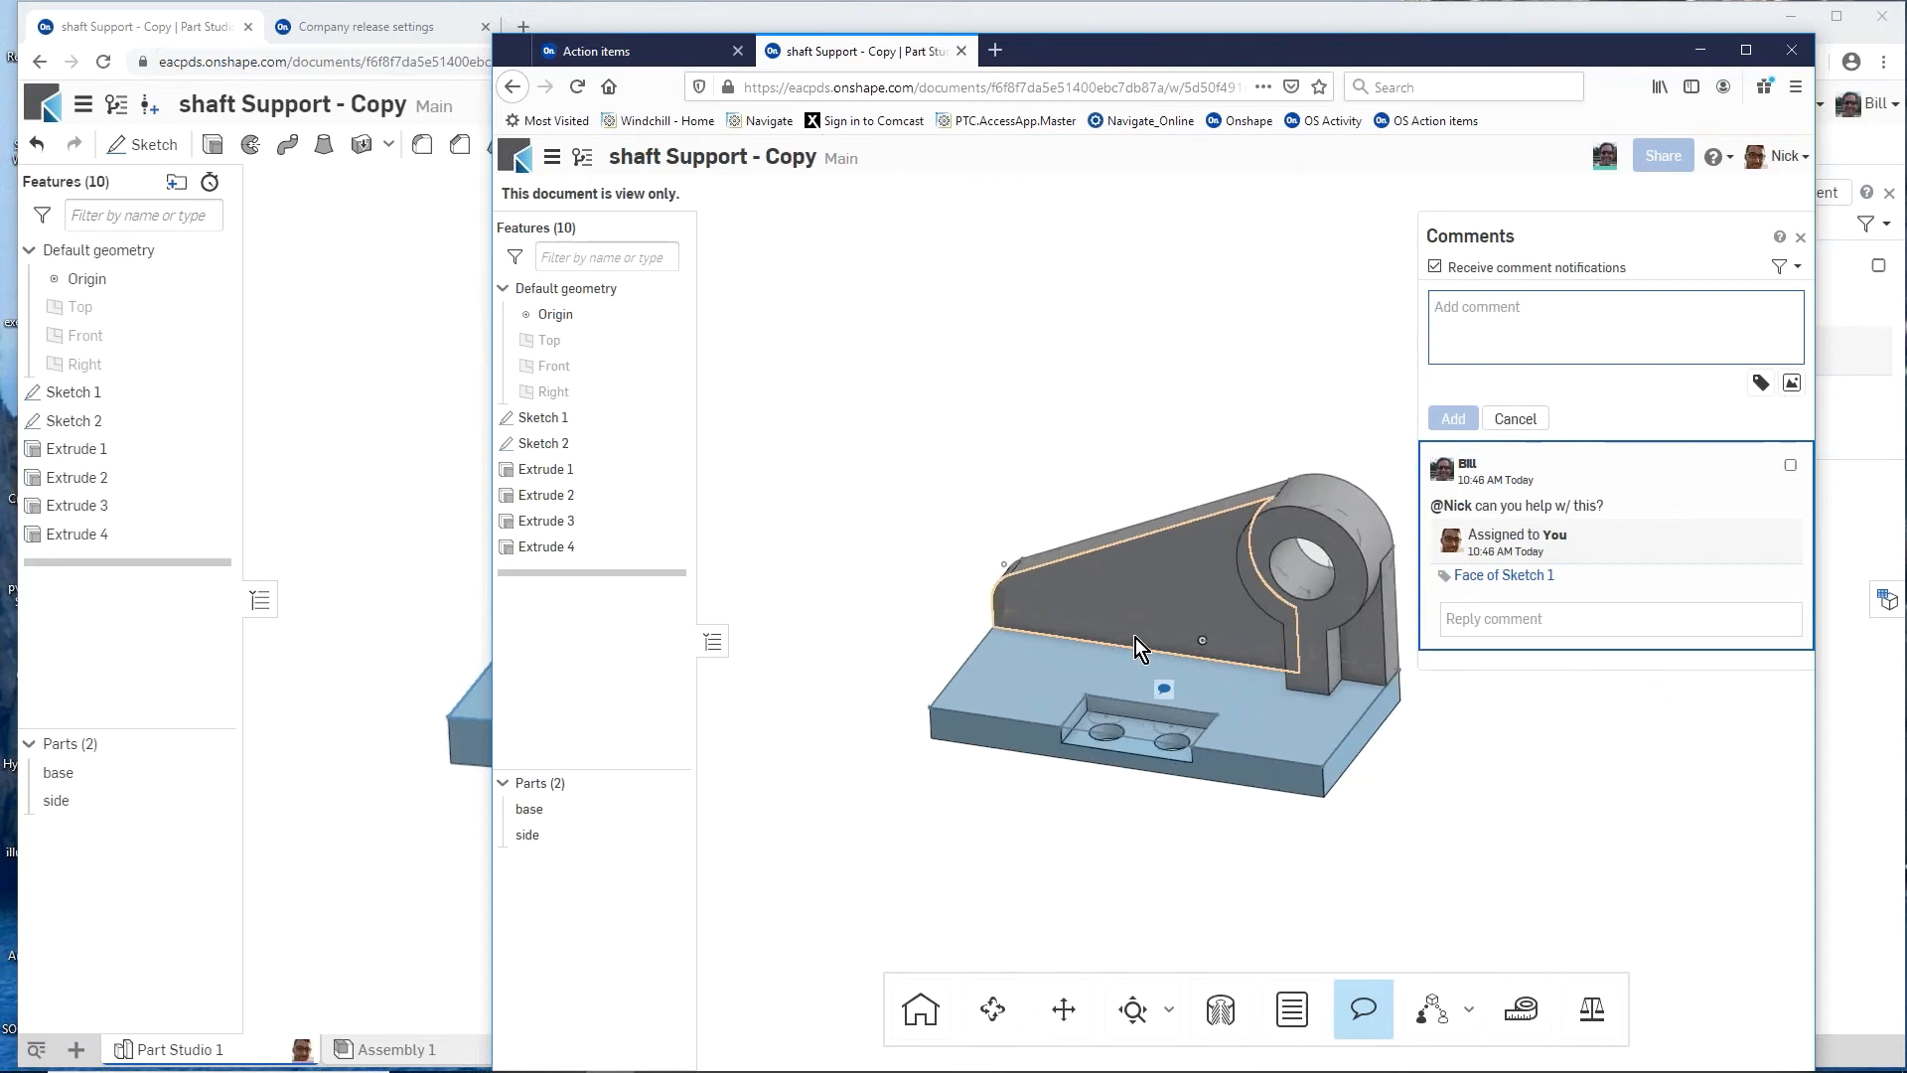
{"action": "left_click", "coordinate": [1475, 619]}
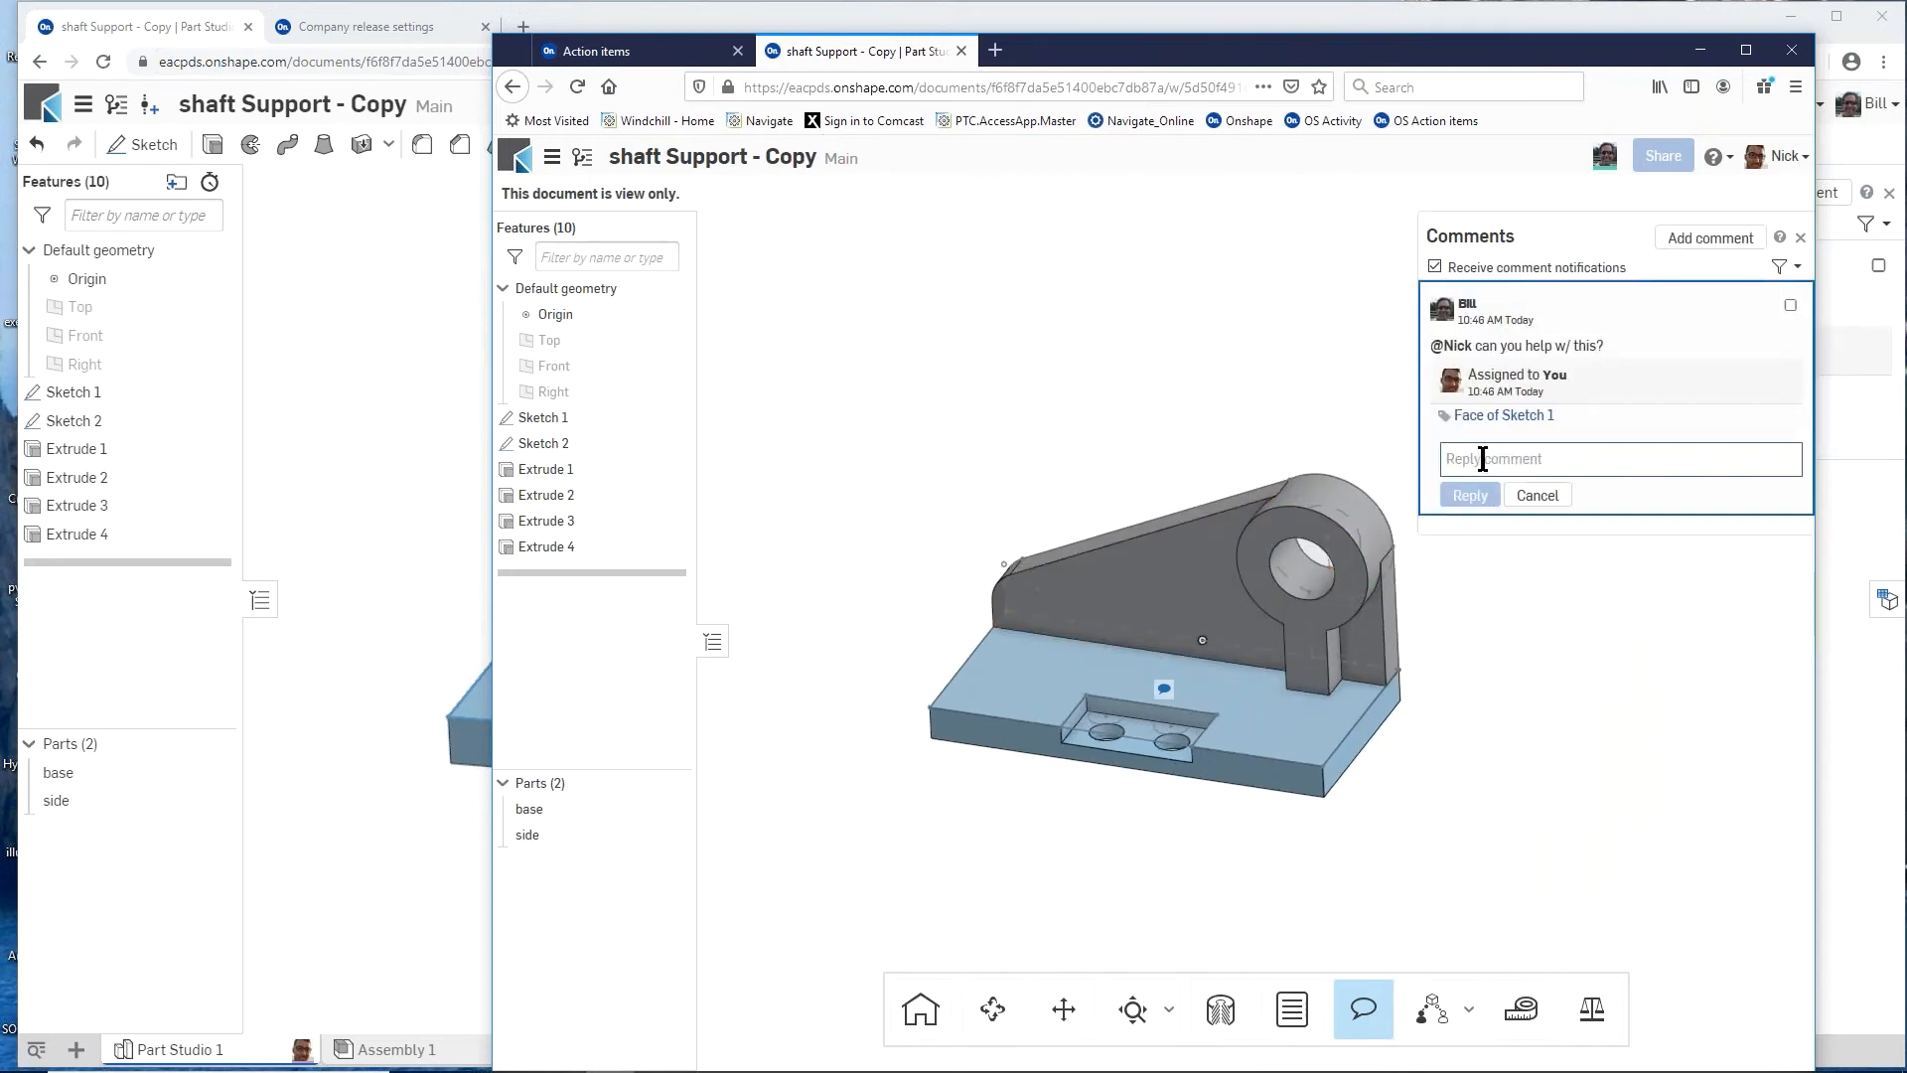
{"action": "type", "text": "sure"}
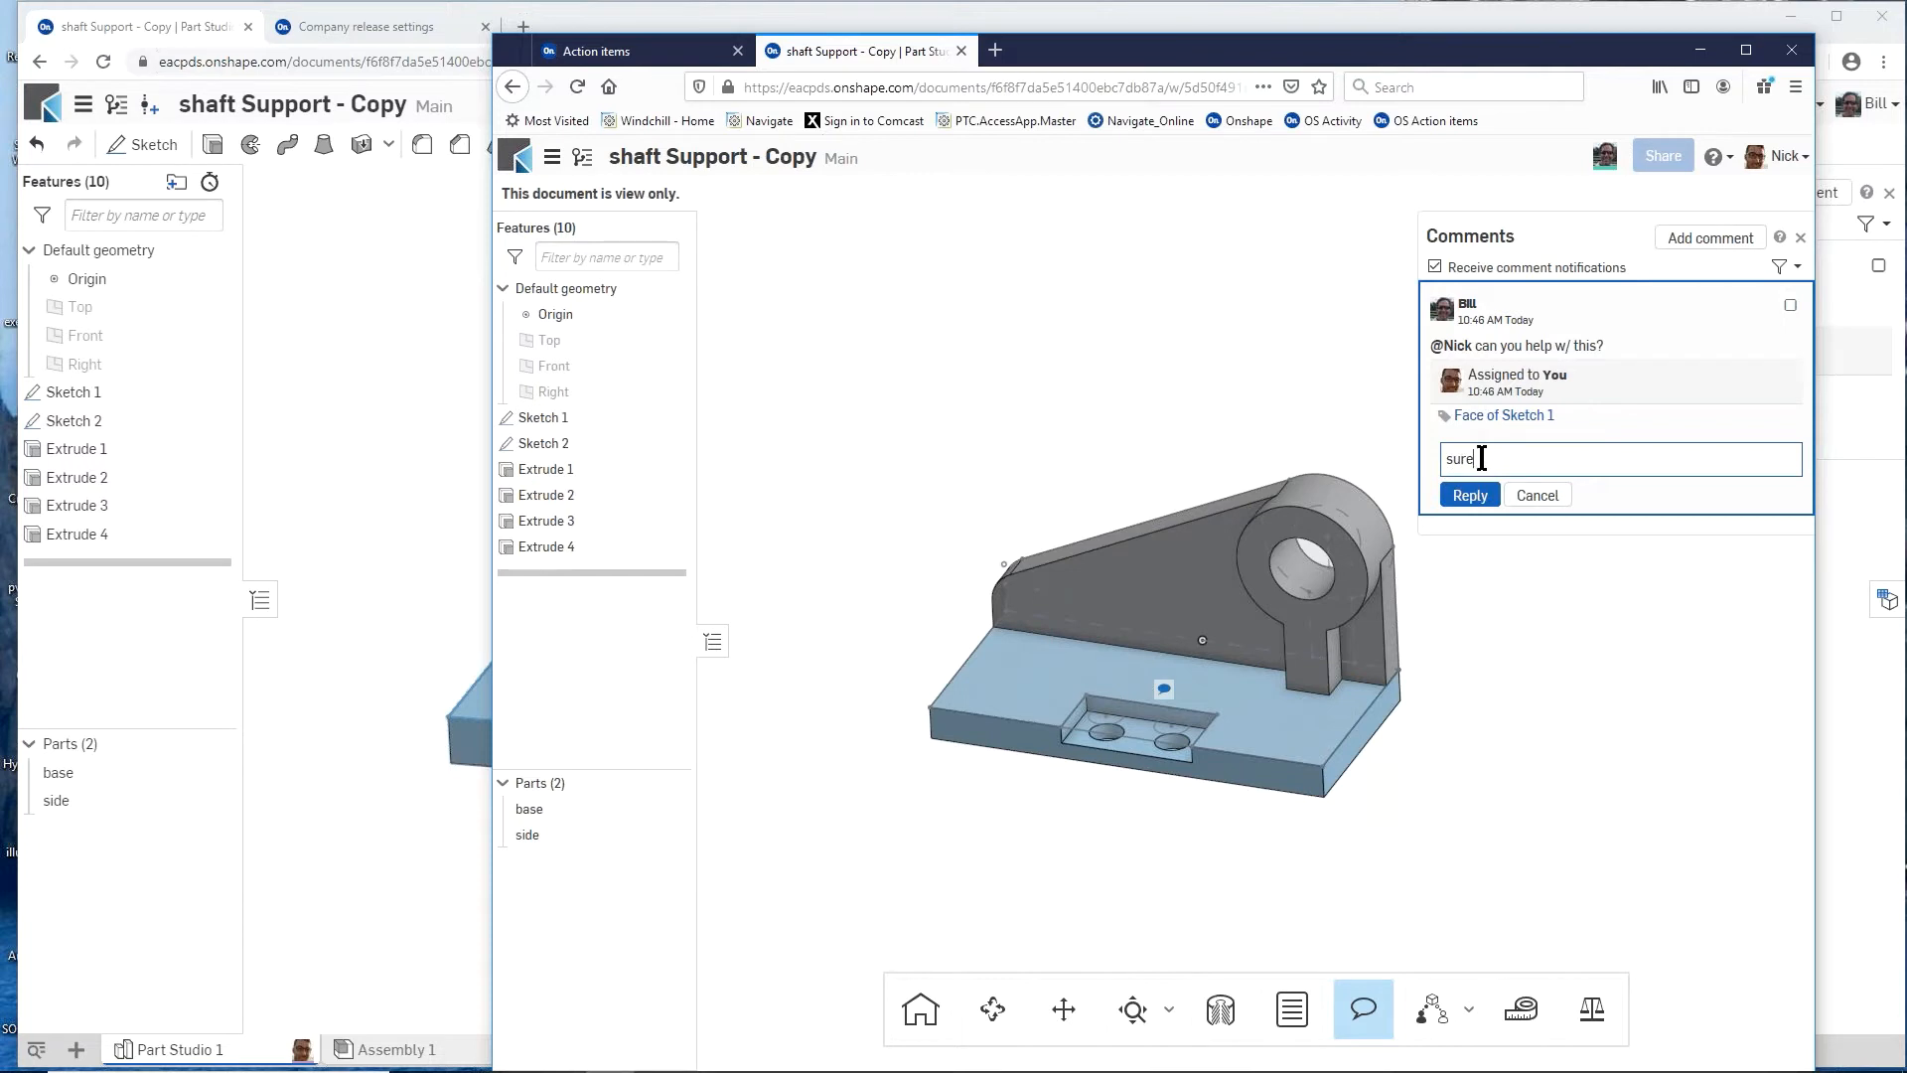
{"action": "left_click", "coordinate": [1470, 495]}
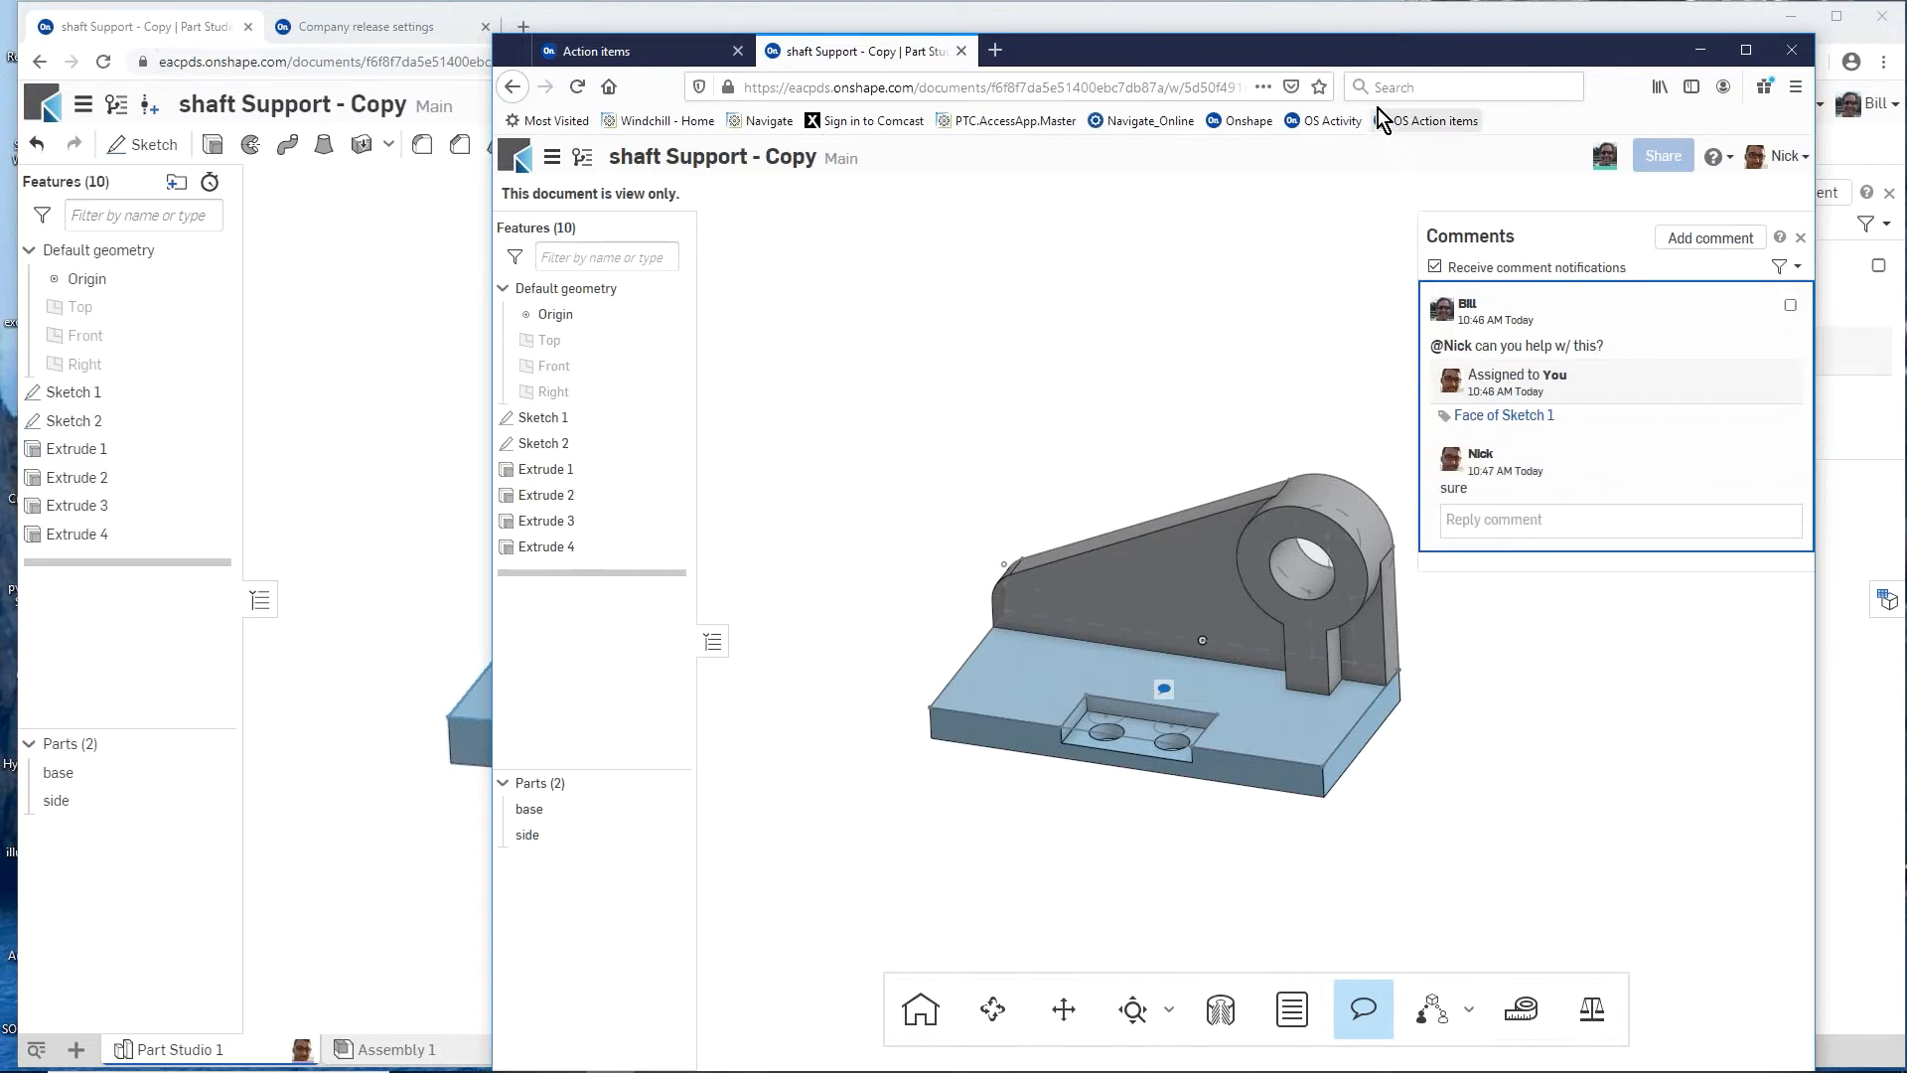
Step: Arrange the owner's and colleague's browser windows side by side so the shaft support shows in both
{"action": "left_click_drag", "start_coordinate": [1348, 46], "coordinate": [1376, 46]}
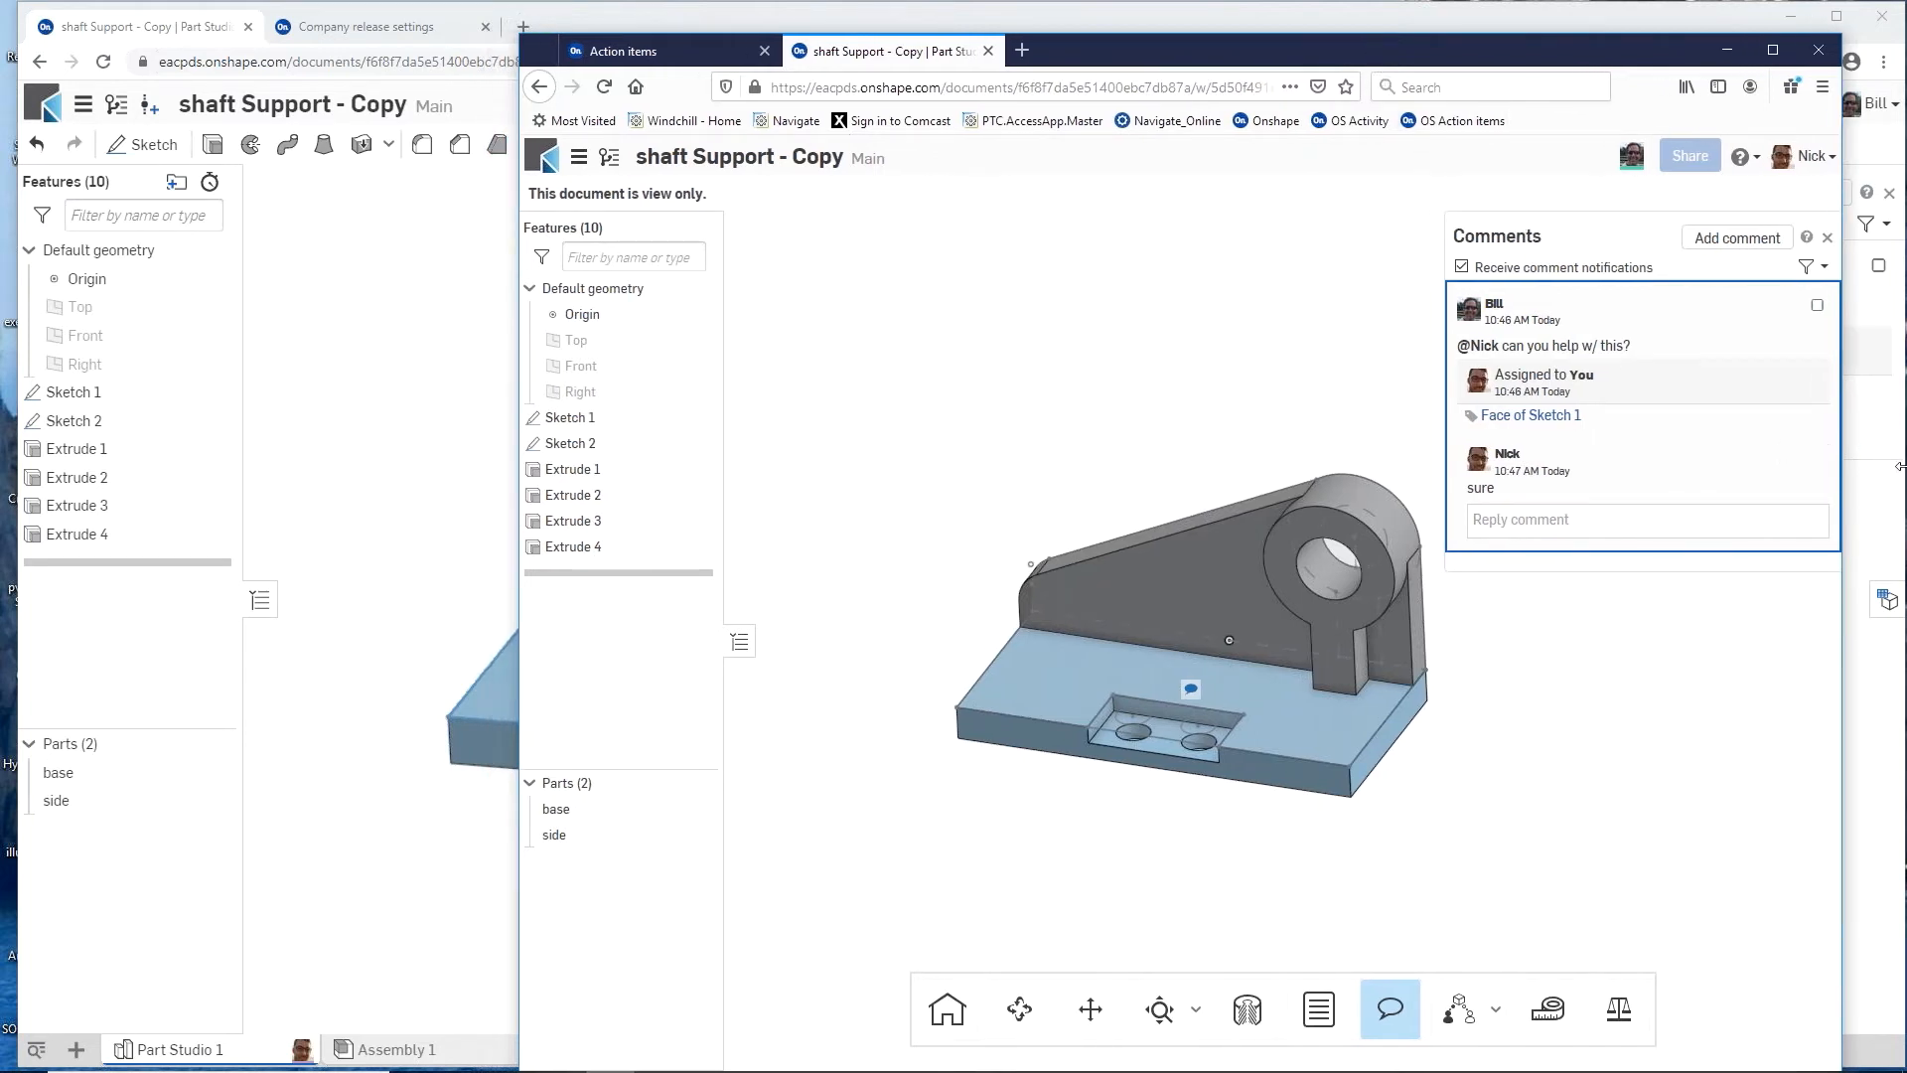
{"action": "left_click_drag", "start_coordinate": [1899, 464], "coordinate": [954, 430]}
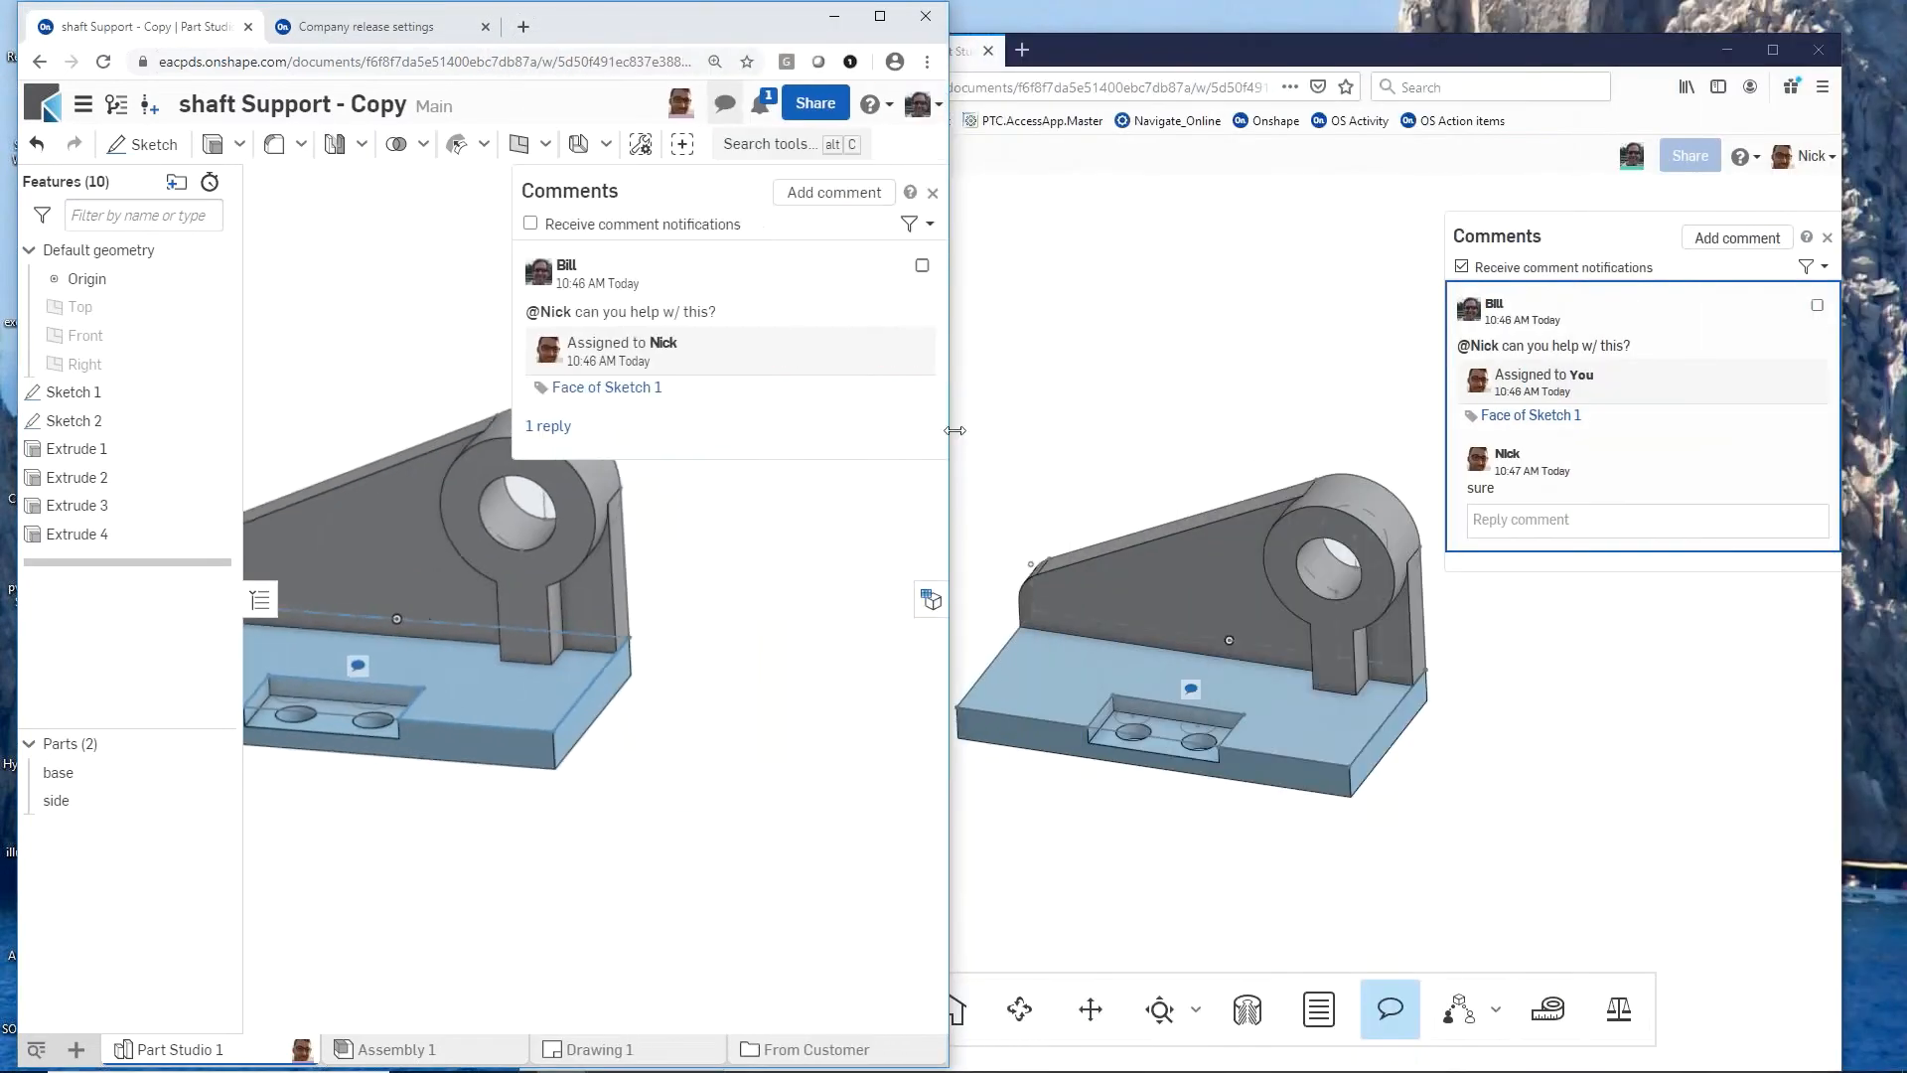
{"action": "mouse_move", "coordinate": [1296, 56]}
{"action": "left_mouse_down"}
{"action": "mouse_move", "coordinate": [1338, 44]}
{"action": "mouse_move", "coordinate": [1319, 48]}
{"action": "left_mouse_up"}
{"action": "left_click", "coordinate": [403, 325]}
{"action": "scroll", "coordinate": [707, 710], "scroll_direction": "up", "scroll_amount": 1}
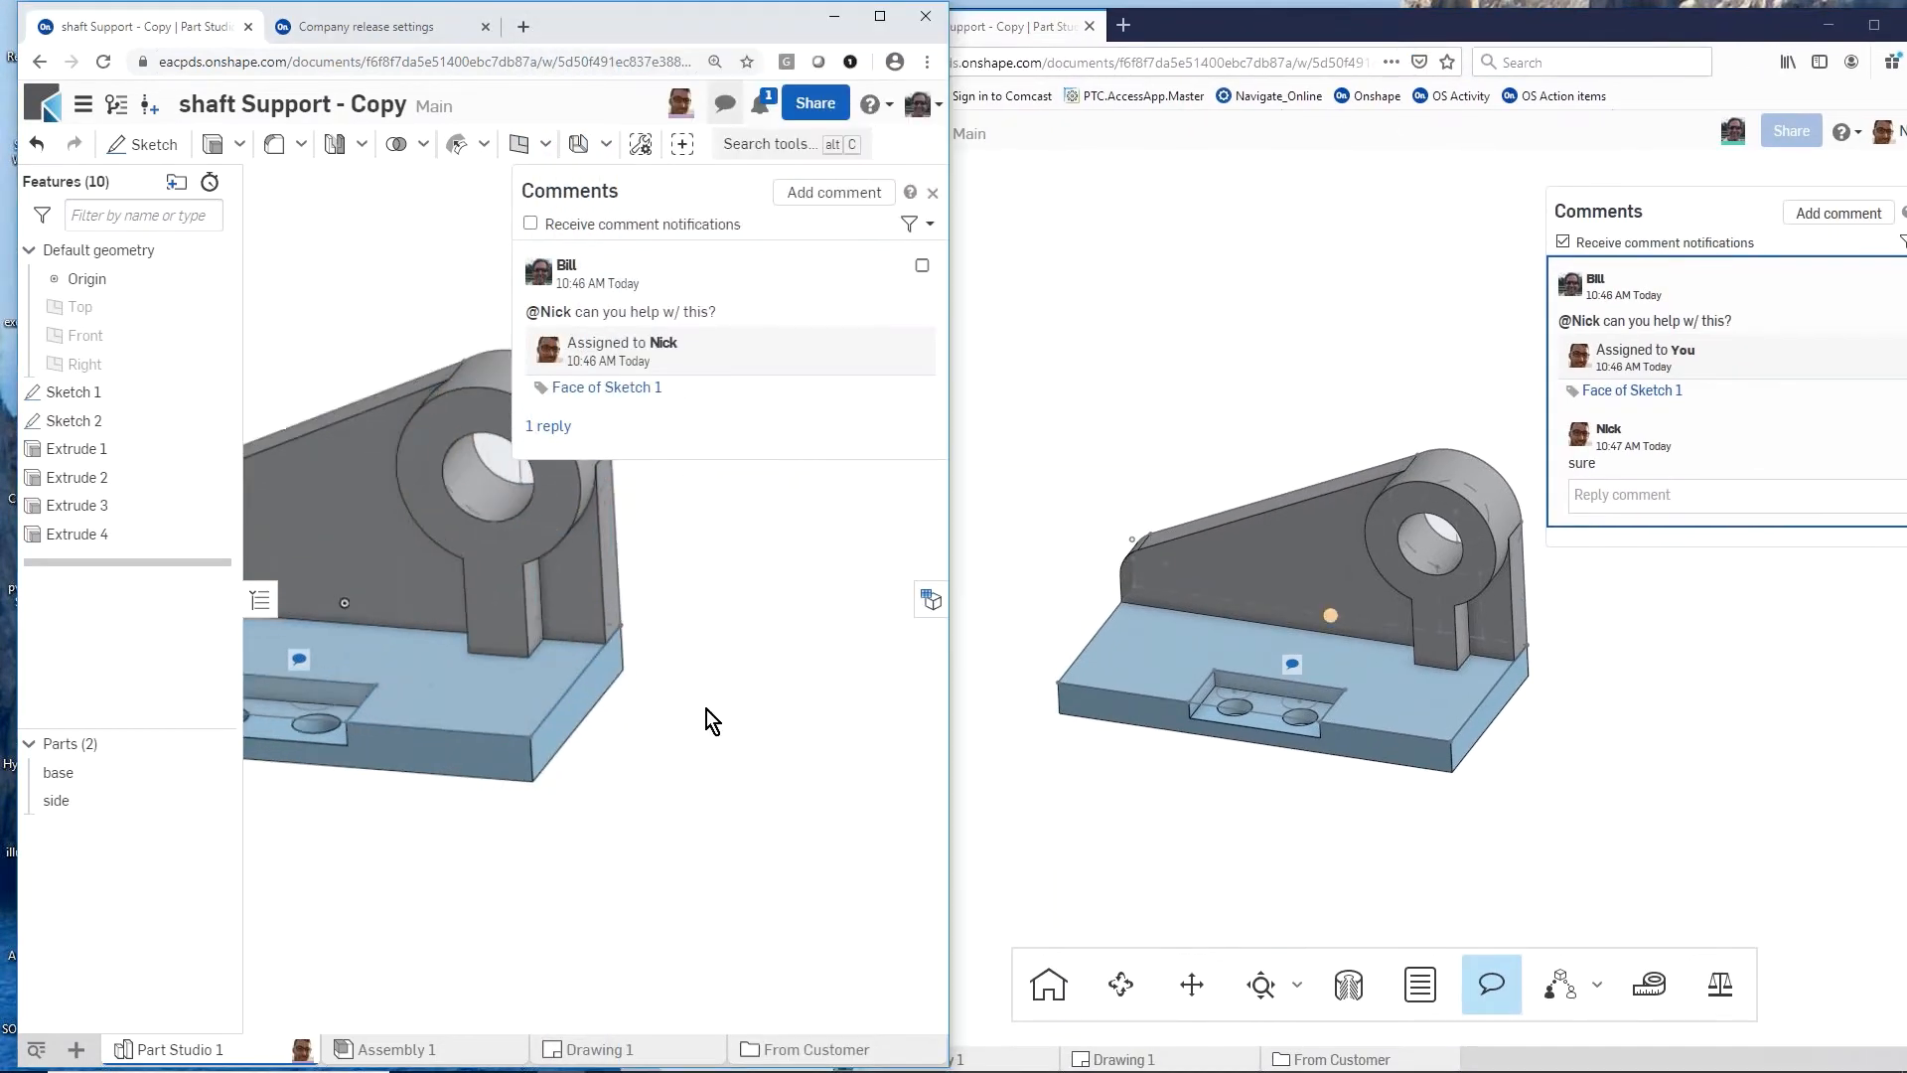
{"action": "scroll", "coordinate": [707, 709], "scroll_direction": "down", "scroll_amount": 4}
{"action": "scroll", "coordinate": [552, 747], "scroll_direction": "up", "scroll_amount": 2}
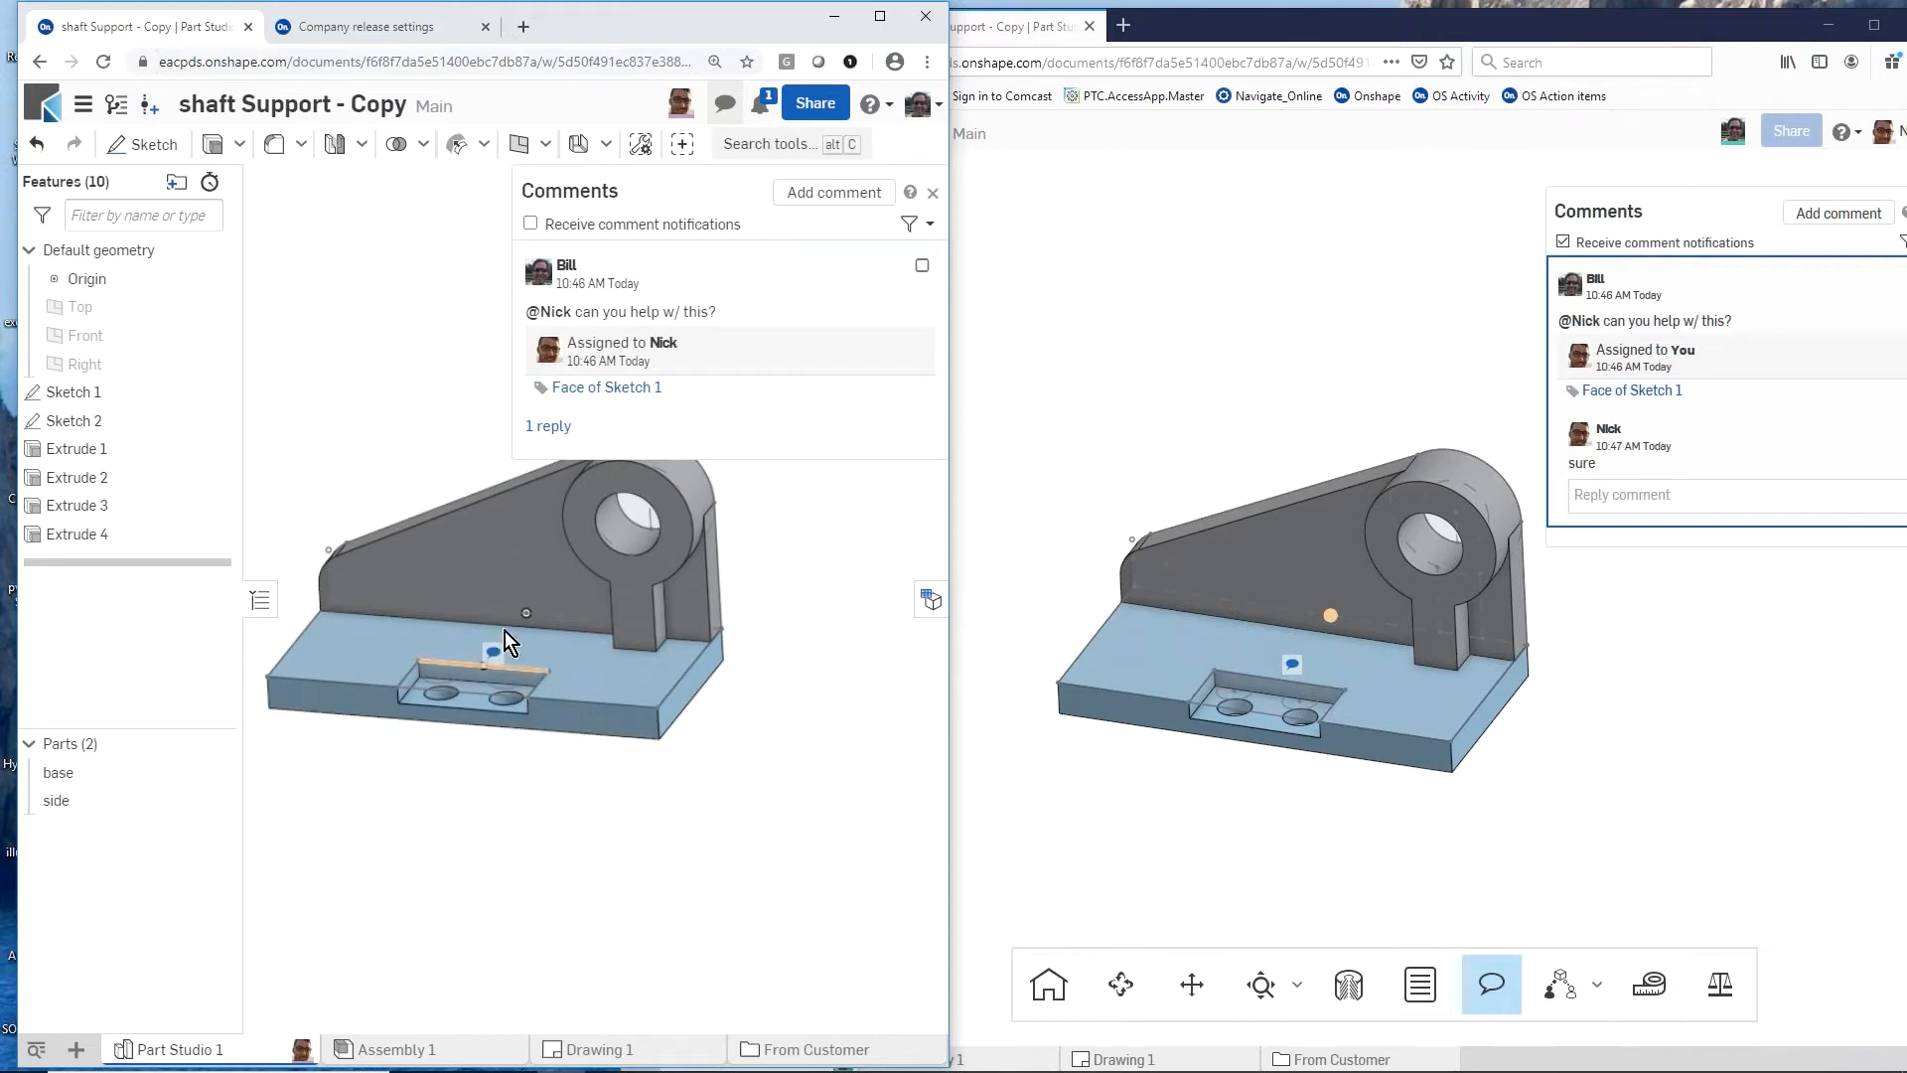
{"action": "key", "text": "s"}
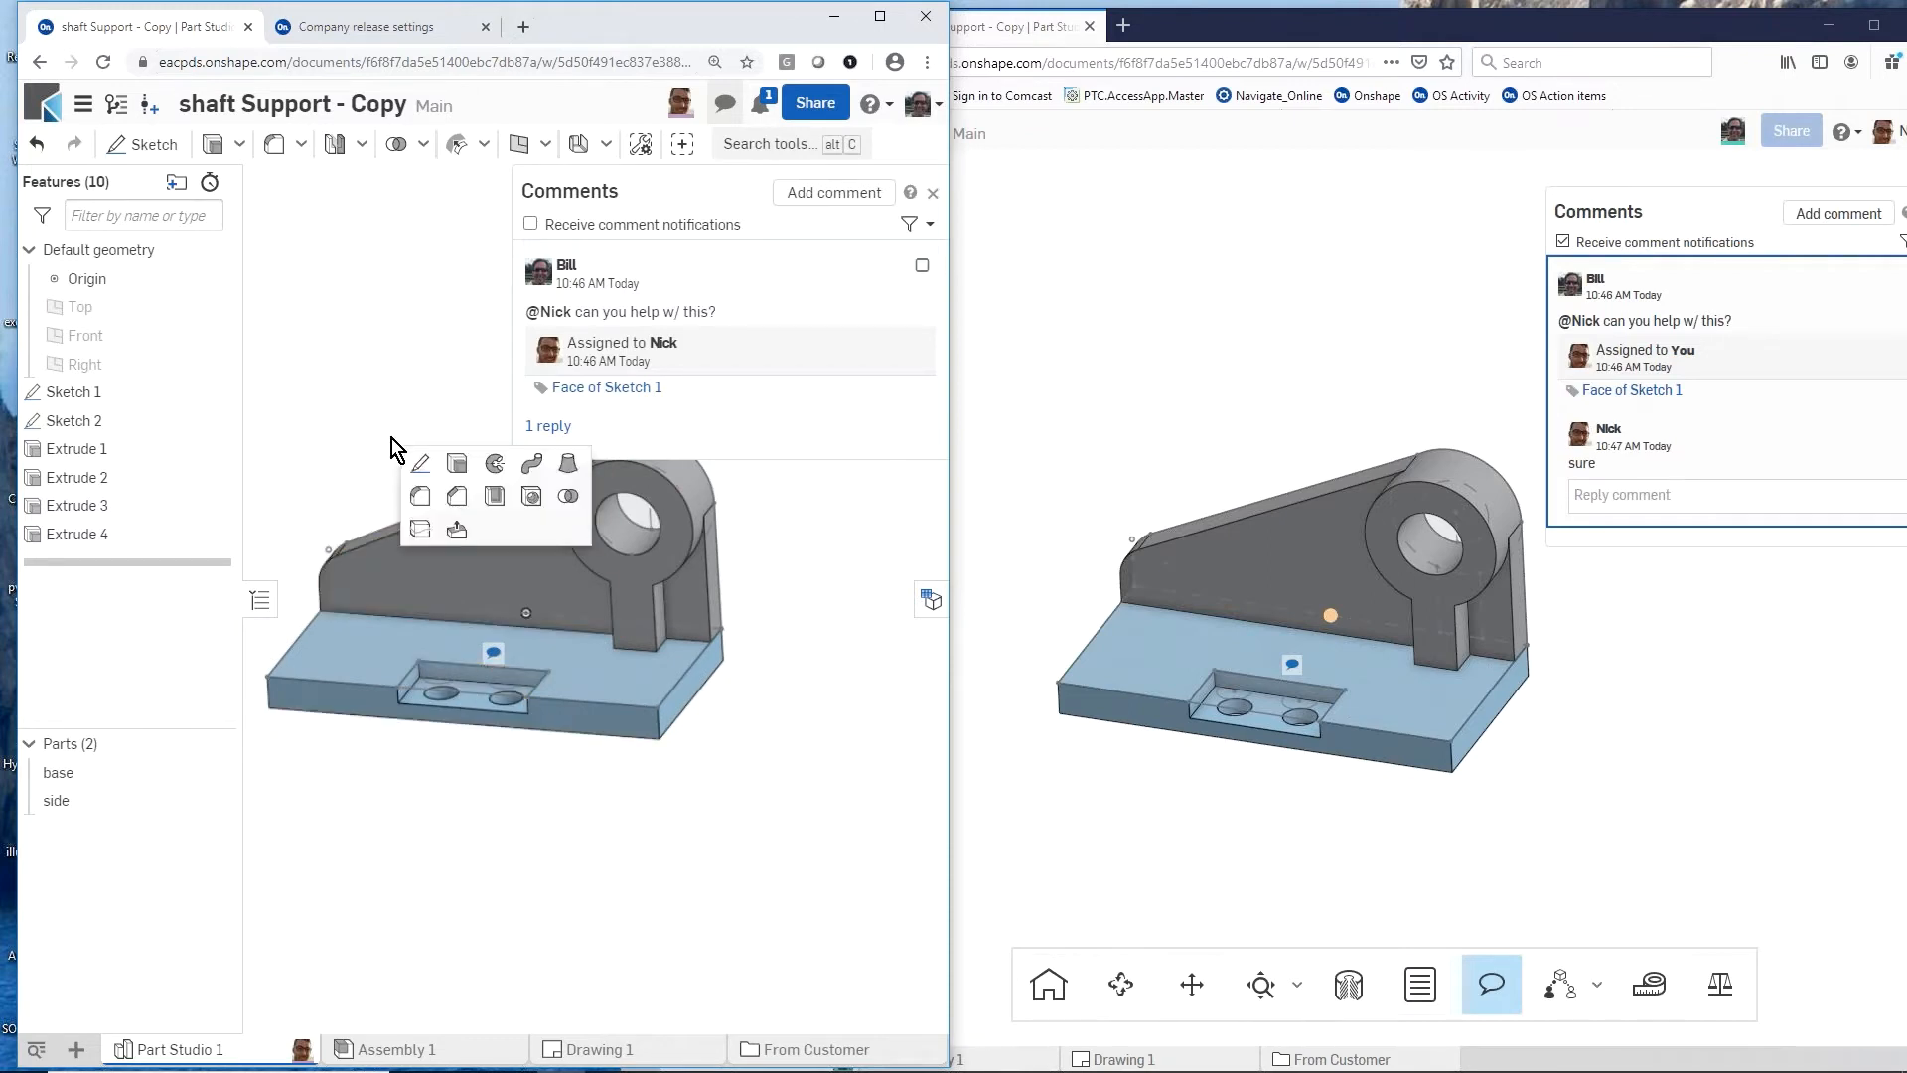
{"action": "left_click", "coordinate": [427, 504]}
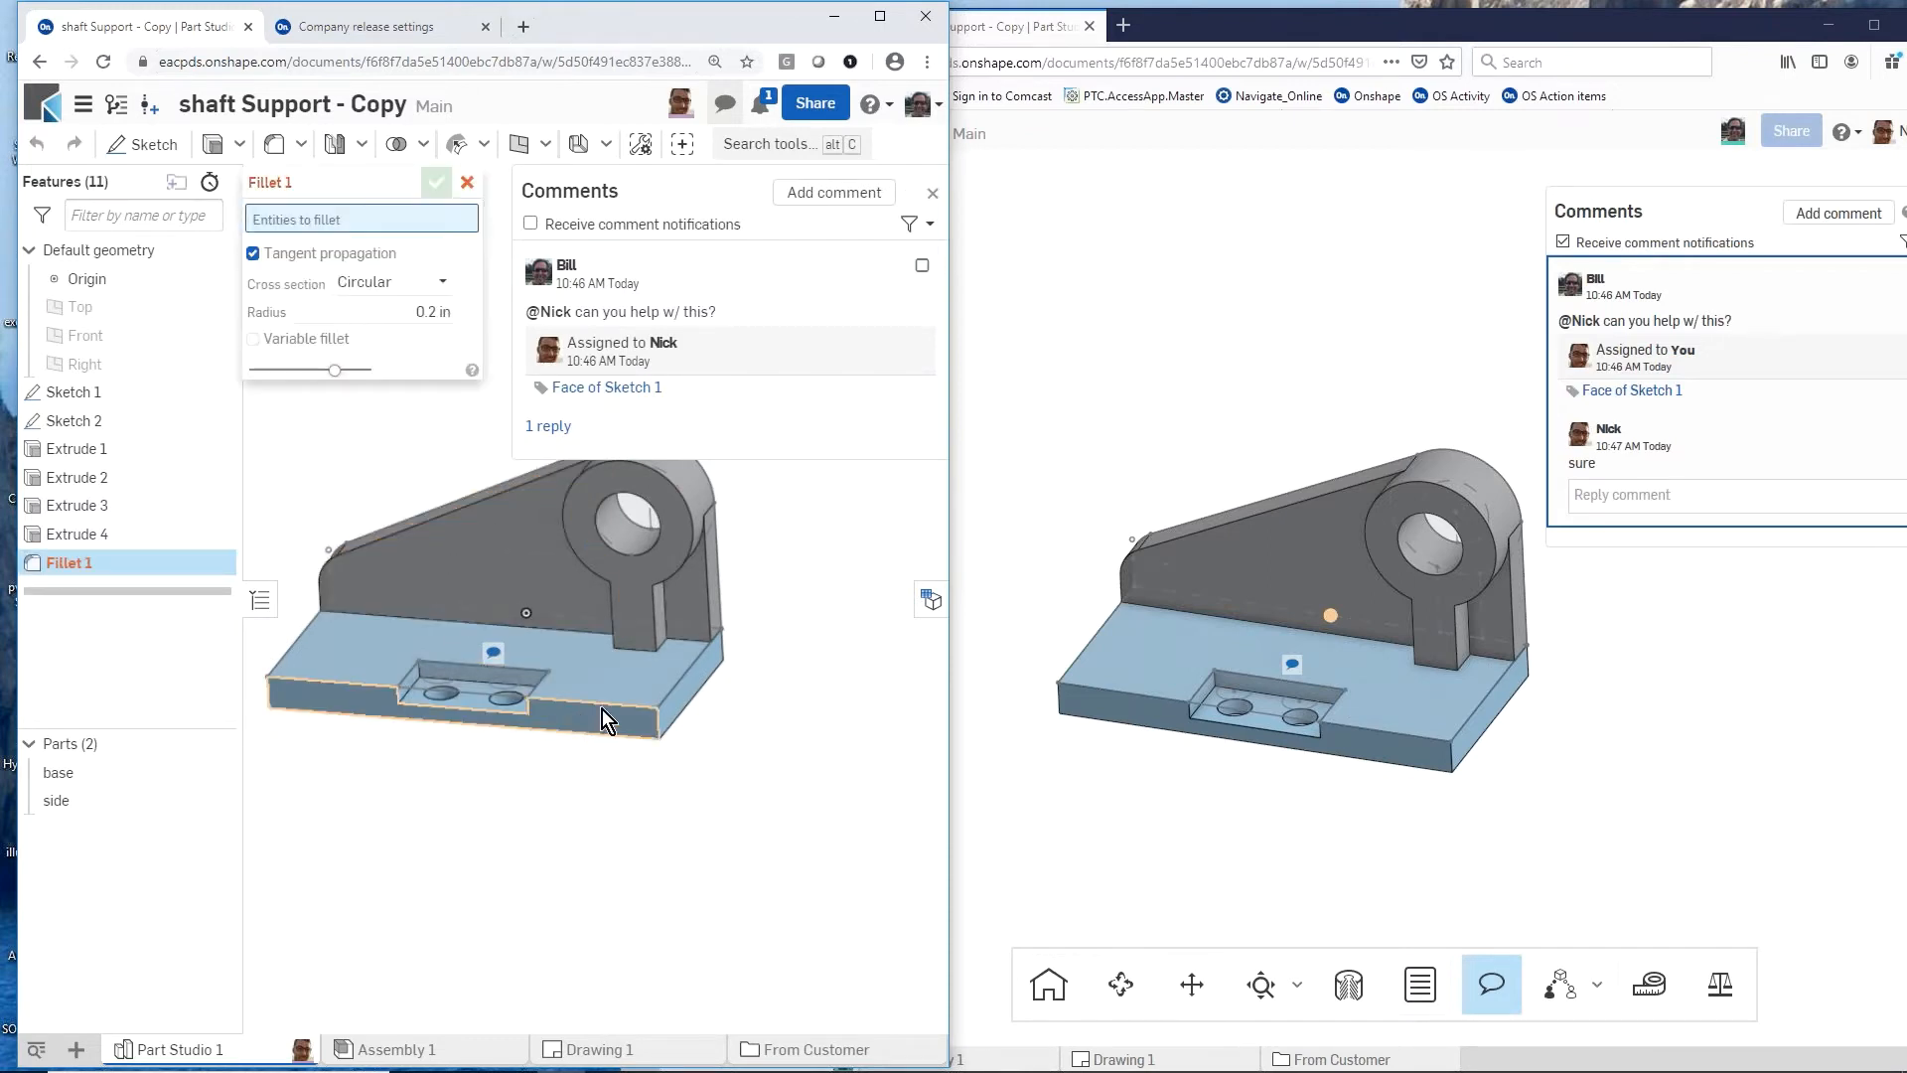
{"action": "left_click", "coordinate": [658, 723]}
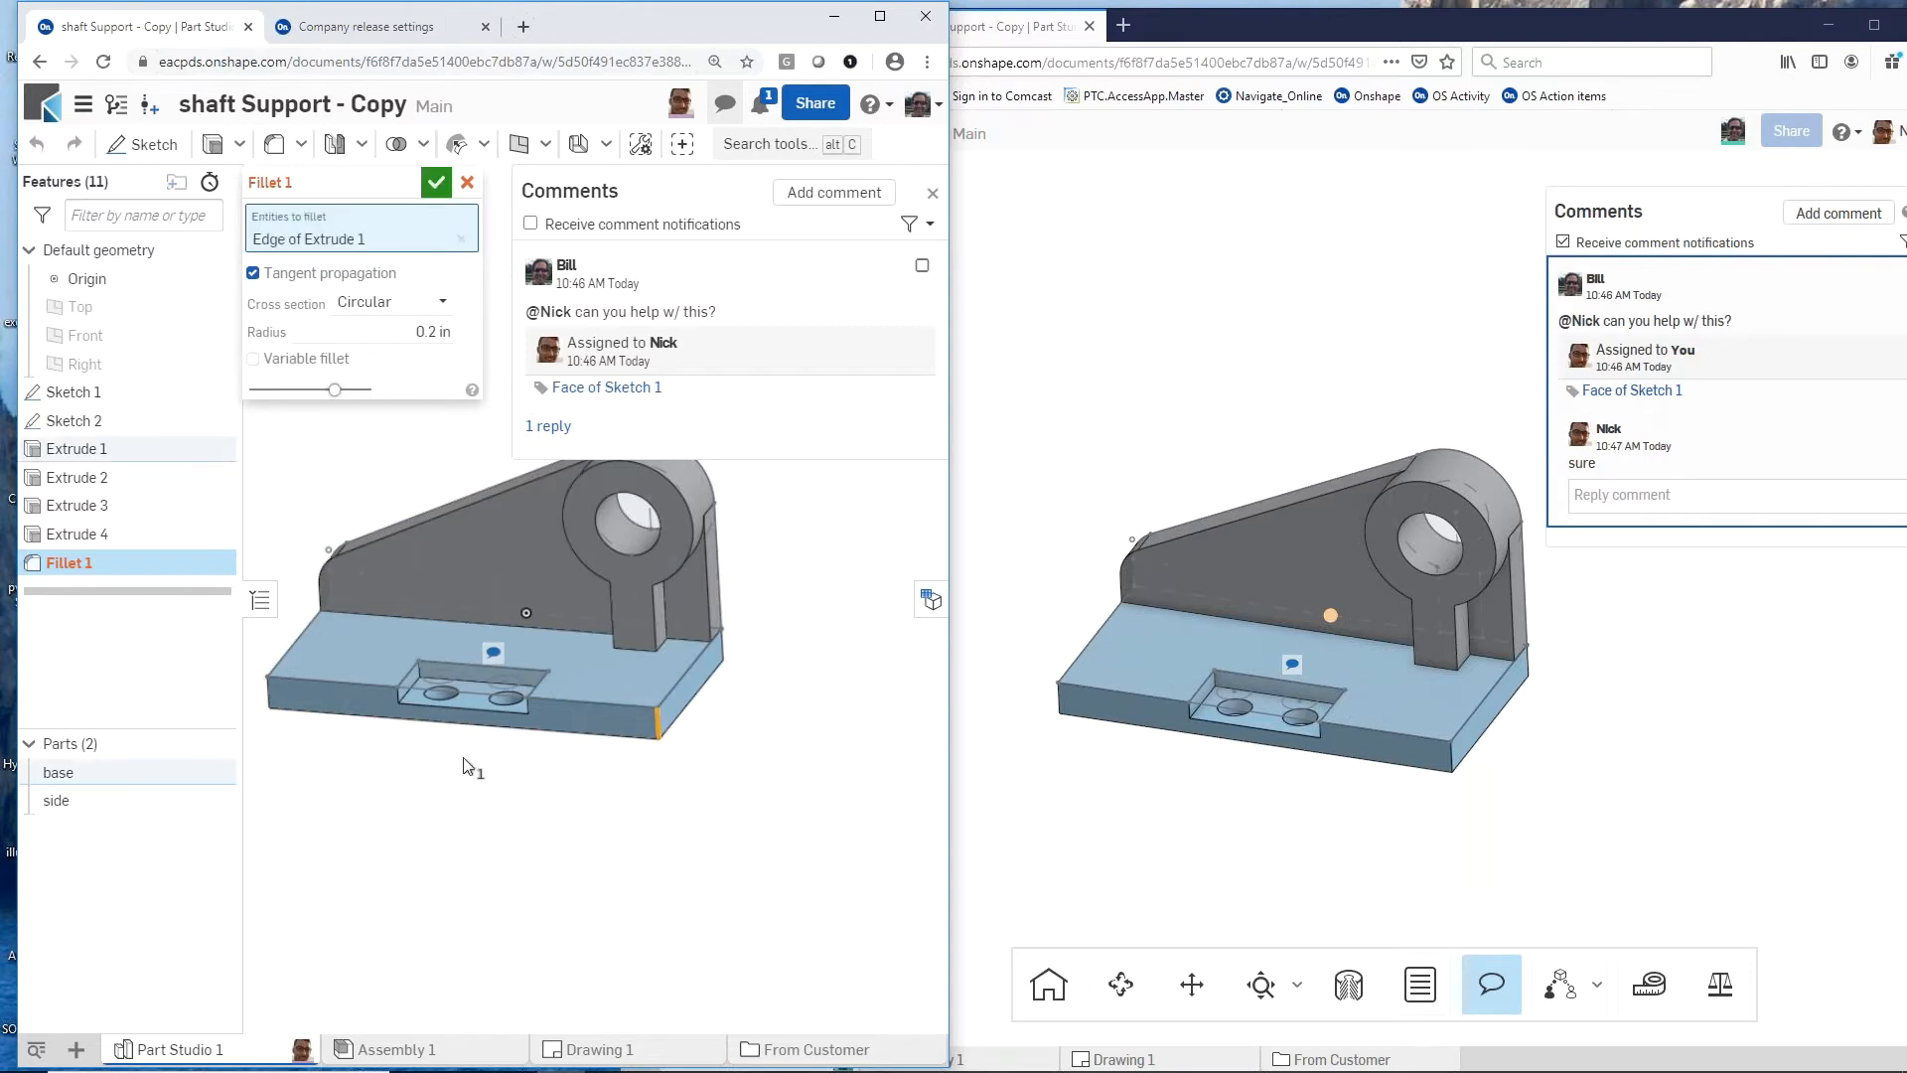
{"action": "right_click", "coordinate": [270, 688]}
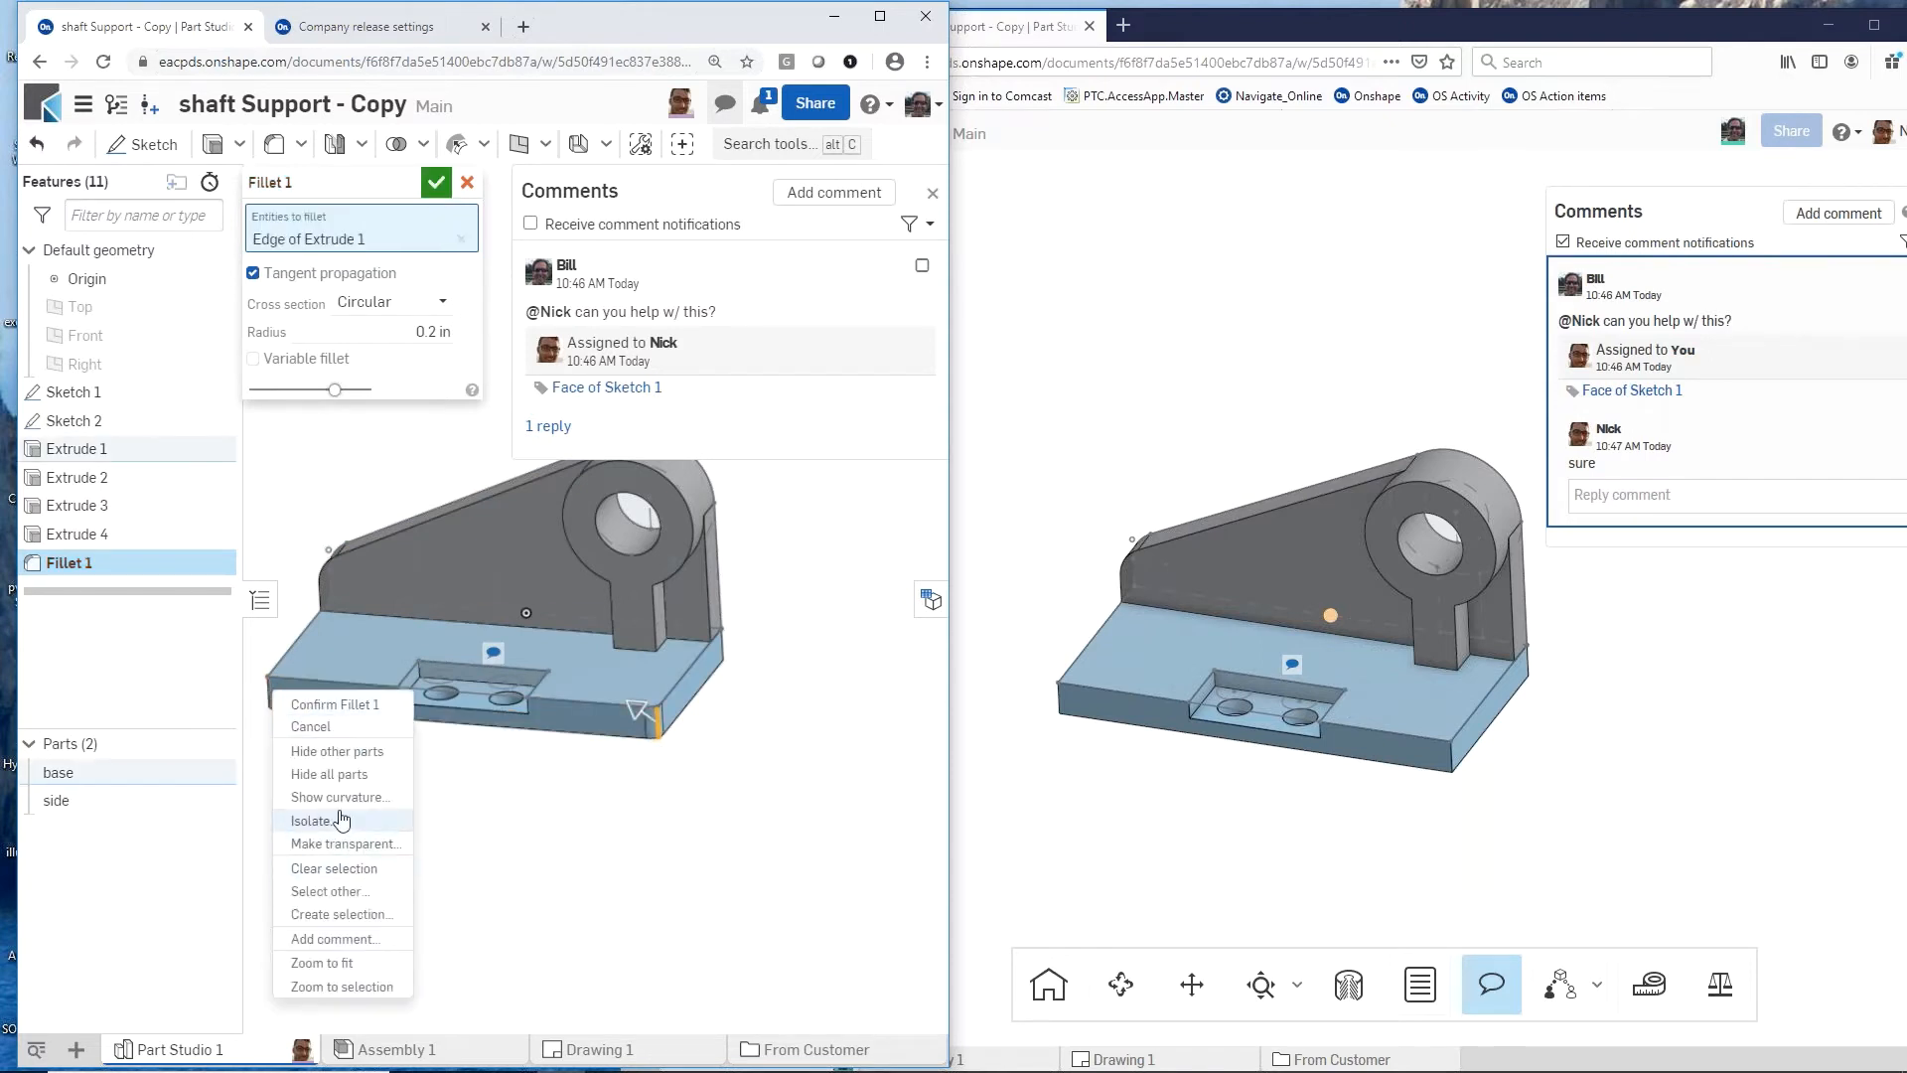
{"action": "left_click", "coordinate": [419, 332]}
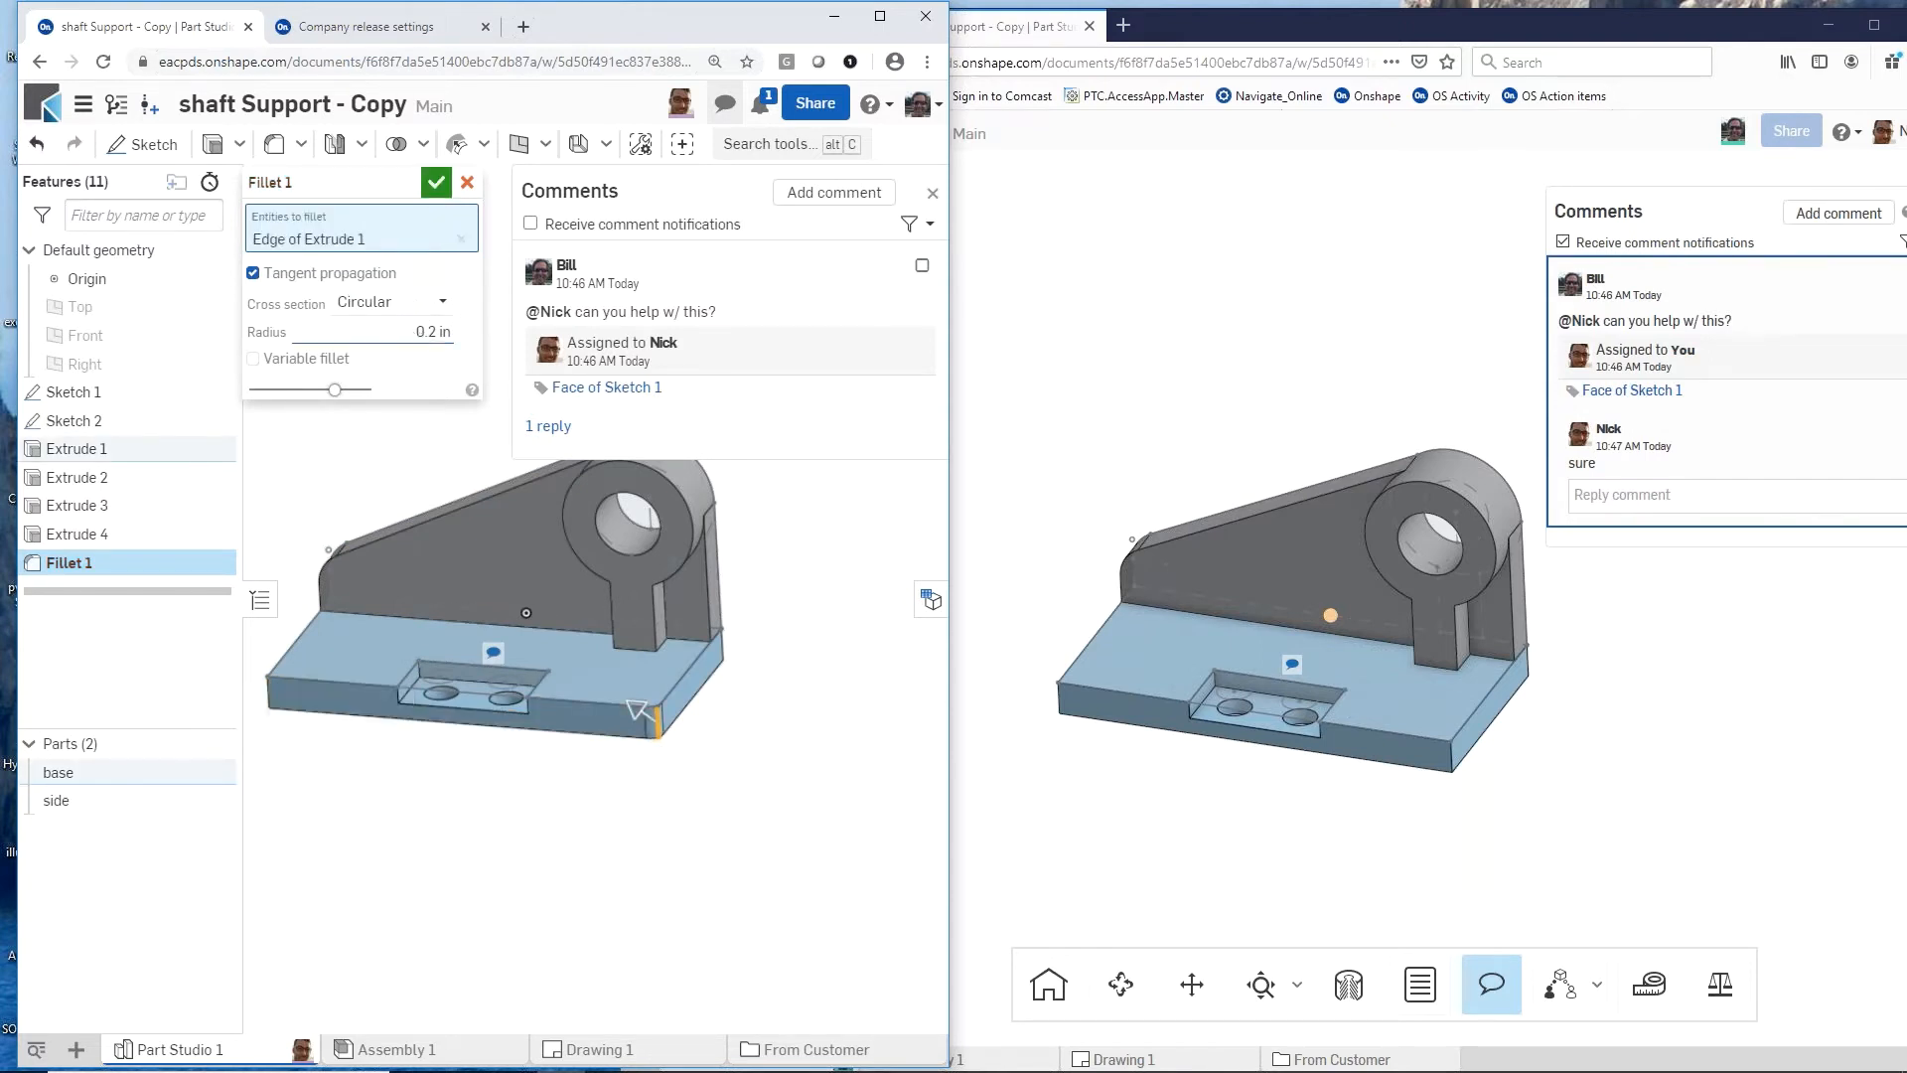
{"action": "left_click_drag", "start_coordinate": [452, 333], "coordinate": [430, 333]}
{"action": "key", "text": "BackSpace"}
{"action": "key", "text": "Return"}
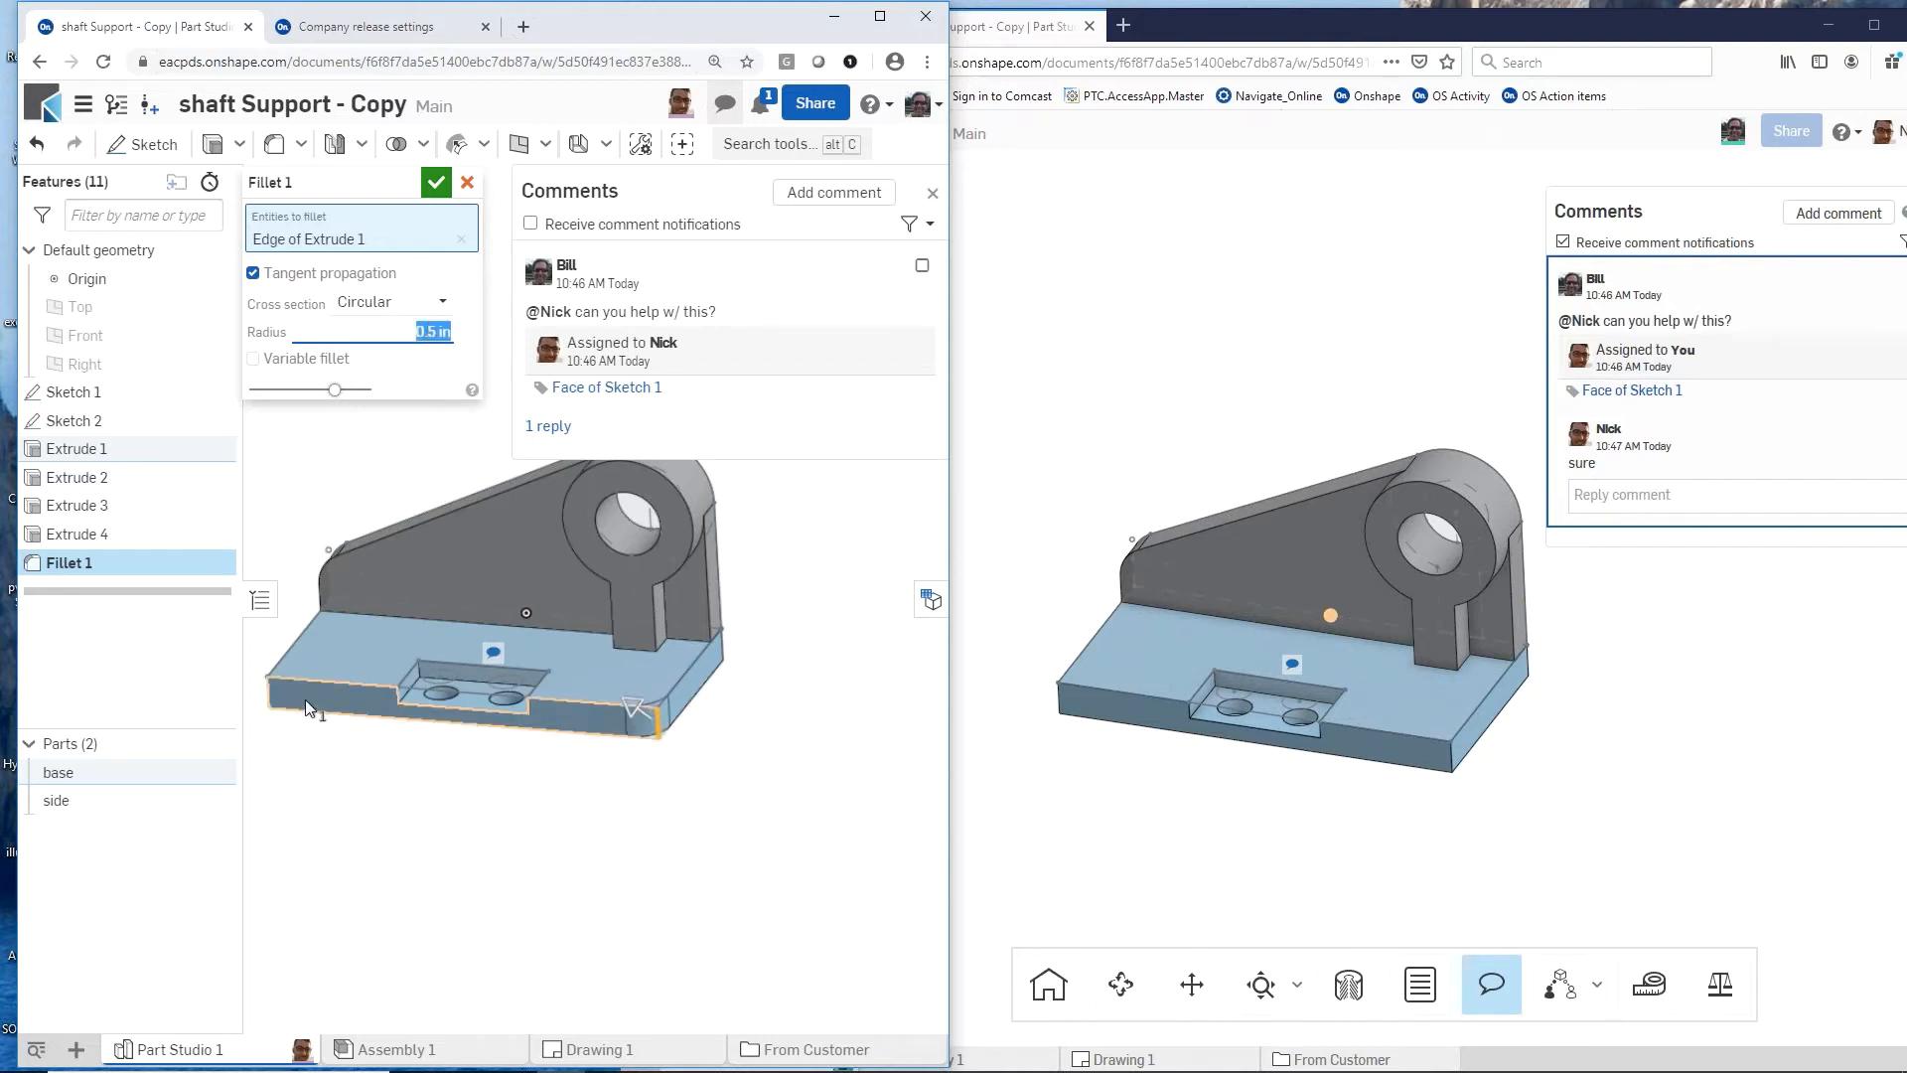
{"action": "scroll", "coordinate": [640, 728], "scroll_direction": "up", "scroll_amount": 3}
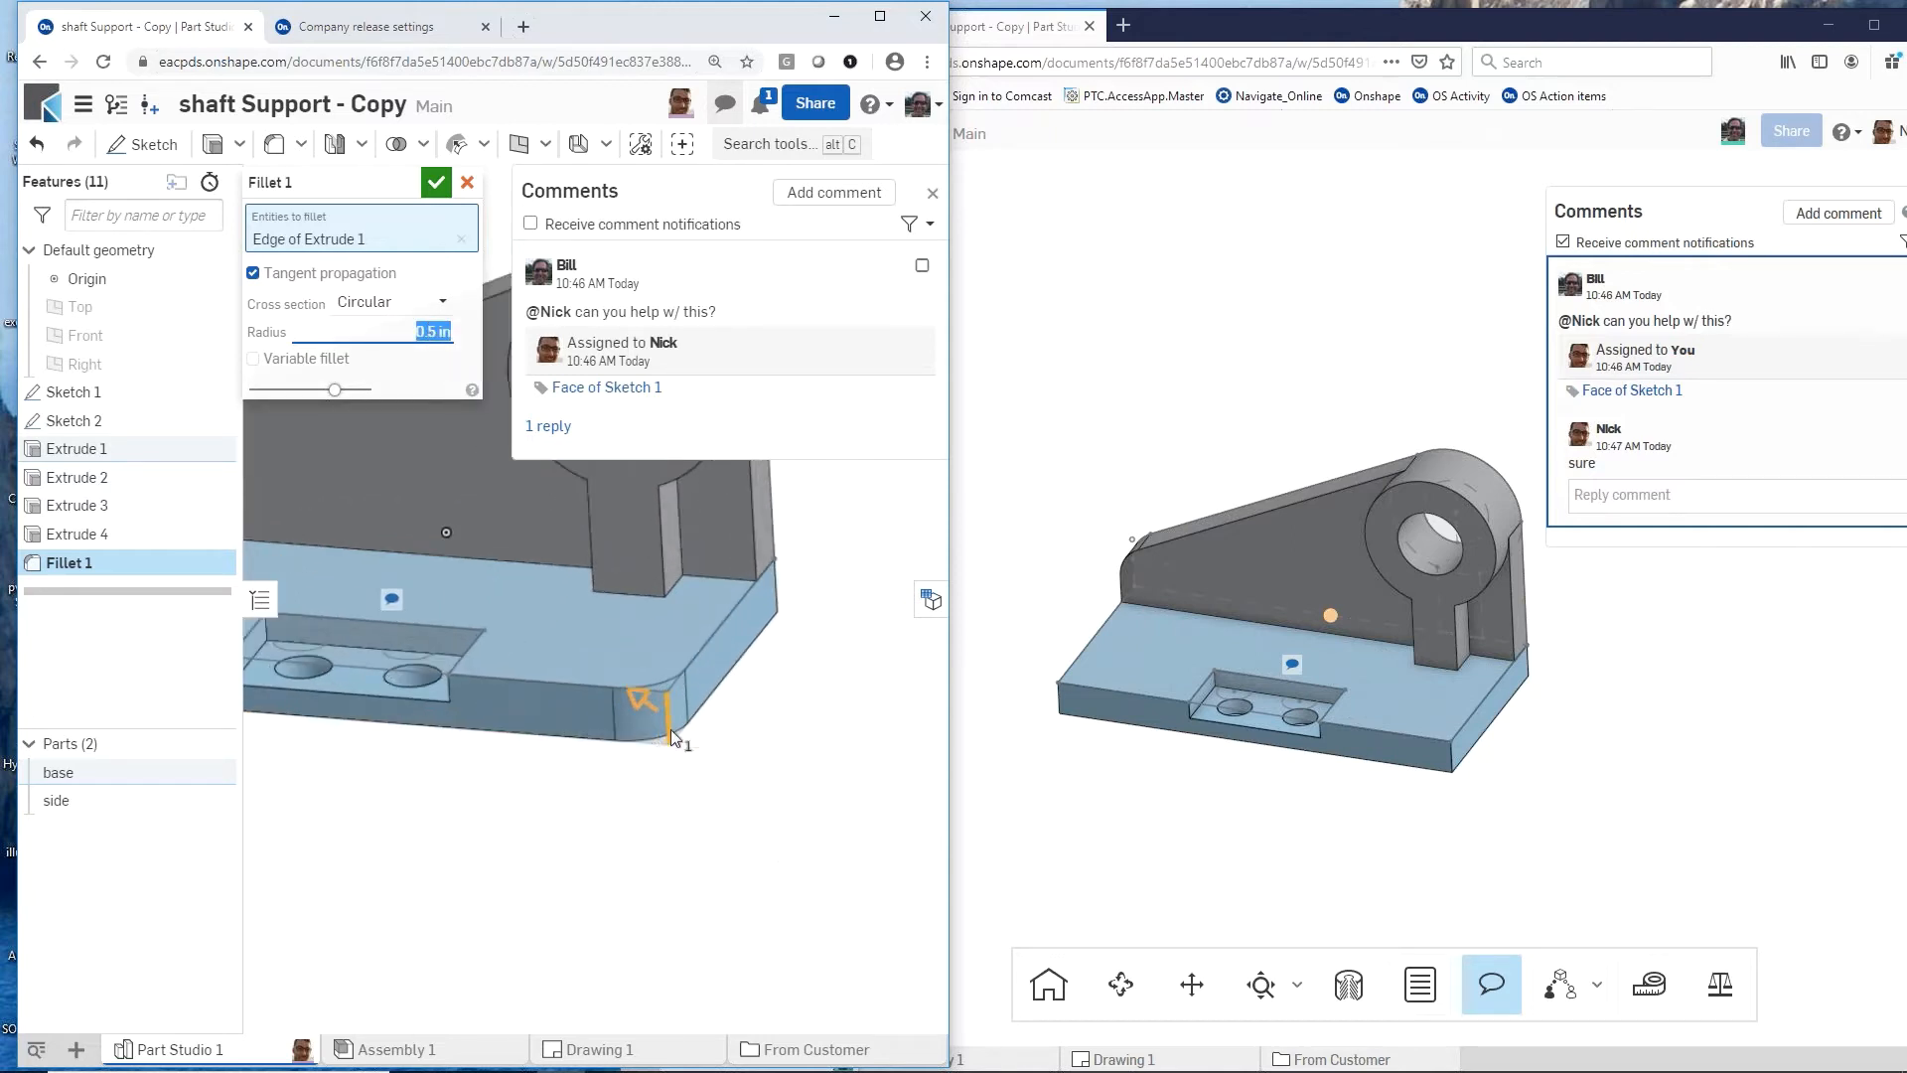
{"action": "left_click", "coordinate": [1220, 812]}
{"action": "scroll", "coordinate": [1220, 813], "scroll_direction": "down", "scroll_amount": 1}
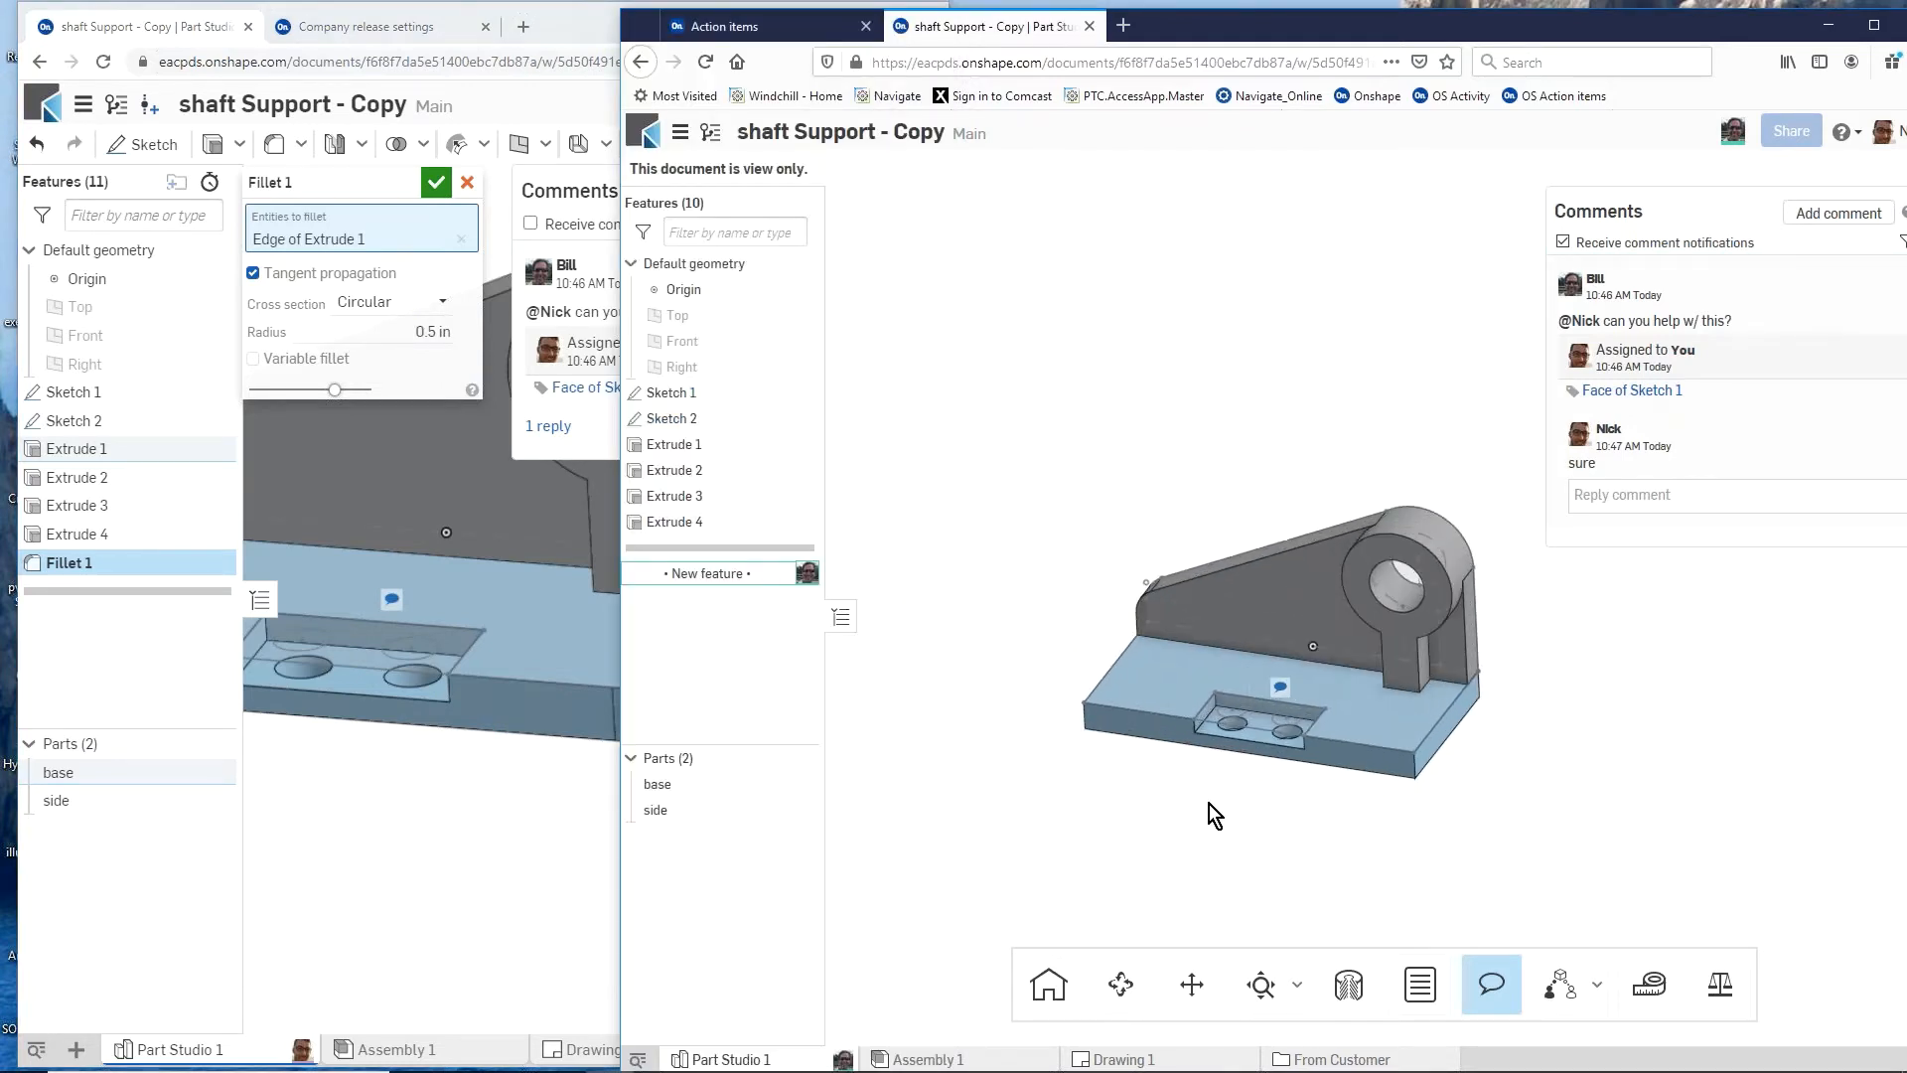
{"action": "left_click", "coordinate": [519, 809]}
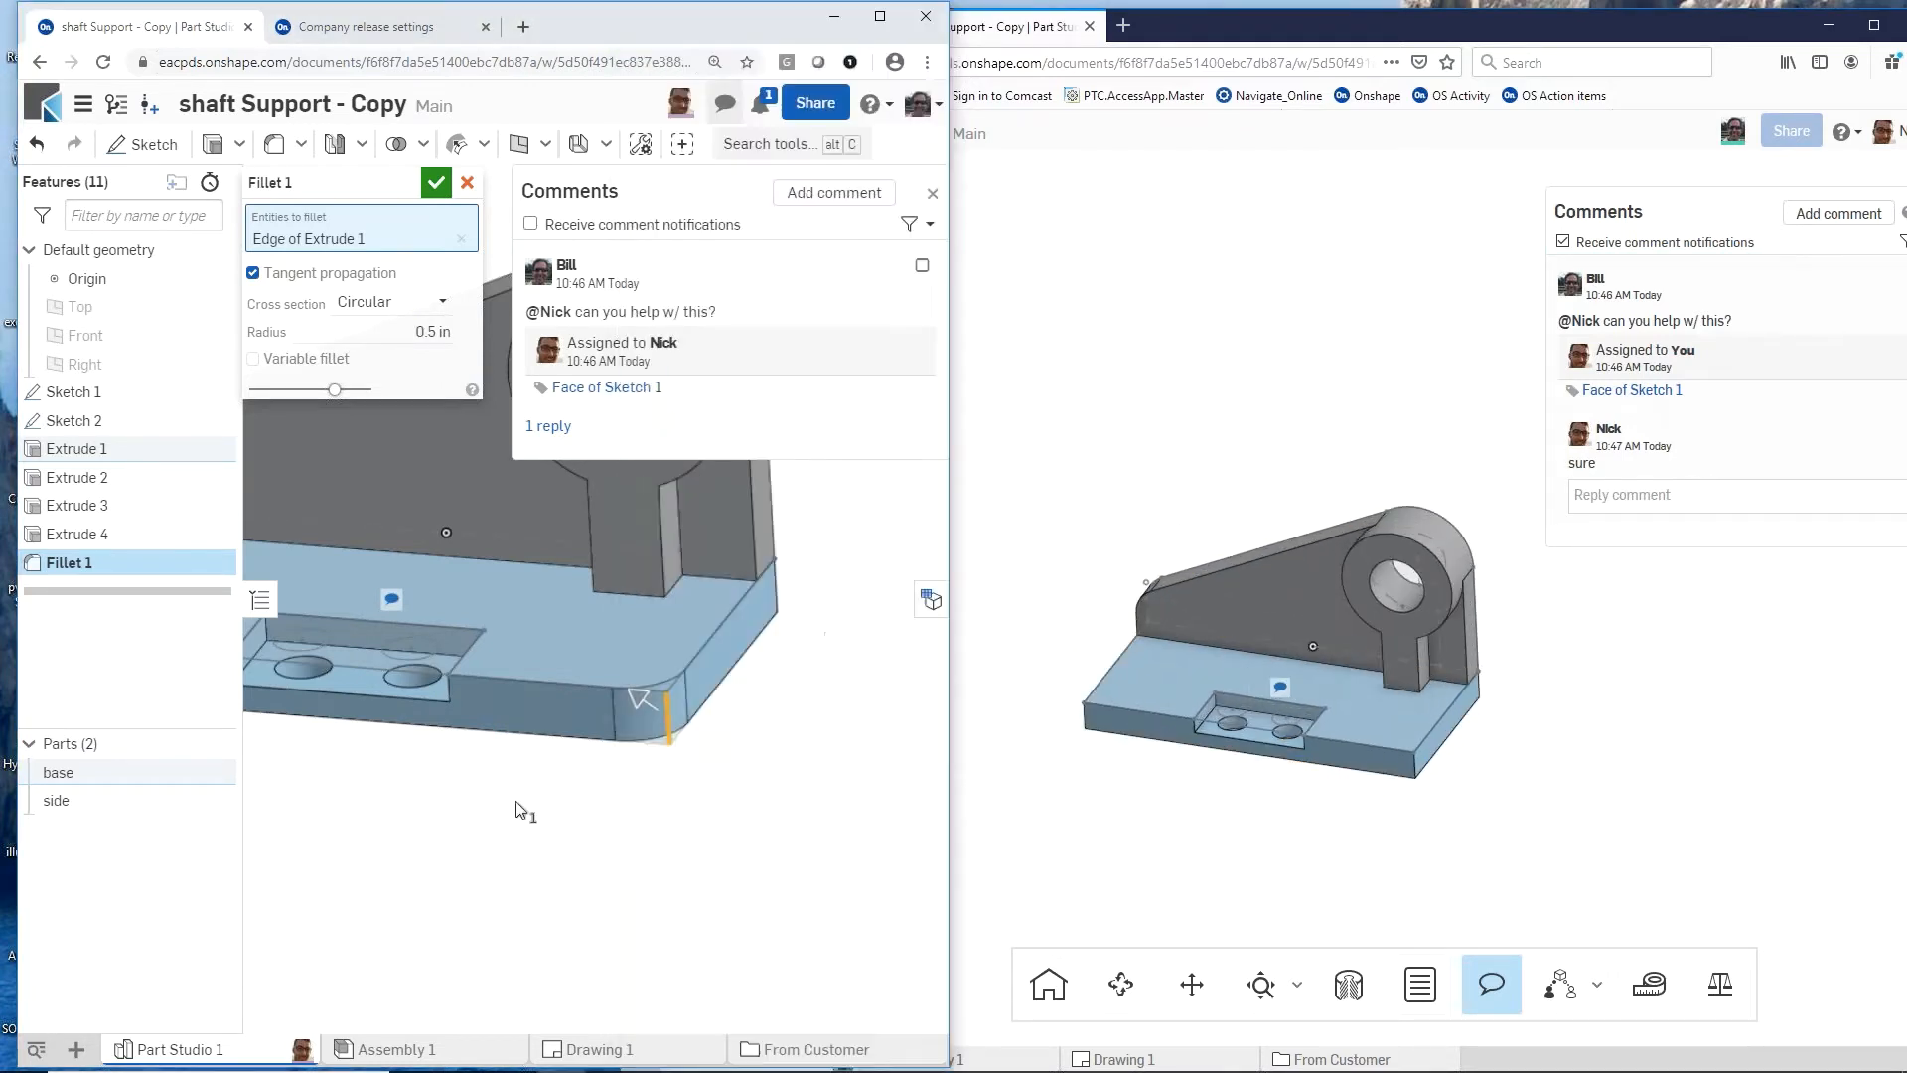
{"action": "scroll", "coordinate": [646, 835], "scroll_direction": "down", "scroll_amount": 3}
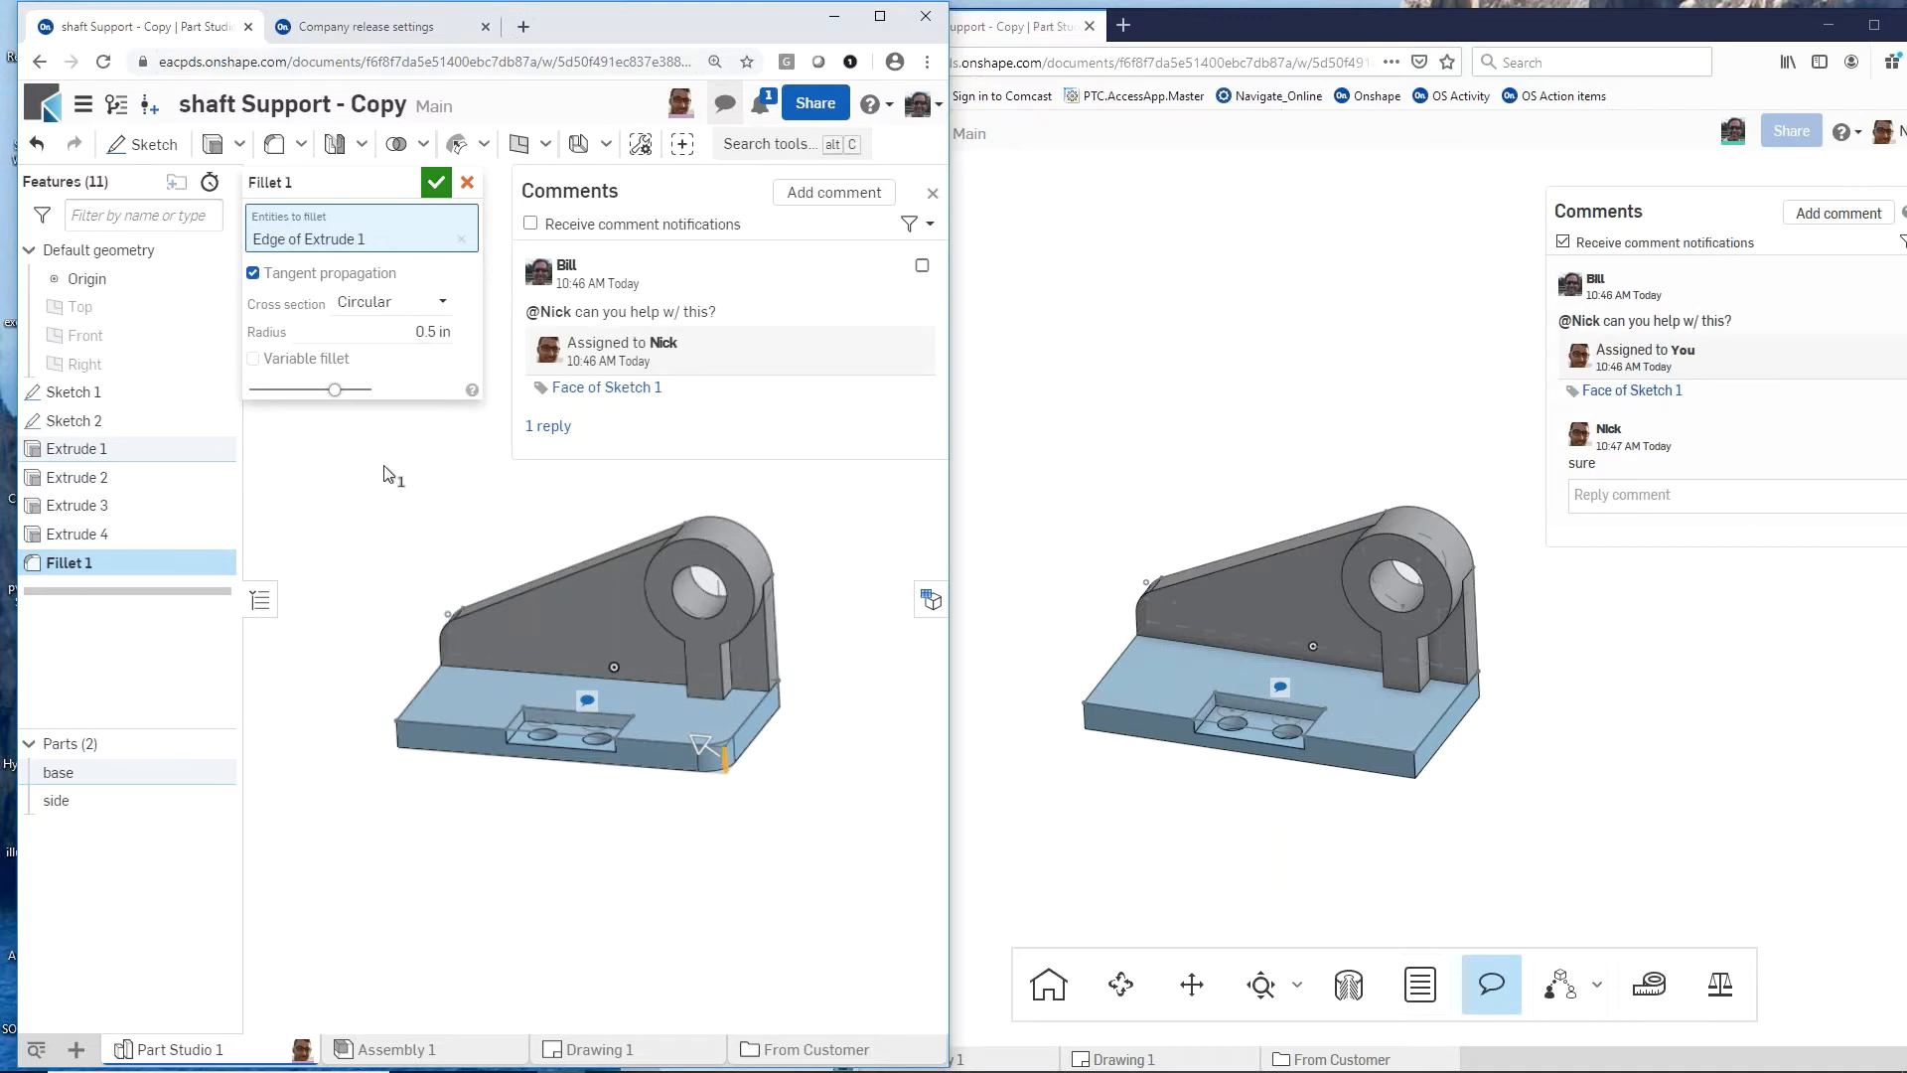
{"action": "left_click", "coordinate": [467, 185]}
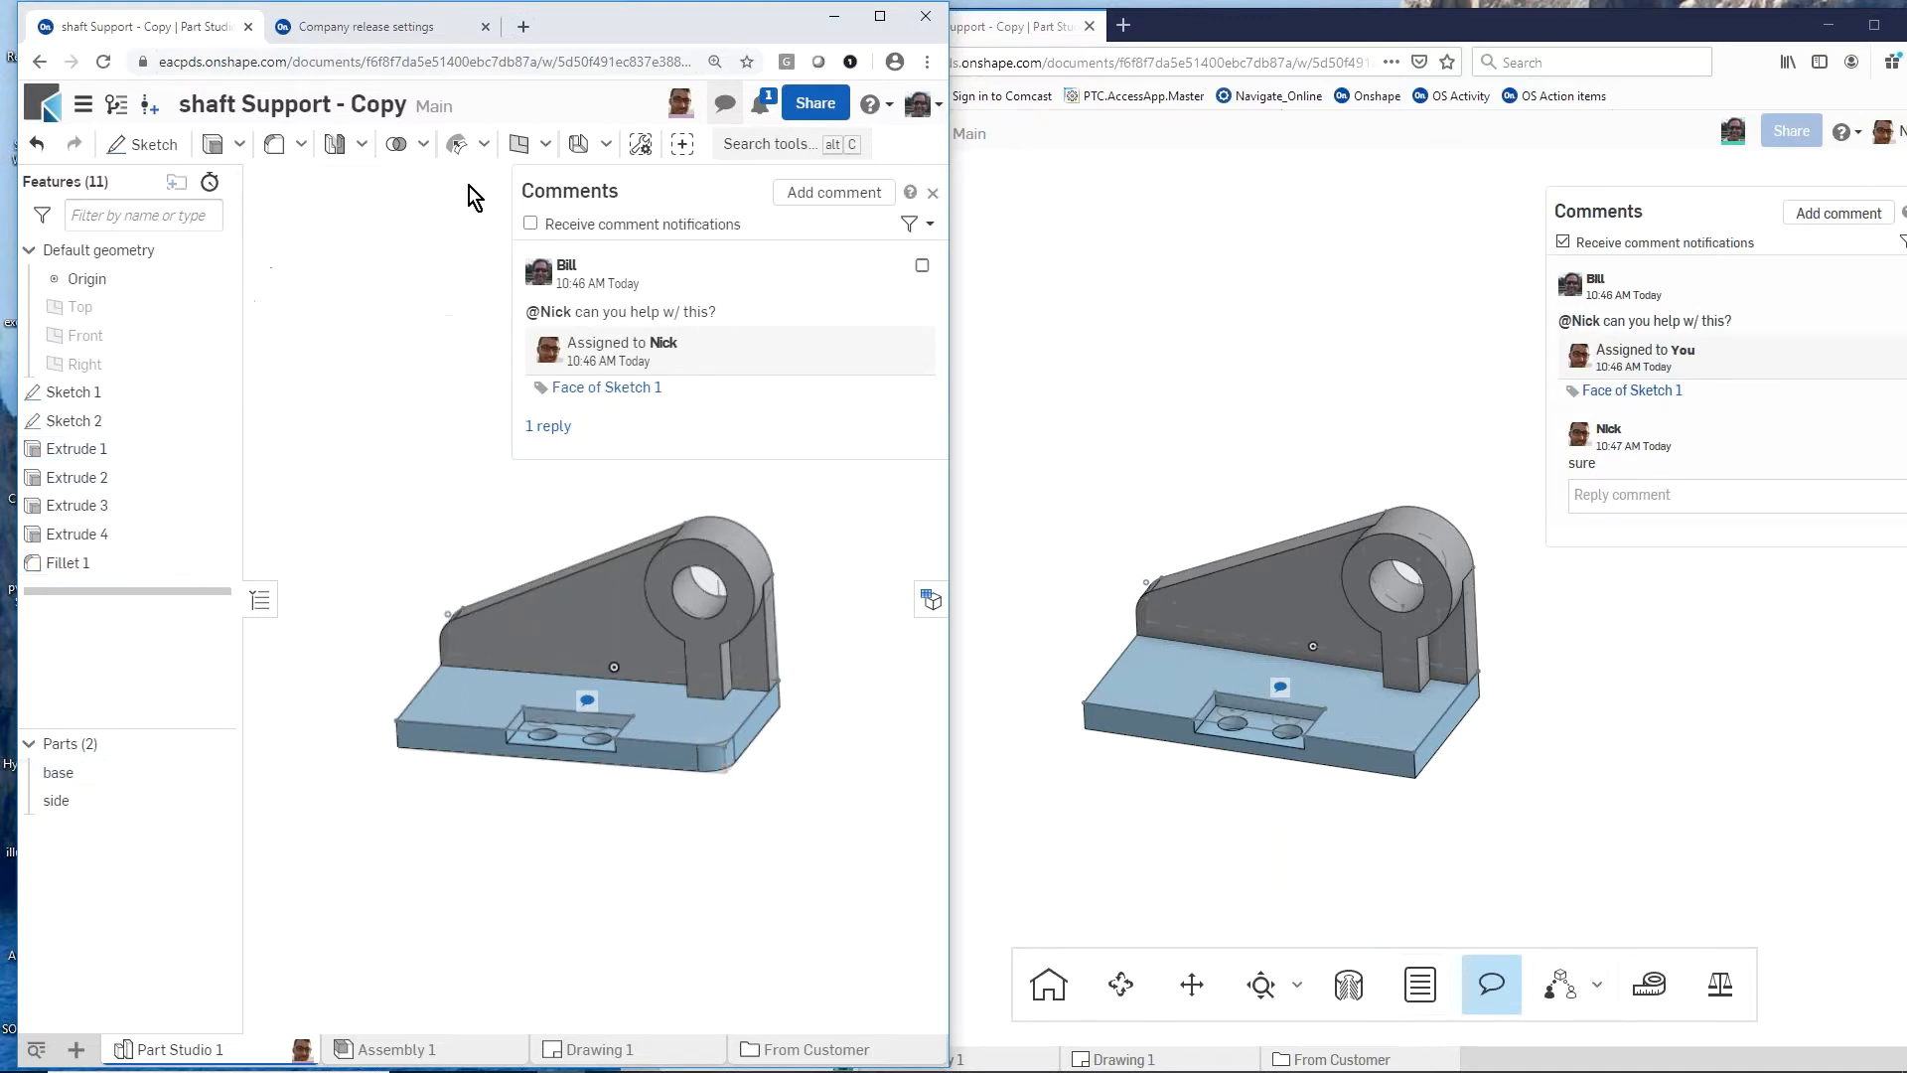
Step: Fillet the two front vertical corner edges of the base with a 0.5 in radius in the owner's session
{"action": "key", "text": "s"}
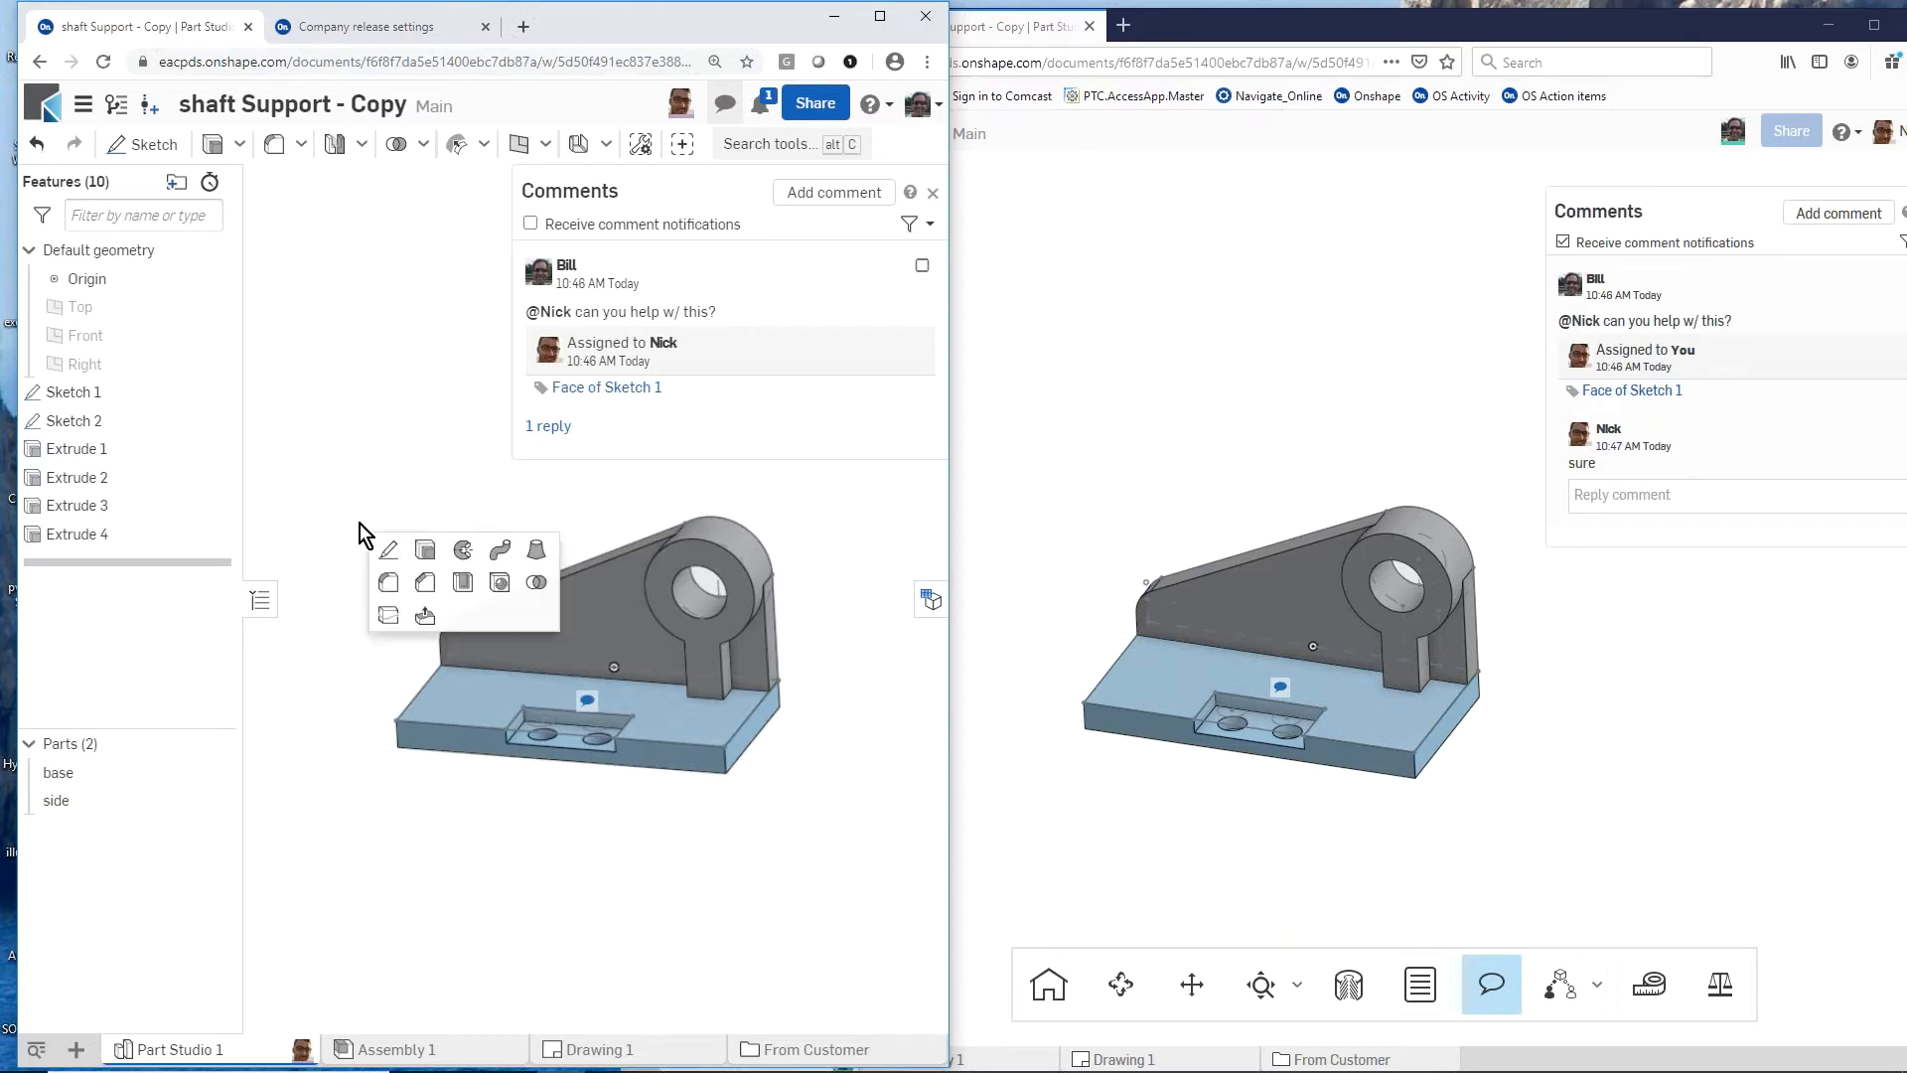
{"action": "left_click", "coordinate": [388, 589]}
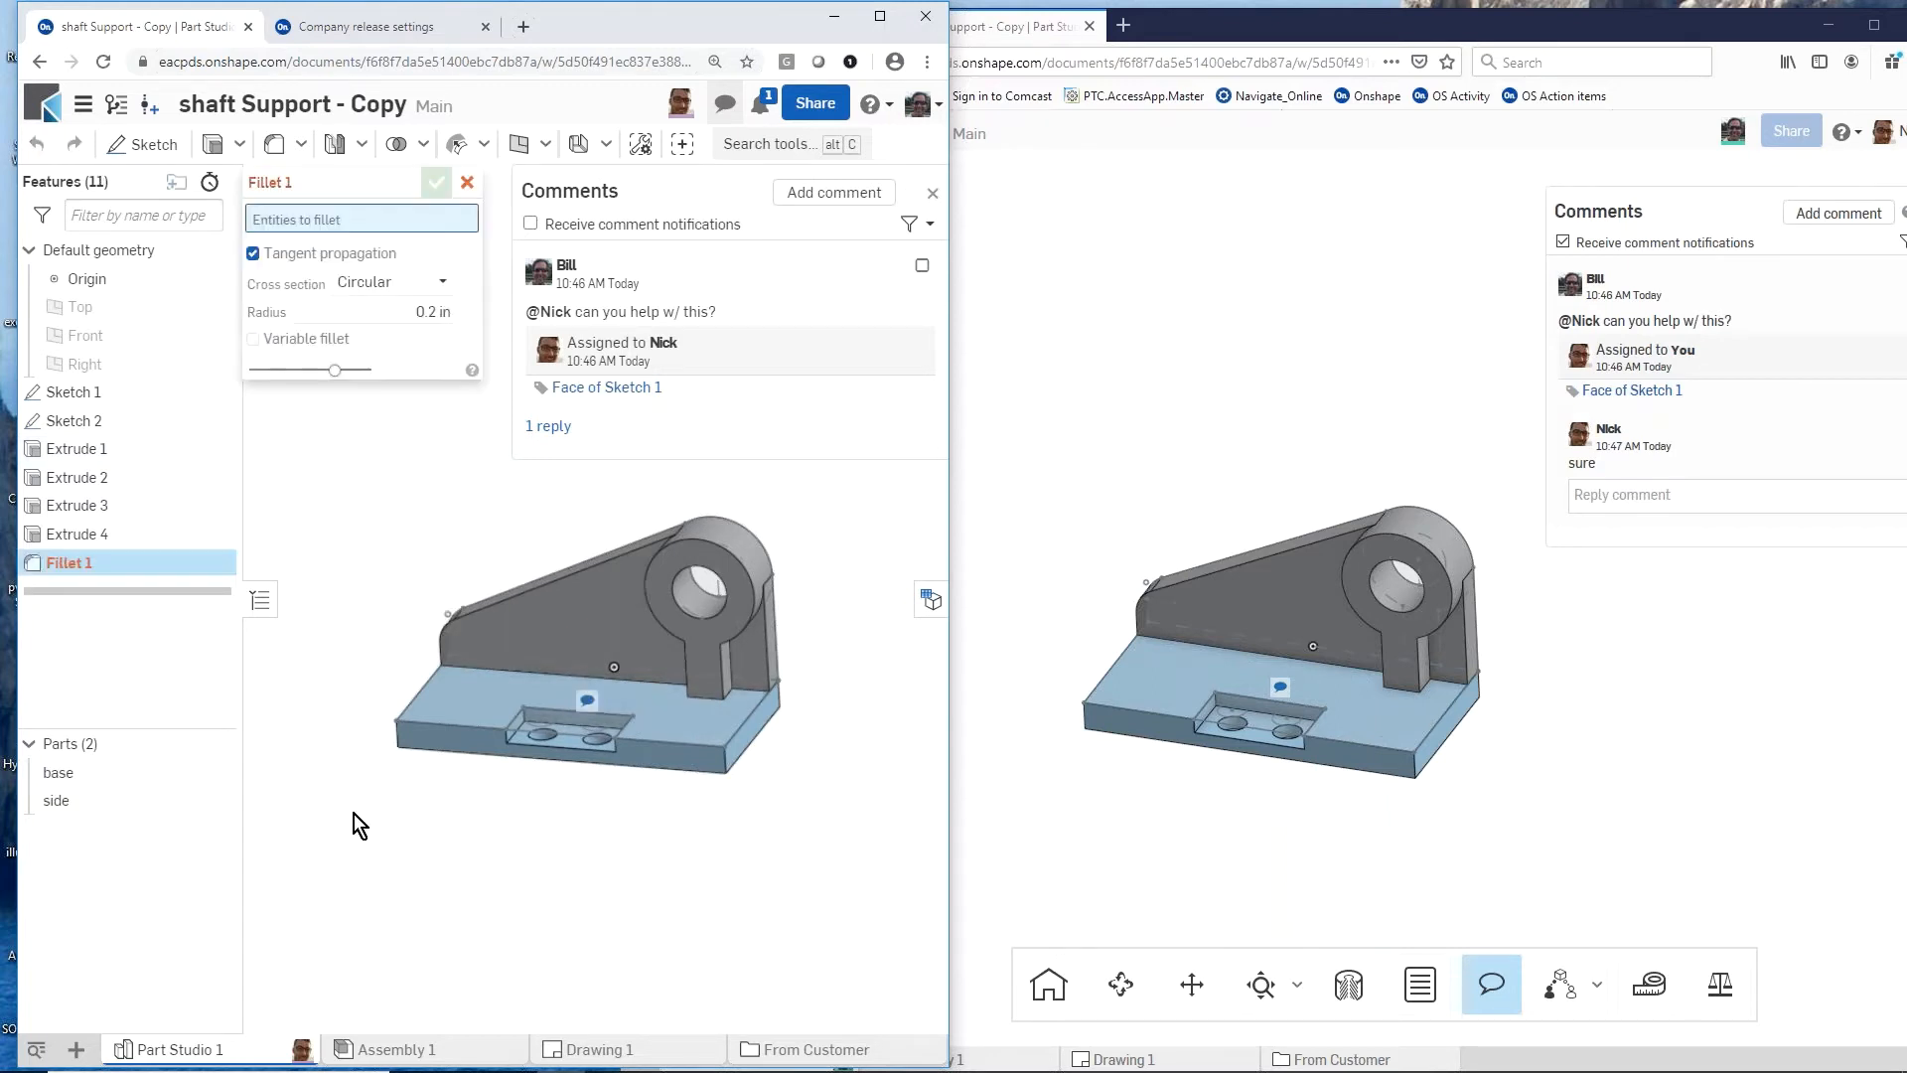
{"action": "left_click", "coordinate": [397, 734]}
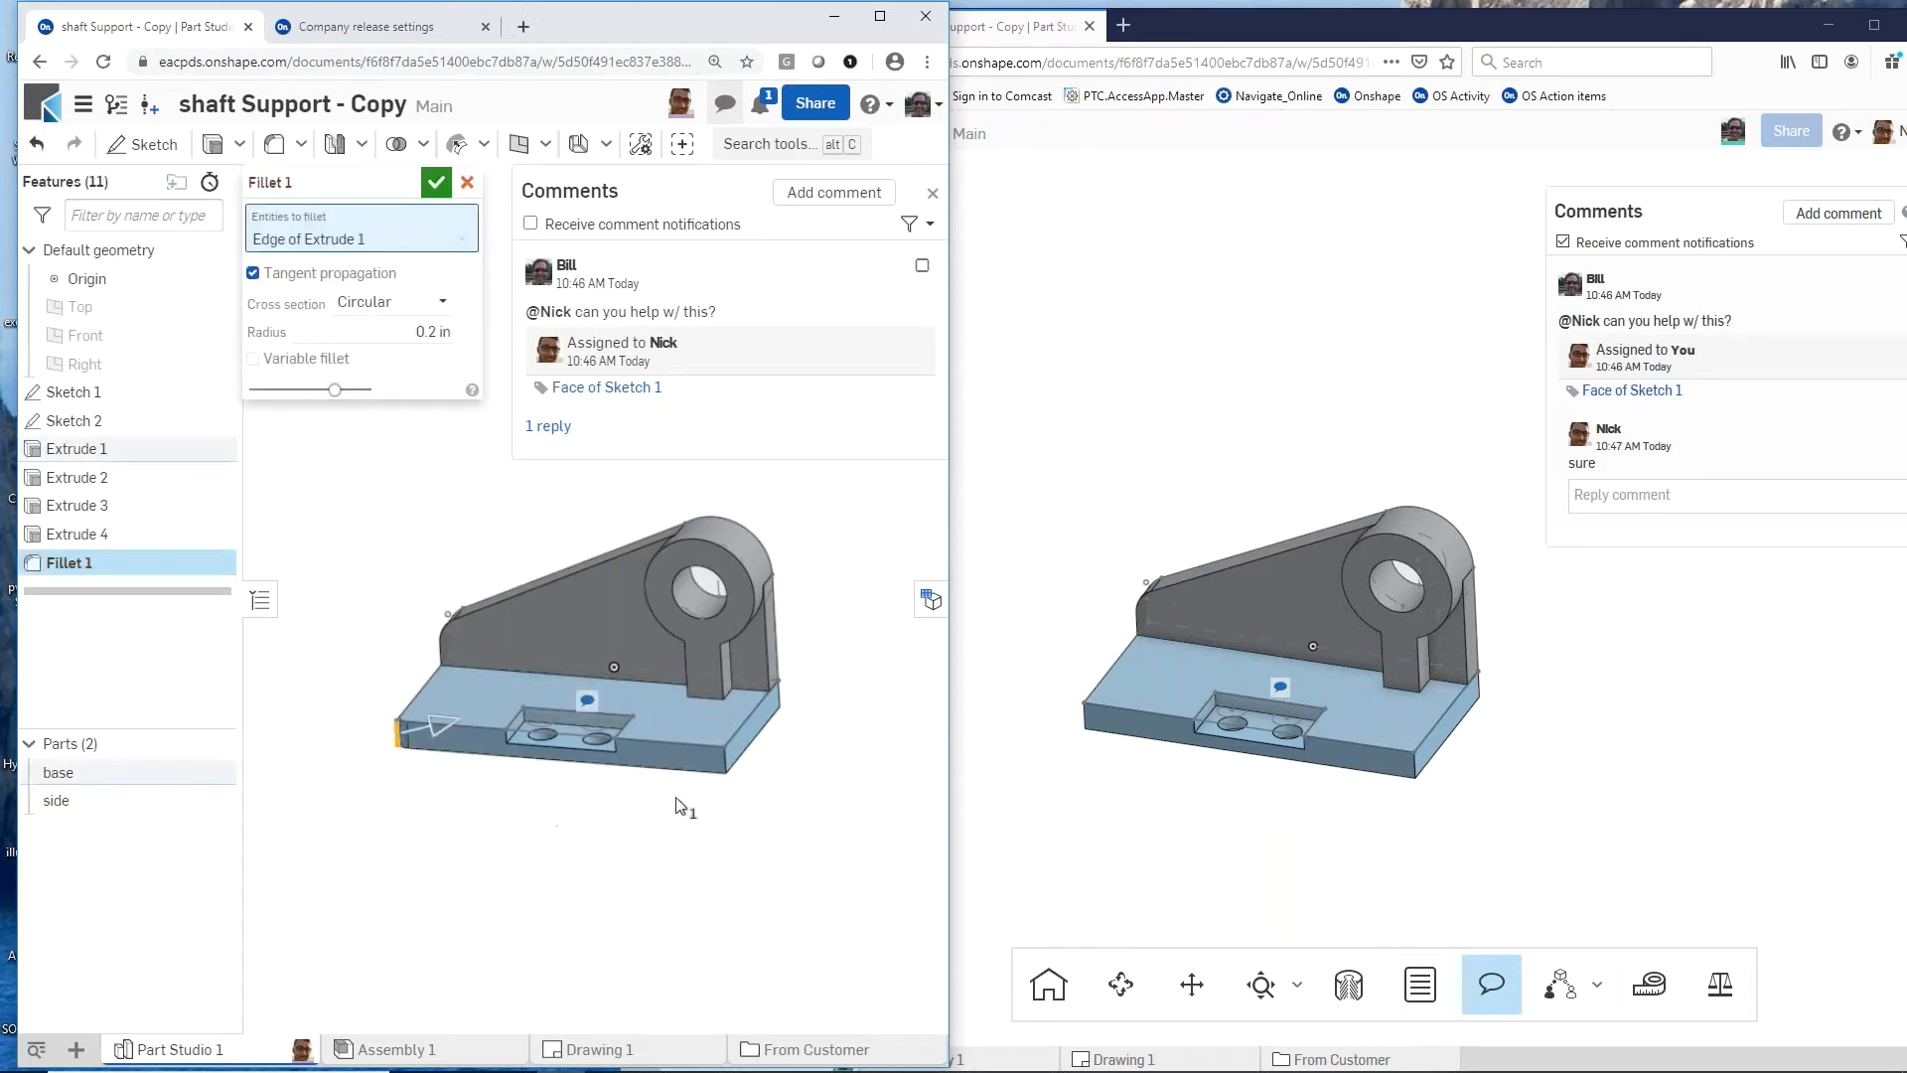
{"action": "left_click", "coordinate": [726, 765]}
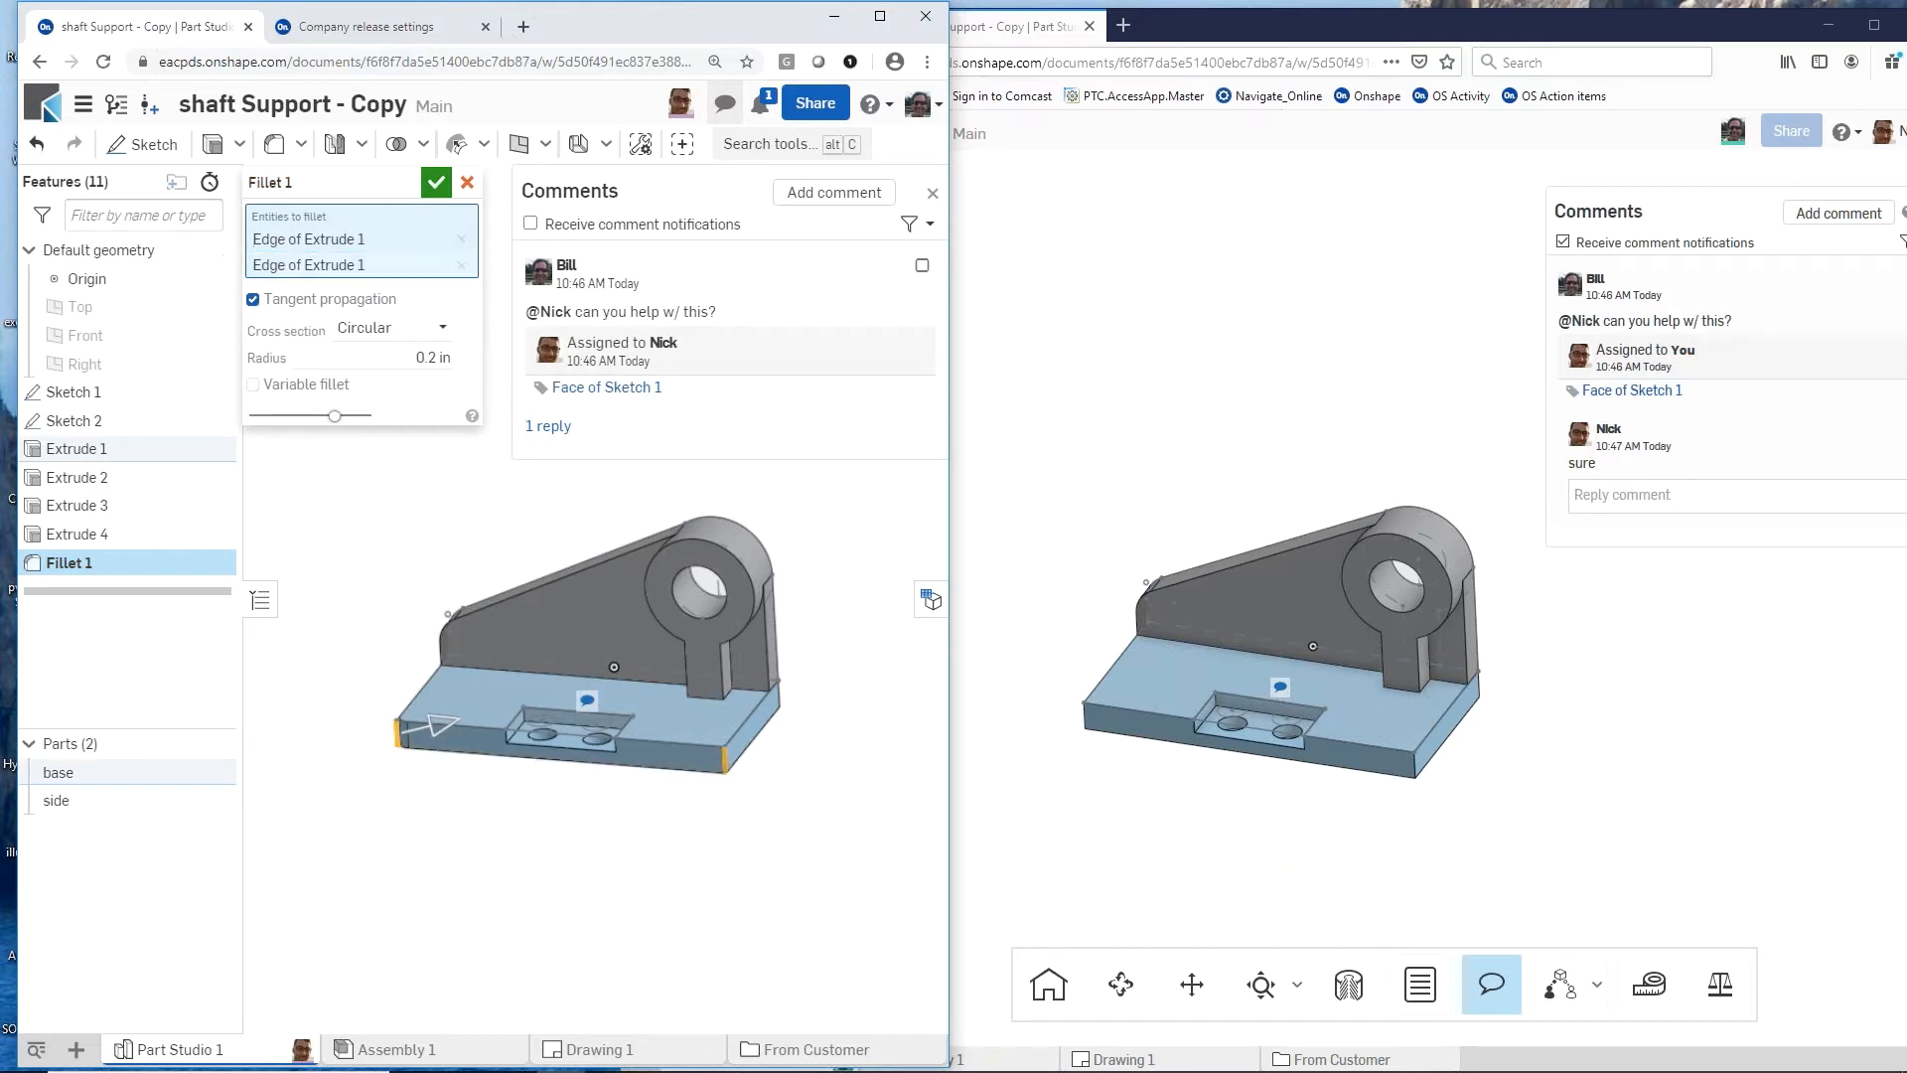
{"action": "left_click", "coordinate": [438, 354]}
{"action": "type", "text": "0.5"}
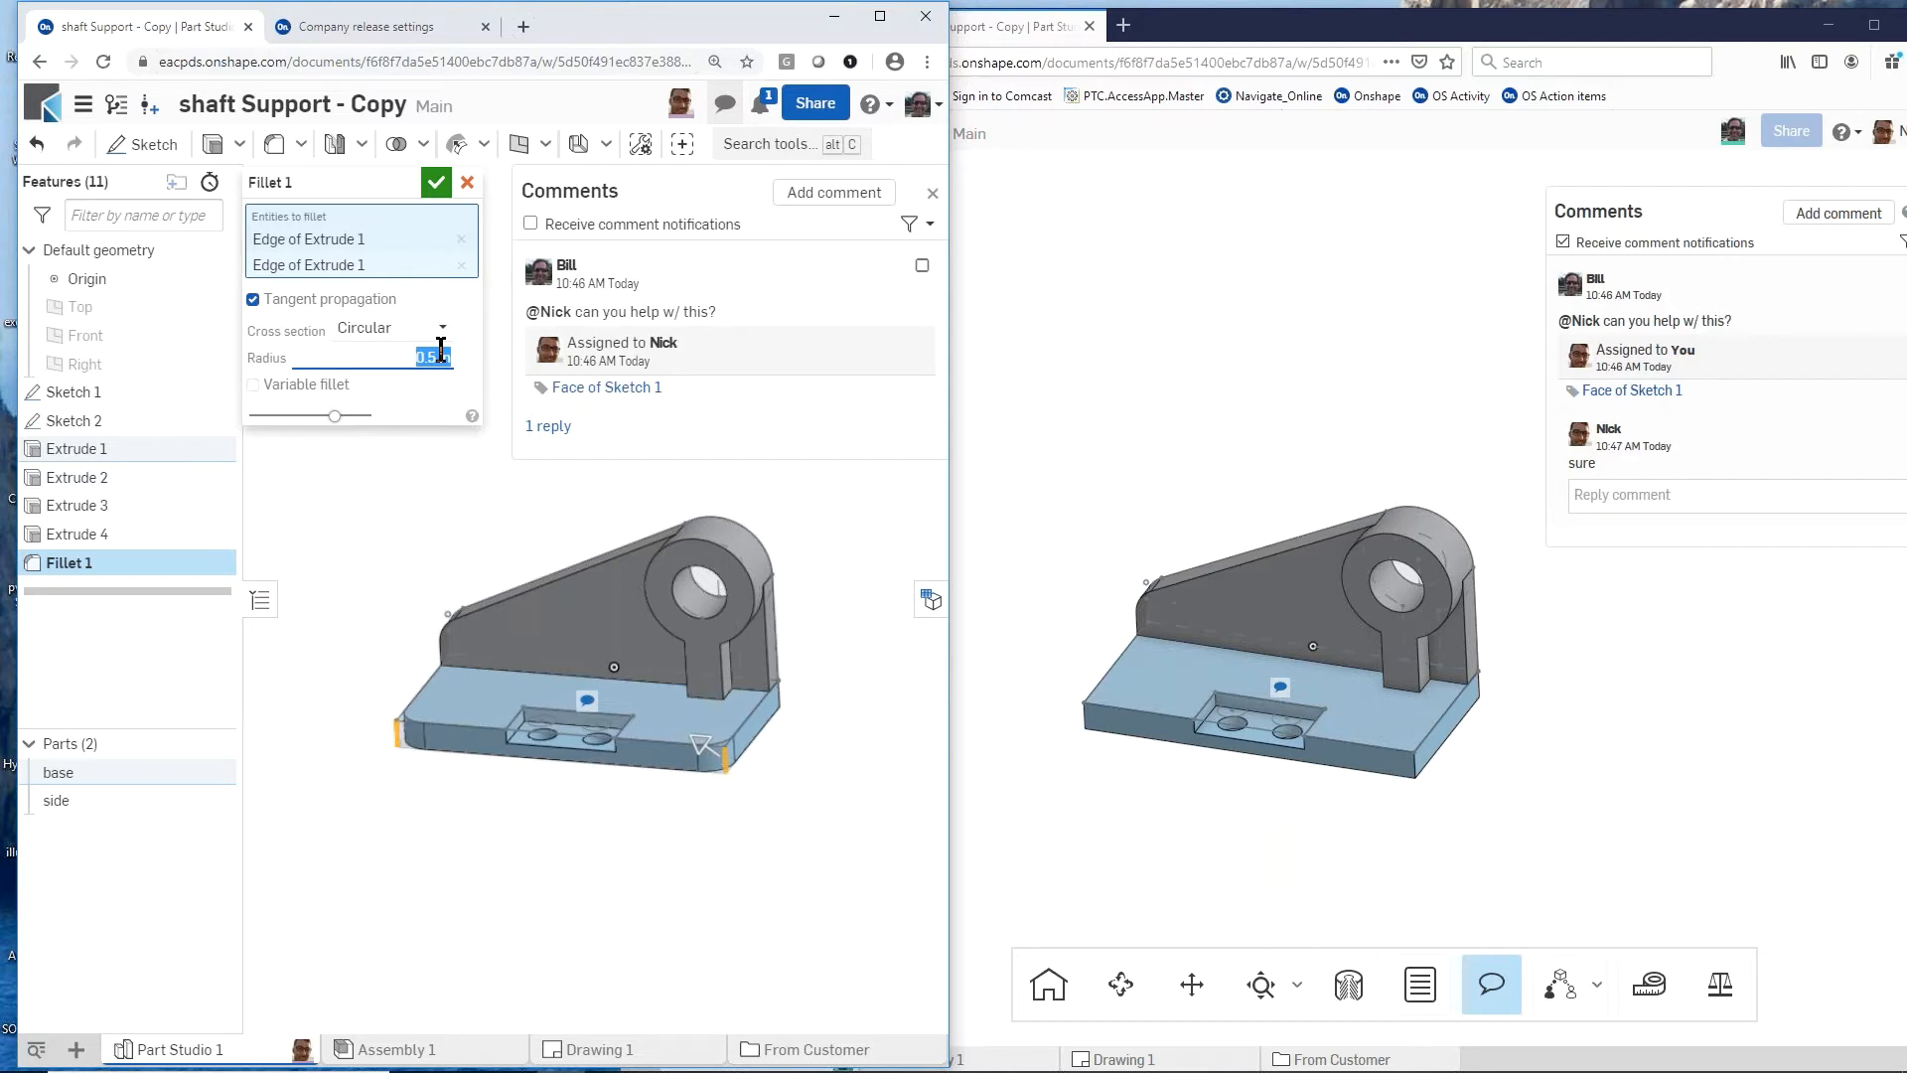
{"action": "left_click", "coordinate": [435, 181]}
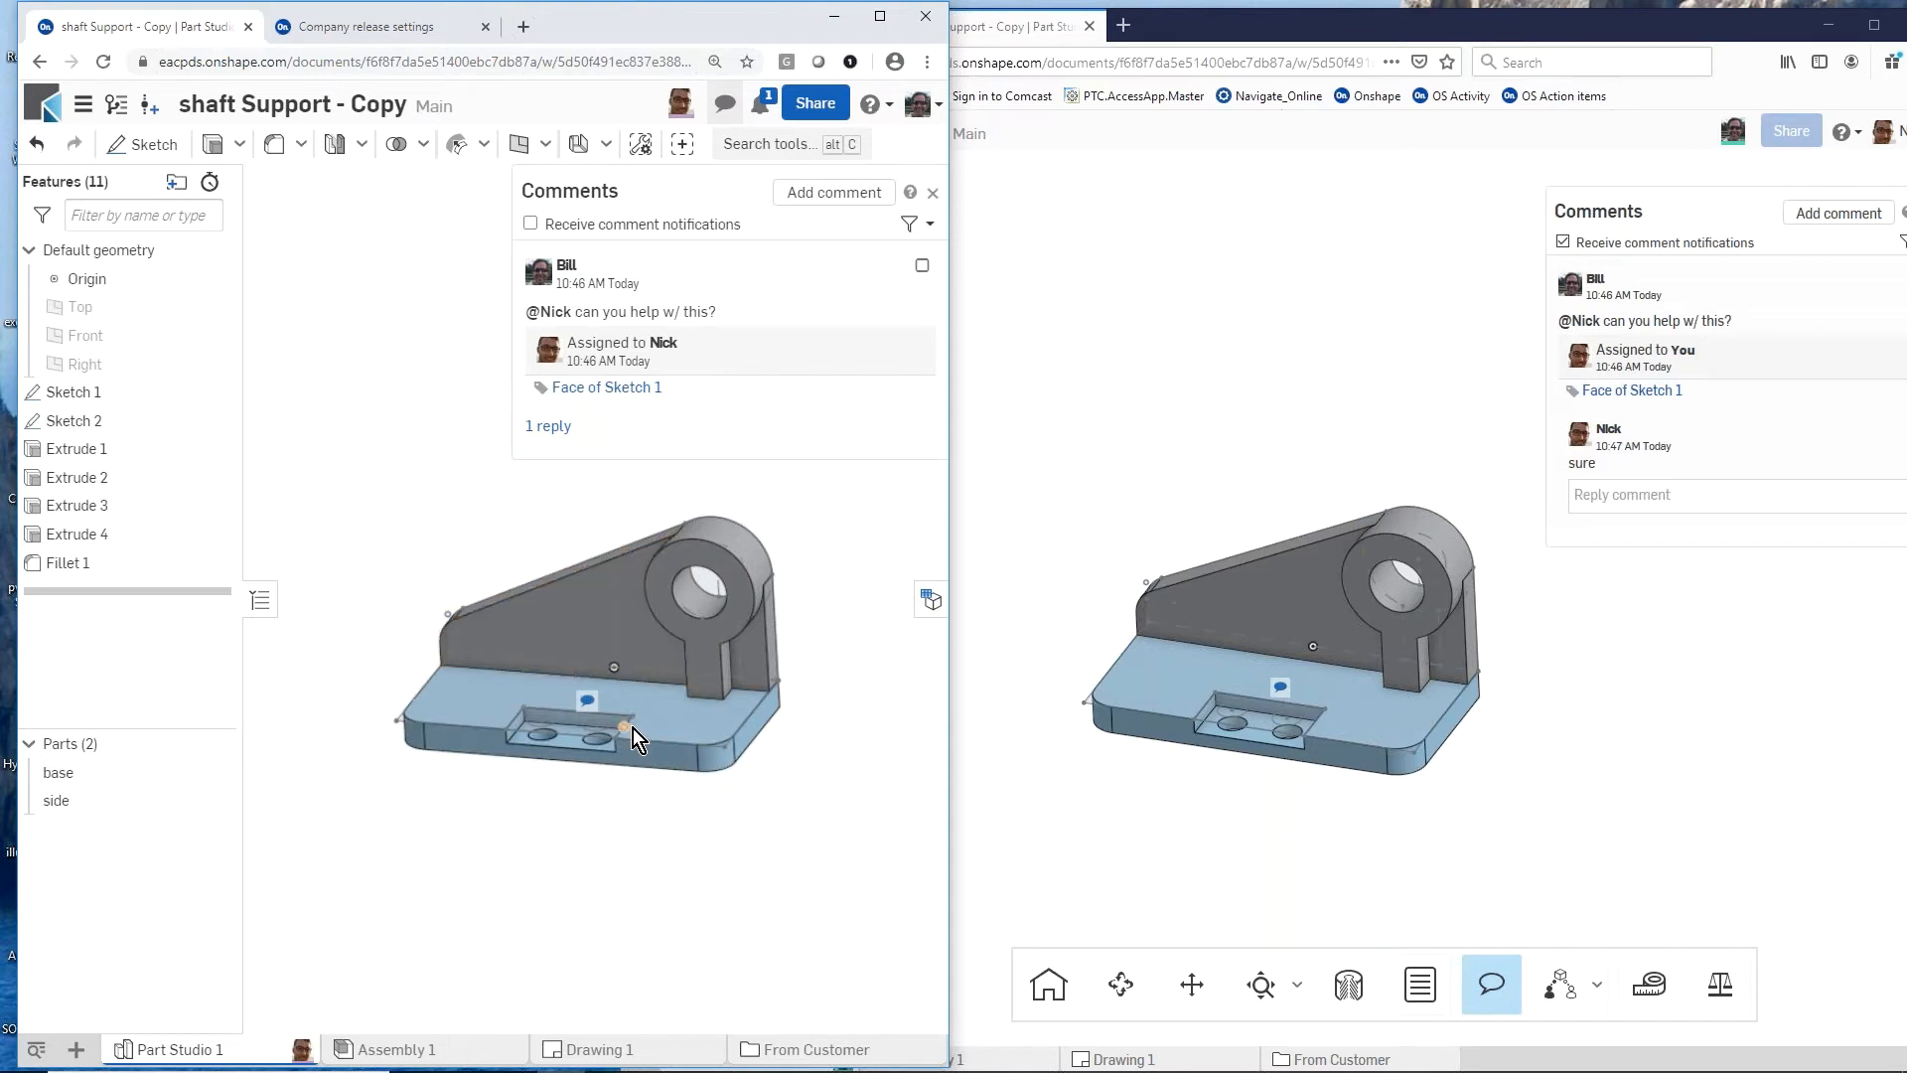
Step: Examine the base's rounded corners in the colleague's view-only session and the collaborator indicator in the owner's session
{"action": "left_click", "coordinate": [1272, 761]}
{"action": "mouse_move", "coordinate": [1266, 757]}
{"action": "right_mouse_down"}
{"action": "mouse_move", "coordinate": [1194, 759]}
{"action": "mouse_move", "coordinate": [1259, 759]}
{"action": "mouse_move", "coordinate": [1283, 653]}
{"action": "mouse_move", "coordinate": [1271, 751]}
{"action": "right_mouse_up"}
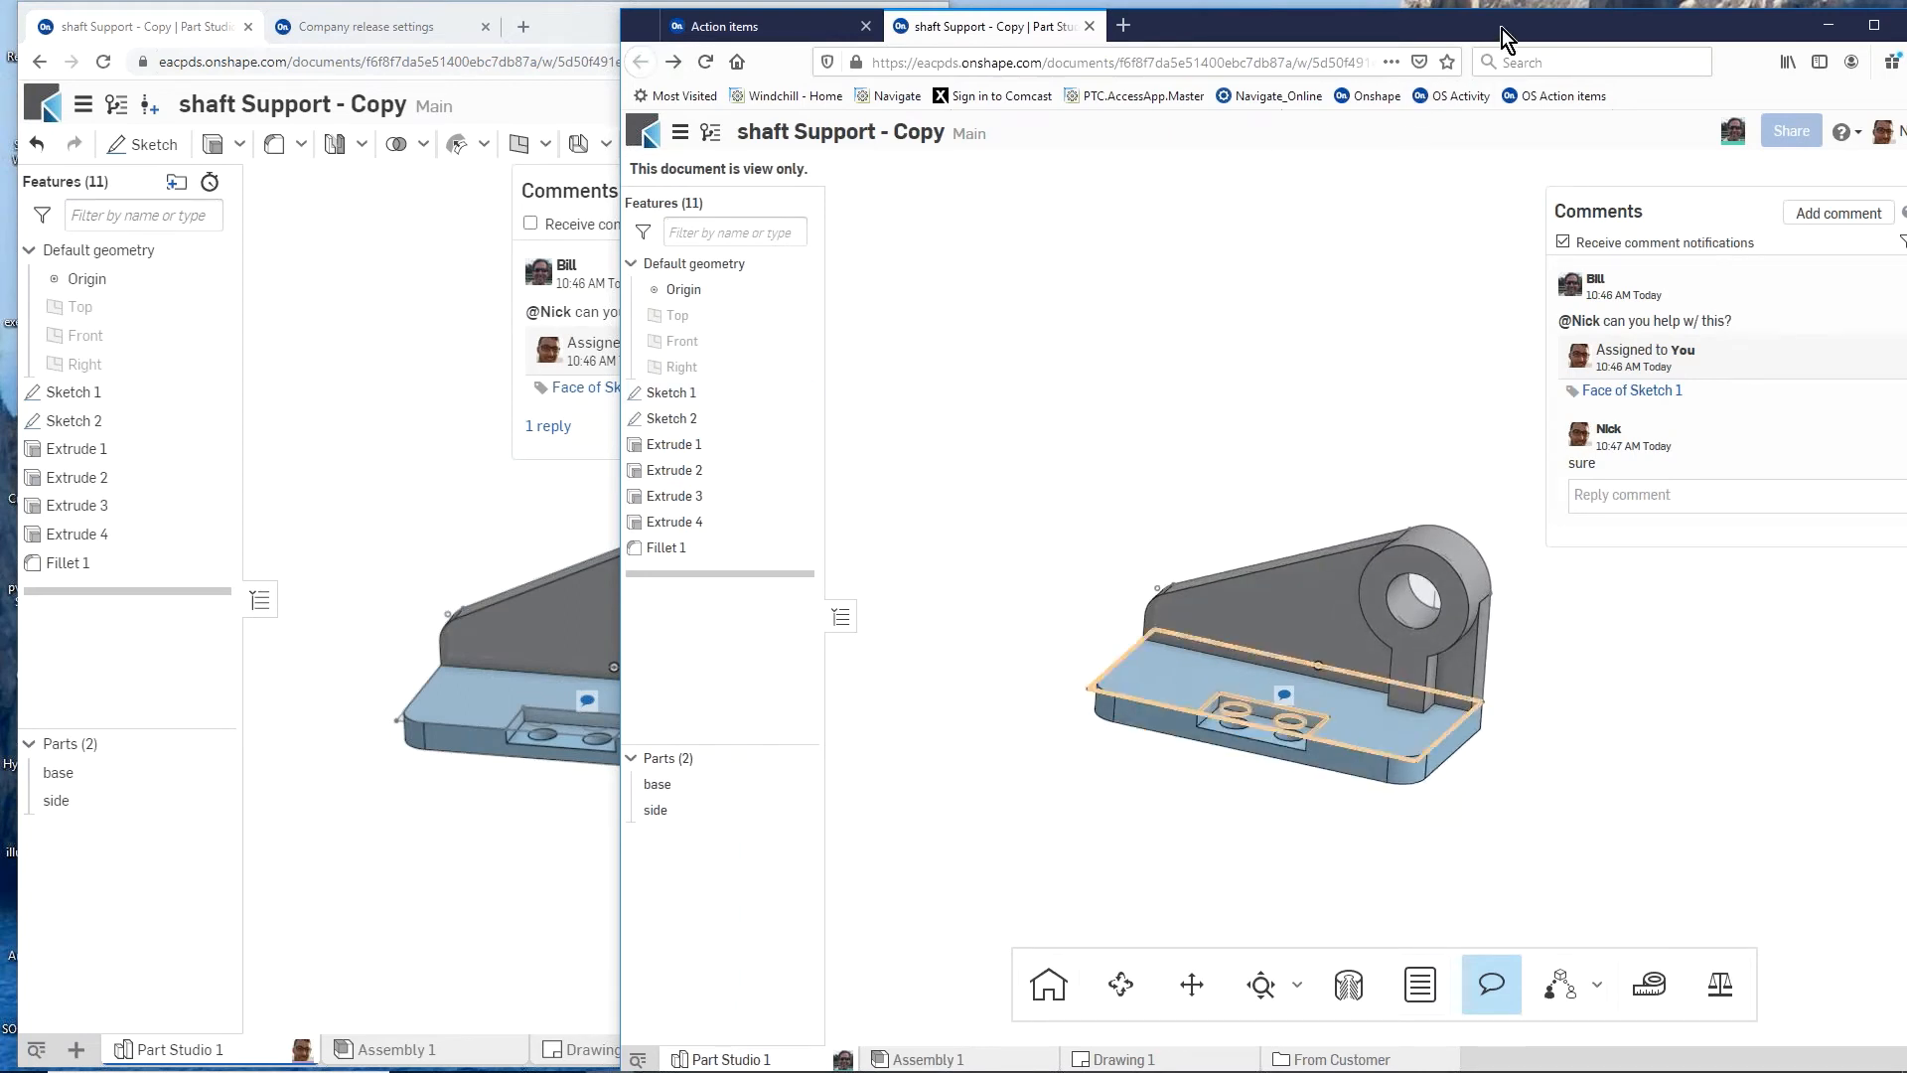
{"action": "left_click", "coordinate": [402, 473]}
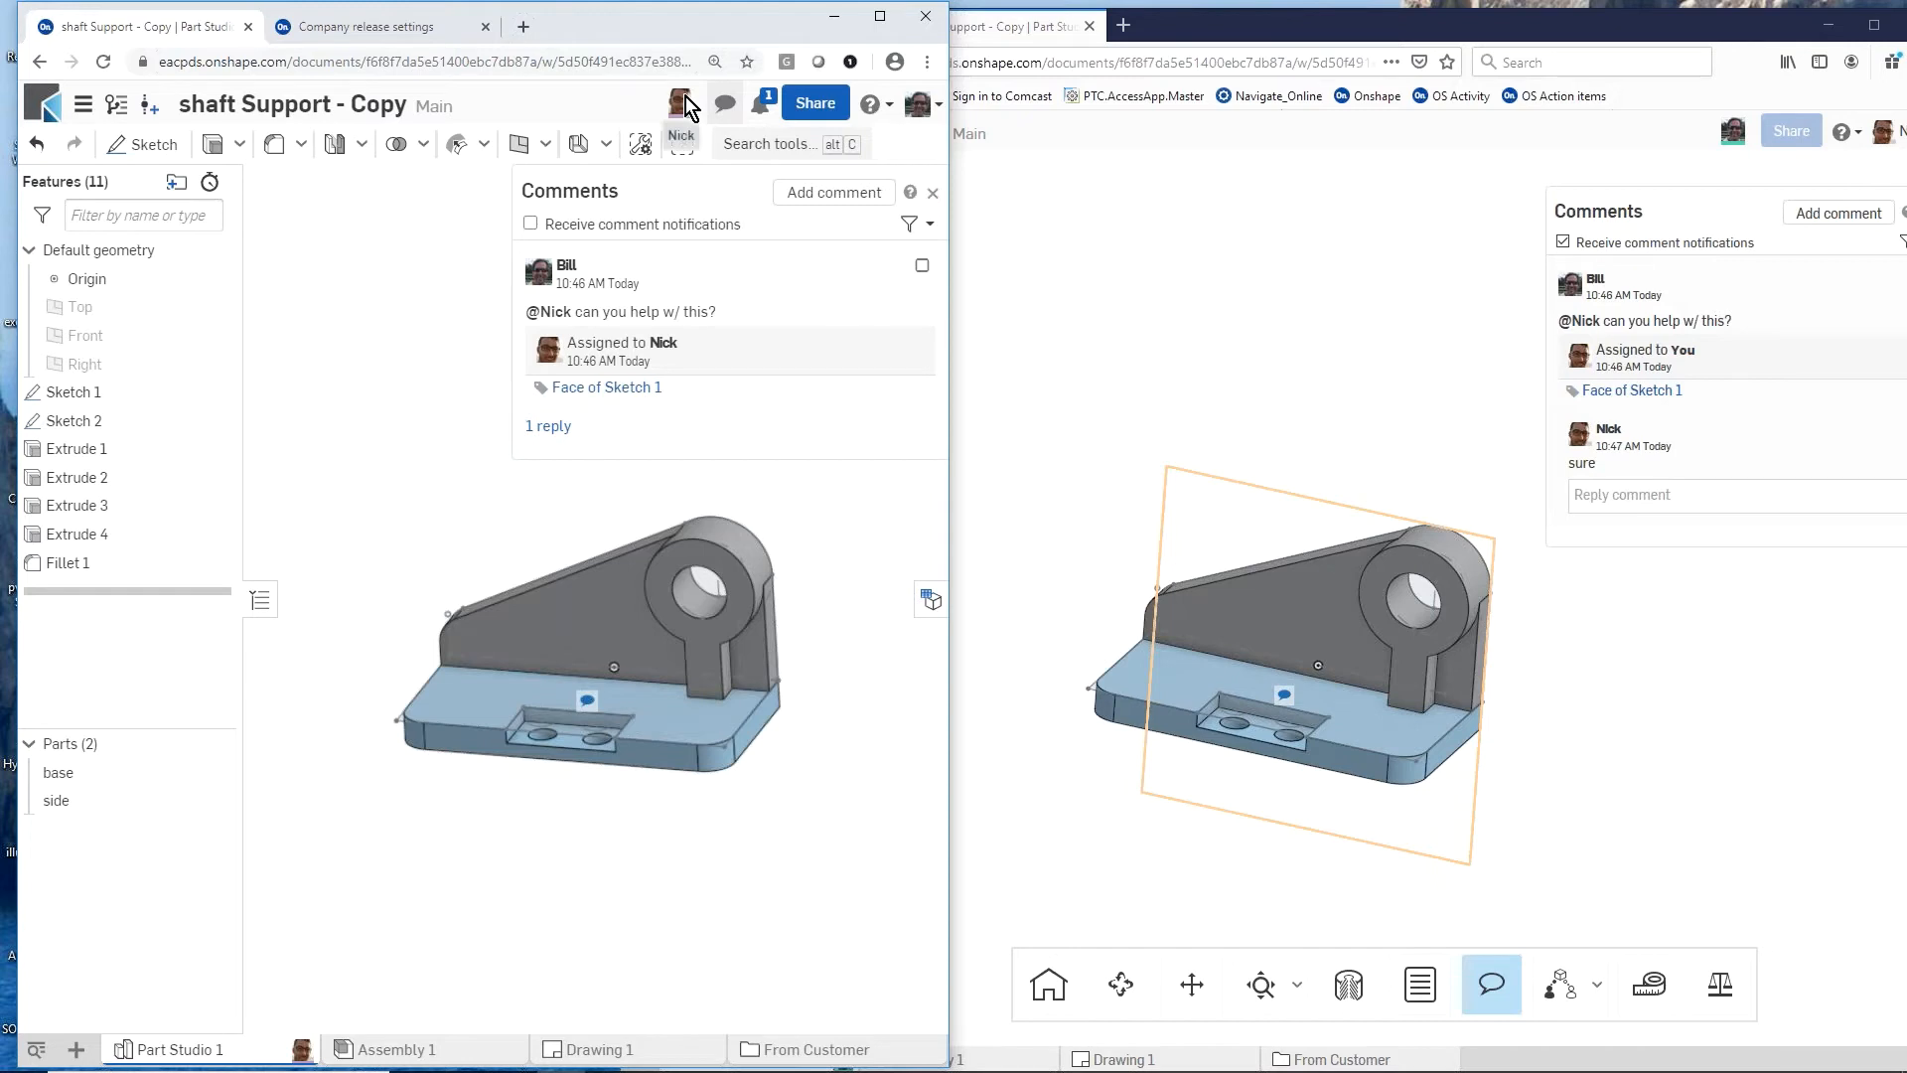
{"action": "left_click", "coordinate": [1182, 608]}
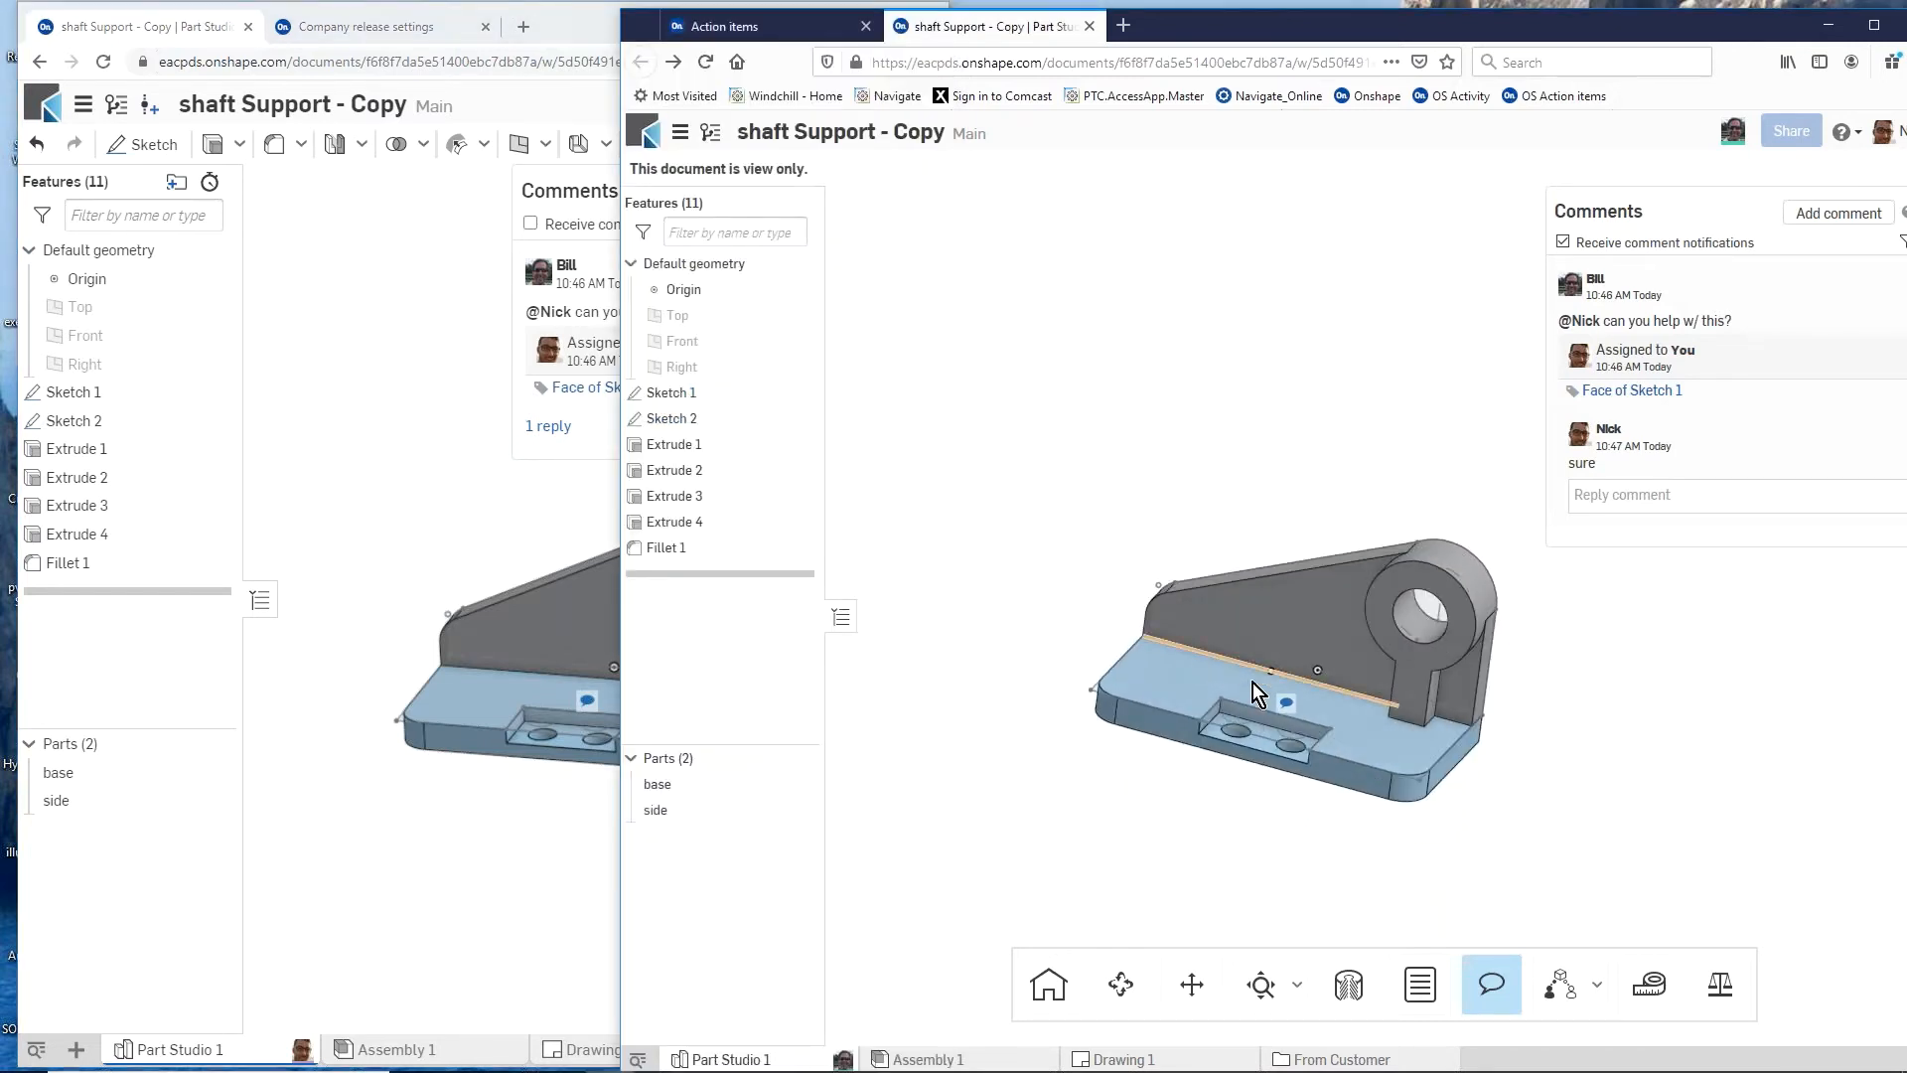
{"action": "scroll", "coordinate": [1363, 717], "scroll_direction": "up", "scroll_amount": 5}
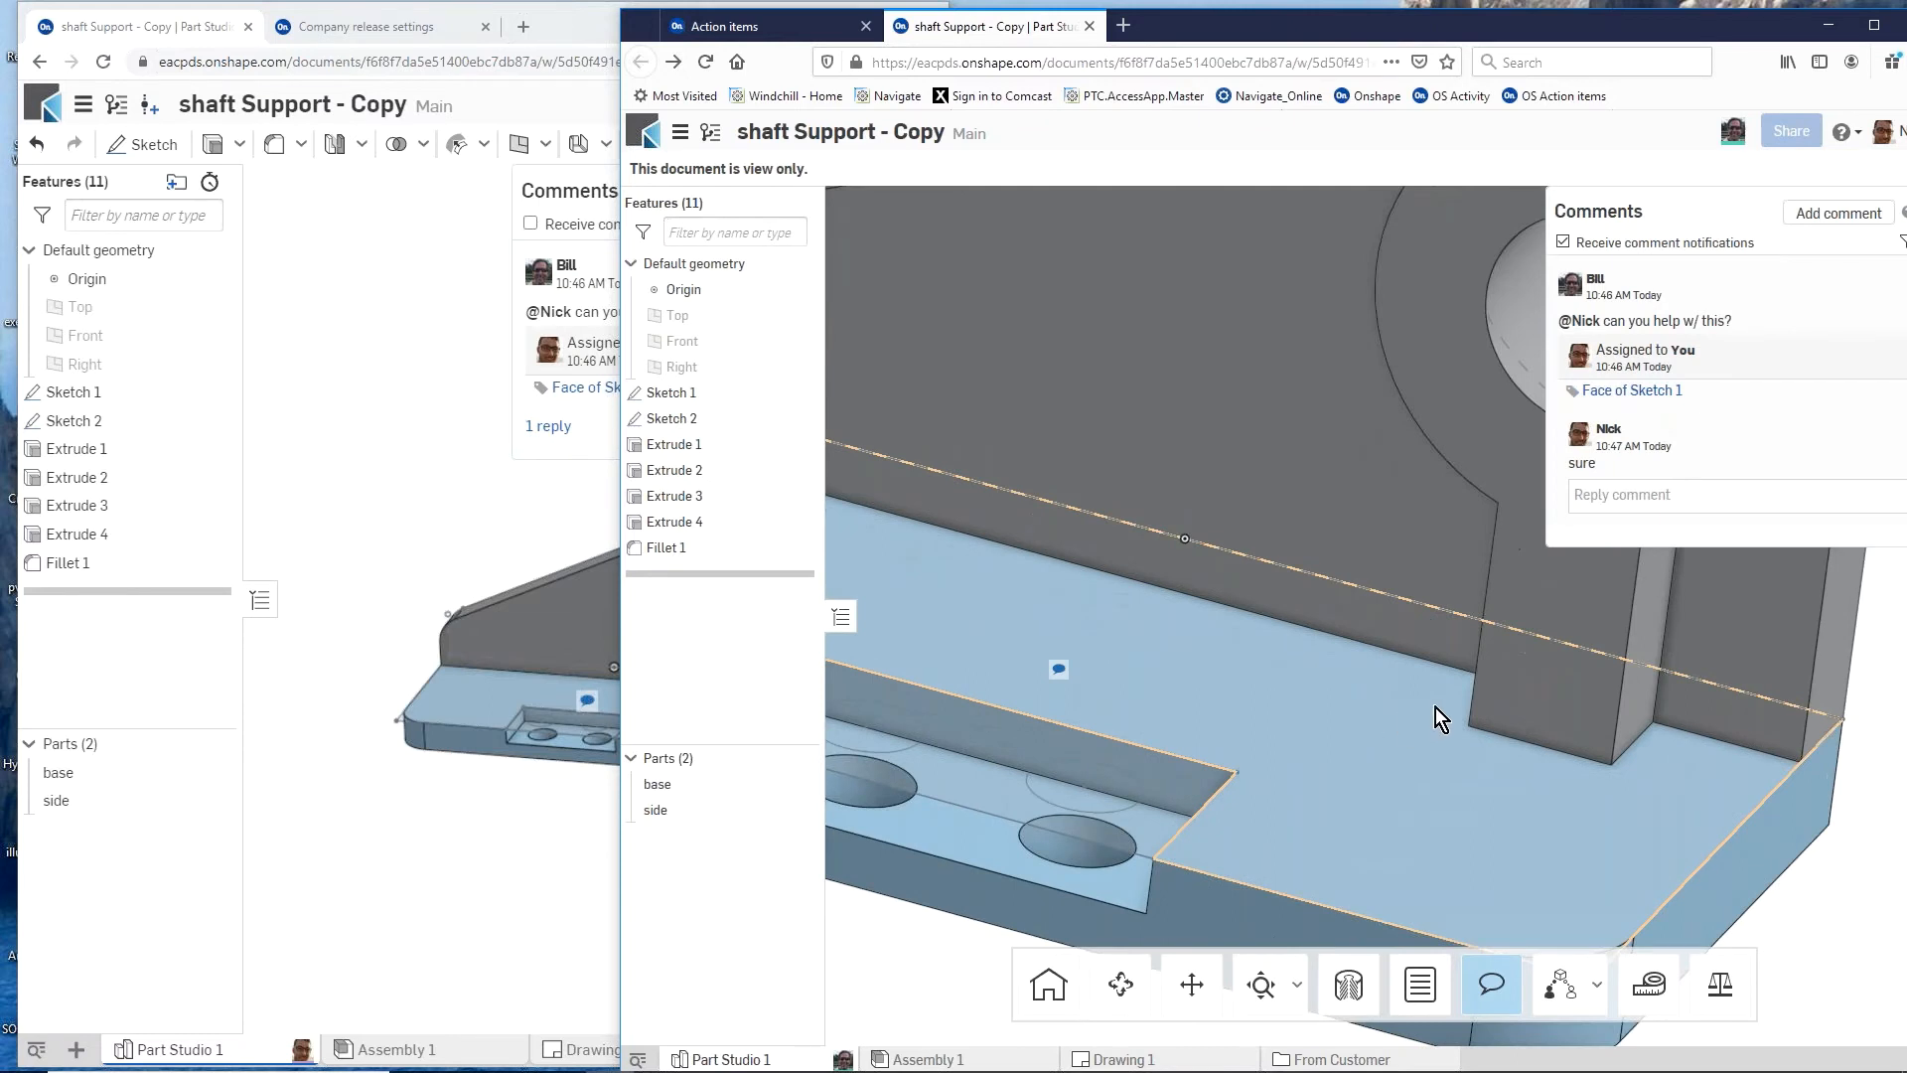
{"action": "scroll", "coordinate": [1439, 707], "scroll_direction": "down", "scroll_amount": 5}
{"action": "left_click", "coordinate": [542, 842]}
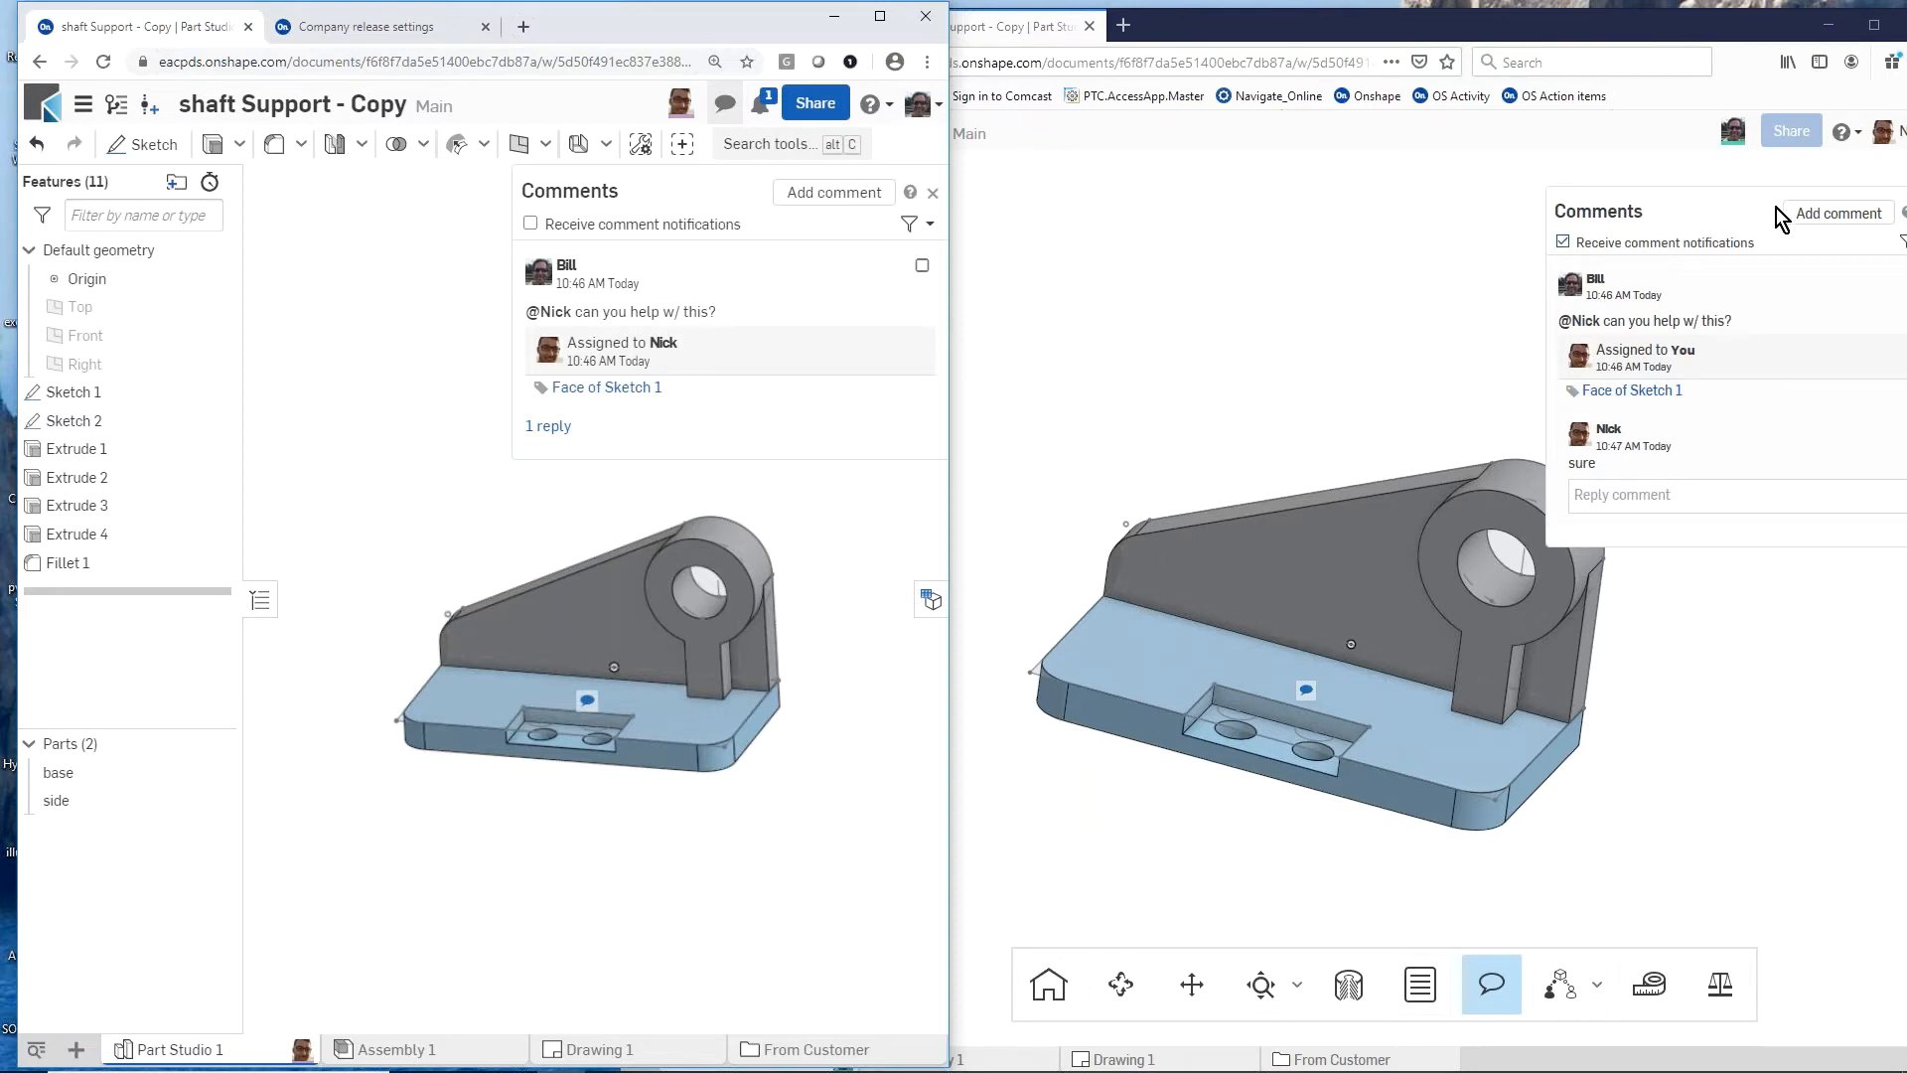
Step: Post a new comment reading "stamping?" with the image stamping.jpg attached from the colleague's session
{"action": "left_click", "coordinate": [1815, 215]}
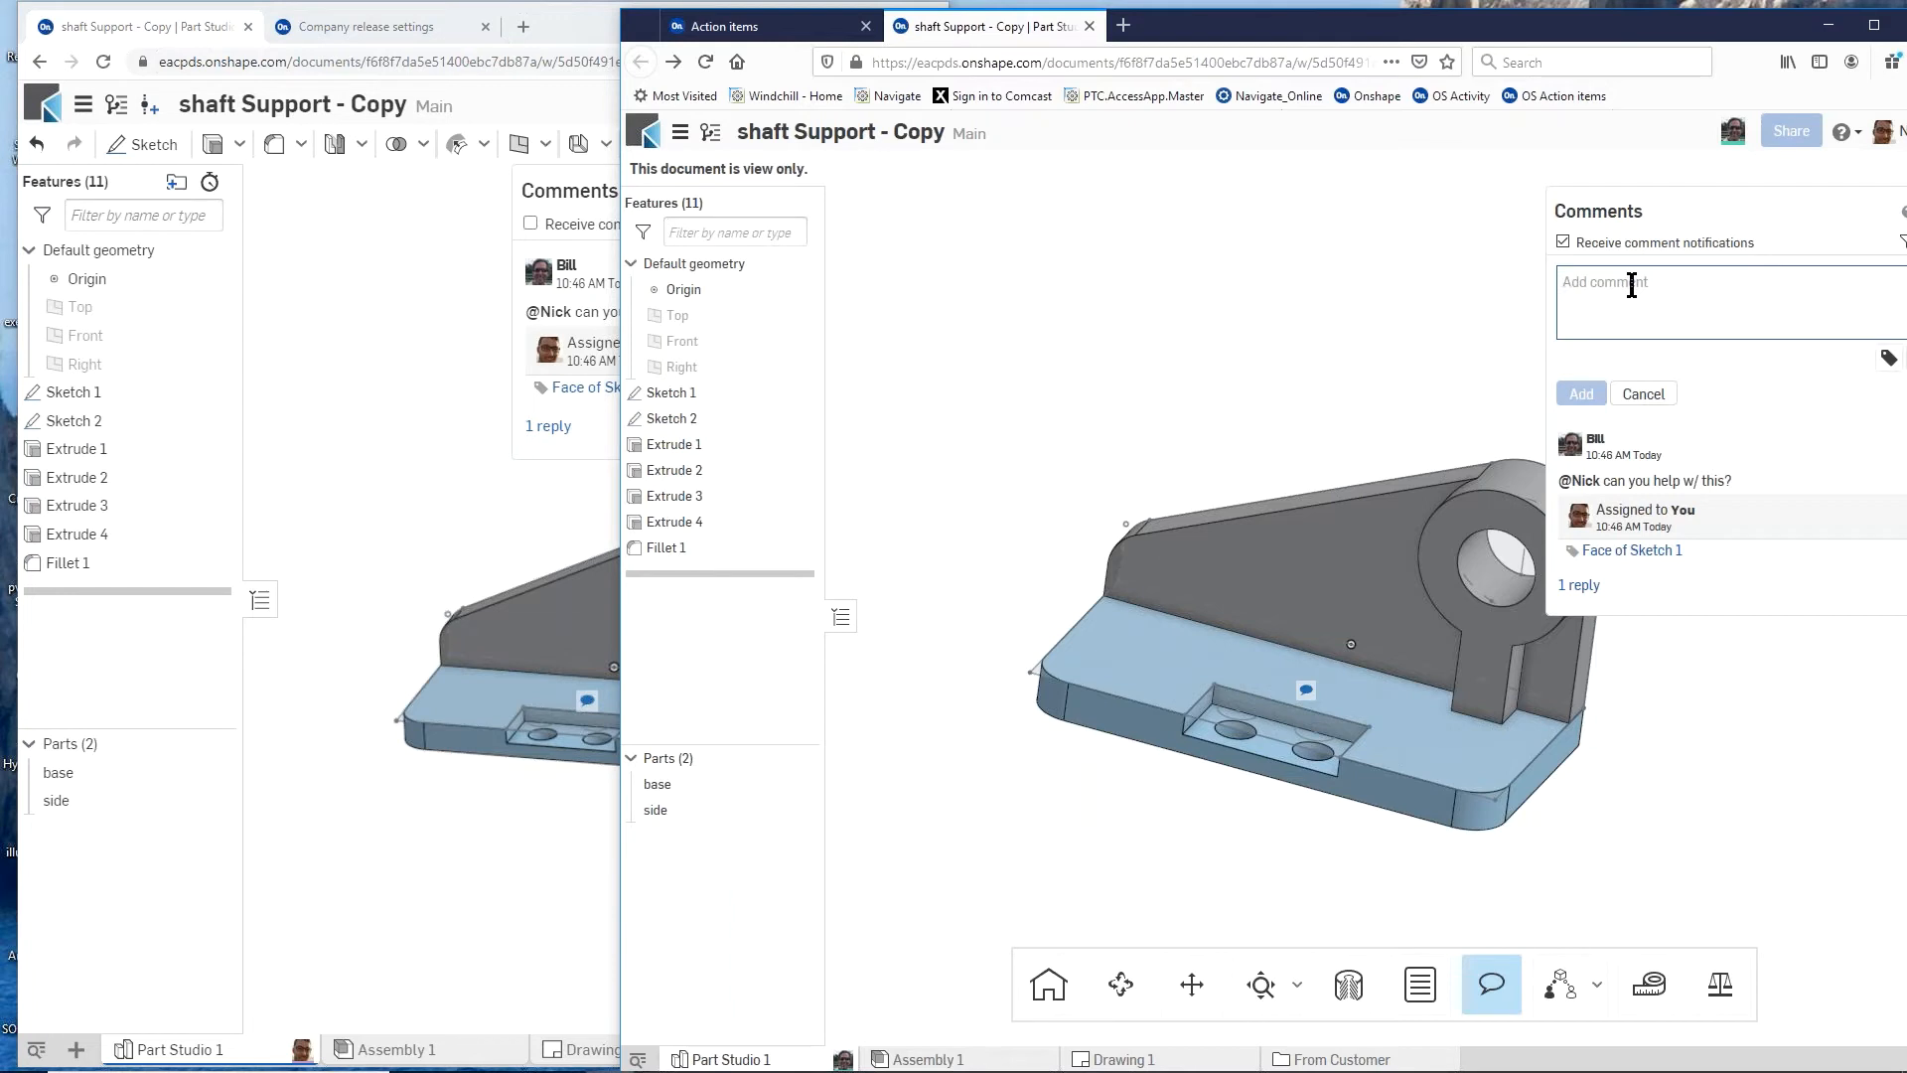
{"action": "type", "text": "stamping?"}
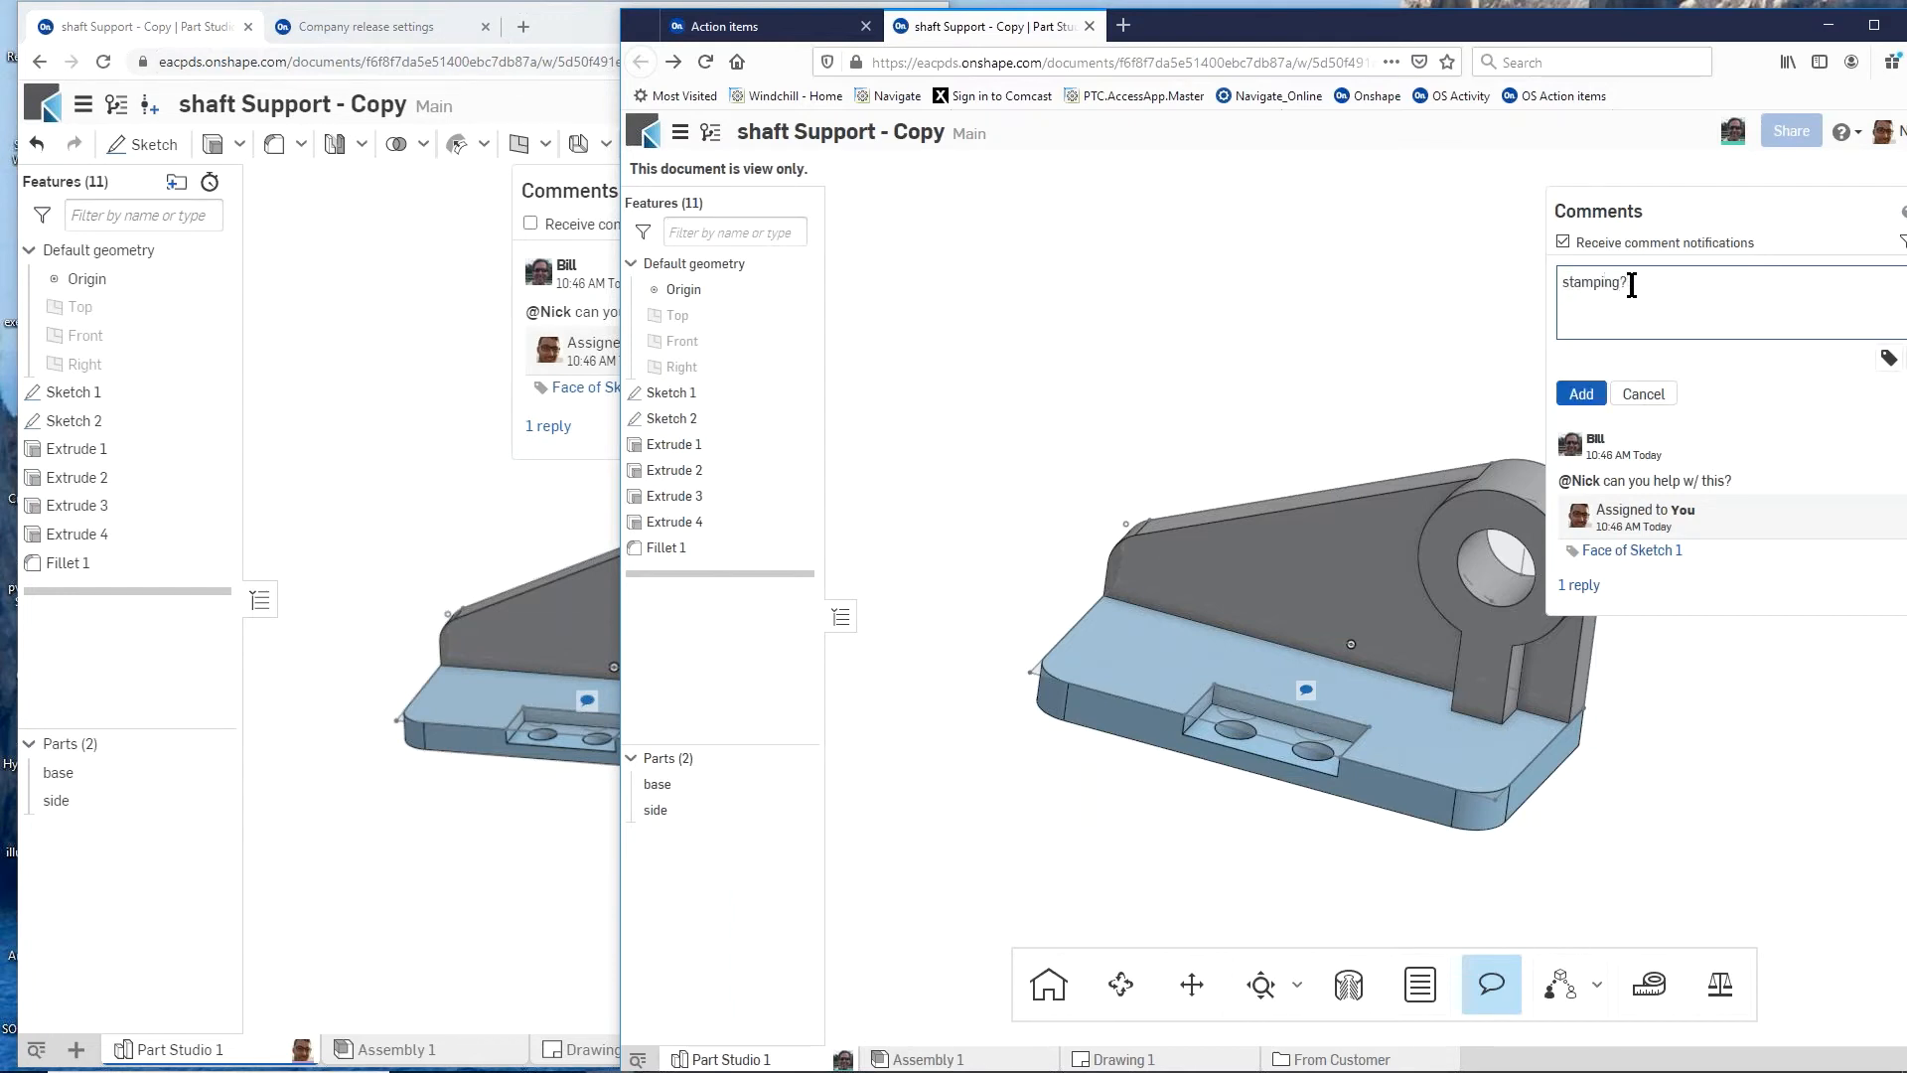
{"action": "left_click_drag", "start_coordinate": [1695, 22], "coordinate": [1562, 21]}
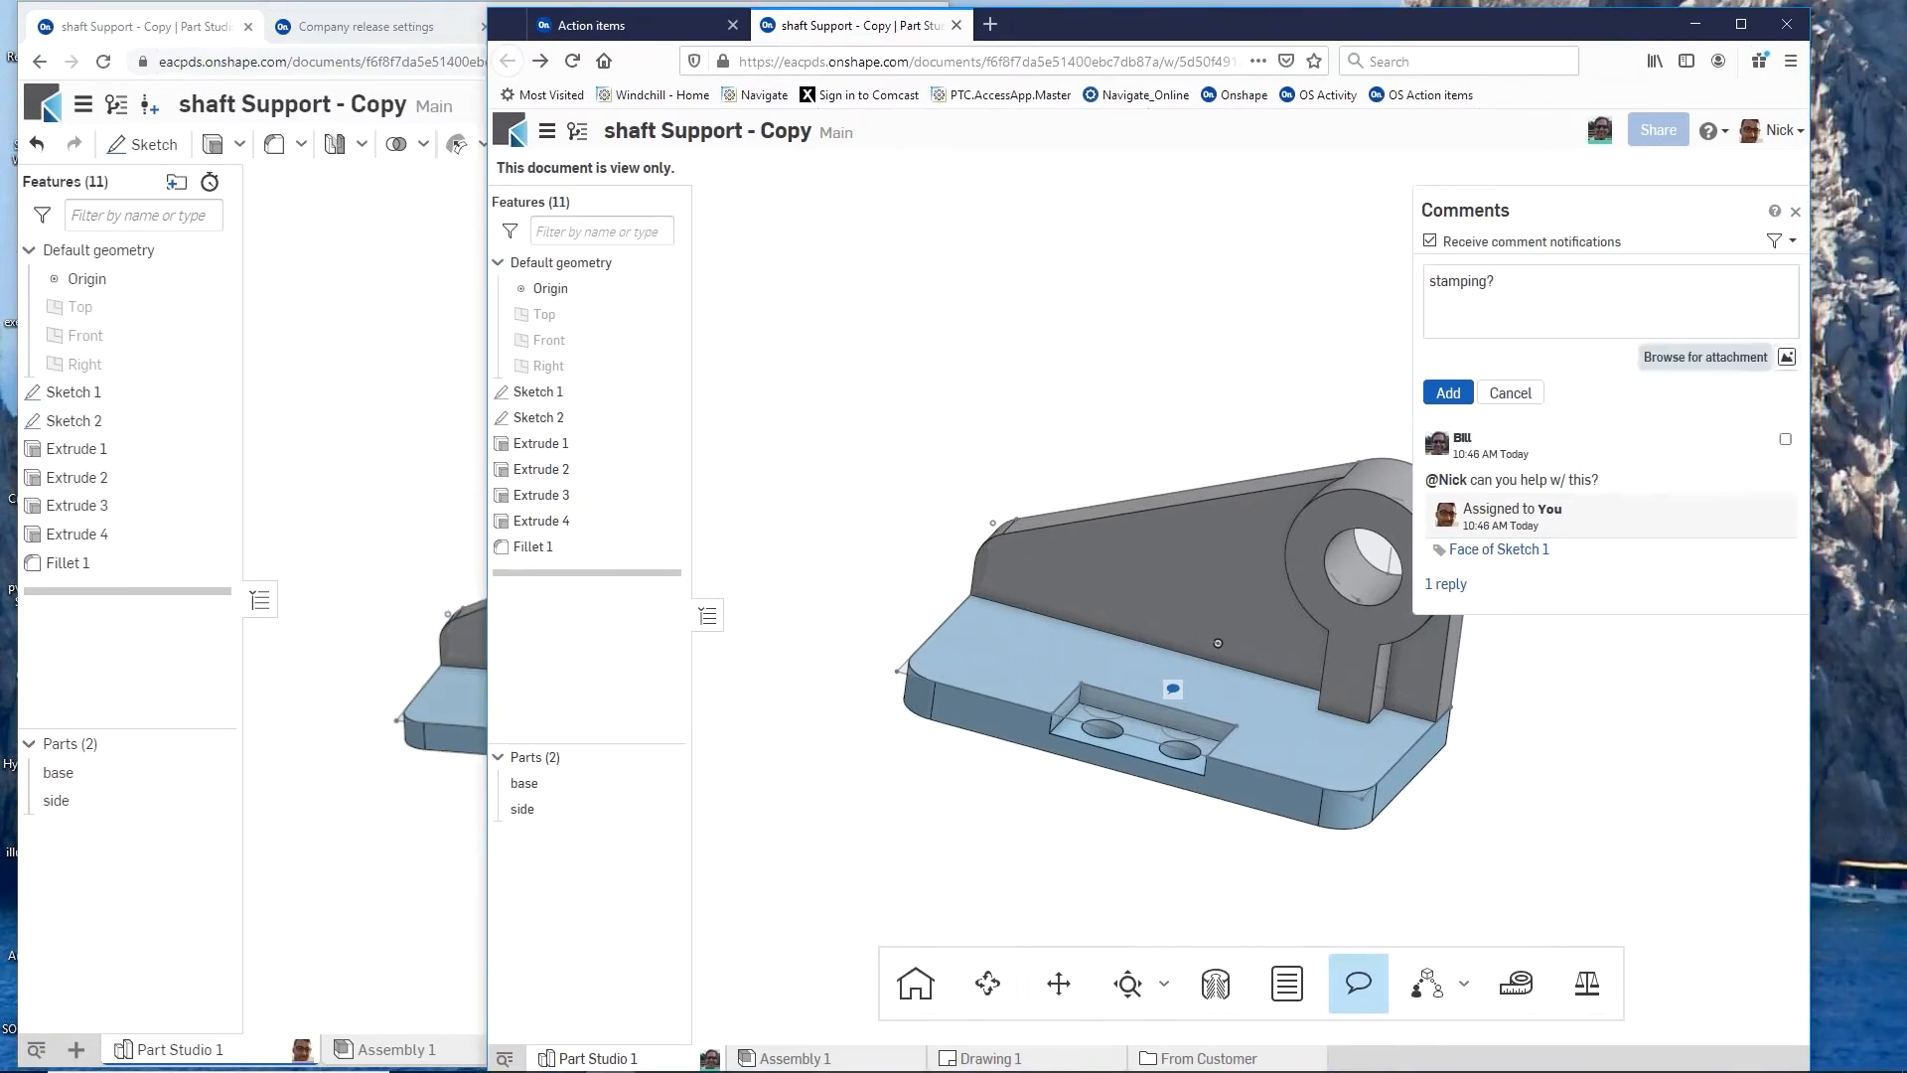
{"action": "left_click", "coordinate": [1786, 356]}
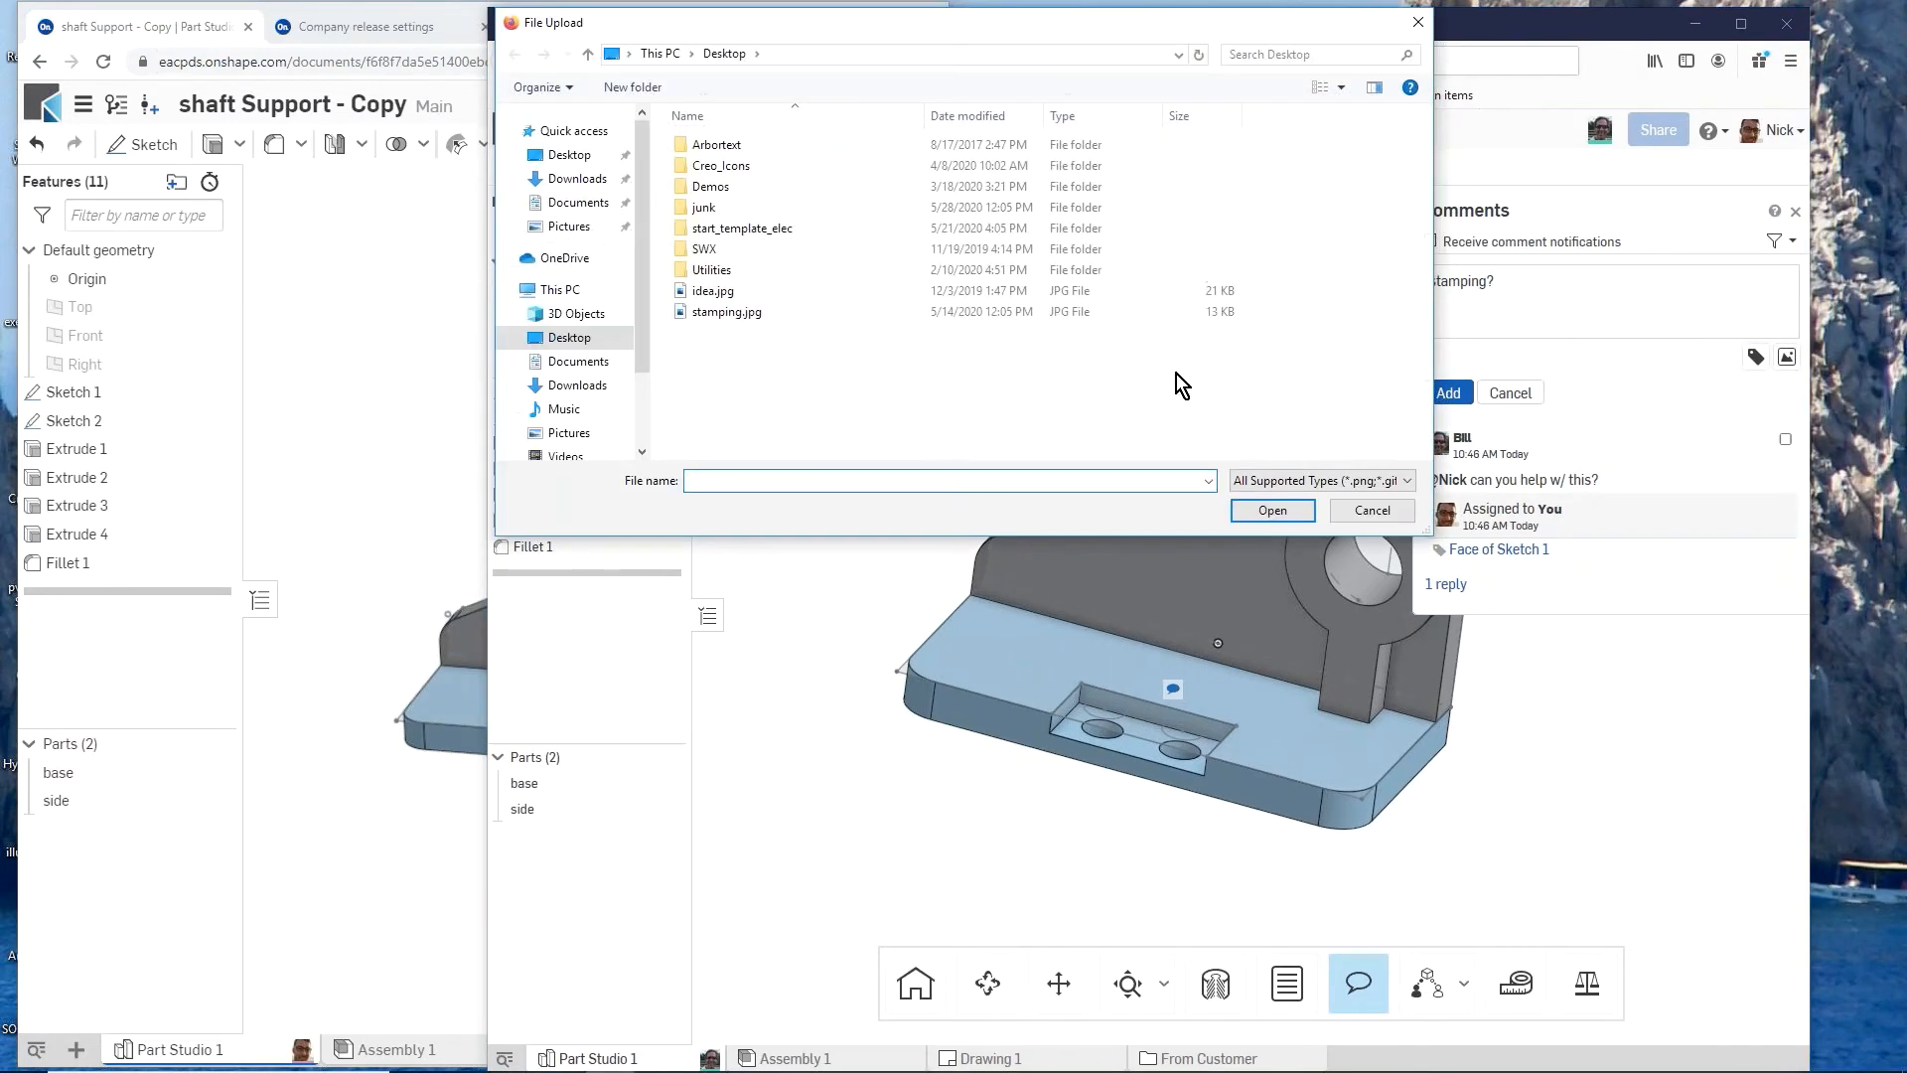
{"action": "left_click", "coordinate": [722, 314]}
{"action": "left_click", "coordinate": [1245, 505]}
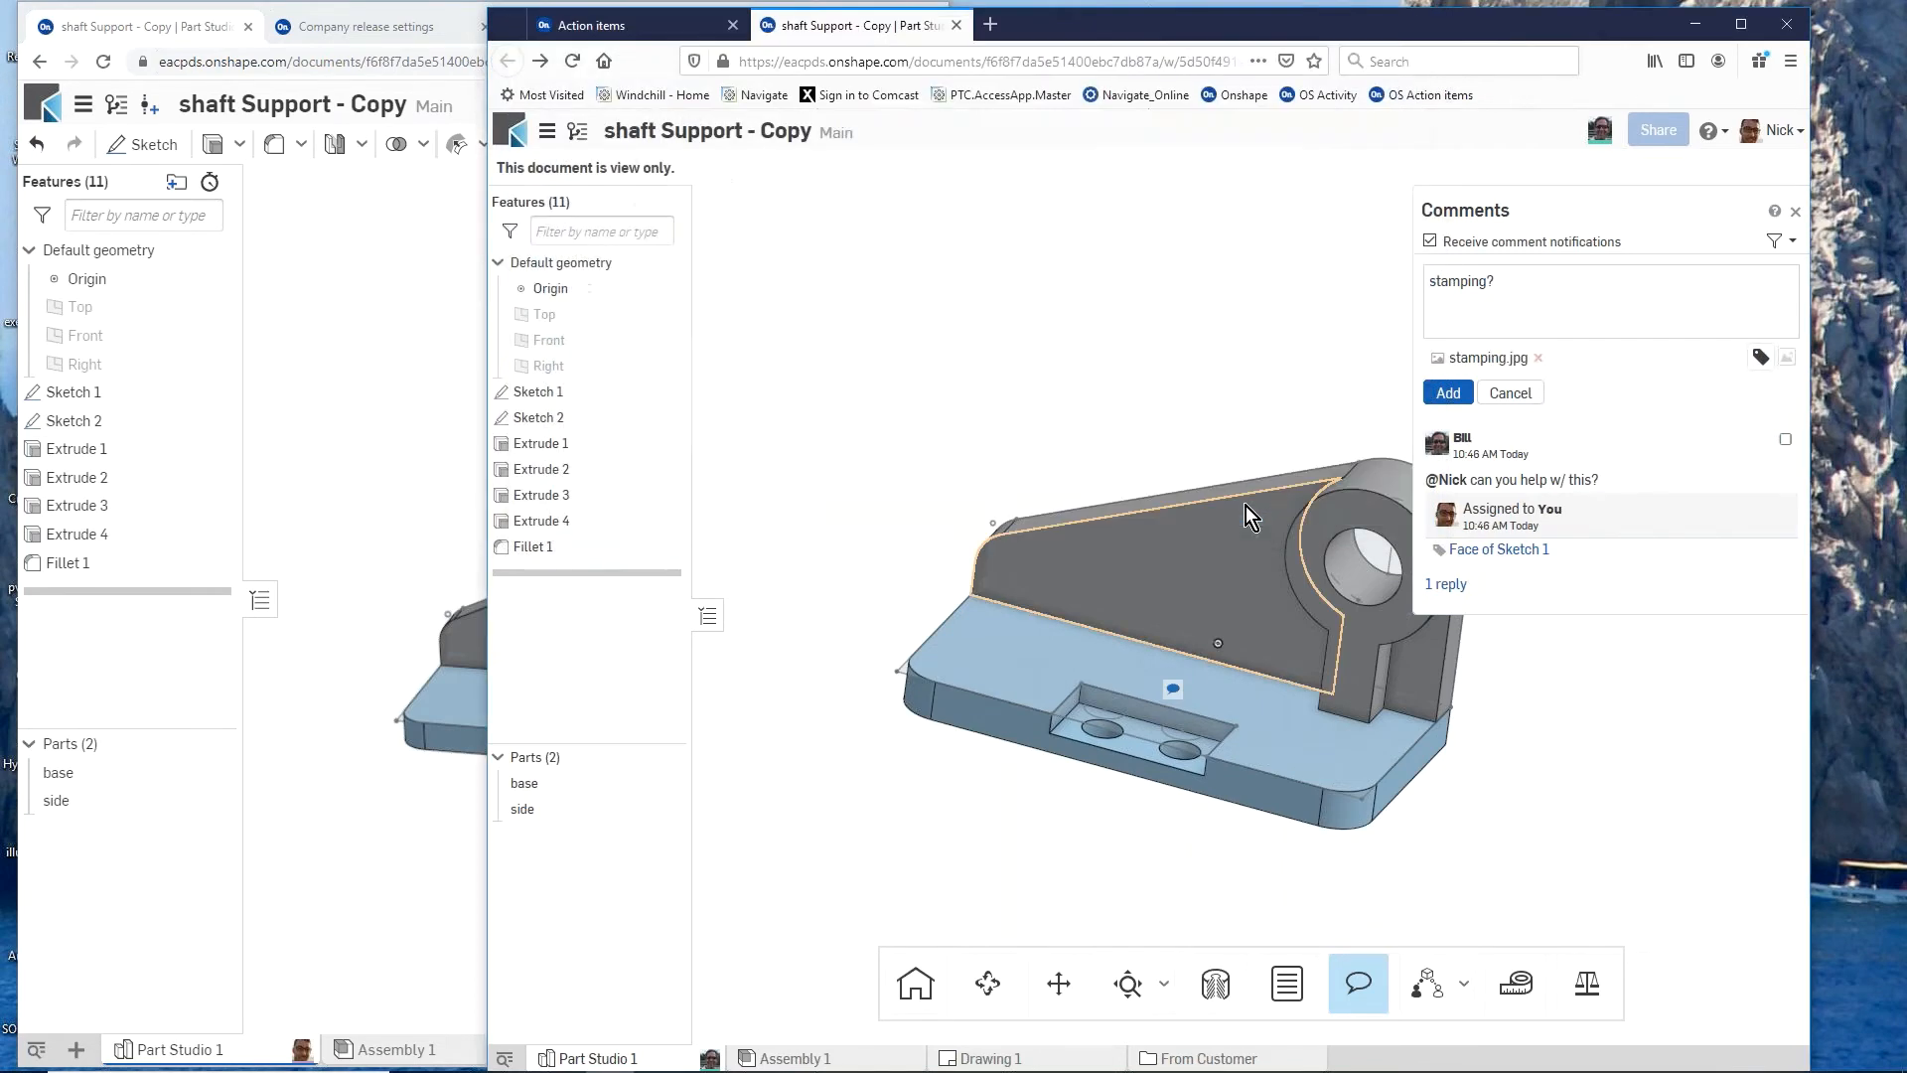
{"action": "left_click", "coordinate": [413, 248]}
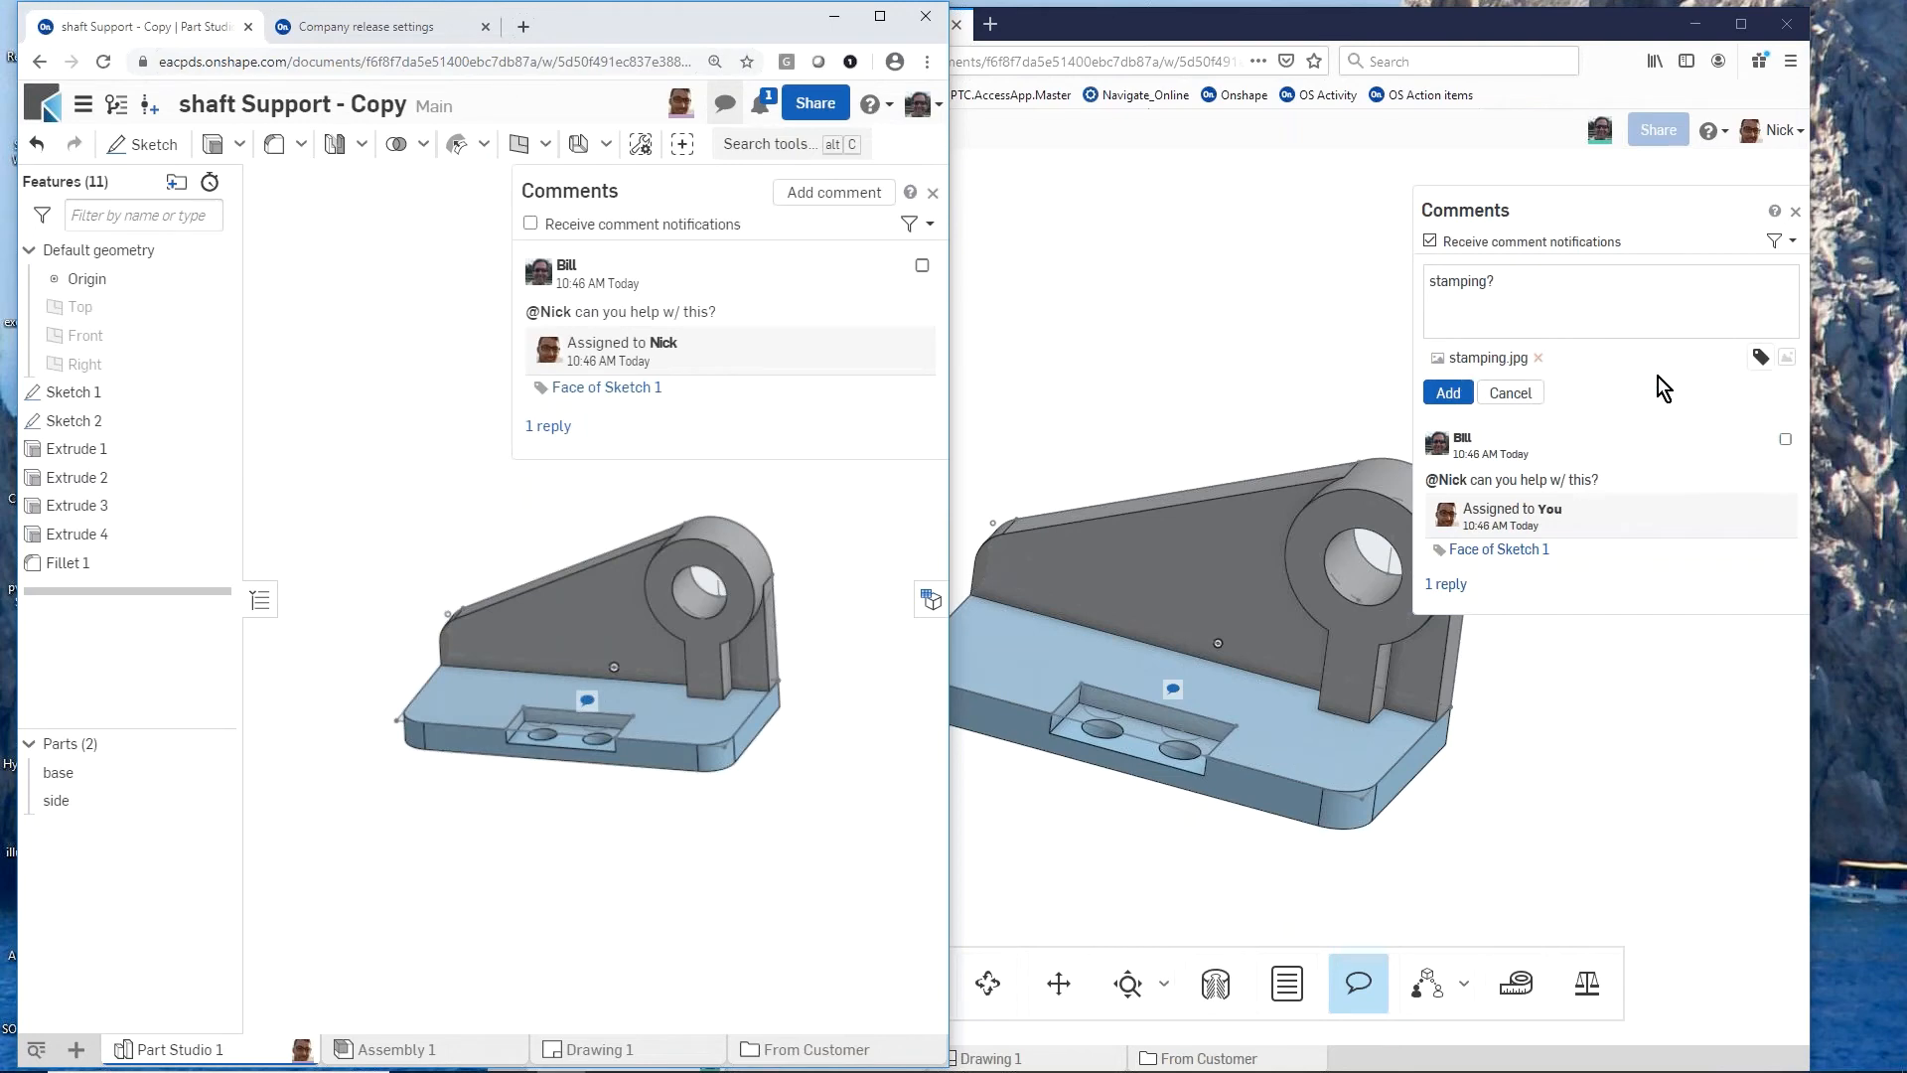
{"action": "left_click", "coordinate": [1446, 394]}
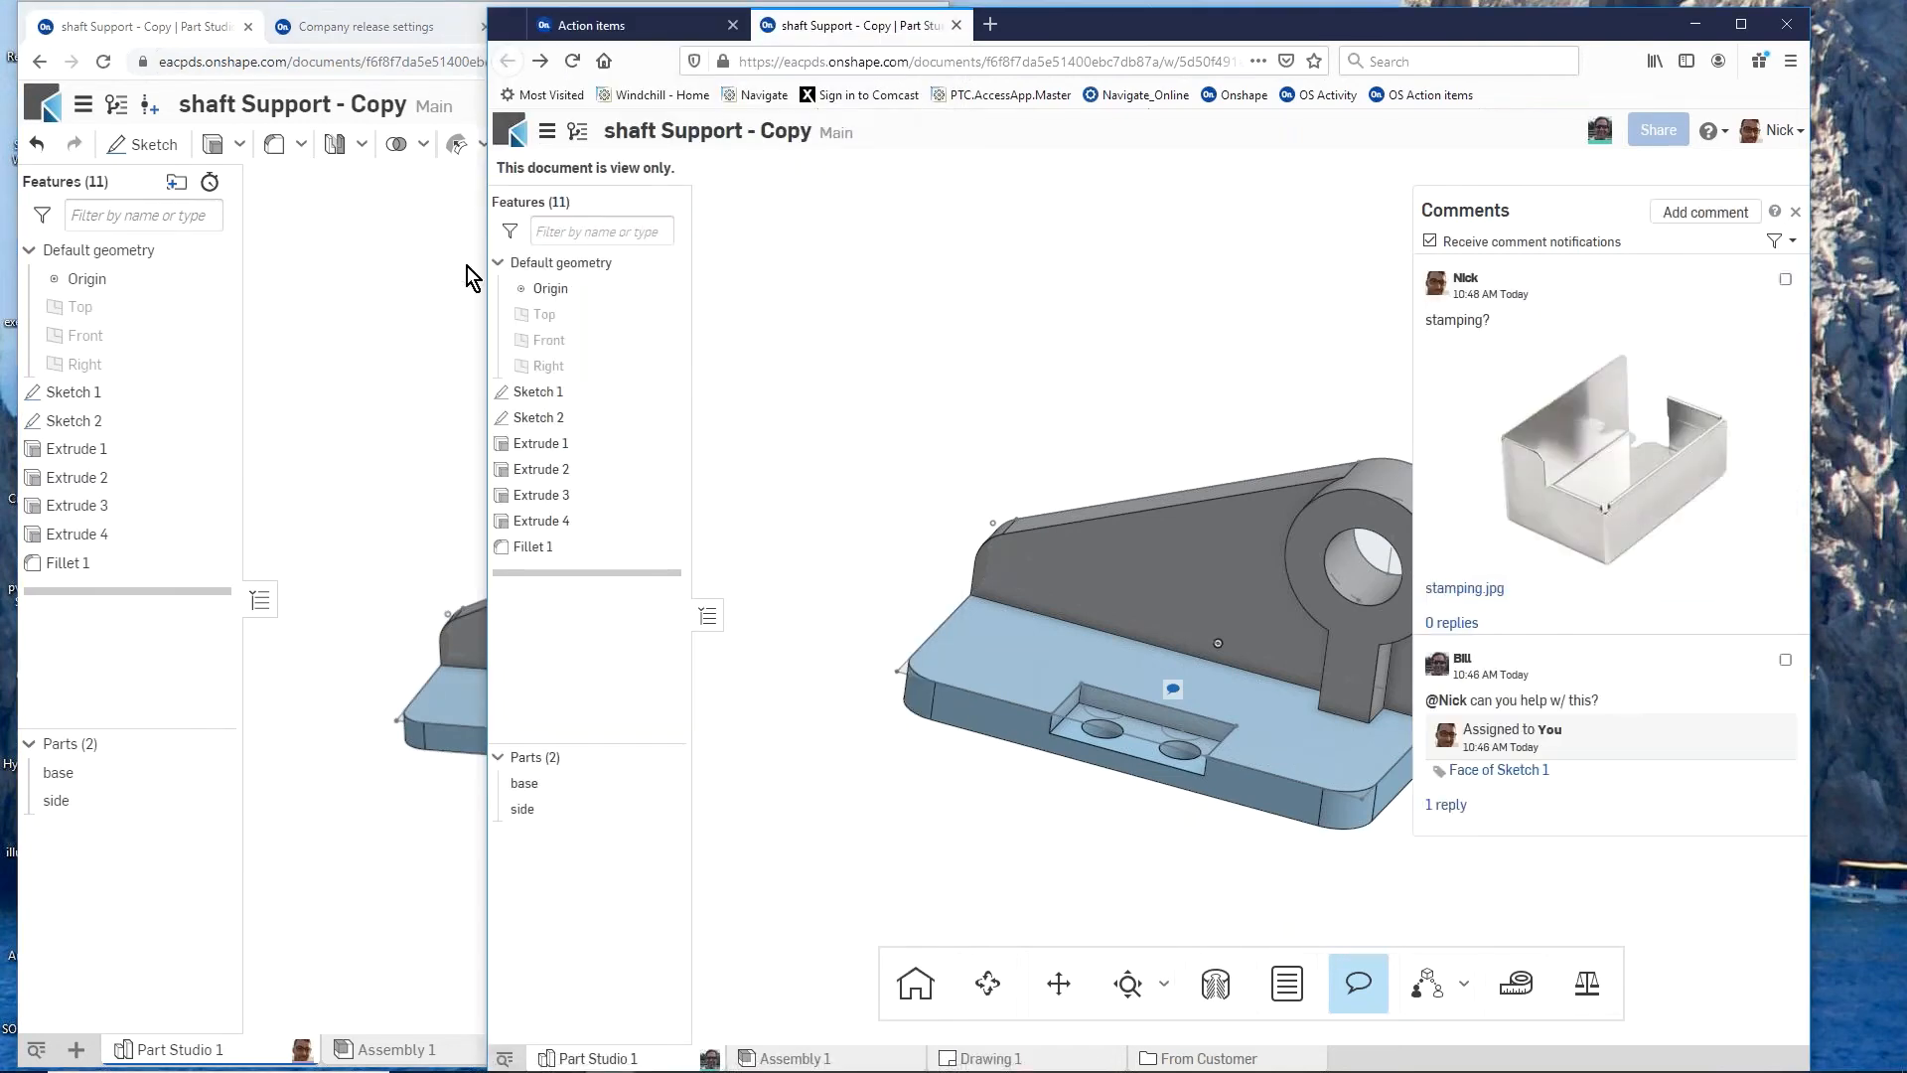
Step: Check the stamping comment in the owner's session and close the comments there
{"action": "left_click", "coordinate": [431, 280]}
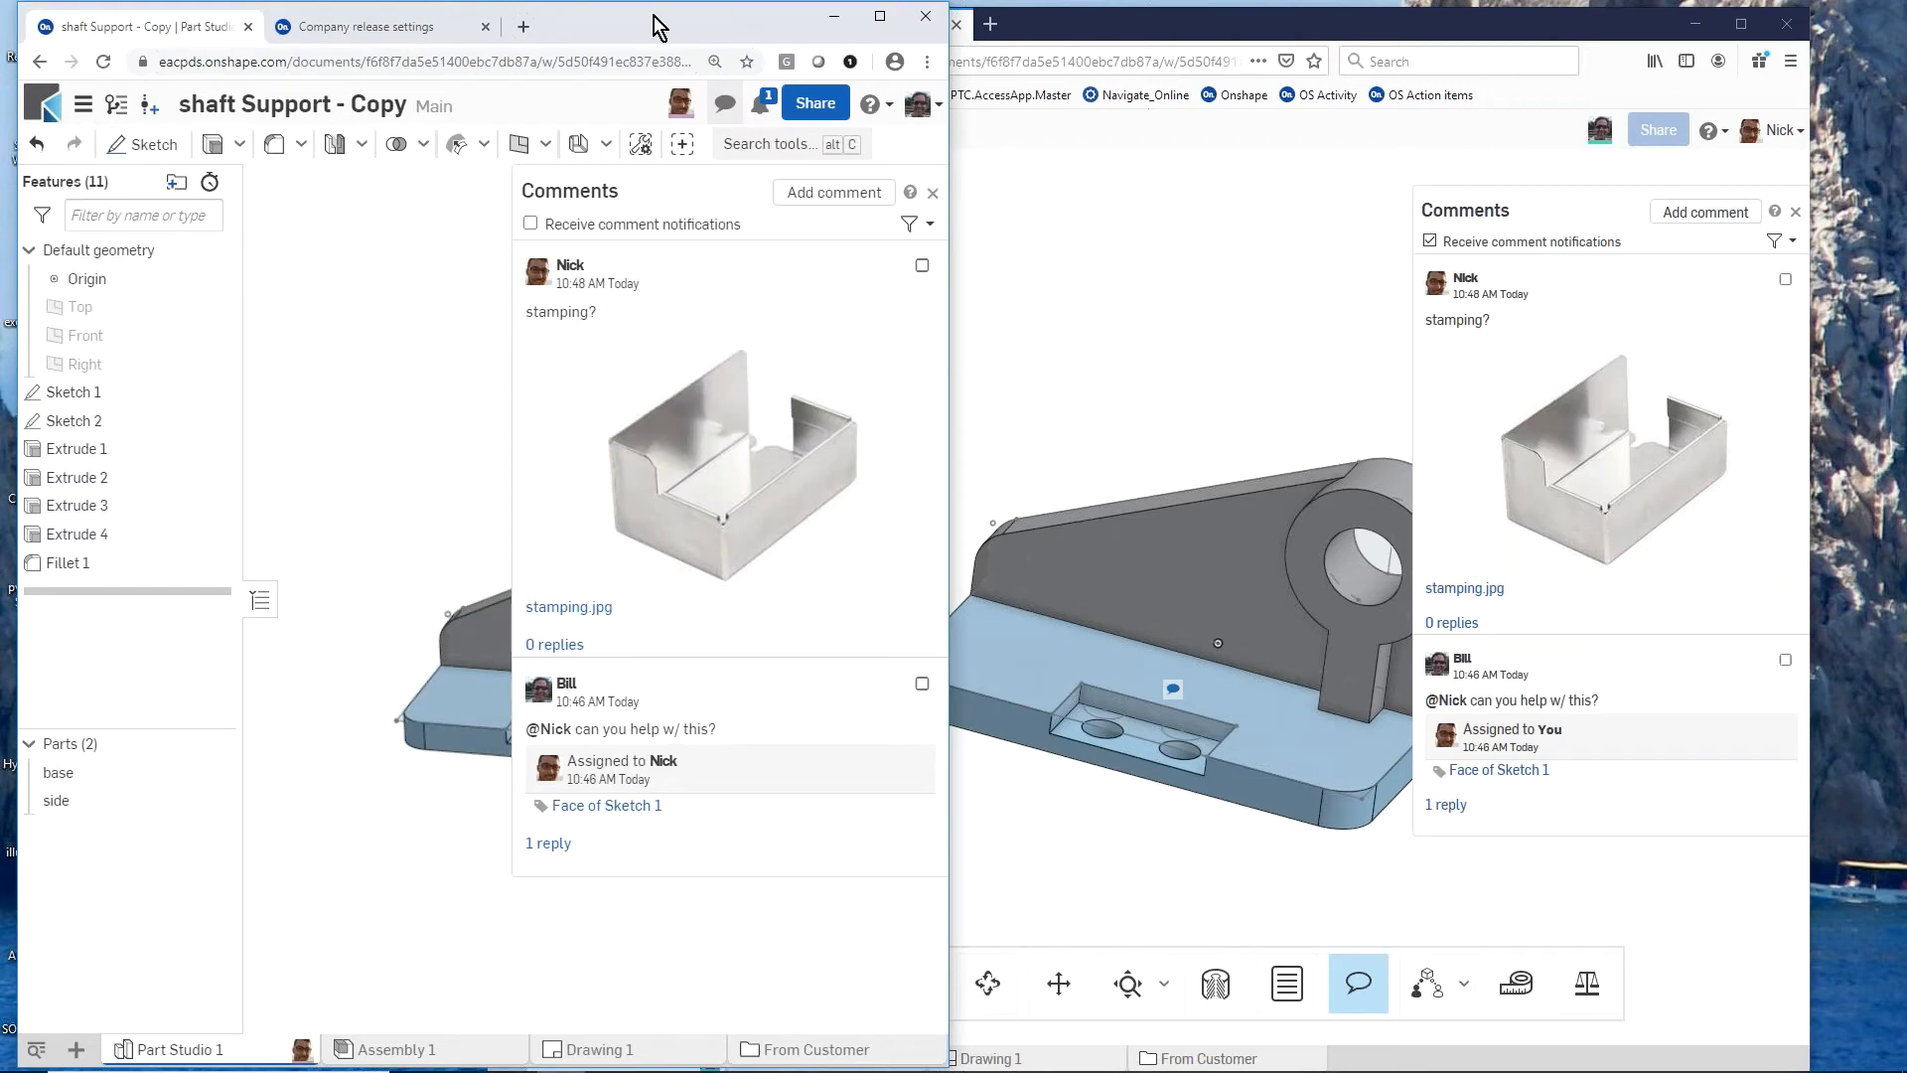
{"action": "mouse_move", "coordinate": [654, 16]}
{"action": "left_mouse_down"}
{"action": "mouse_move", "coordinate": [785, 50]}
{"action": "mouse_move", "coordinate": [679, 21]}
{"action": "left_mouse_up"}
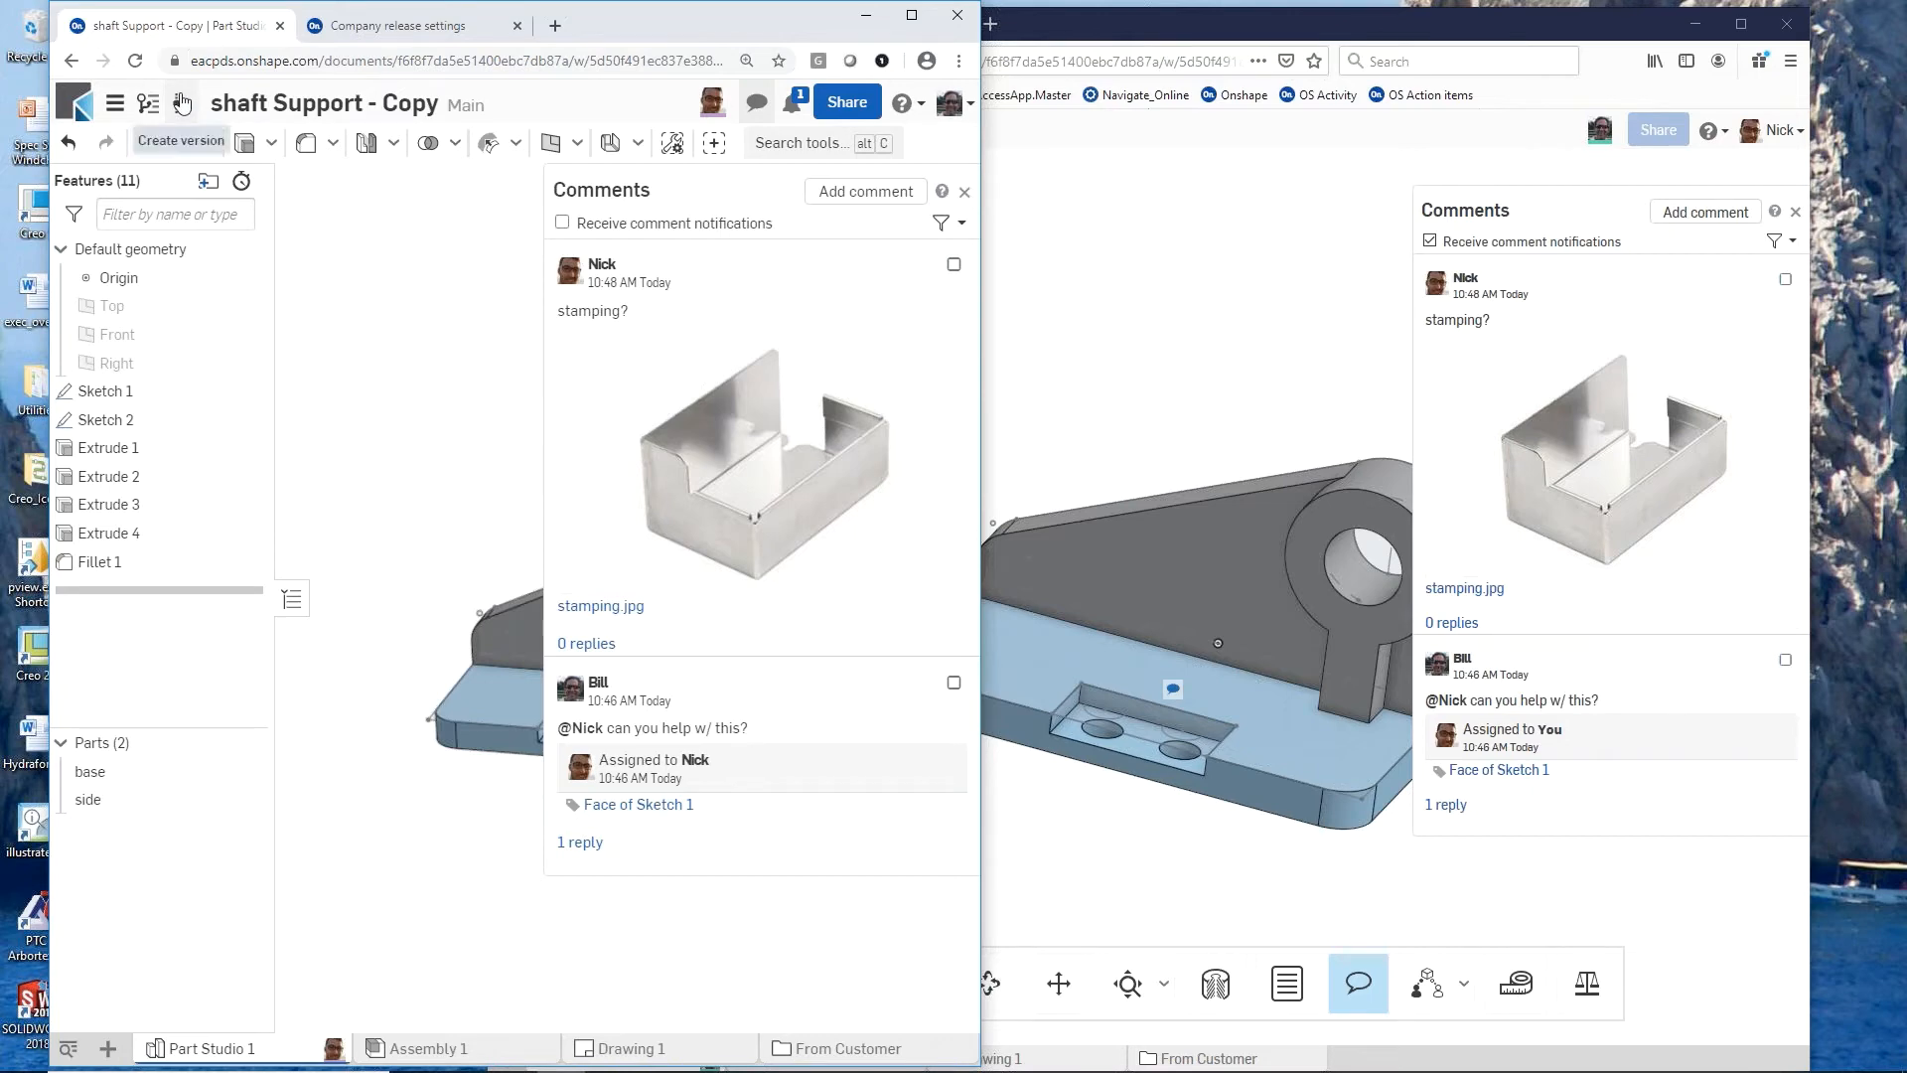
{"action": "left_click", "coordinate": [967, 192]}
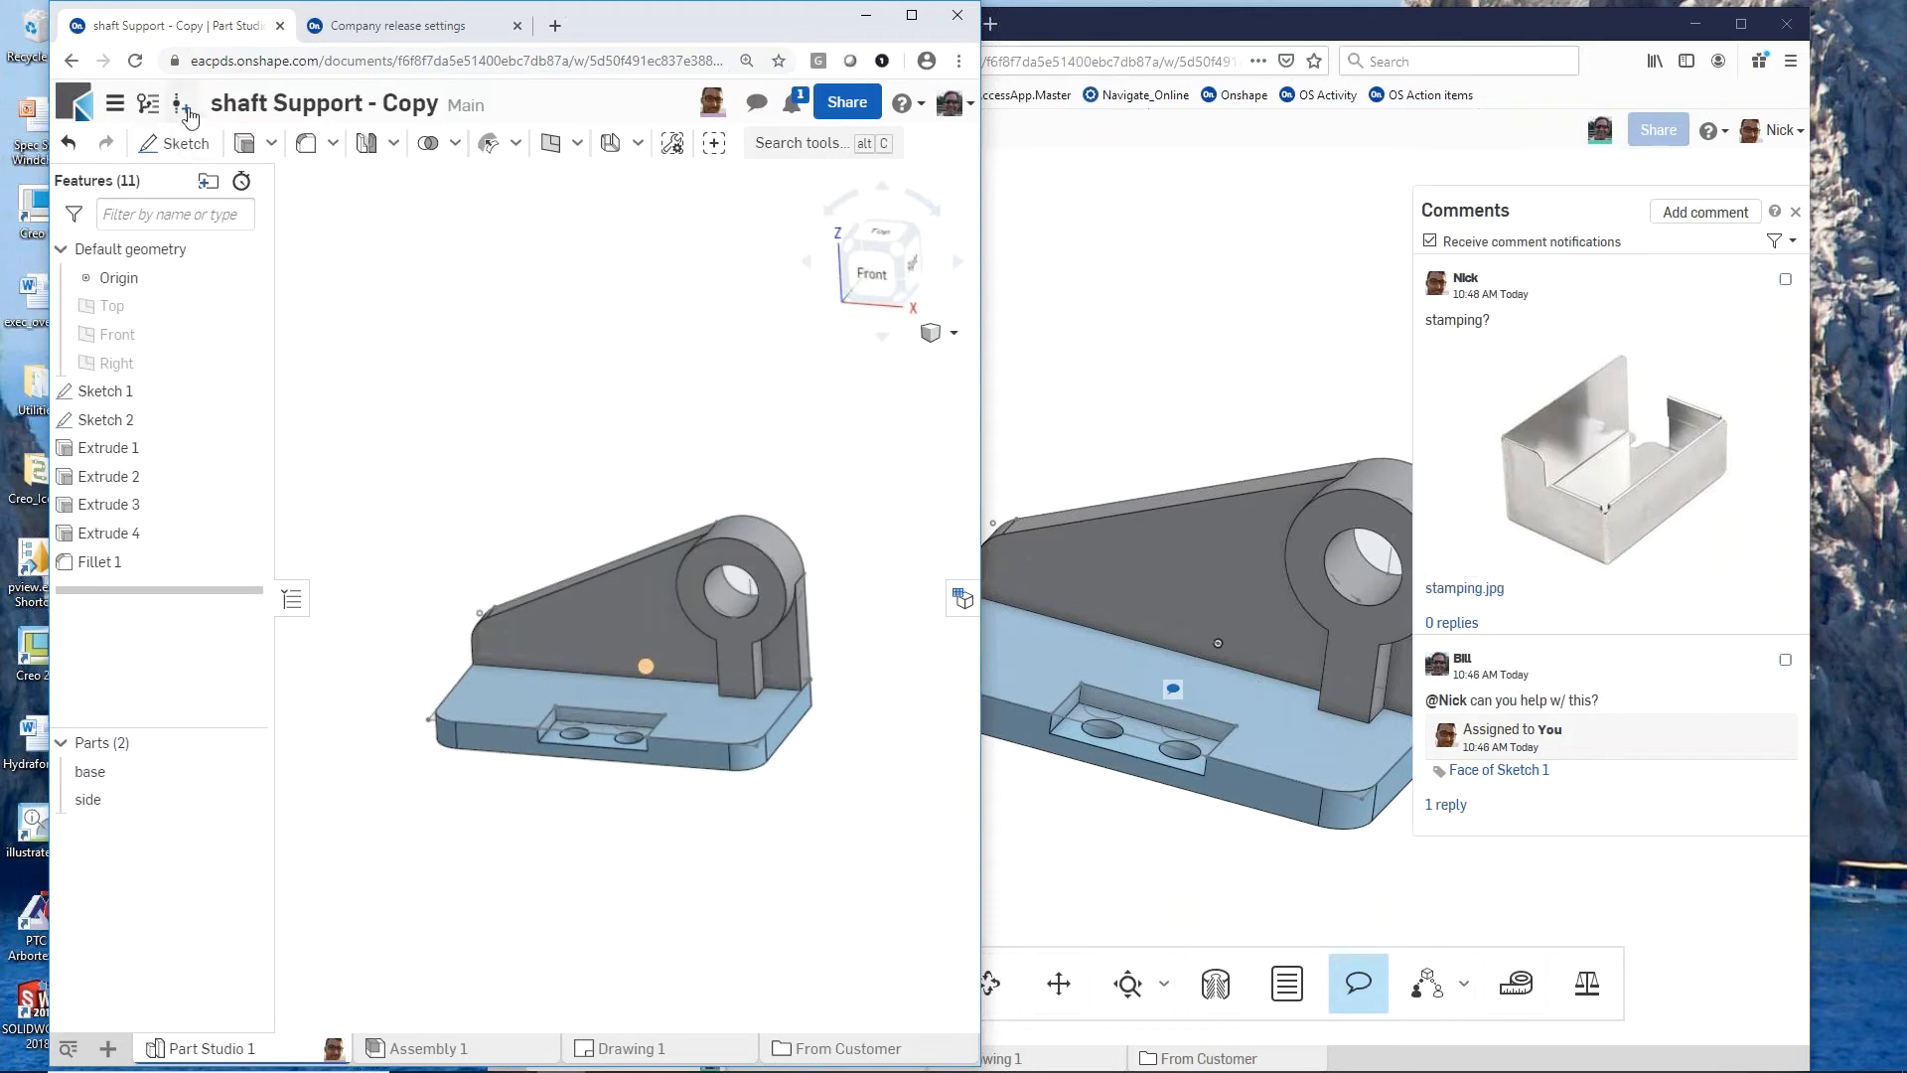
Step: Create a version of the Main workspace named "prestamped" in the owner's session
{"action": "left_click", "coordinate": [186, 112]}
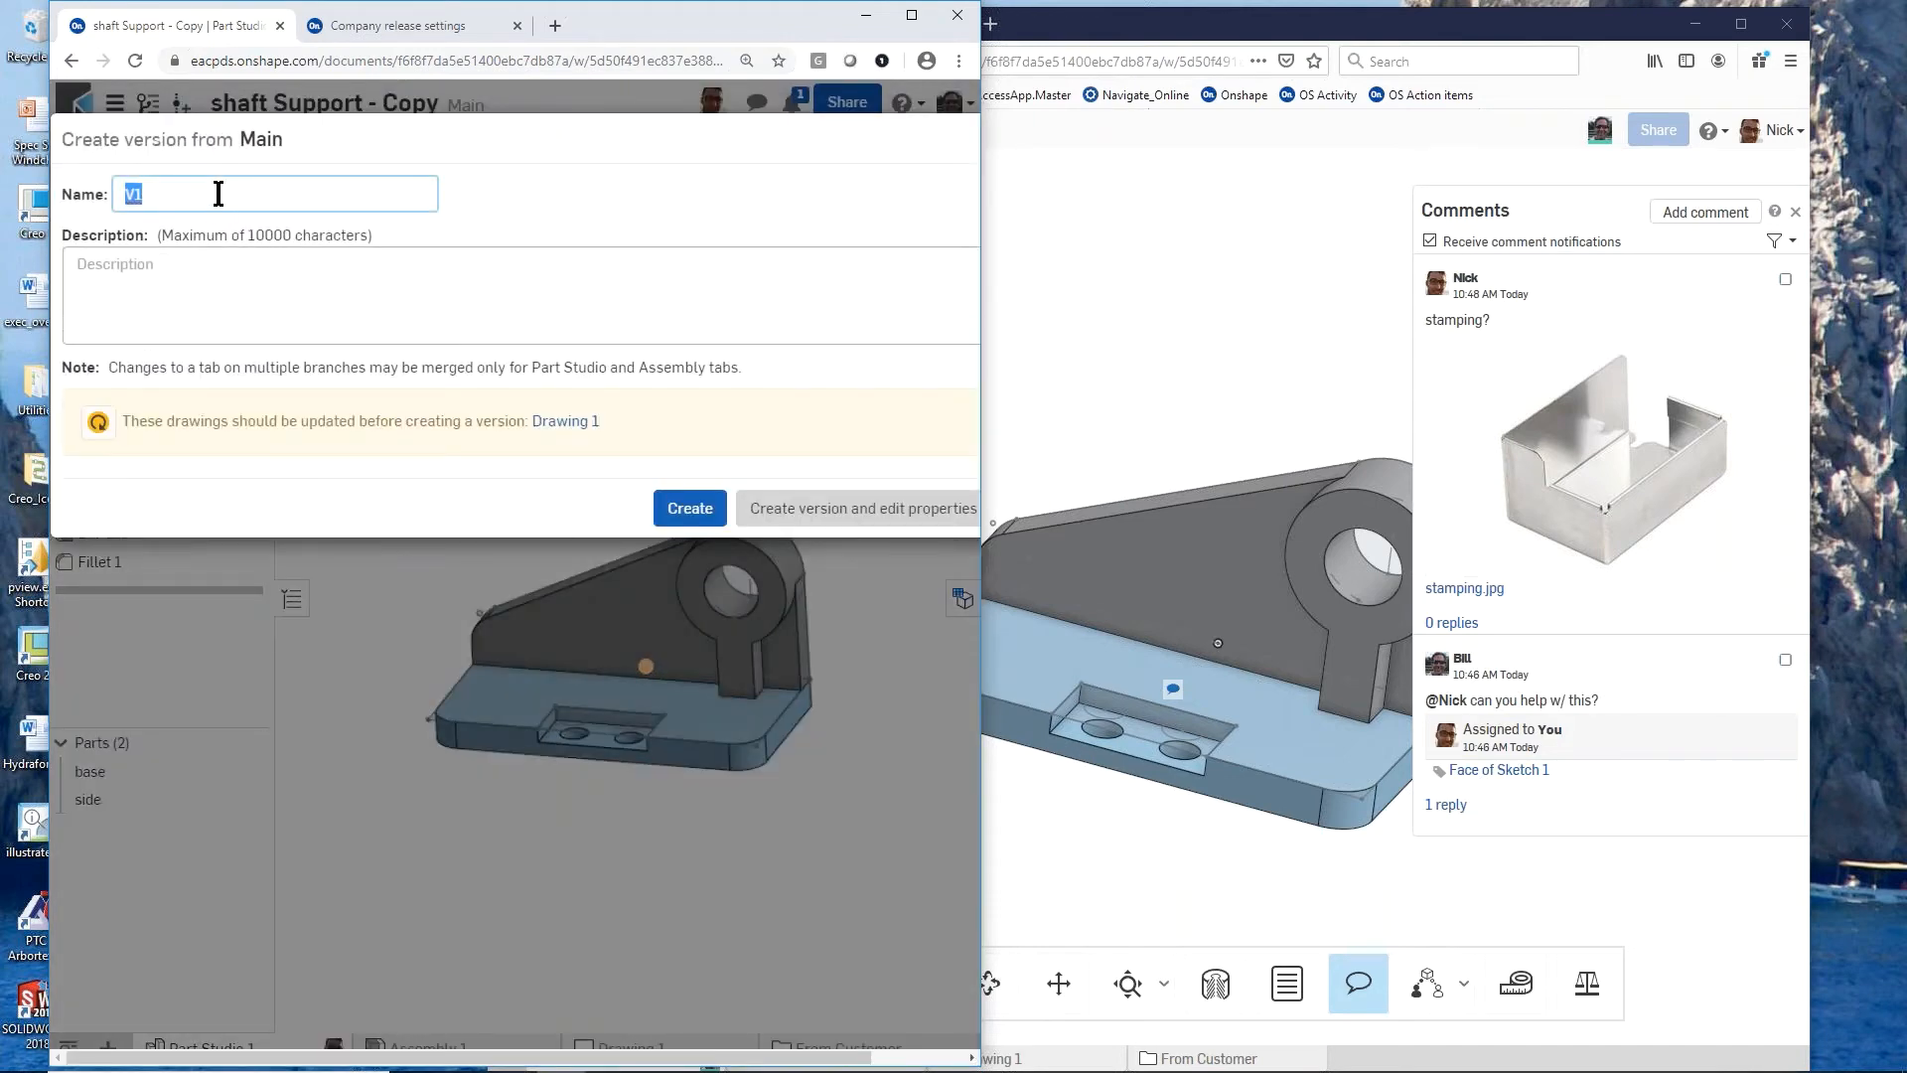
{"action": "type", "text": "prestamped"}
{"action": "left_click", "coordinate": [692, 506]}
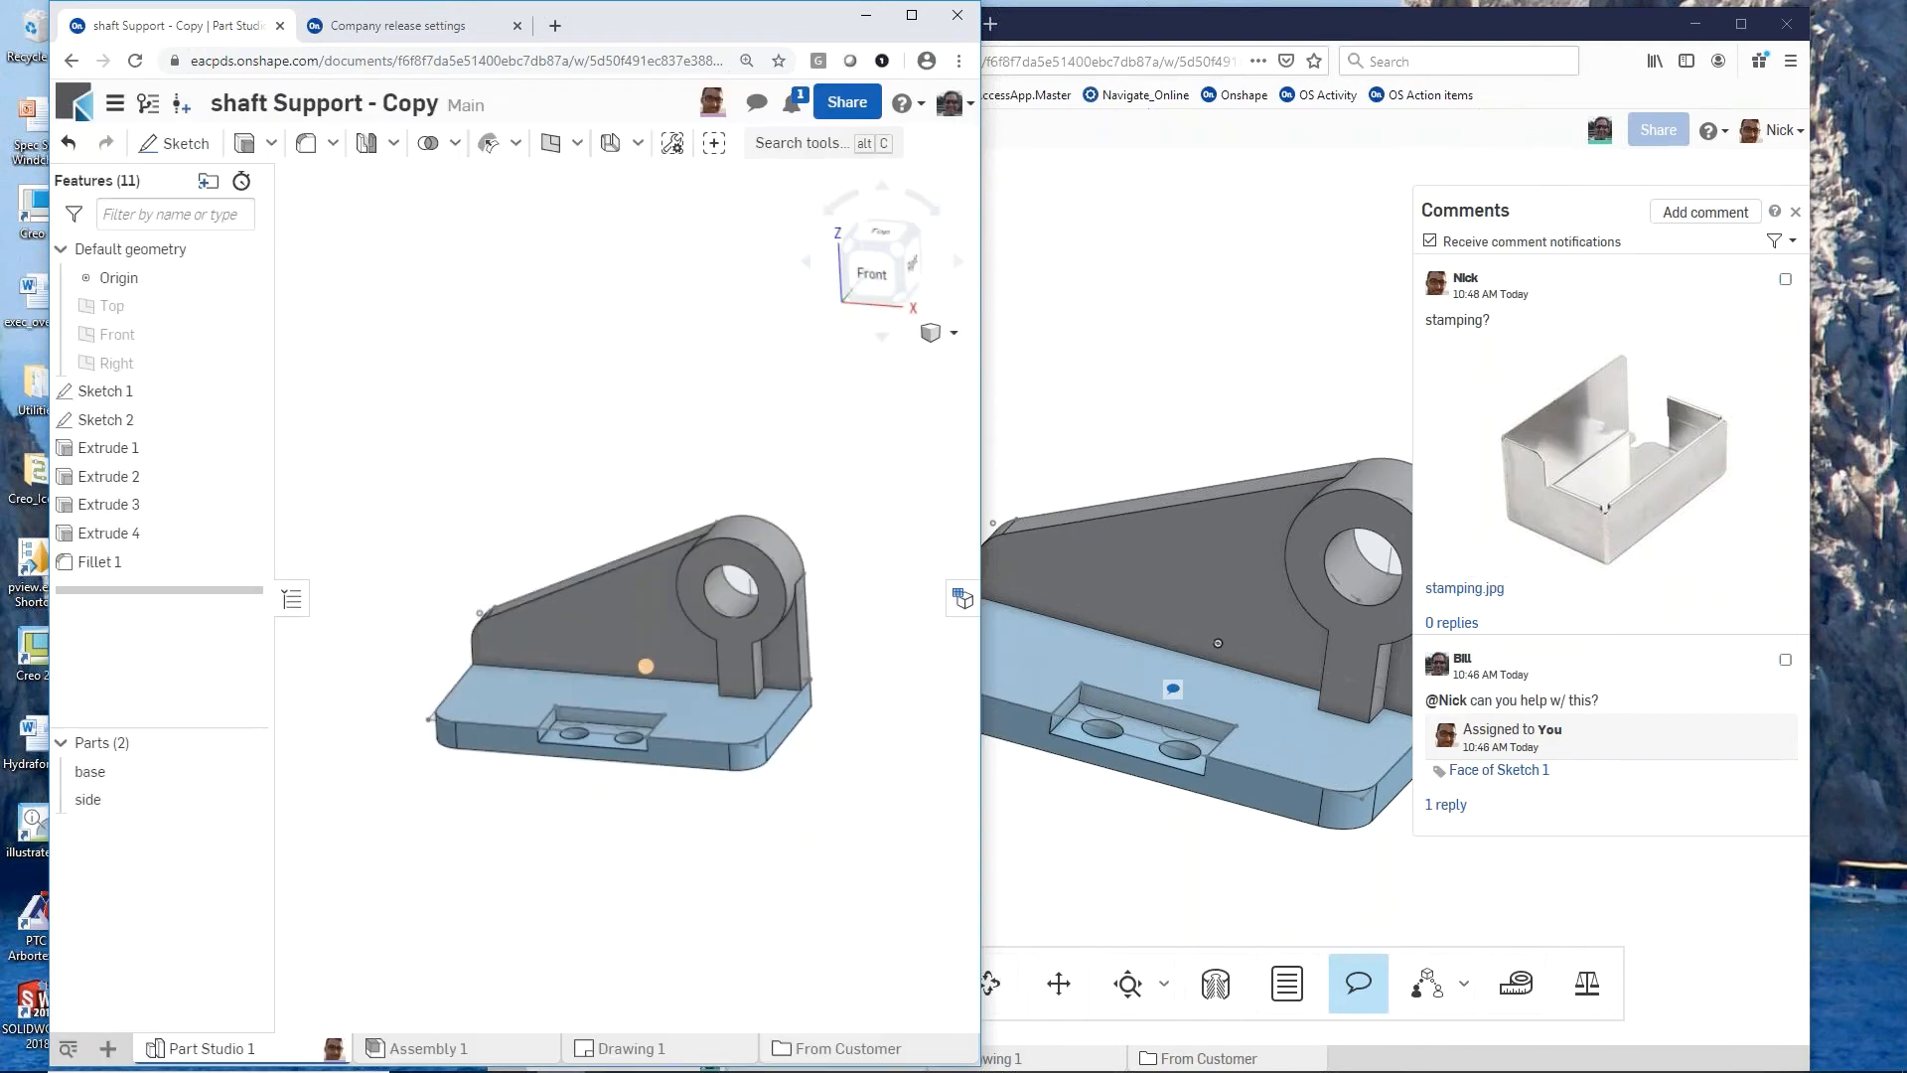
Step: Close the comments in the colleague's session
{"action": "mouse_move", "coordinate": [675, 713]}
{"action": "right_mouse_down"}
{"action": "mouse_move", "coordinate": [650, 642]}
{"action": "mouse_move", "coordinate": [659, 718]}
{"action": "right_mouse_up"}
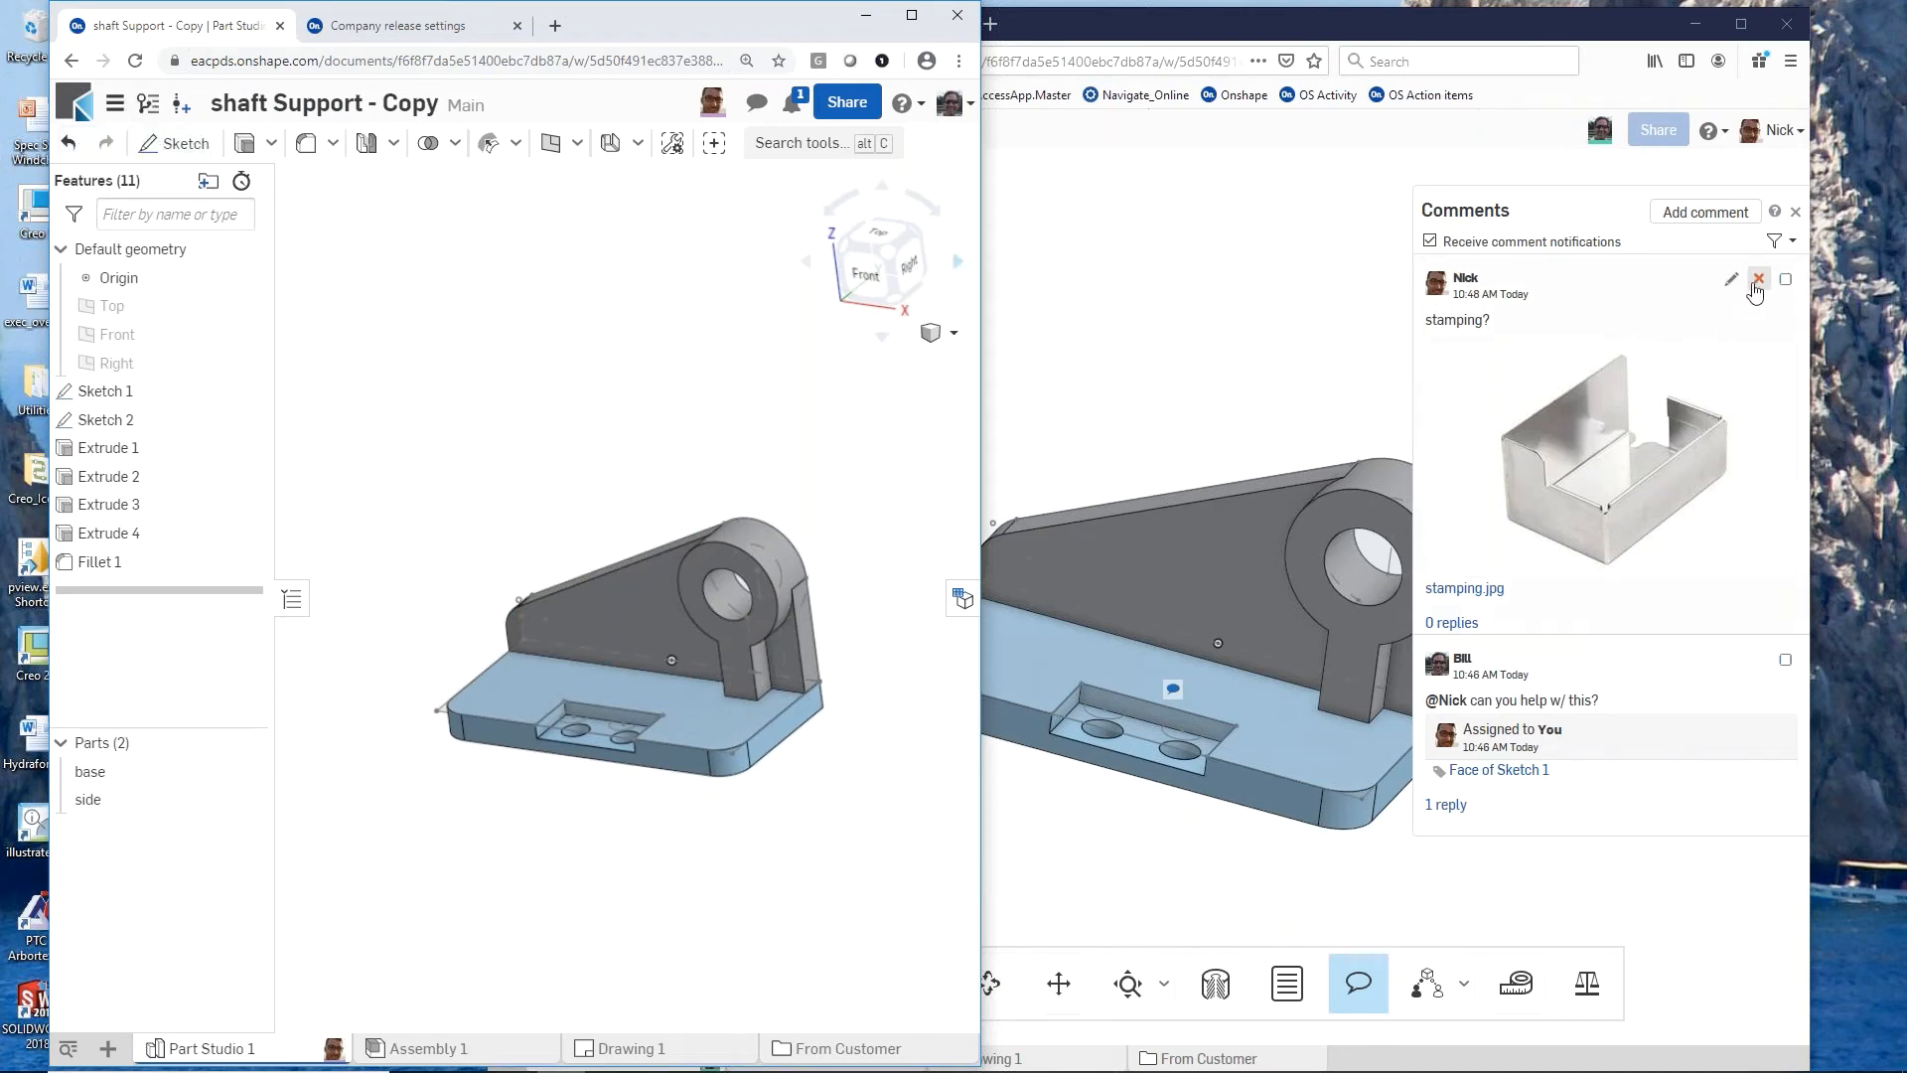
{"action": "left_click", "coordinate": [1797, 215]}
{"action": "left_click", "coordinate": [1798, 215]}
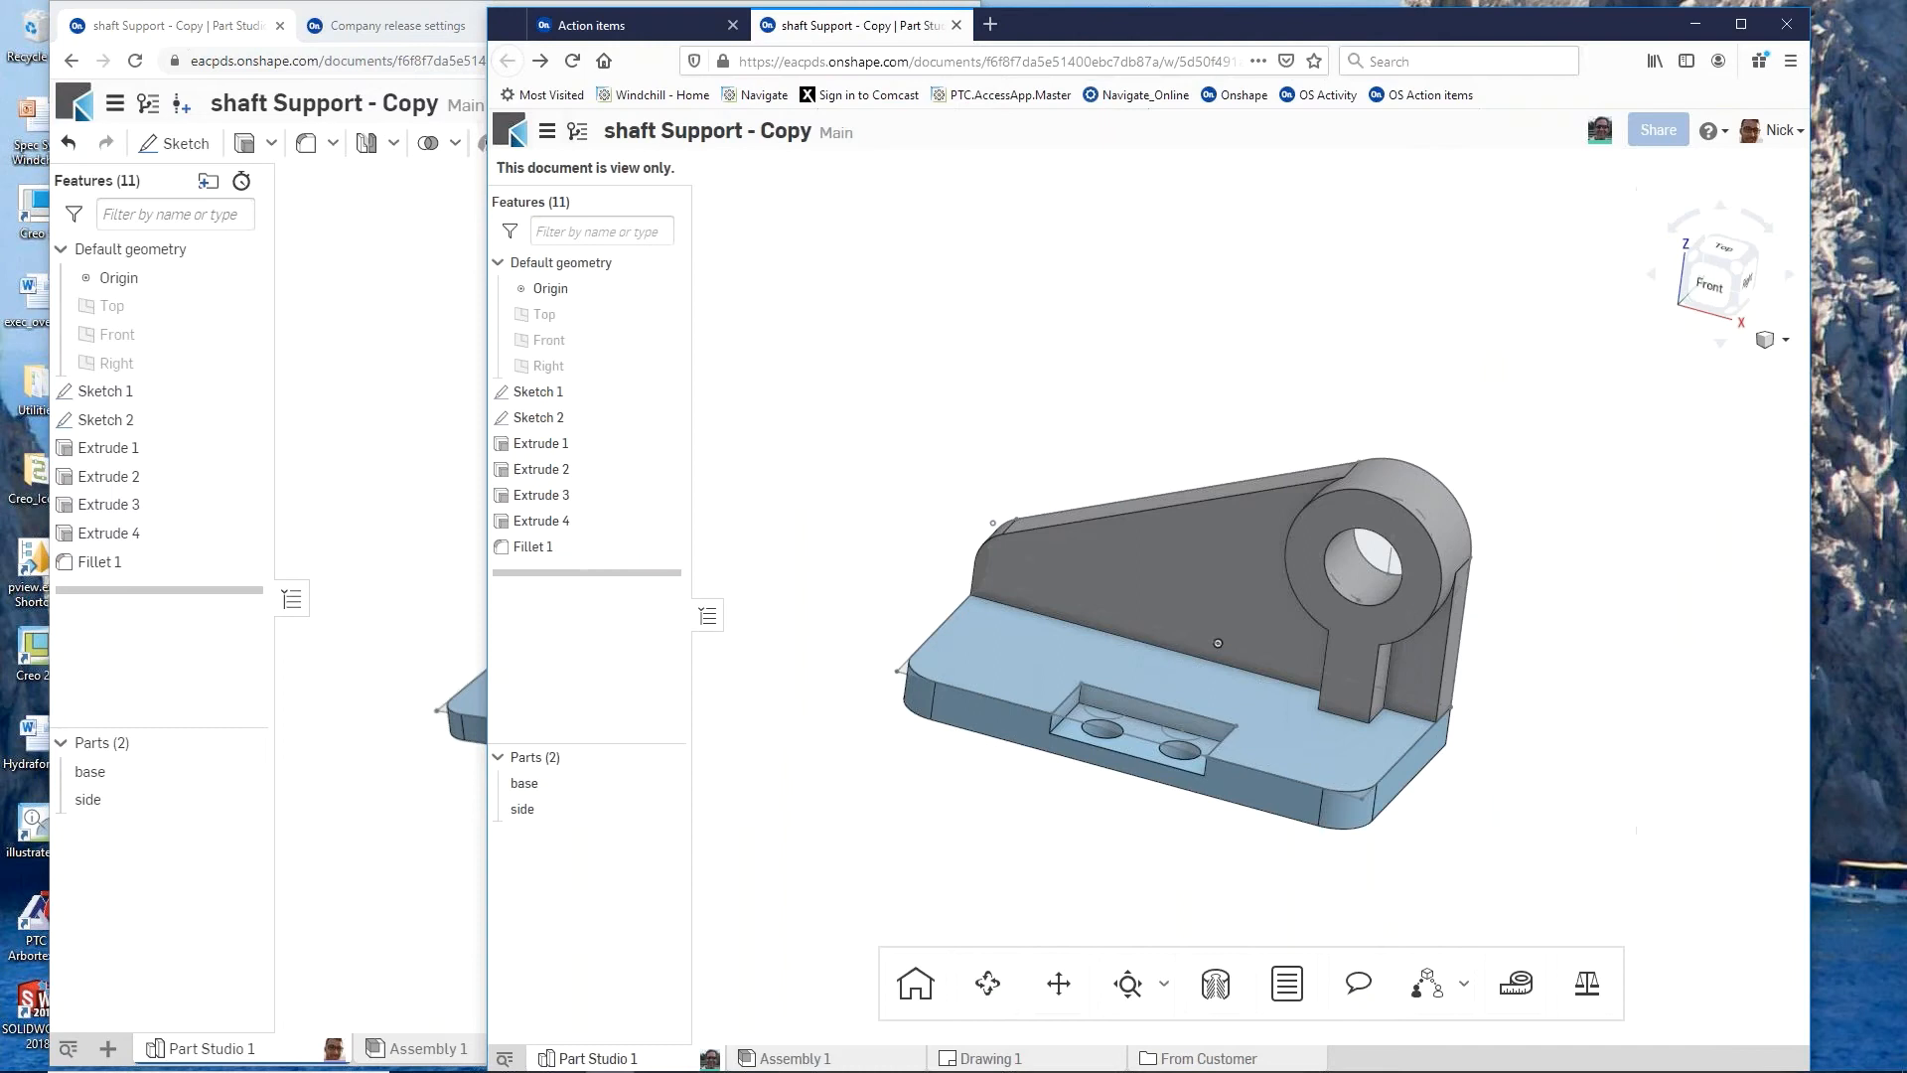
Step: Examine the document's version history in the owner's session, including the changes recorded under the prestamped version
{"action": "left_click", "coordinate": [338, 286]}
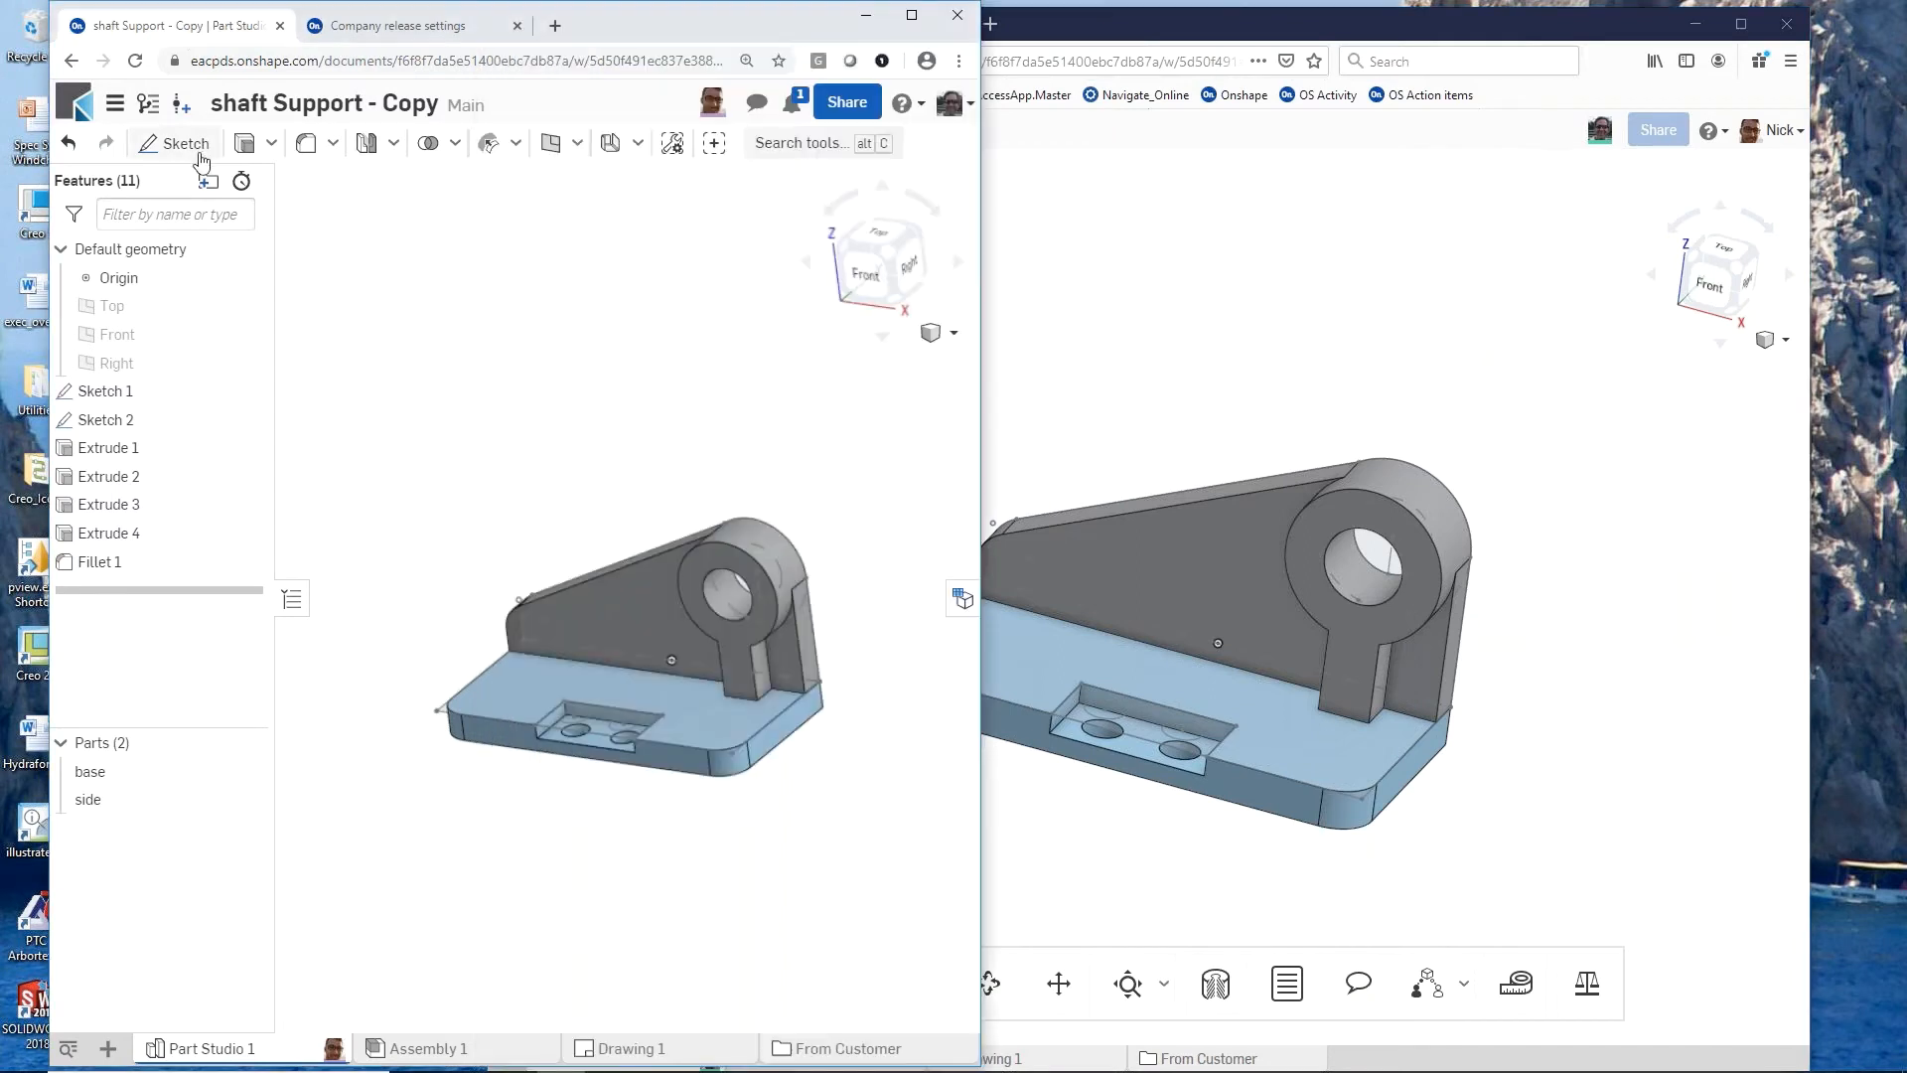
{"action": "left_click", "coordinate": [156, 107]}
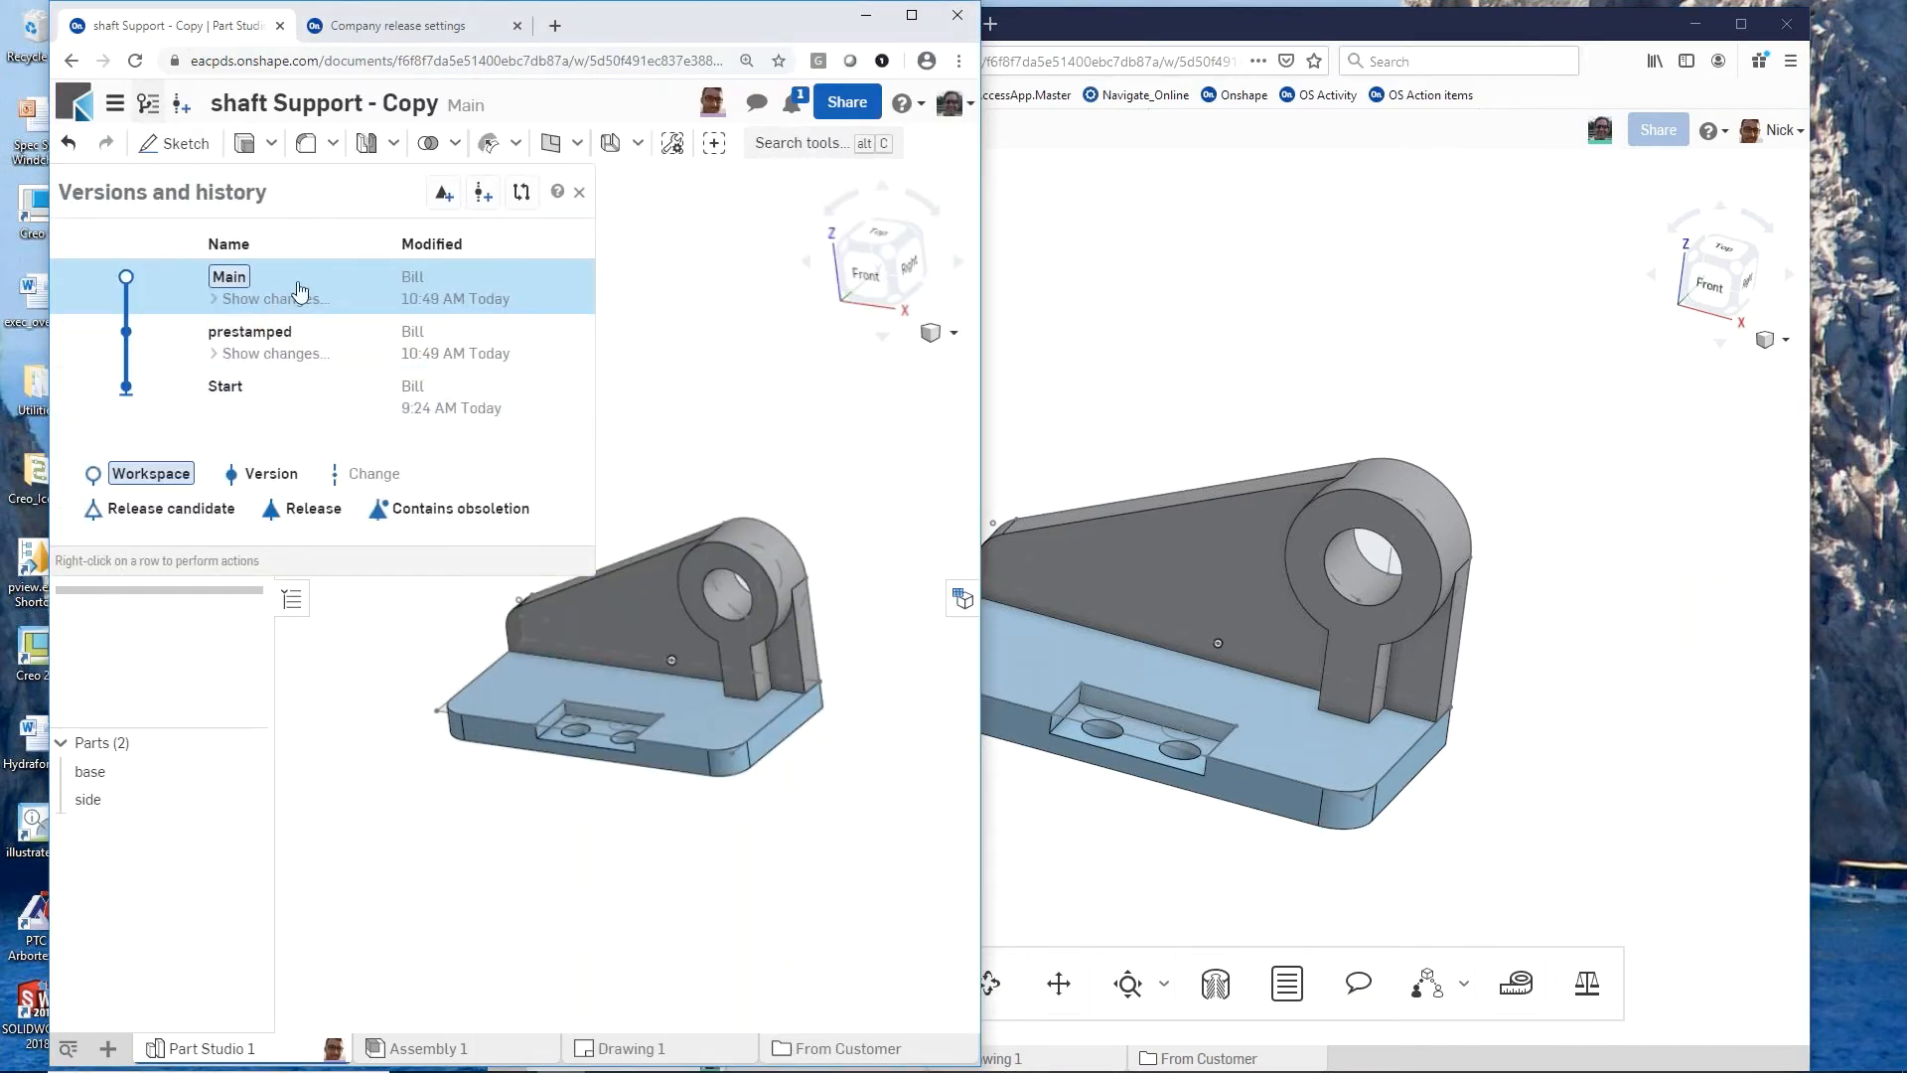
{"action": "left_click", "coordinate": [274, 357]}
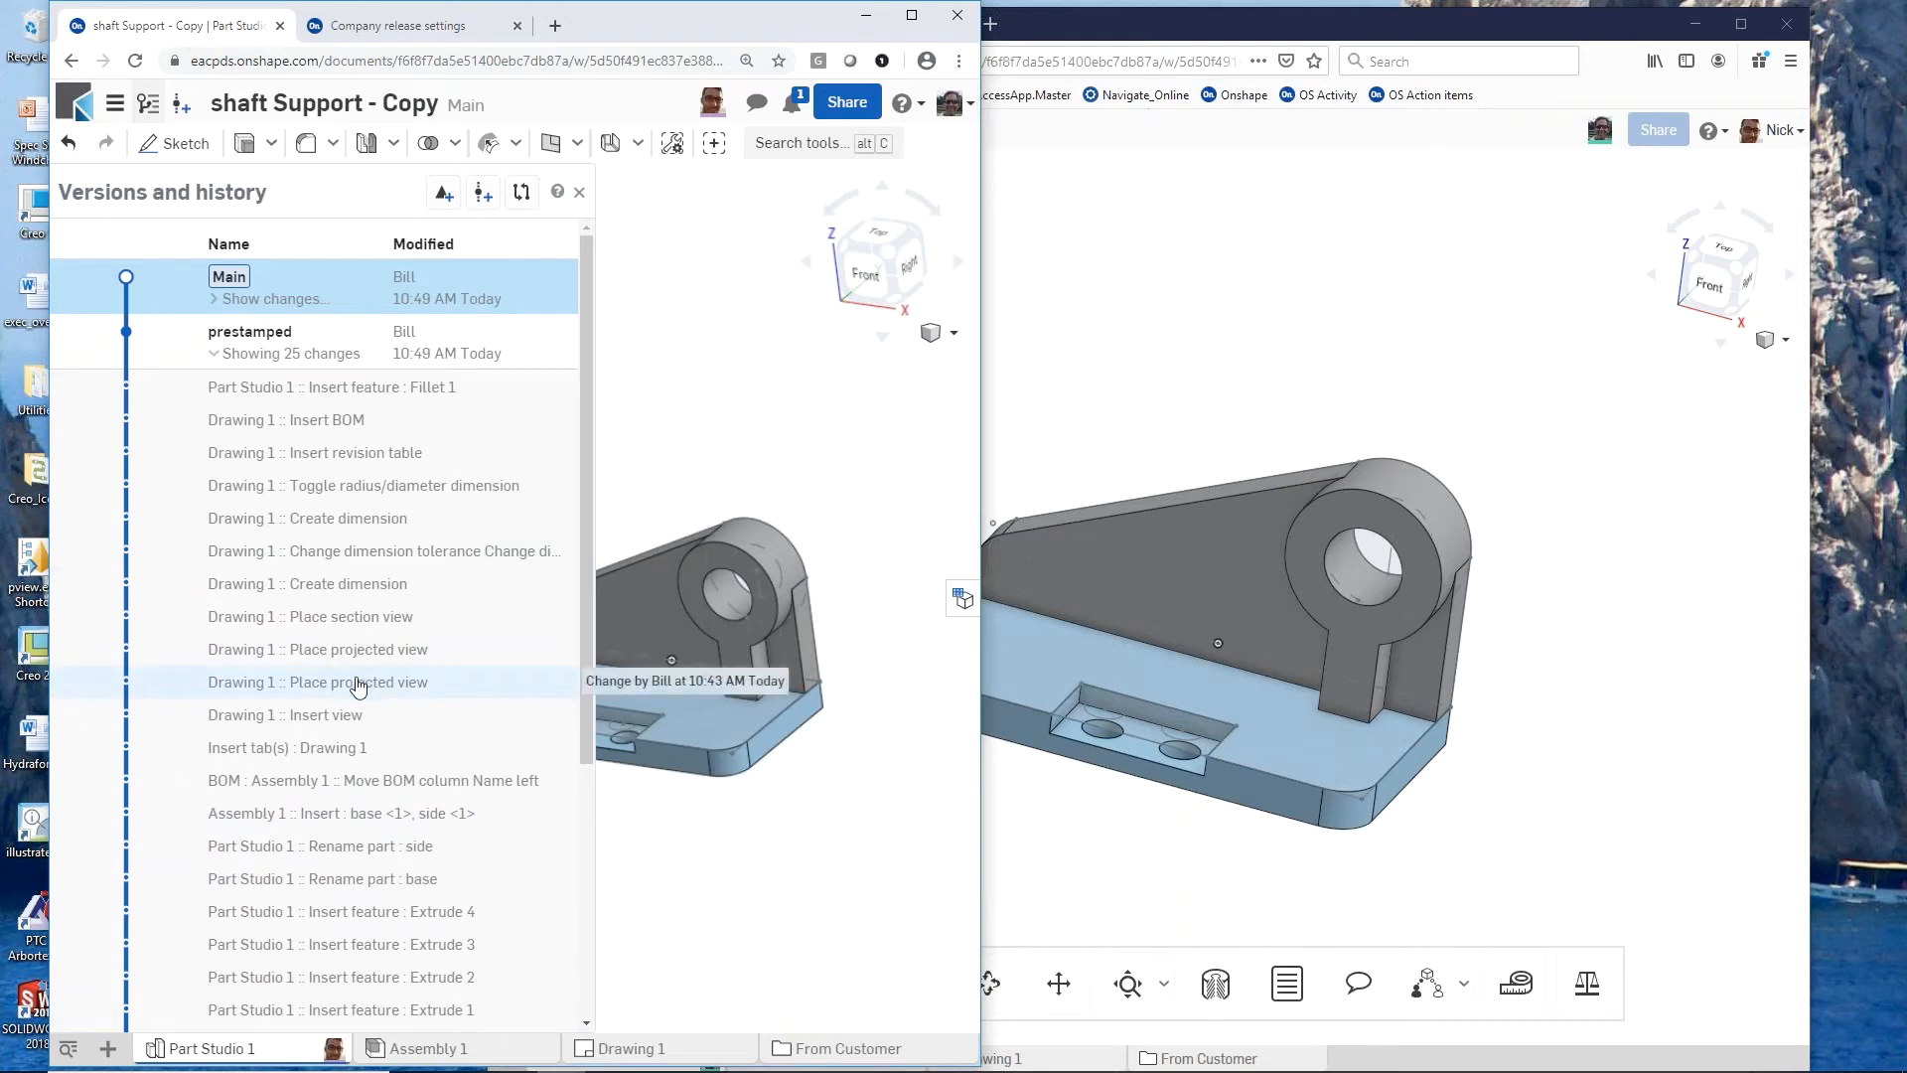
{"action": "left_click", "coordinate": [287, 355]}
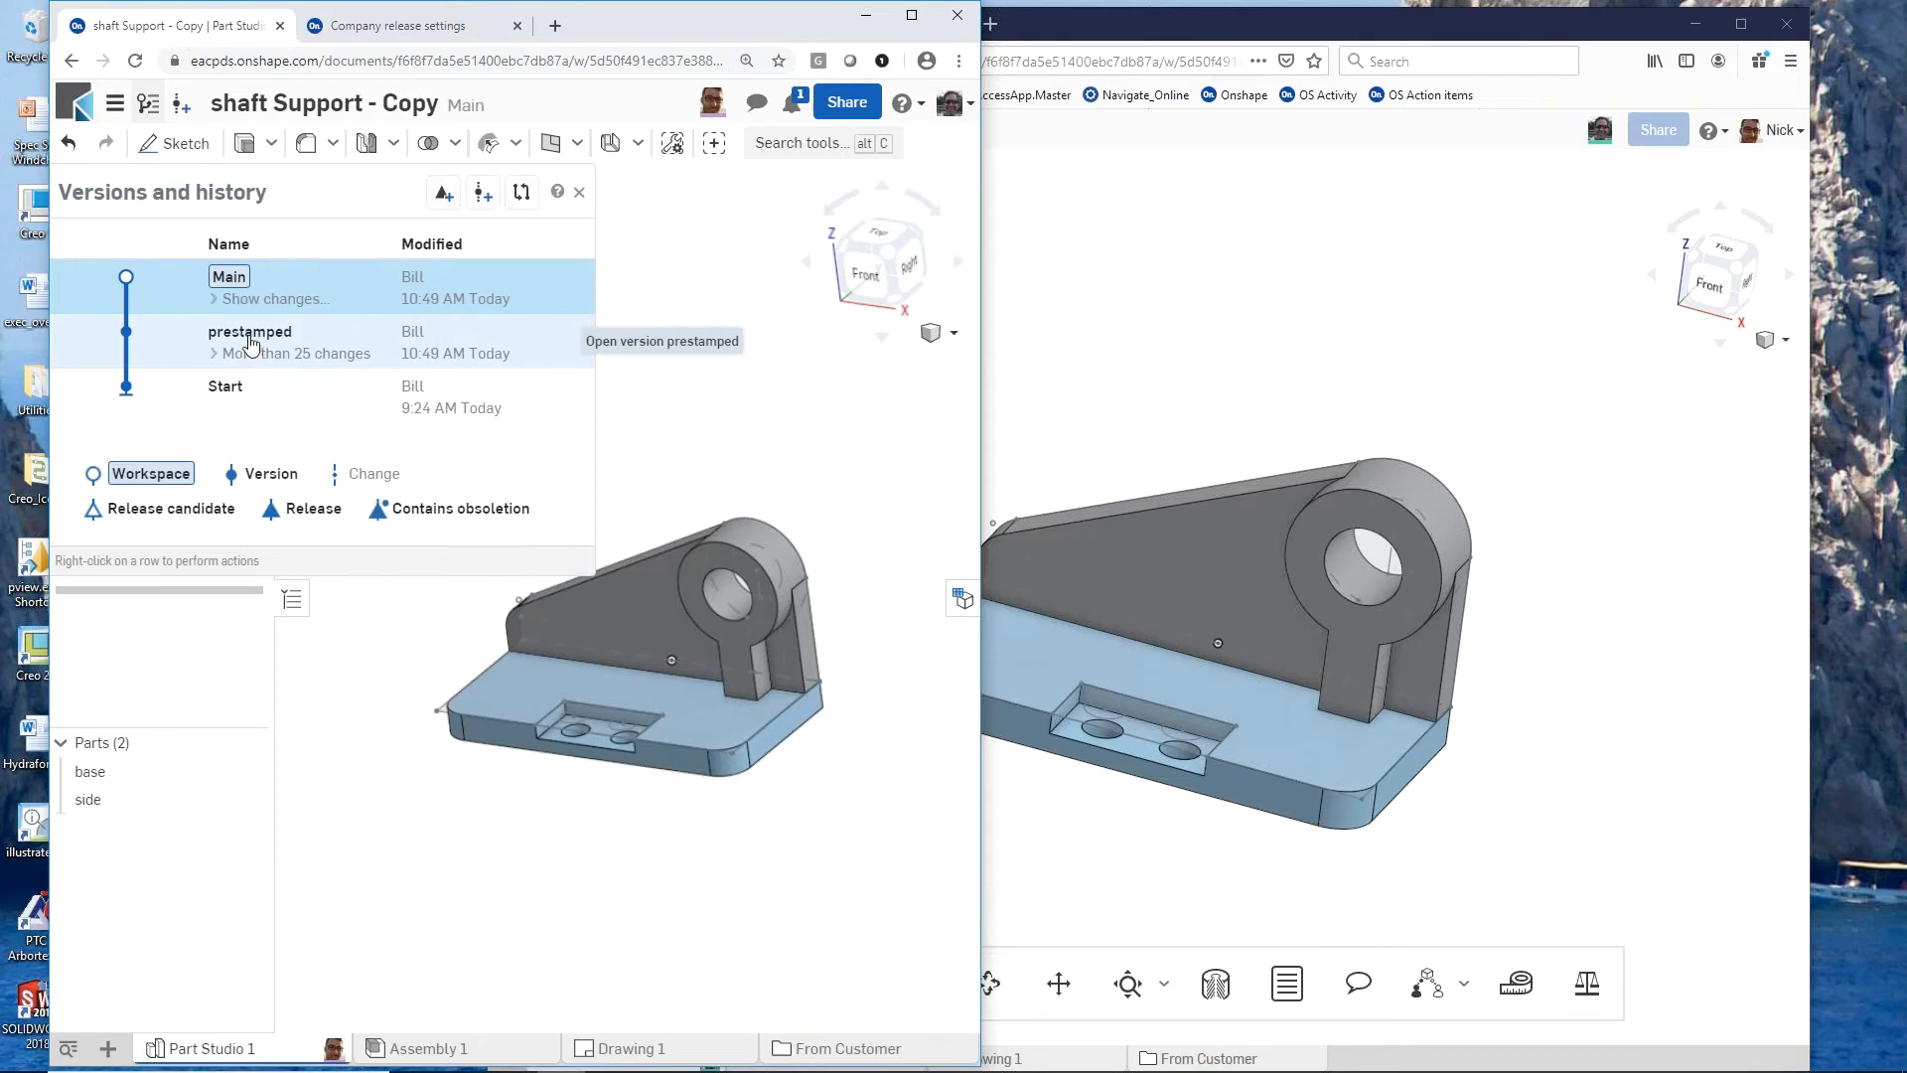
Step: Open the prestamped version and branch a new workspace from it, named as being for the colleague
{"action": "right_click", "coordinate": [252, 344]}
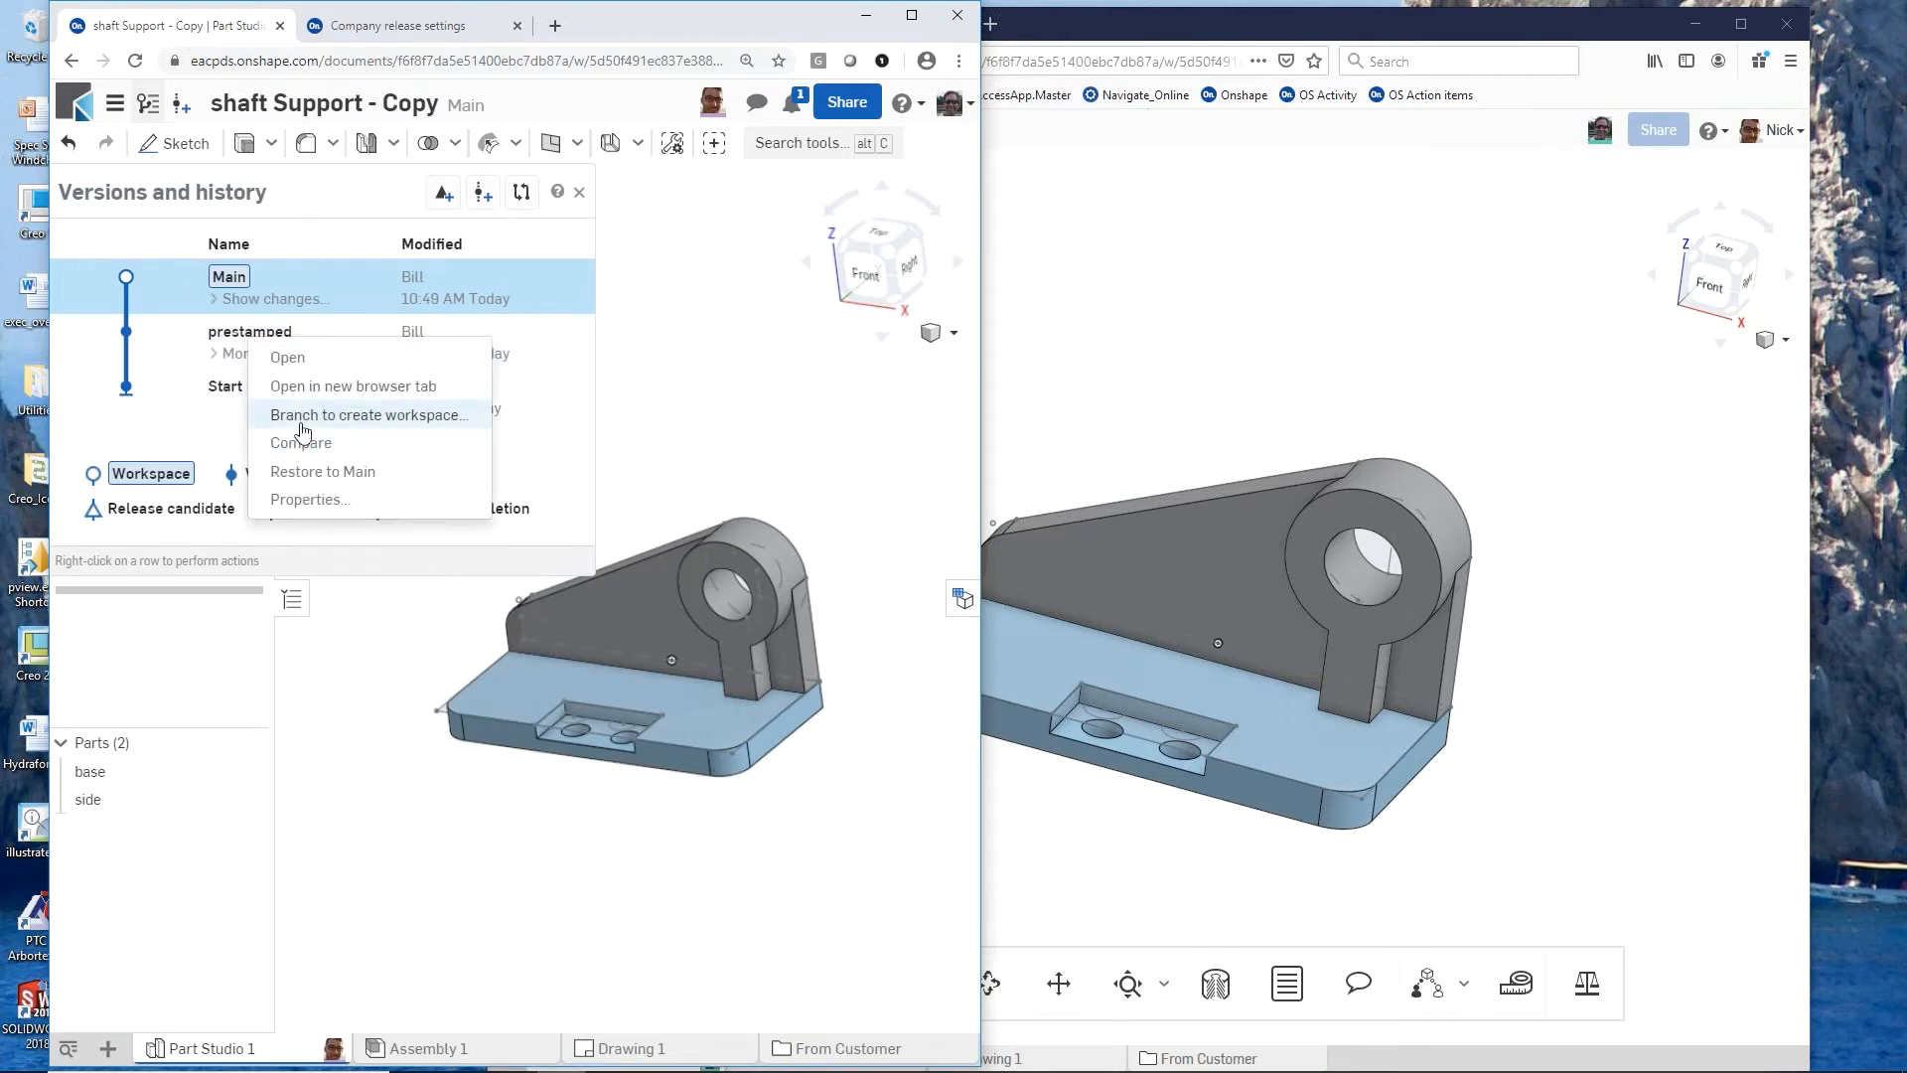
{"action": "left_click", "coordinate": [219, 343]}
{"action": "left_click", "coordinate": [219, 343]}
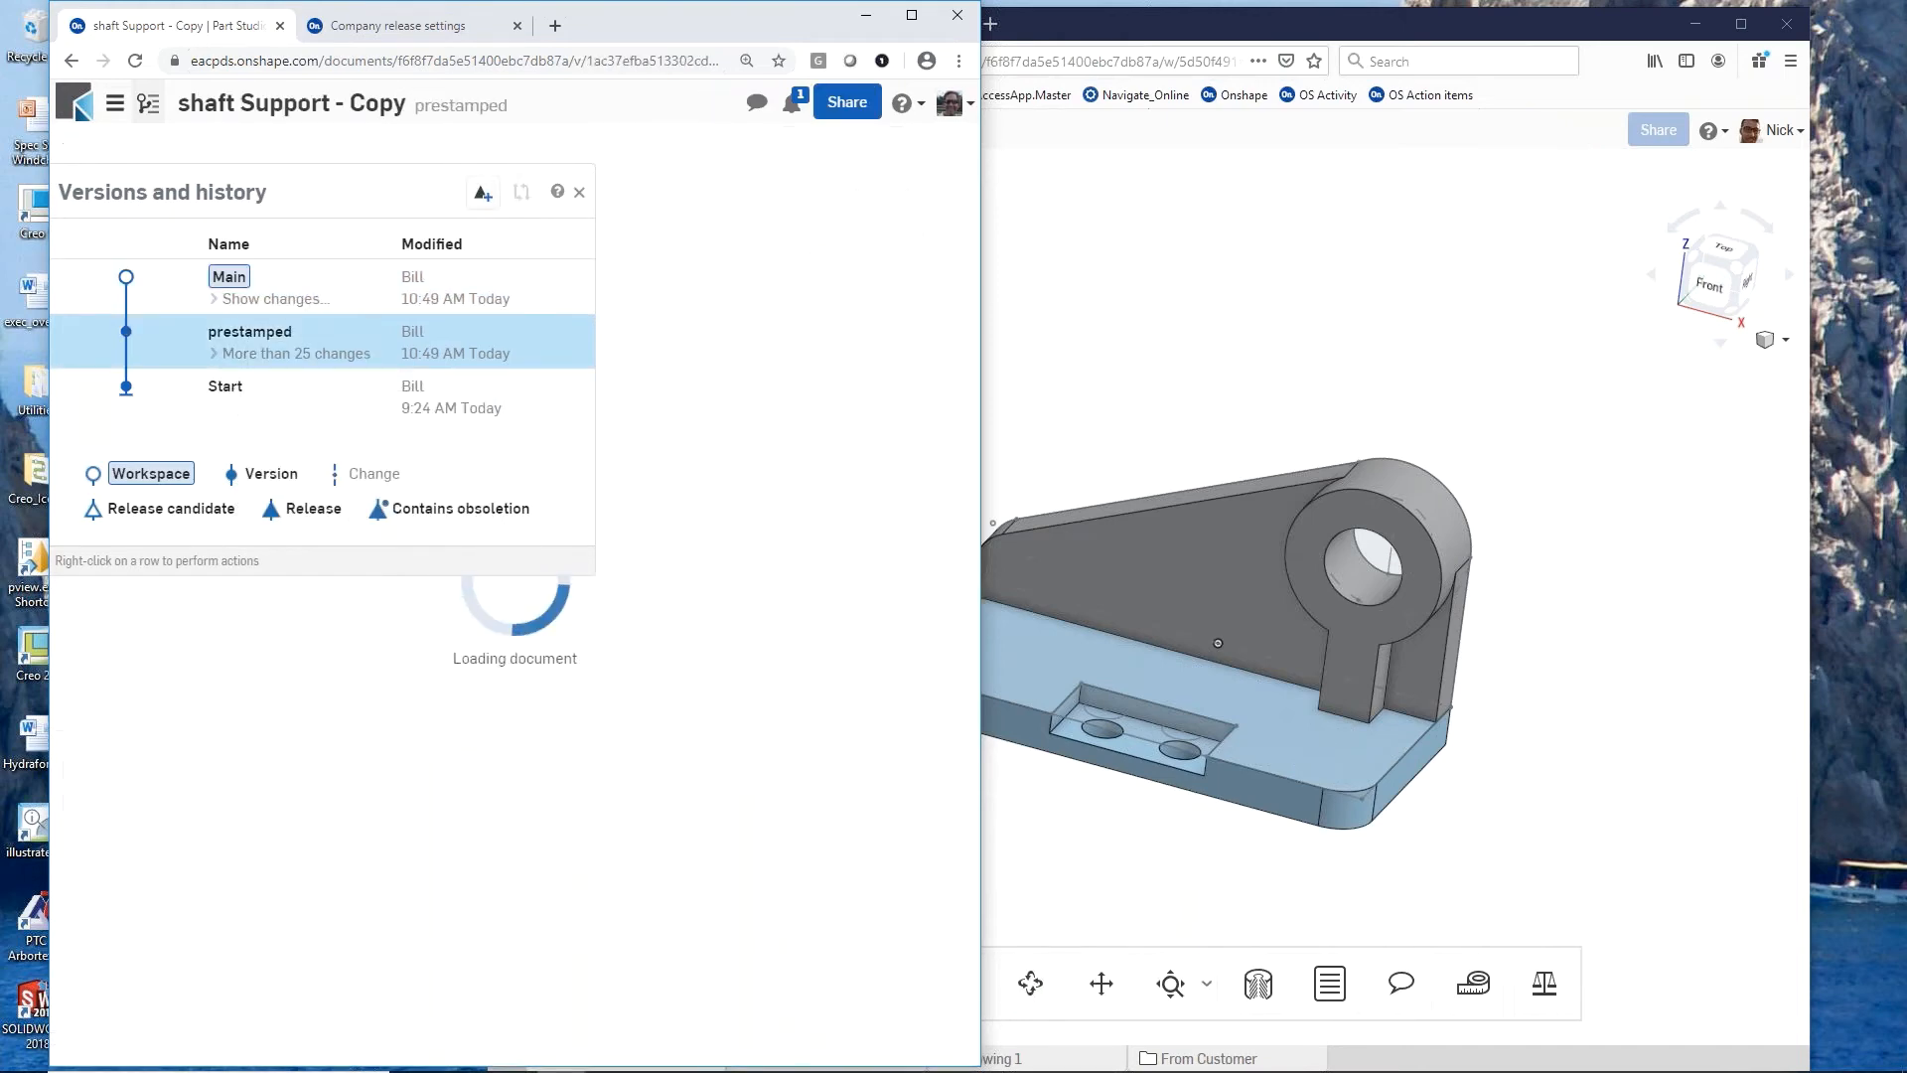
{"action": "right_click", "coordinate": [218, 340]}
{"action": "left_click", "coordinate": [298, 385]}
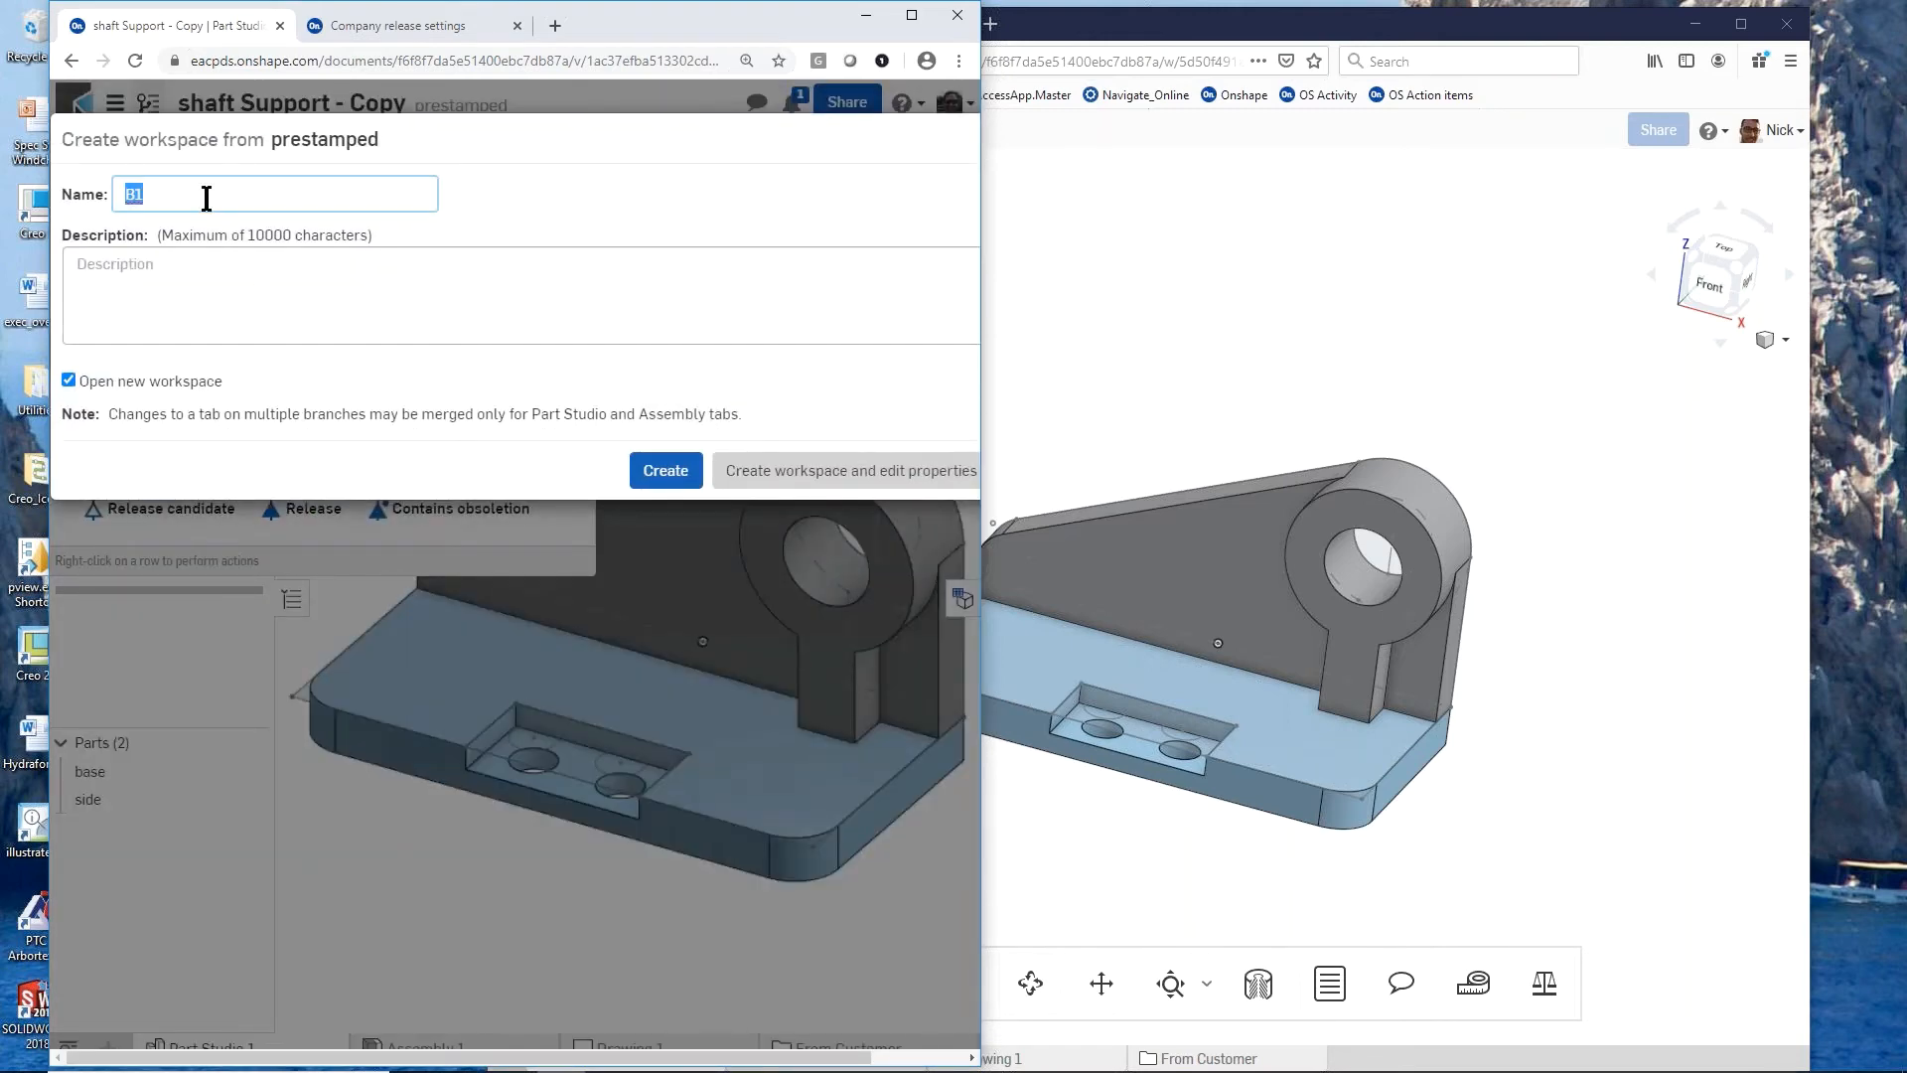
{"action": "type", "text": "for nick"}
{"action": "left_click", "coordinate": [664, 471]}
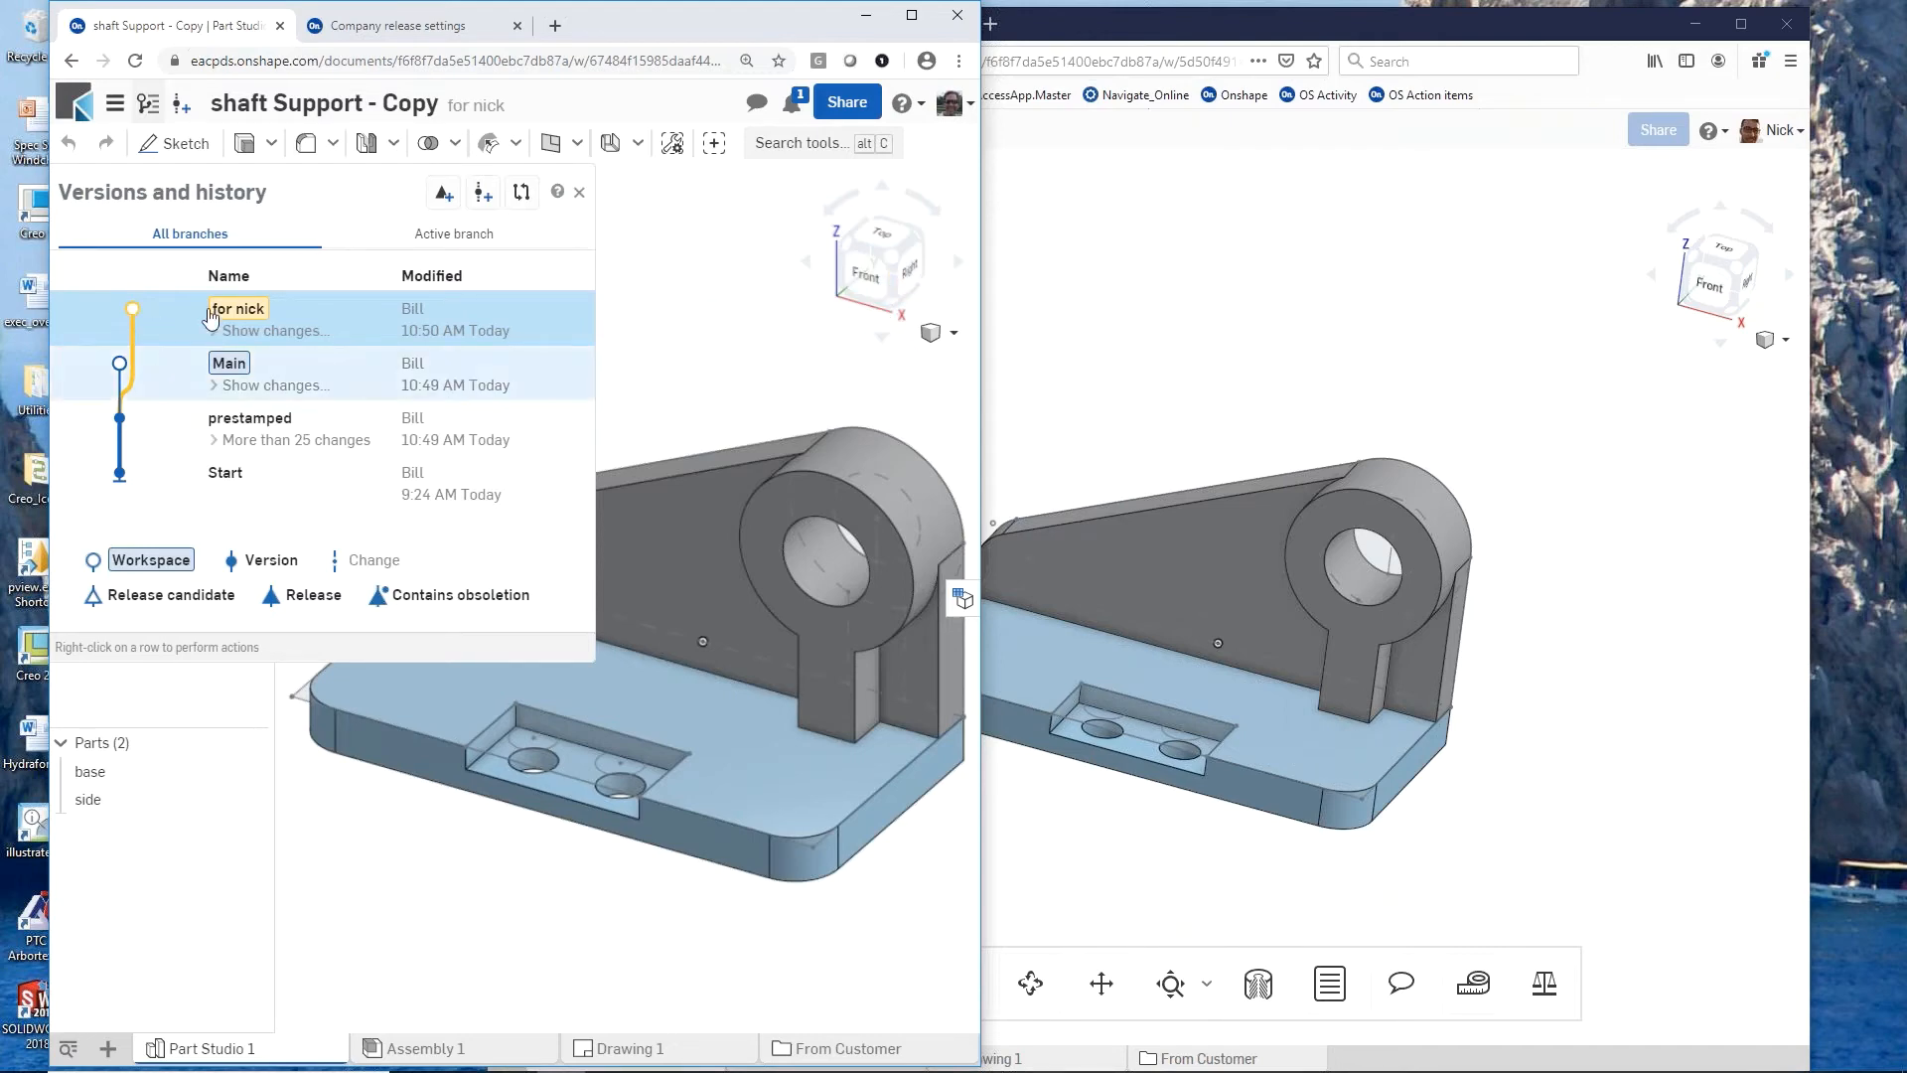
Step: Compare the view-only Main workspace in the colleague's session with the owner's new branch, inspecting the shaft support from several angles
{"action": "left_click", "coordinate": [1142, 321]}
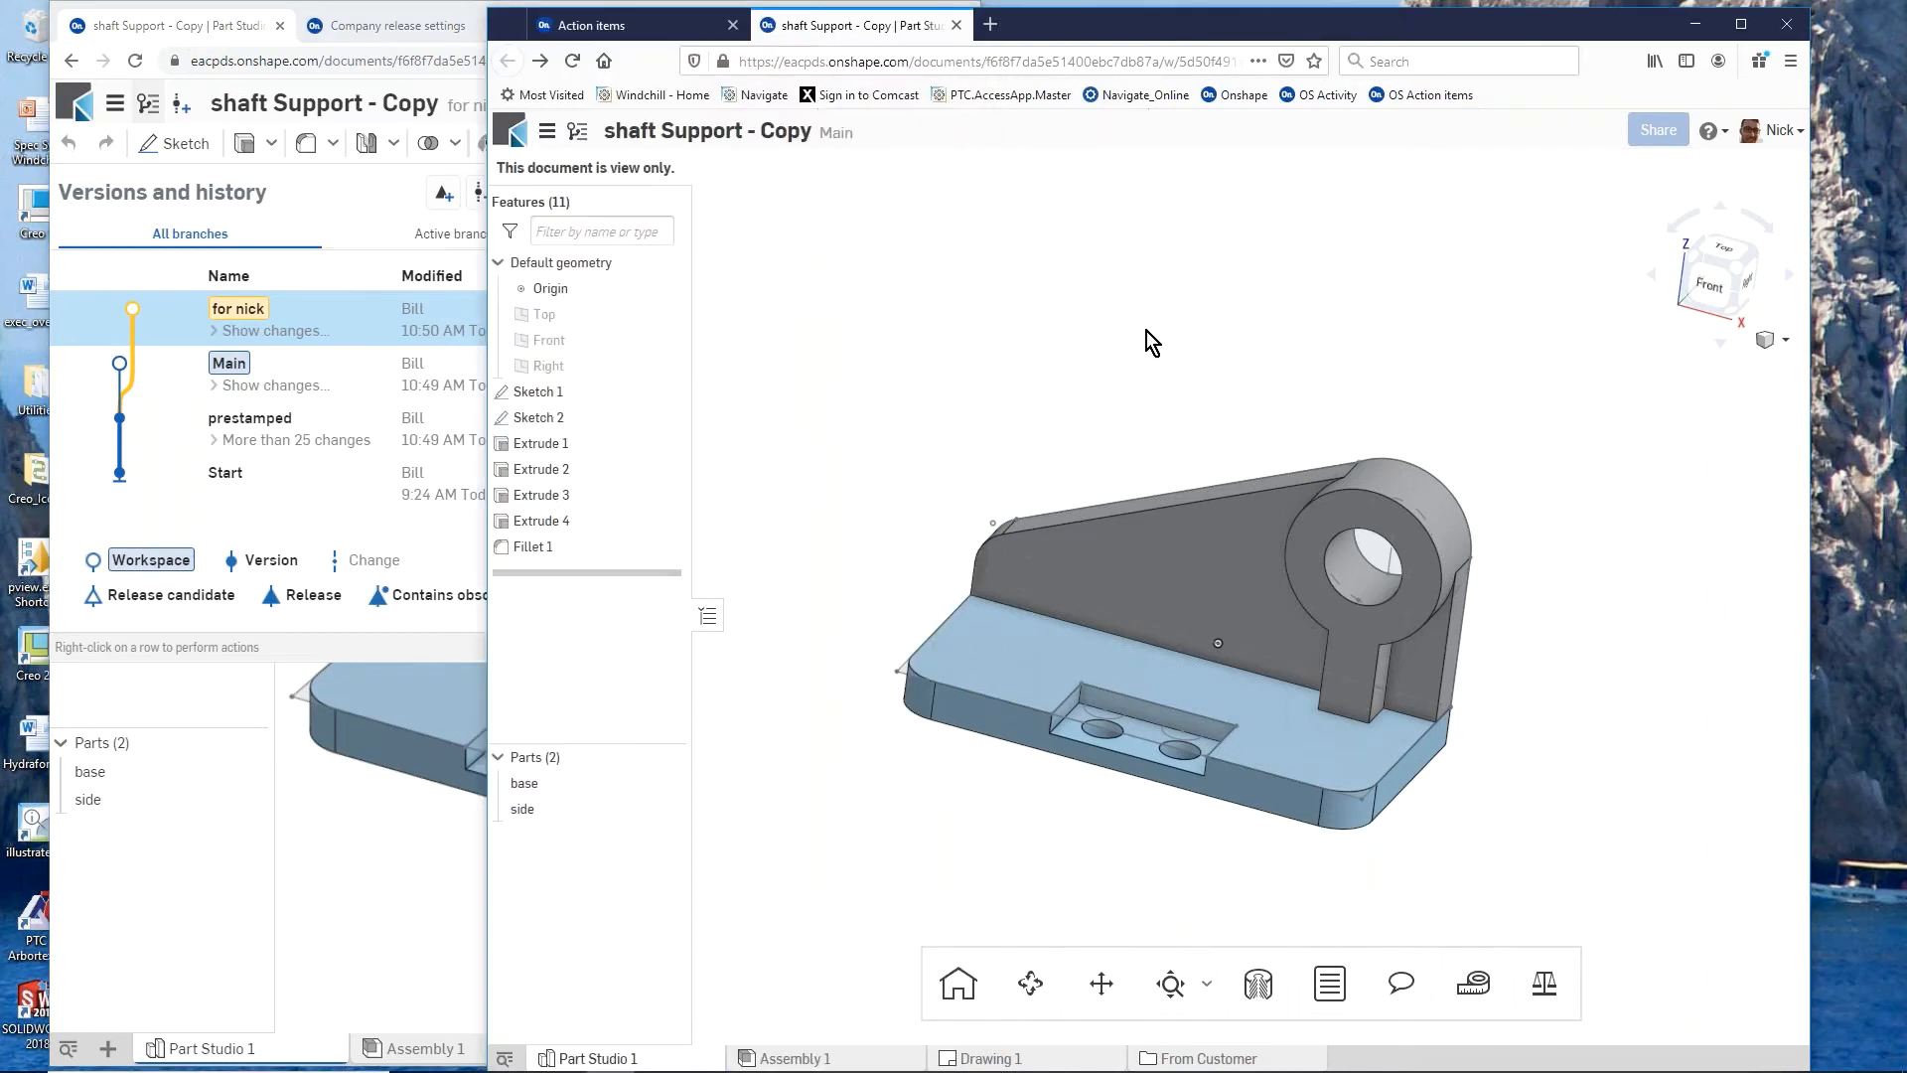
{"action": "scroll", "coordinate": [1225, 664], "scroll_direction": "up", "scroll_amount": 3}
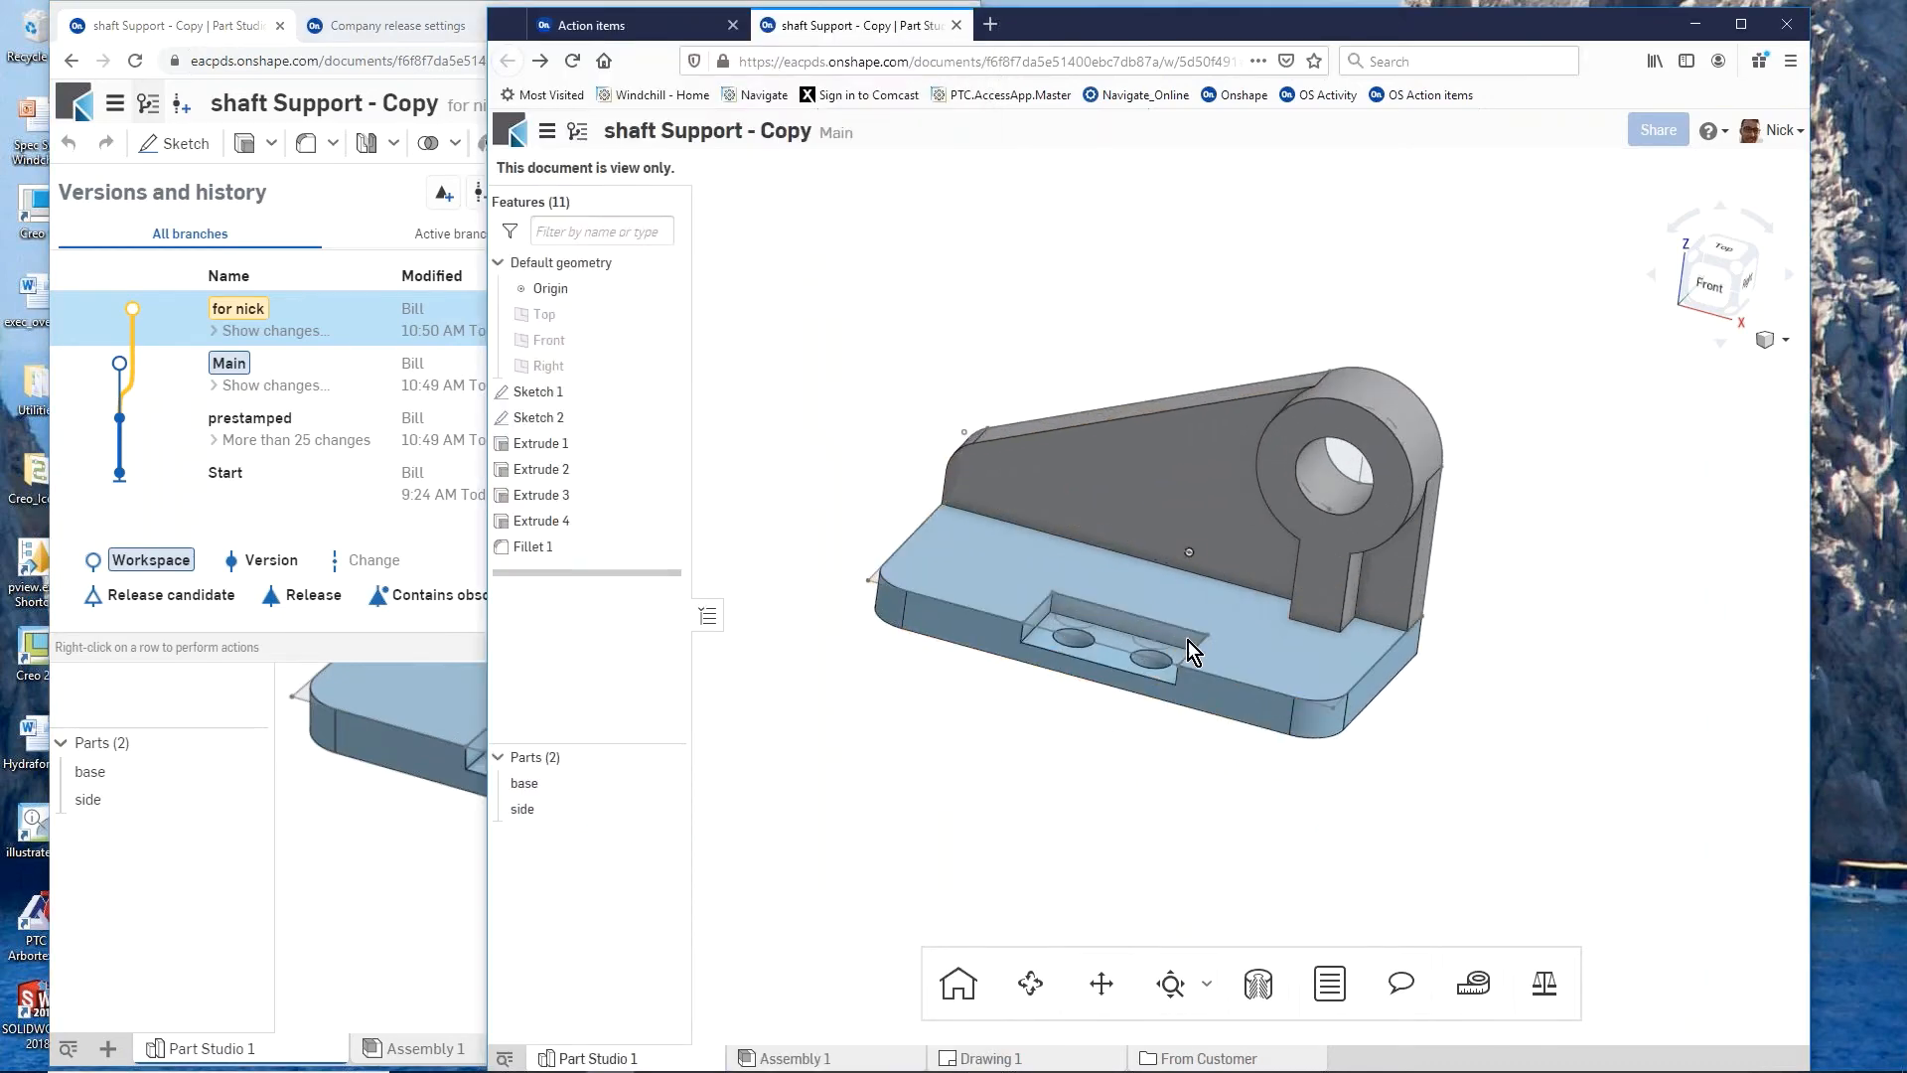
{"action": "mouse_move", "coordinate": [1188, 641]}
{"action": "right_mouse_down"}
{"action": "mouse_move", "coordinate": [1093, 606]}
{"action": "mouse_move", "coordinate": [1160, 623]}
{"action": "right_mouse_up"}
{"action": "scroll", "coordinate": [1160, 624], "scroll_direction": "up", "scroll_amount": 2}
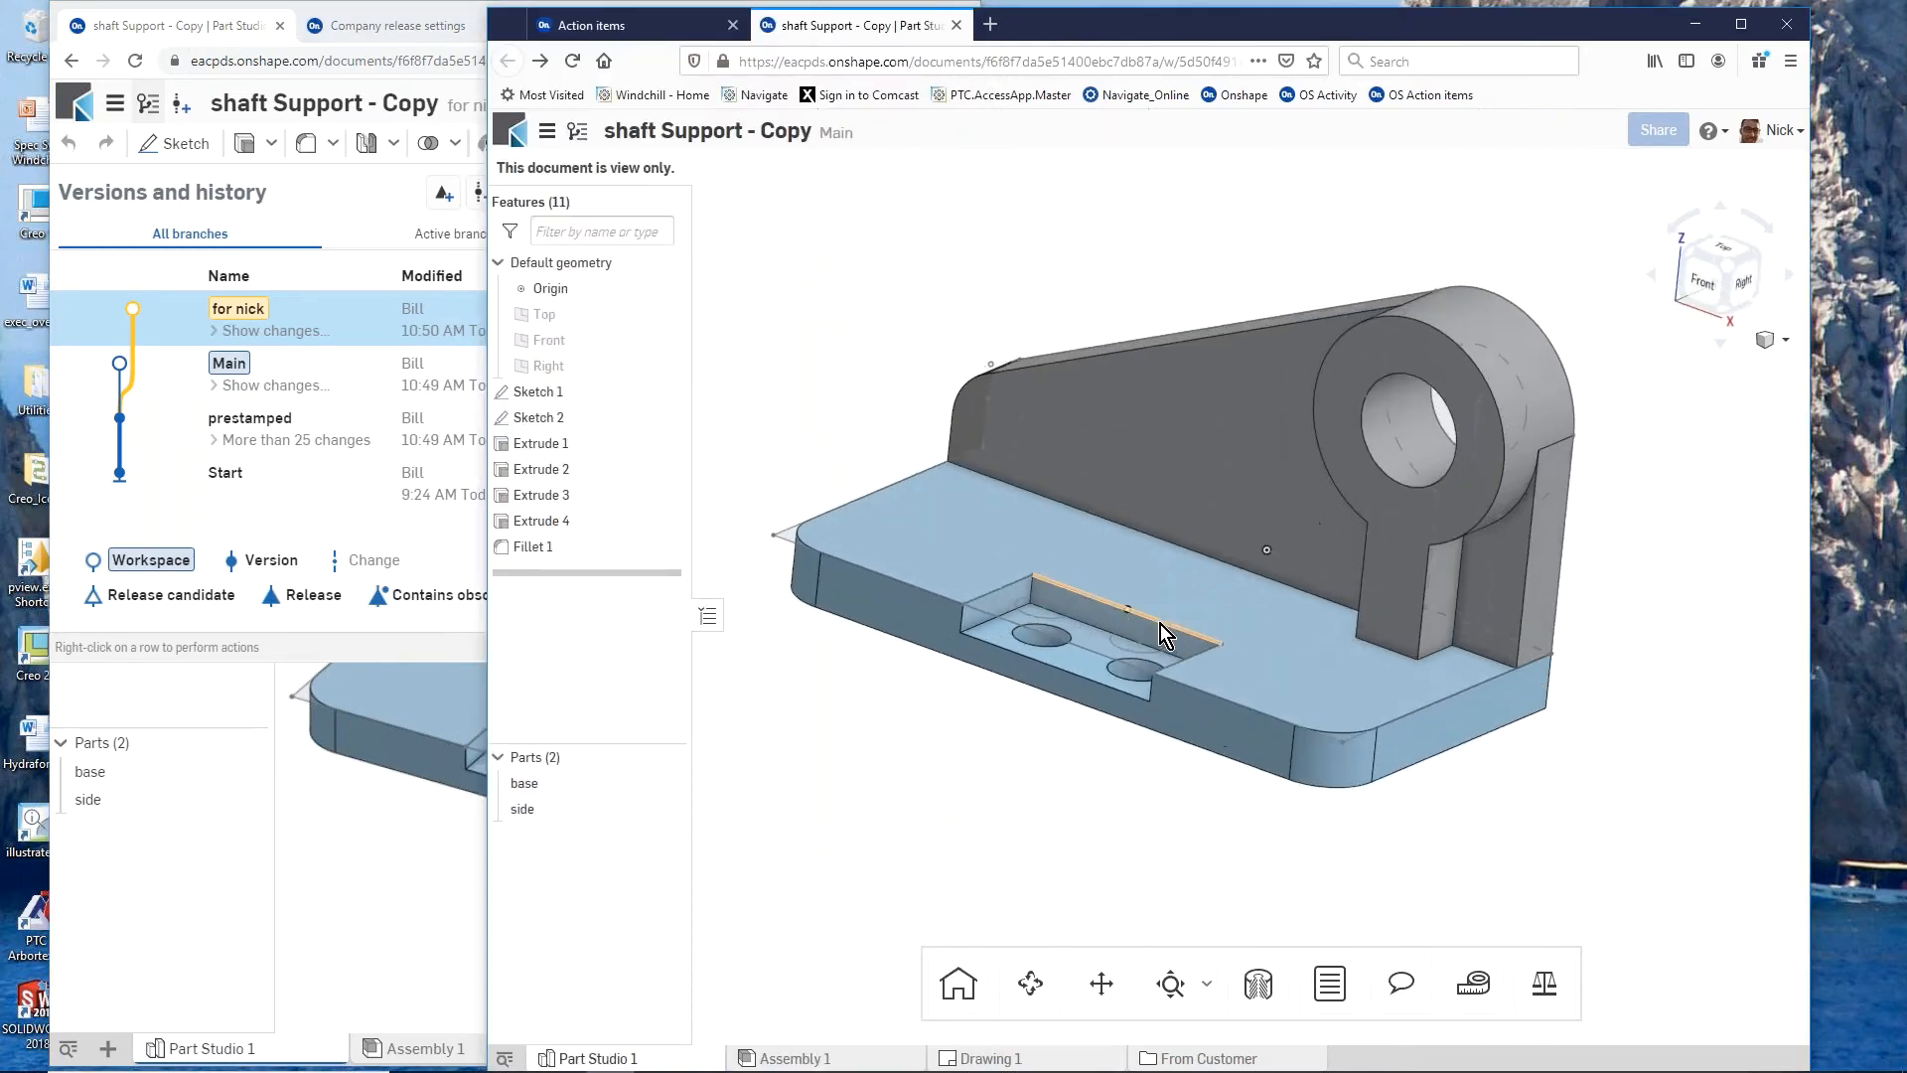
{"action": "left_click", "coordinate": [294, 878]}
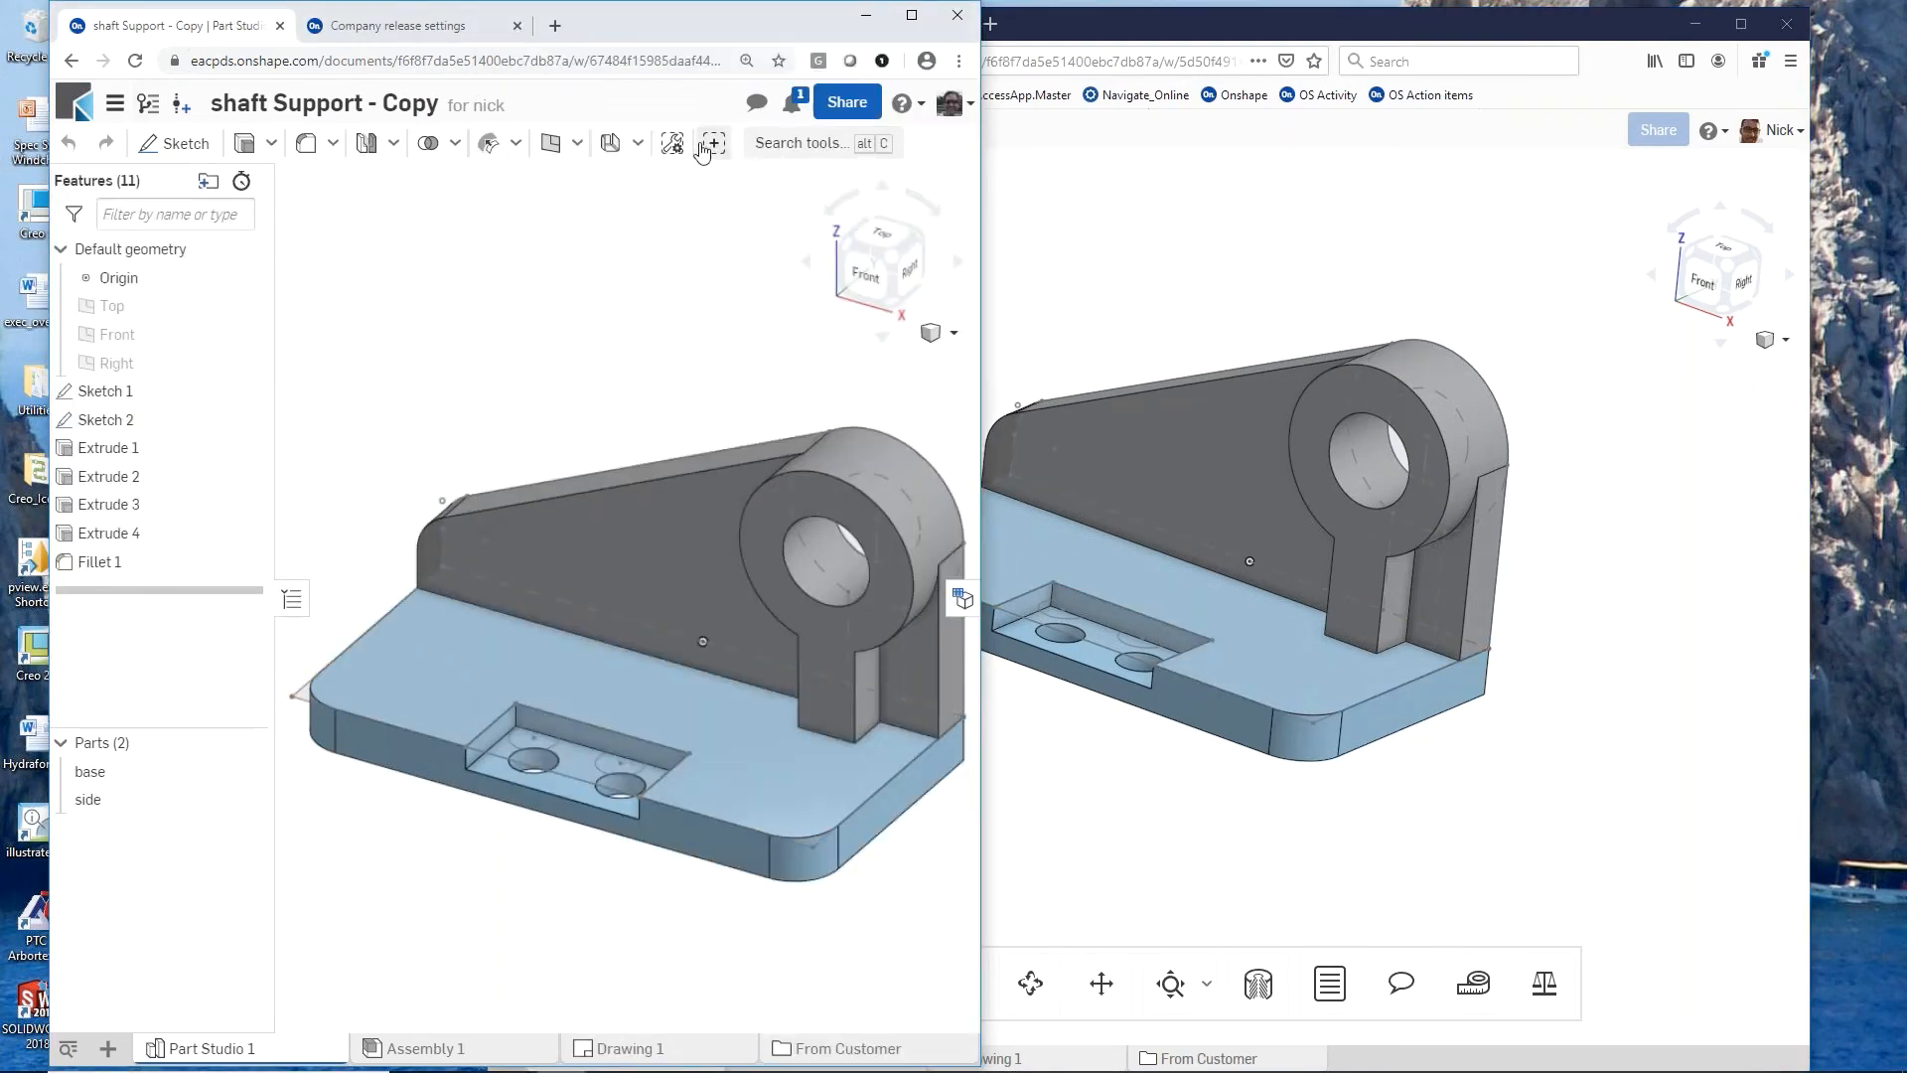
{"action": "left_click", "coordinate": [1242, 256]}
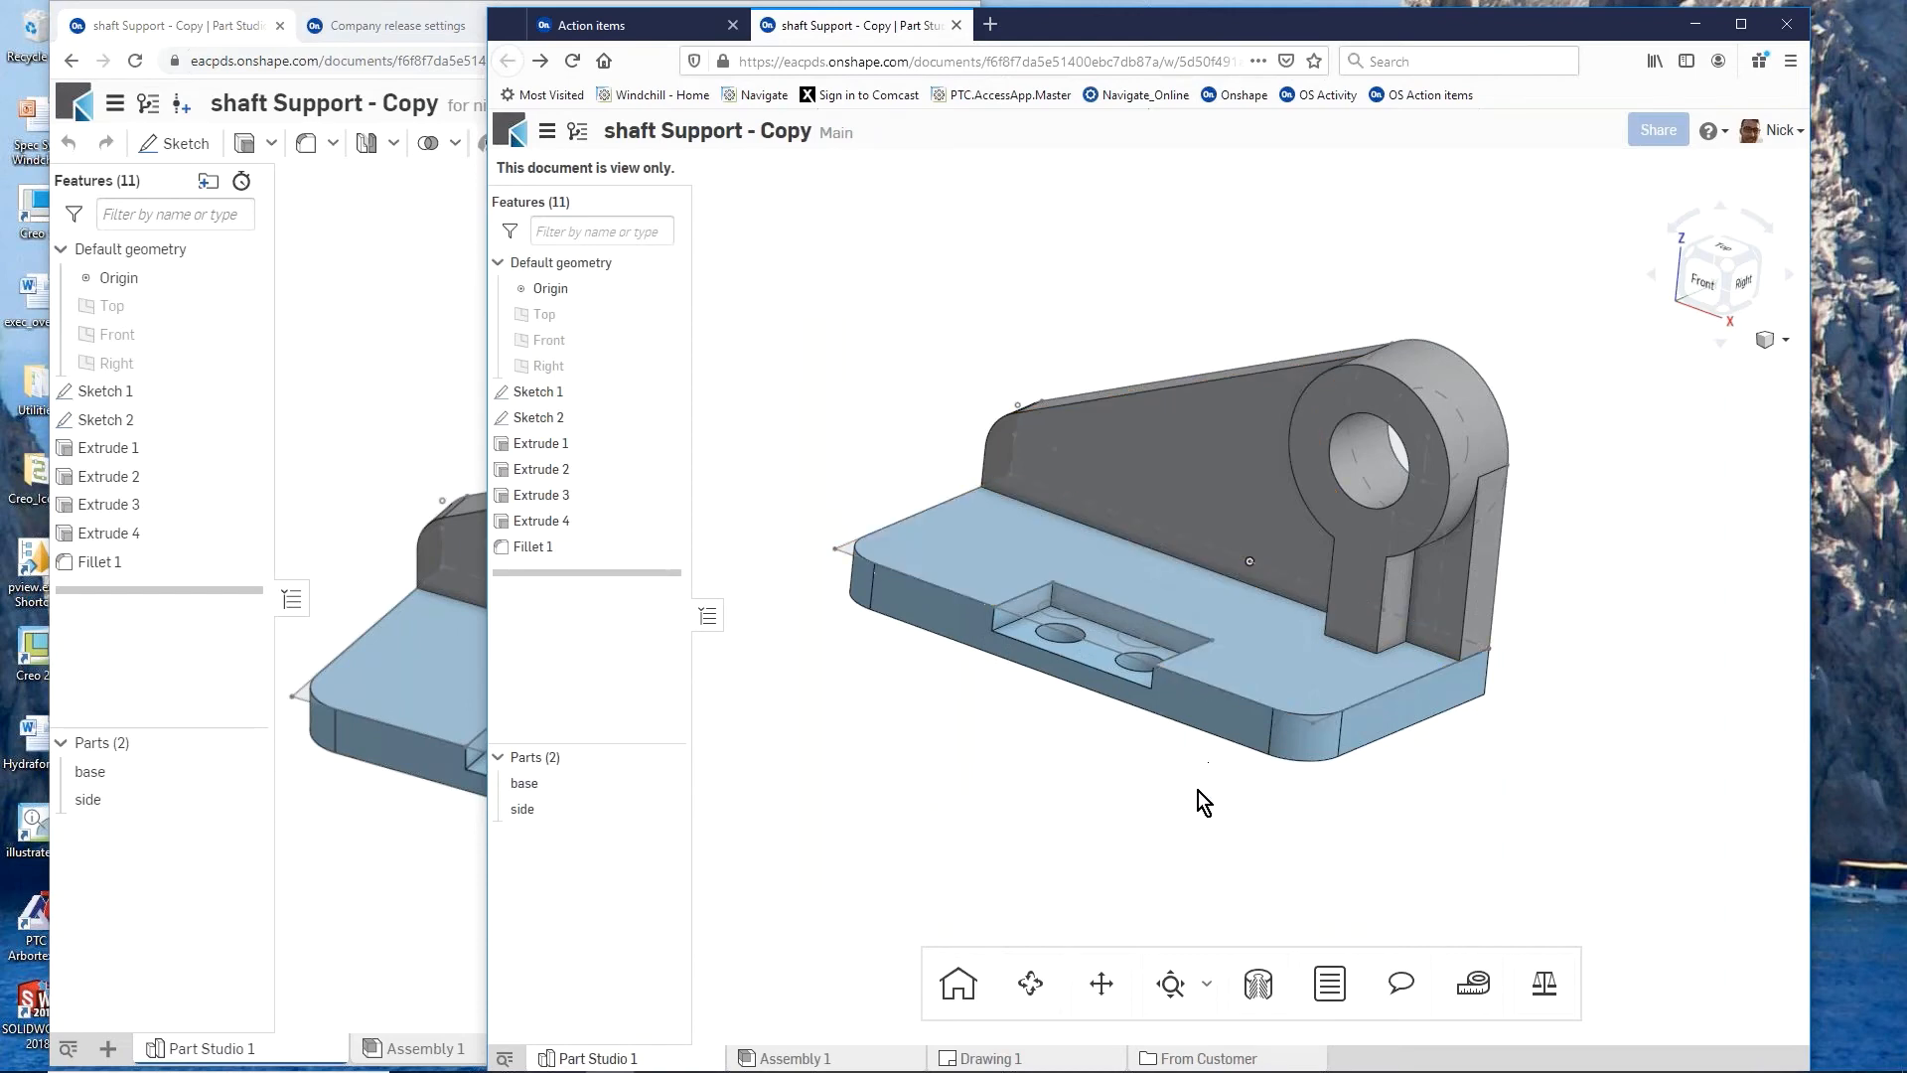
{"action": "scroll", "coordinate": [1283, 769], "scroll_direction": "up", "scroll_amount": 5}
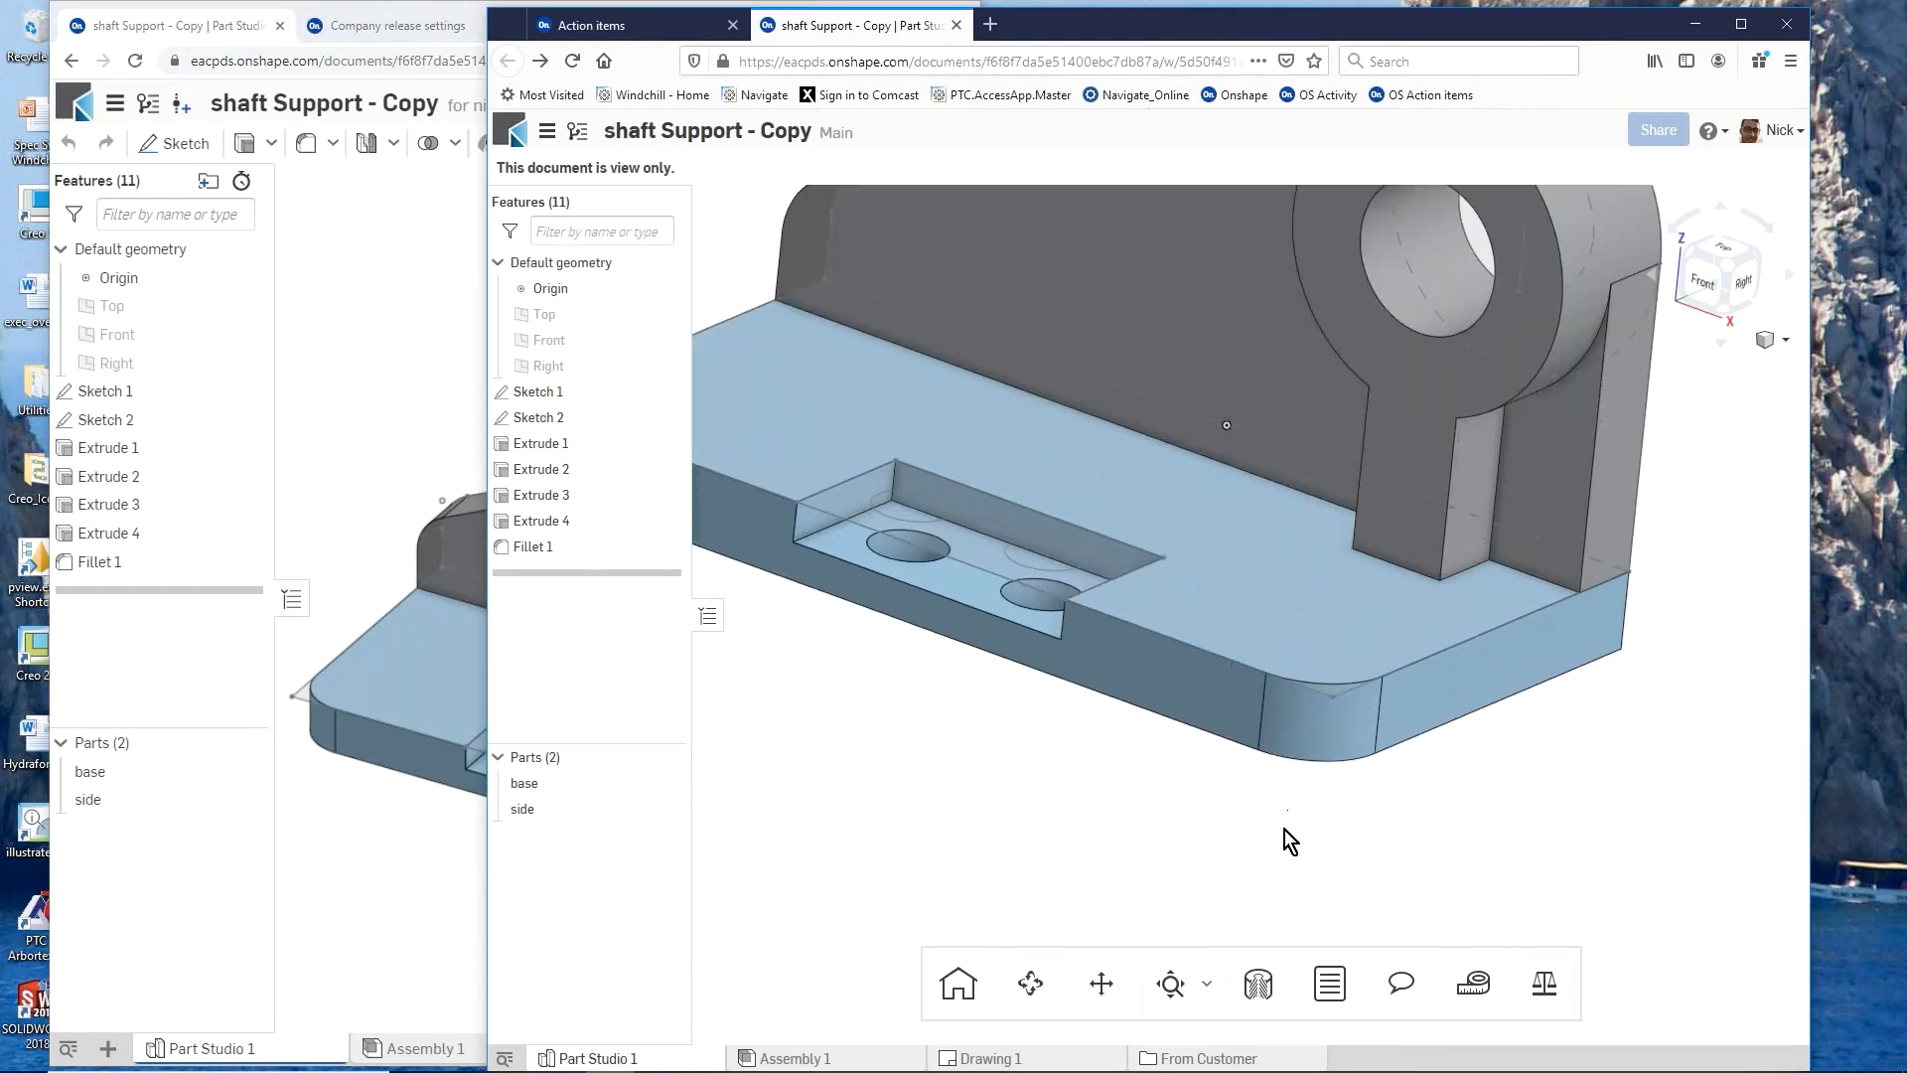
{"action": "scroll", "coordinate": [1285, 830], "scroll_direction": "down", "scroll_amount": 7}
{"action": "mouse_move", "coordinate": [1219, 736]}
{"action": "right_mouse_down"}
{"action": "mouse_move", "coordinate": [1130, 676]}
{"action": "mouse_move", "coordinate": [1232, 743]}
{"action": "right_mouse_up"}
{"action": "scroll", "coordinate": [1057, 710], "scroll_direction": "up", "scroll_amount": 1}
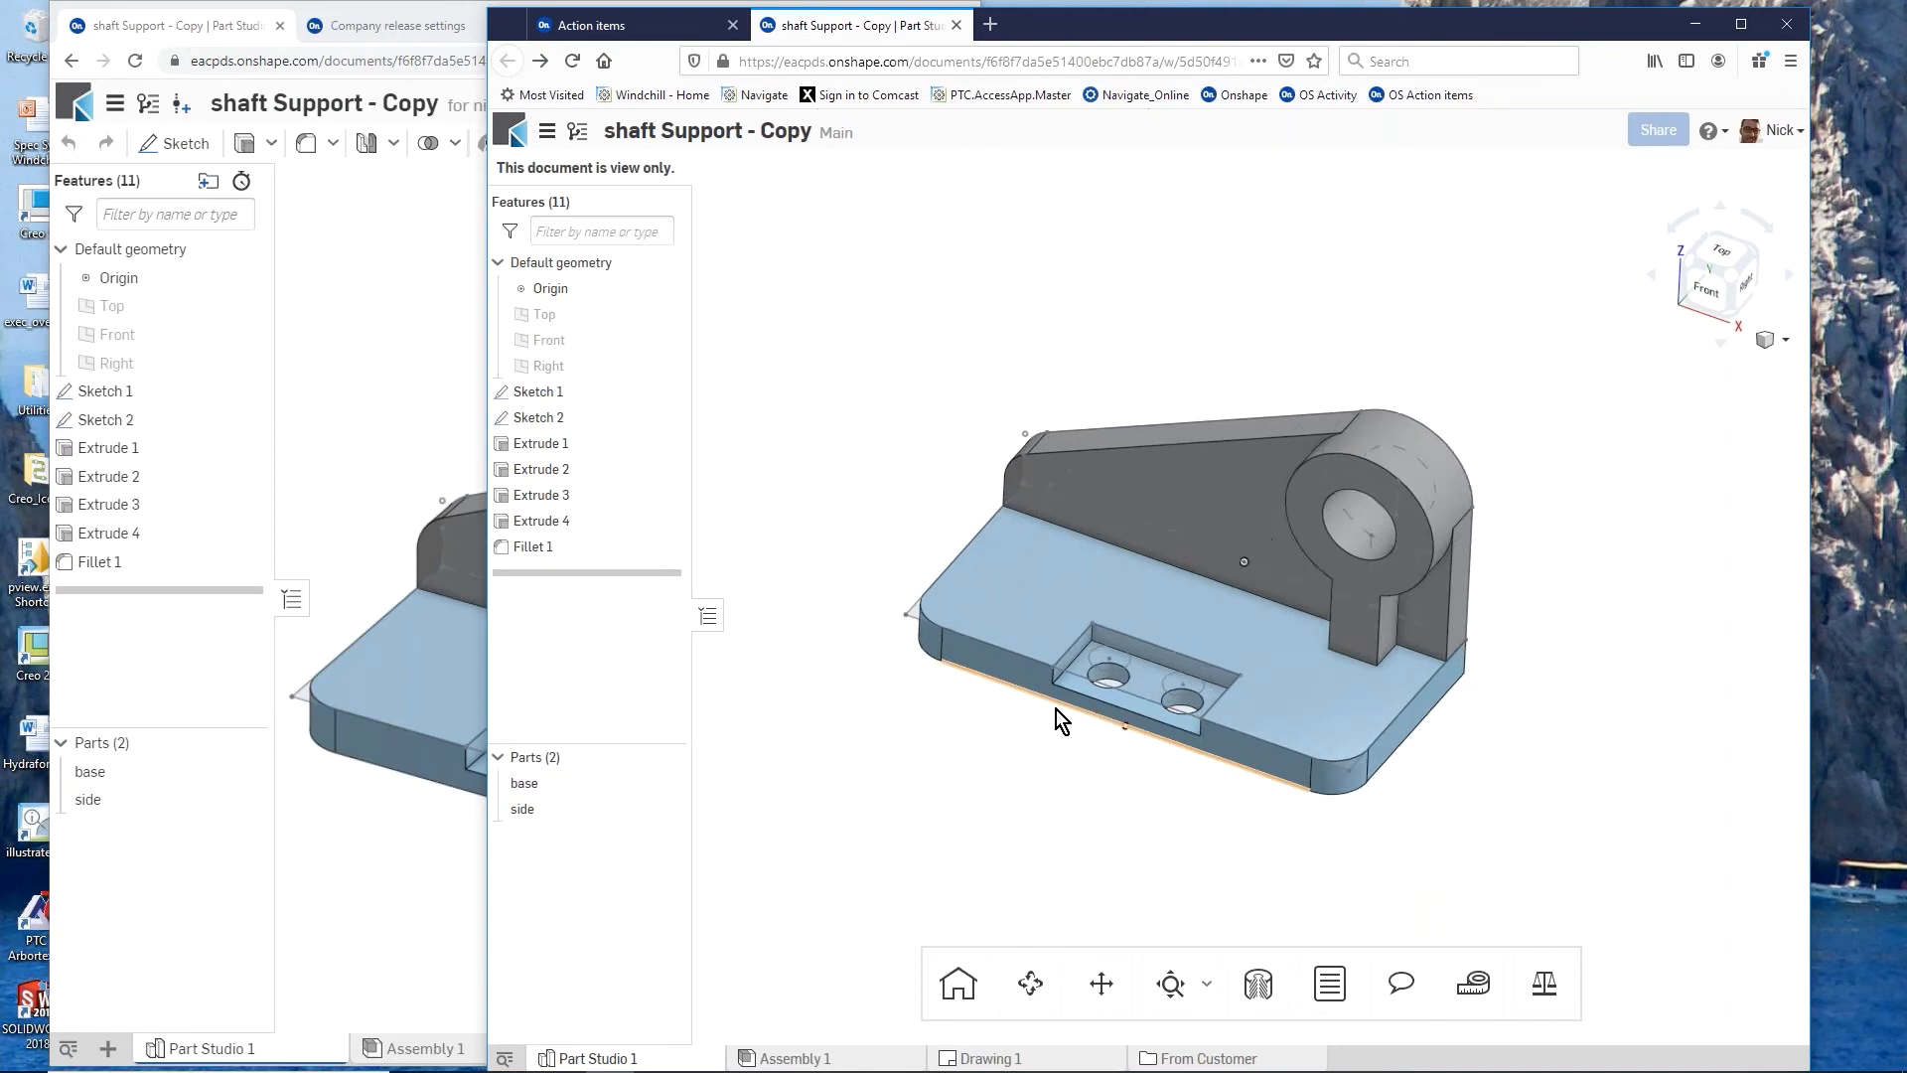
Step: Change the colleague's share permission to Can edit in the owner's session and reload the document in the colleague's session
{"action": "left_click", "coordinate": [360, 358]}
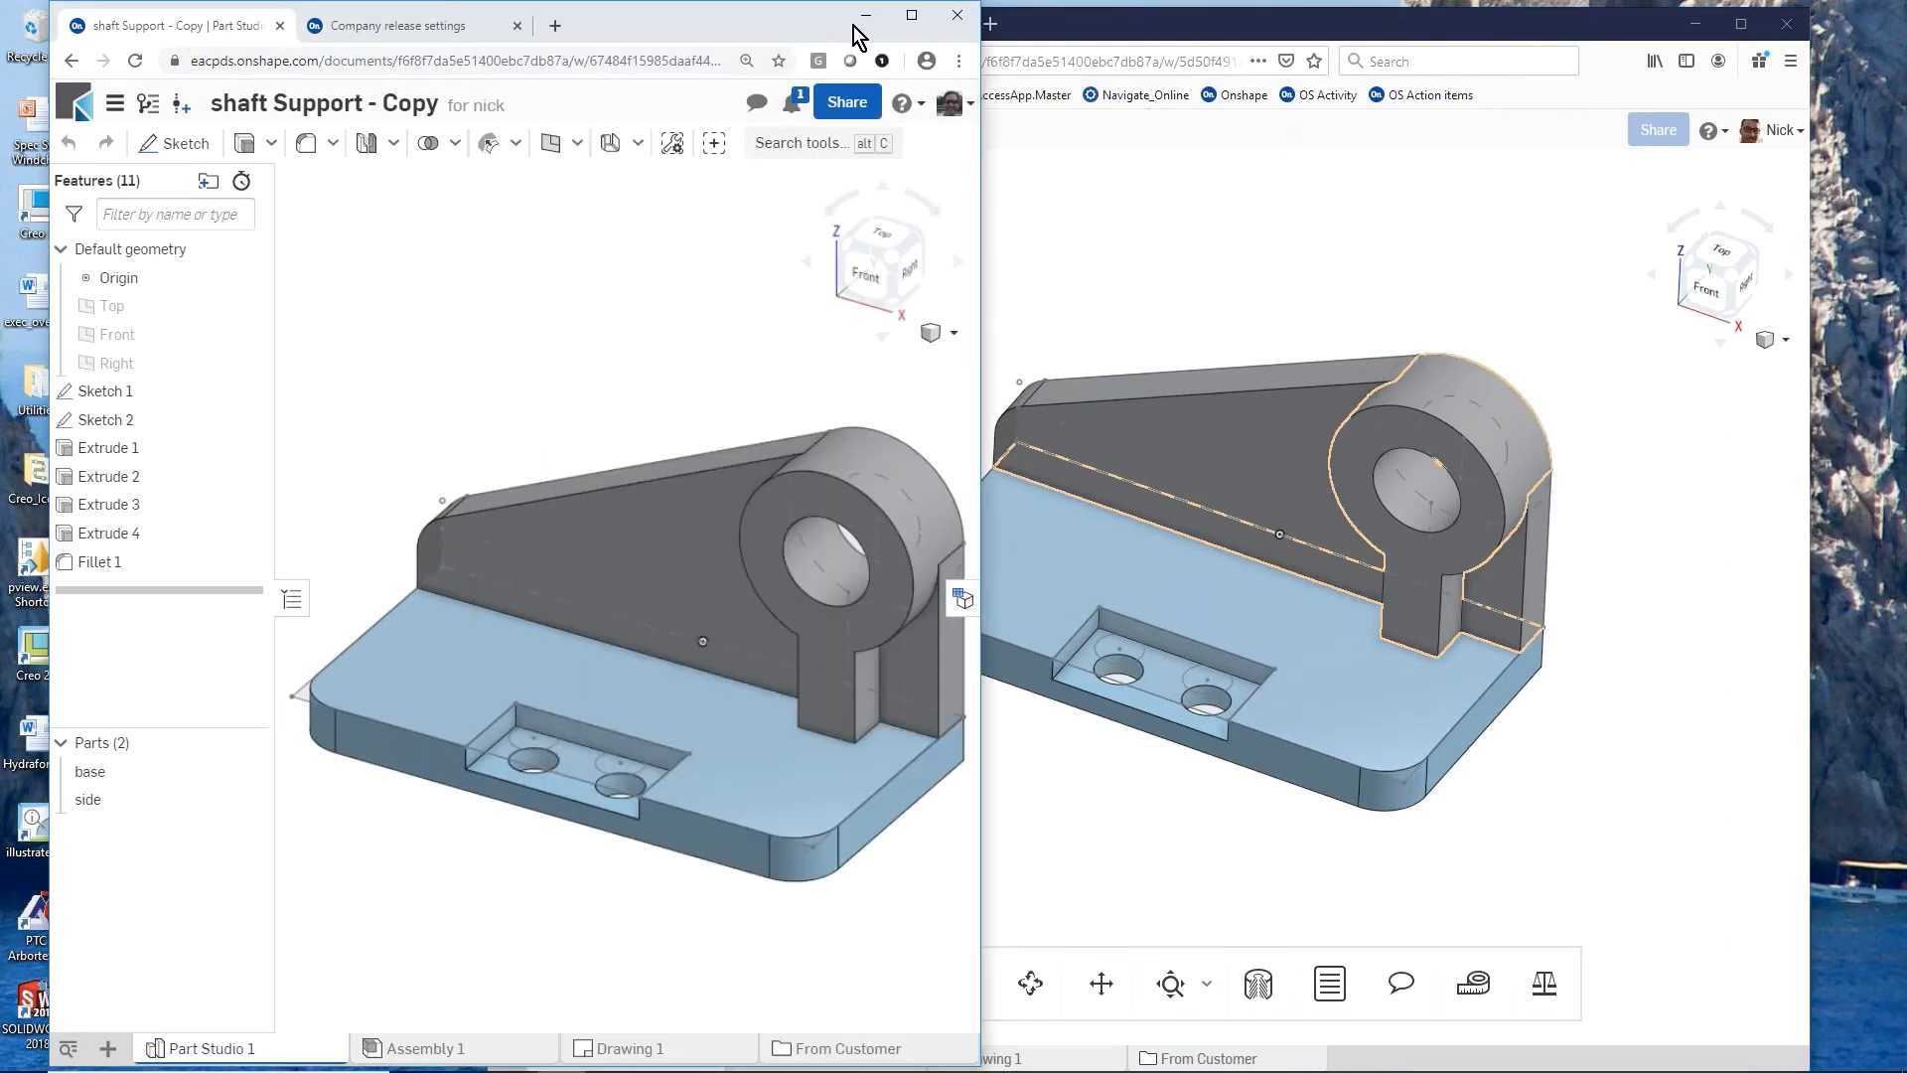
{"action": "left_click", "coordinate": [847, 102]}
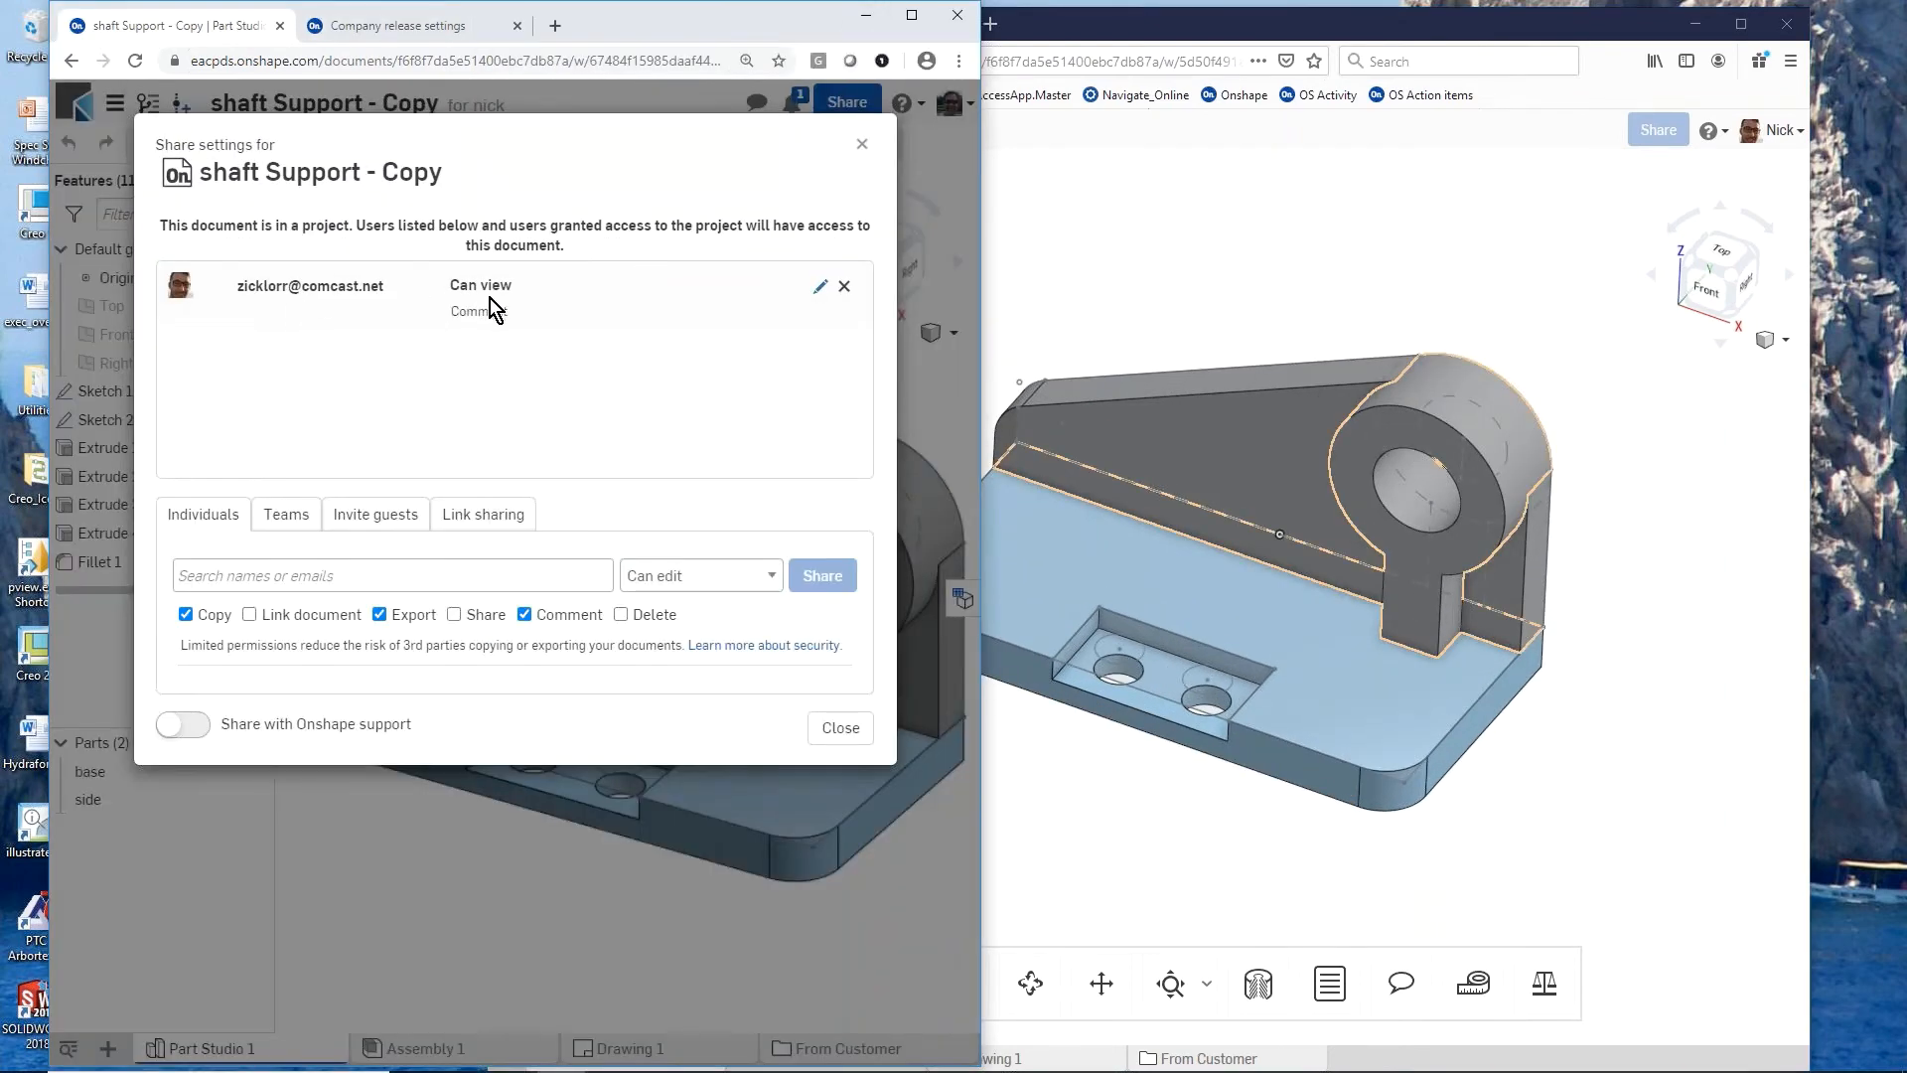
{"action": "left_click", "coordinate": [820, 288]}
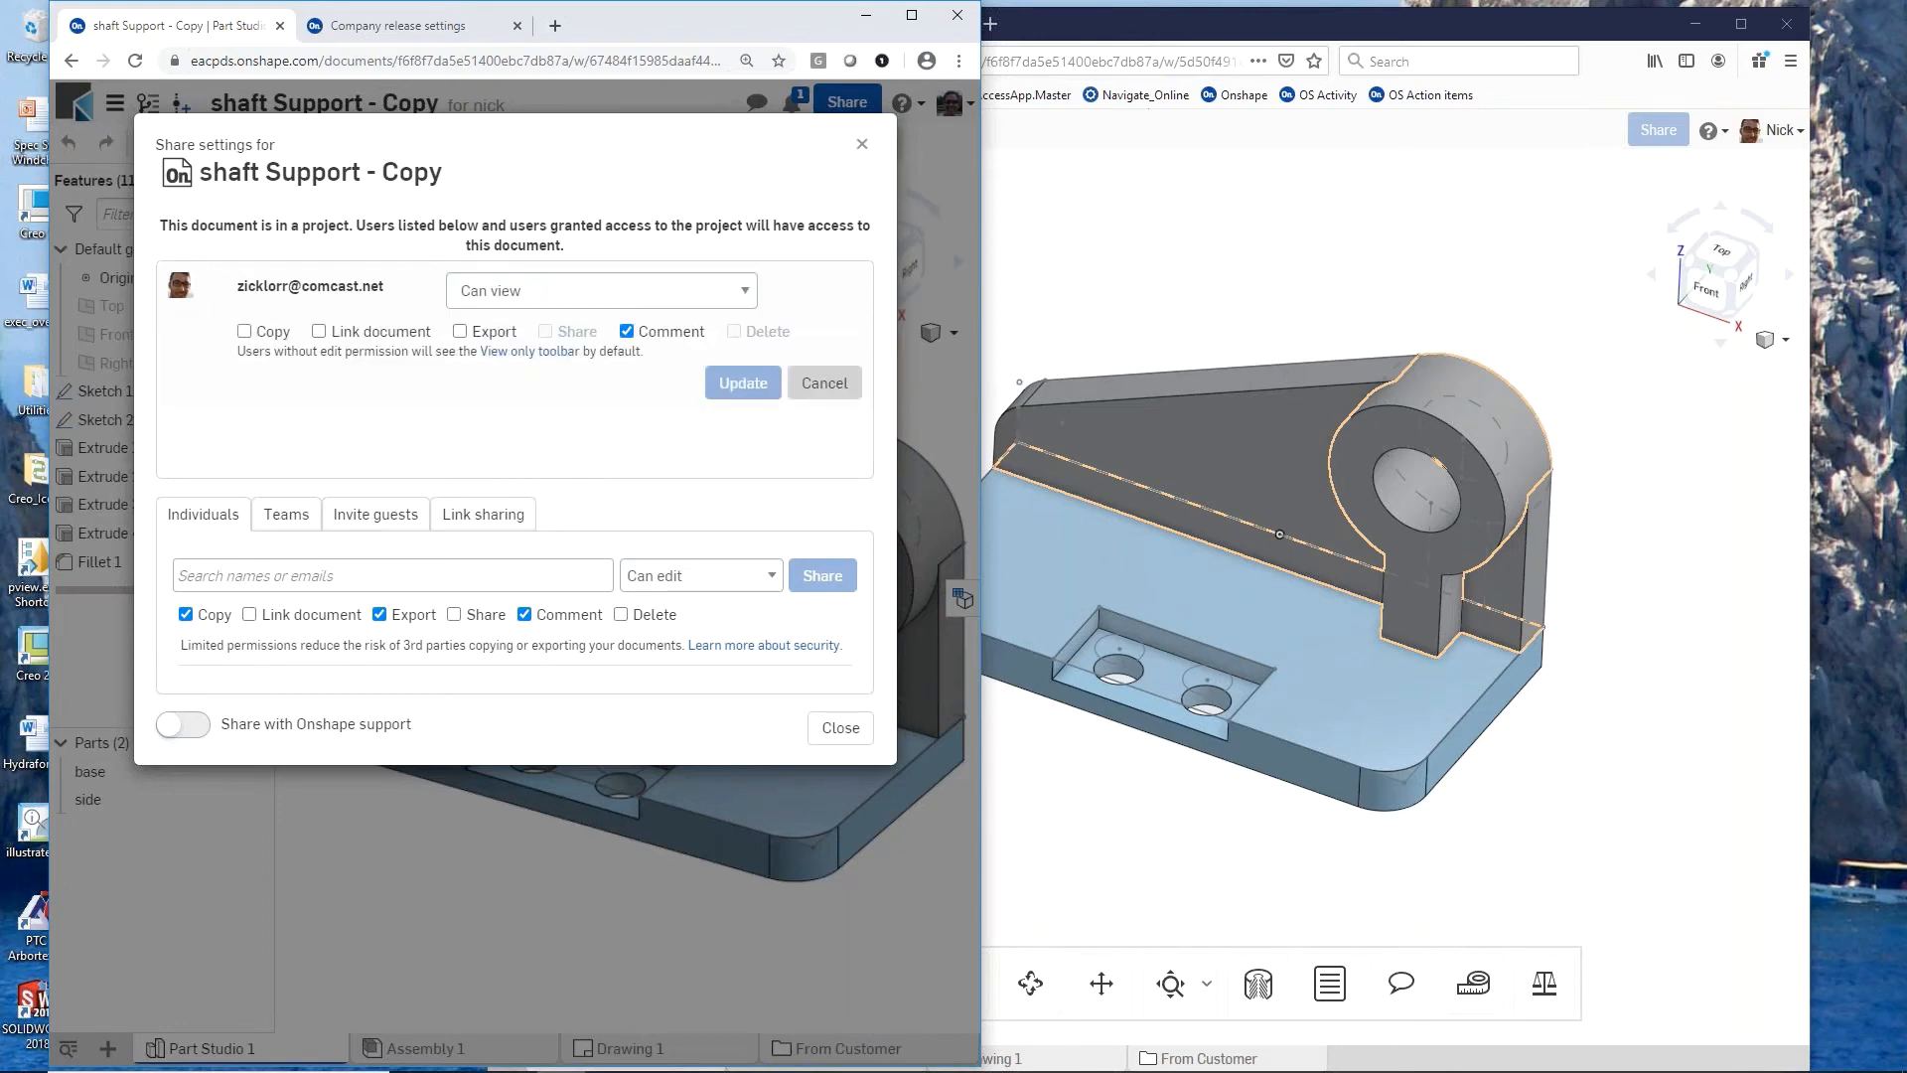
{"action": "left_click", "coordinate": [747, 295]}
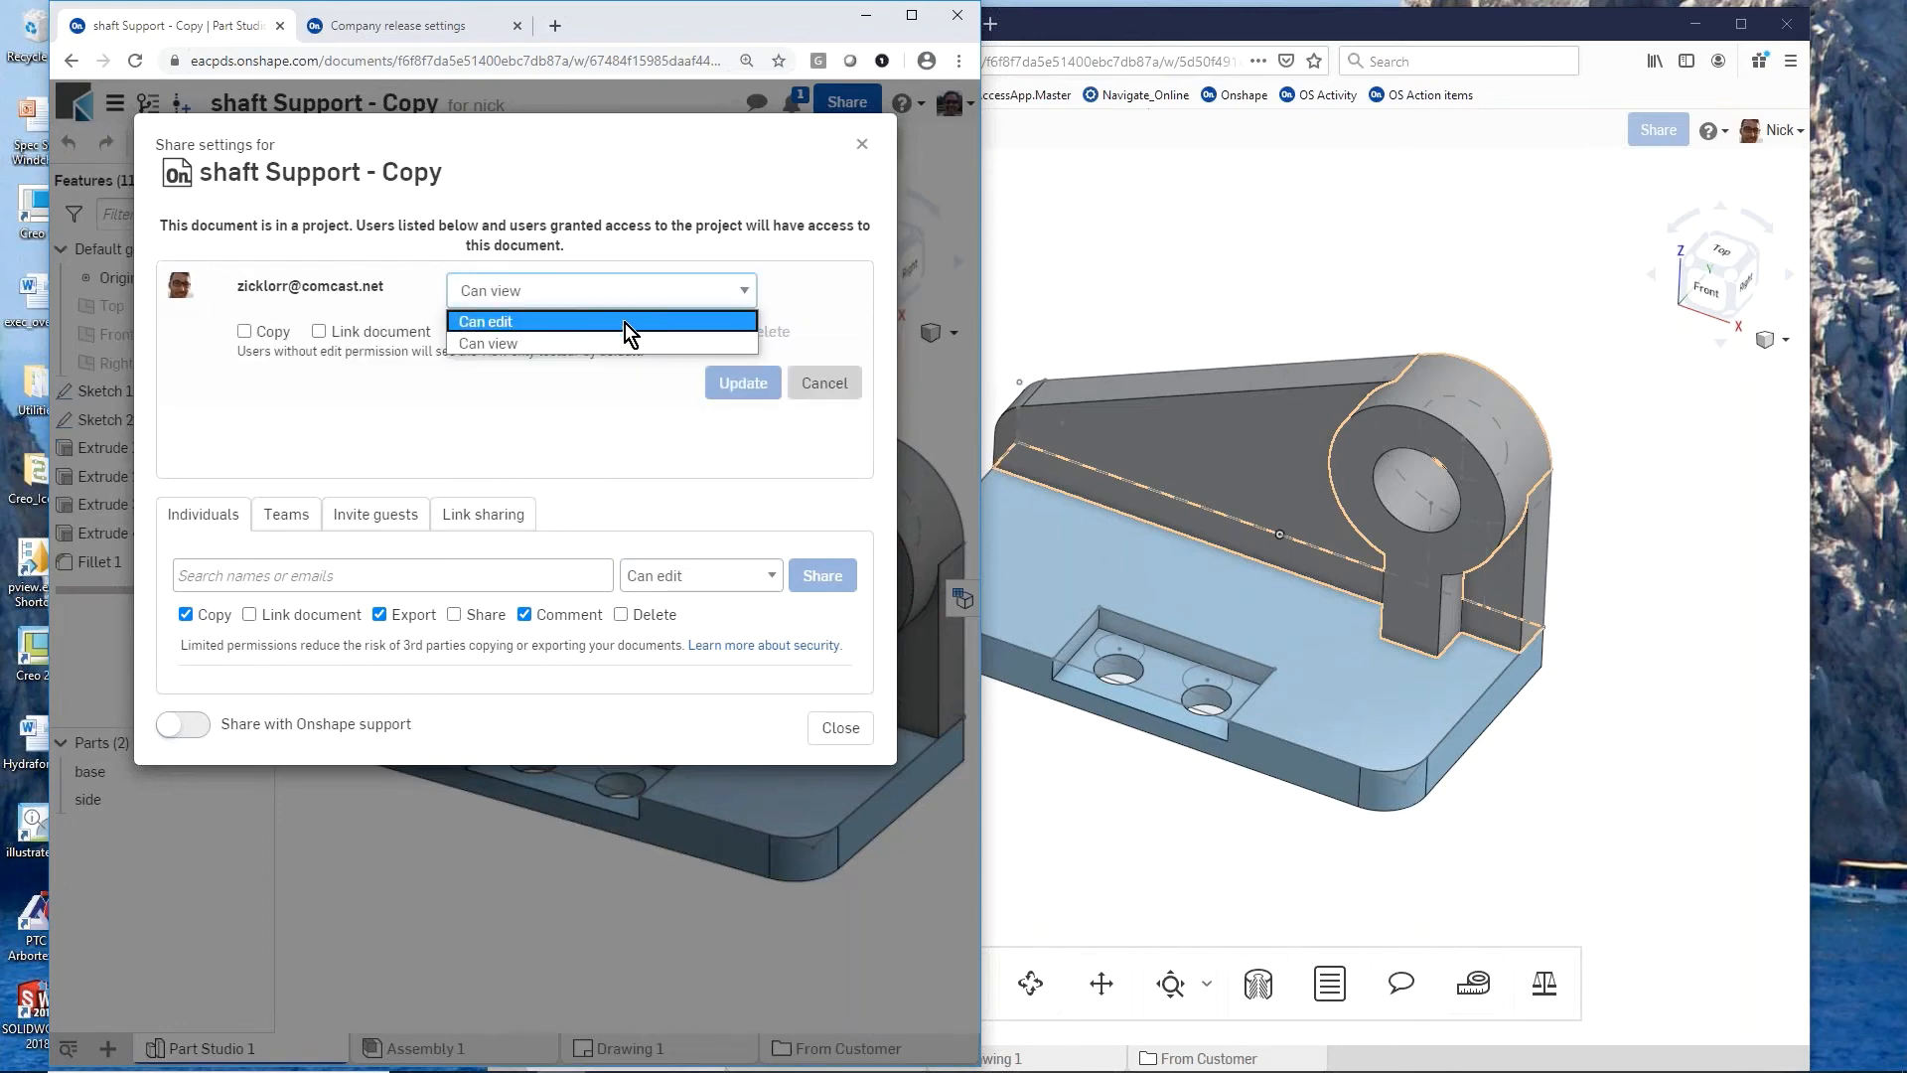
{"action": "left_click", "coordinate": [624, 324]}
{"action": "left_click", "coordinate": [740, 365]}
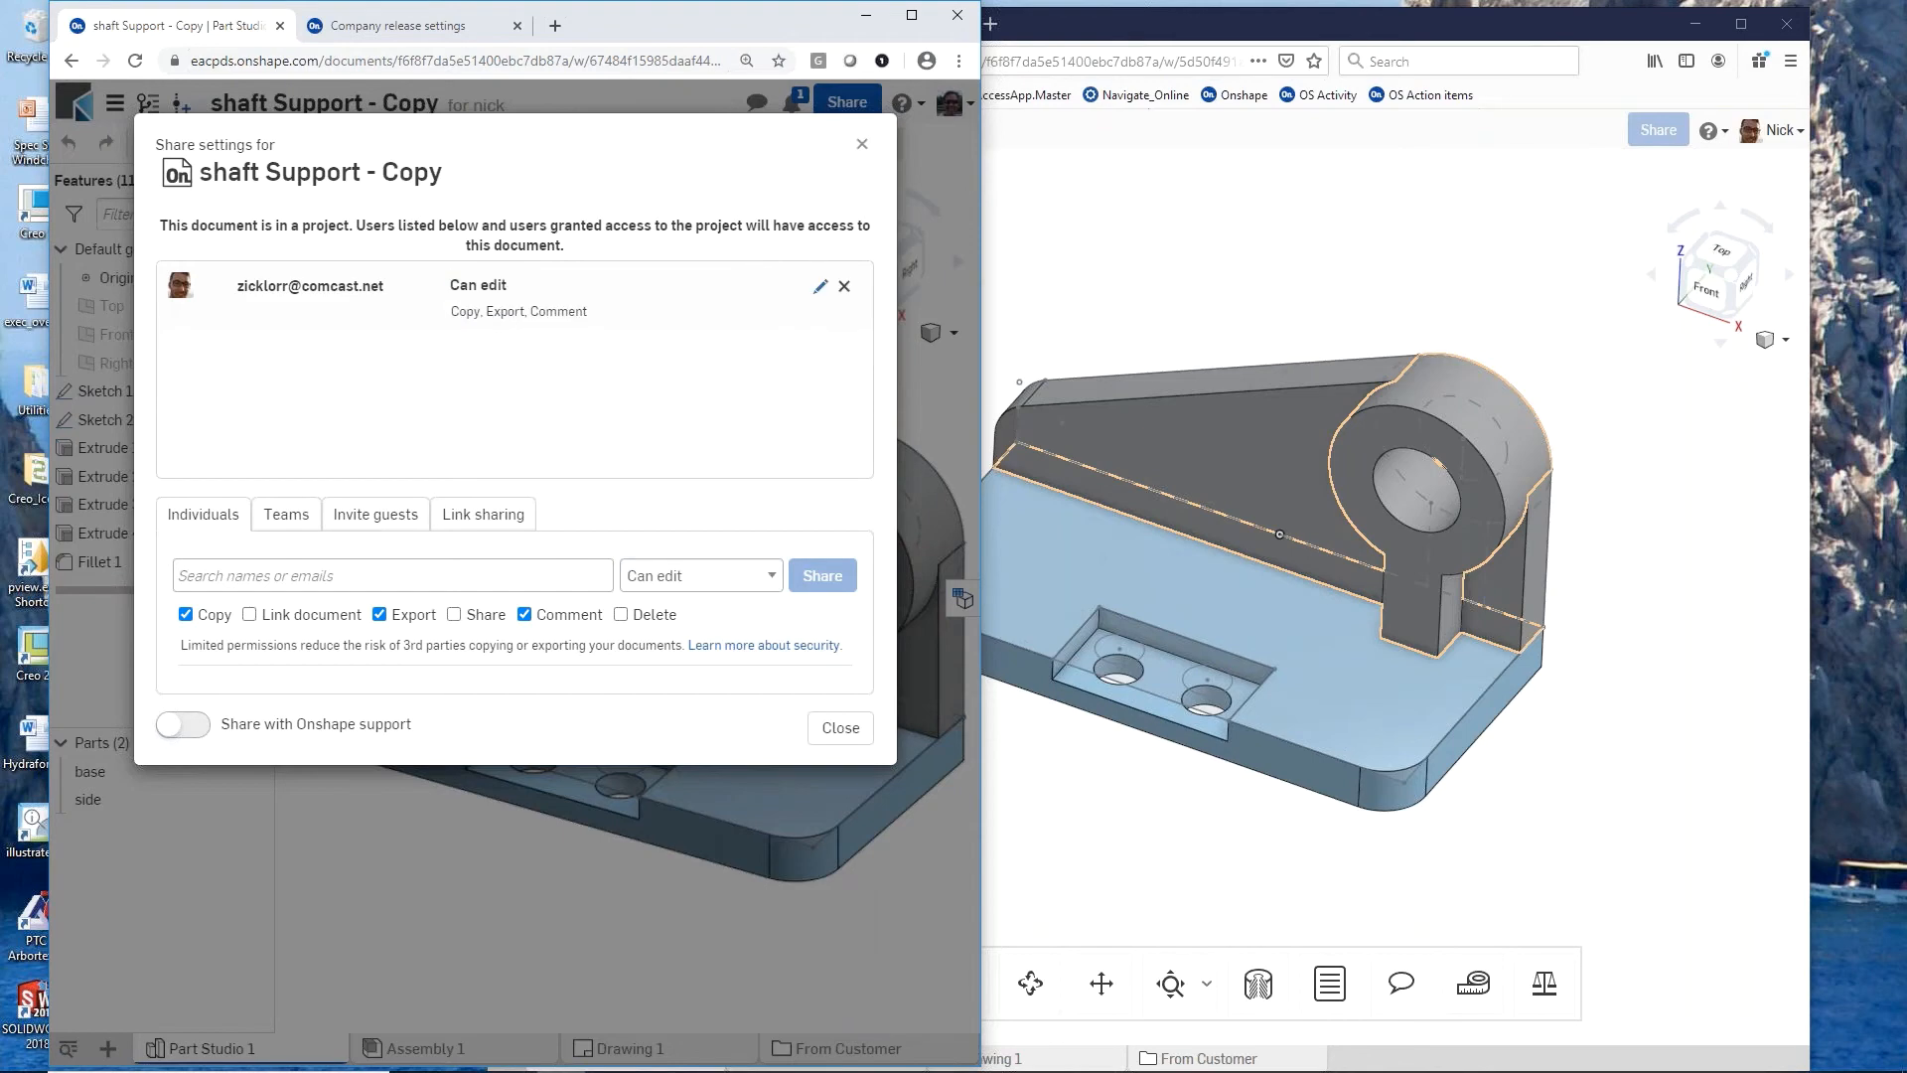
{"action": "left_click", "coordinate": [862, 148]}
{"action": "left_click", "coordinate": [1289, 223]}
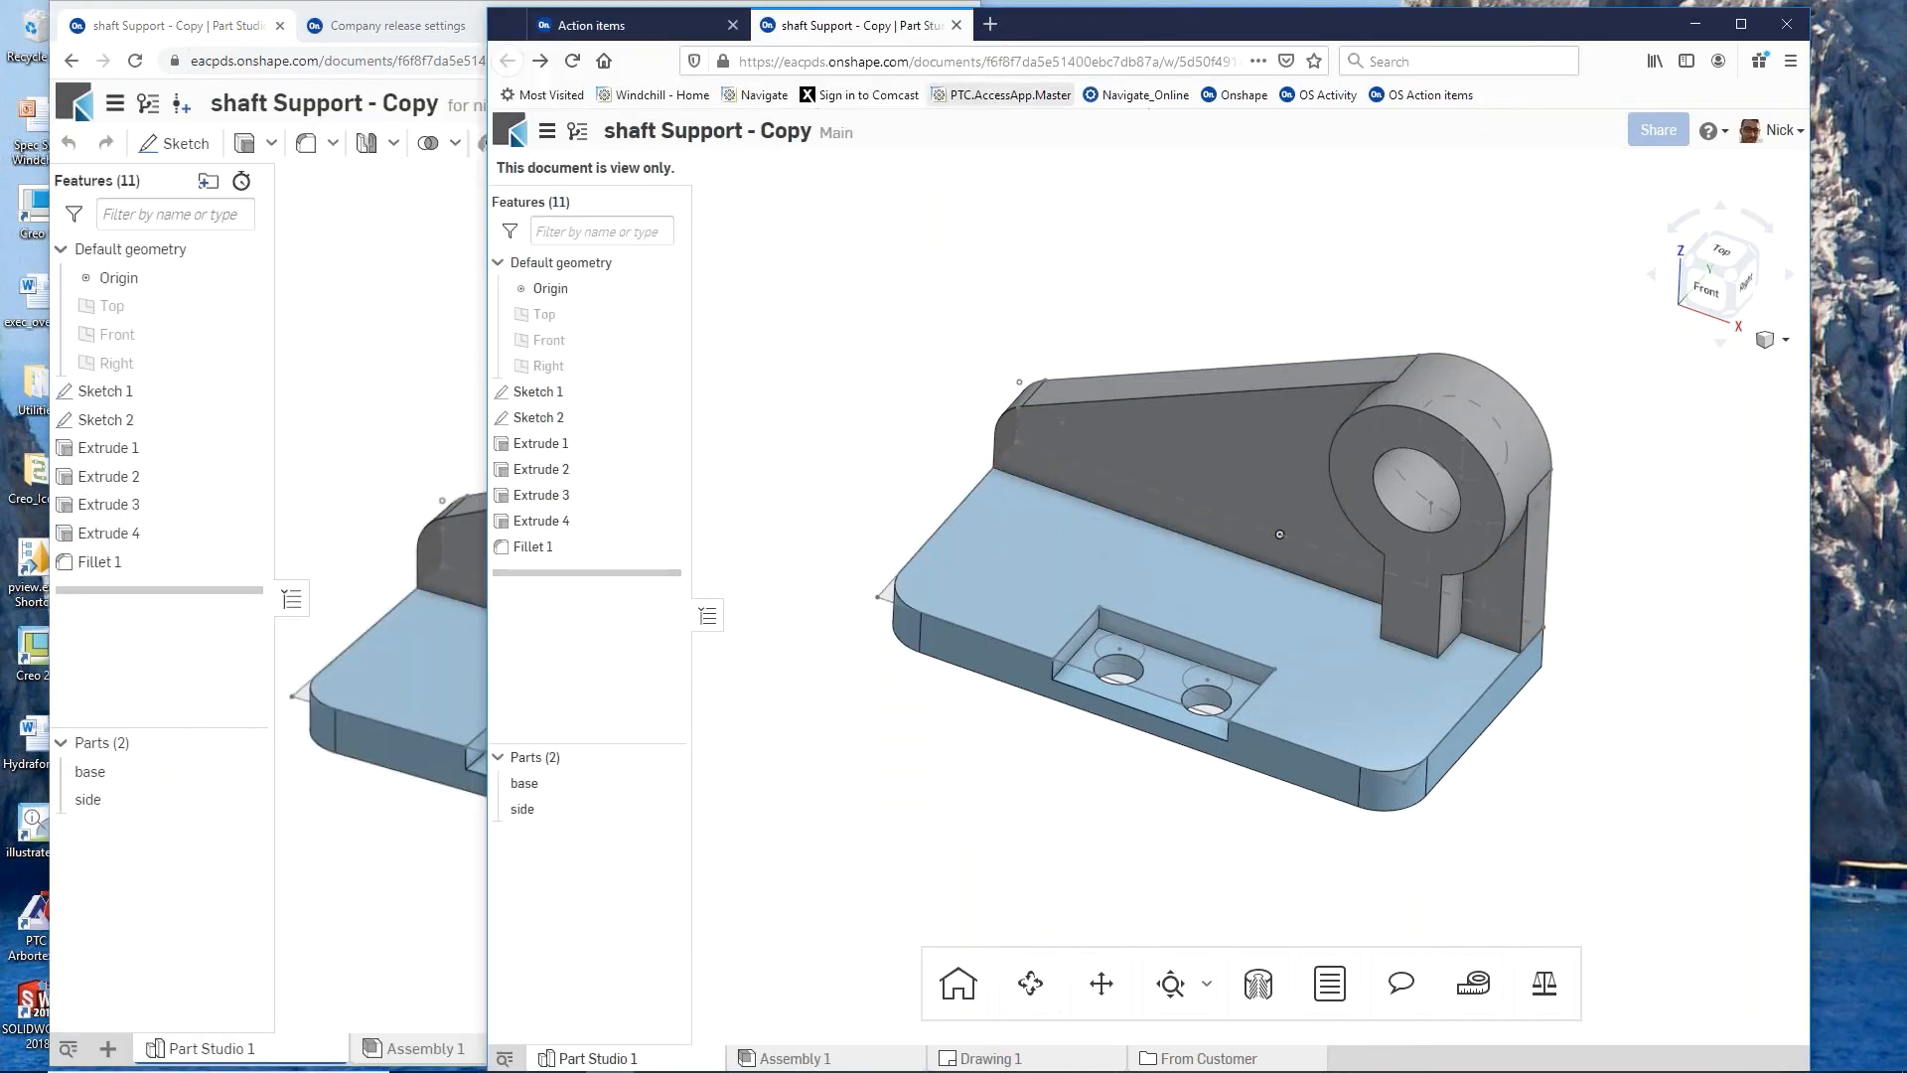
{"action": "left_click", "coordinate": [573, 61]}
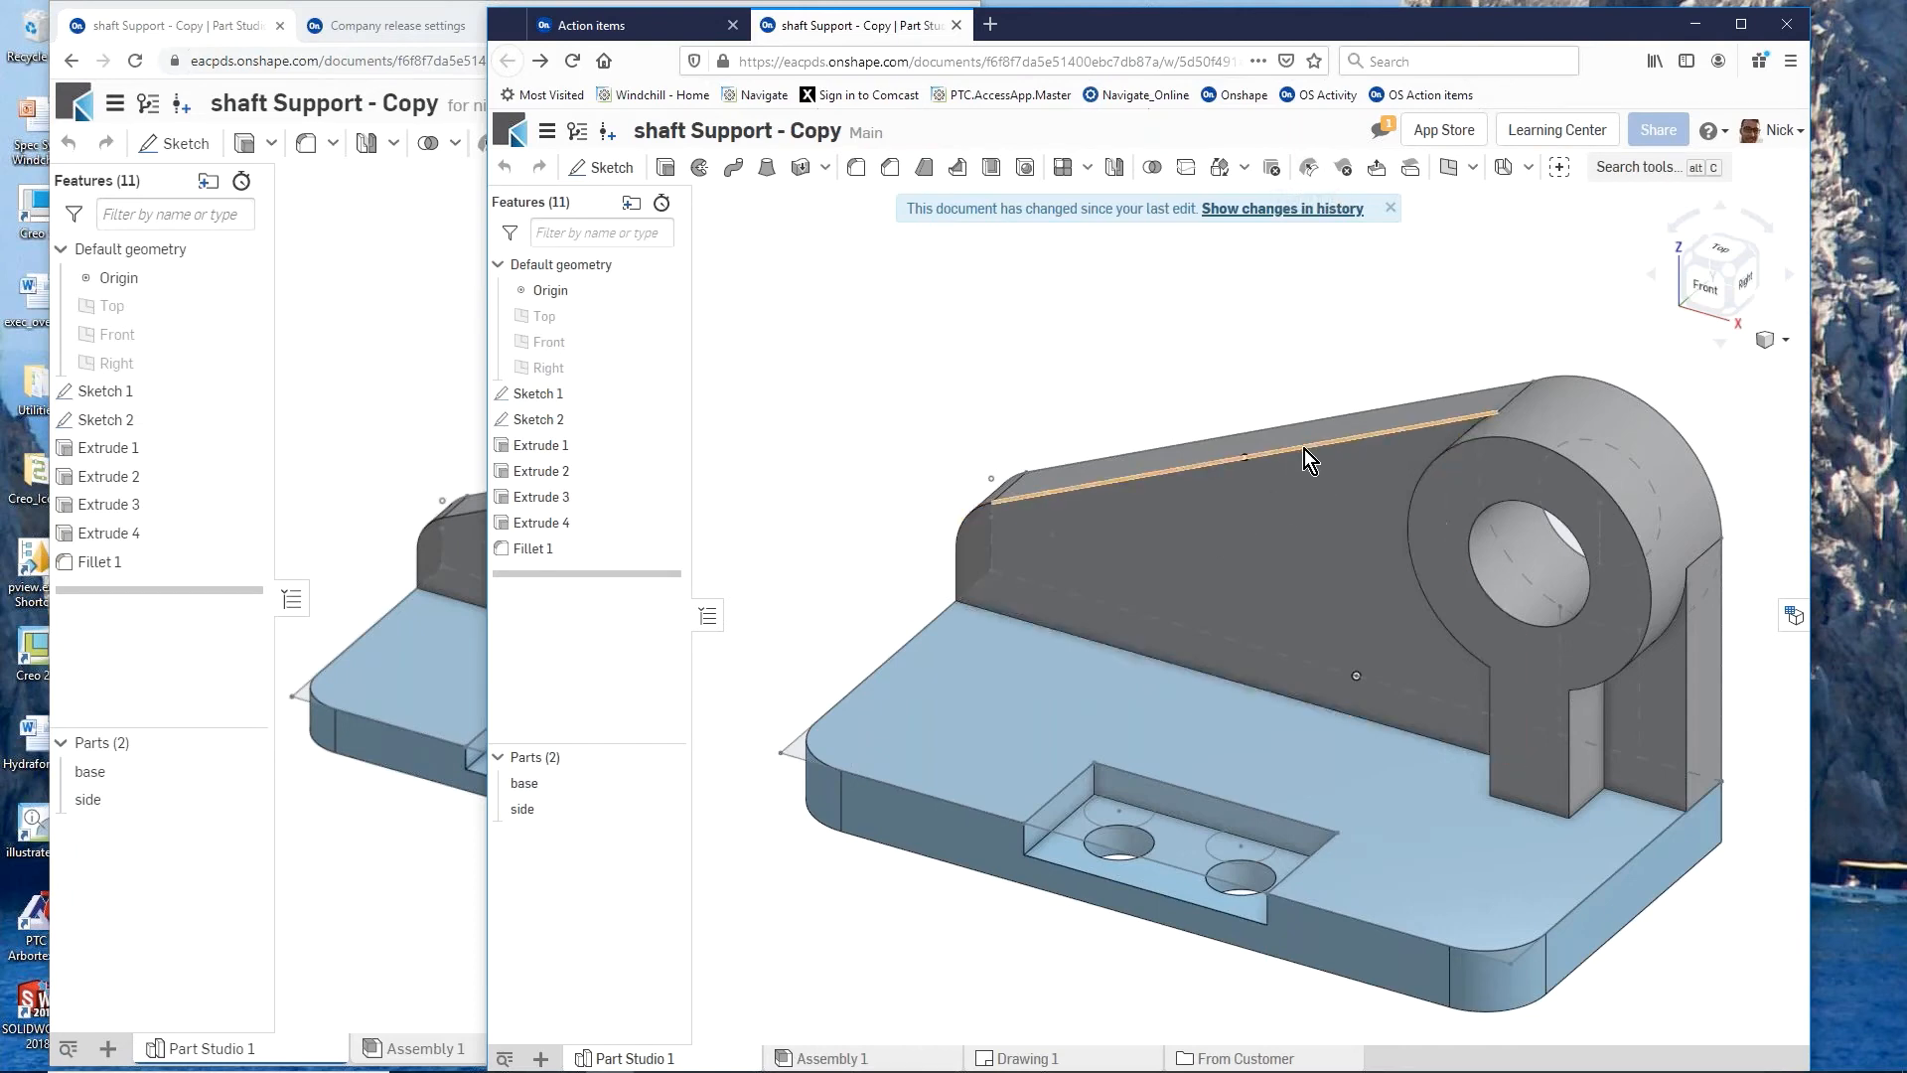
{"action": "right_click_drag", "start_coordinate": [1303, 449], "coordinate": [1237, 439]}
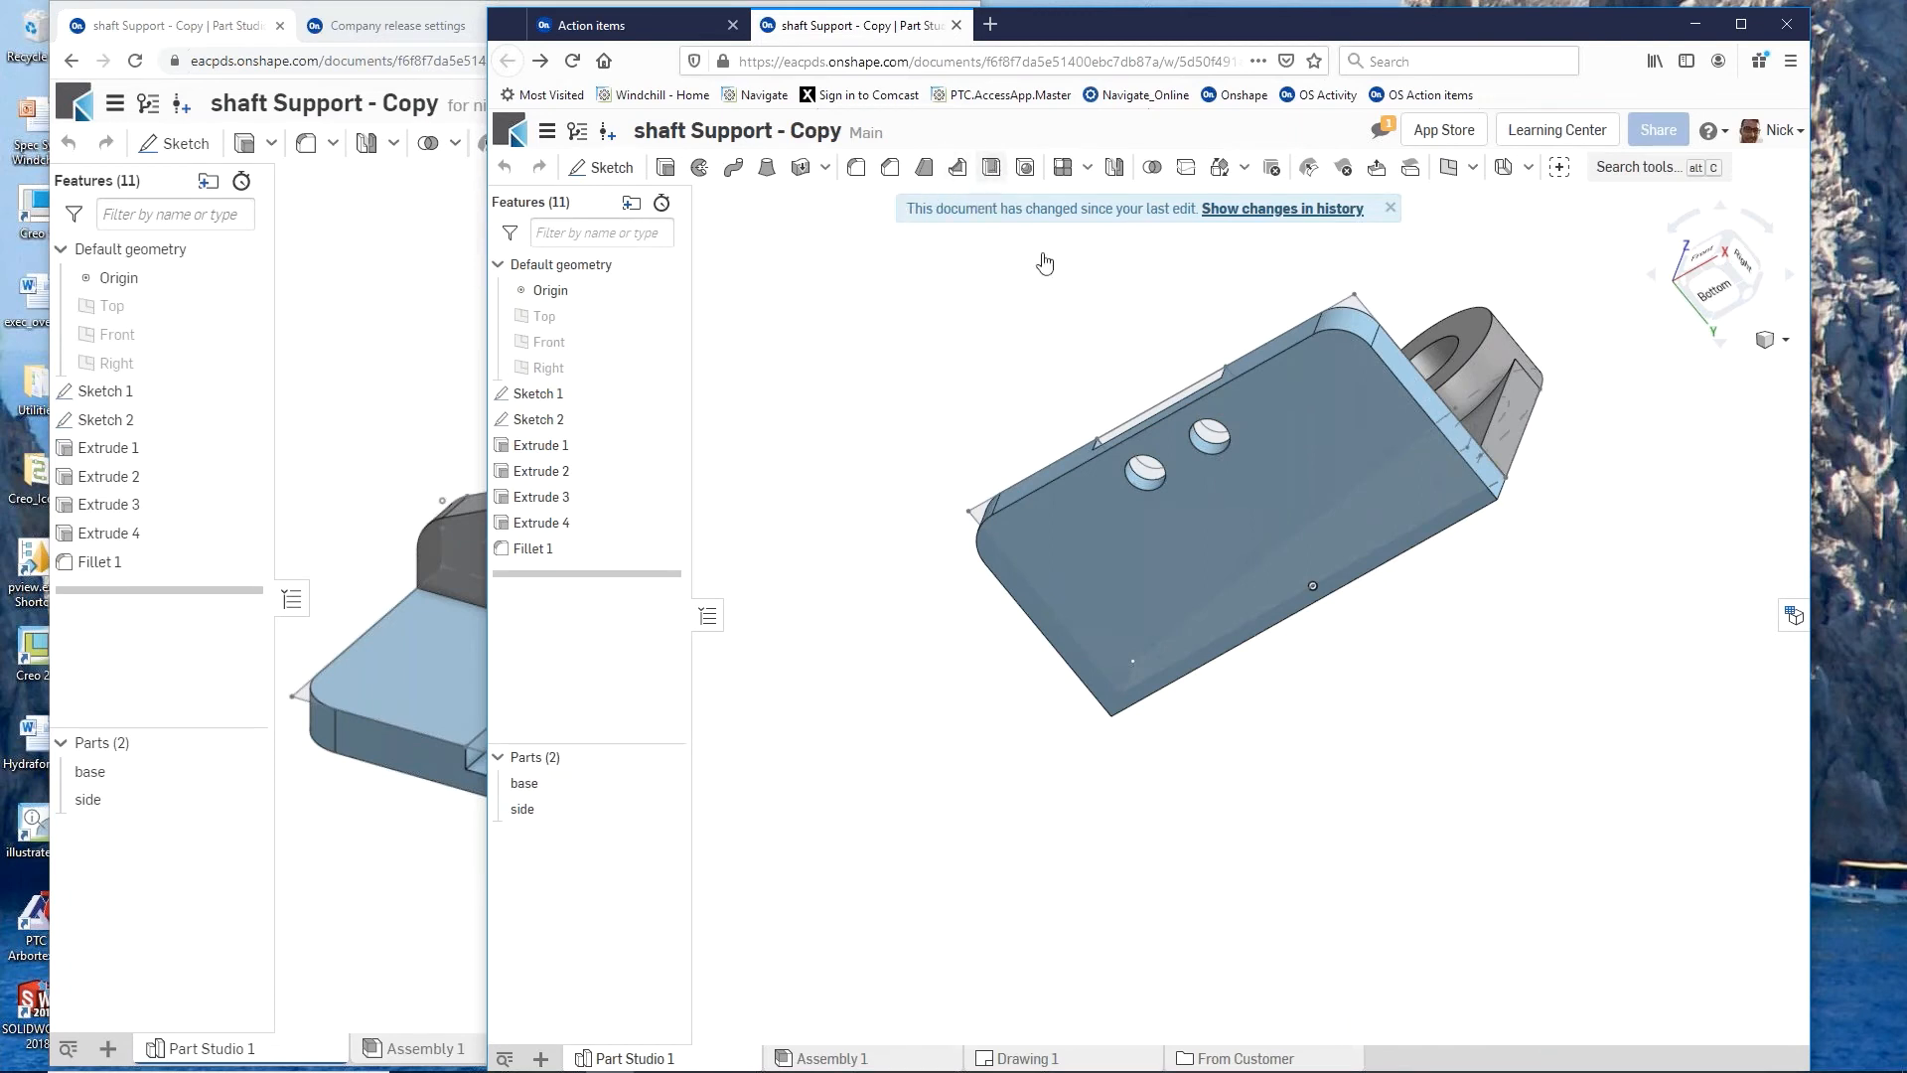
{"action": "left_click", "coordinate": [1109, 514]}
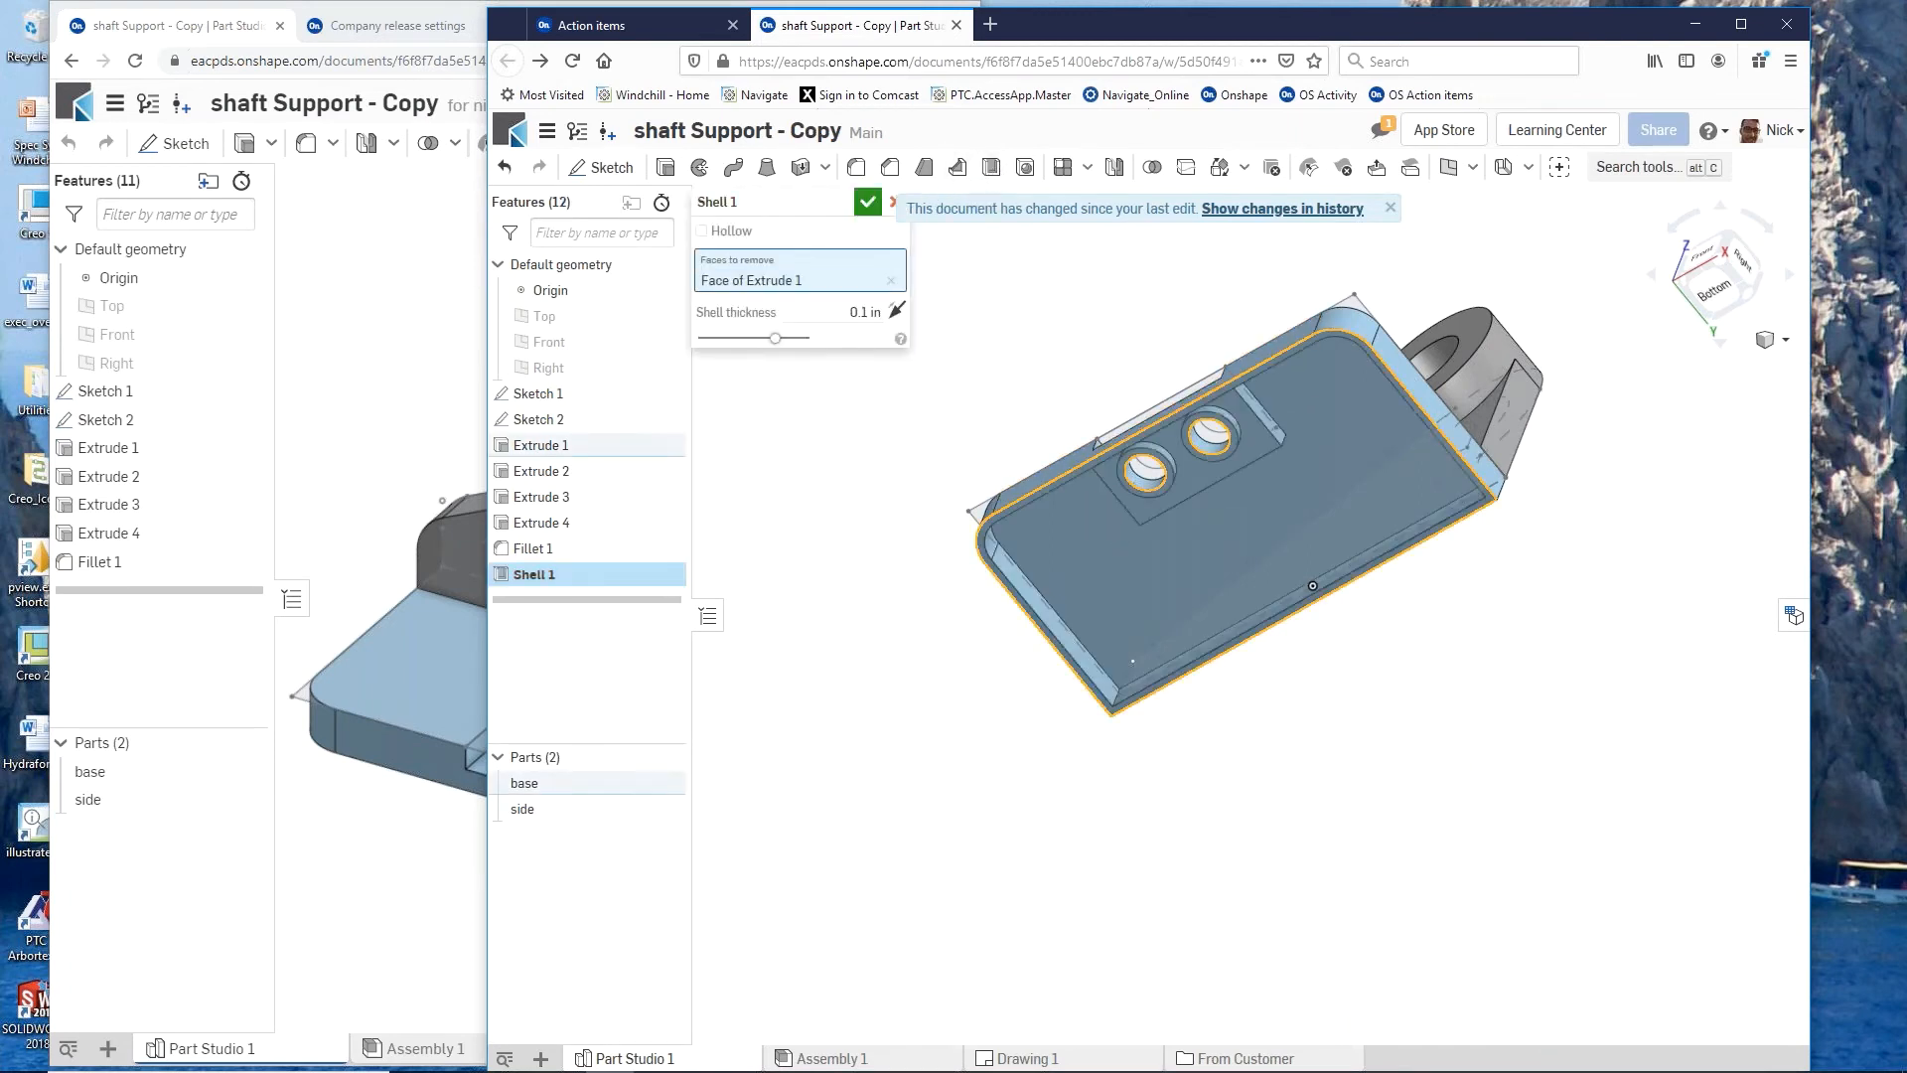
{"action": "left_click", "coordinate": [890, 203]}
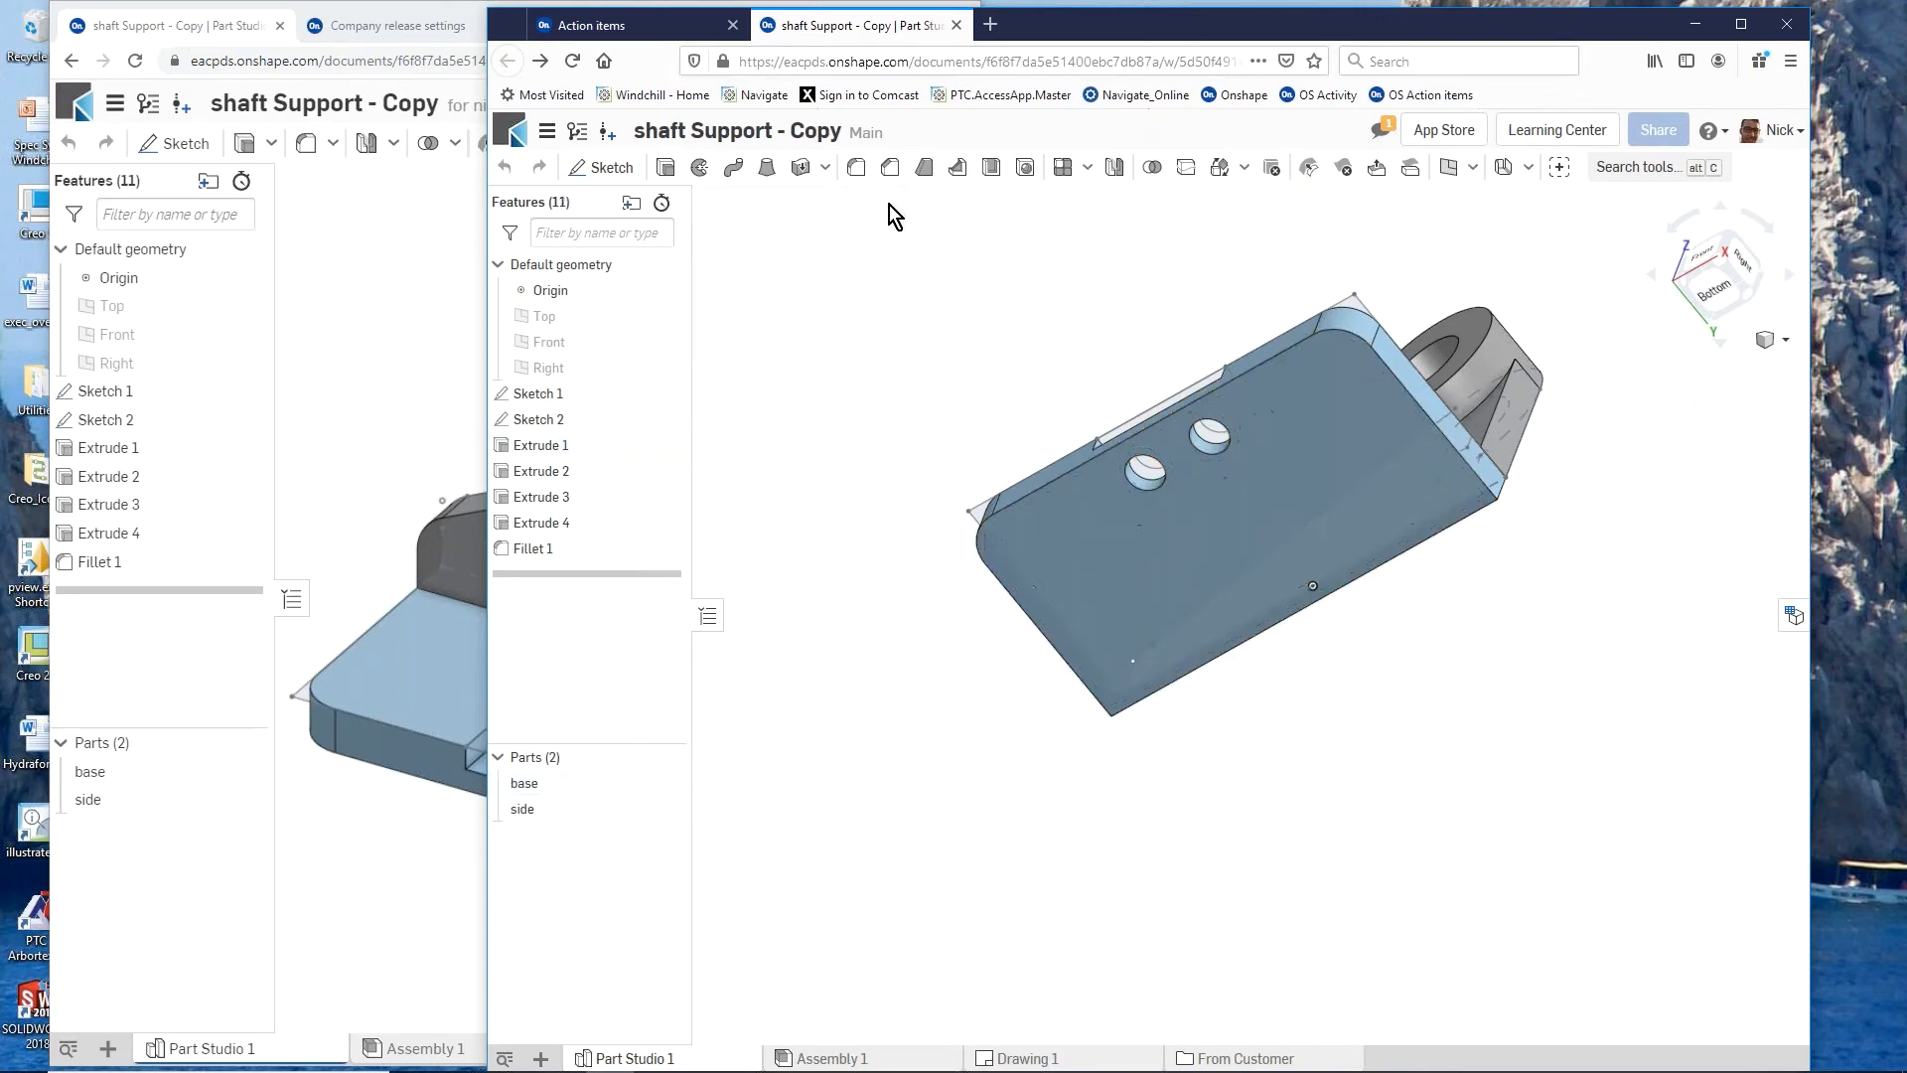
{"action": "left_click", "coordinate": [399, 408]}
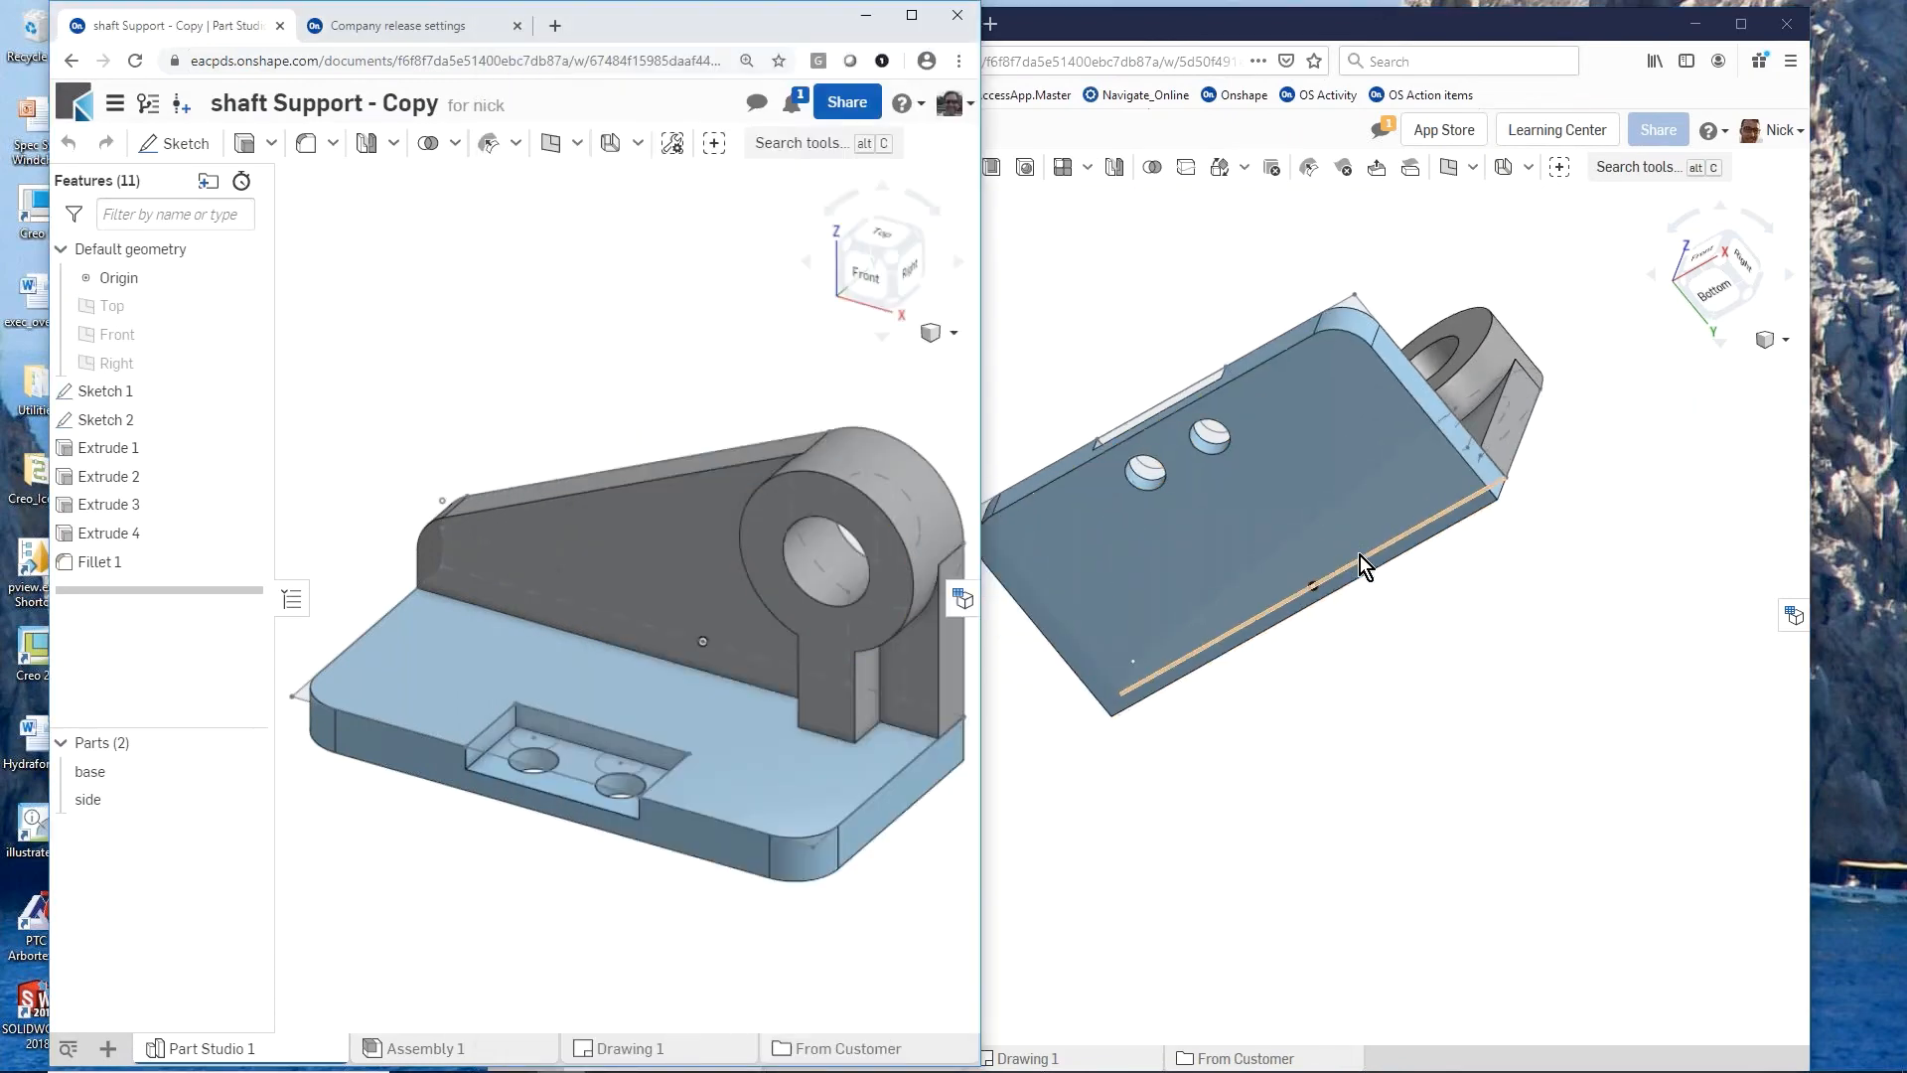
{"action": "scroll", "coordinate": [1361, 556], "scroll_direction": "down", "scroll_amount": 1}
{"action": "right_click_drag", "start_coordinate": [1326, 551], "coordinate": [1336, 700]}
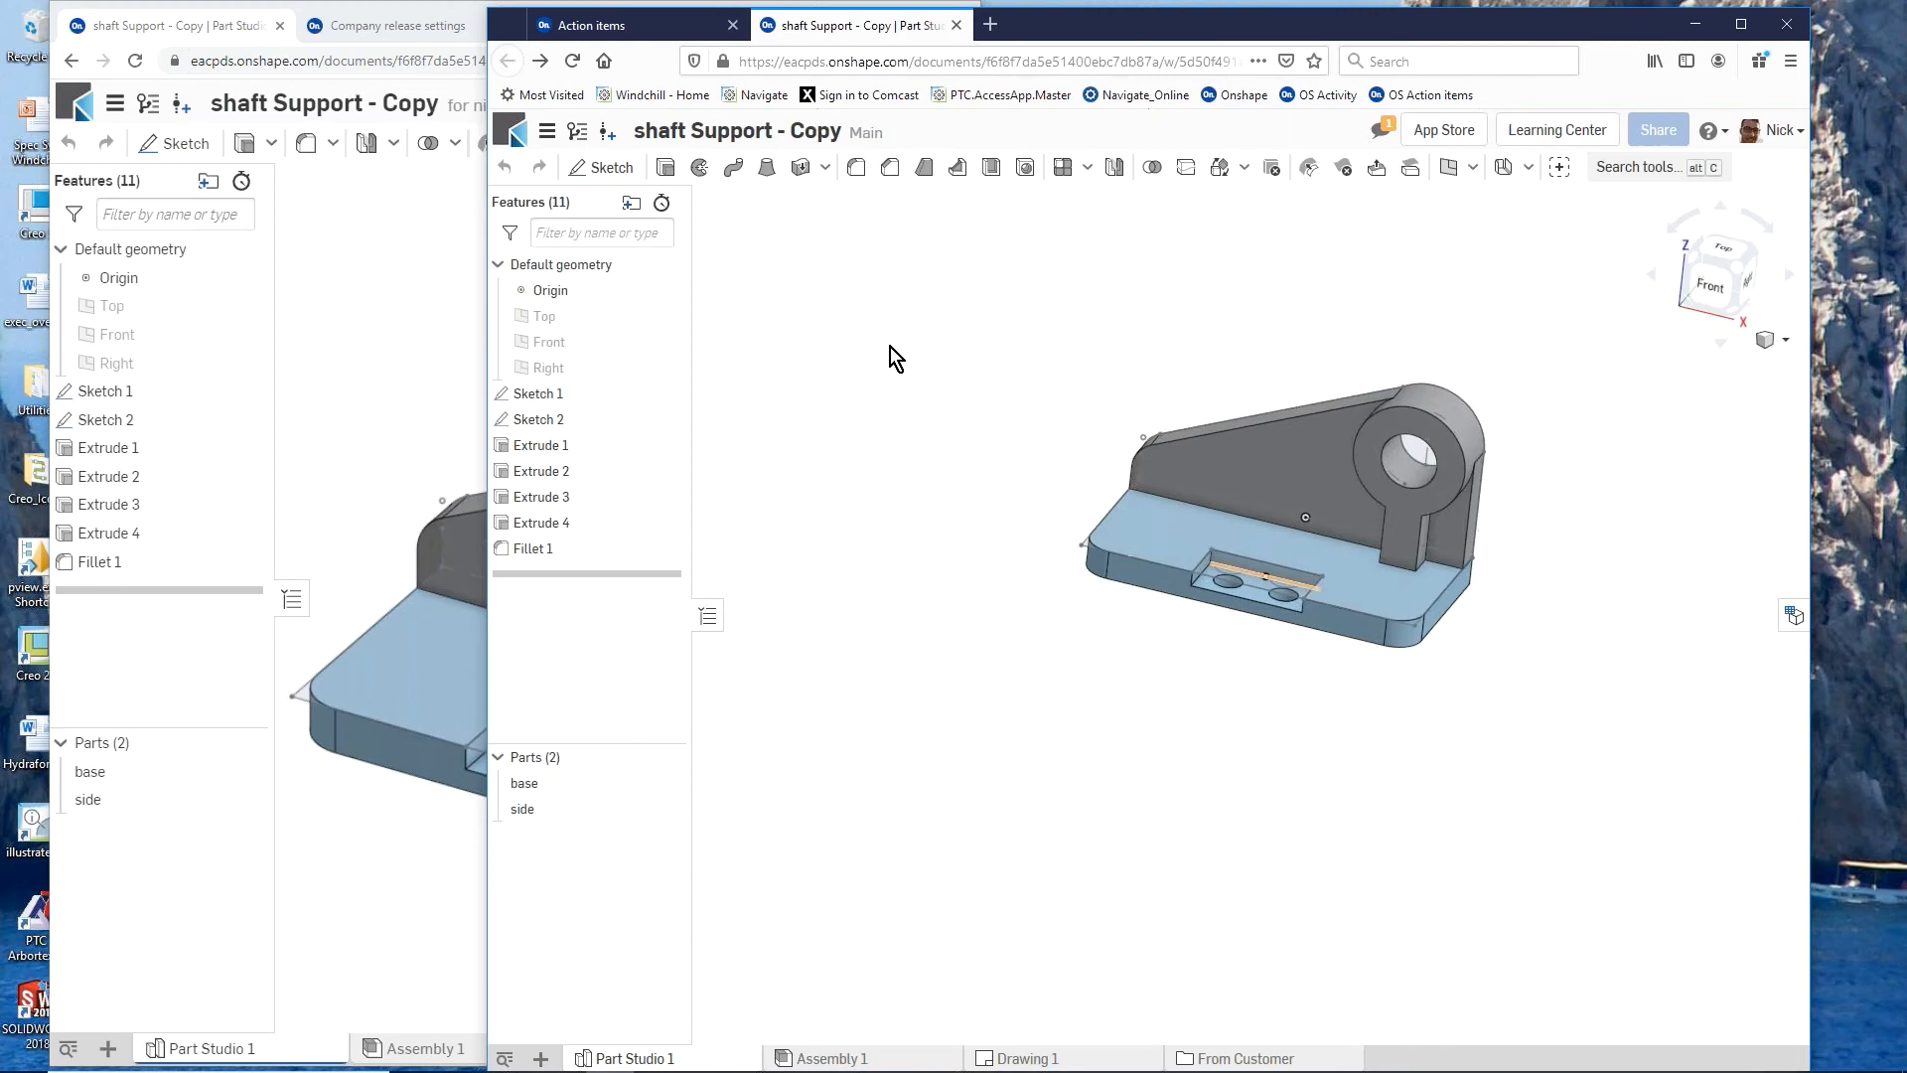
Step: In the colleague's session, open the branch workspace made for the colleague and shell the base from its bottom face with 0.1 in thickness
{"action": "left_click", "coordinate": [581, 133]}
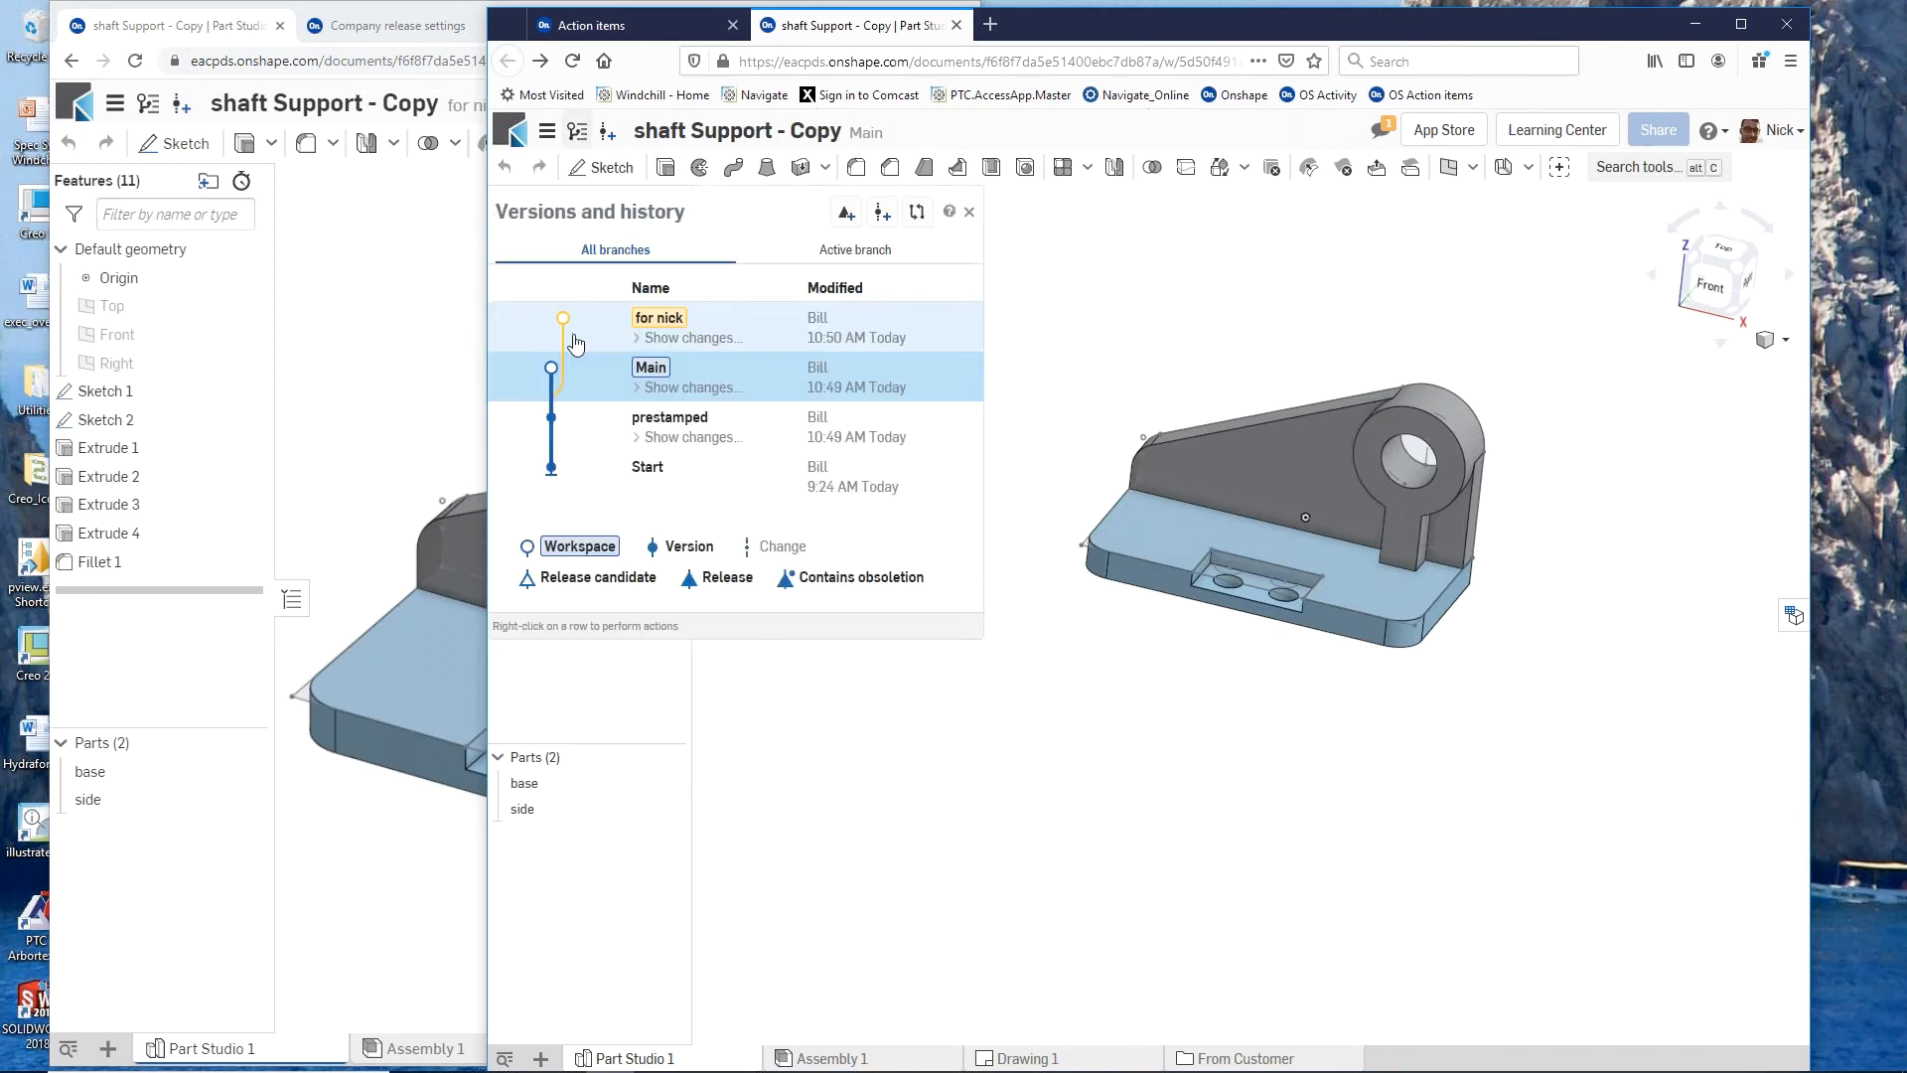
{"action": "left_click", "coordinate": [656, 318]}
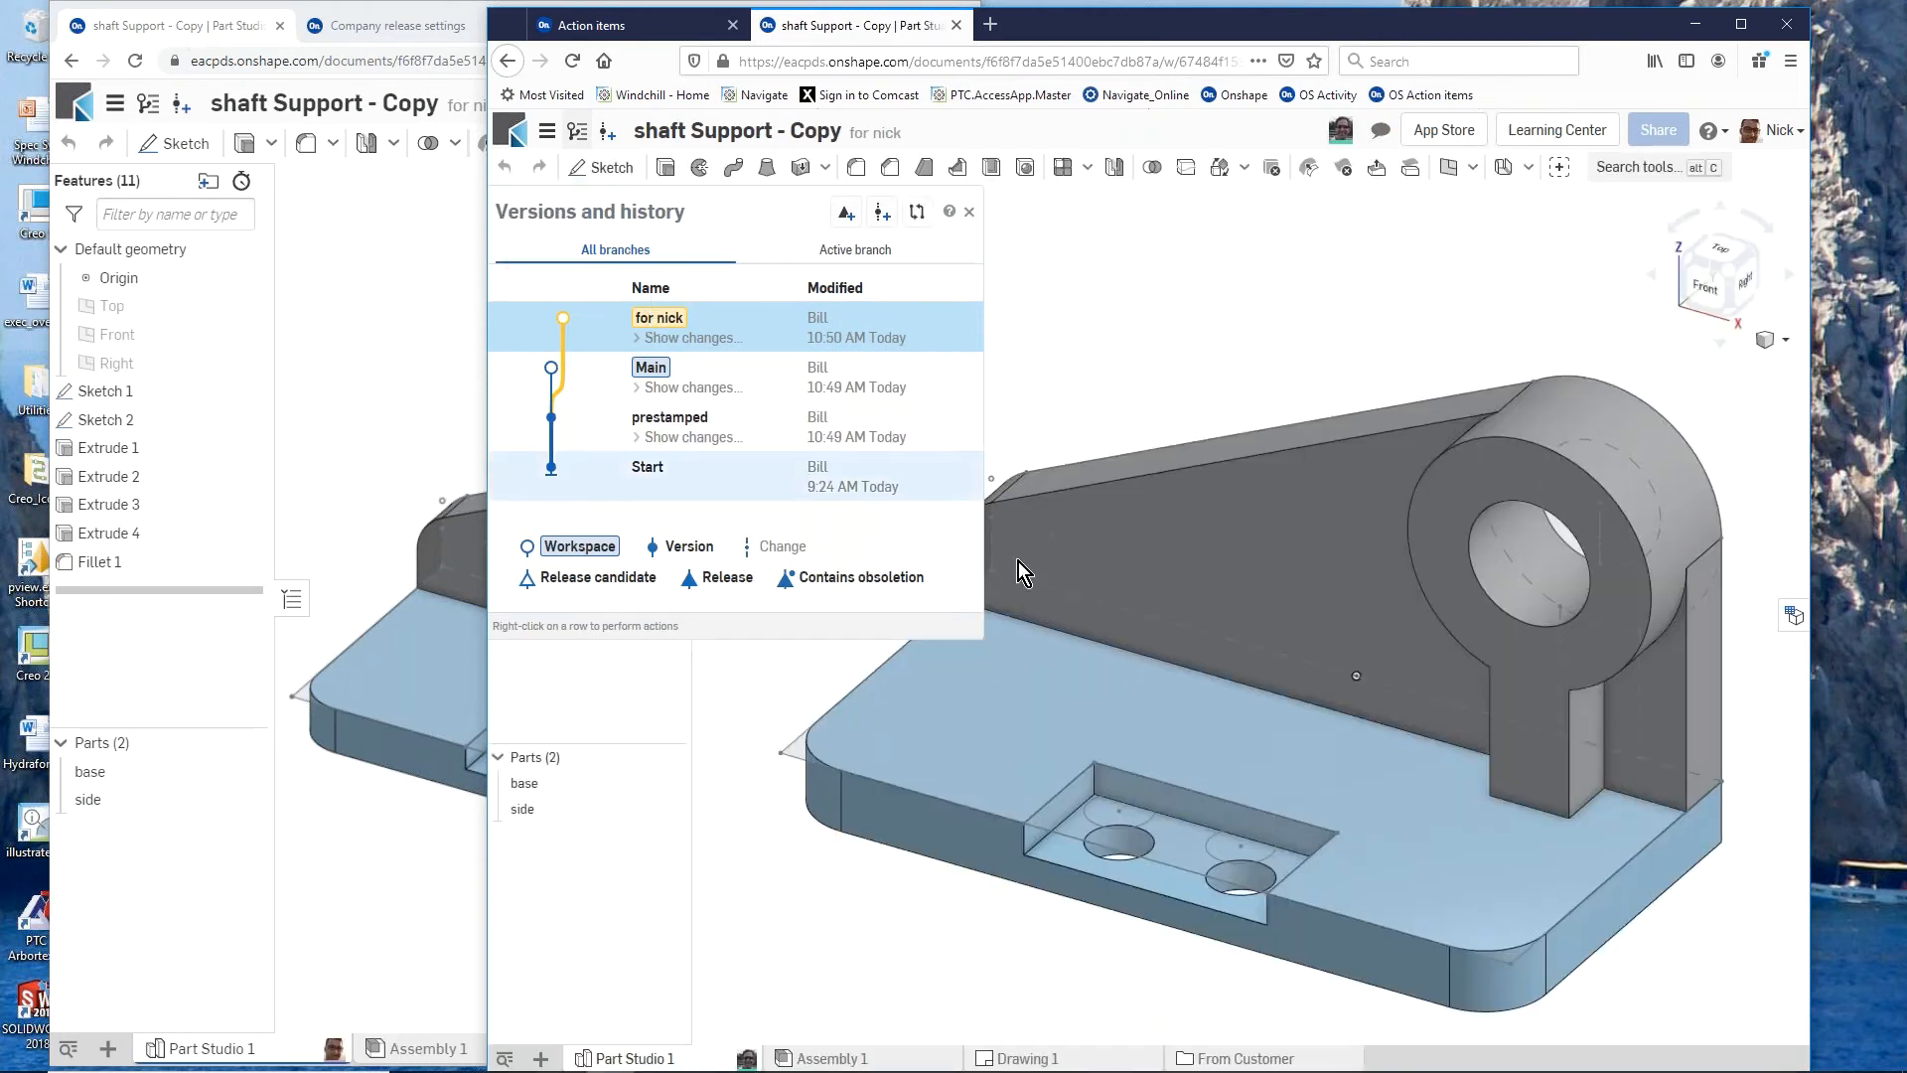
{"action": "right_click_drag", "start_coordinate": [1123, 619], "coordinate": [1106, 546]}
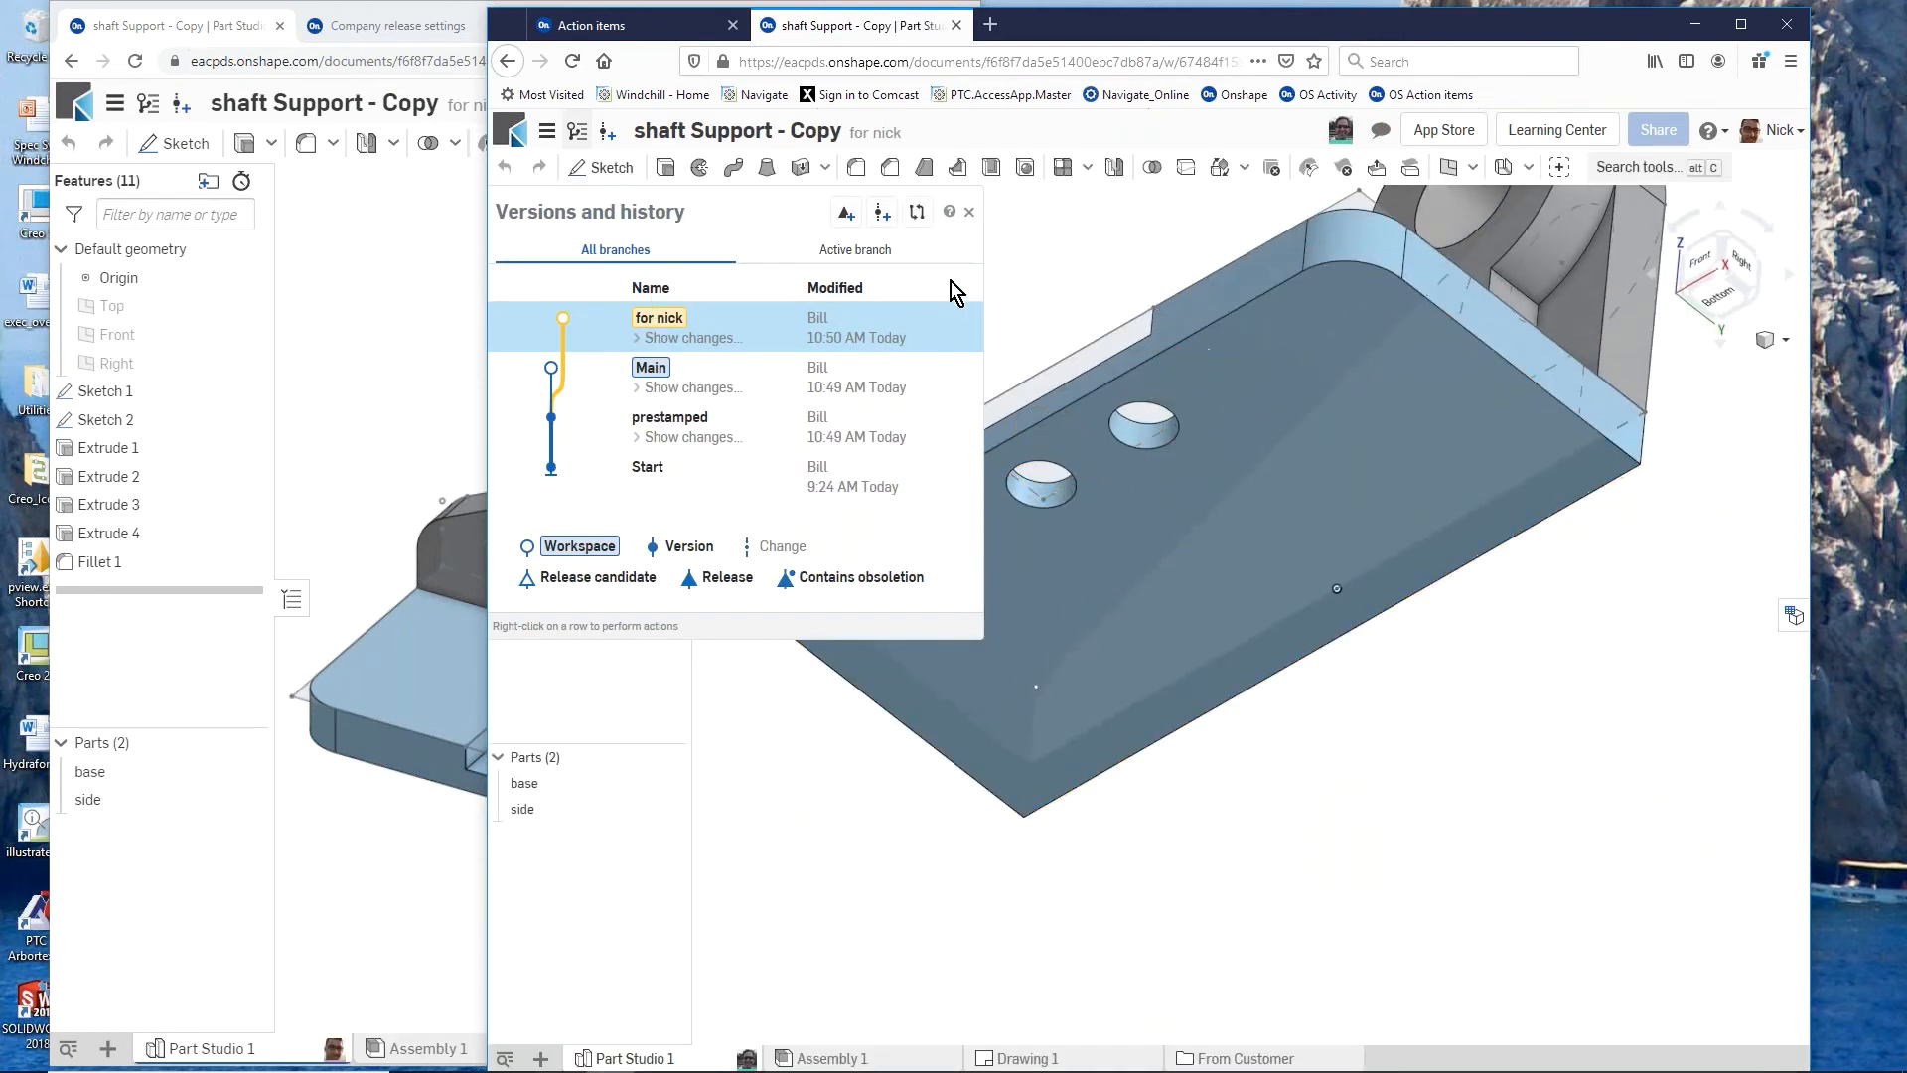
{"action": "left_click", "coordinate": [992, 169]}
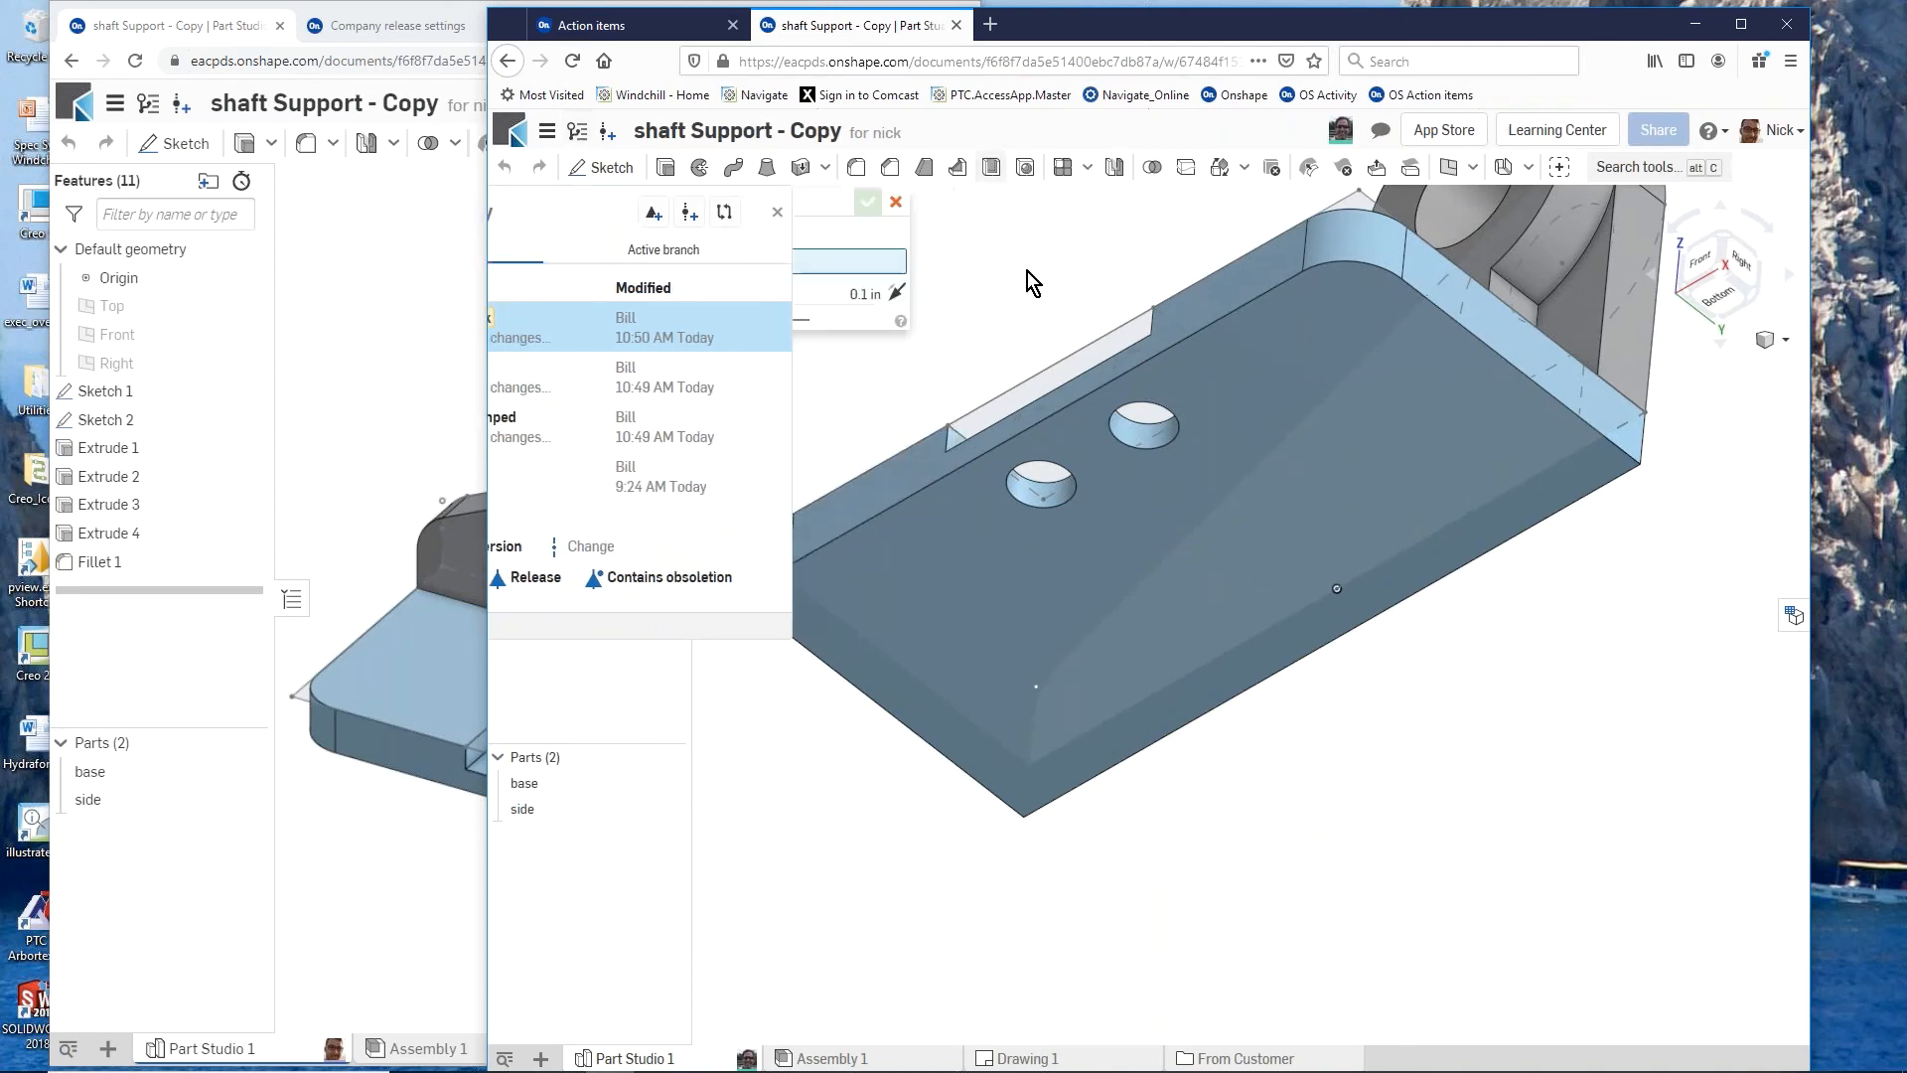
{"action": "left_click", "coordinate": [1247, 421]}
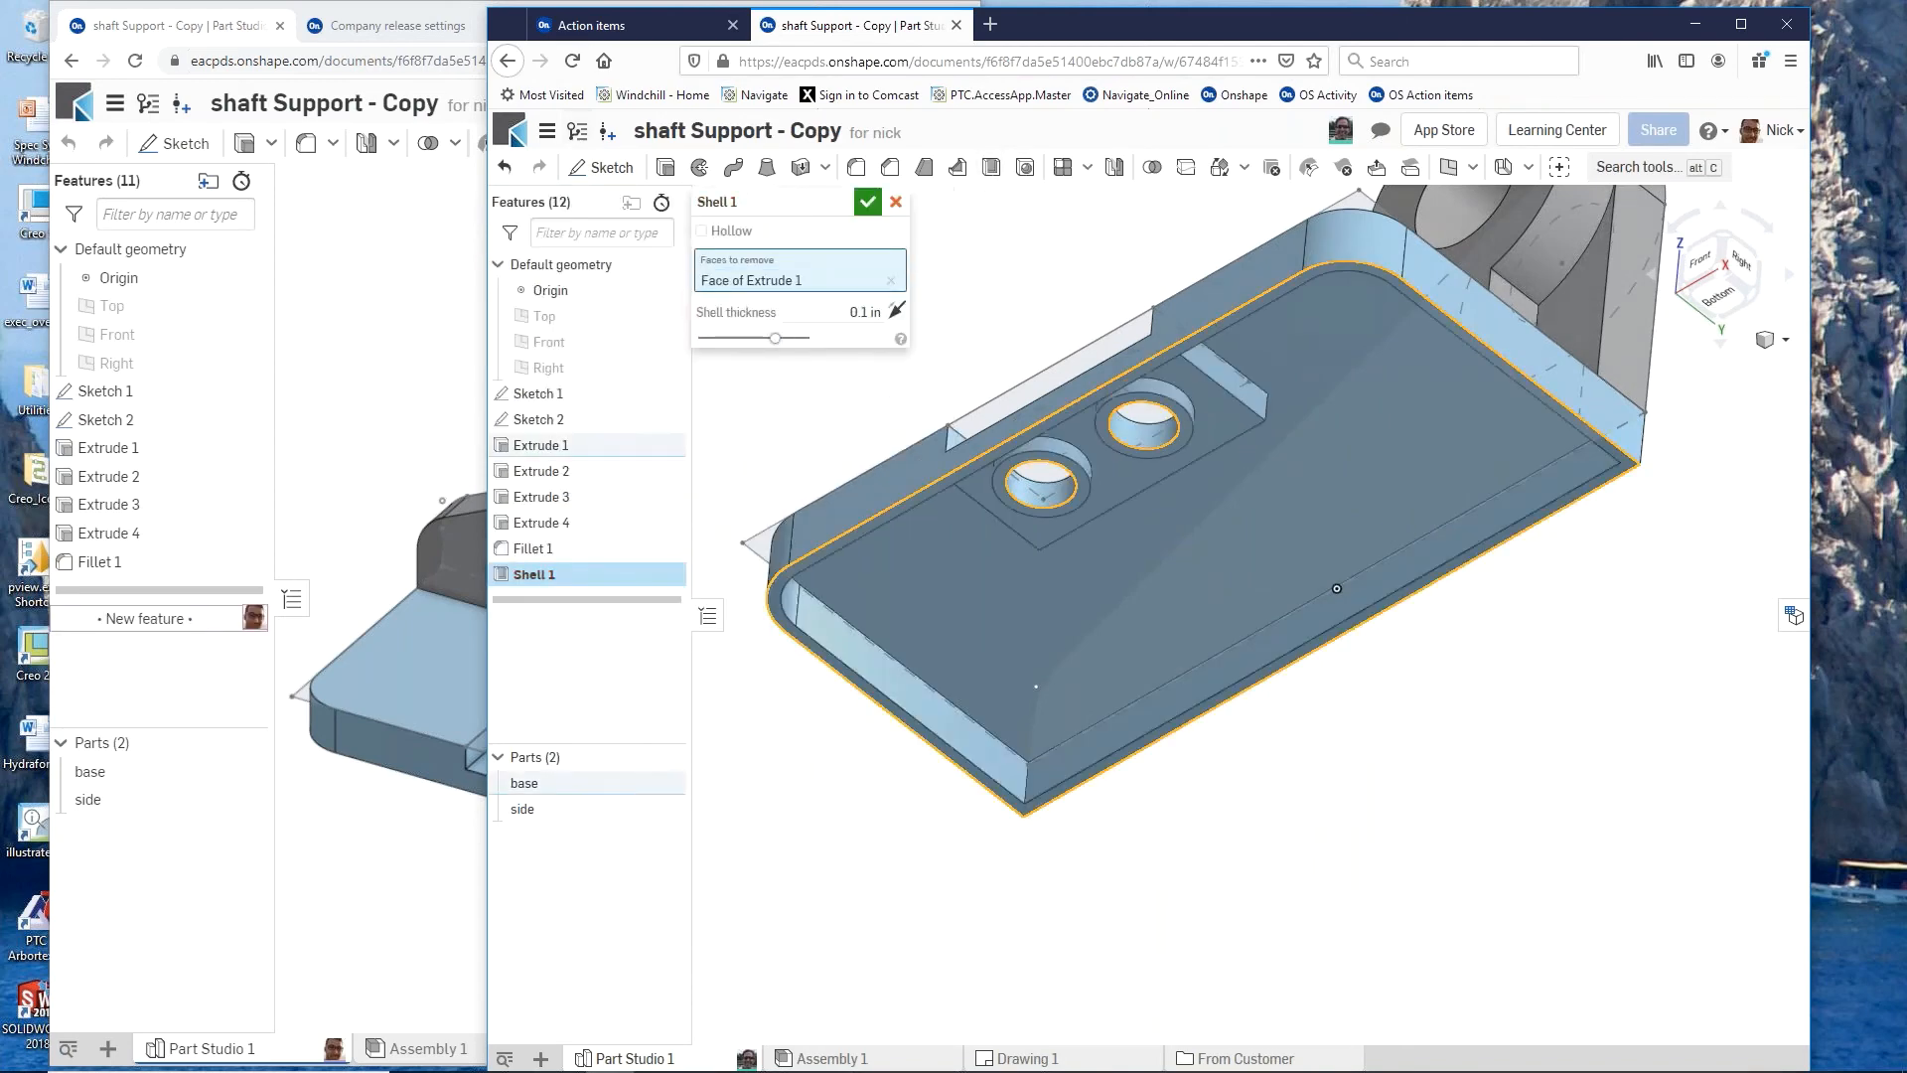
{"action": "left_click", "coordinate": [866, 203]}
{"action": "right_click_drag", "start_coordinate": [1167, 574], "coordinate": [1247, 690]}
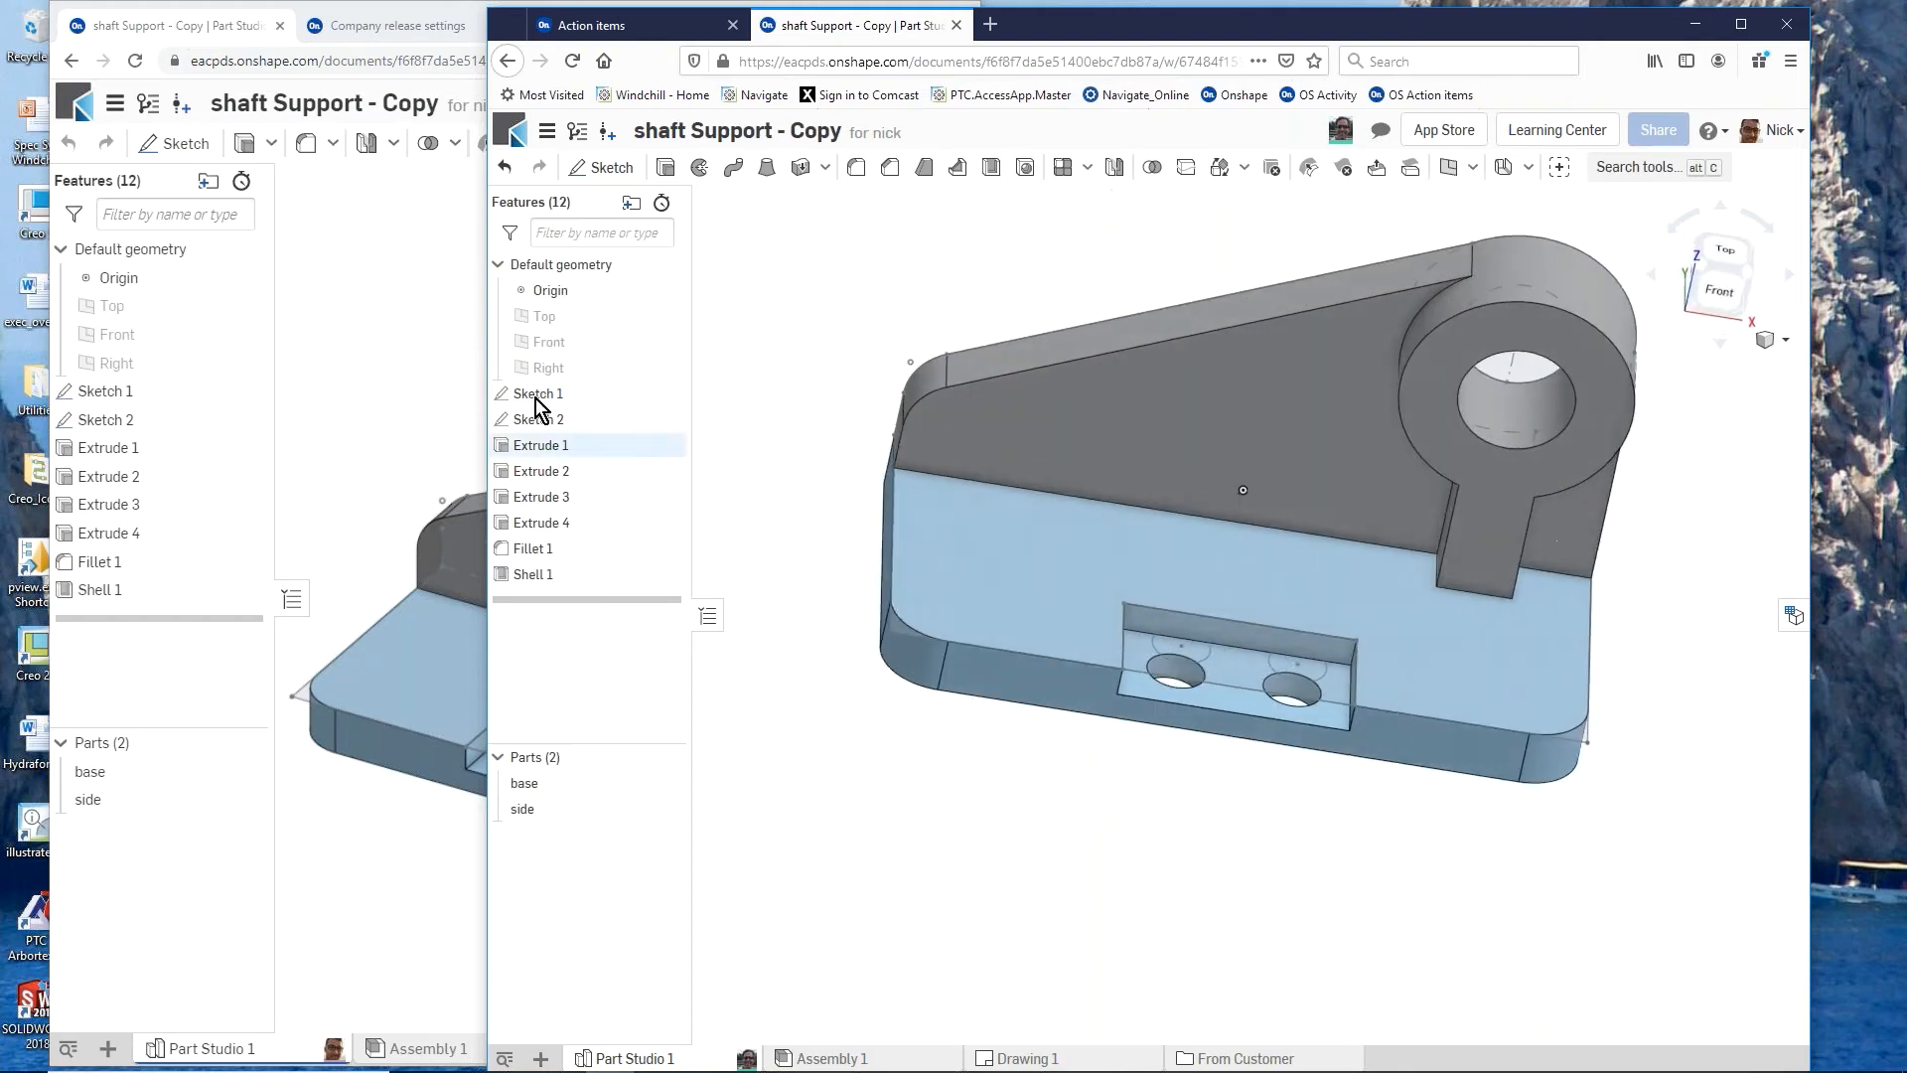
Step: Check the shelled model in the owner's session and switch that session back to the Main workspace
{"action": "left_click", "coordinate": [403, 344]}
{"action": "right_click_drag", "start_coordinate": [563, 624], "coordinate": [484, 397]}
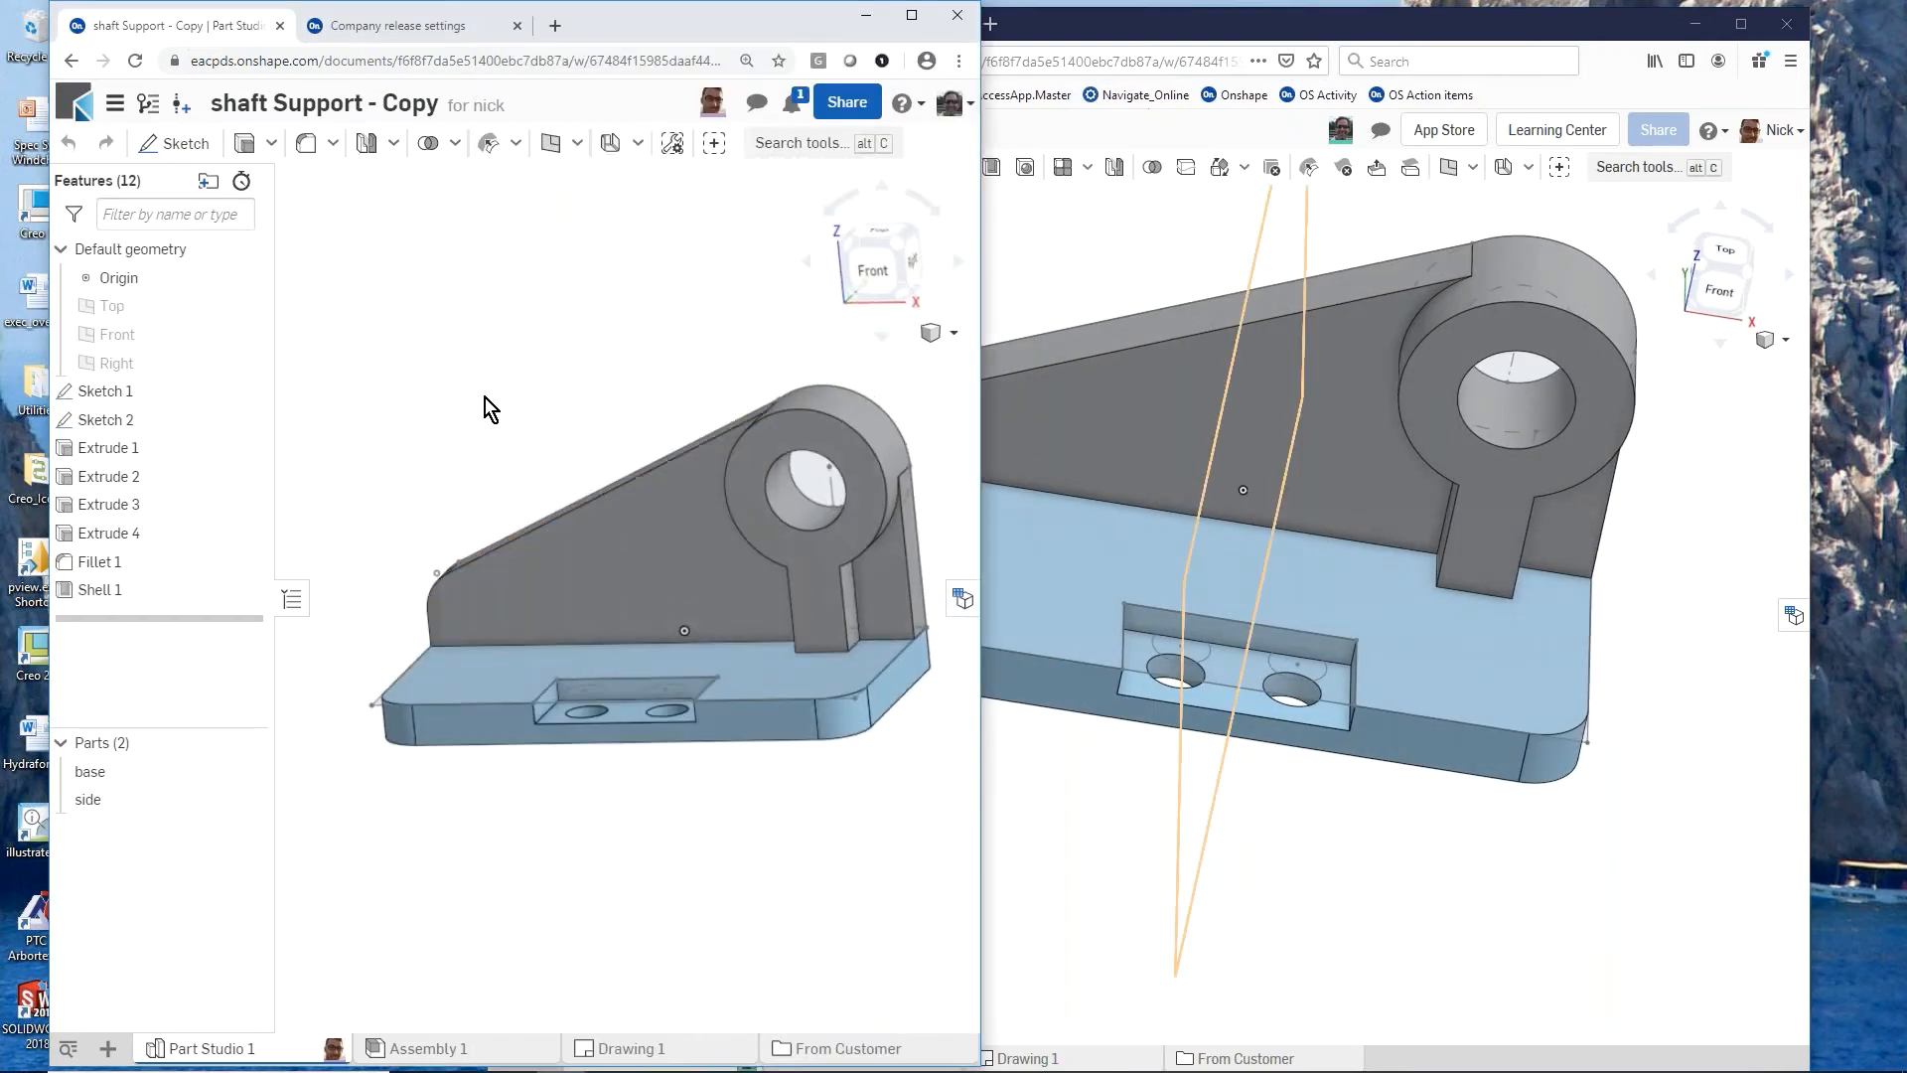
{"action": "left_click", "coordinate": [149, 105]}
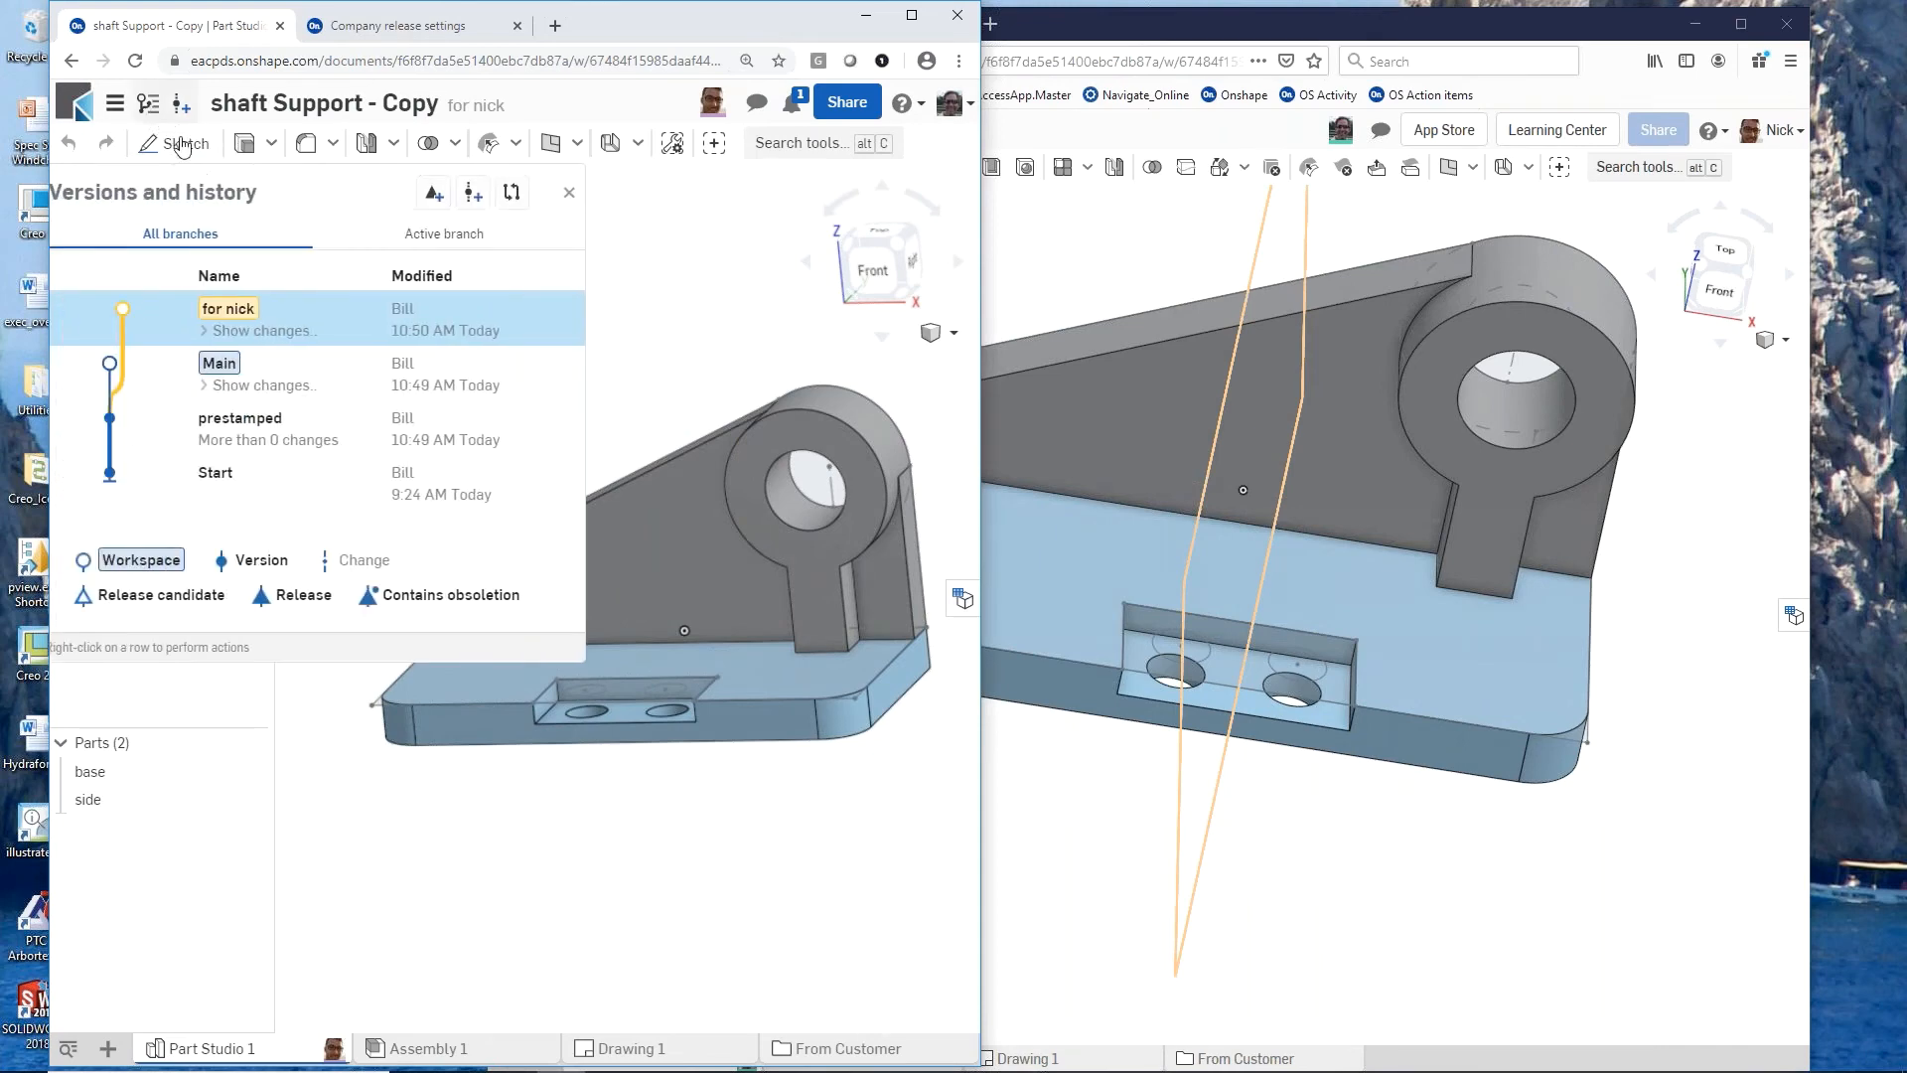
{"action": "left_click", "coordinate": [231, 365]}
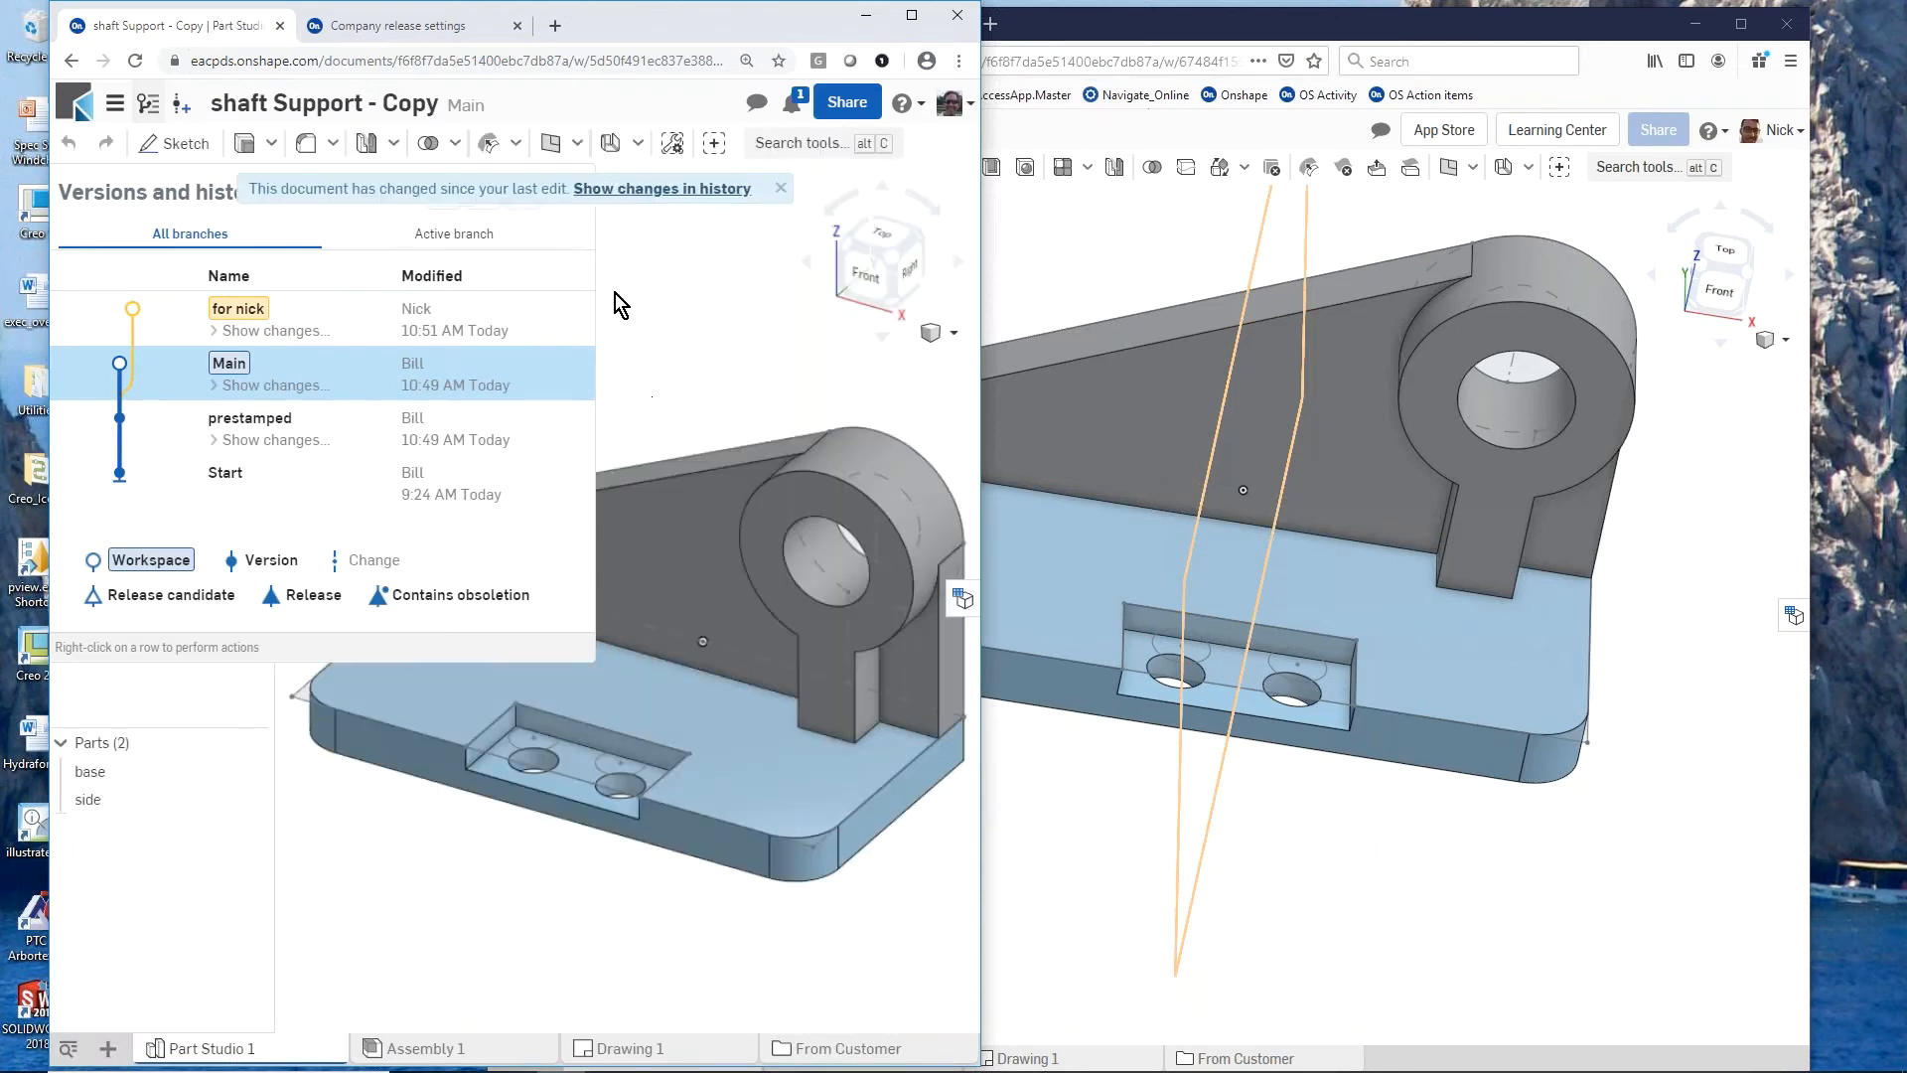
{"action": "left_click", "coordinate": [675, 255]}
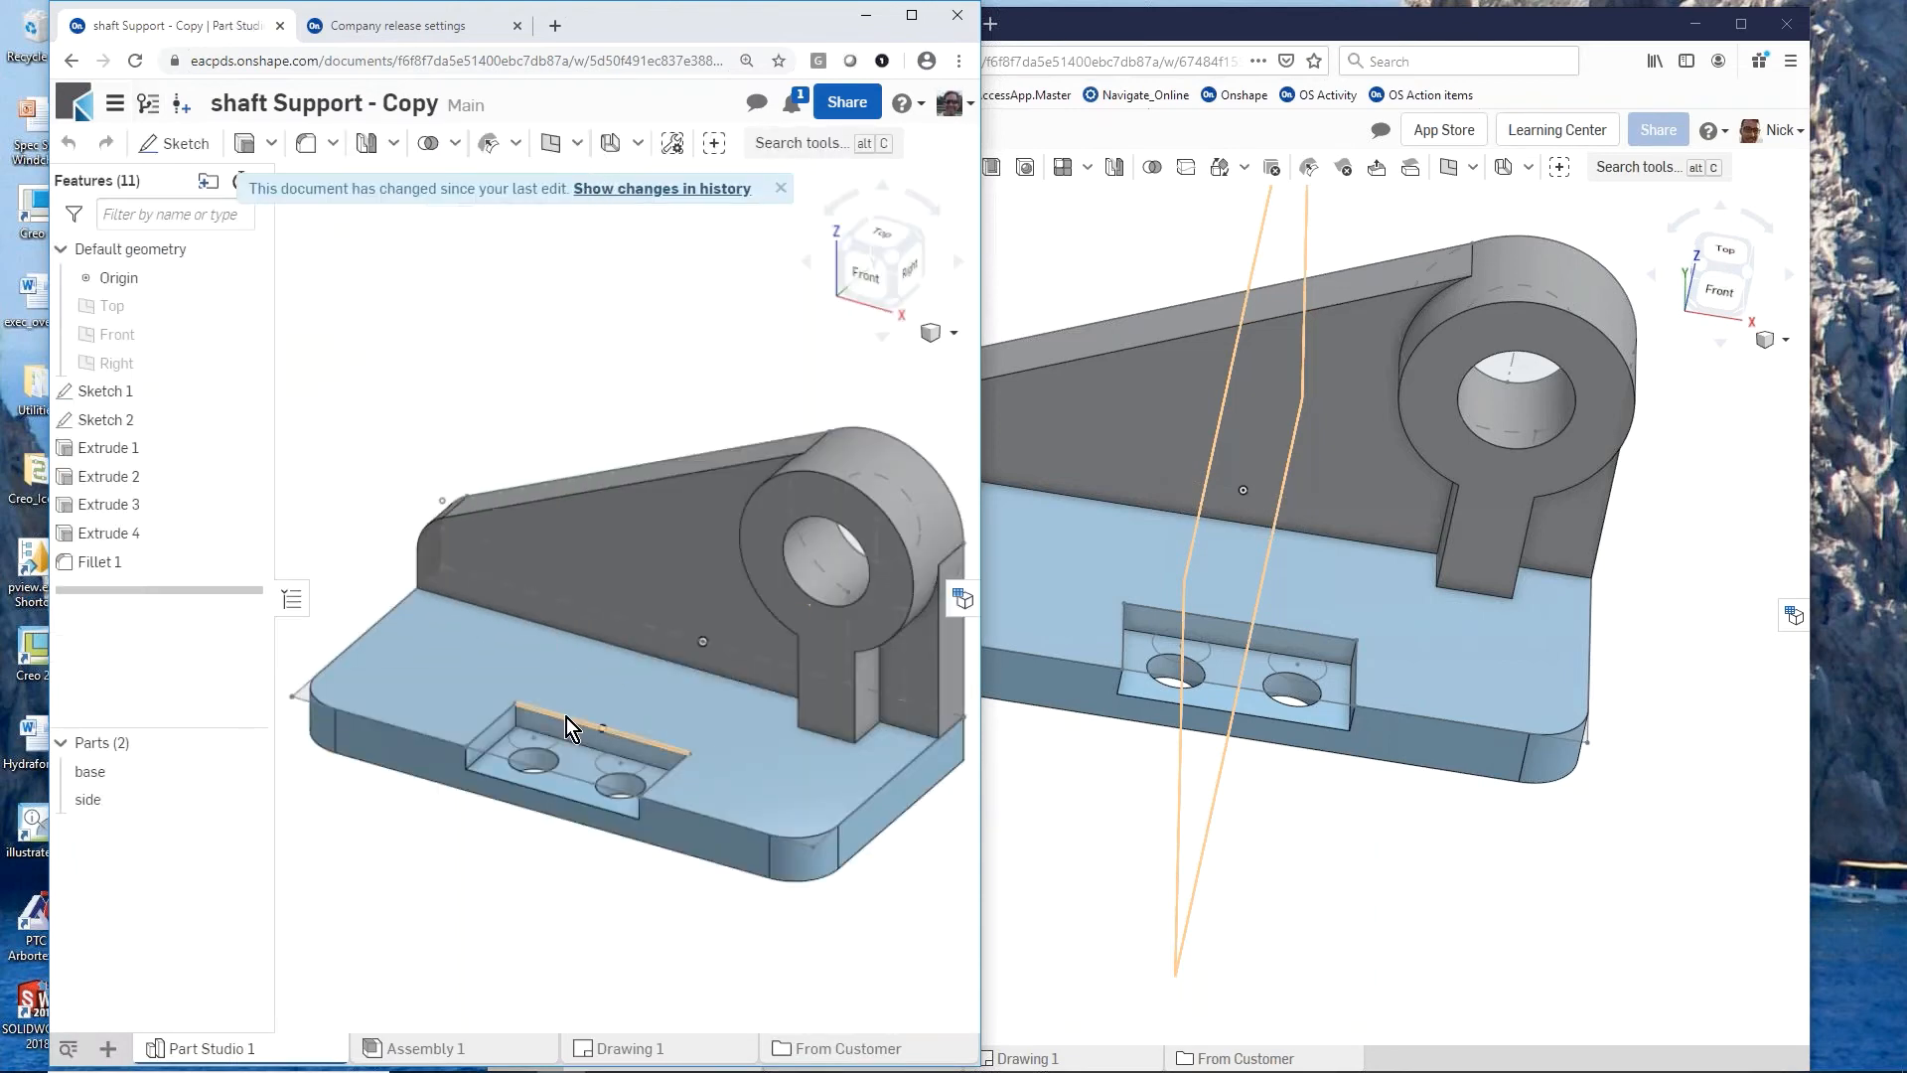
Step: Extrude the bore's circular region of Sketch 2 symmetrically with a depth of 7 in as a new part
{"action": "right_click_drag", "start_coordinate": [566, 717], "coordinate": [600, 697]}
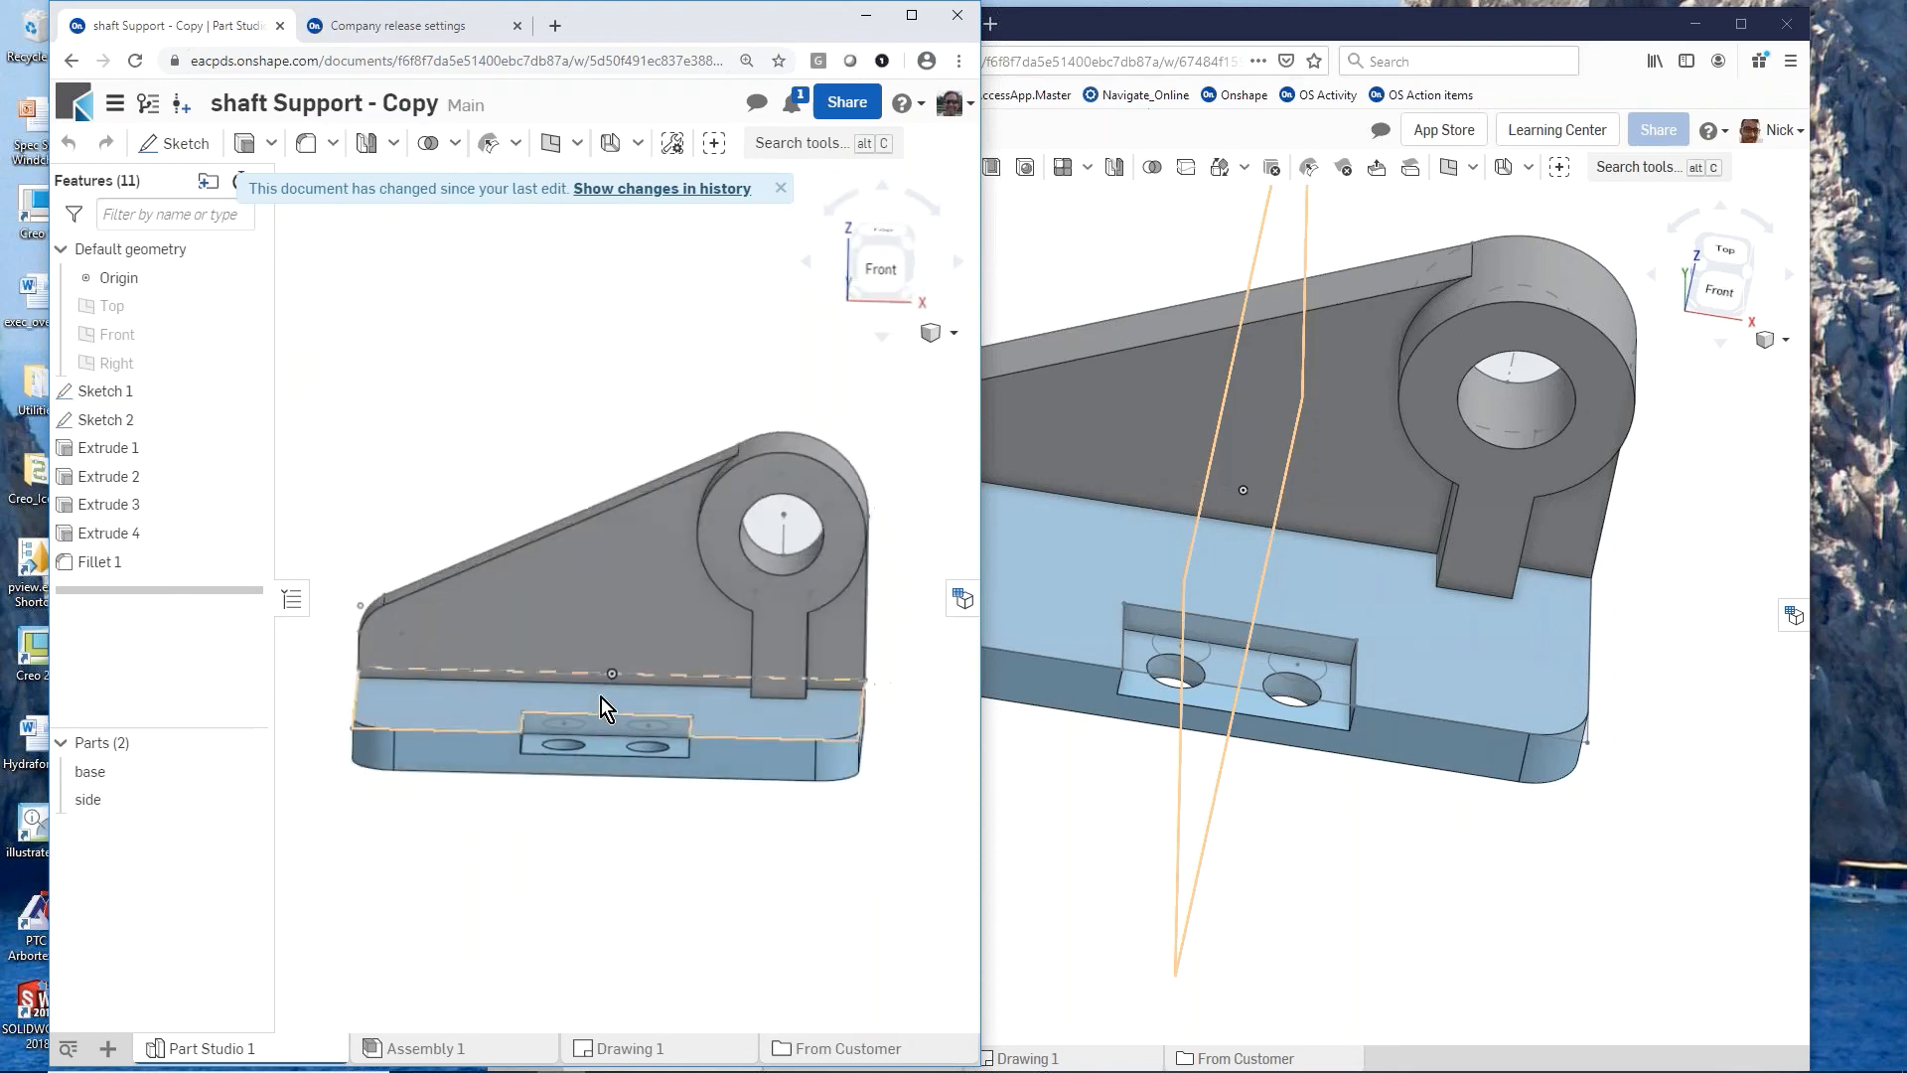
{"action": "left_click", "coordinate": [770, 529]}
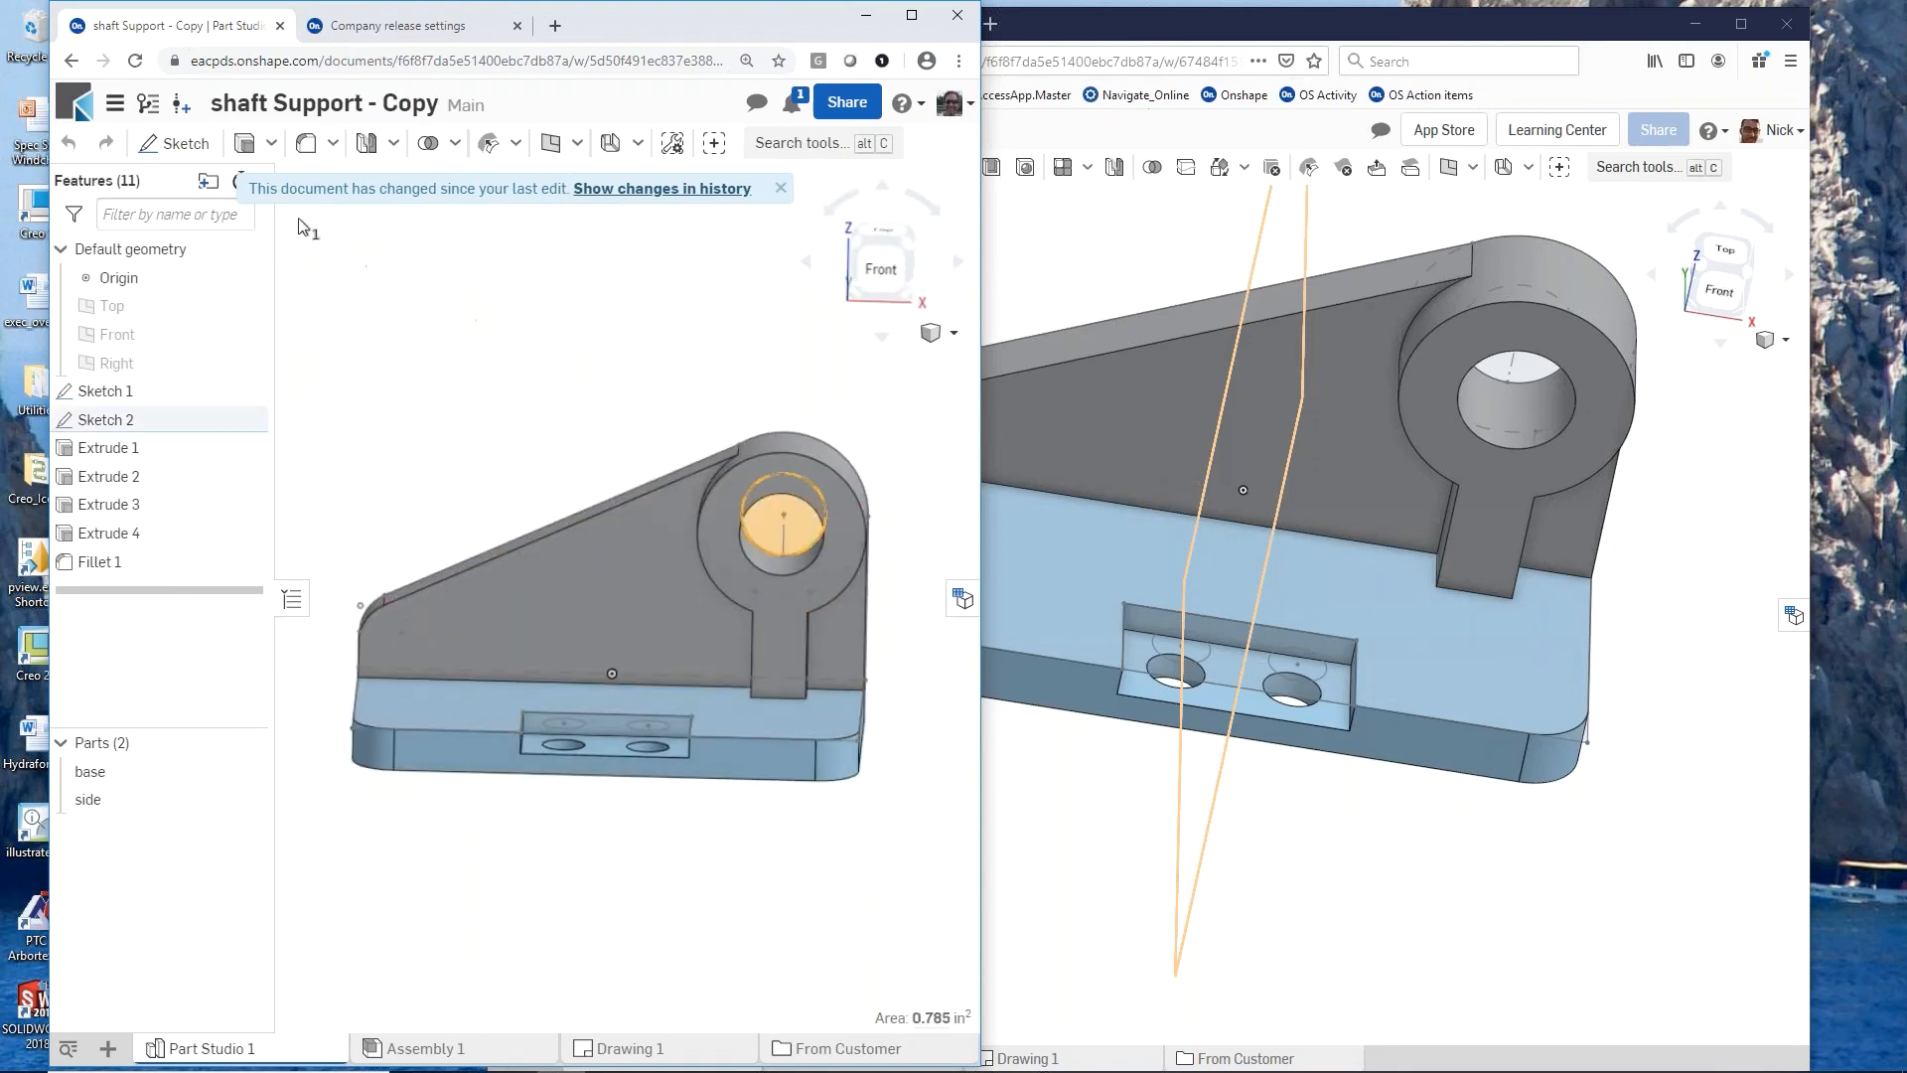
{"action": "left_click", "coordinate": [244, 149]}
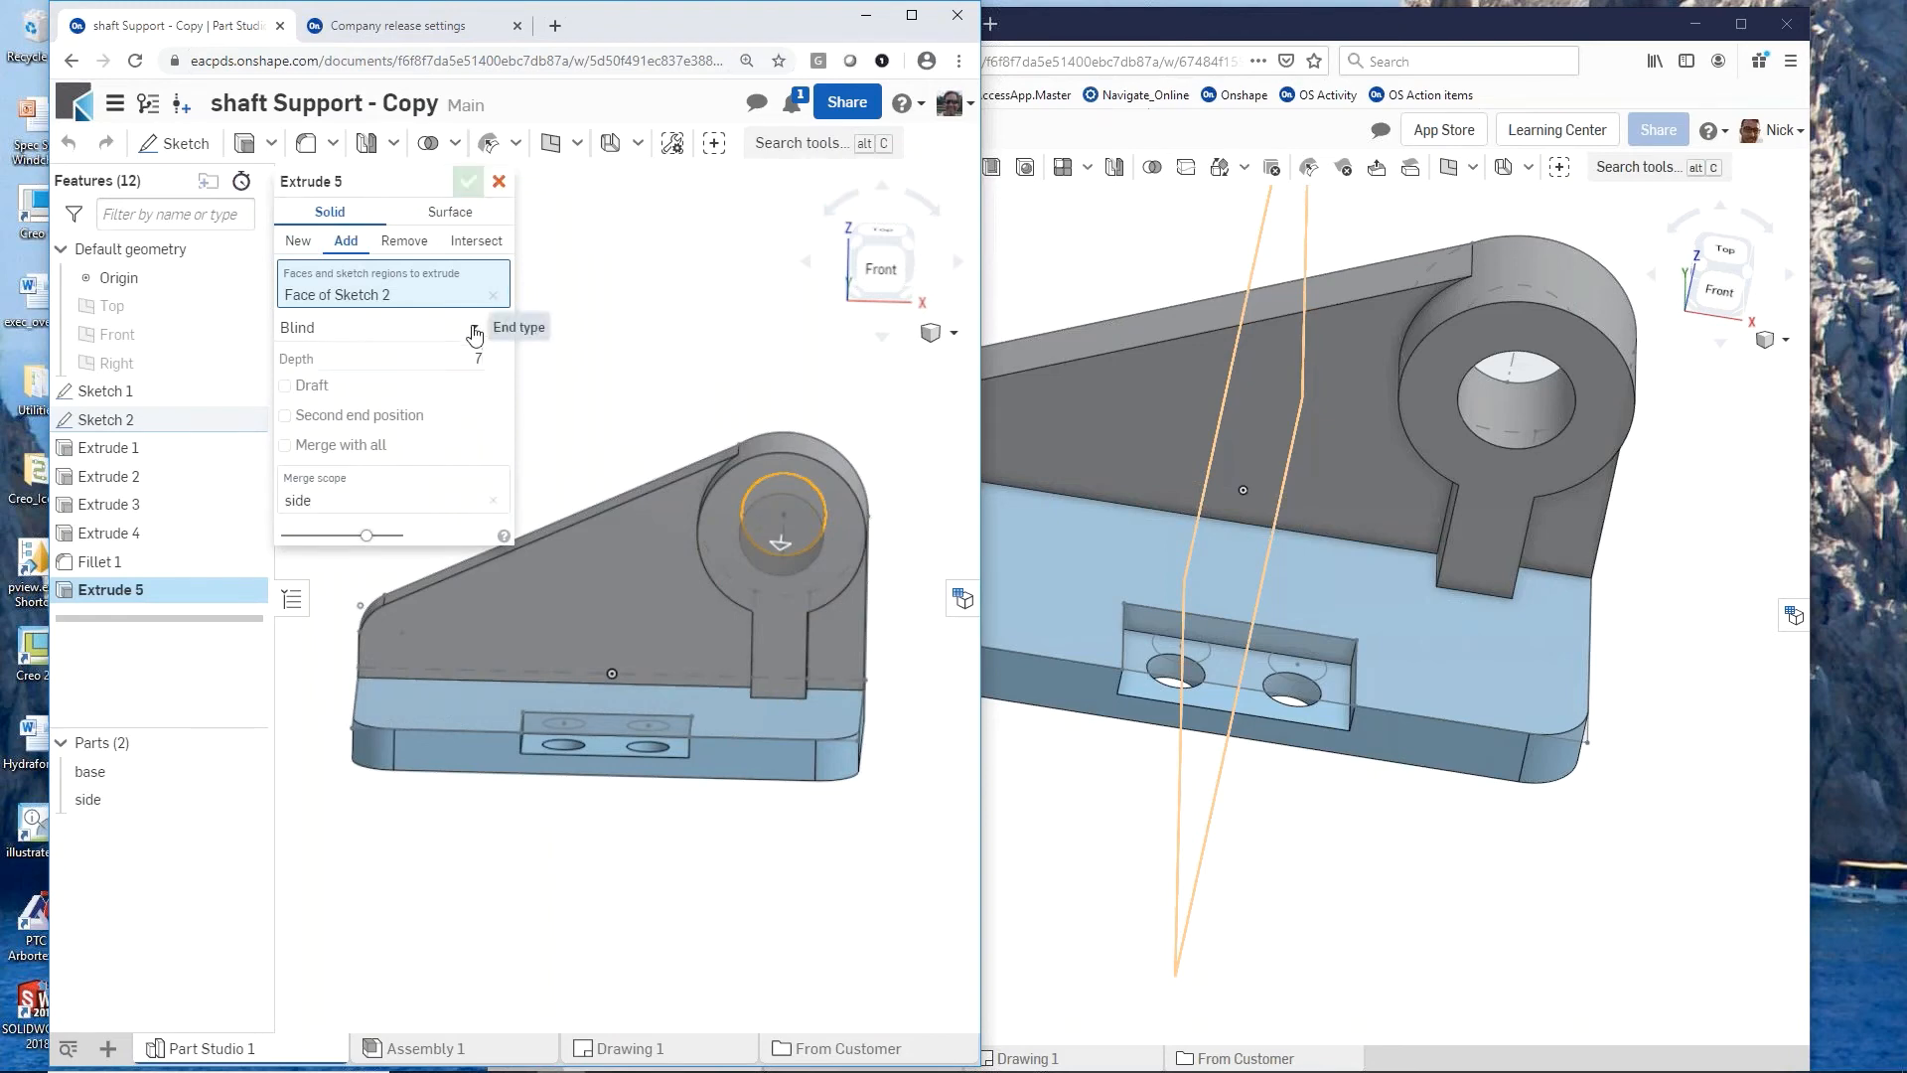
{"action": "left_click", "coordinate": [474, 327]}
{"action": "left_click", "coordinate": [321, 391]}
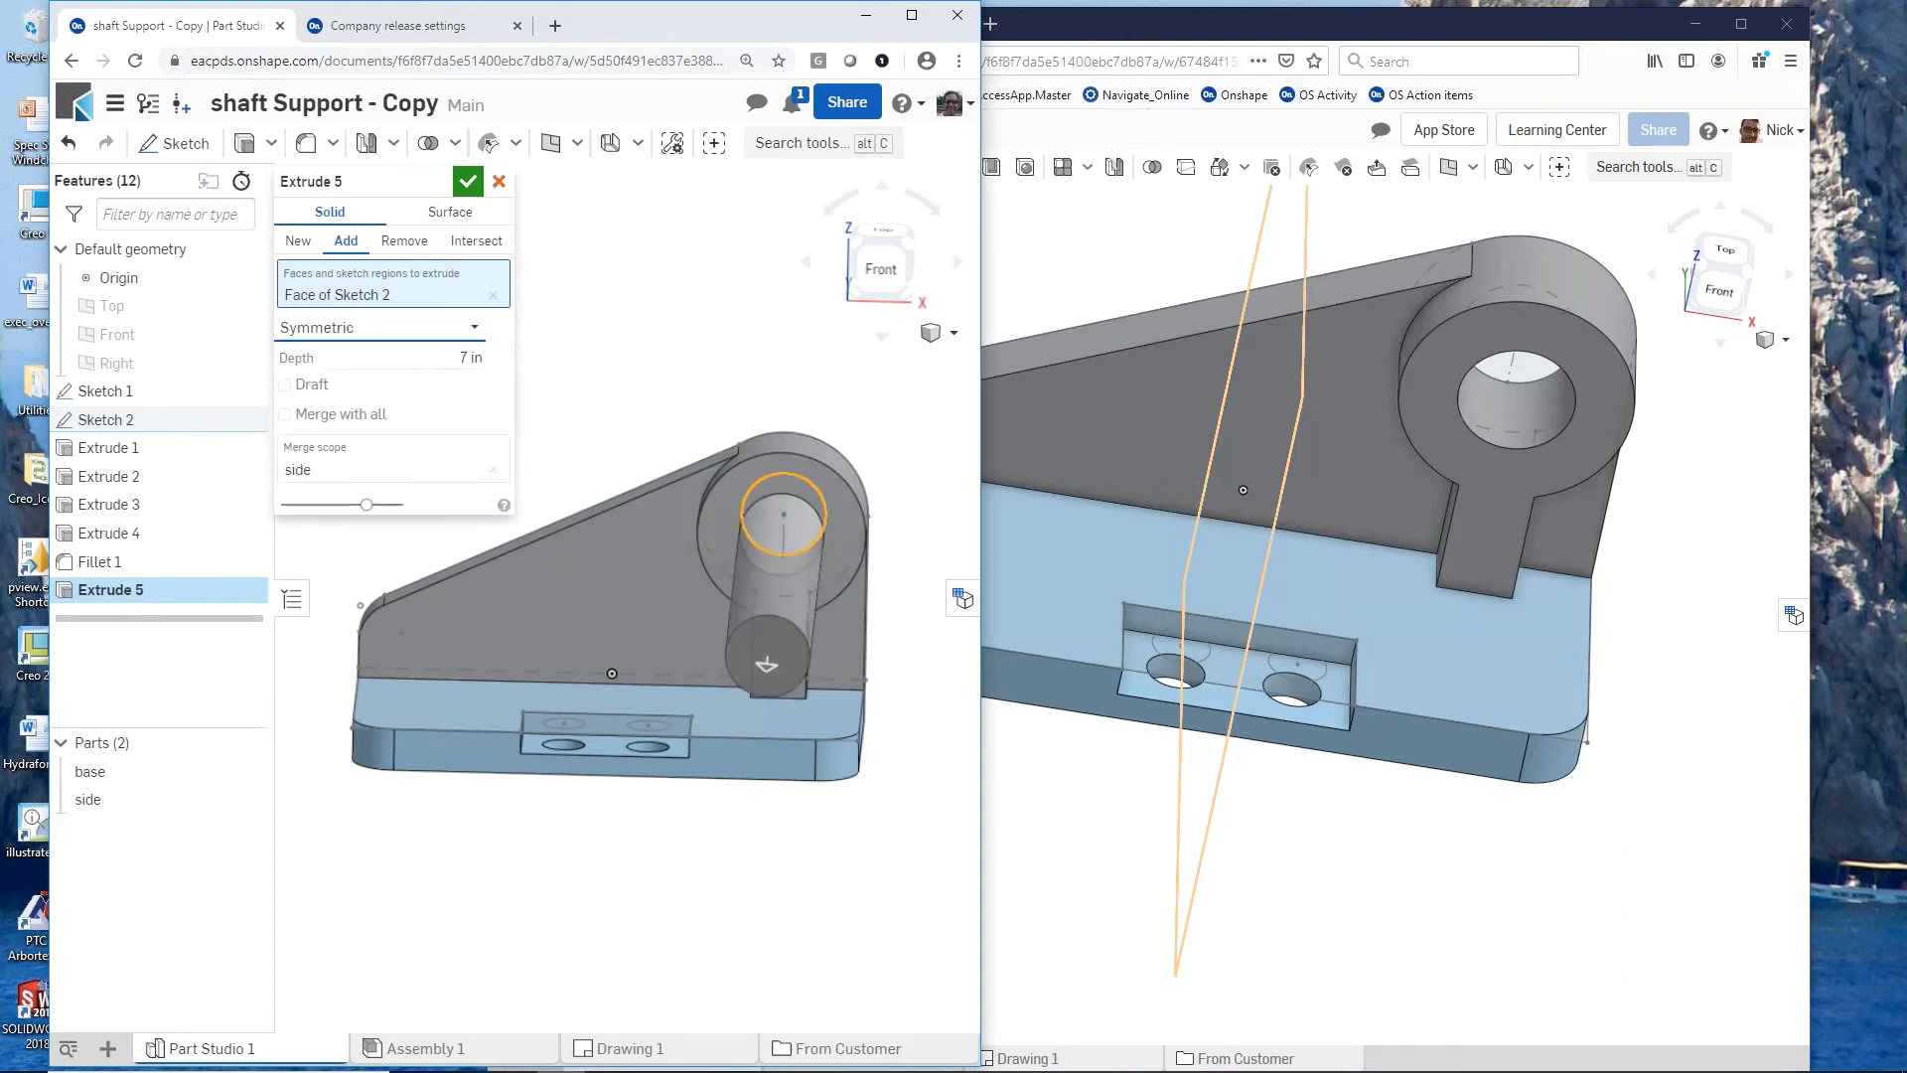
{"action": "right_click_drag", "start_coordinate": [563, 509], "coordinate": [503, 511]}
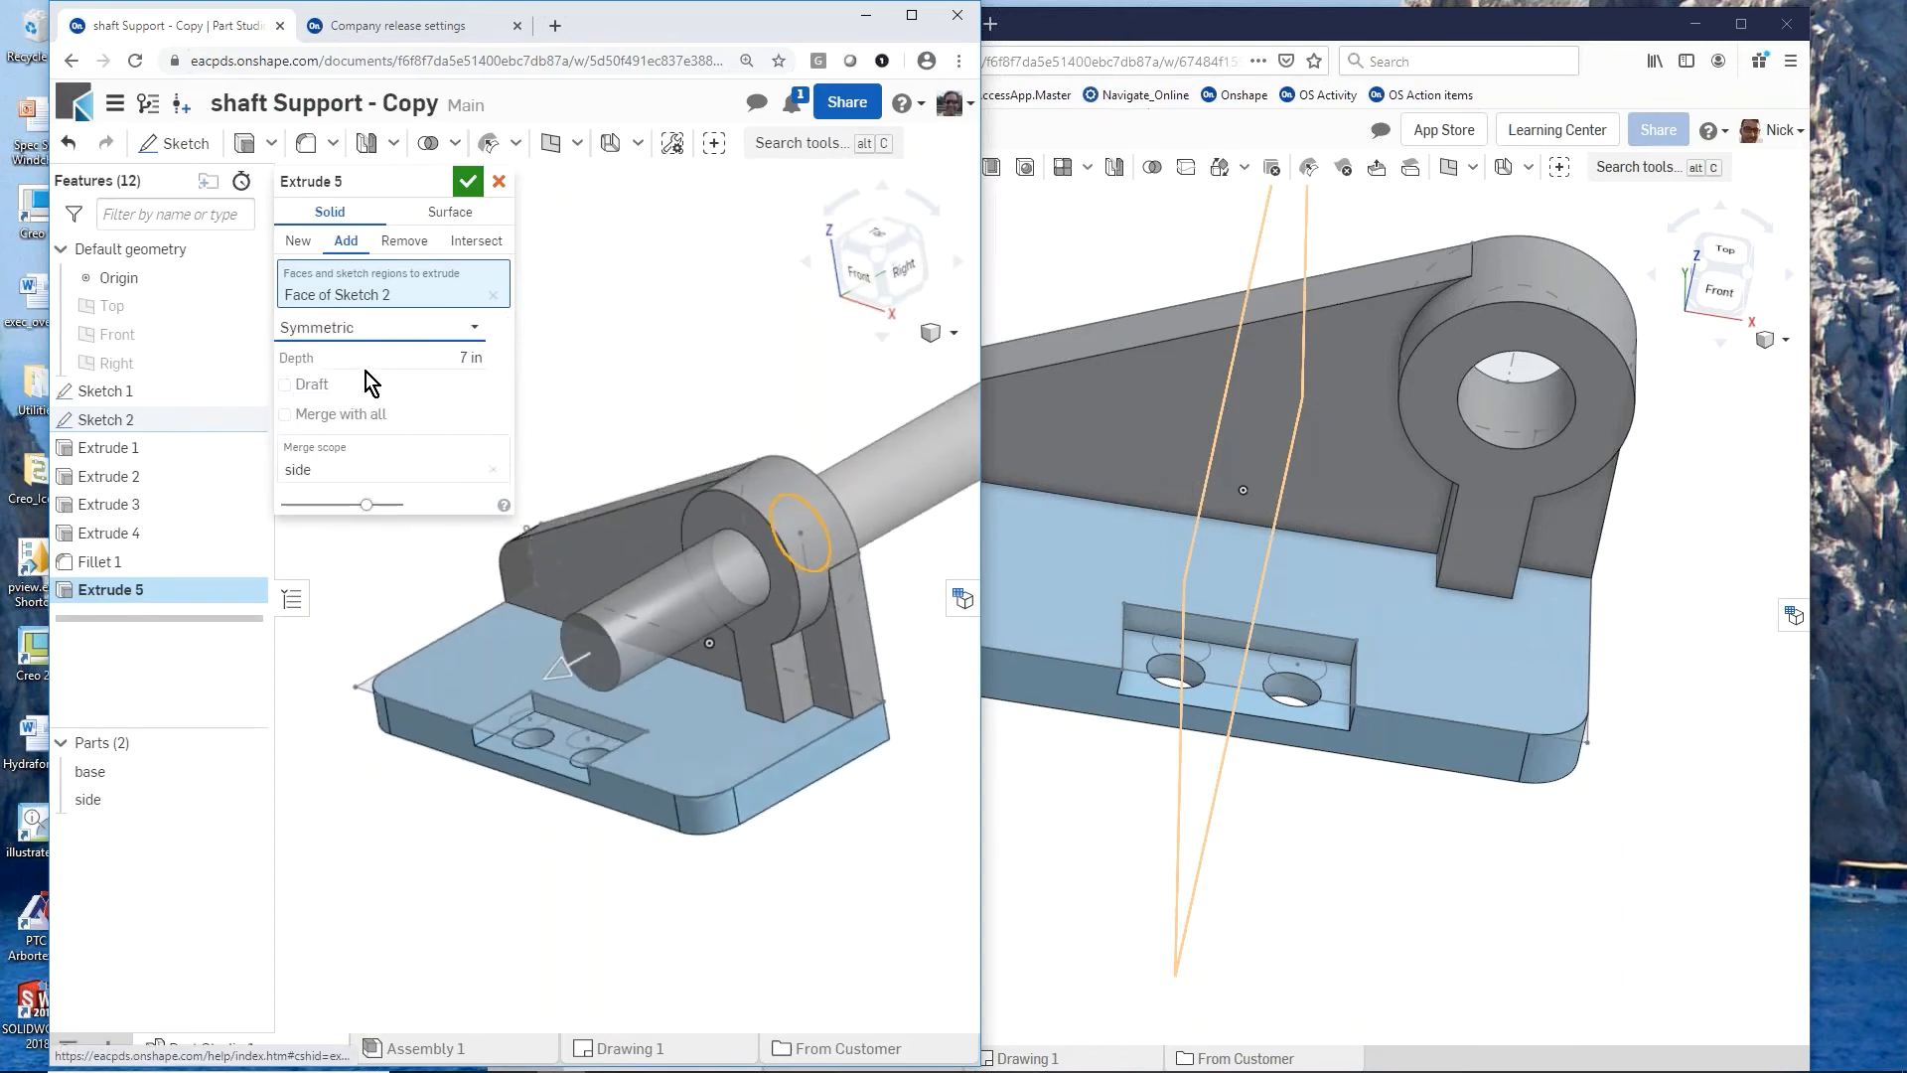
{"action": "left_click", "coordinate": [312, 252]}
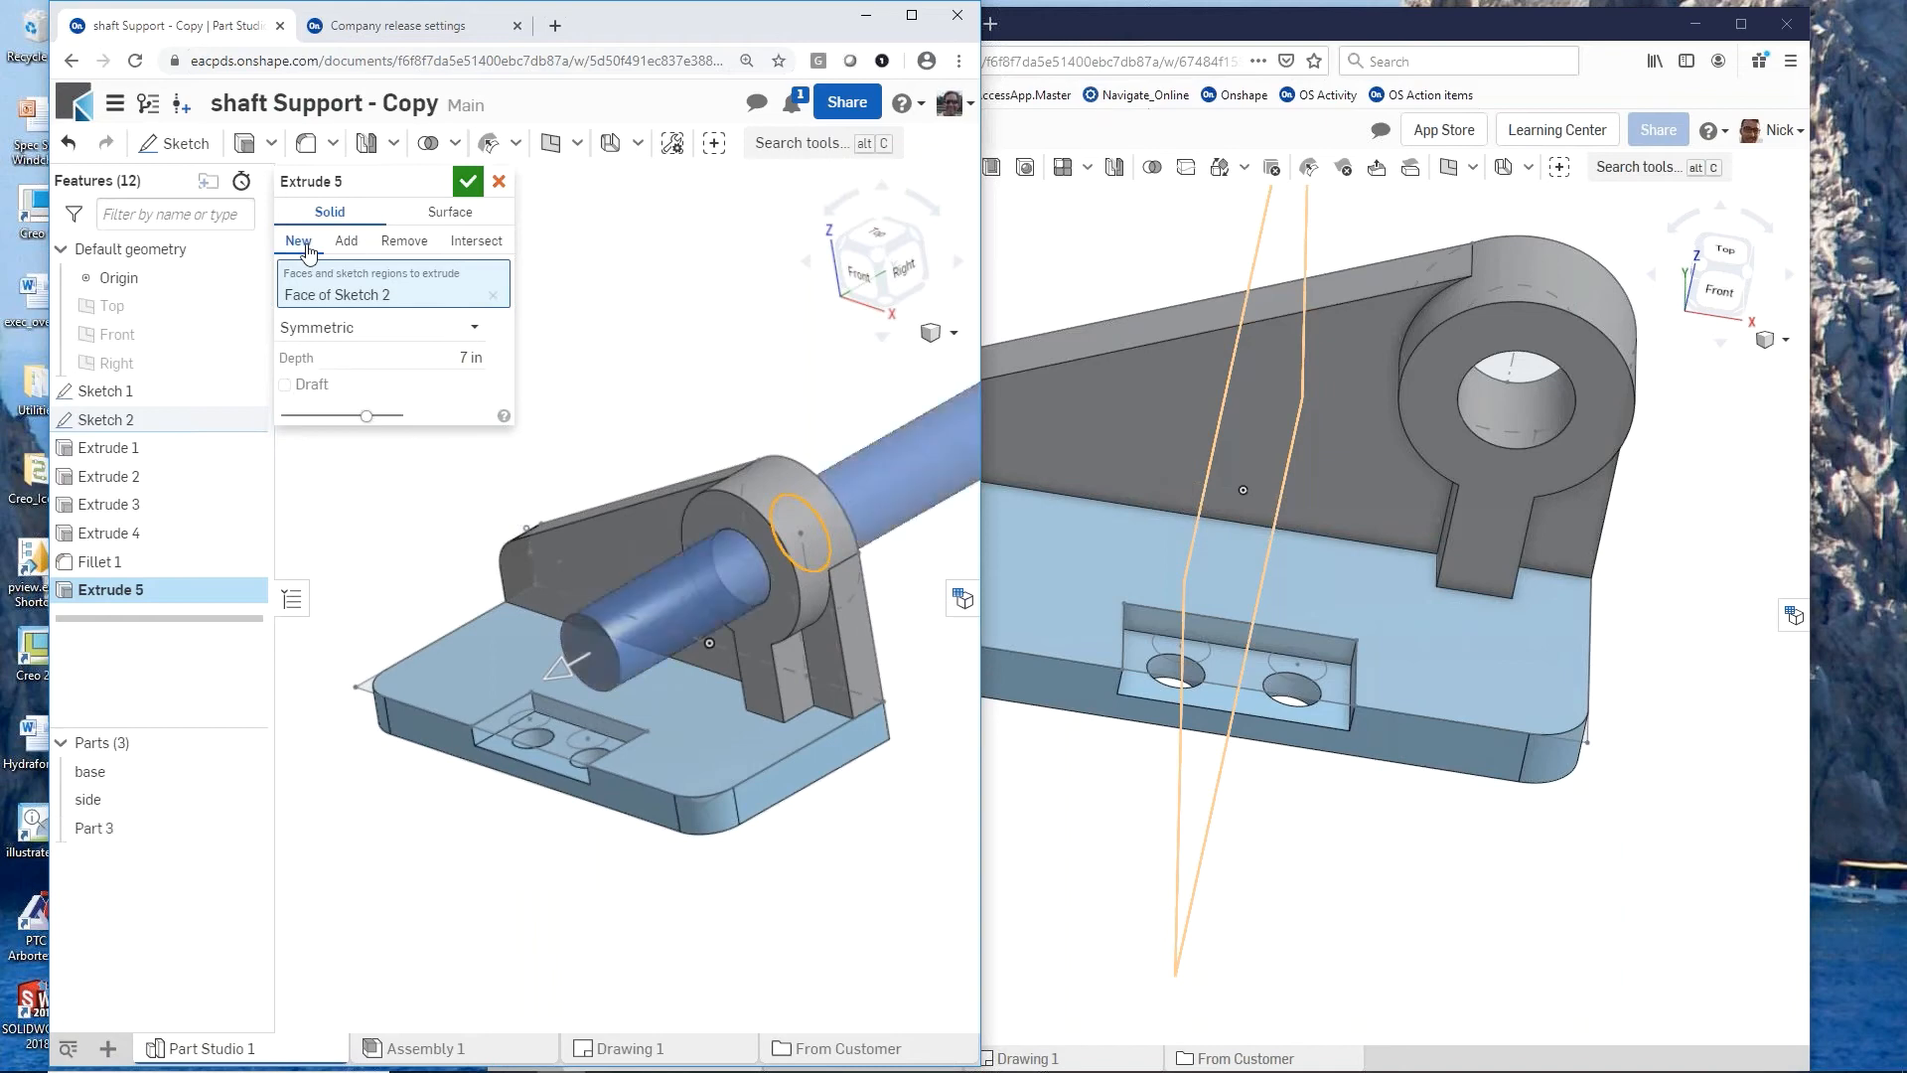
{"action": "left_click", "coordinate": [467, 181]}
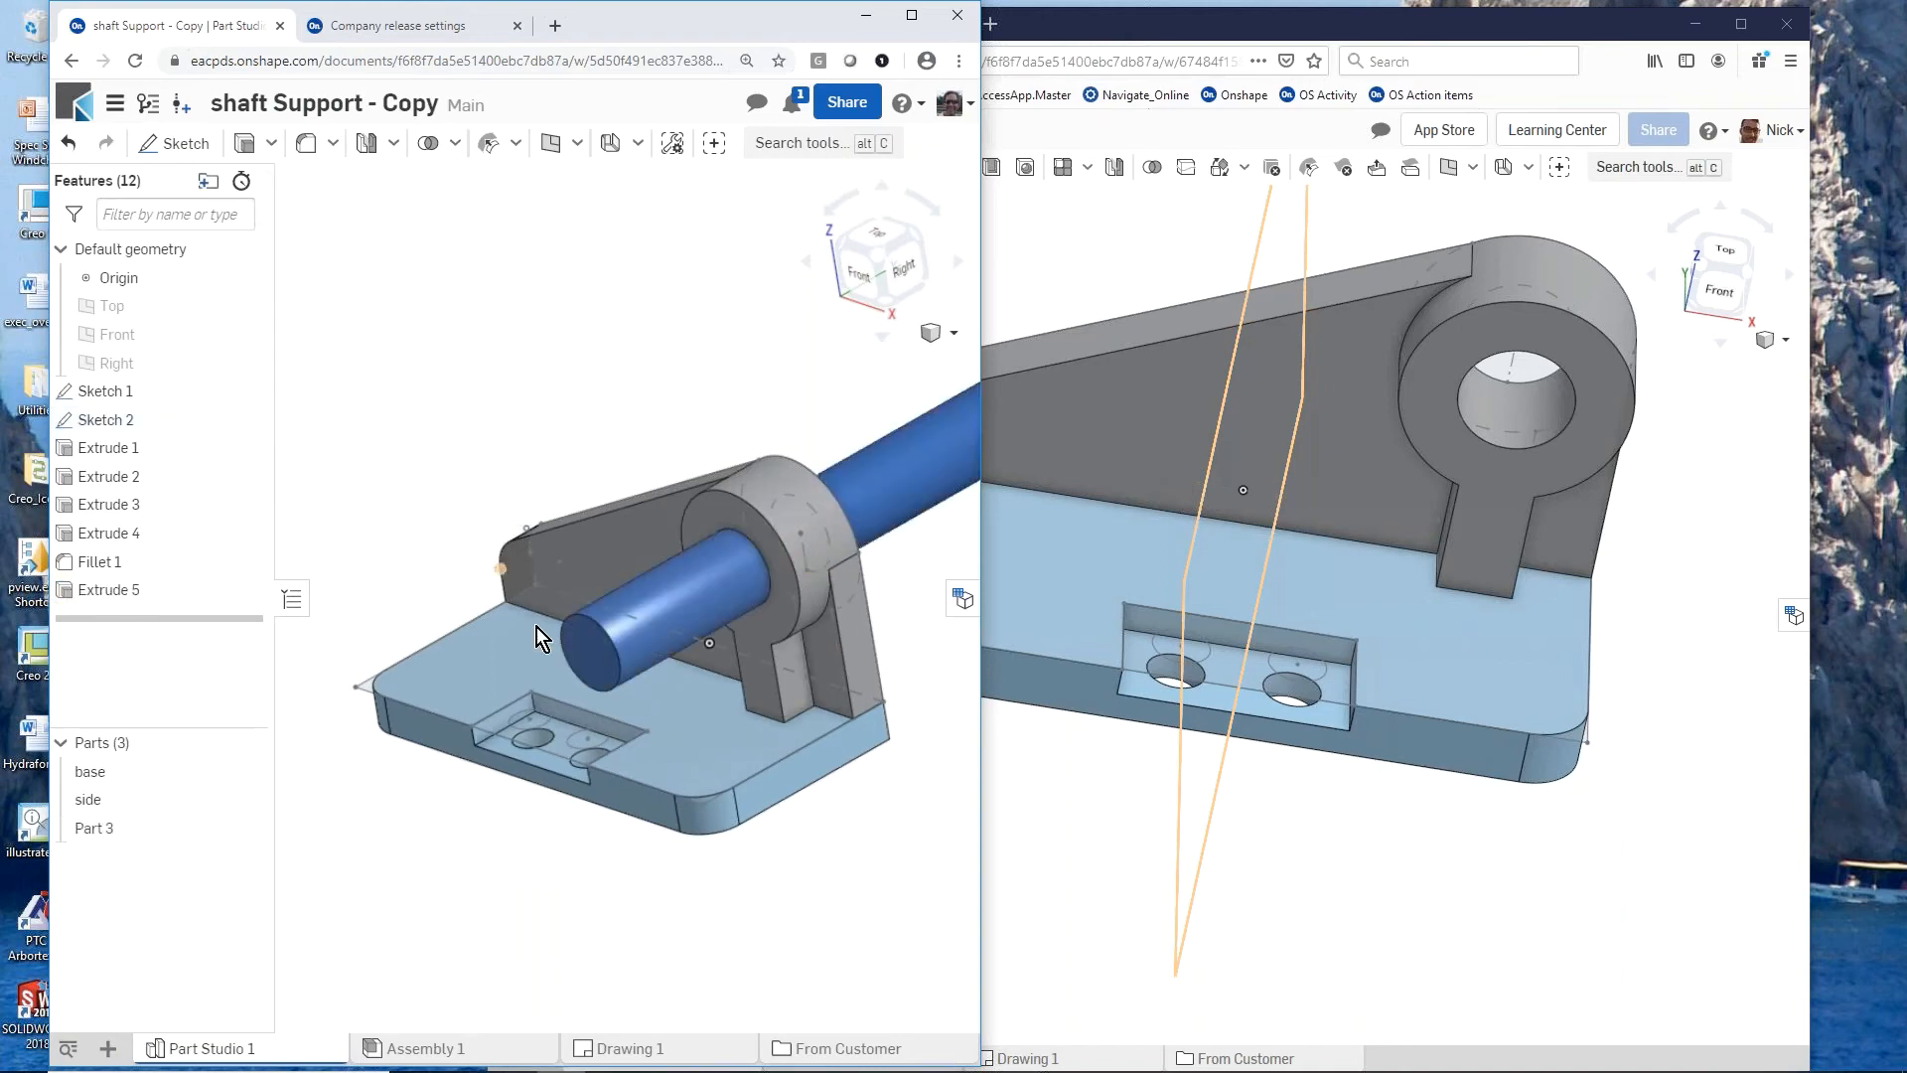
{"action": "scroll", "coordinate": [547, 656], "scroll_direction": "down", "scroll_amount": 3}
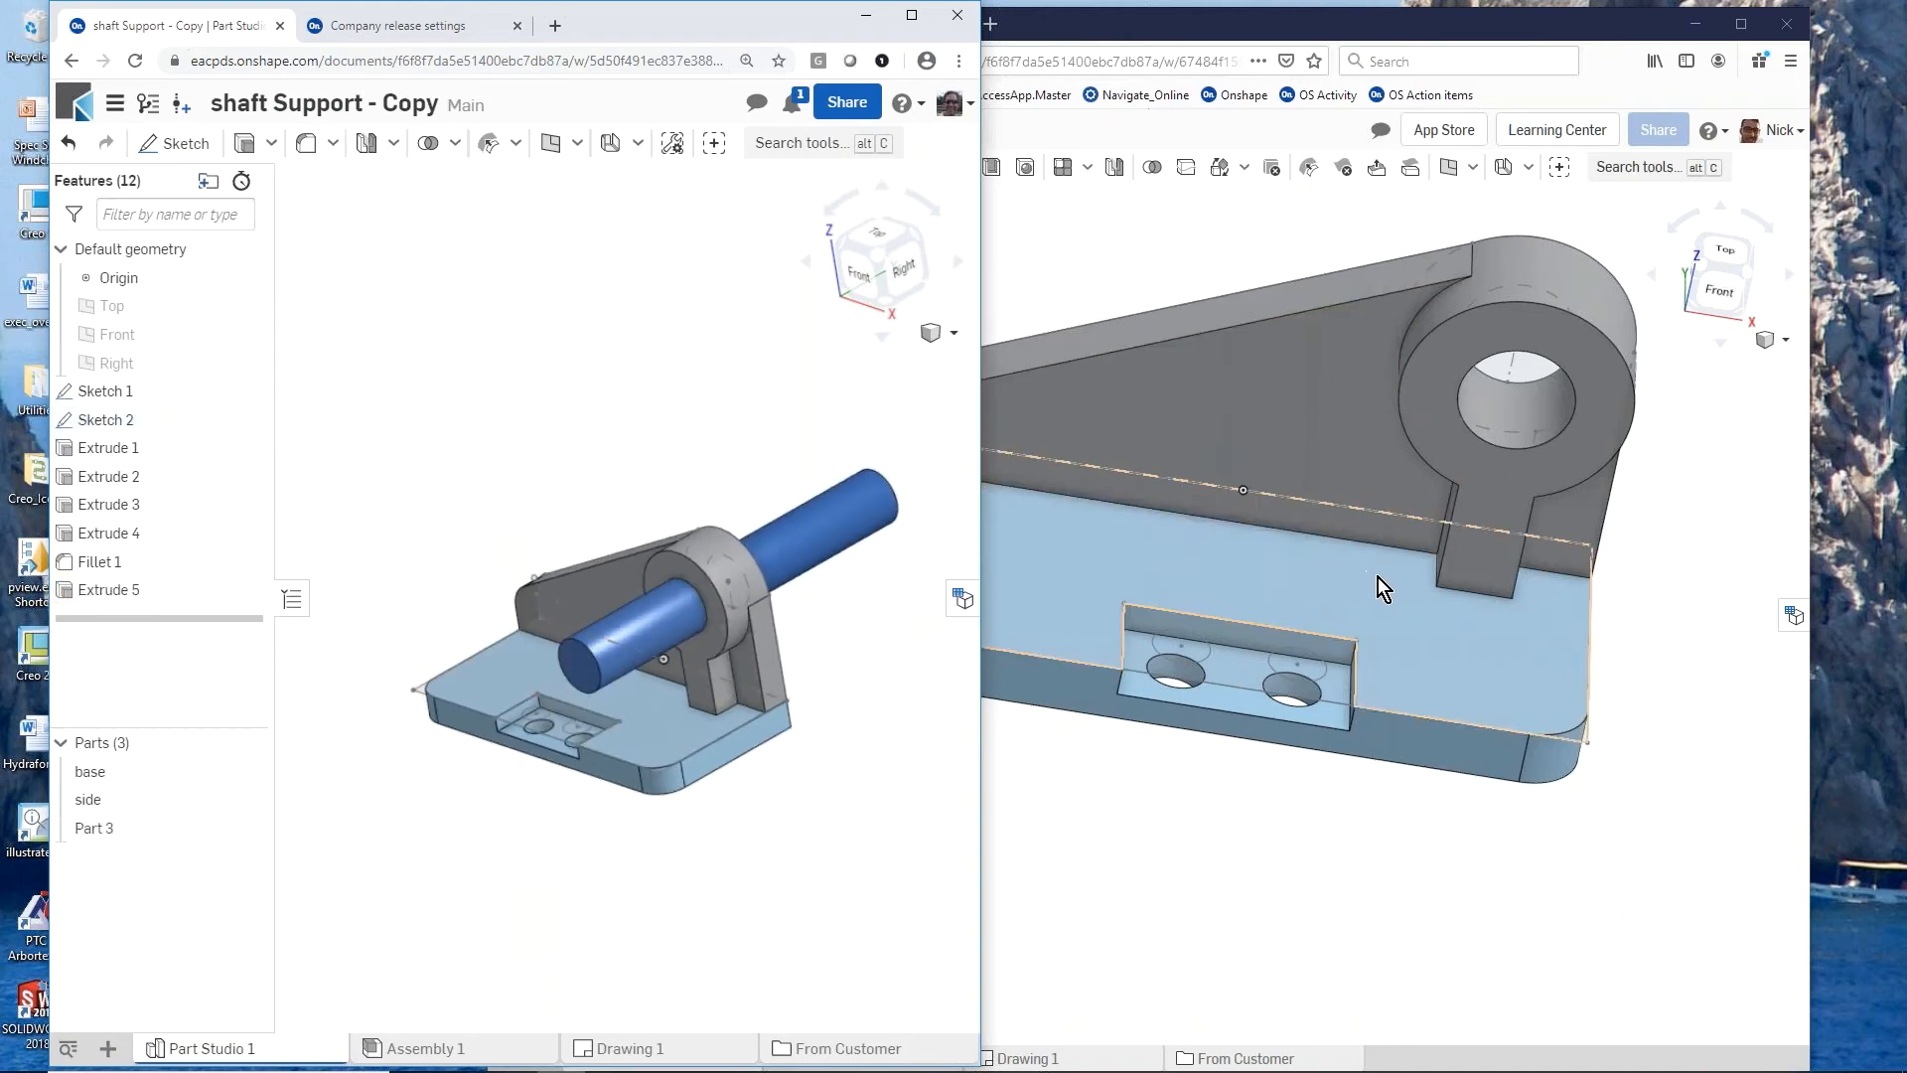
Step: Rename the new cylindrical part as shaft in the owner's Main workspace and open Assembly 1
{"action": "right_click_drag", "start_coordinate": [1379, 576], "coordinate": [1242, 556]}
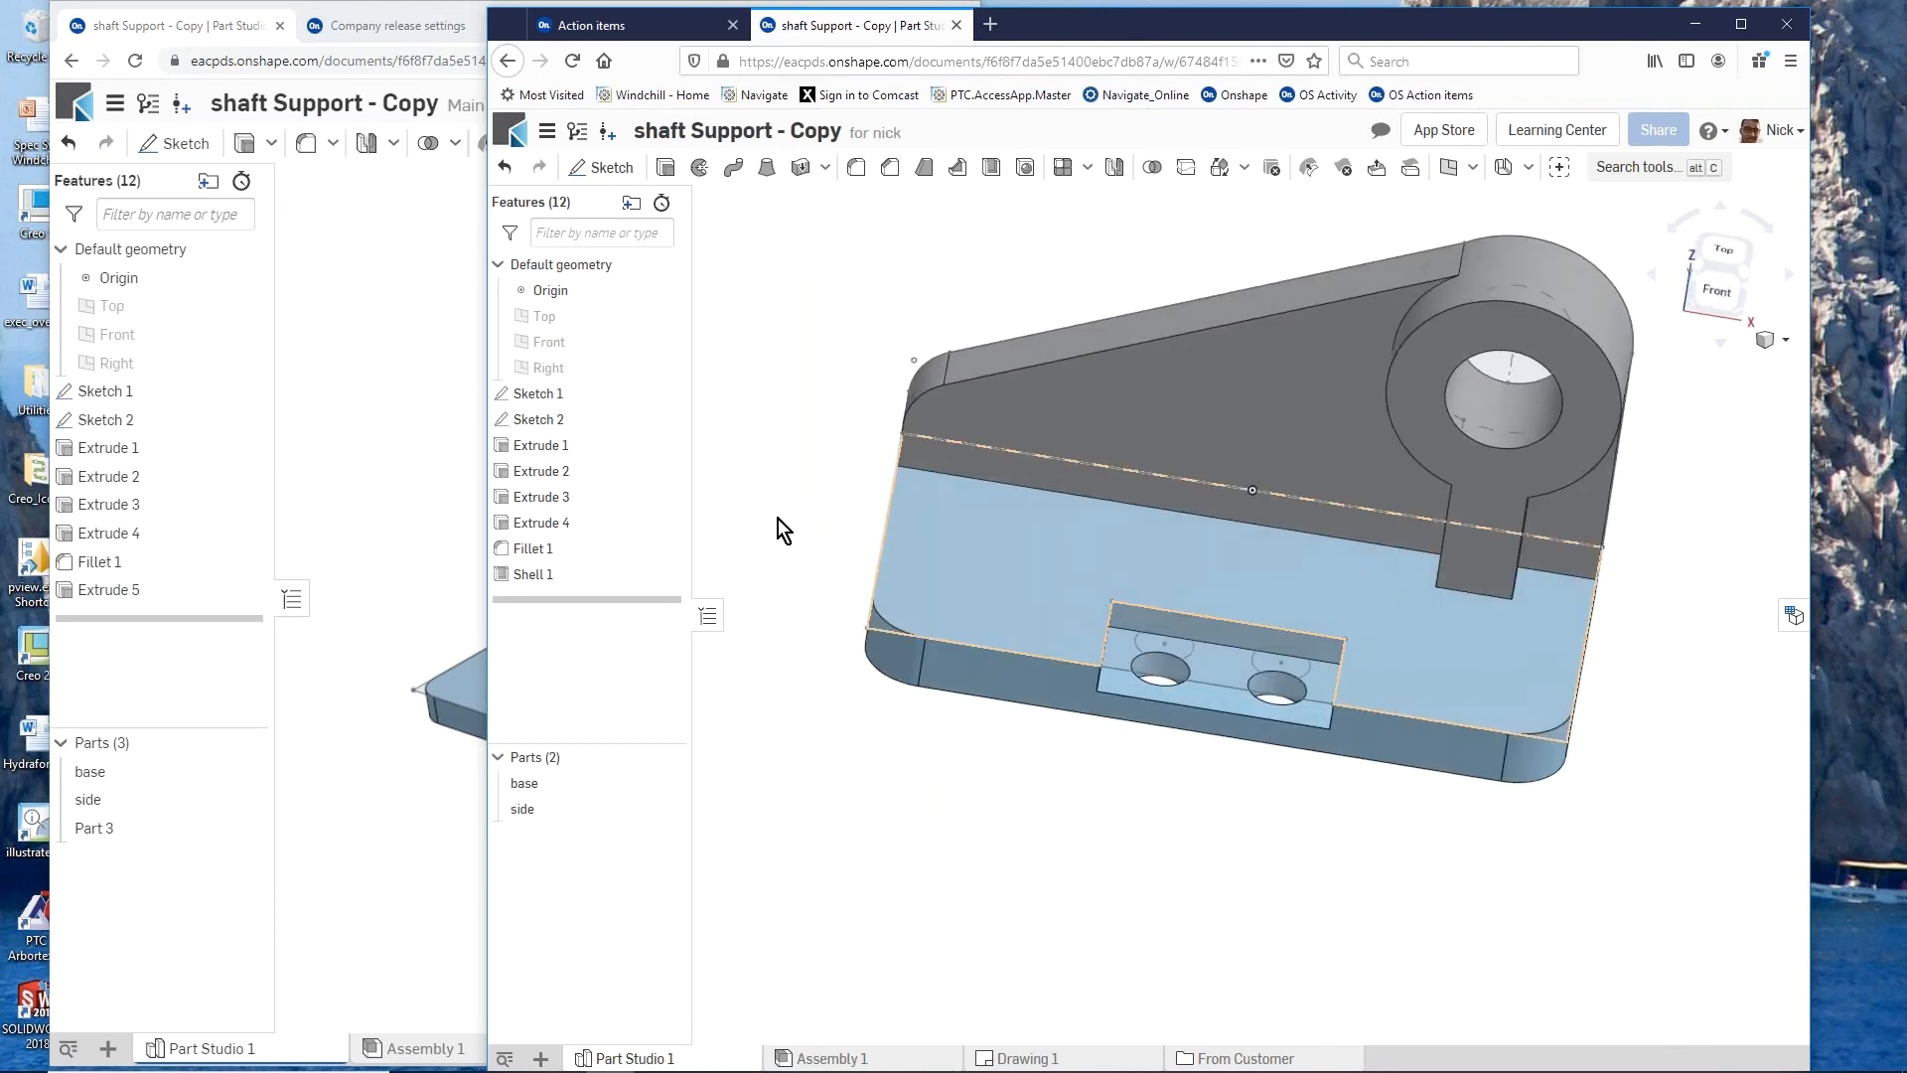
{"action": "left_click", "coordinate": [419, 461]}
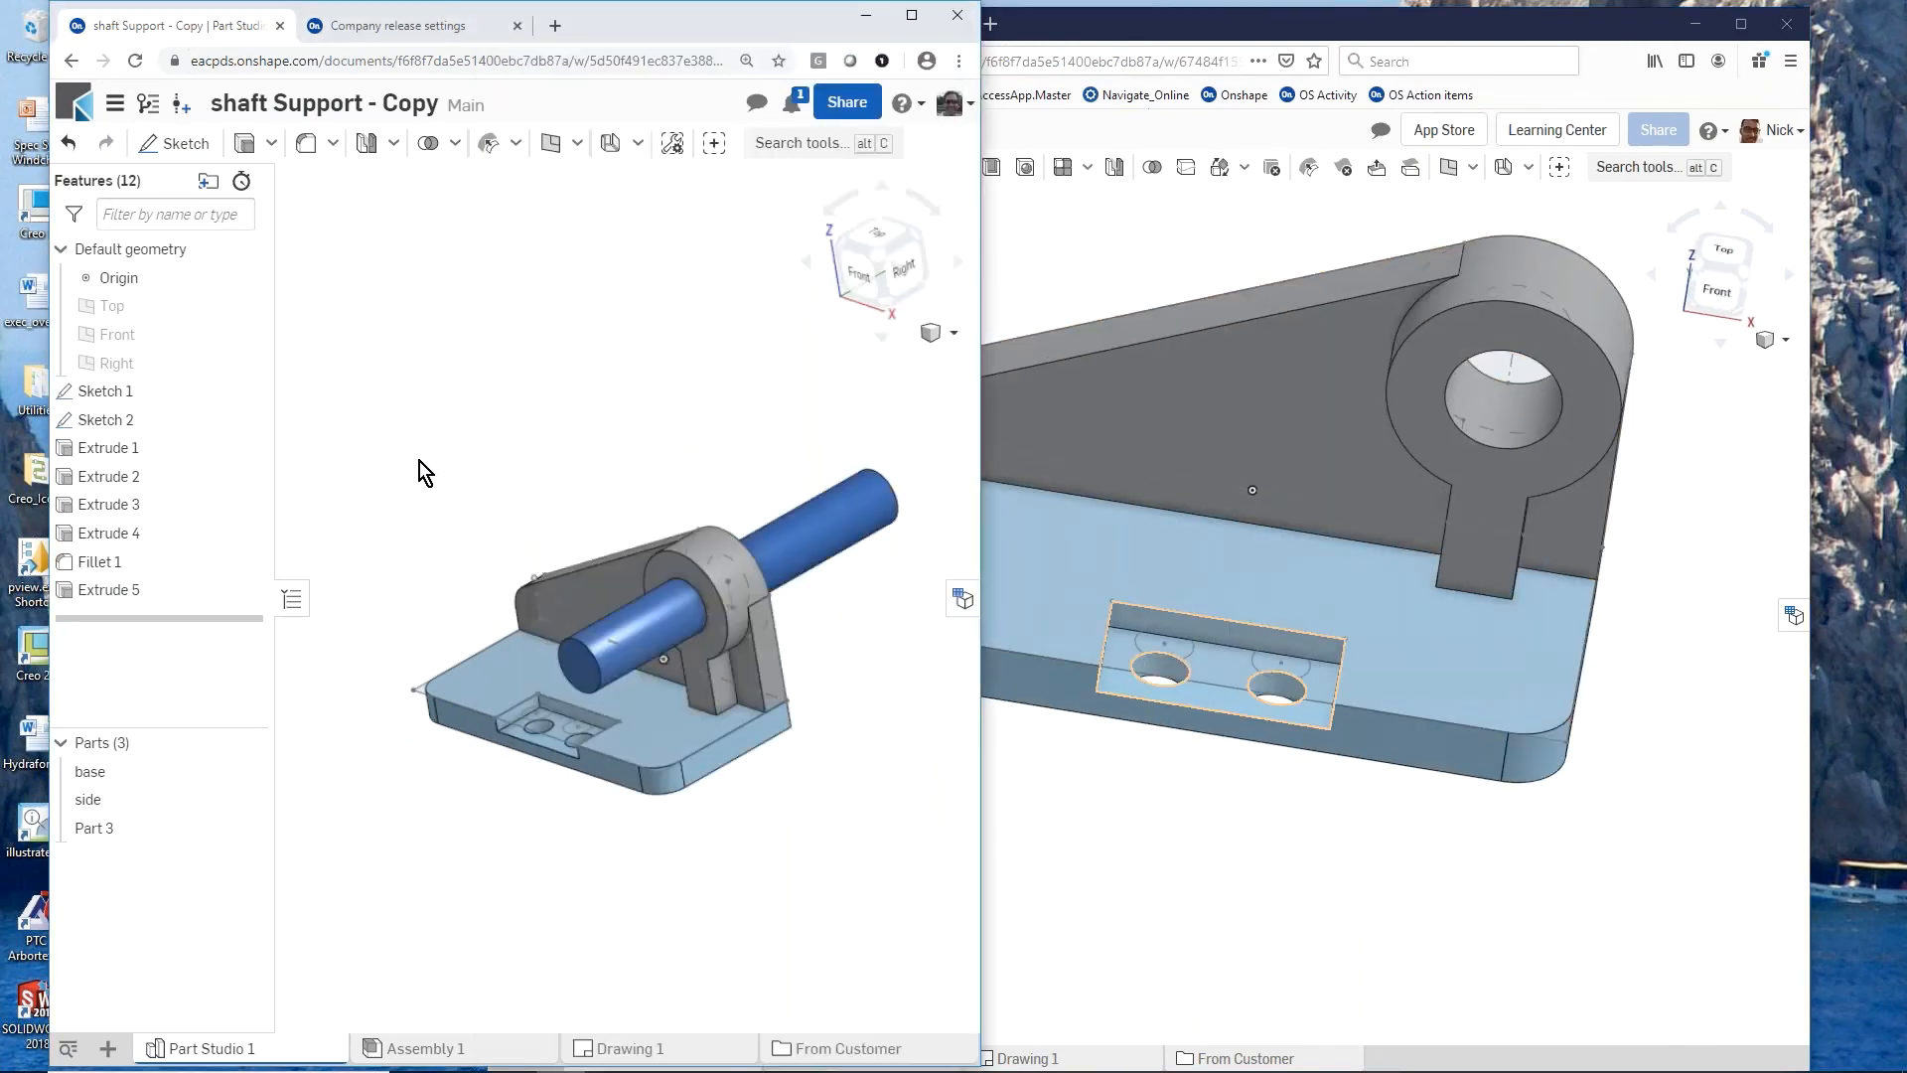
{"action": "right_click", "coordinate": [127, 830]}
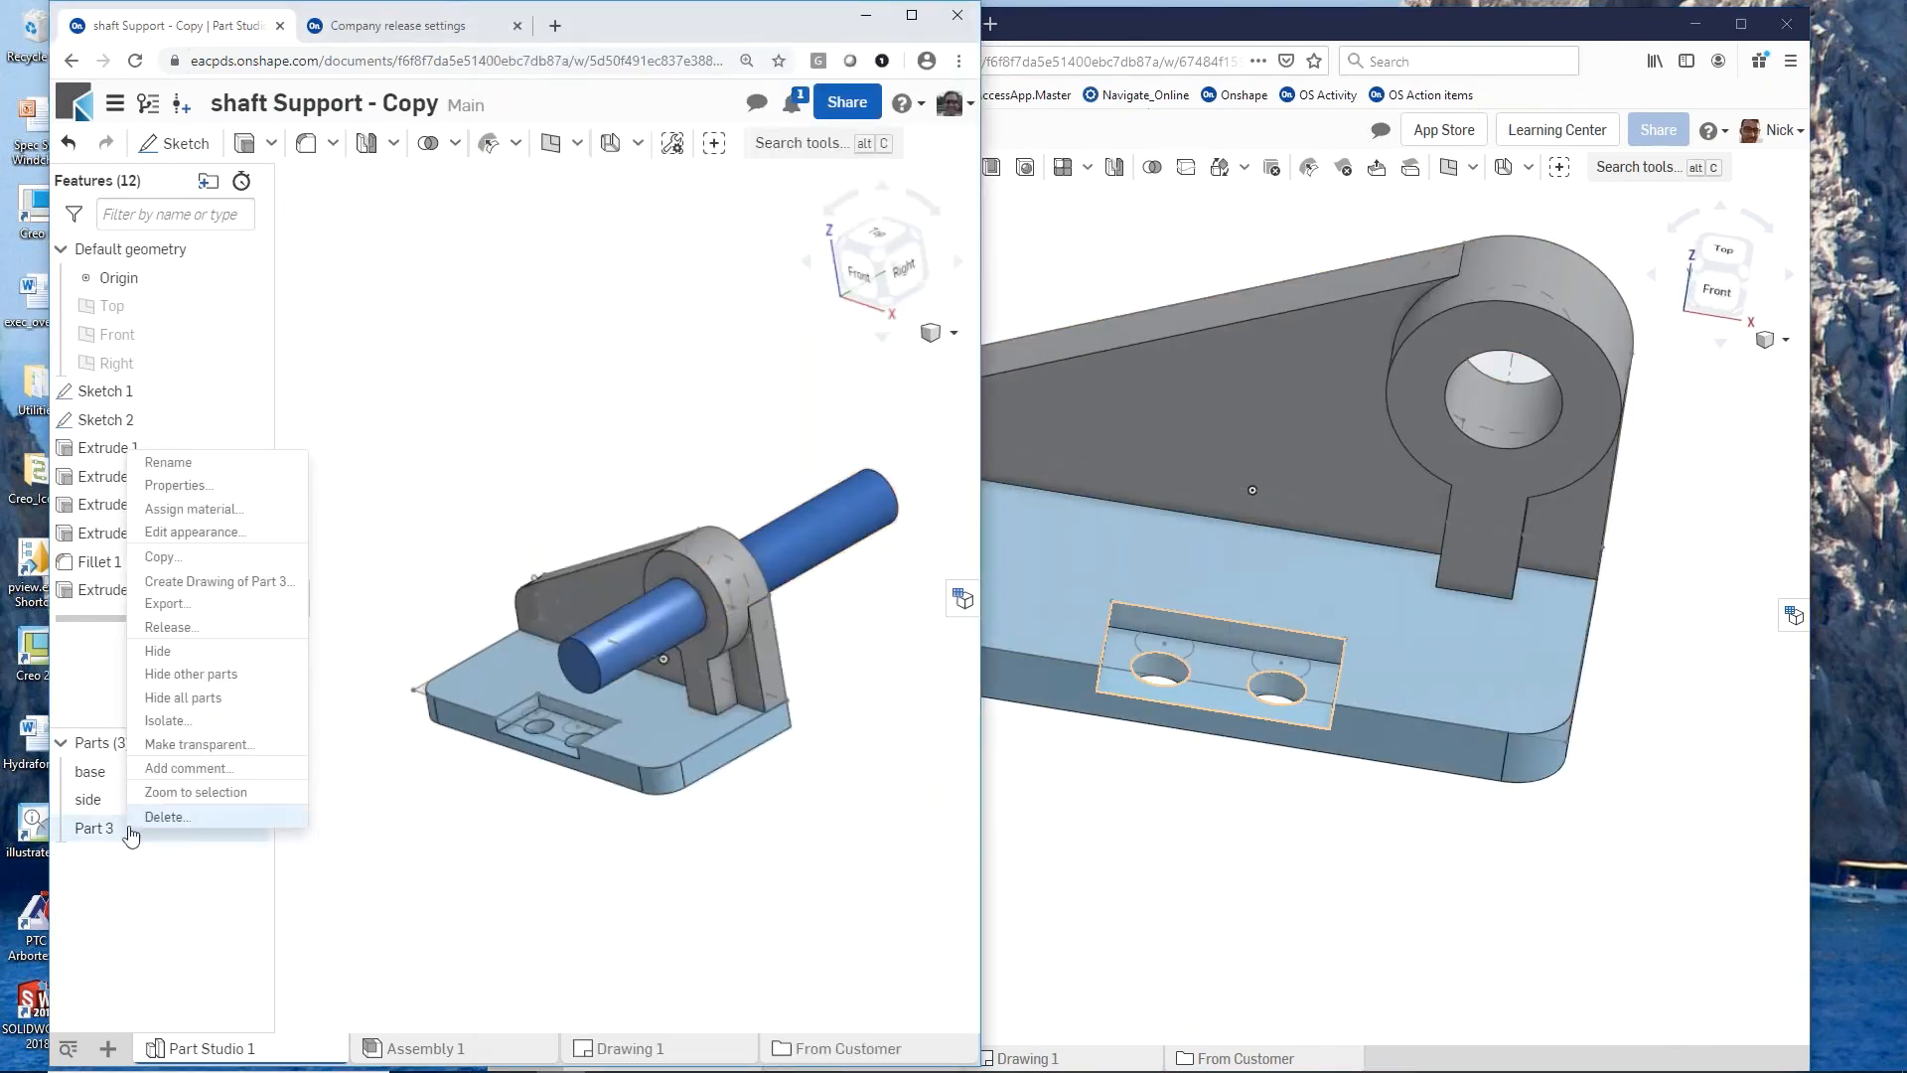
{"action": "left_click", "coordinate": [167, 462]}
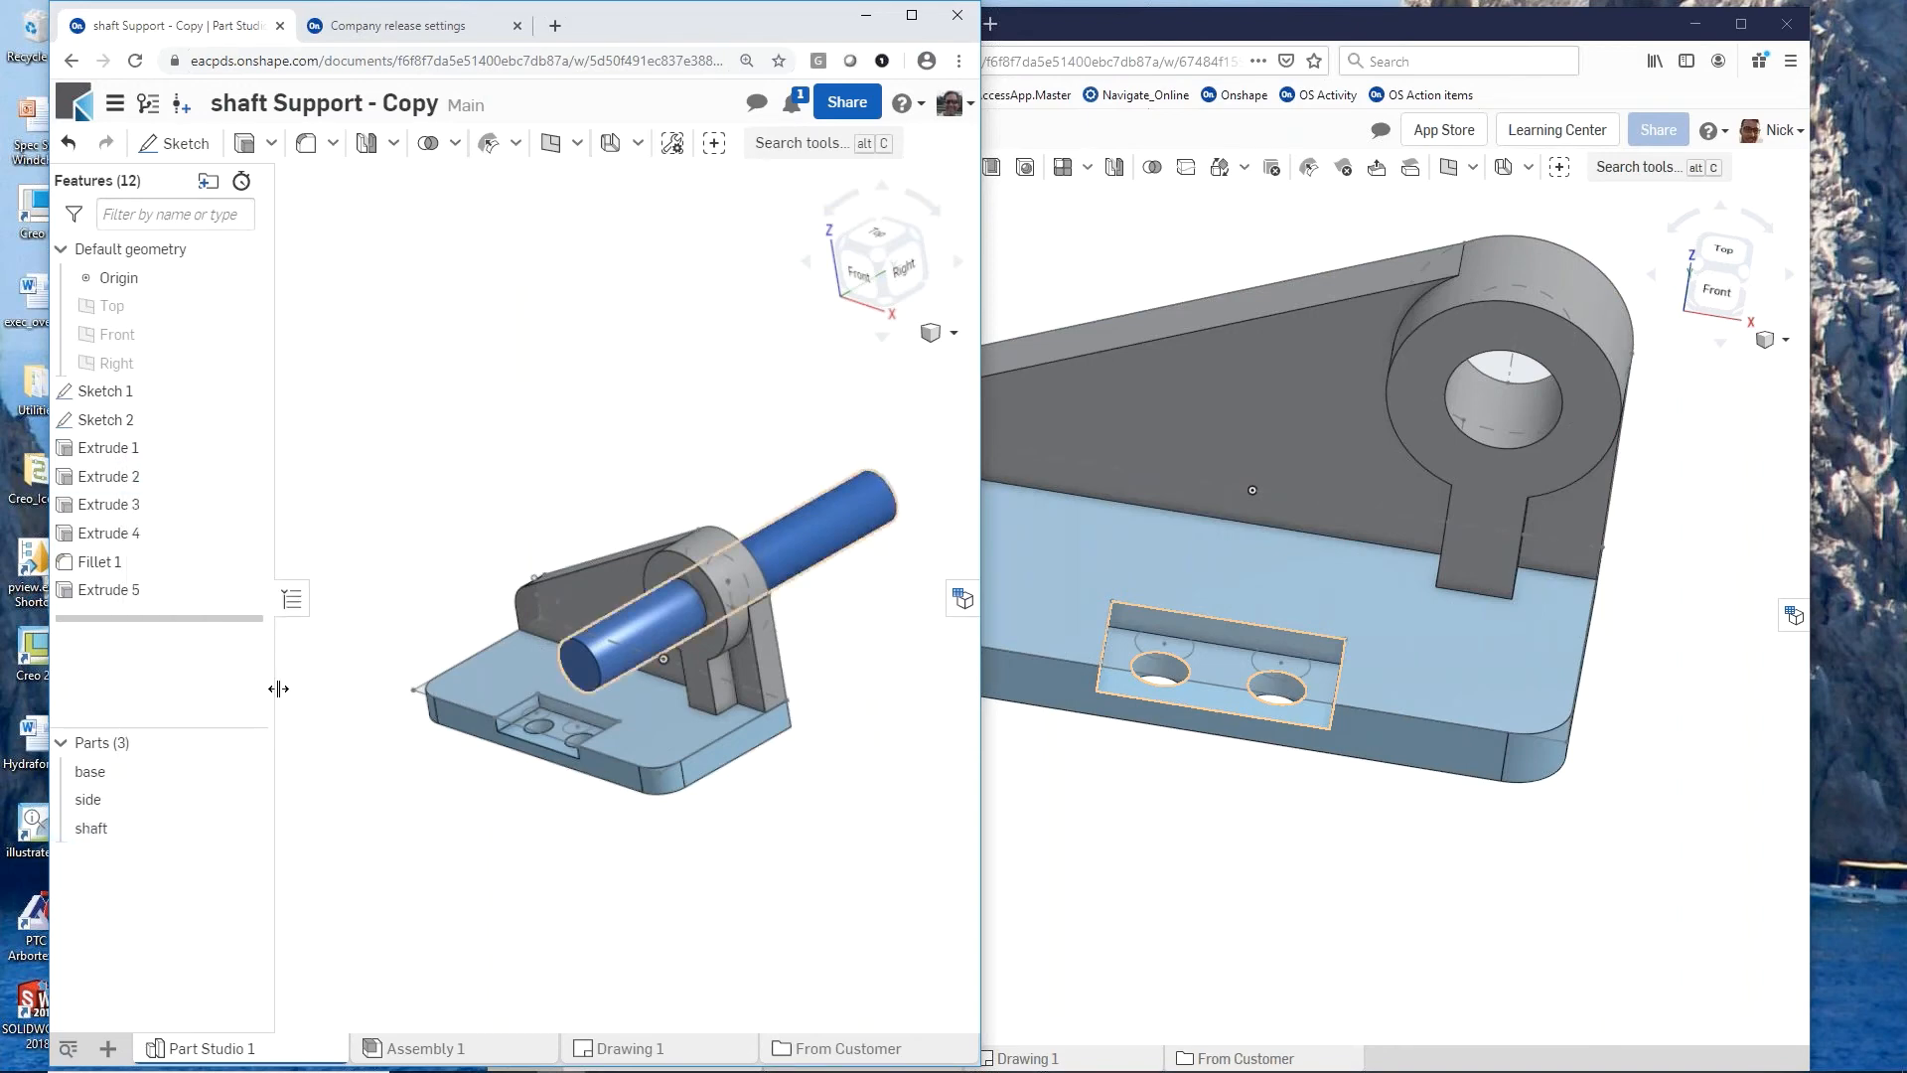
{"action": "left_click", "coordinate": [437, 1048]}
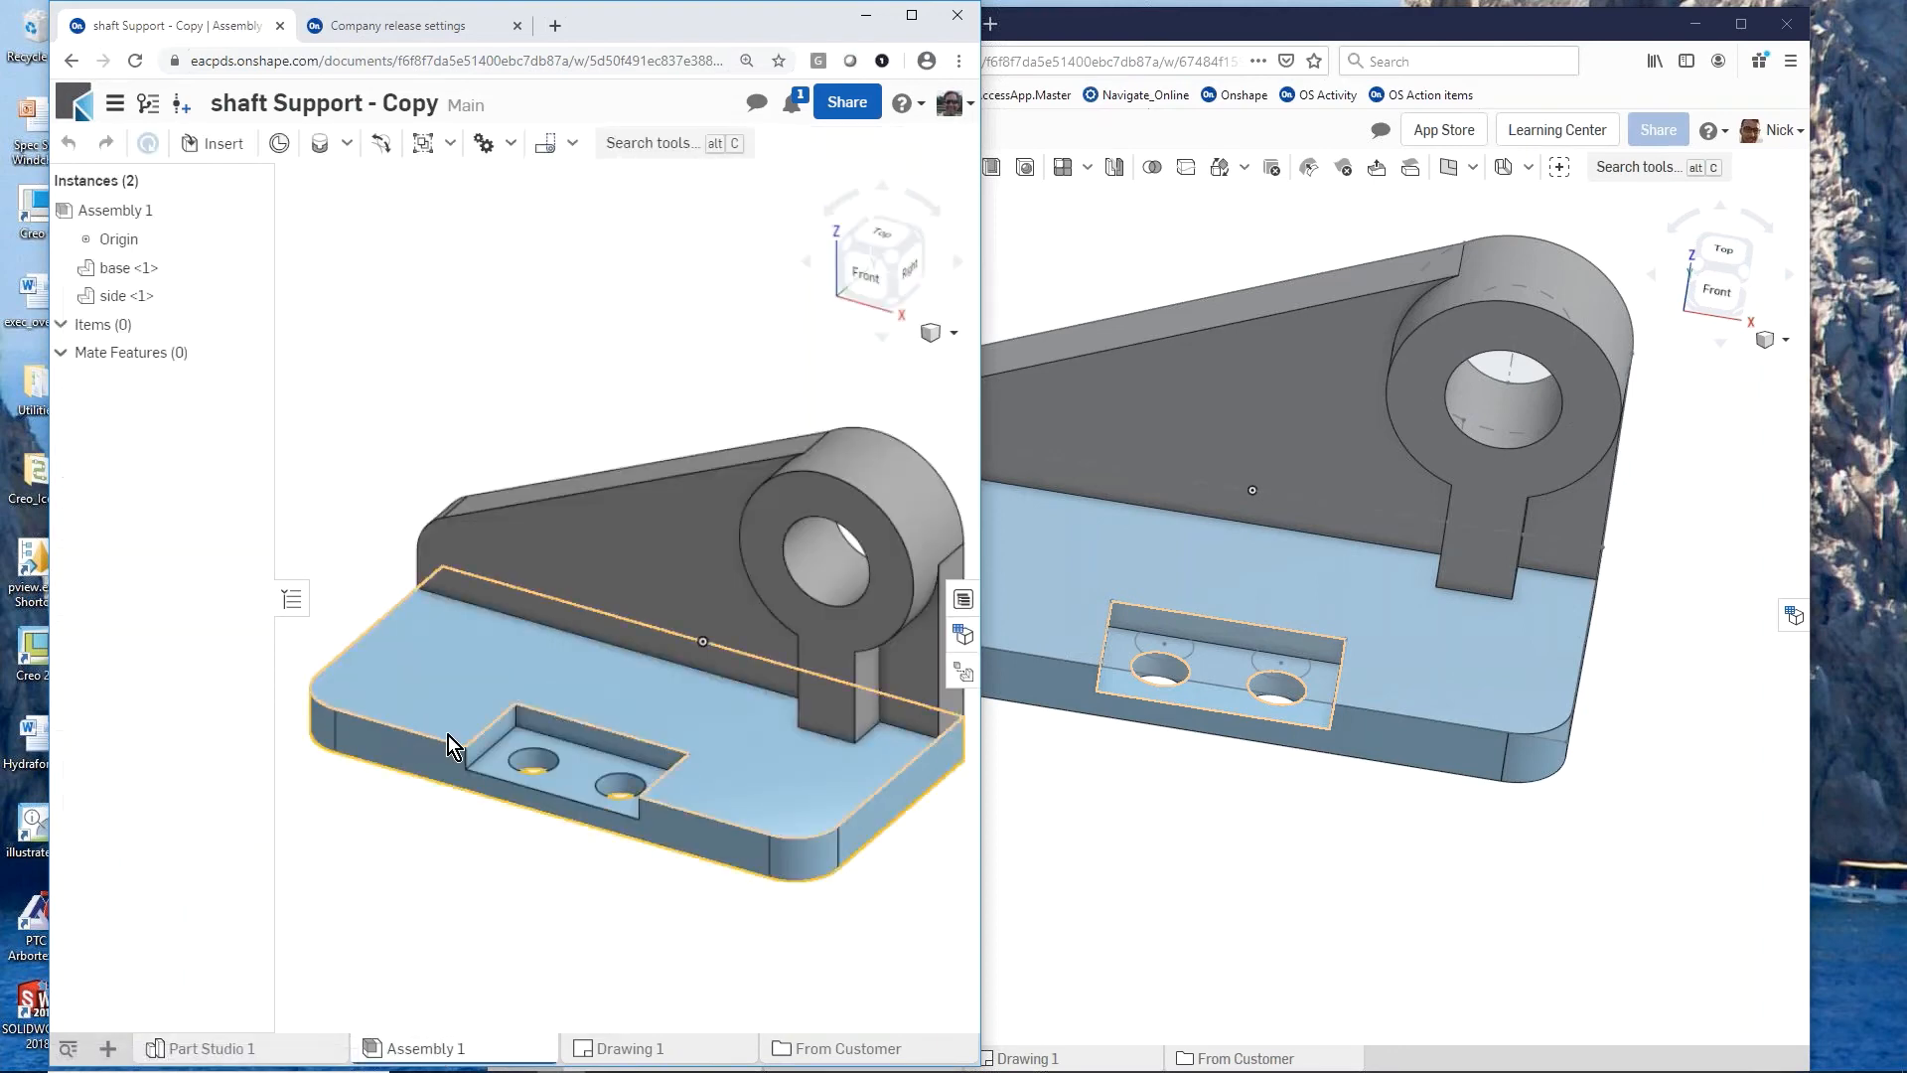
Step: Insert the shaft part from Part Studio 1 into Assembly 1 of the owner's Main workspace
{"action": "scroll", "coordinate": [447, 733], "scroll_direction": "down", "scroll_amount": 3}
{"action": "scroll", "coordinate": [636, 715], "scroll_direction": "up", "scroll_amount": 2}
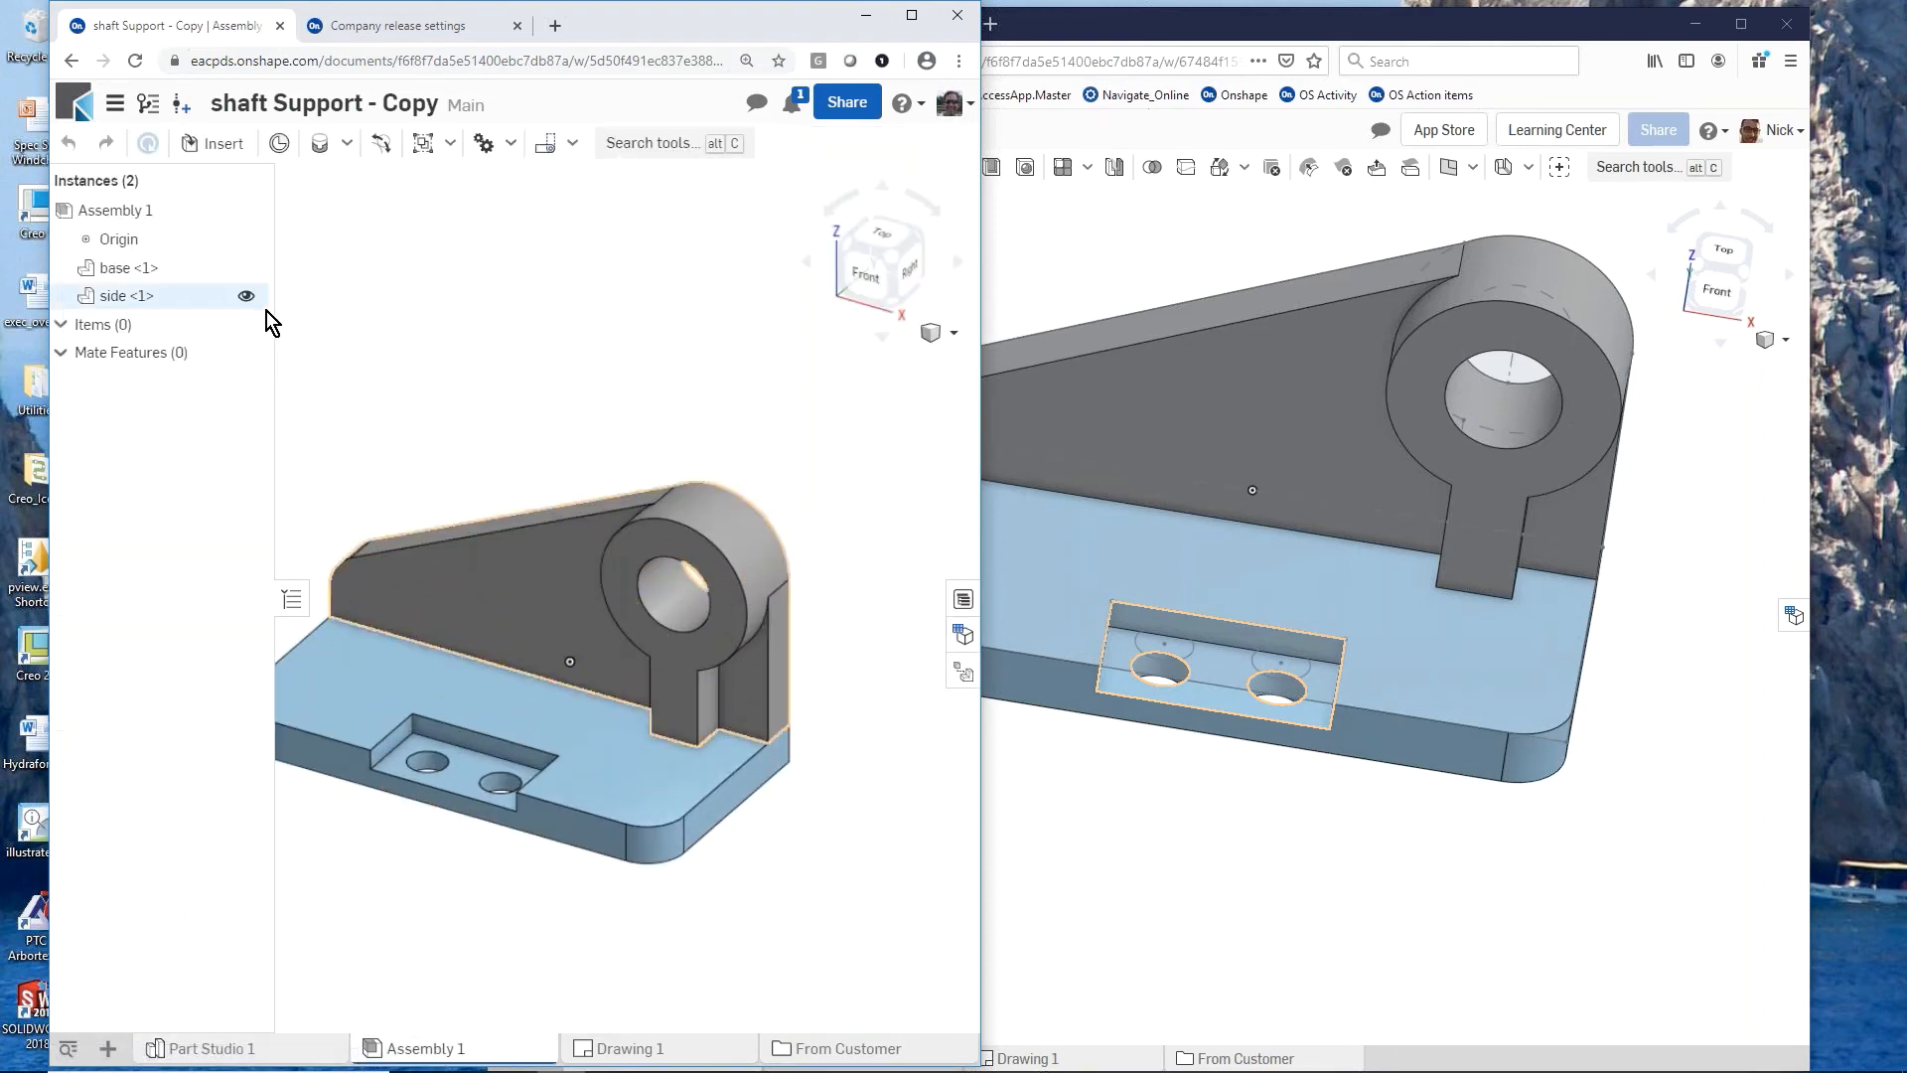
{"action": "left_click", "coordinate": [216, 145]}
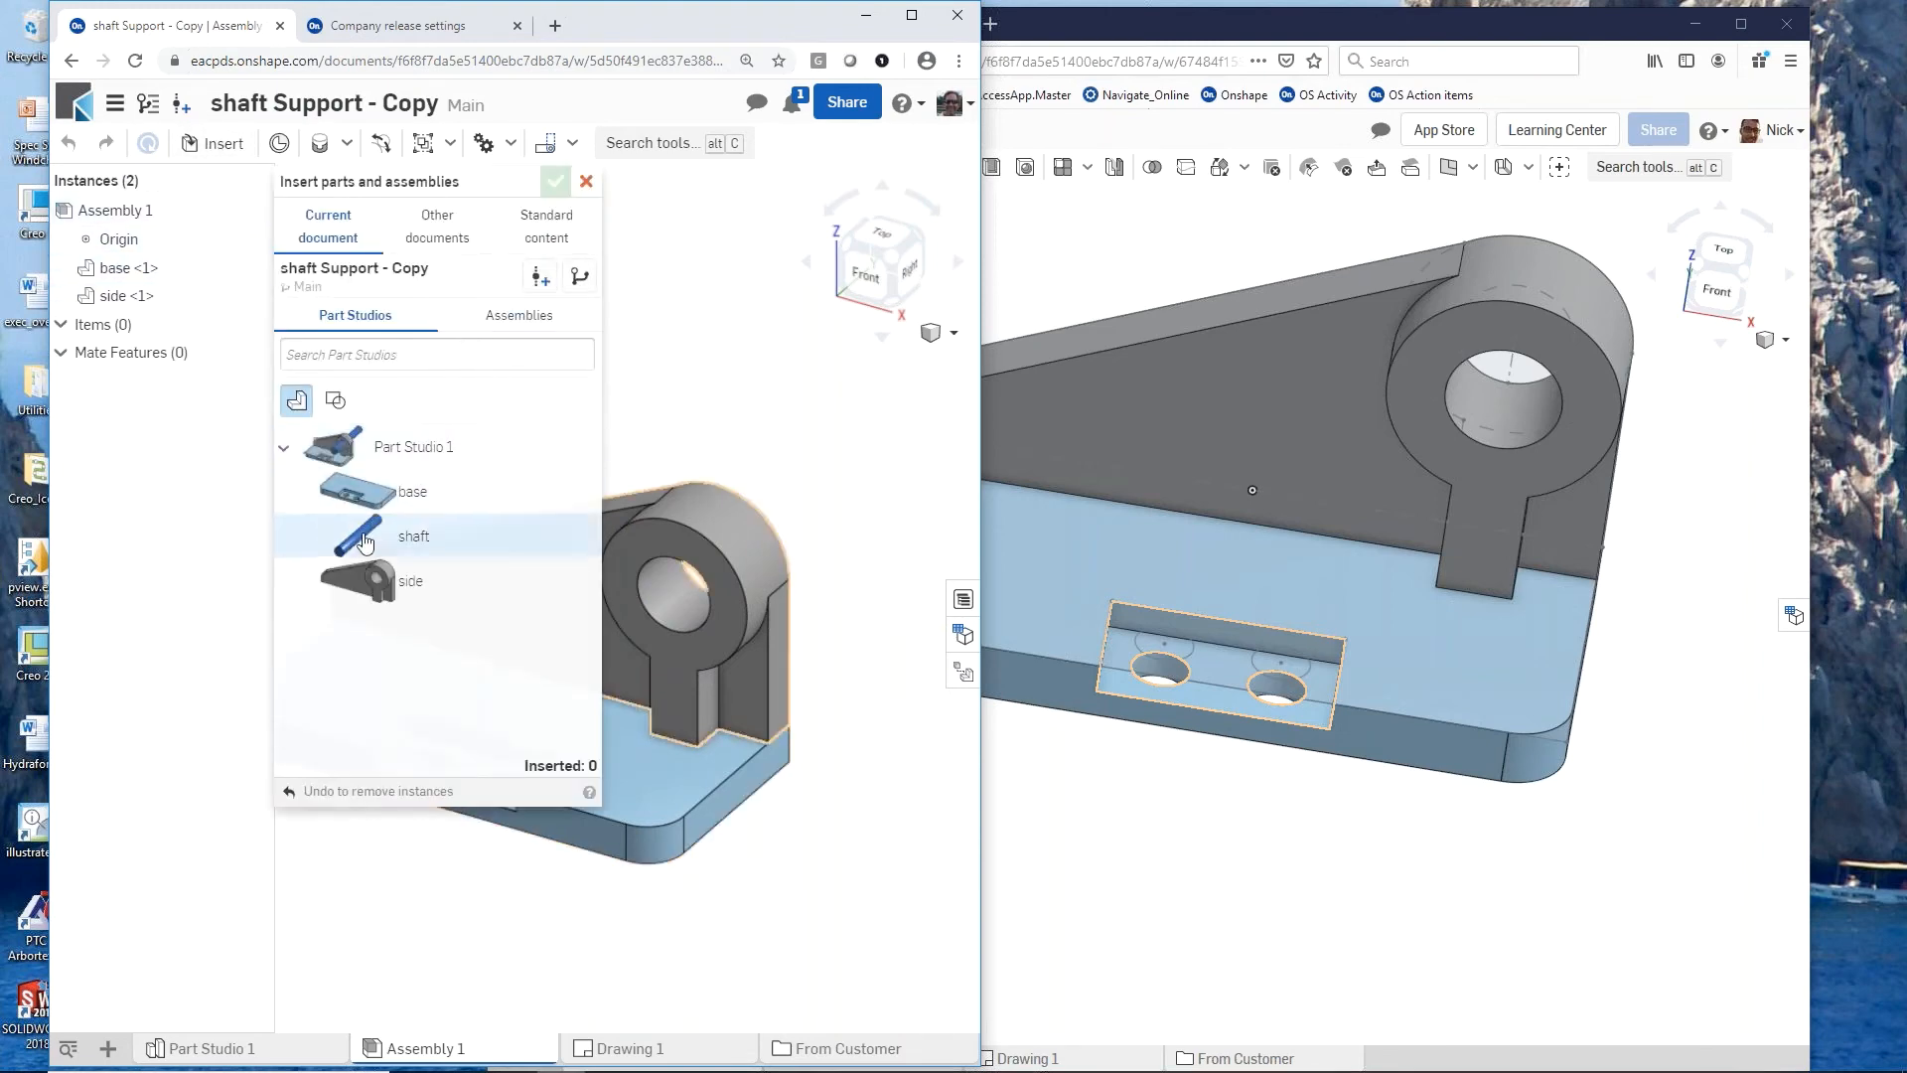
{"action": "left_click", "coordinate": [364, 541]}
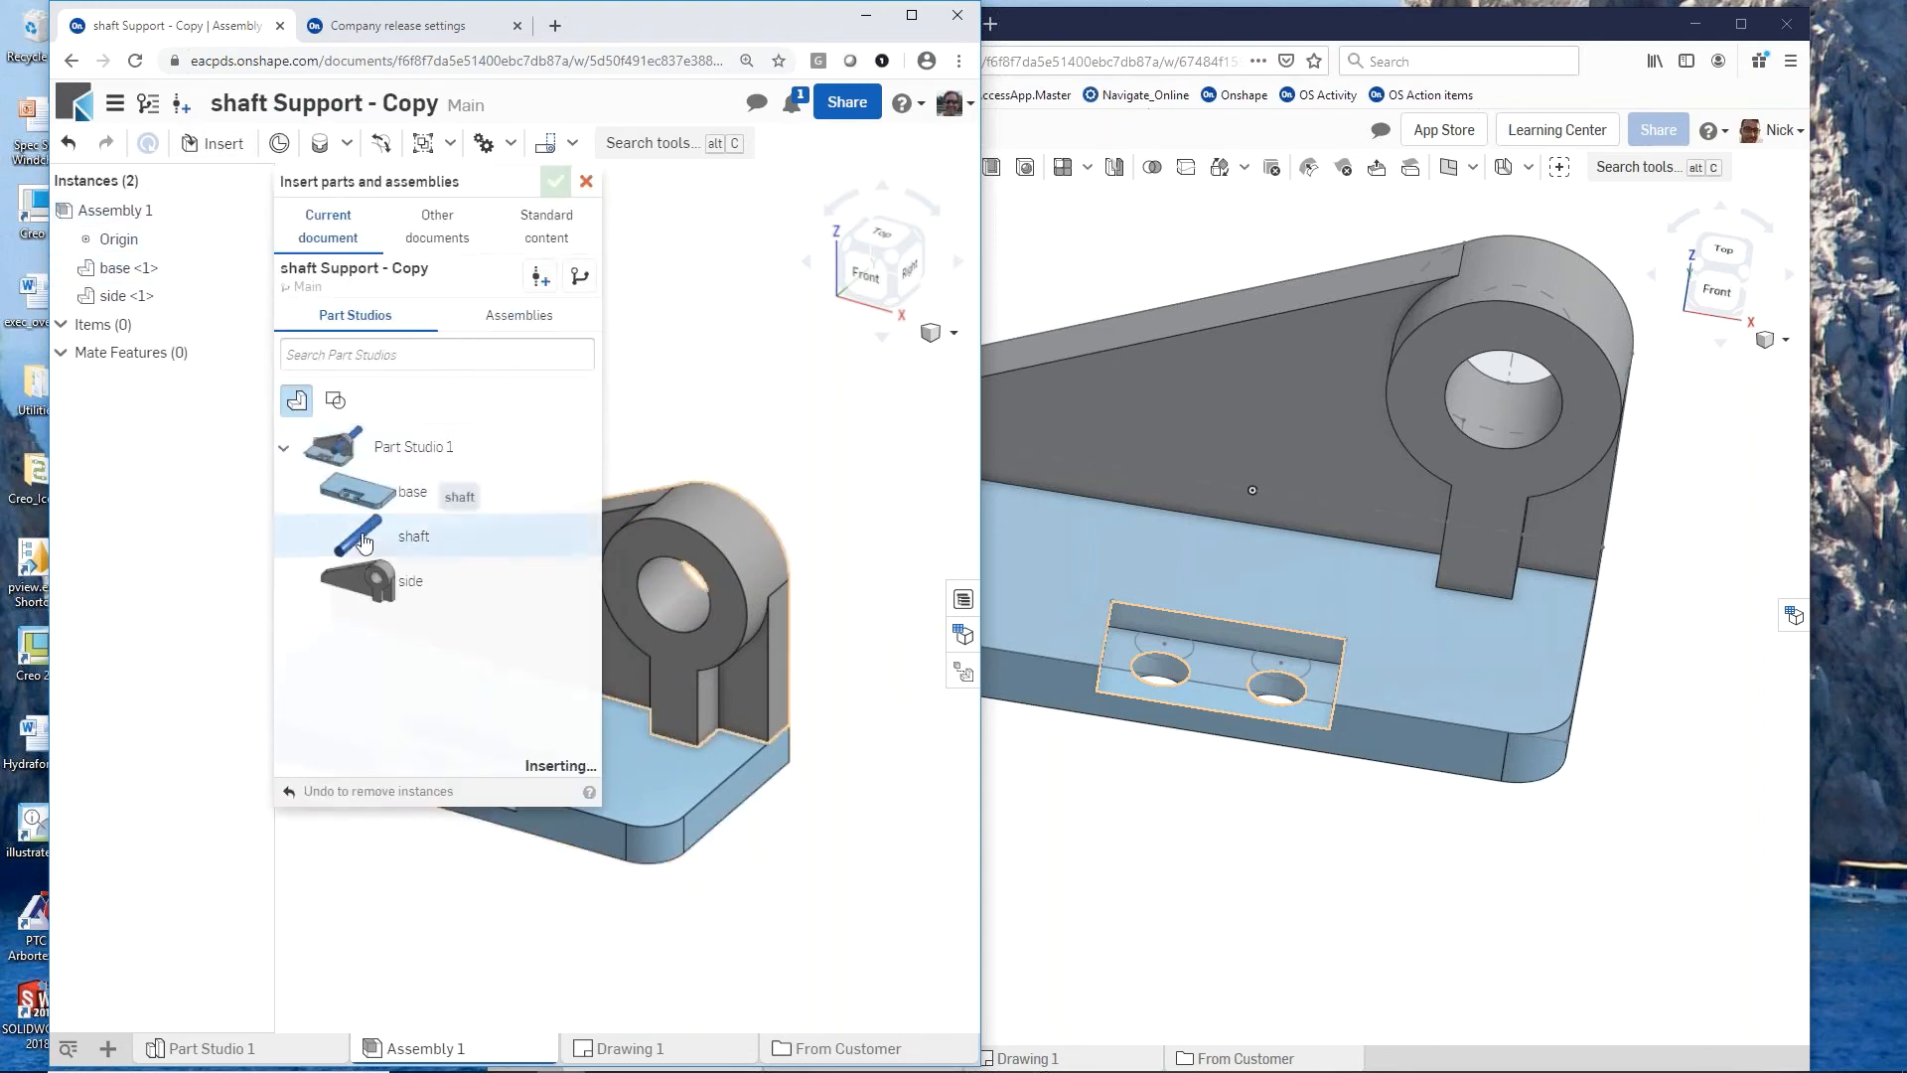
{"action": "left_click", "coordinate": [560, 181]}
{"action": "scroll", "coordinate": [575, 436], "scroll_direction": "down", "scroll_amount": 1}
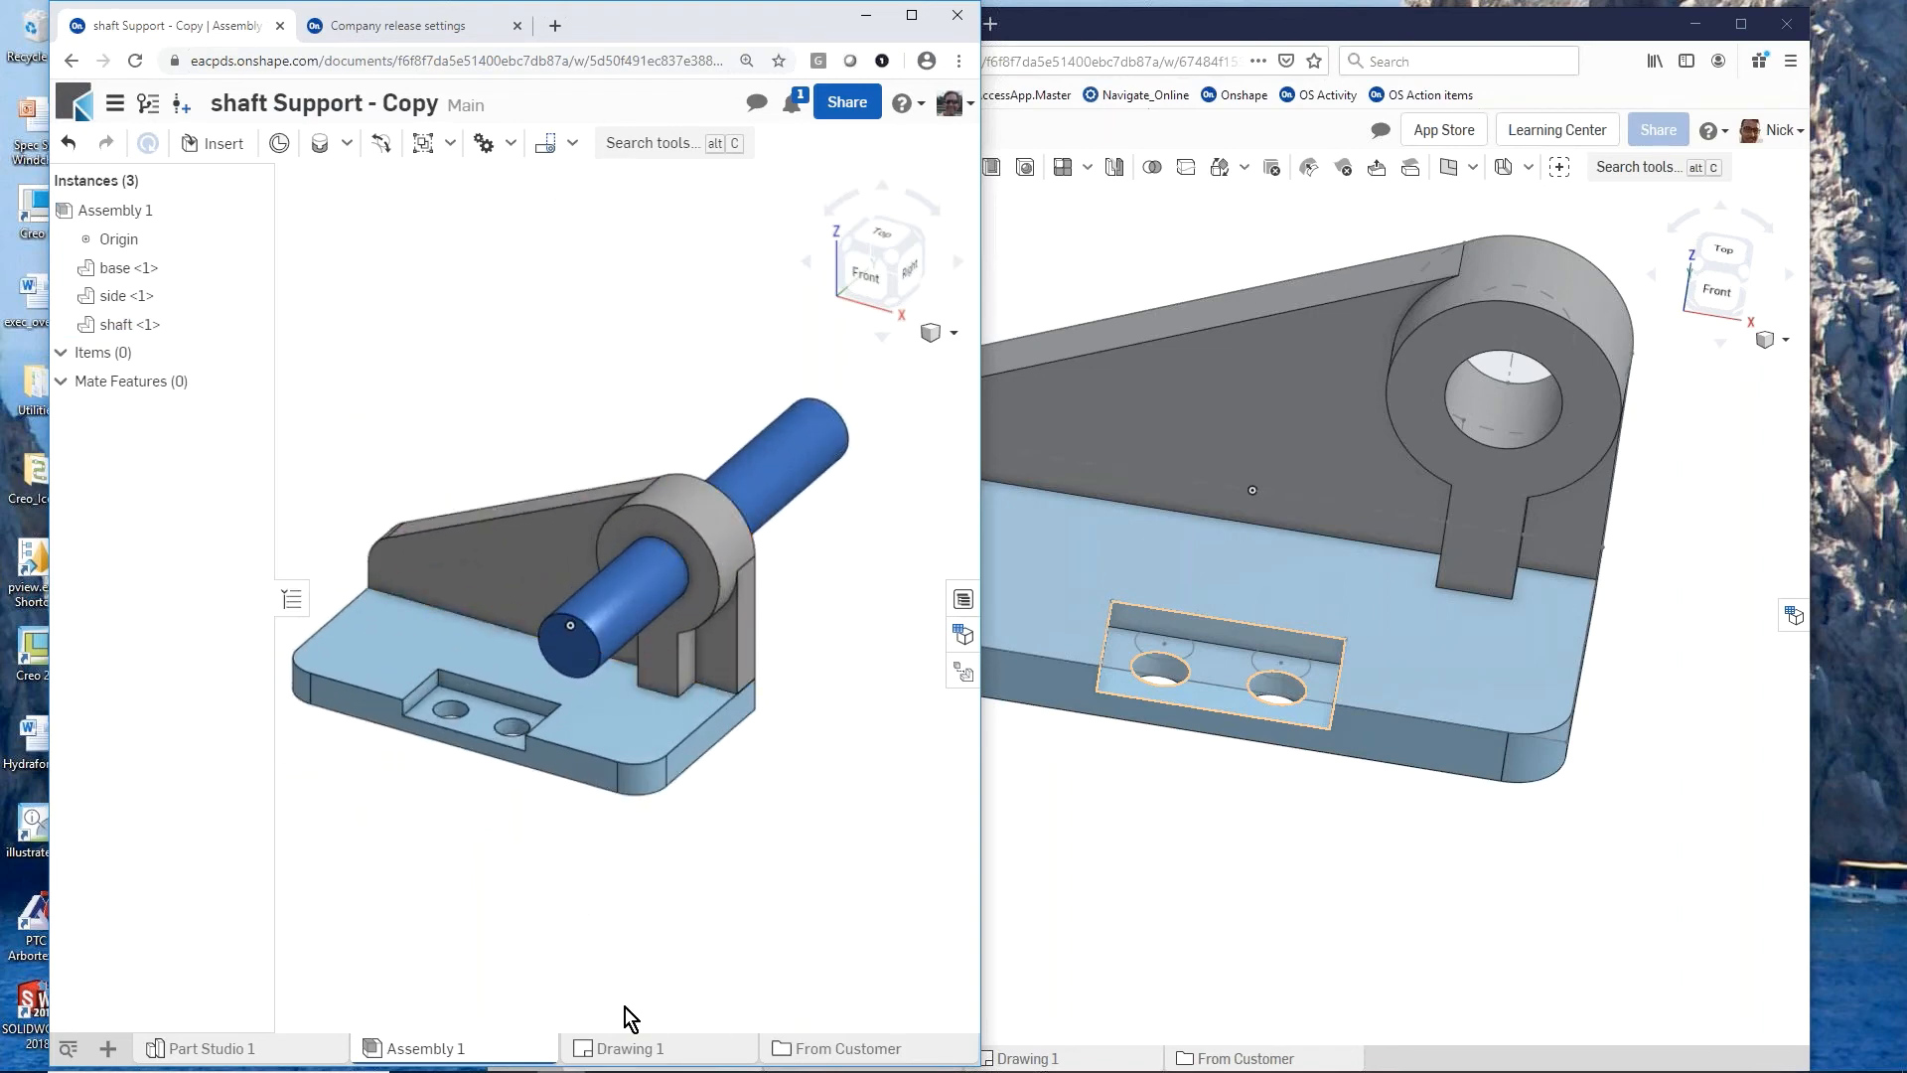
Step: Compare the model in the colleague's branch session with Assembly 1 in the owner's Main workspace
{"action": "scroll", "coordinate": [1386, 822], "scroll_direction": "down", "scroll_amount": 3}
{"action": "mouse_move", "coordinate": [1363, 828]}
{"action": "right_mouse_down"}
{"action": "mouse_move", "coordinate": [1337, 723]}
{"action": "mouse_move", "coordinate": [1349, 820]}
{"action": "right_mouse_up"}
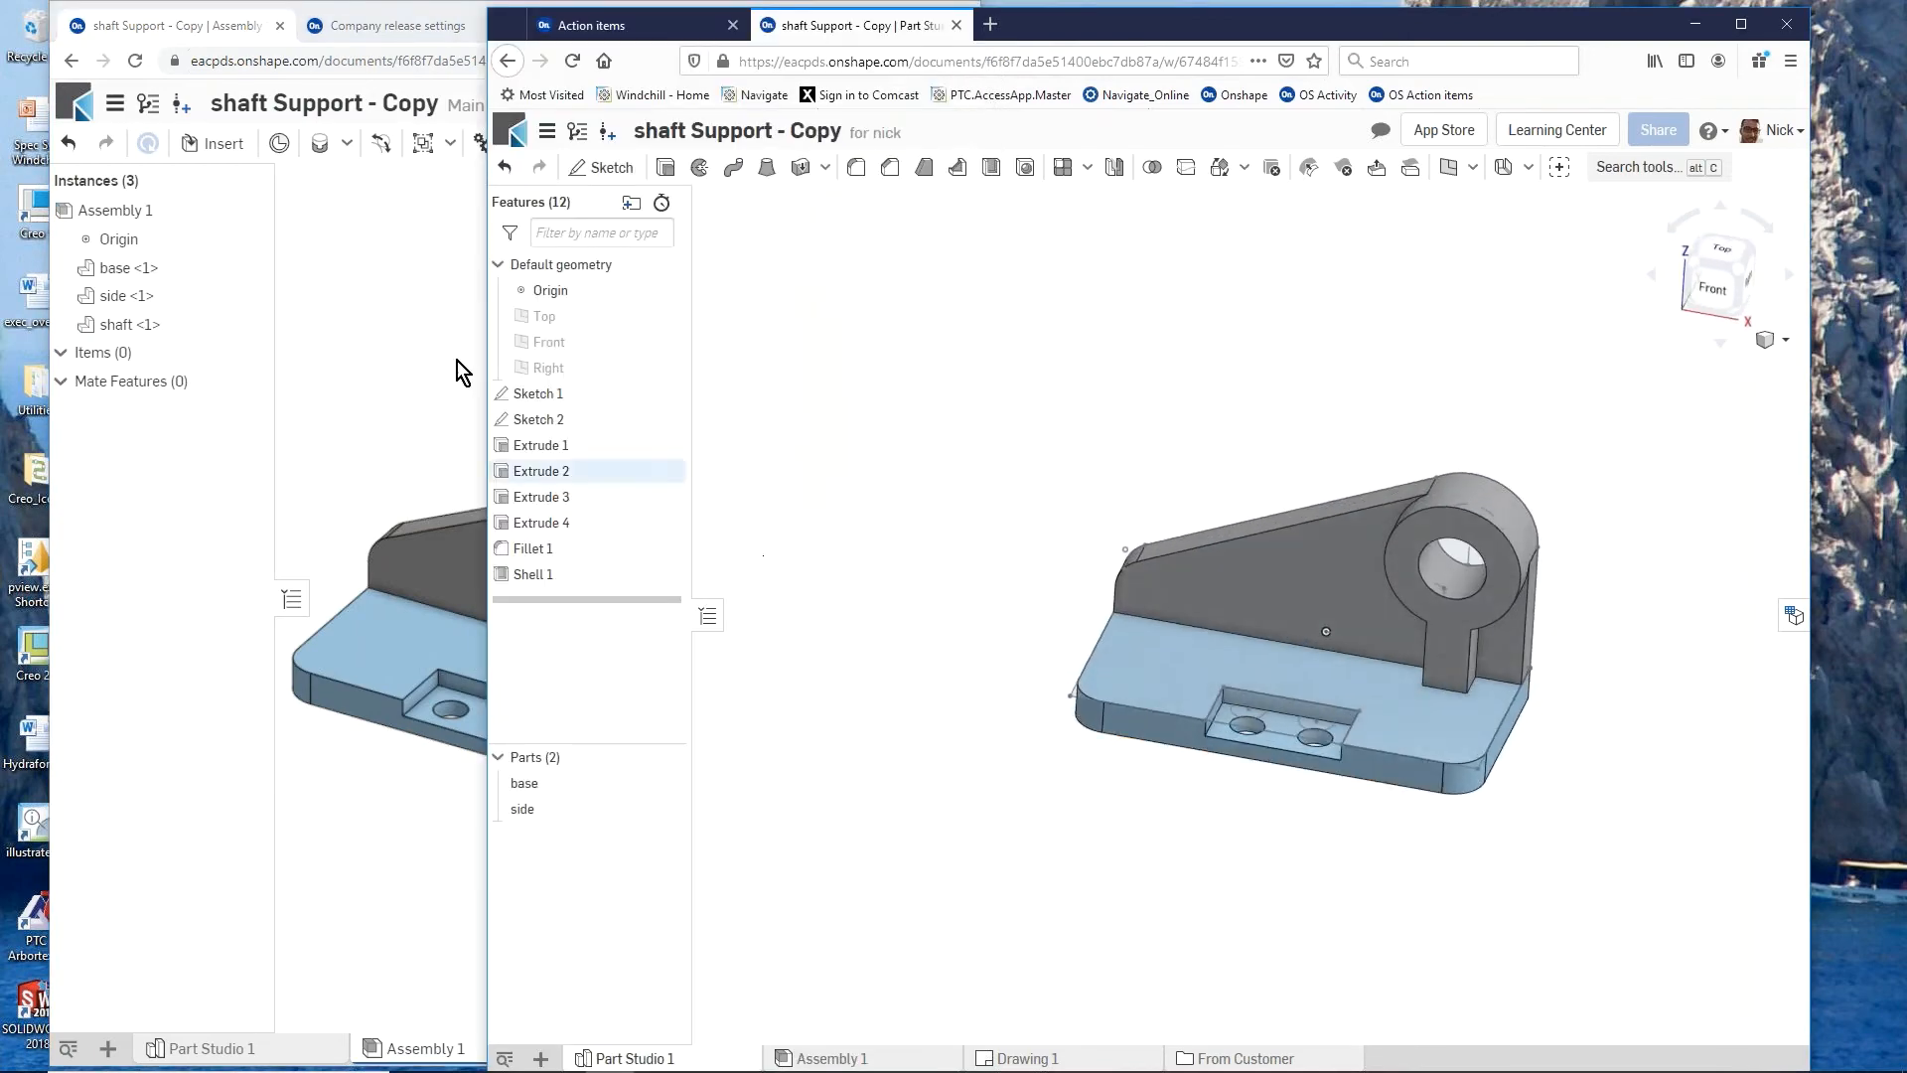
{"action": "left_click", "coordinate": [341, 312]}
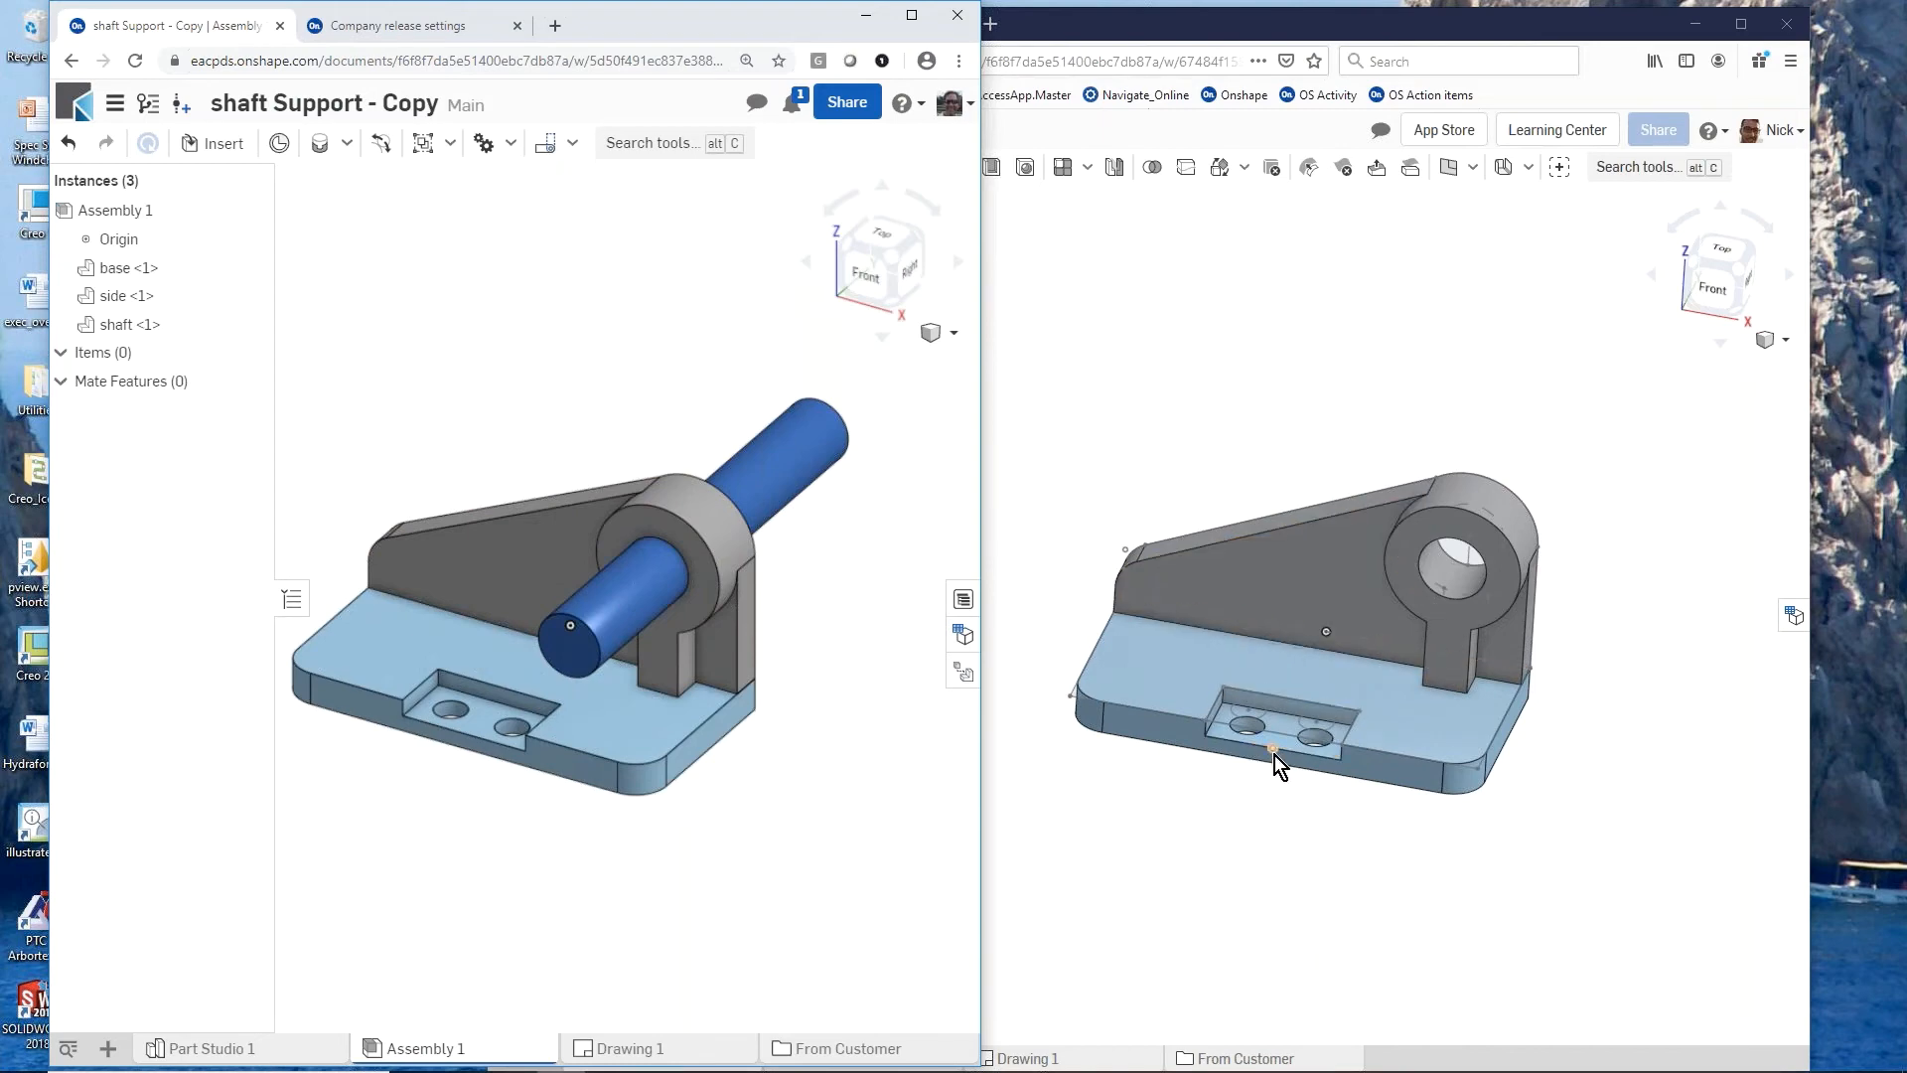
{"action": "mouse_move", "coordinate": [652, 815]}
{"action": "right_mouse_down"}
{"action": "mouse_move", "coordinate": [640, 755]}
{"action": "mouse_move", "coordinate": [660, 829]}
{"action": "right_mouse_up"}
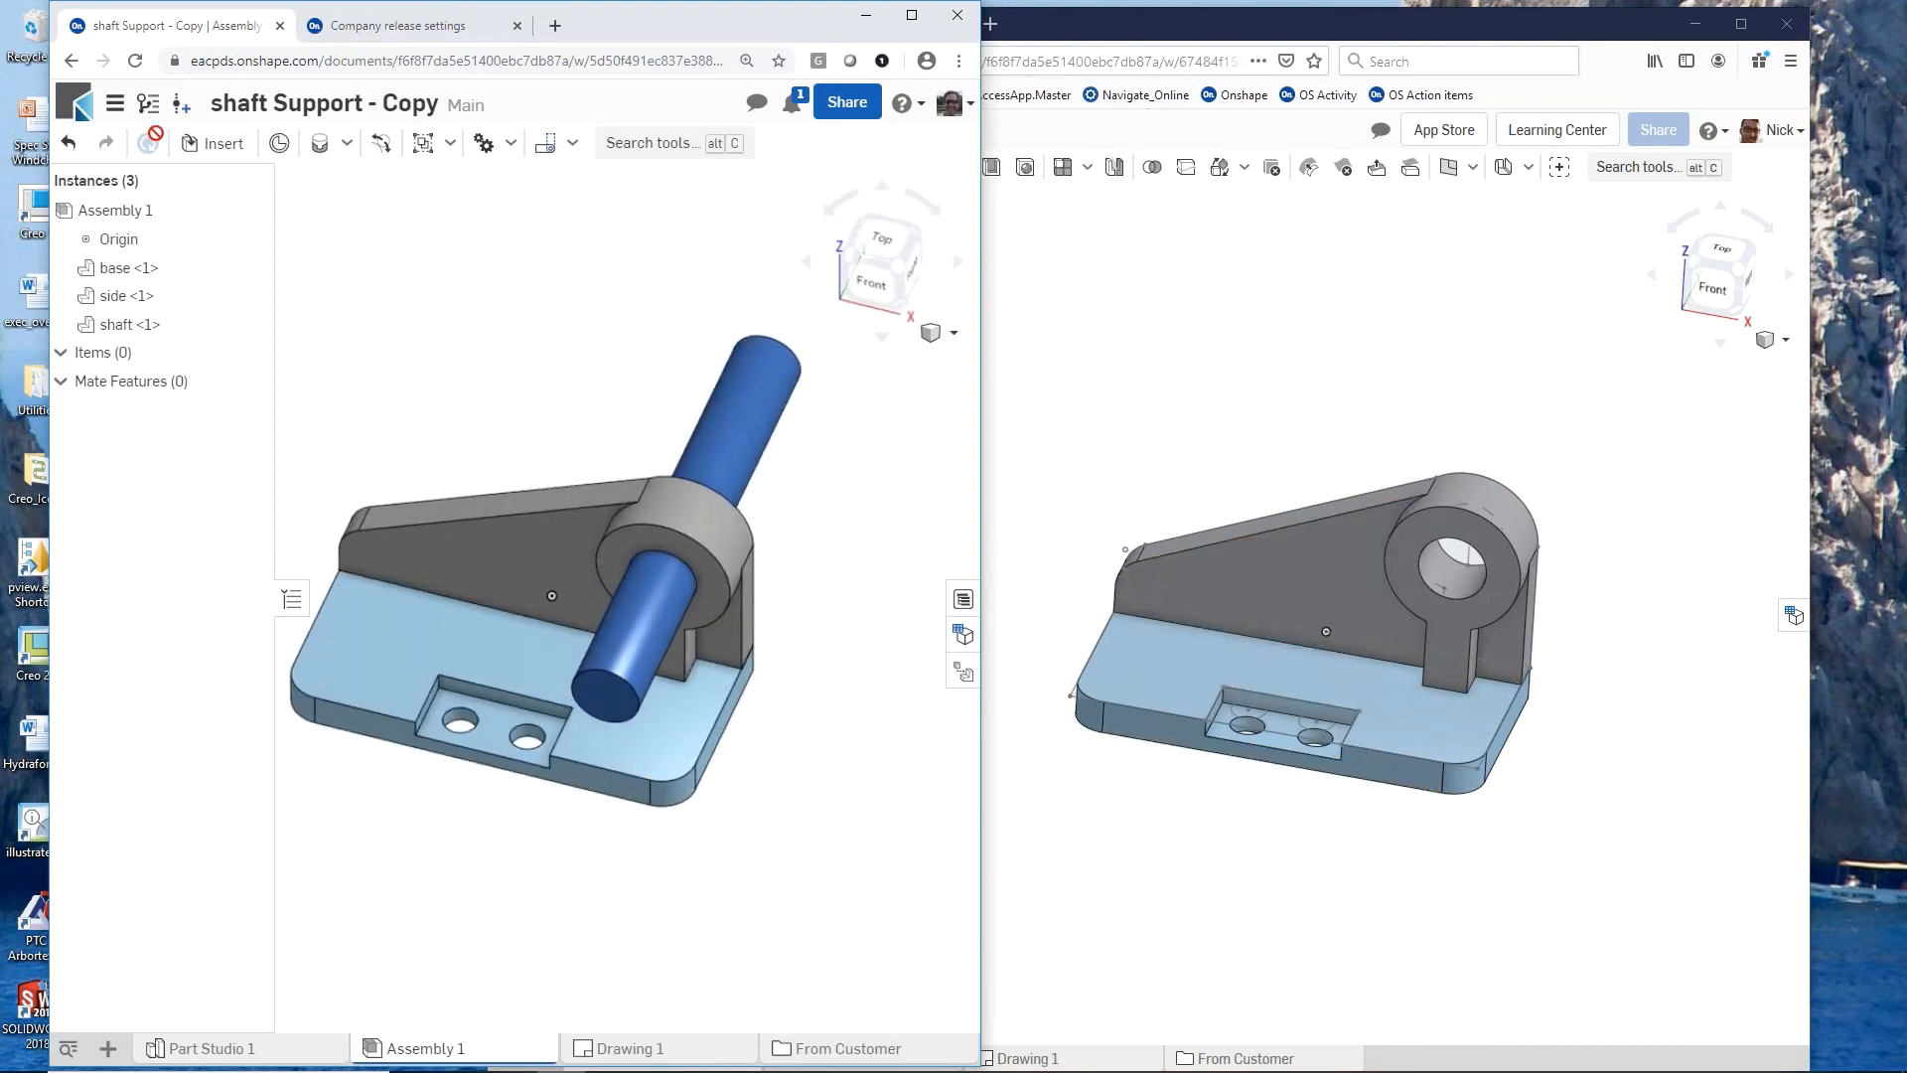
Step: From the version history, open the colleague's branch in the owner's session, inspect its assembly, and return to the Main workspace
{"action": "left_click", "coordinate": [149, 110]}
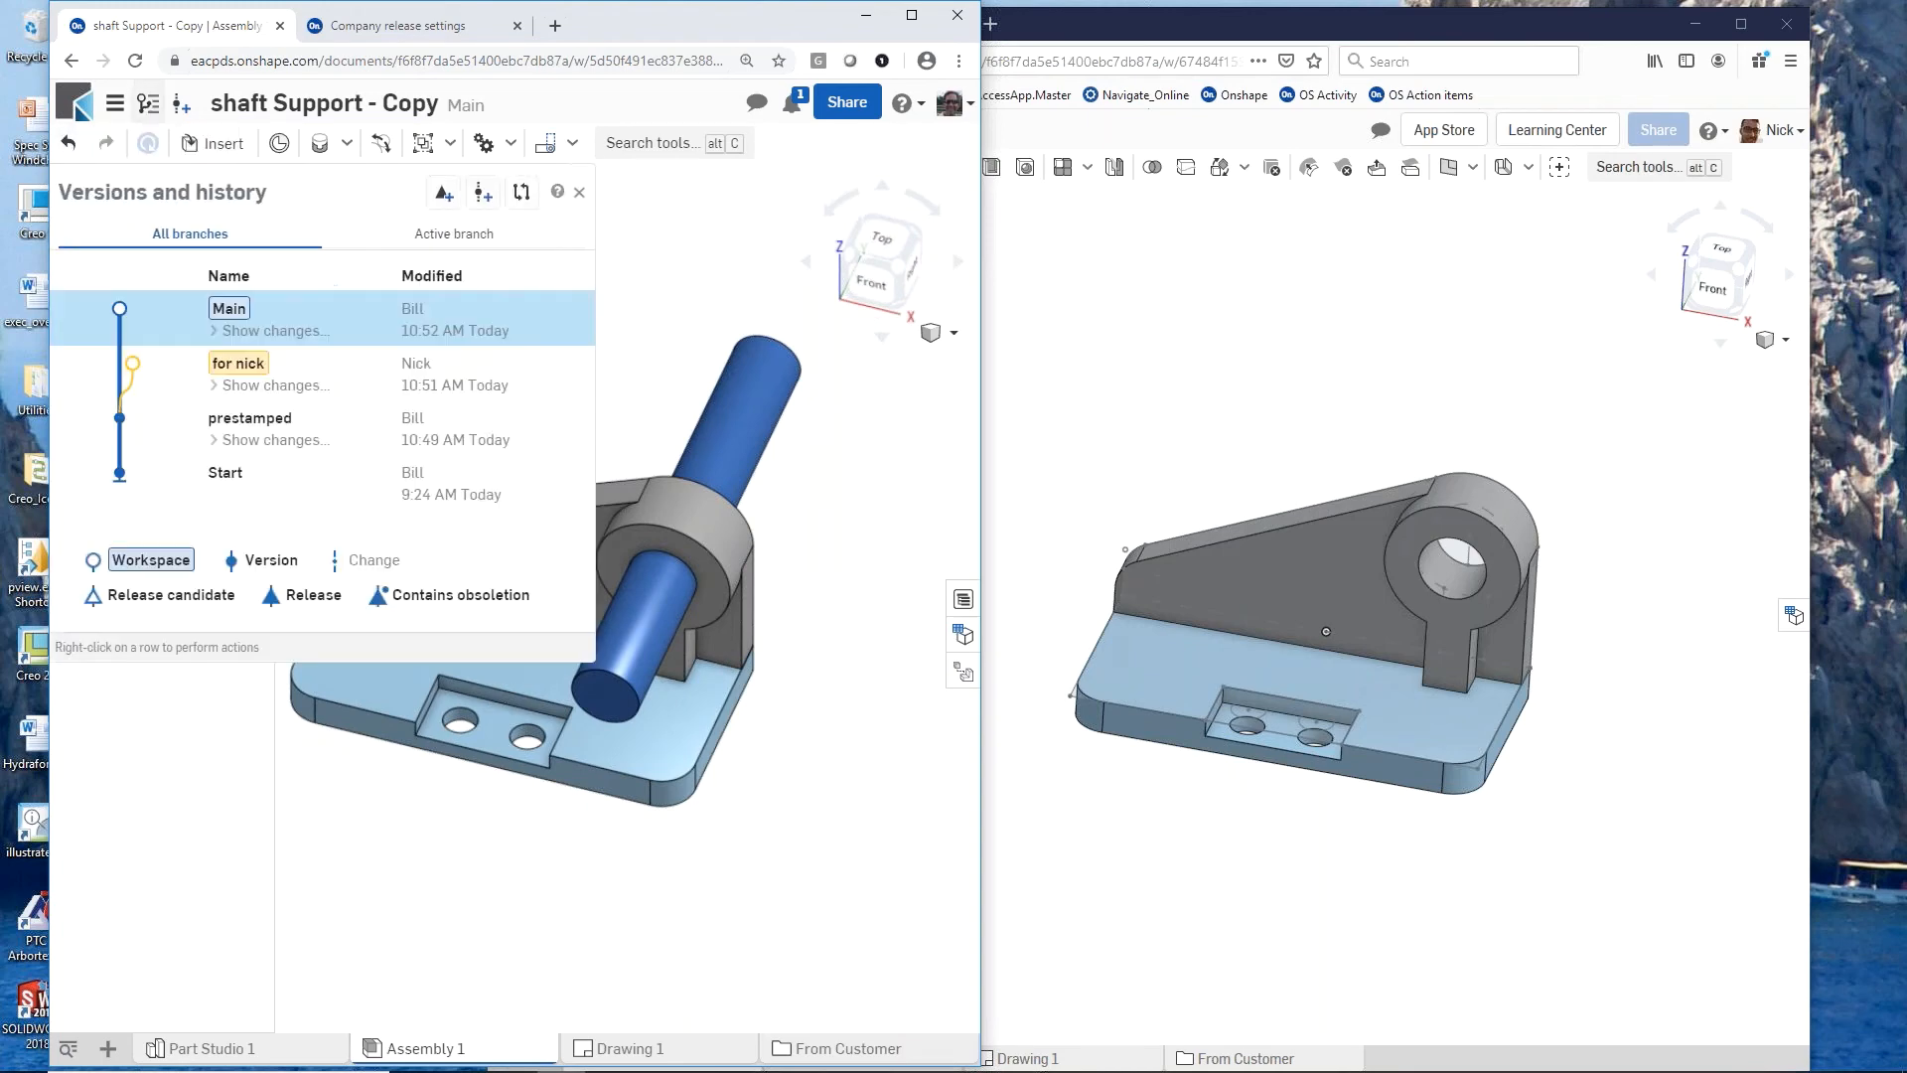
{"action": "left_click", "coordinate": [135, 368]}
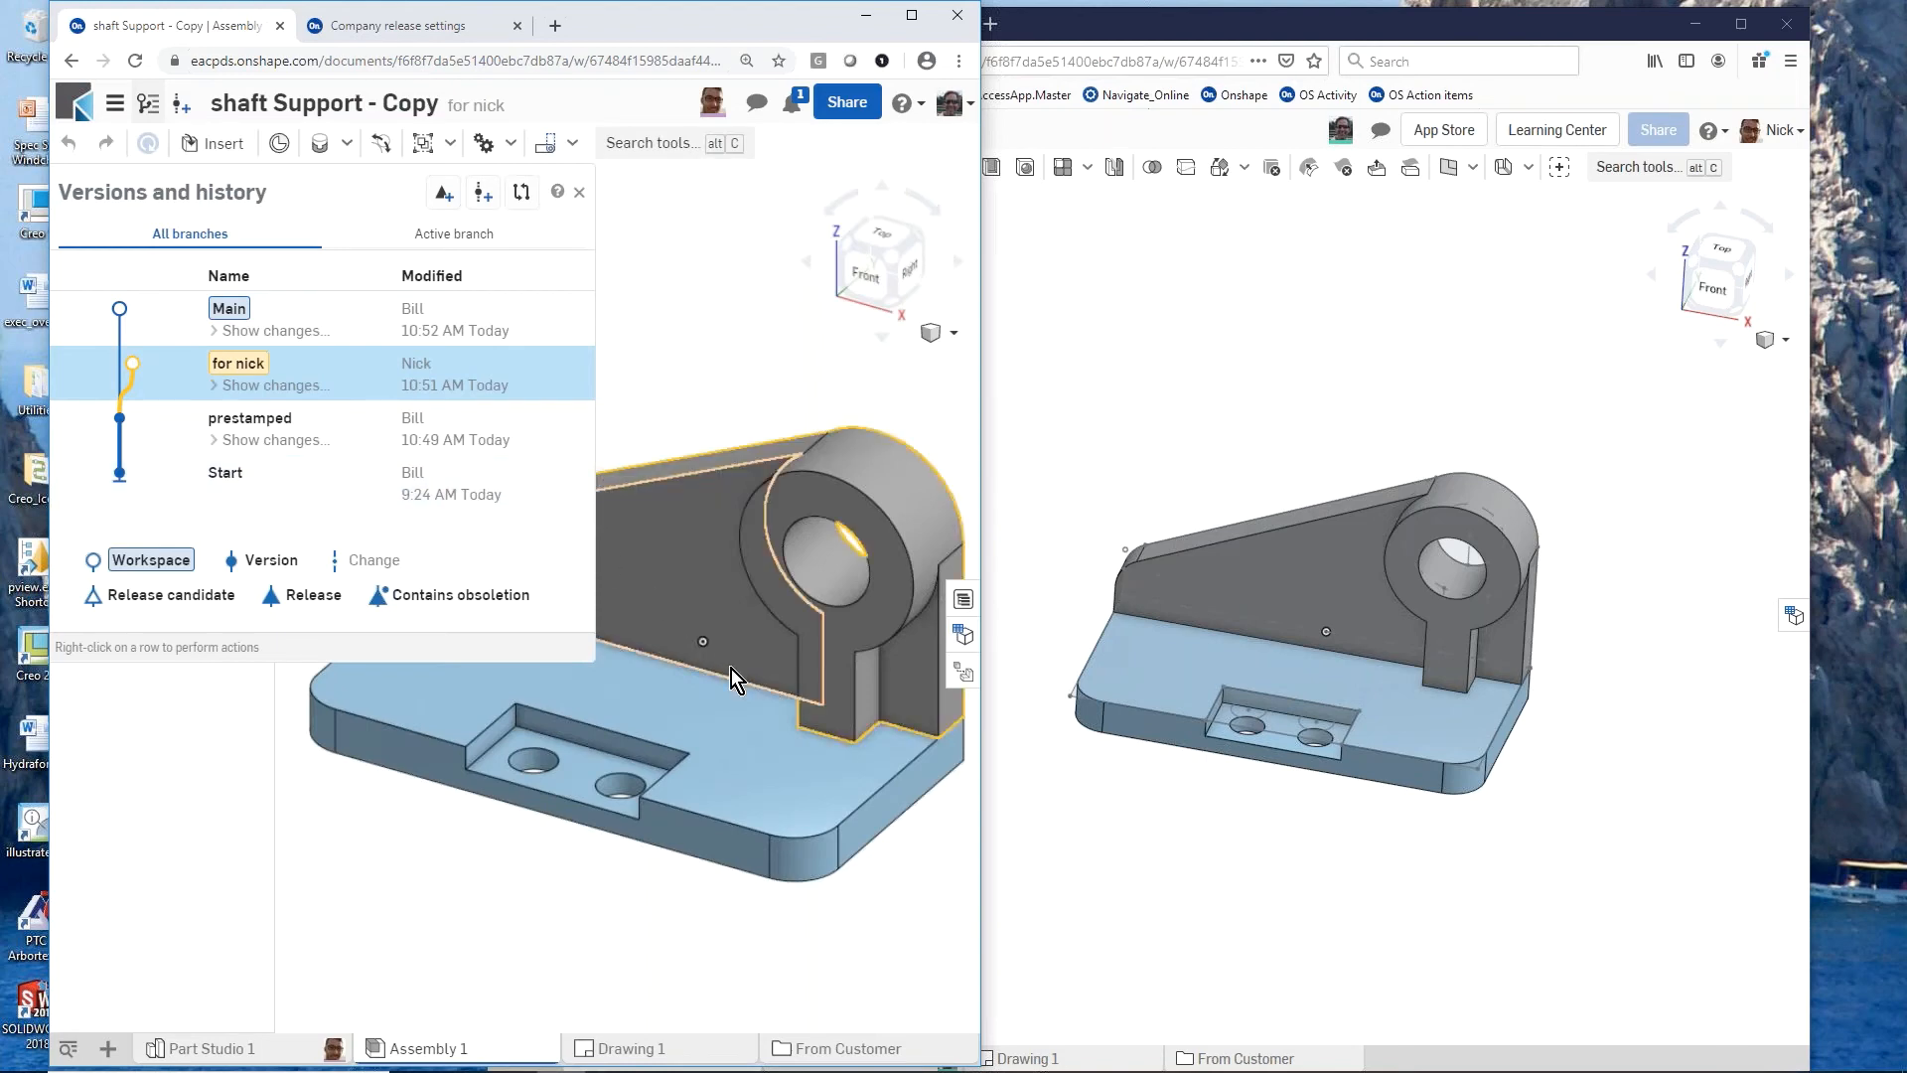
{"action": "mouse_move", "coordinate": [745, 682]}
{"action": "right_mouse_down"}
{"action": "mouse_move", "coordinate": [759, 564]}
{"action": "mouse_move", "coordinate": [757, 682]}
{"action": "right_mouse_up"}
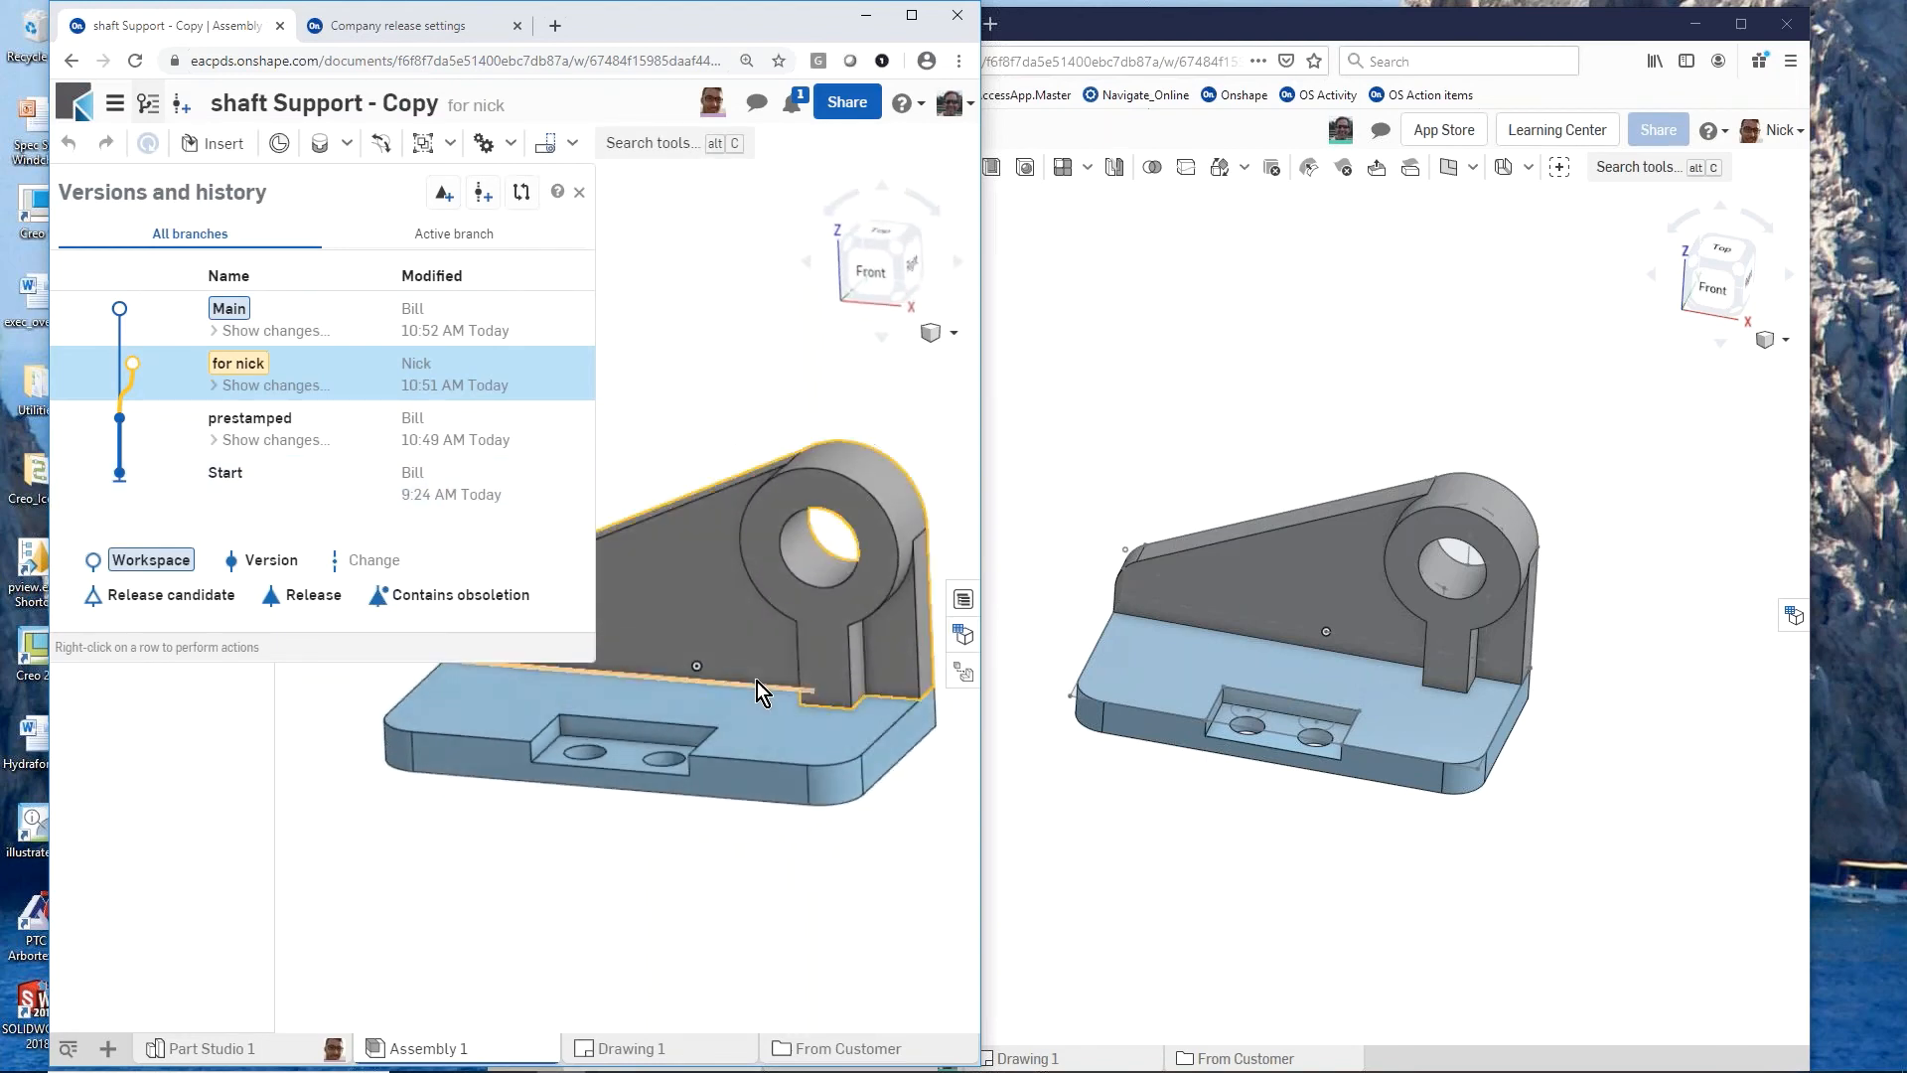
{"action": "left_click", "coordinate": [119, 314]}
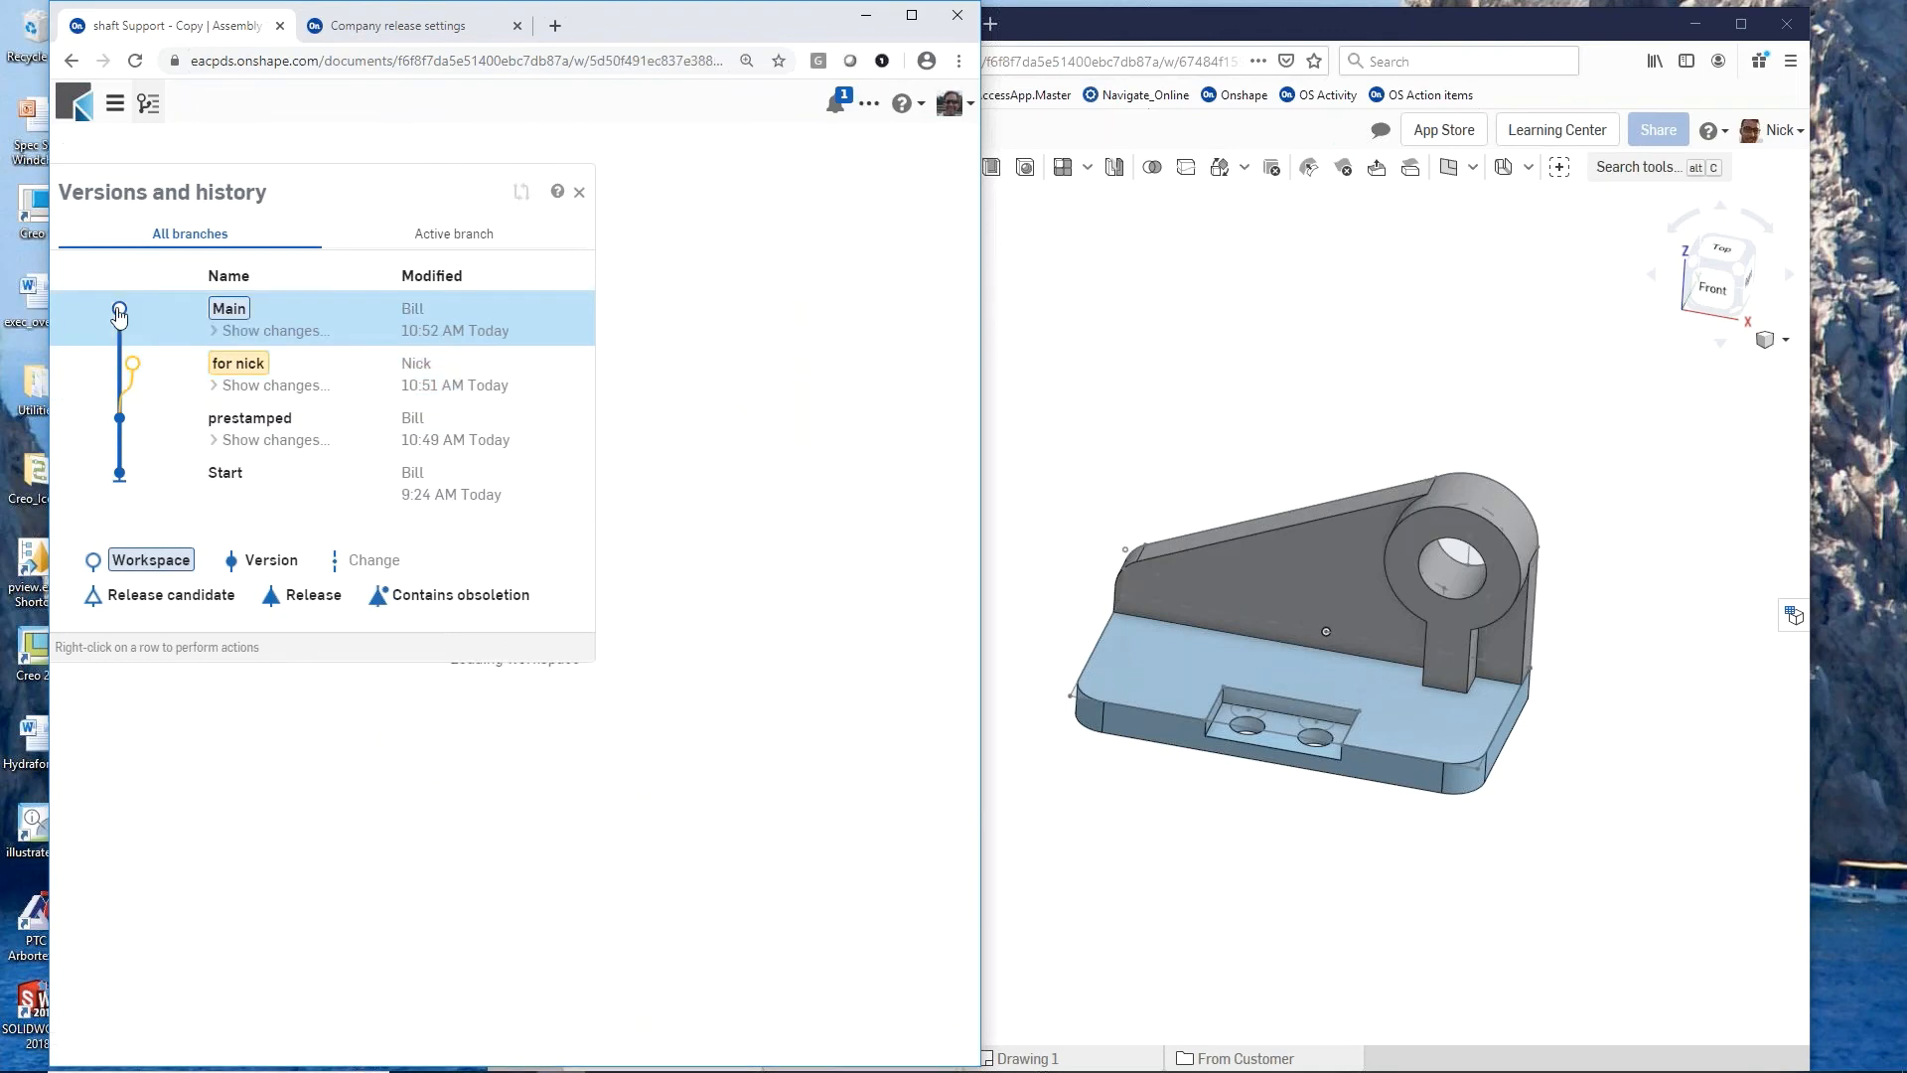
Step: Merge the colleague's branch into the current Main workspace
{"action": "right_click", "coordinate": [144, 376]}
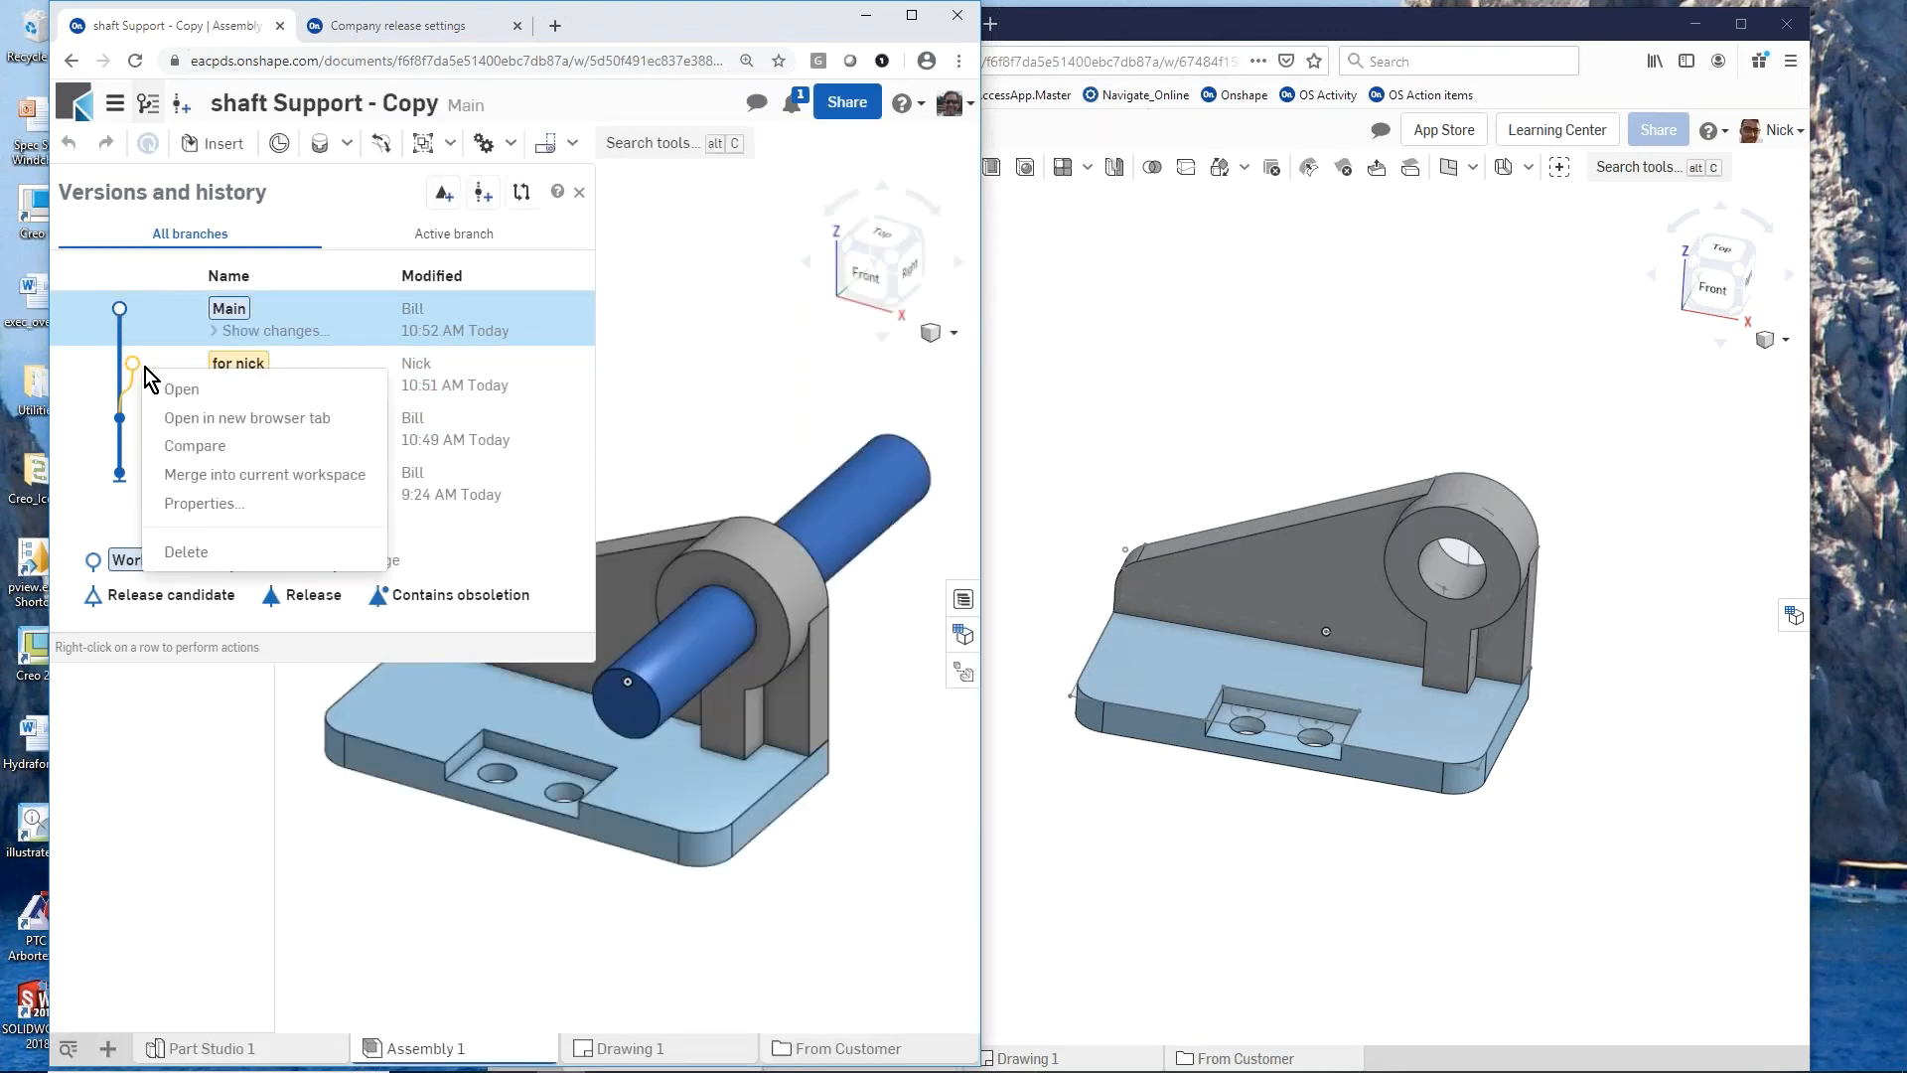
{"action": "left_click", "coordinate": [263, 474]}
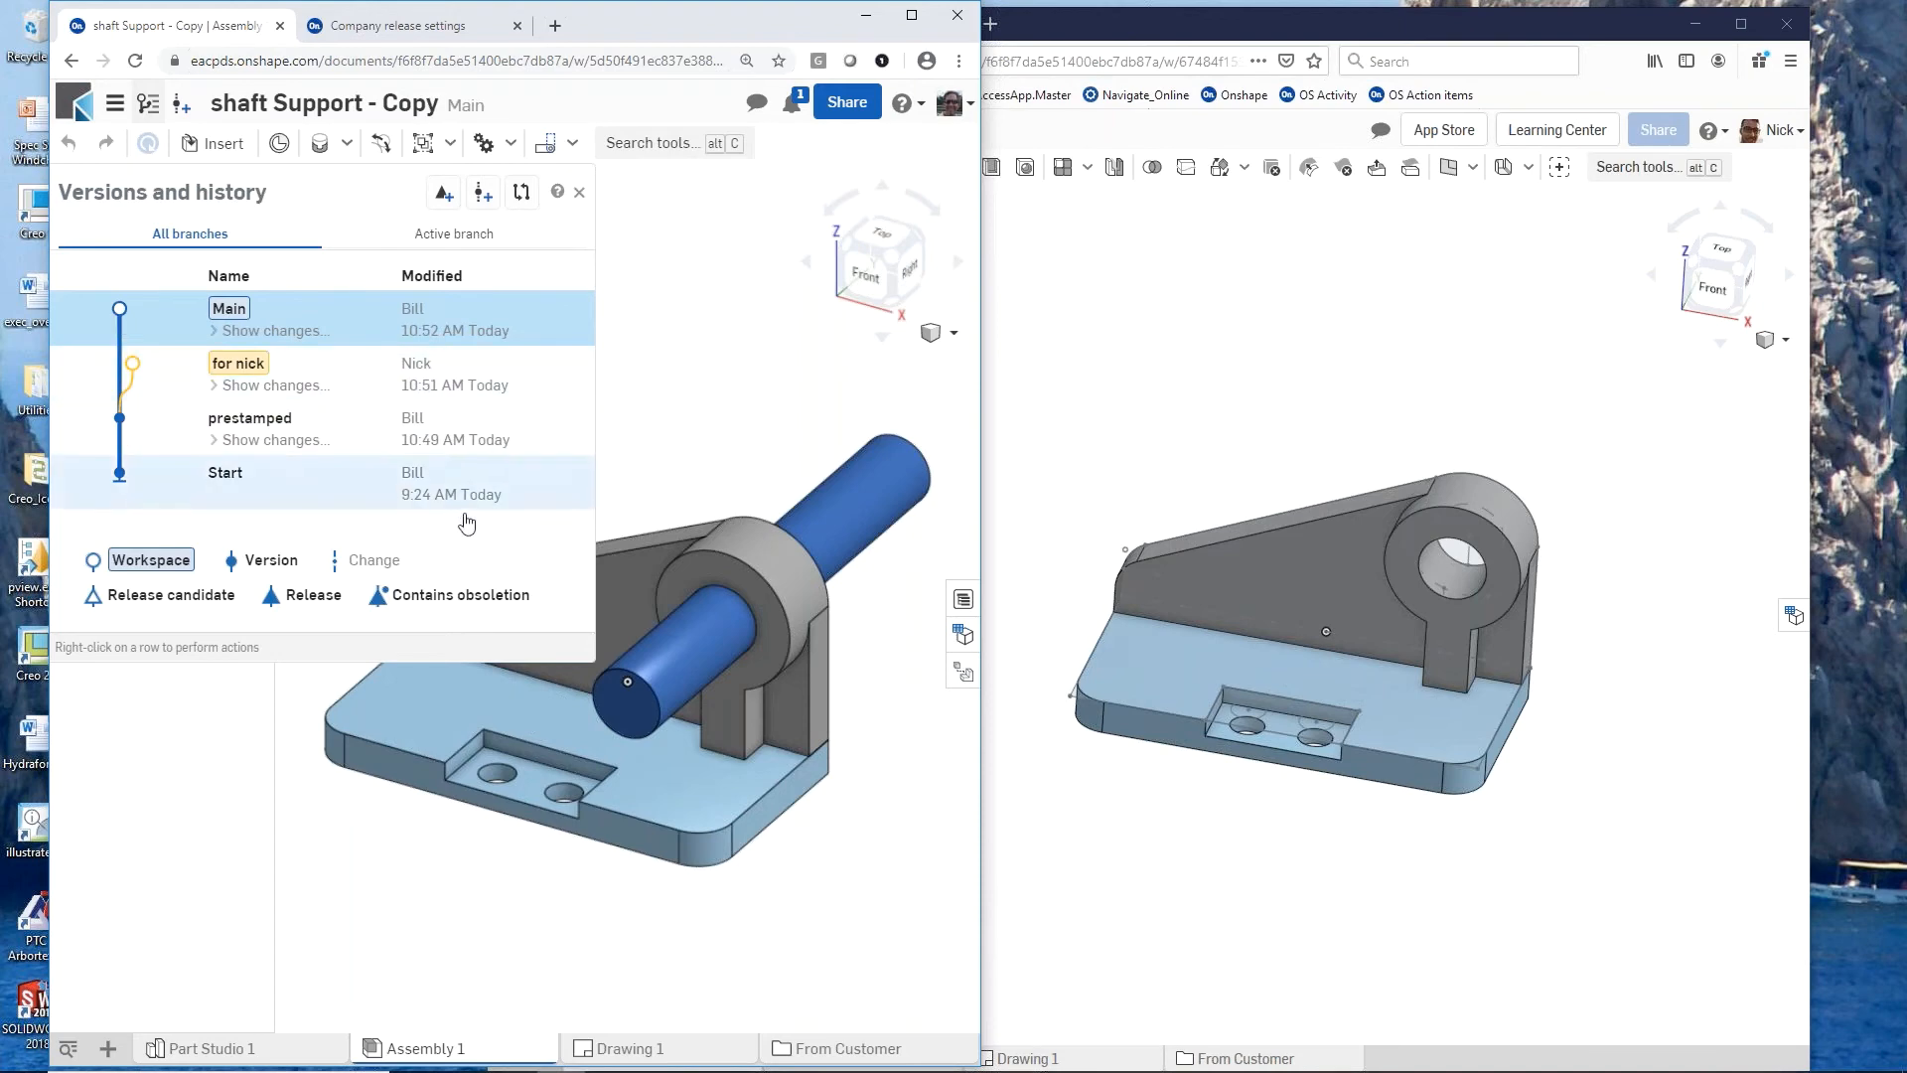
{"action": "mouse_move", "coordinate": [675, 765]}
{"action": "right_mouse_down"}
{"action": "mouse_move", "coordinate": [723, 654]}
{"action": "mouse_move", "coordinate": [682, 777]}
{"action": "right_mouse_up"}
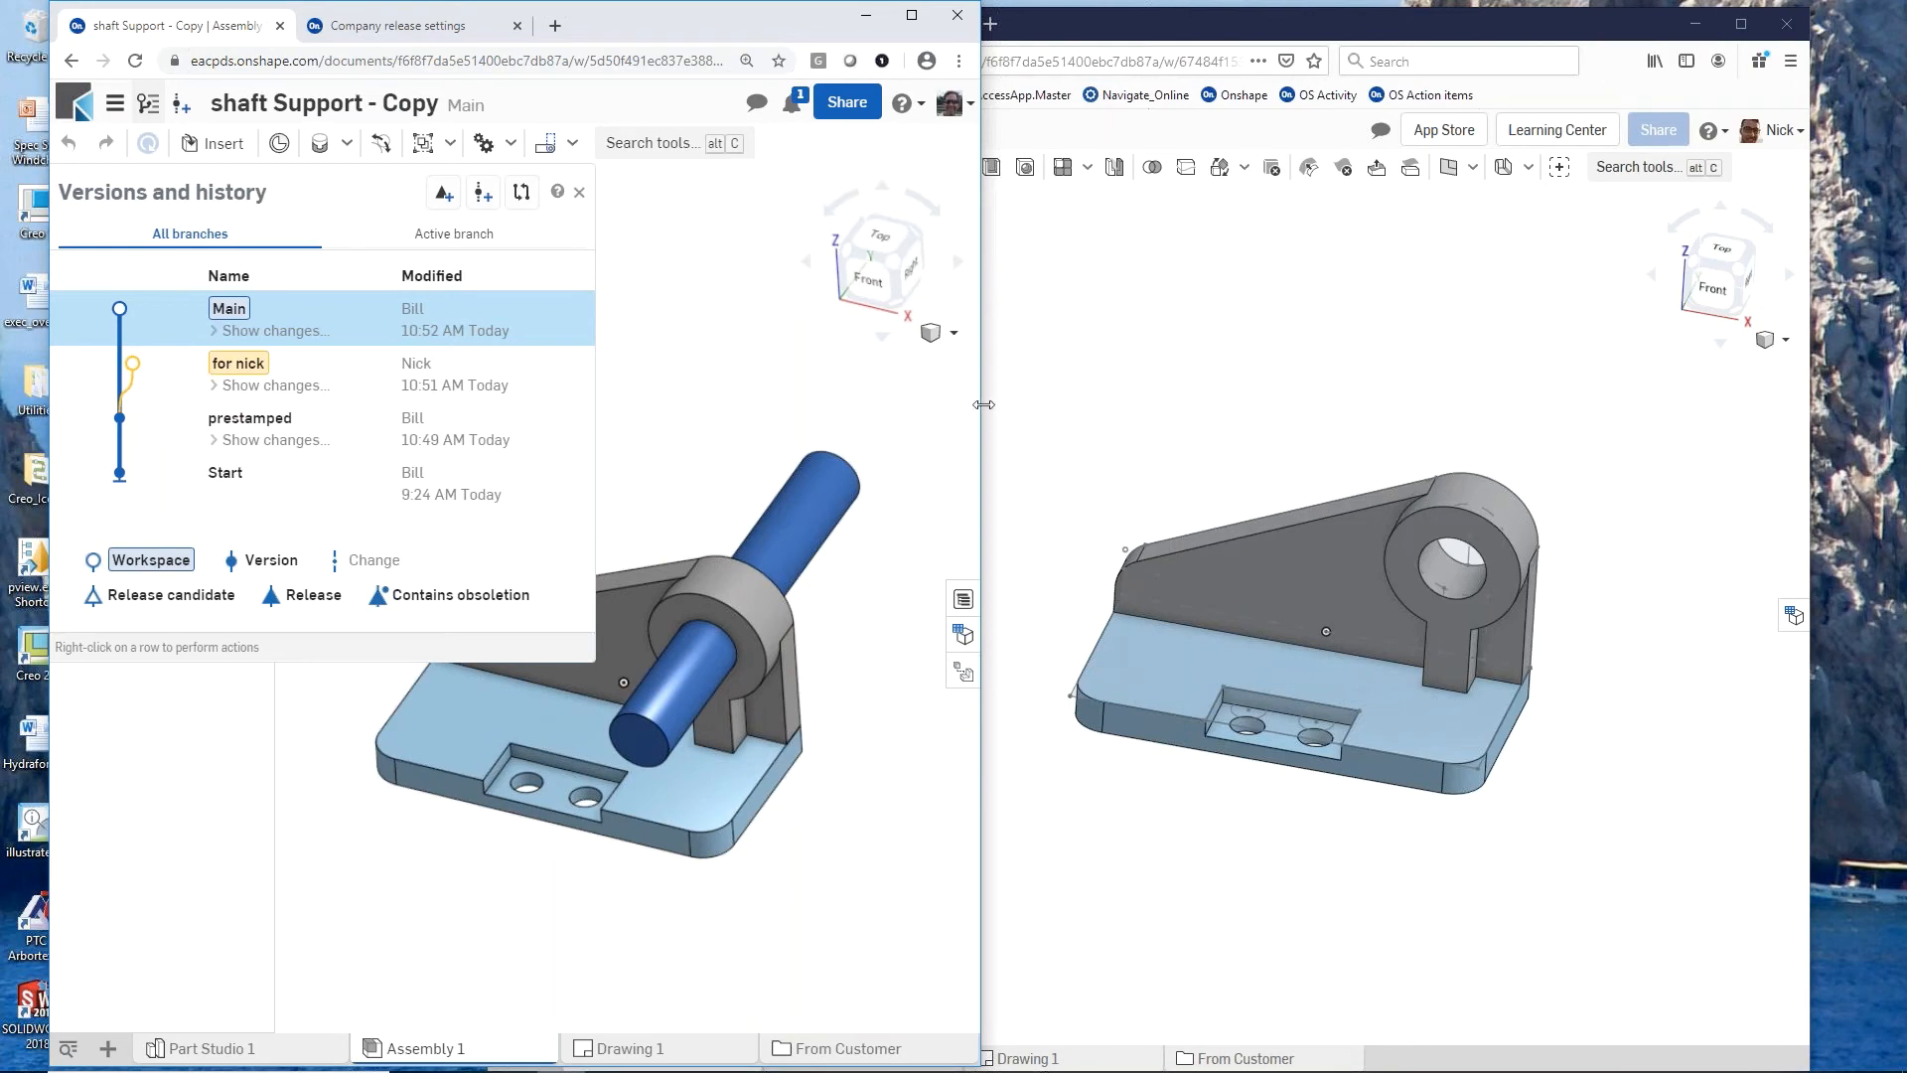
Step: Widen the owner's browser window, then update Drawing 1 from the Main workspace and inspect its section view
{"action": "left_click_drag", "start_coordinate": [1004, 411], "coordinate": [1775, 531]}
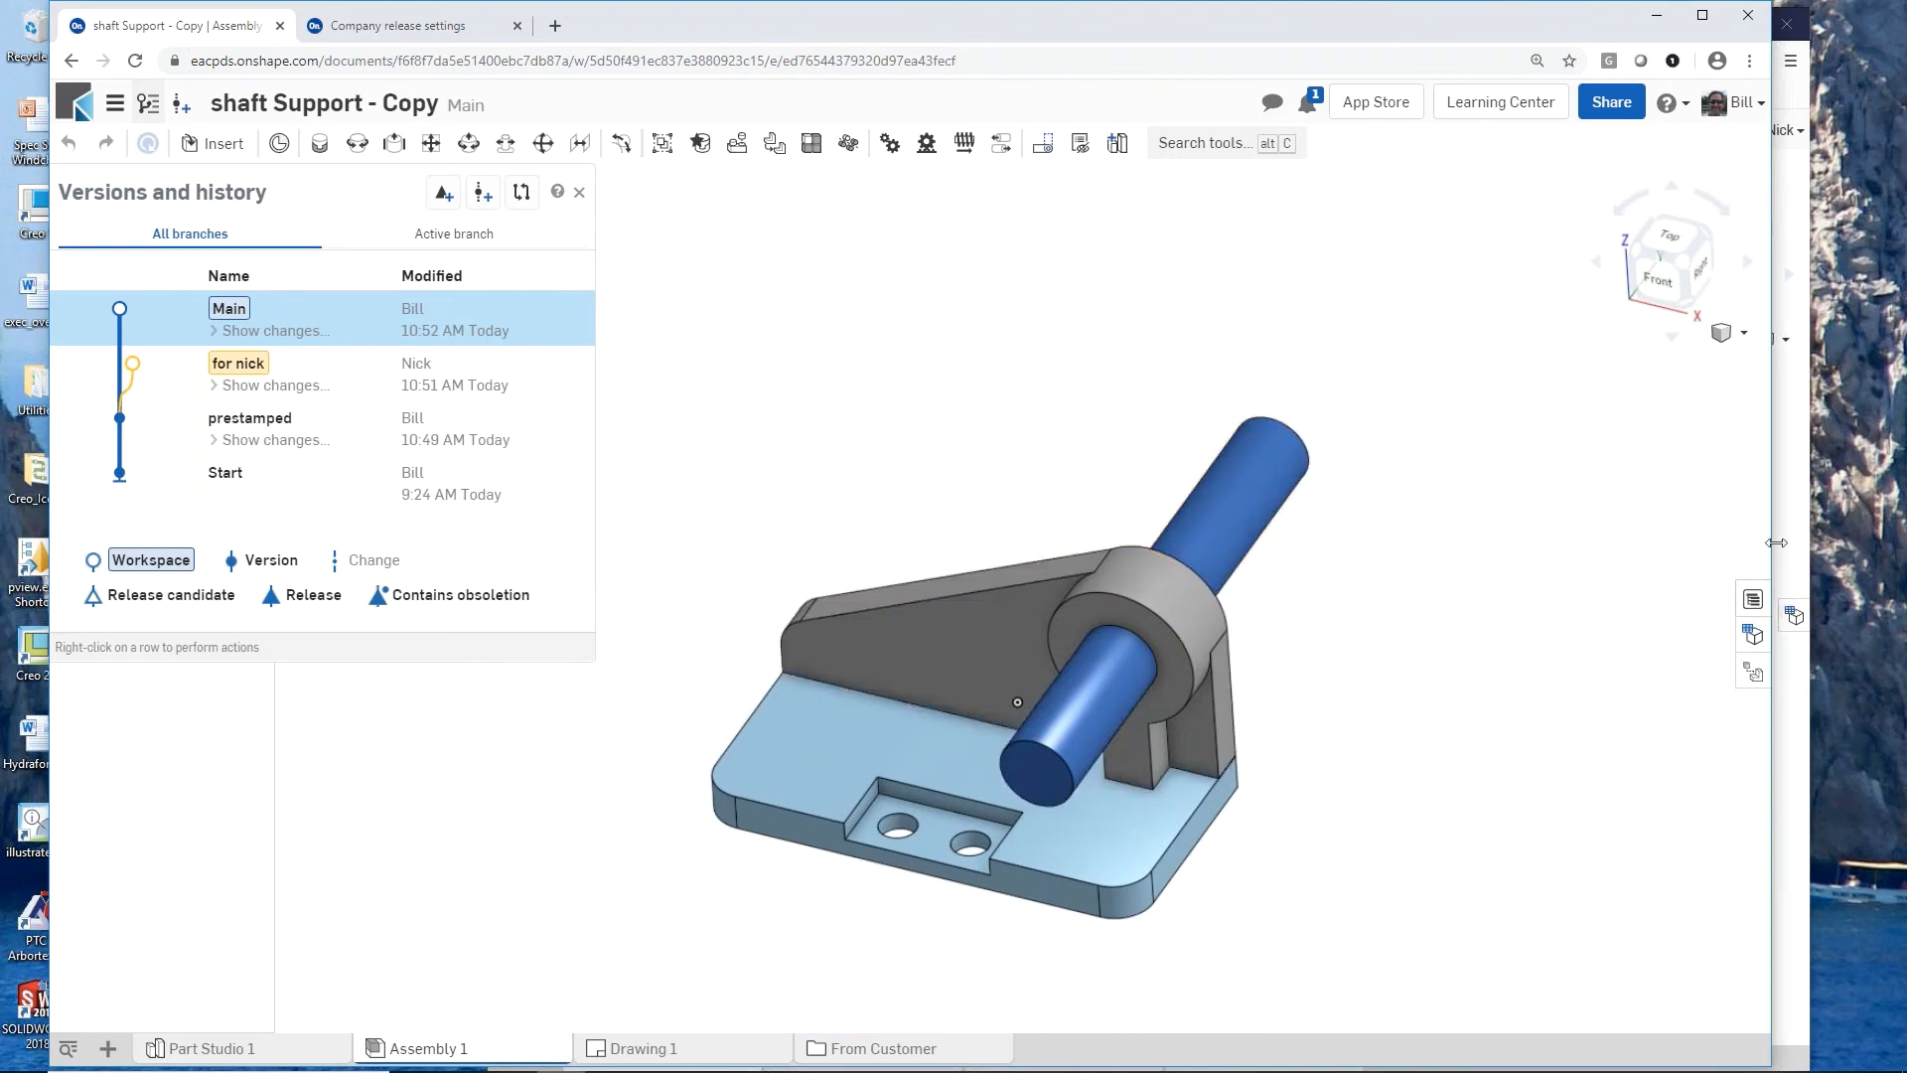
{"action": "left_click_drag", "start_coordinate": [1774, 540], "coordinate": [1897, 547]}
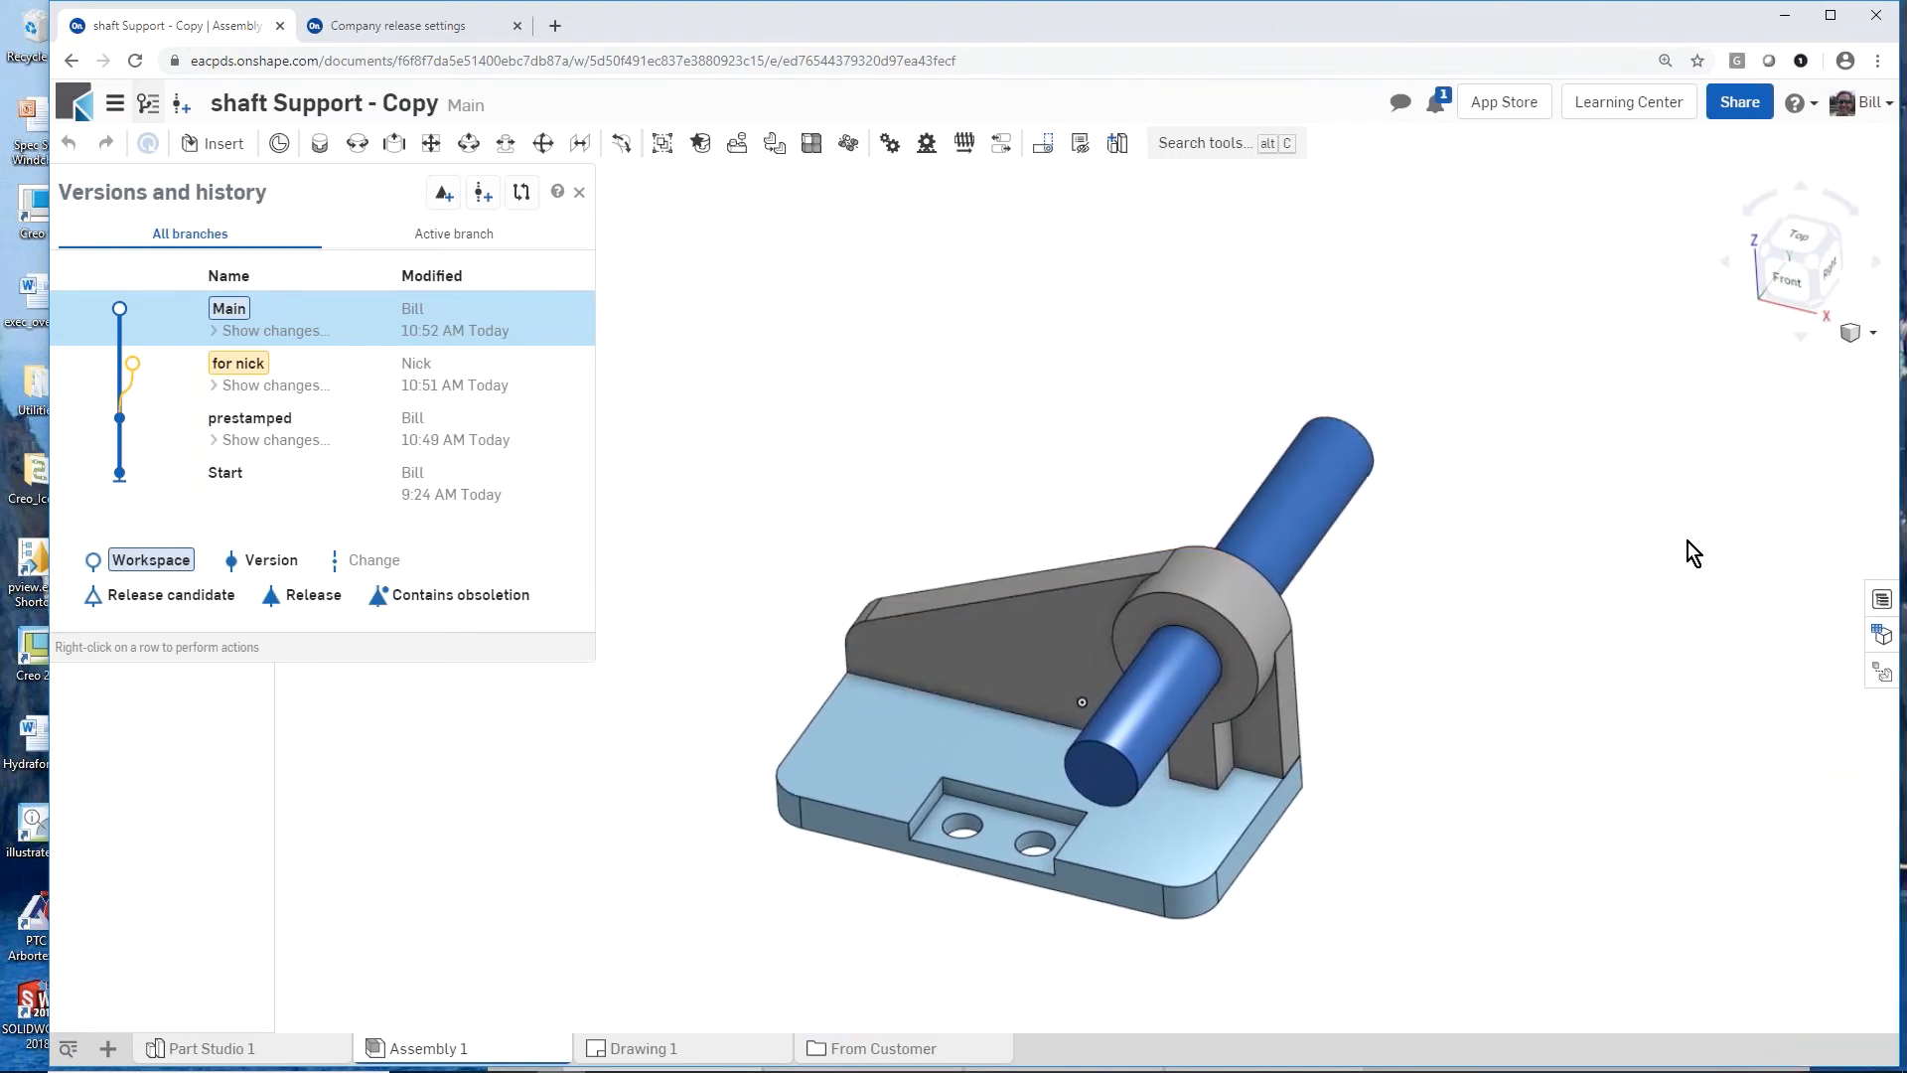
{"action": "left_click", "coordinate": [665, 1051]}
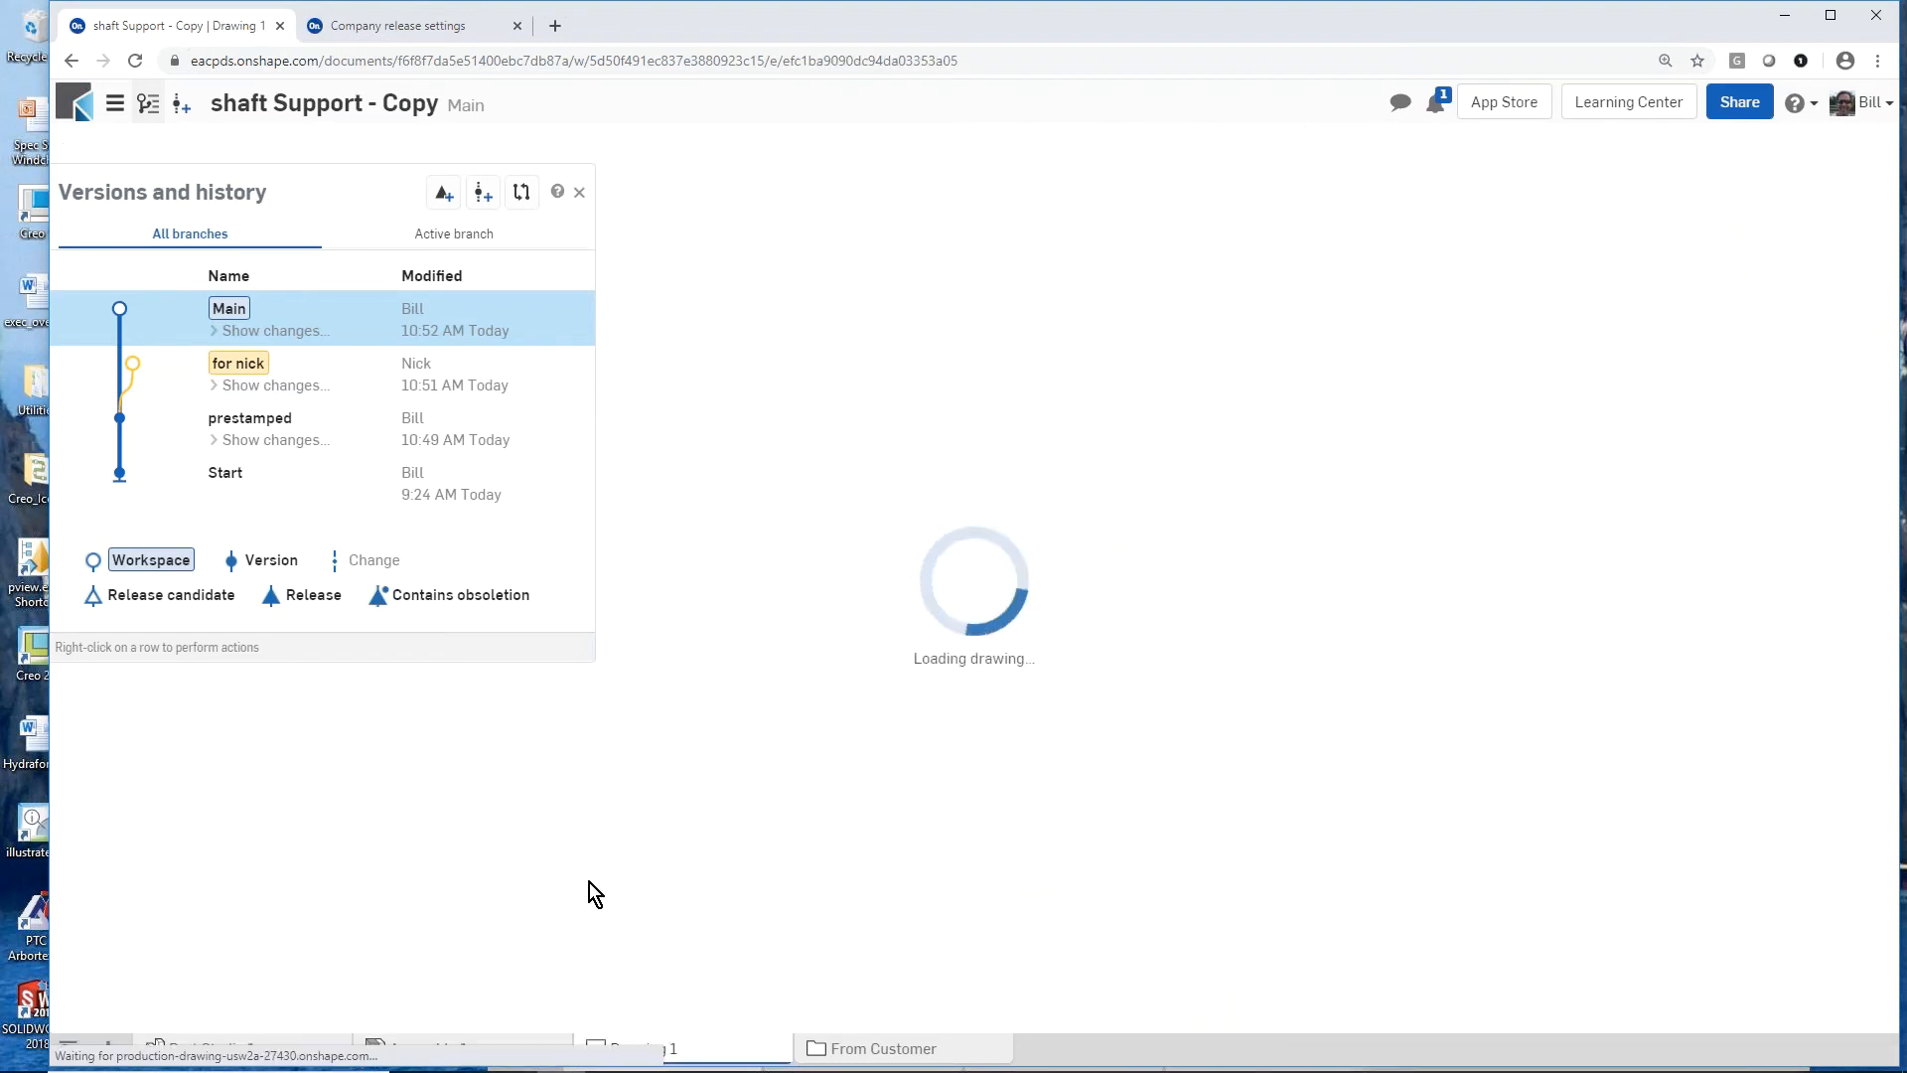
{"action": "left_click", "coordinate": [579, 192]}
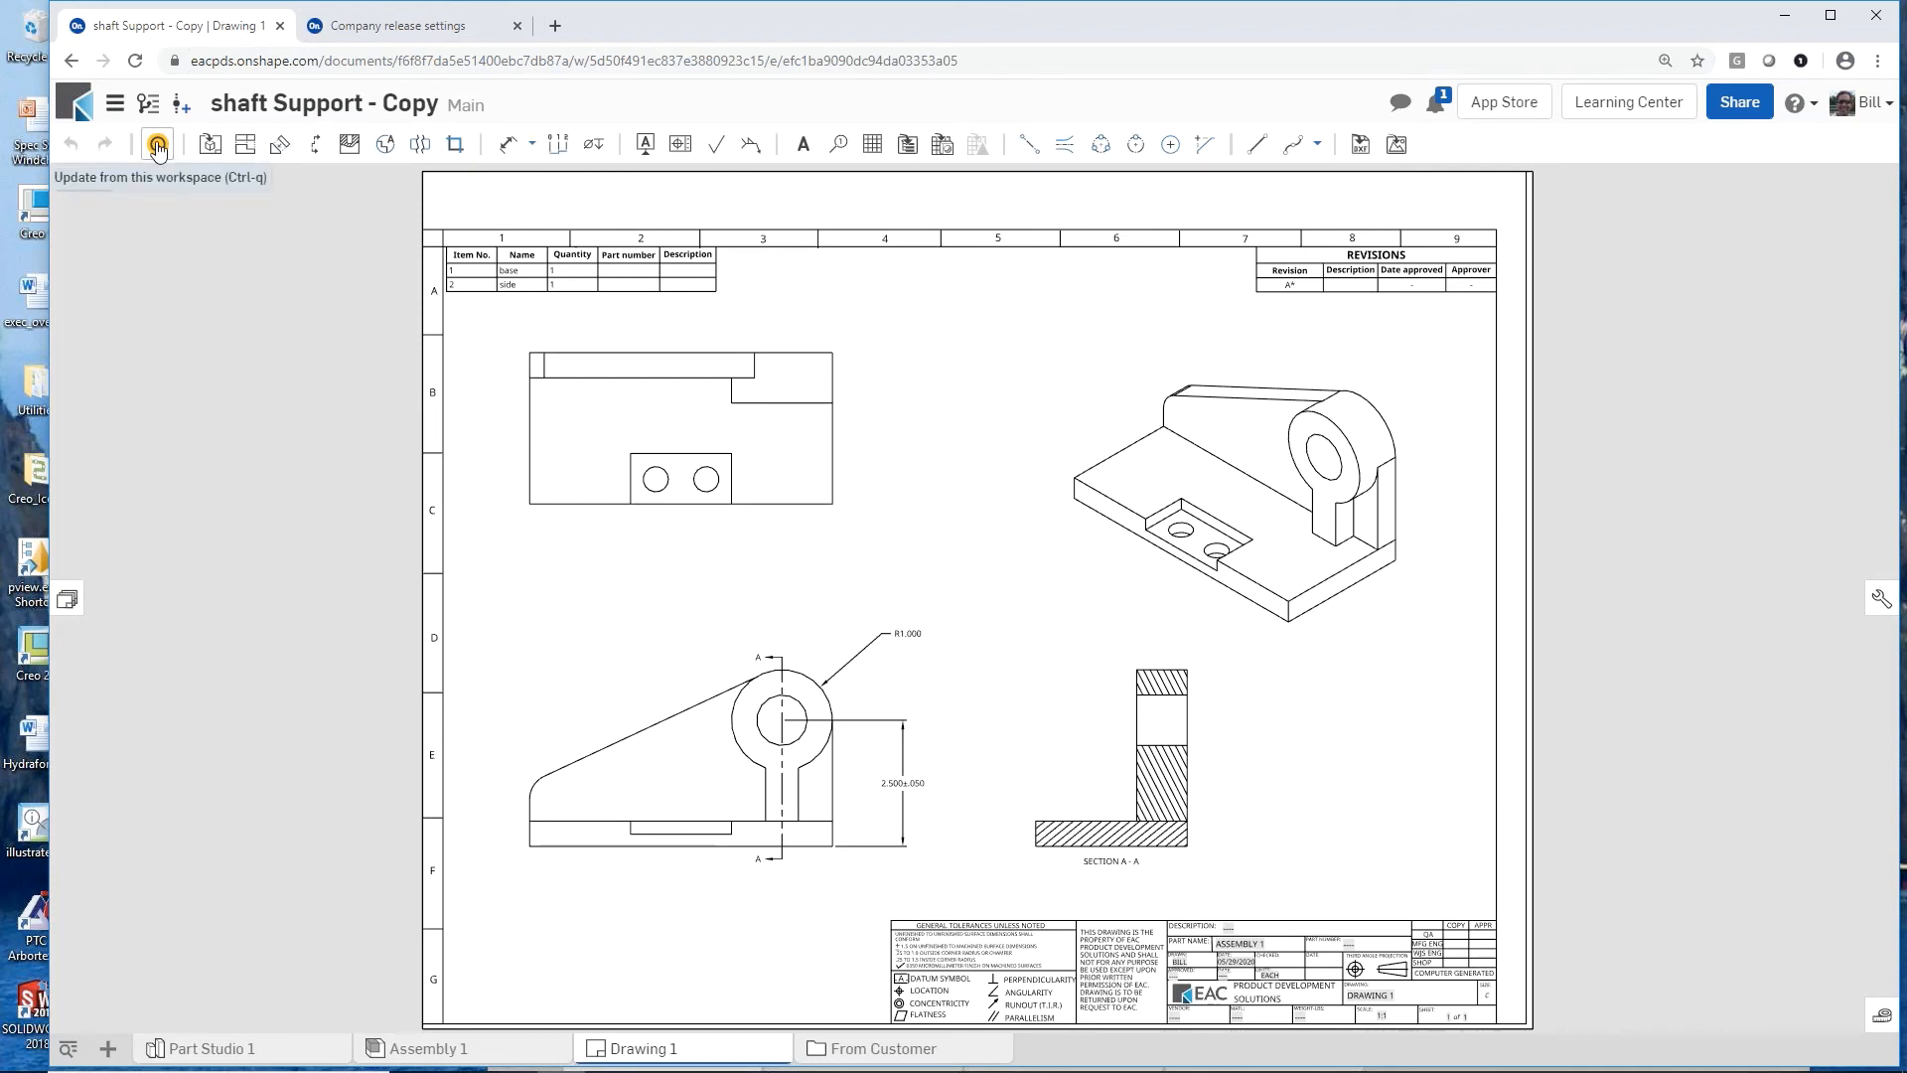
{"action": "left_click", "coordinate": [157, 146]}
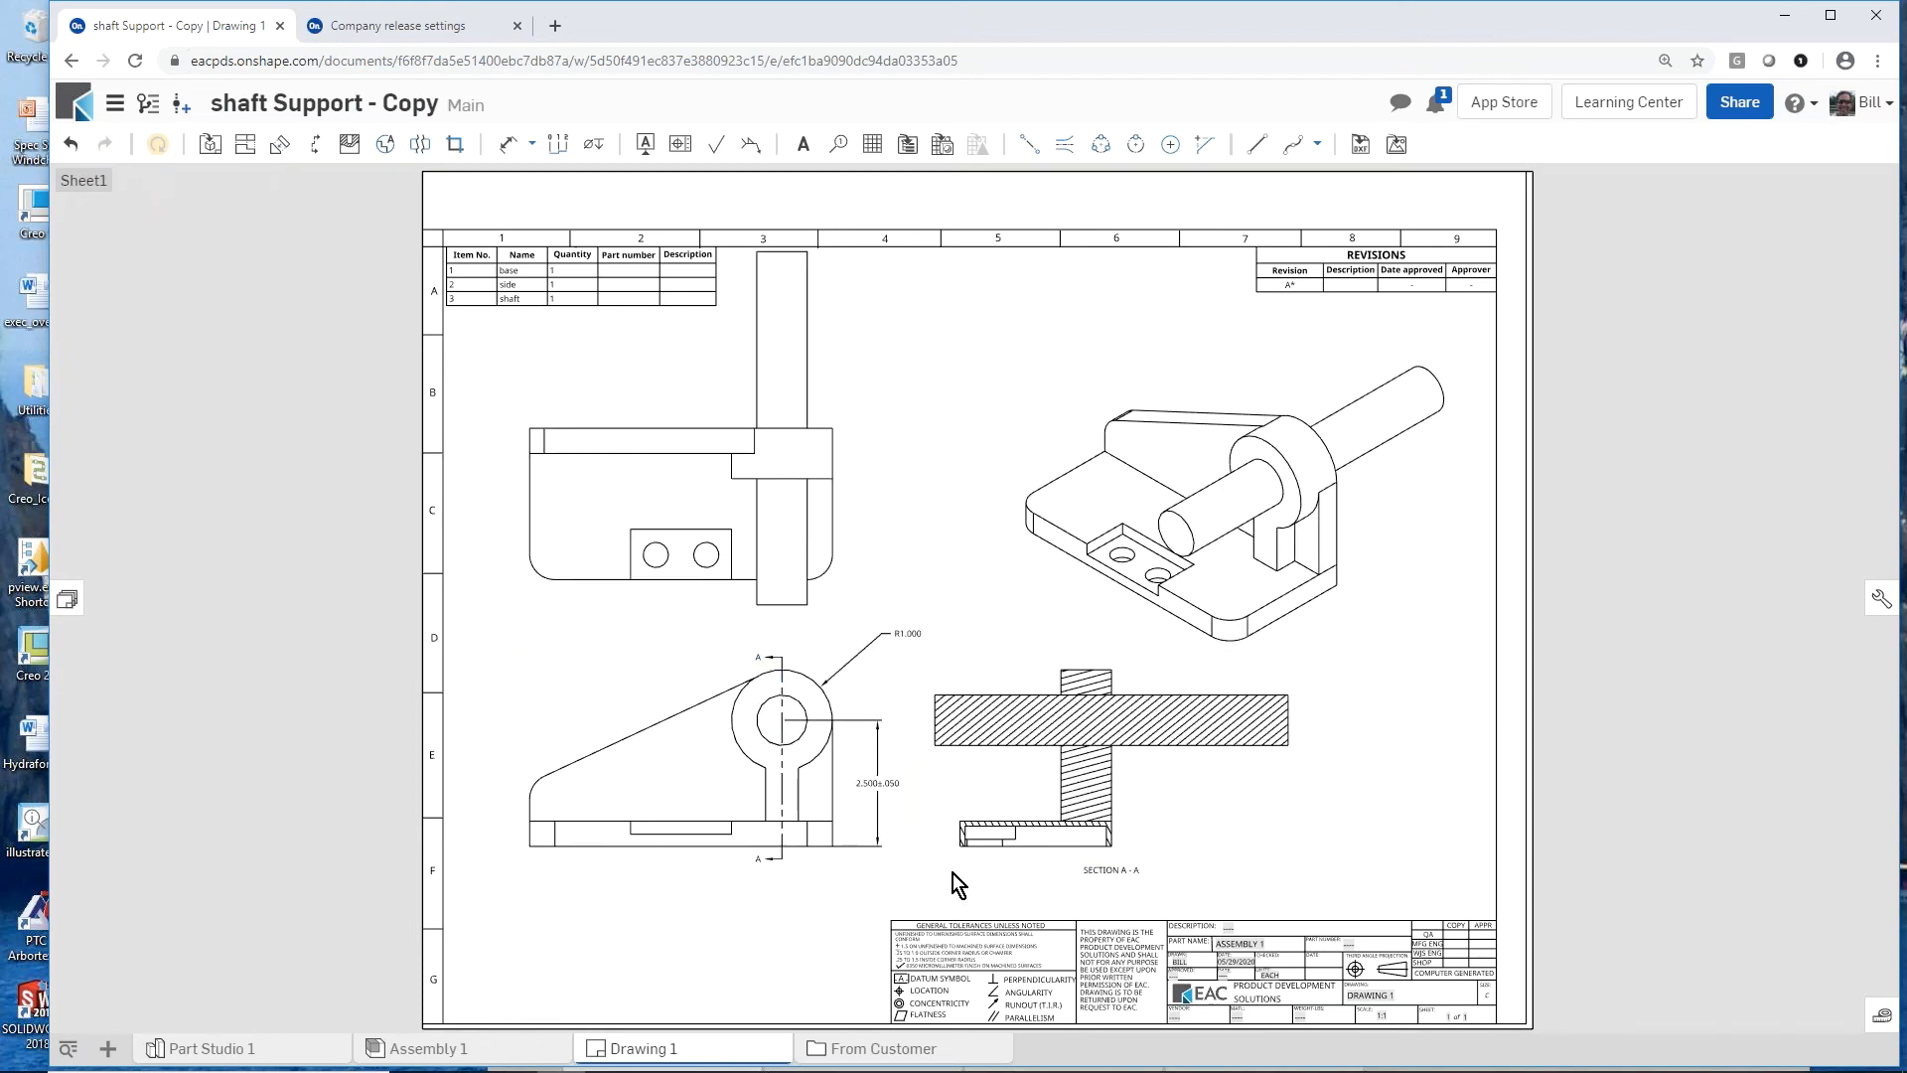
{"action": "scroll", "coordinate": [951, 873], "scroll_direction": "up", "scroll_amount": 5}
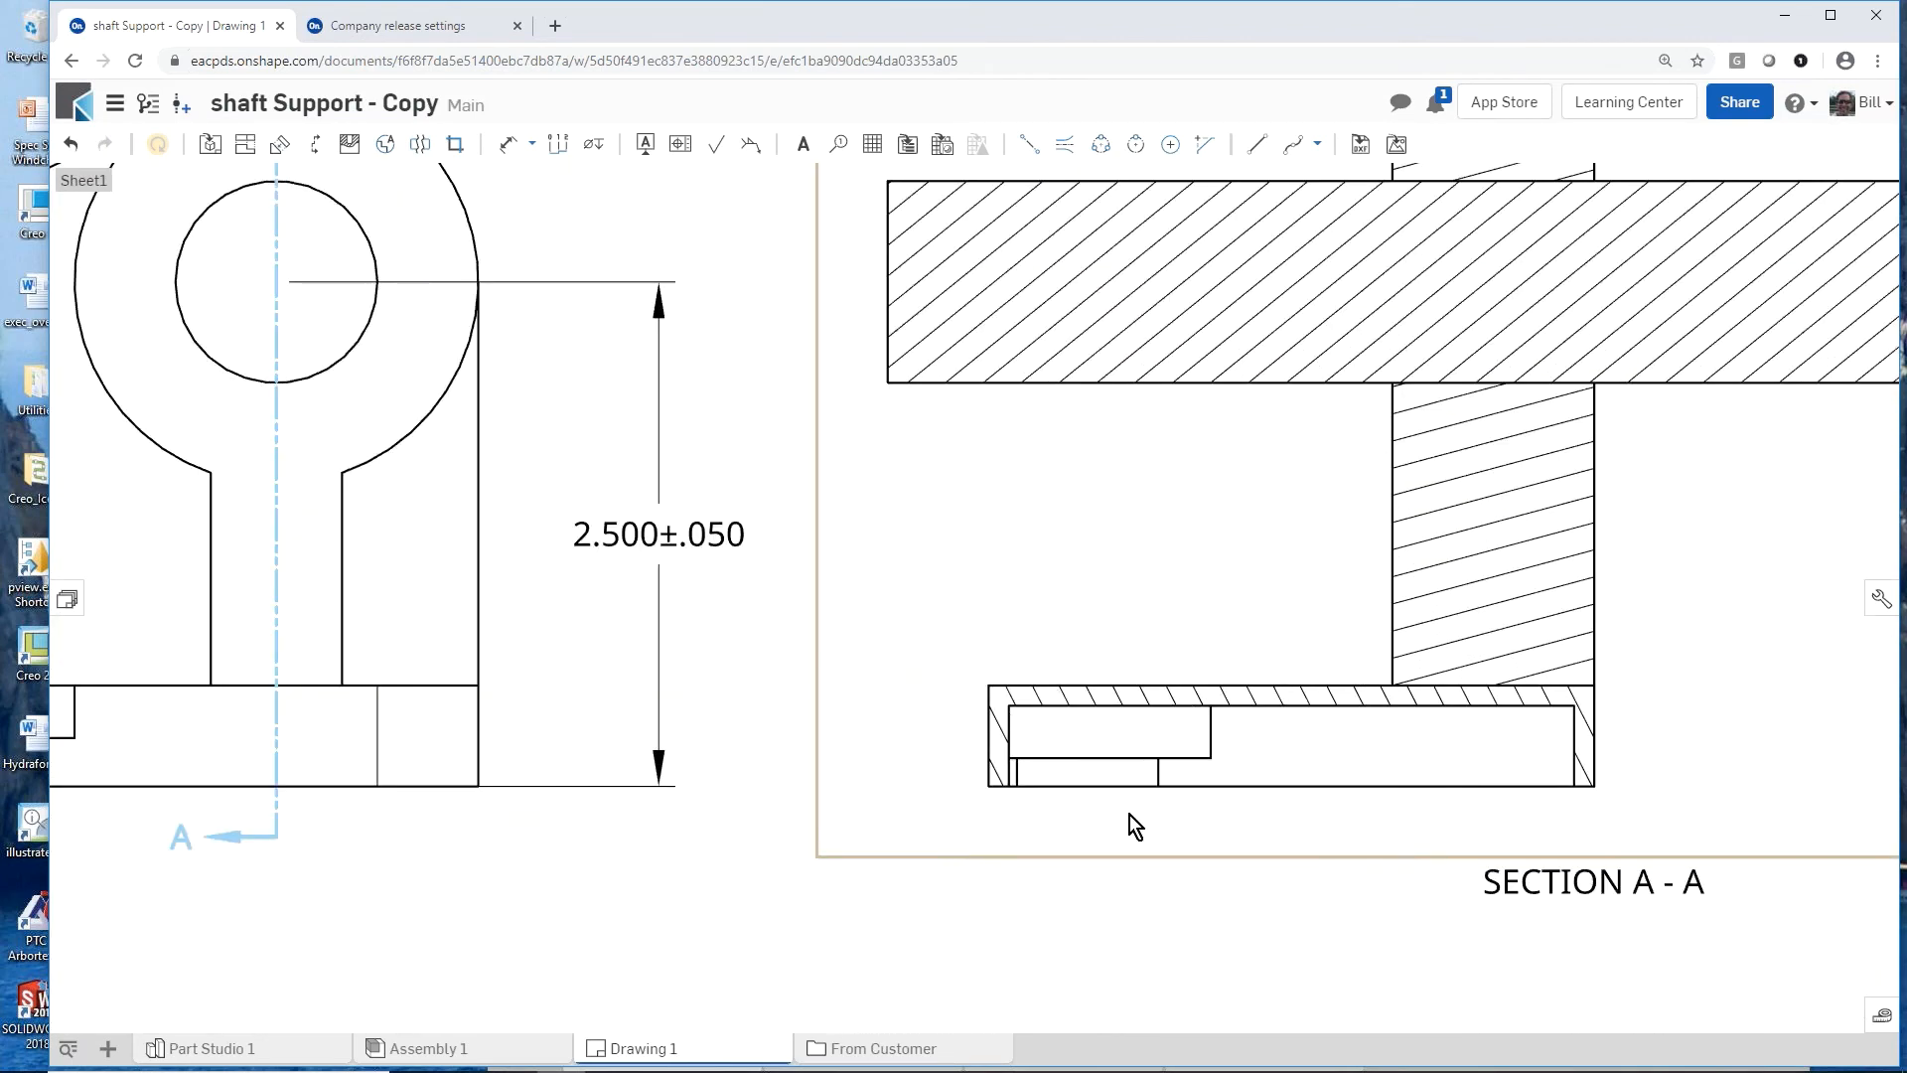
{"action": "scroll", "coordinate": [1047, 884], "scroll_direction": "down", "scroll_amount": 10}
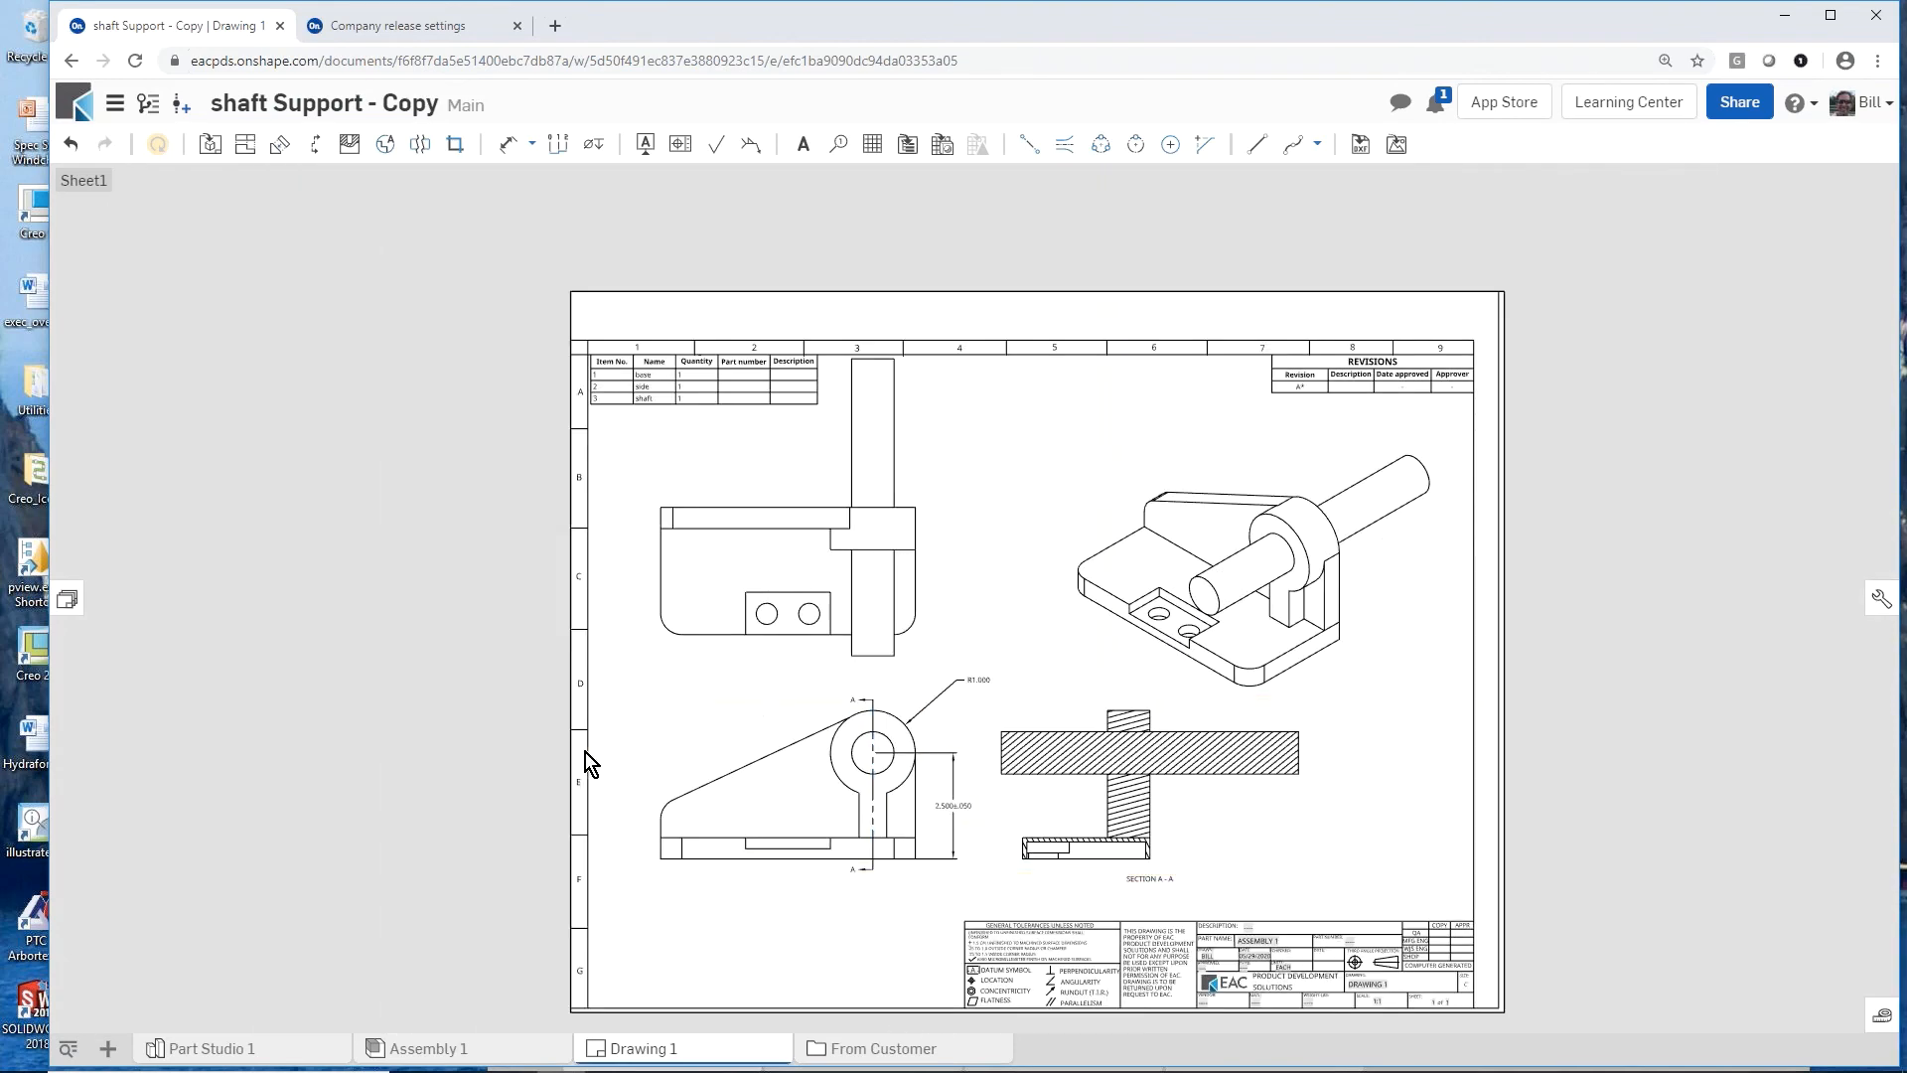
{"action": "scroll", "coordinate": [590, 764], "scroll_direction": "down", "scroll_amount": 3}
{"action": "scroll", "coordinate": [988, 817], "scroll_direction": "up", "scroll_amount": 3}
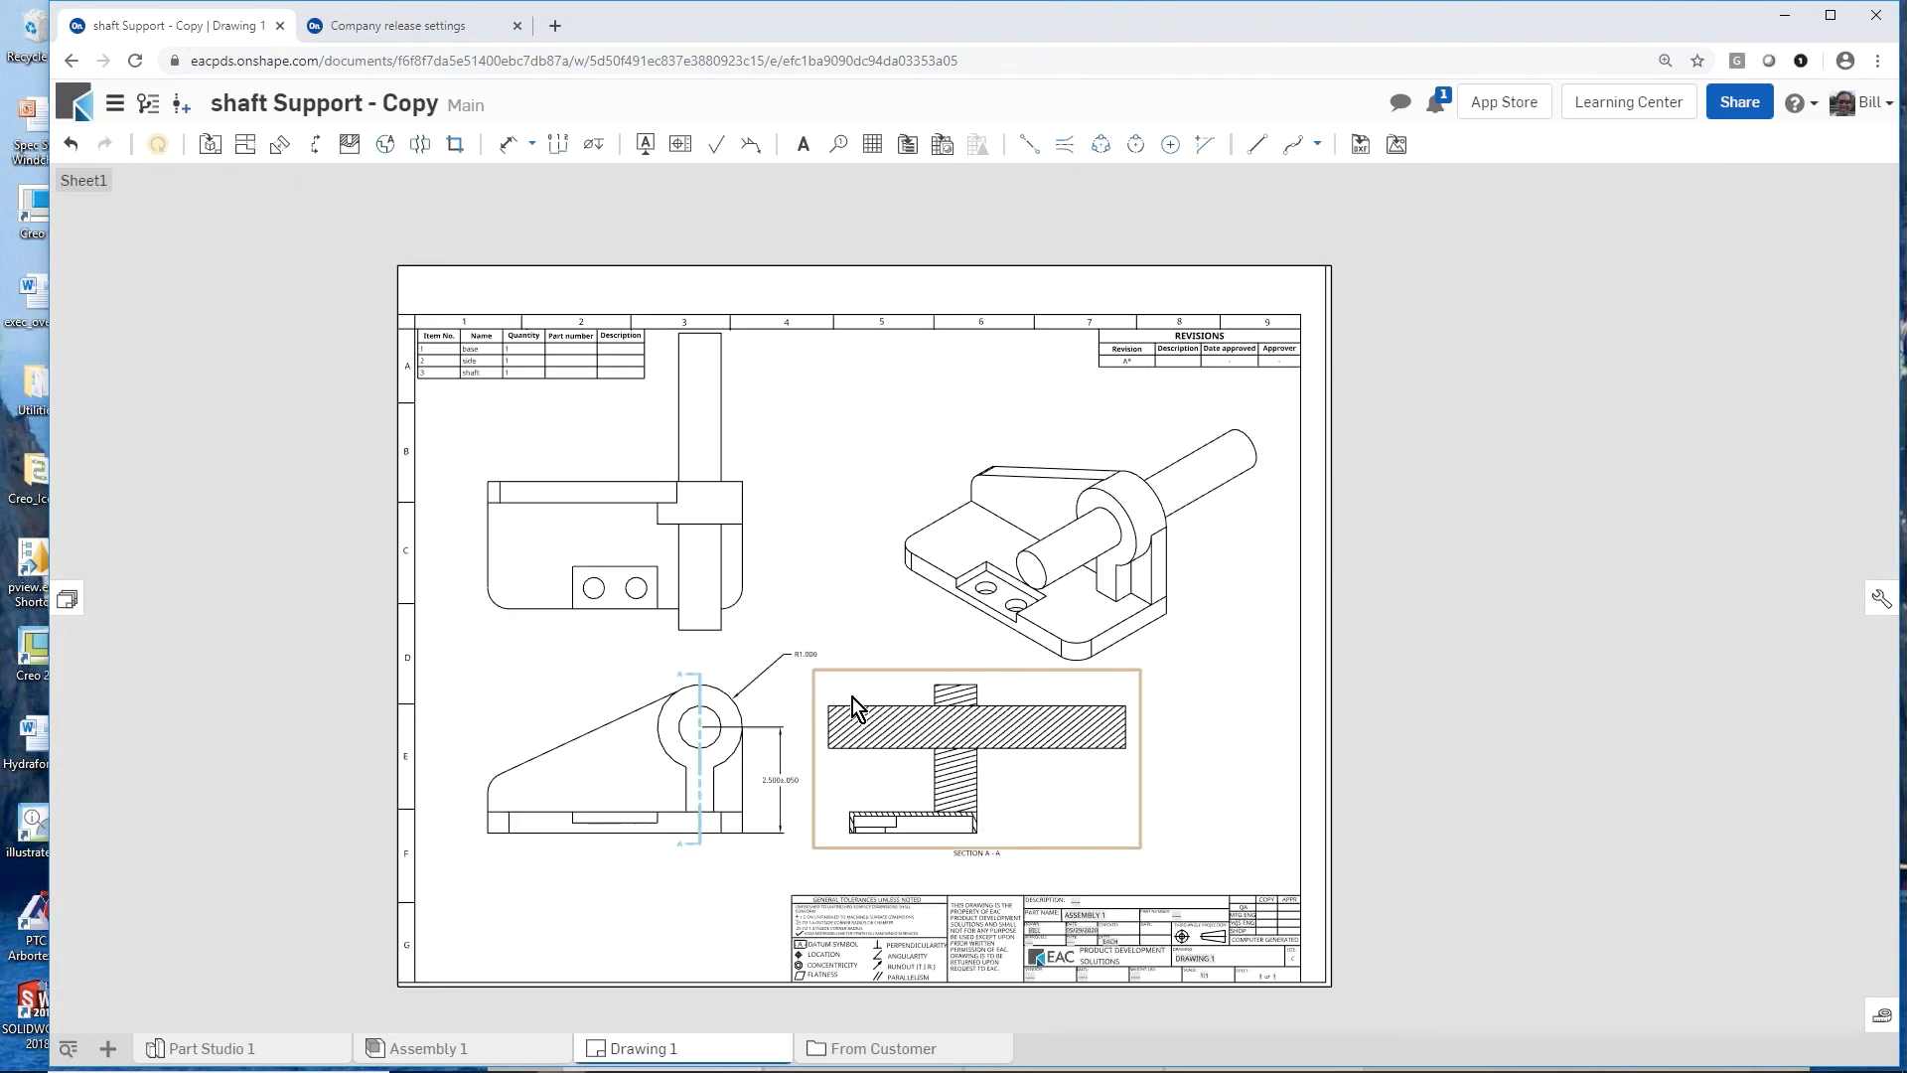
Step: In Part Studio 1, start a release candidate for the base part and generate its part number automatically
{"action": "left_click", "coordinate": [241, 1048]}
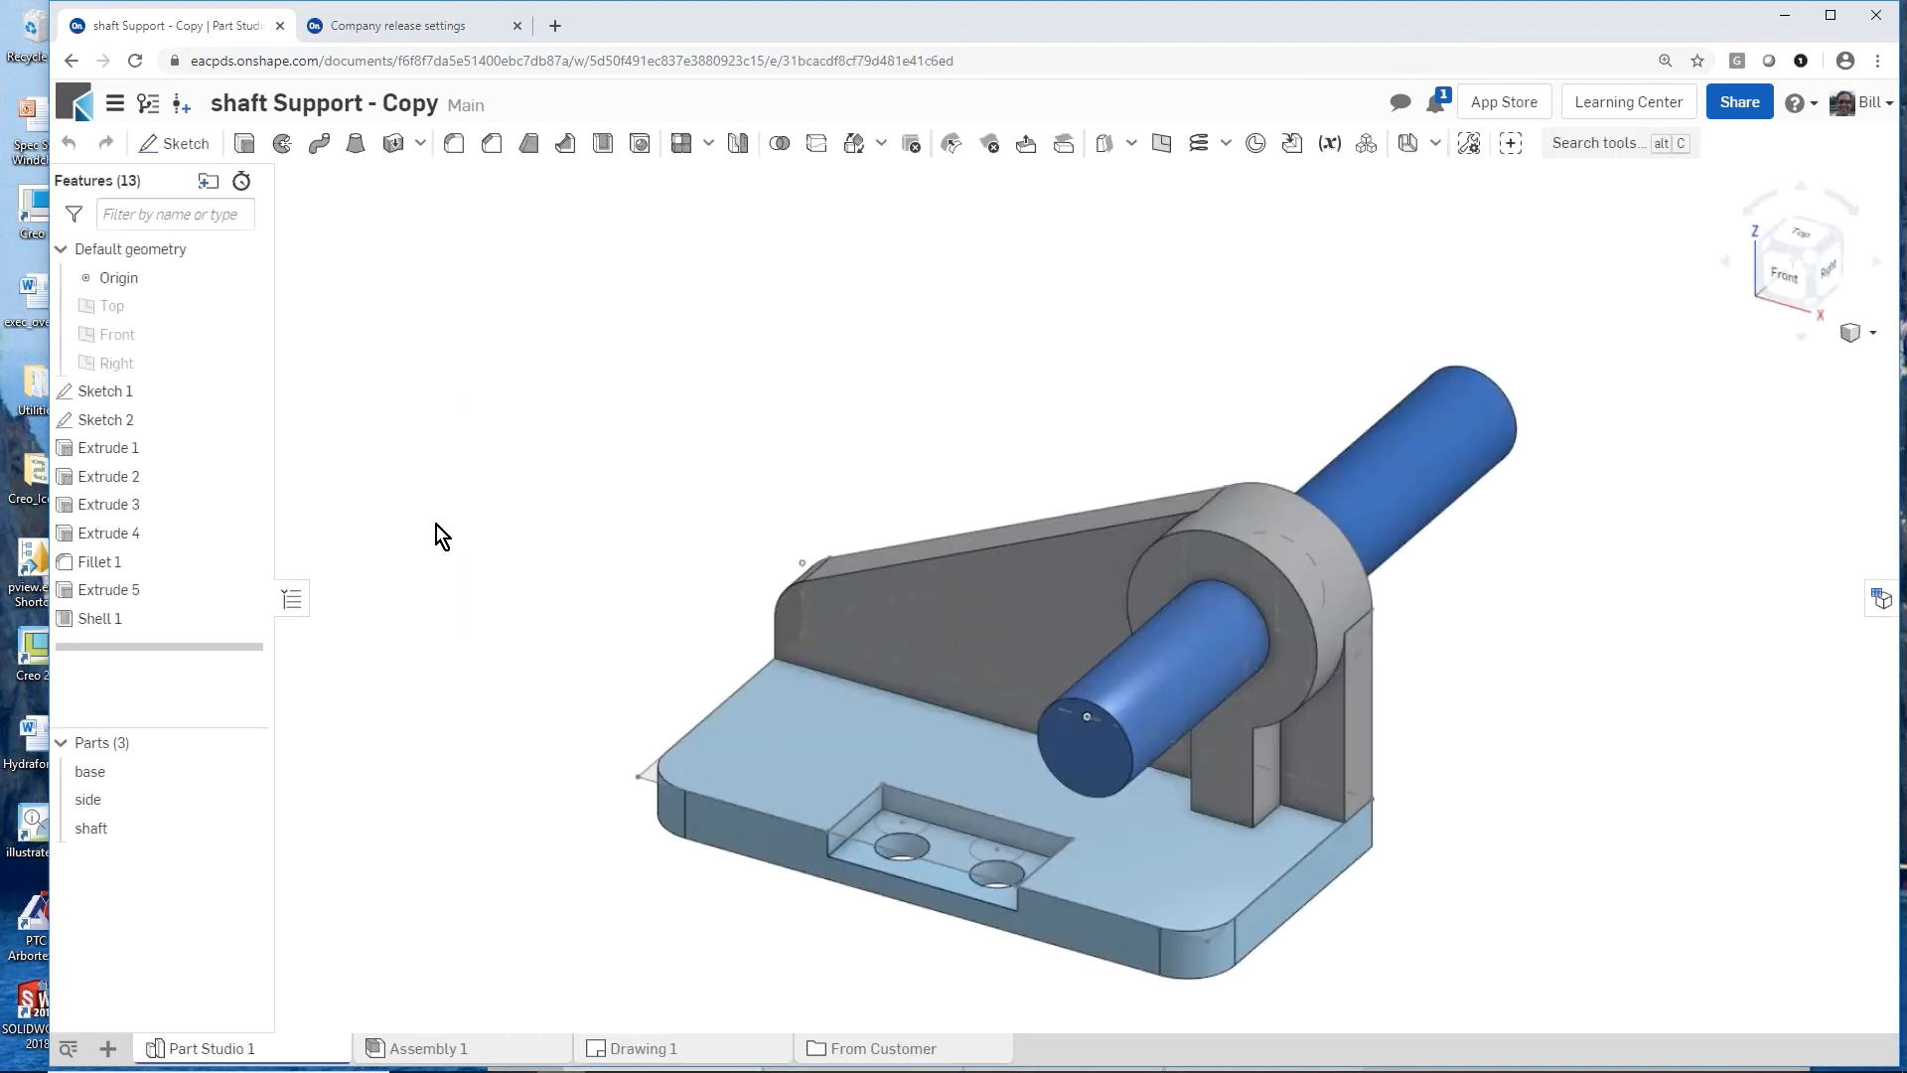
{"action": "mouse_move", "coordinate": [688, 807]}
{"action": "right_mouse_down"}
{"action": "mouse_move", "coordinate": [729, 672]}
{"action": "mouse_move", "coordinate": [713, 796]}
{"action": "right_mouse_up"}
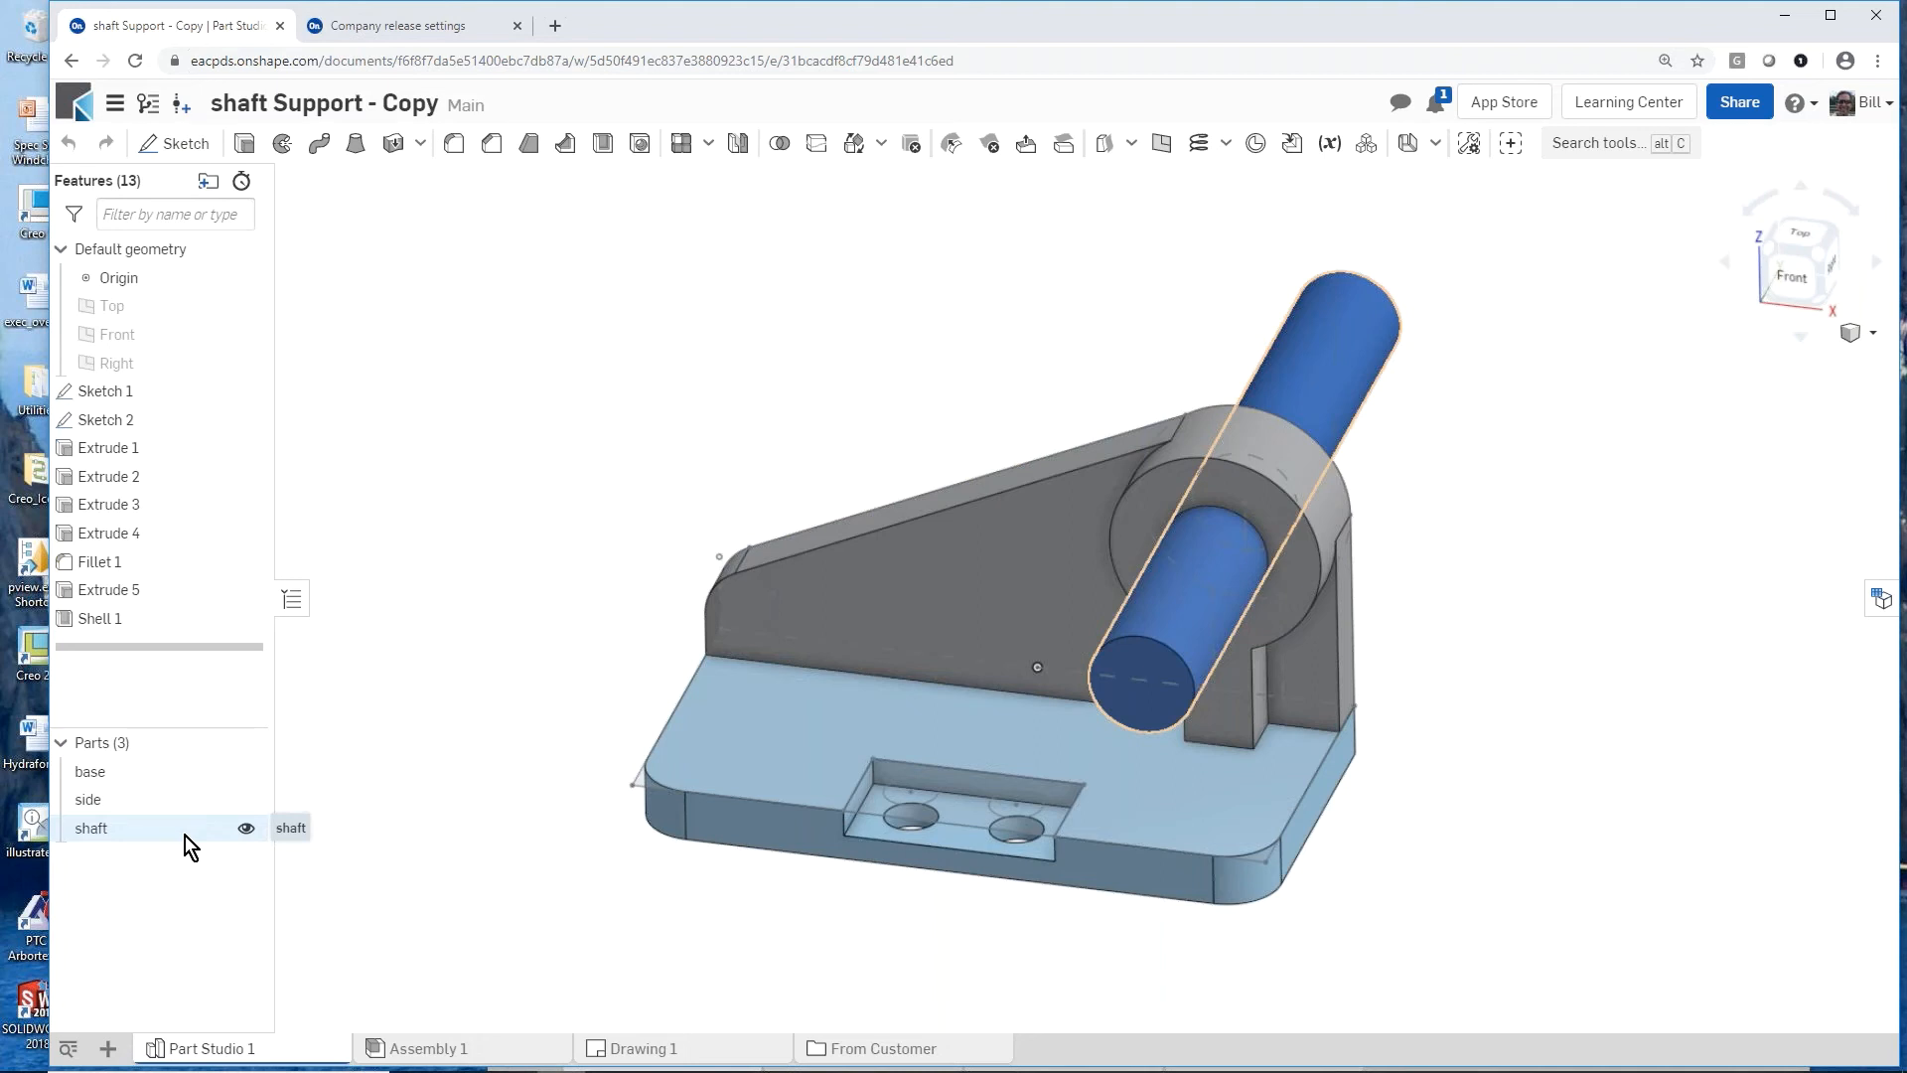
{"action": "right_click", "coordinate": [163, 777]}
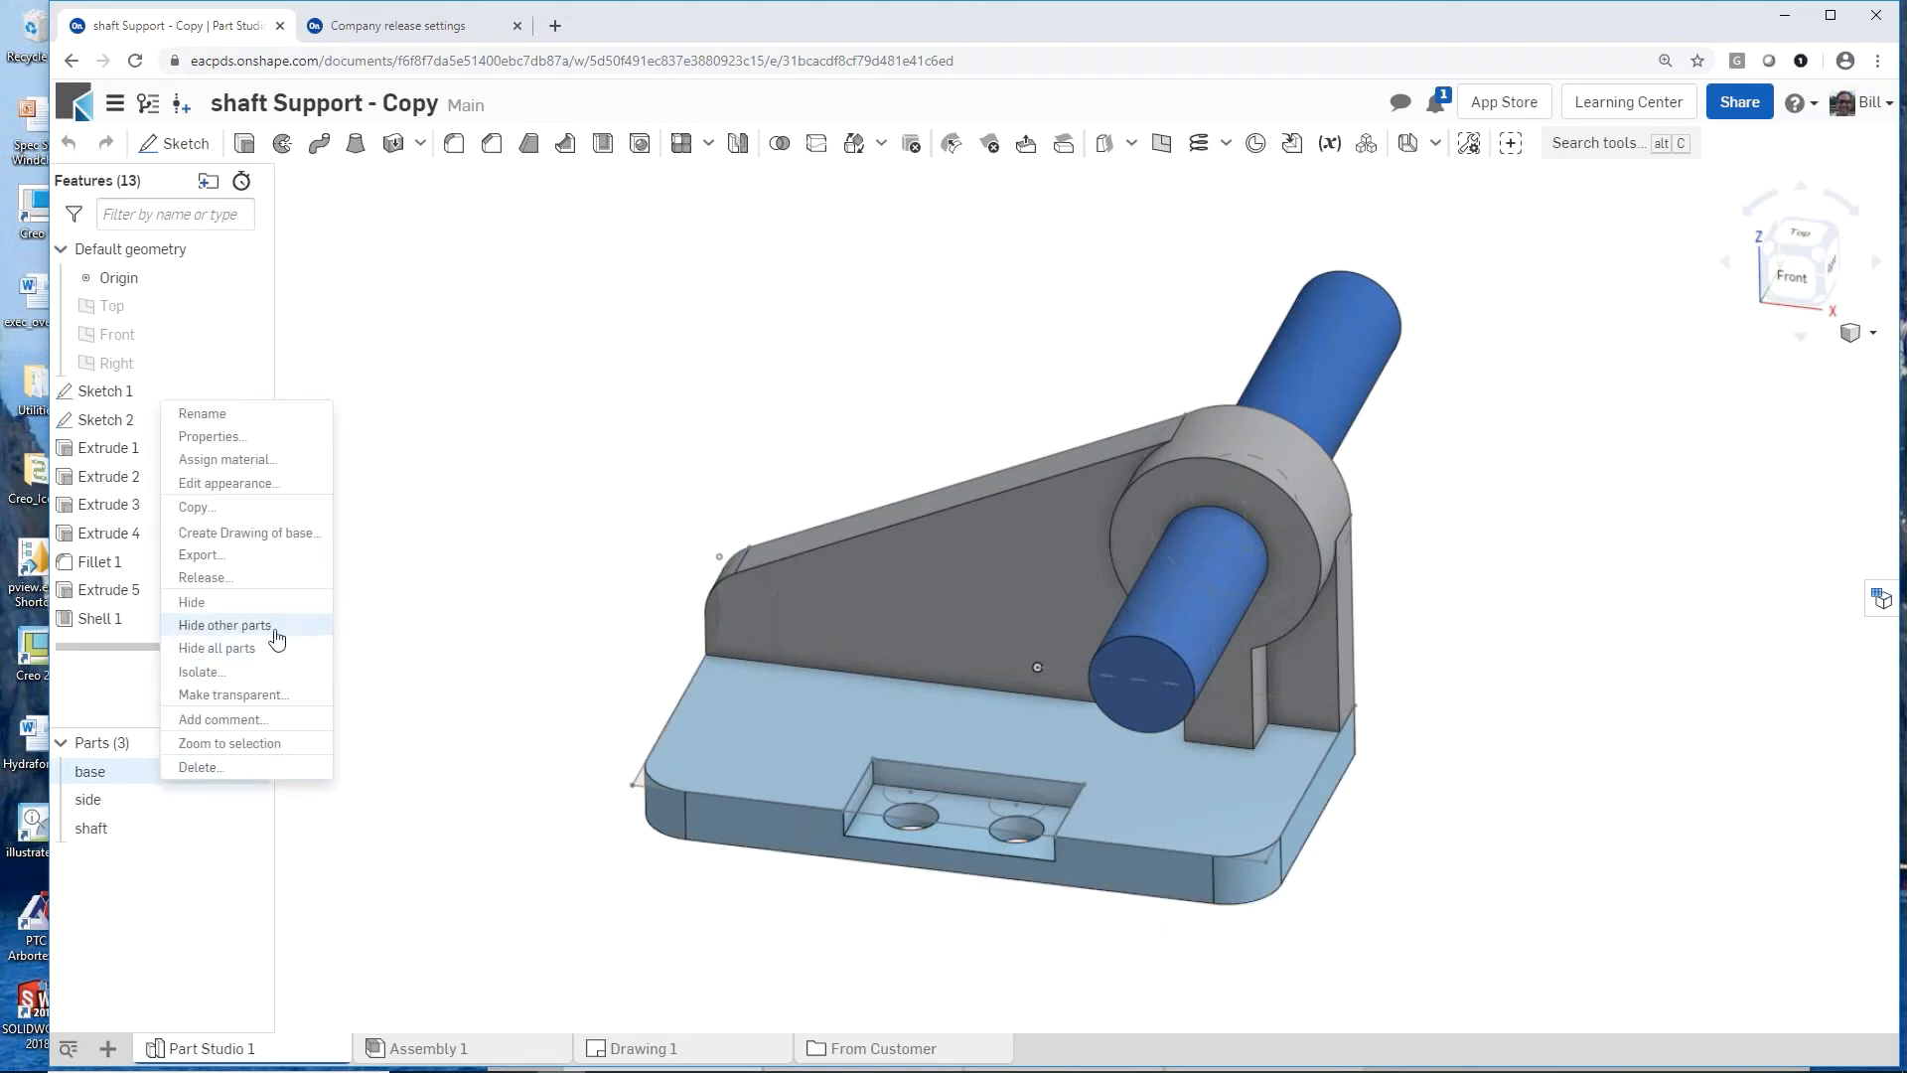
{"action": "left_click", "coordinate": [289, 577]}
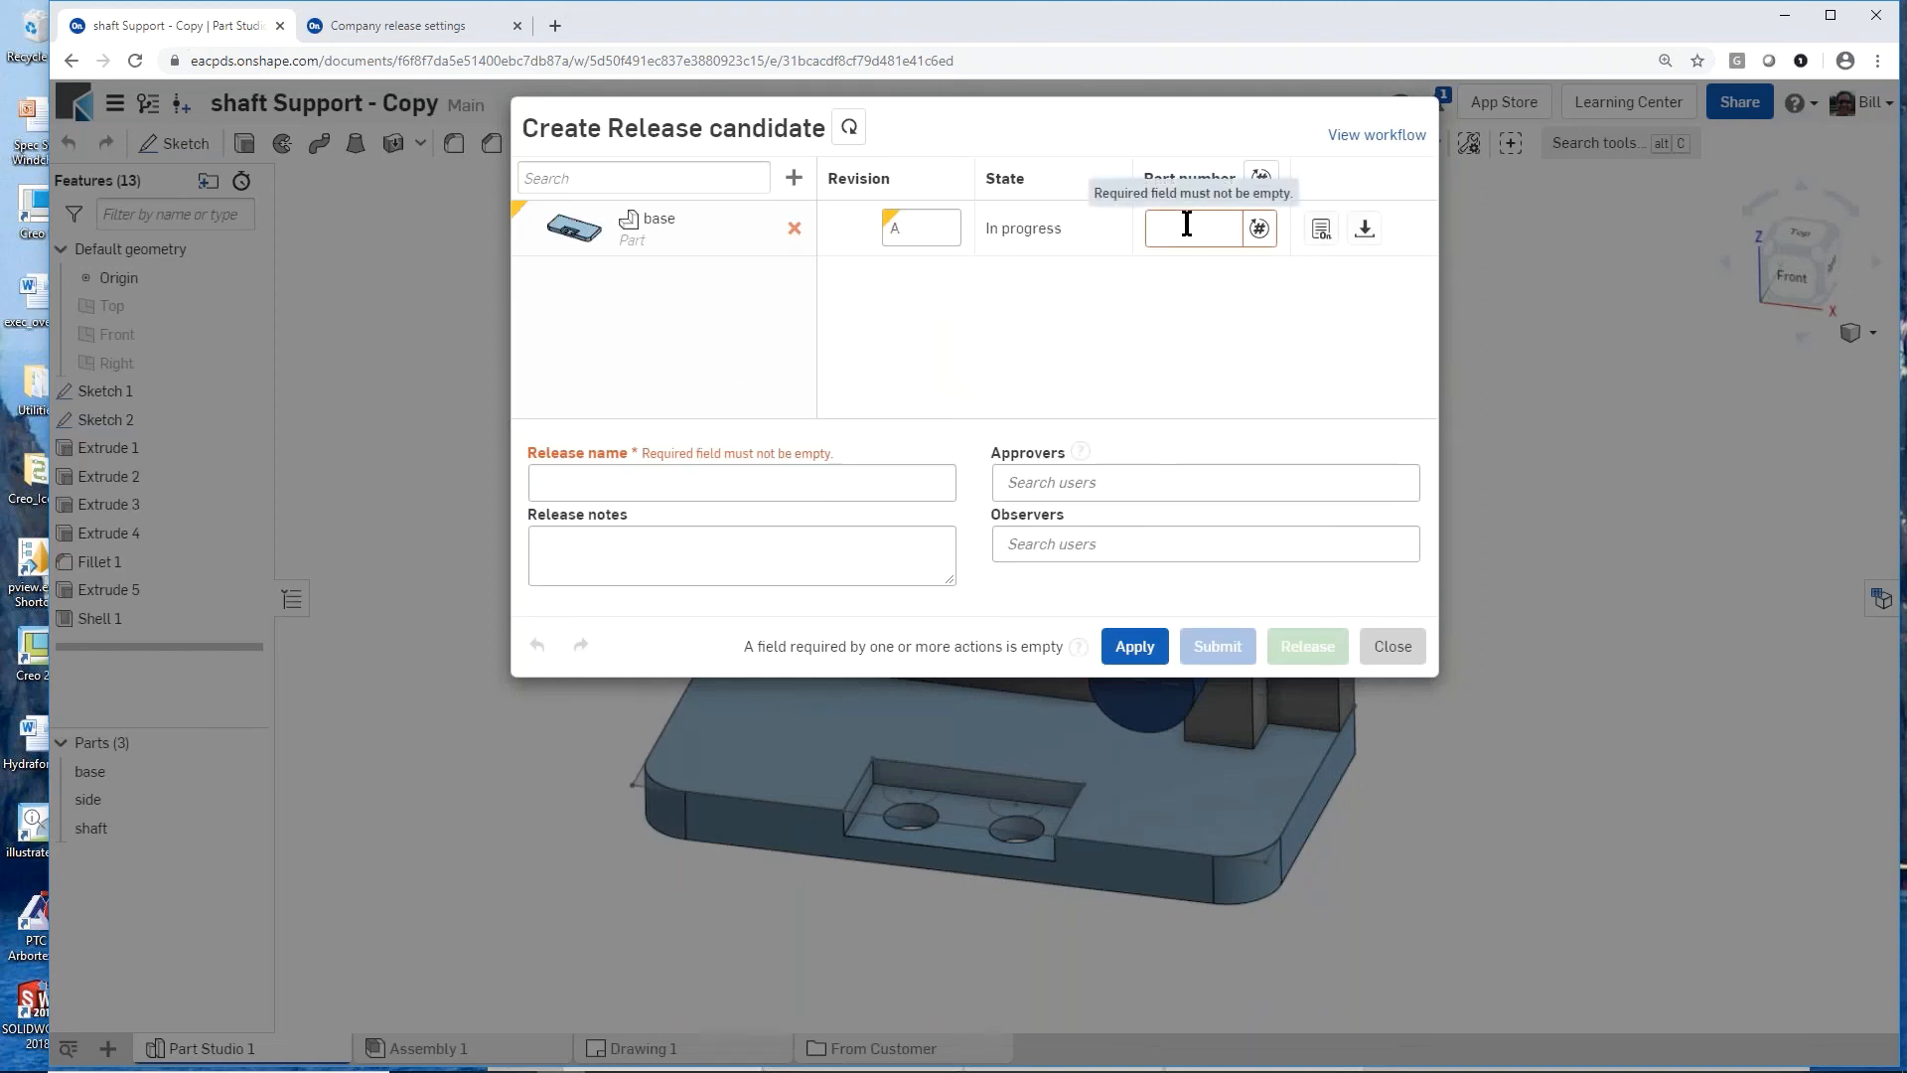
{"action": "left_click", "coordinate": [1260, 234]}
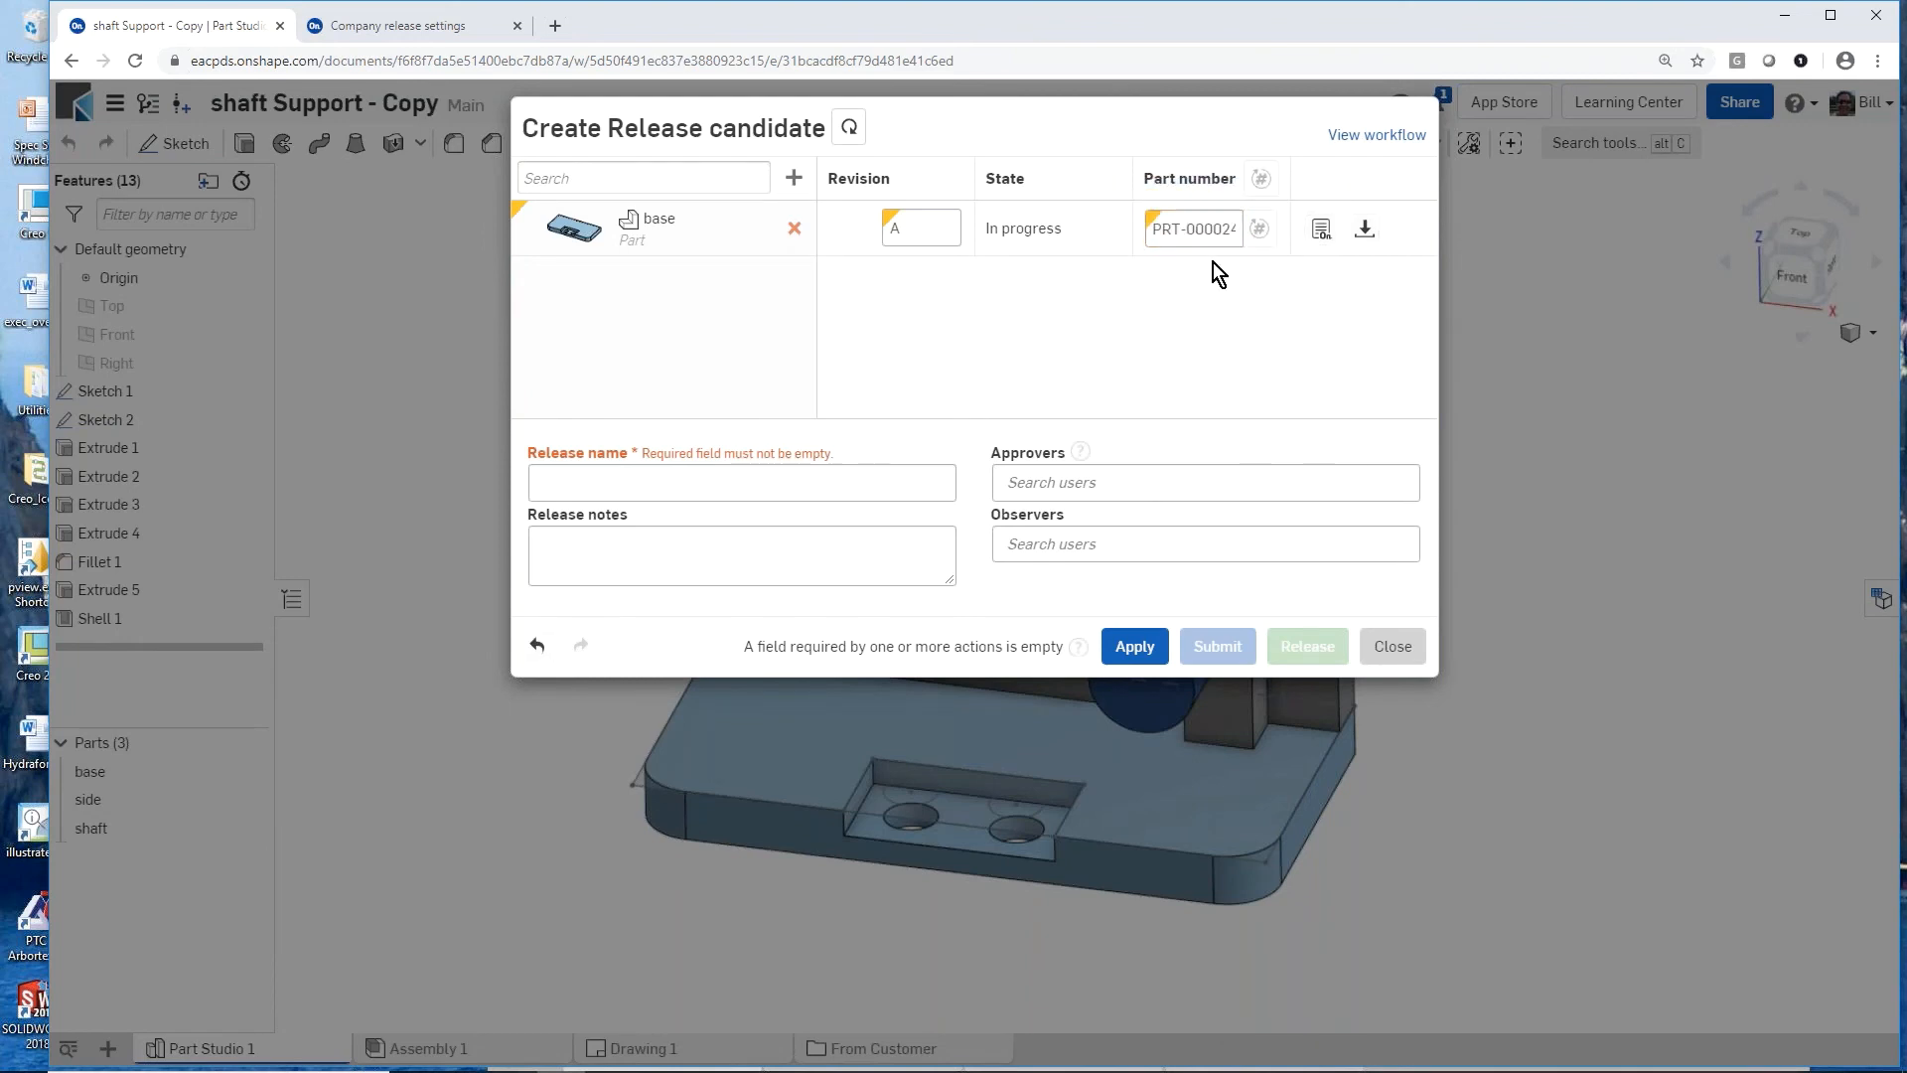
{"action": "double_click", "coordinate": [1190, 228]}
Step: Name the release ECN-000024
{"action": "left_click", "coordinate": [620, 478]}
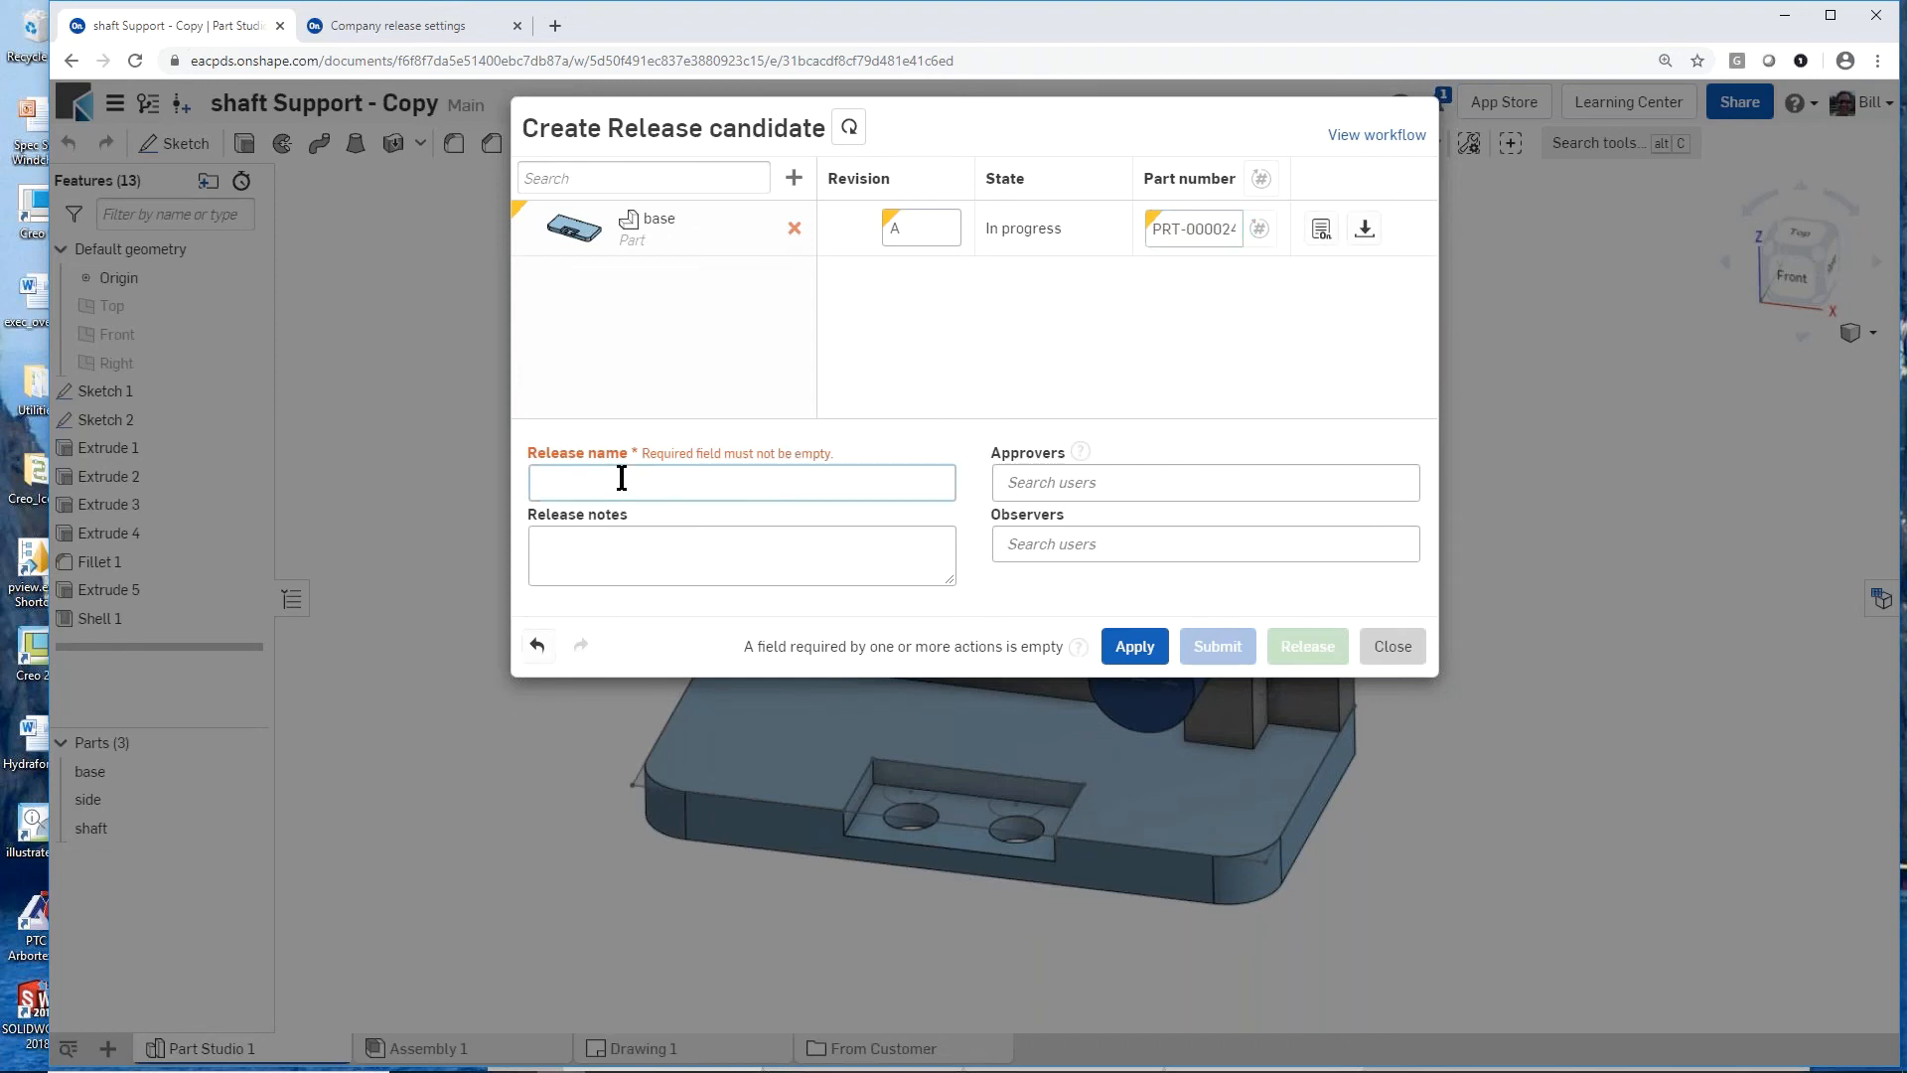
{"action": "type", "text": "EC"}
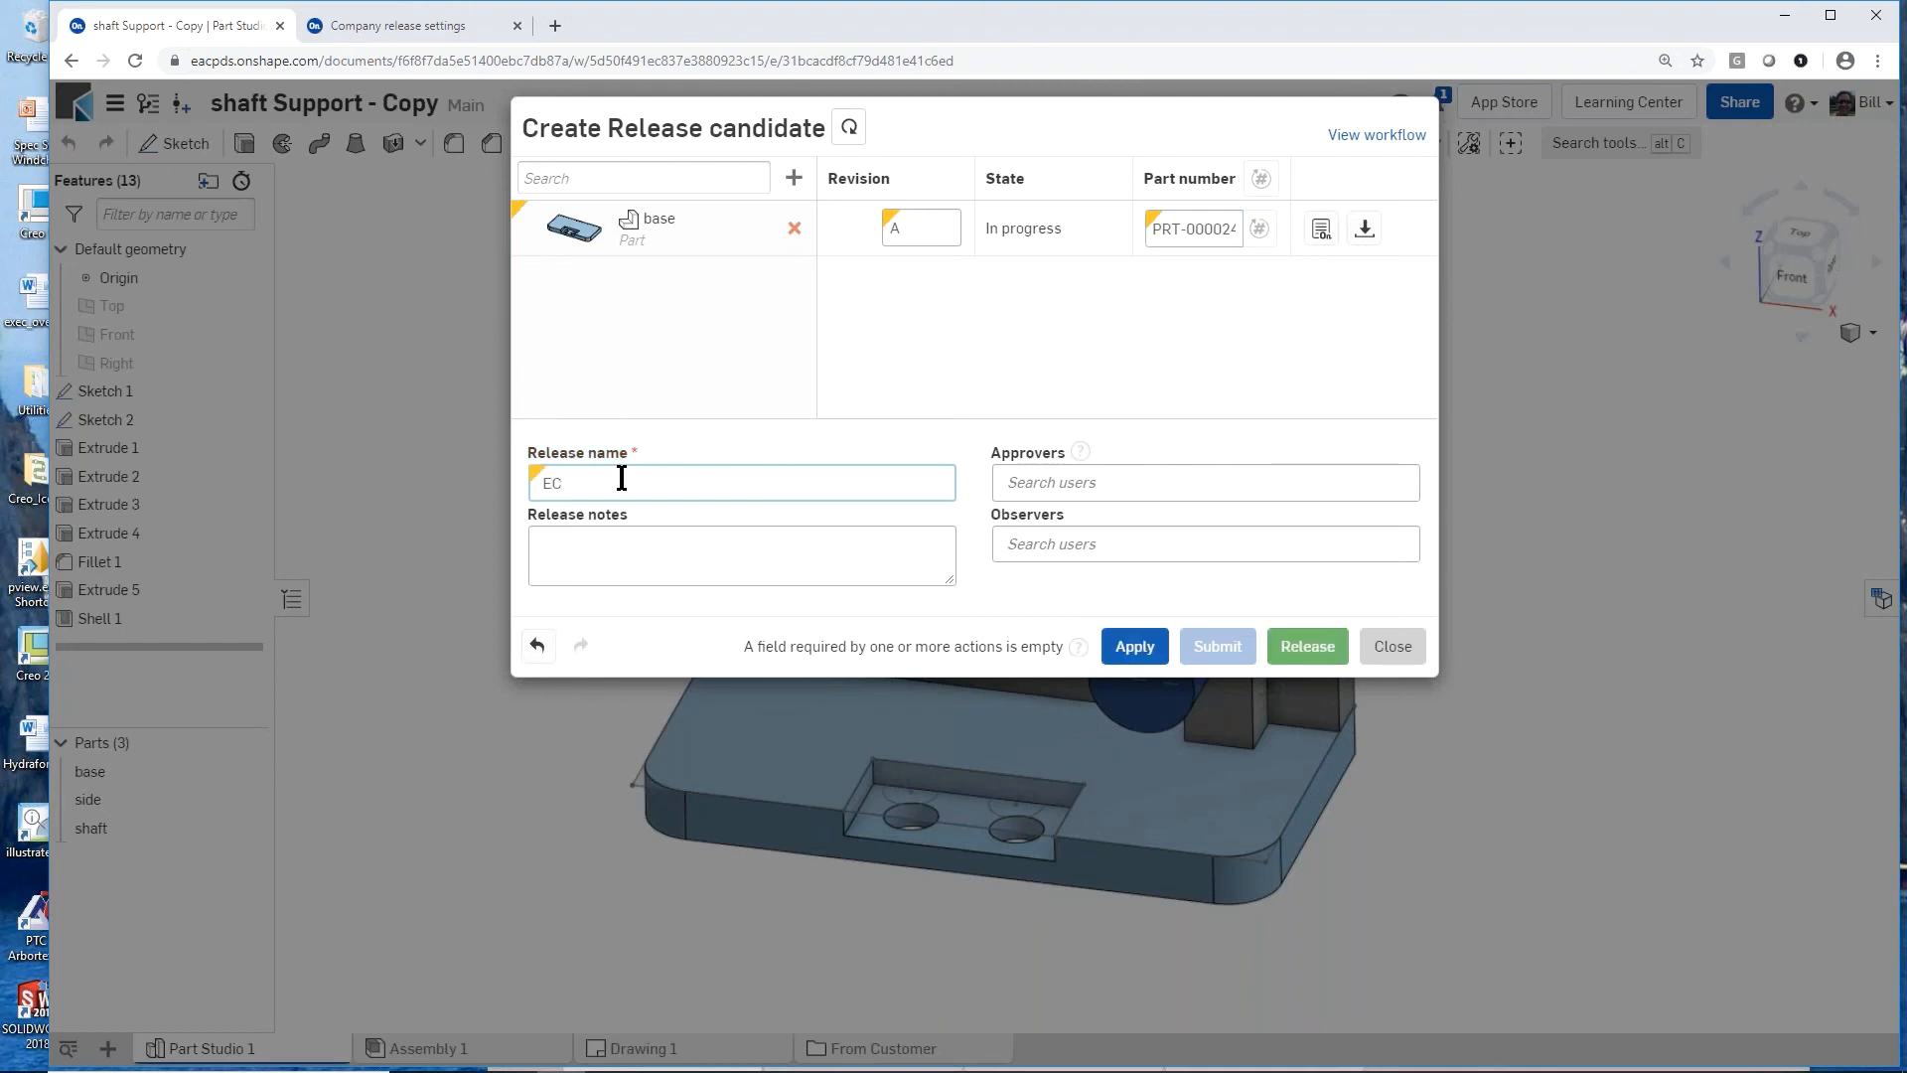
{"action": "type", "text": "N-000024"}
{"action": "left_click", "coordinate": [696, 529]}
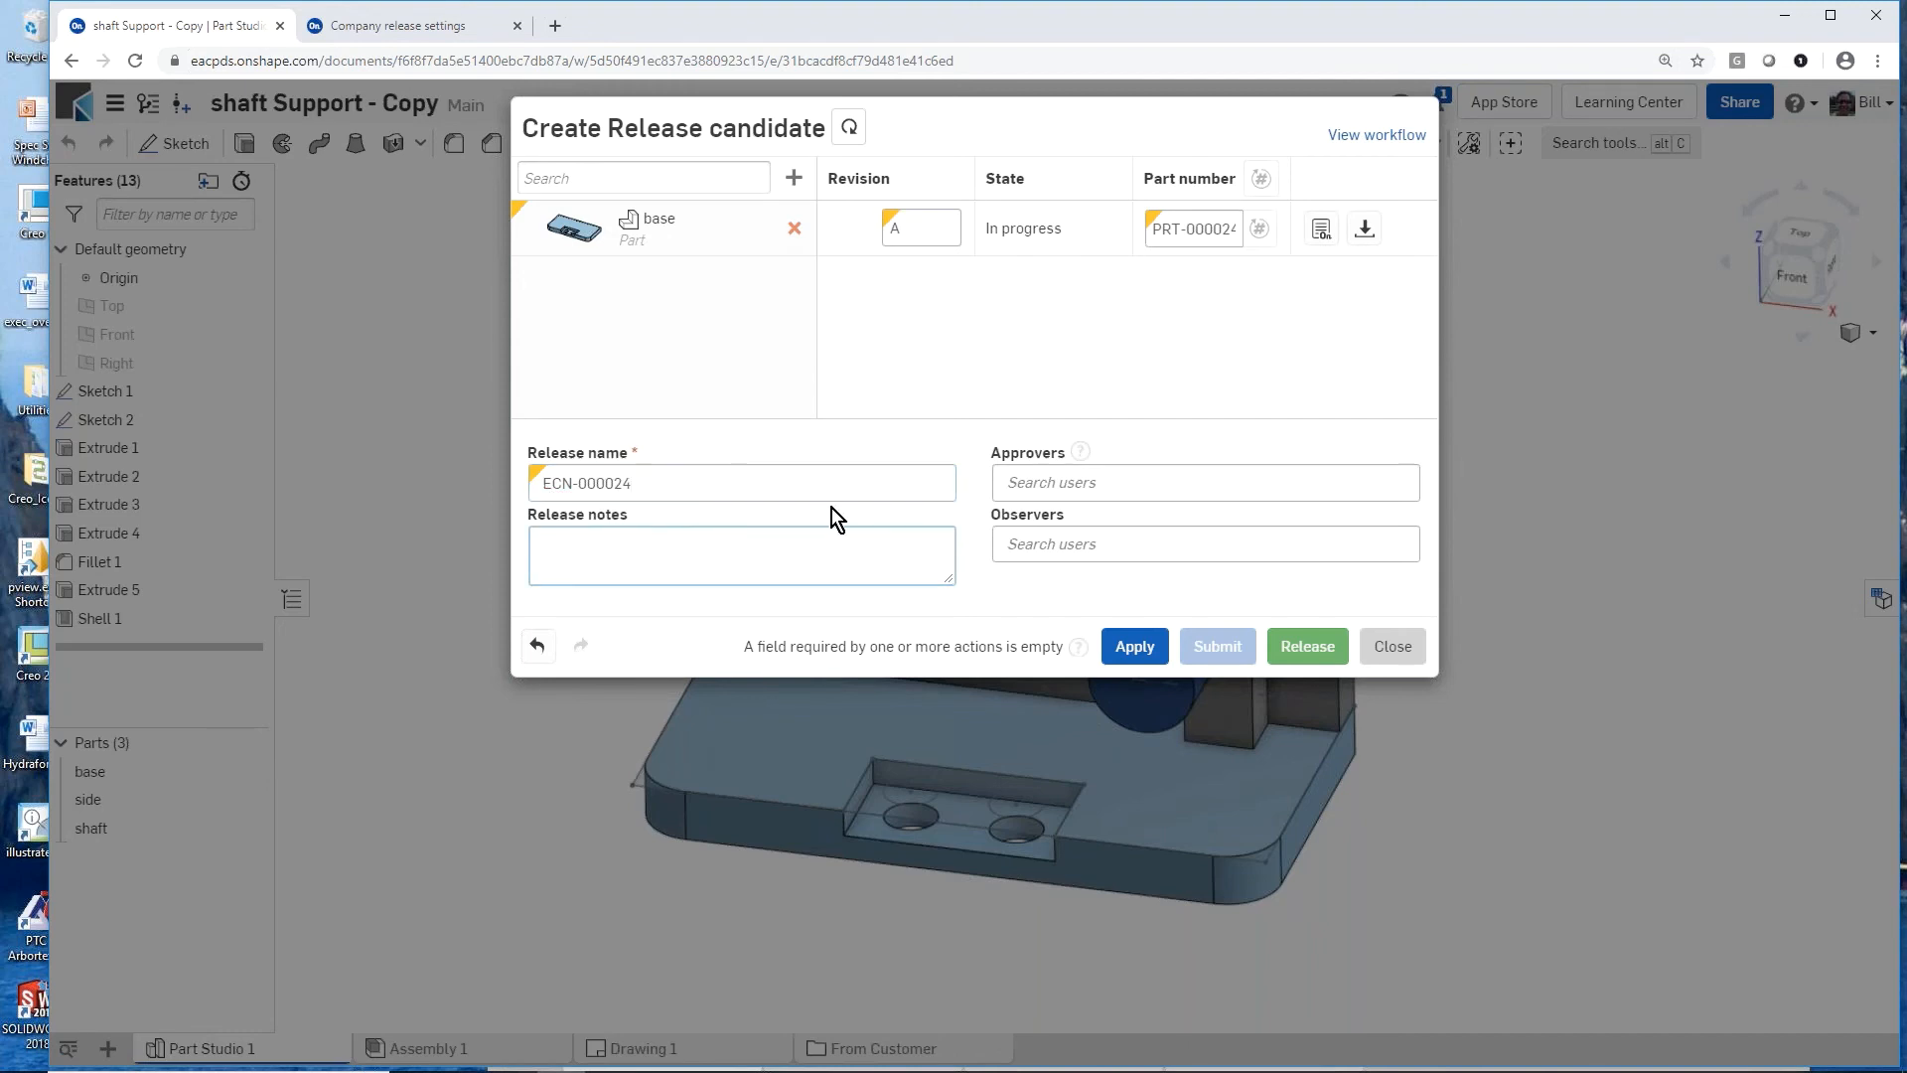
Step: Assign the document owner as approver, save the release candidate's changes, and submit it for approval
{"action": "left_click", "coordinate": [1083, 481]}
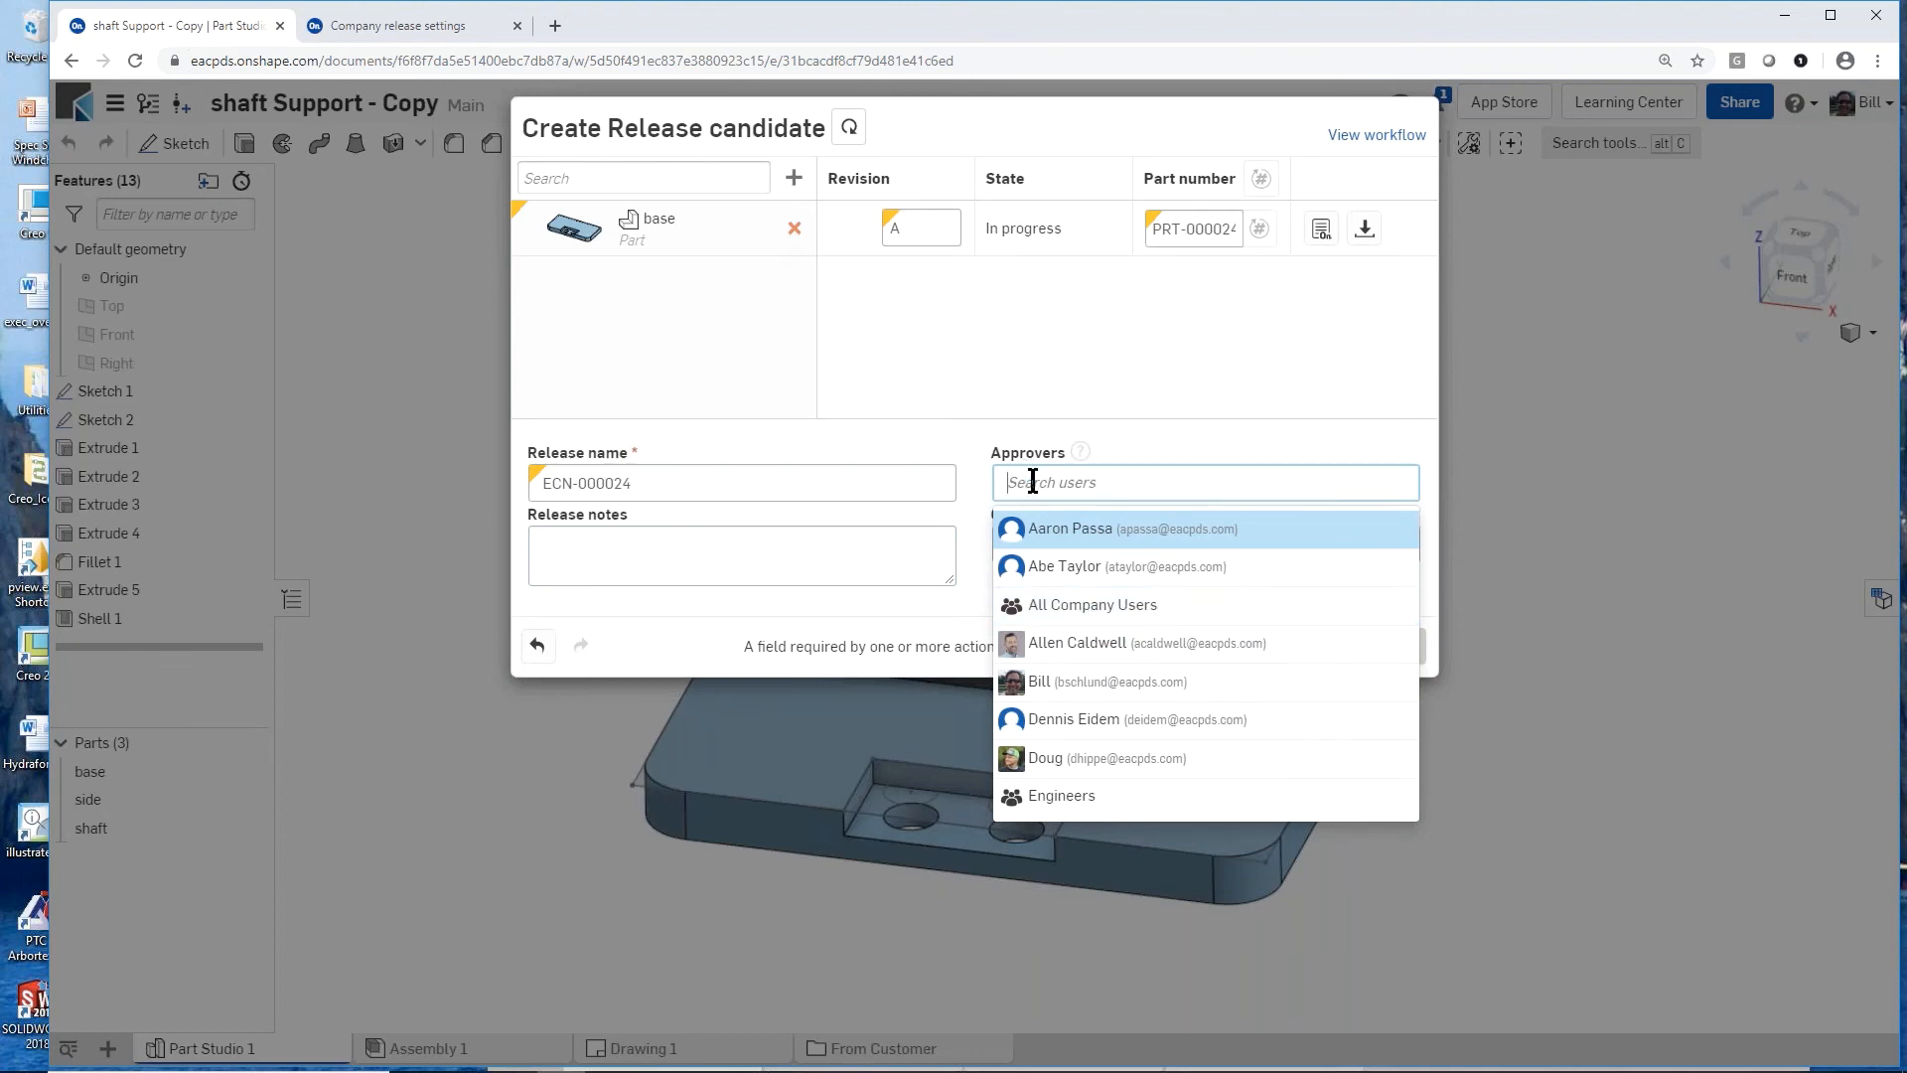
{"action": "type", "text": "bil"}
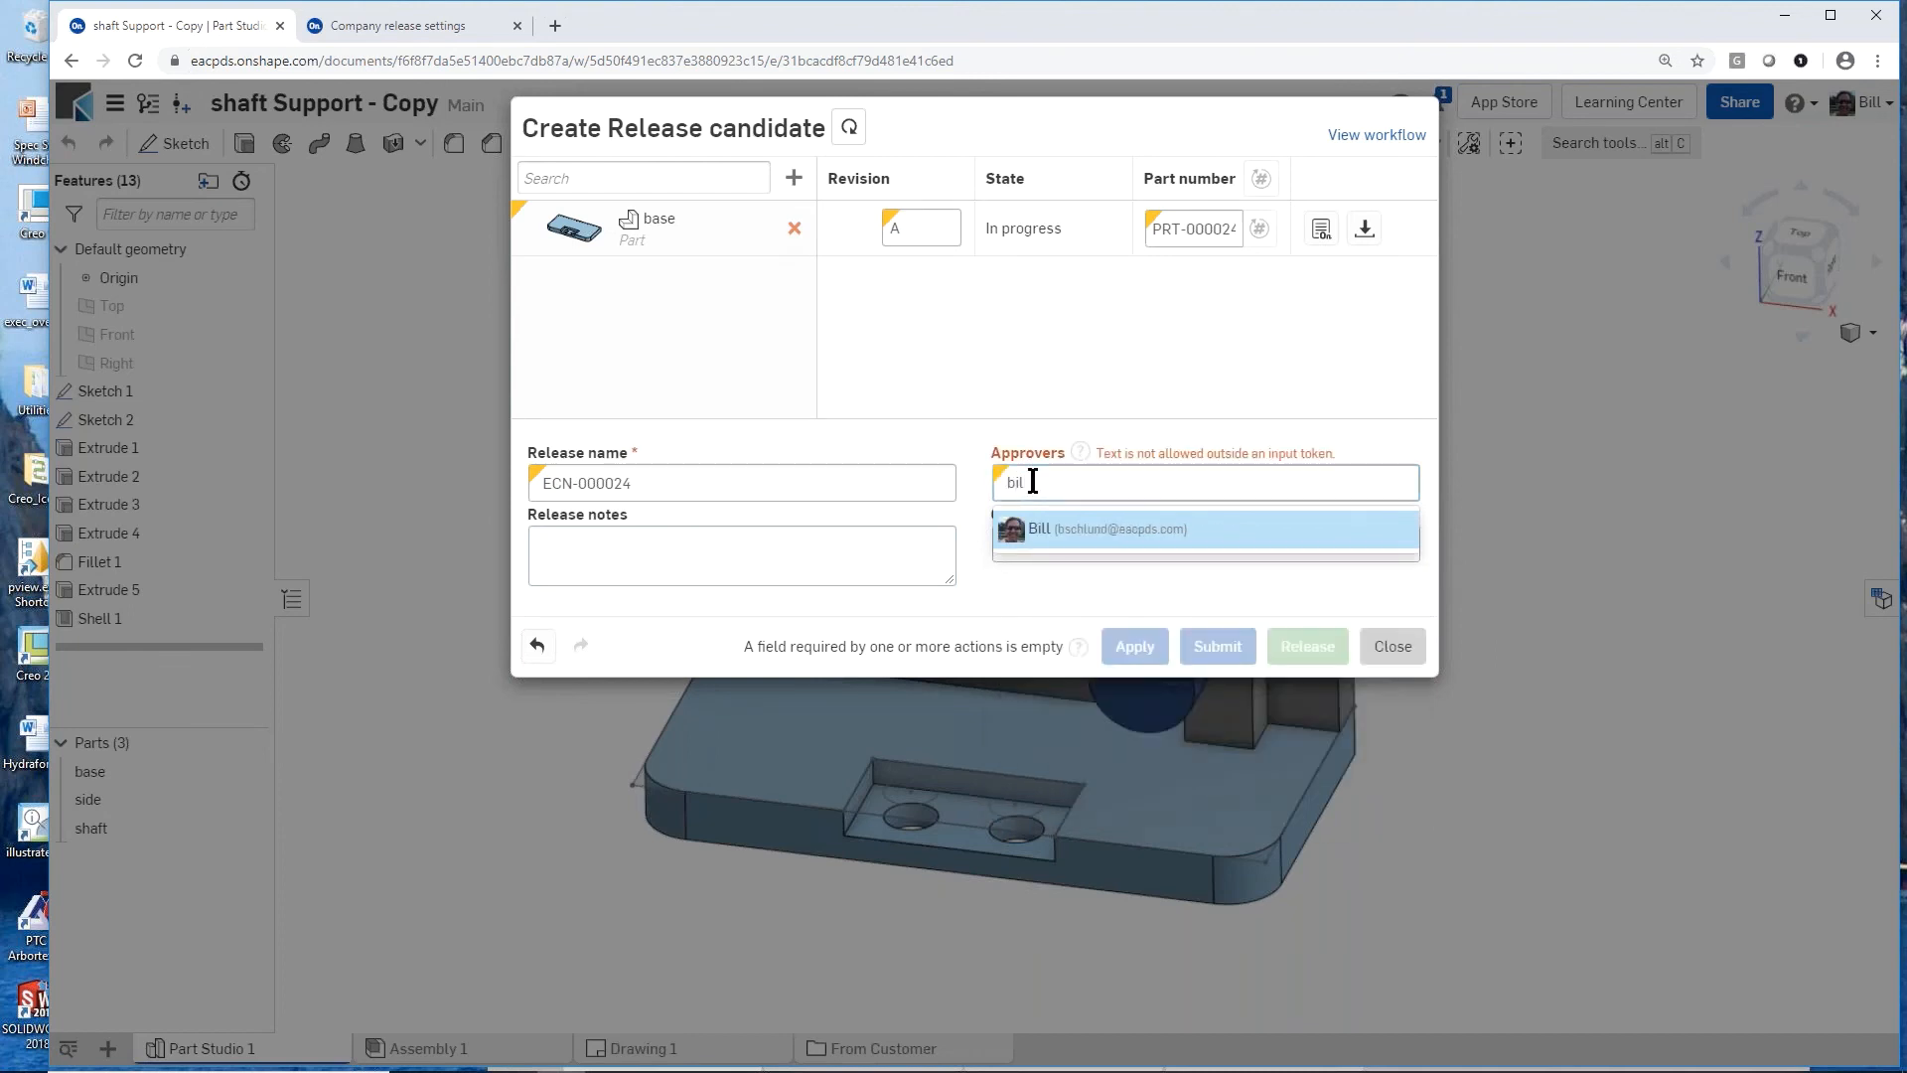
{"action": "left_click", "coordinate": [1038, 529]}
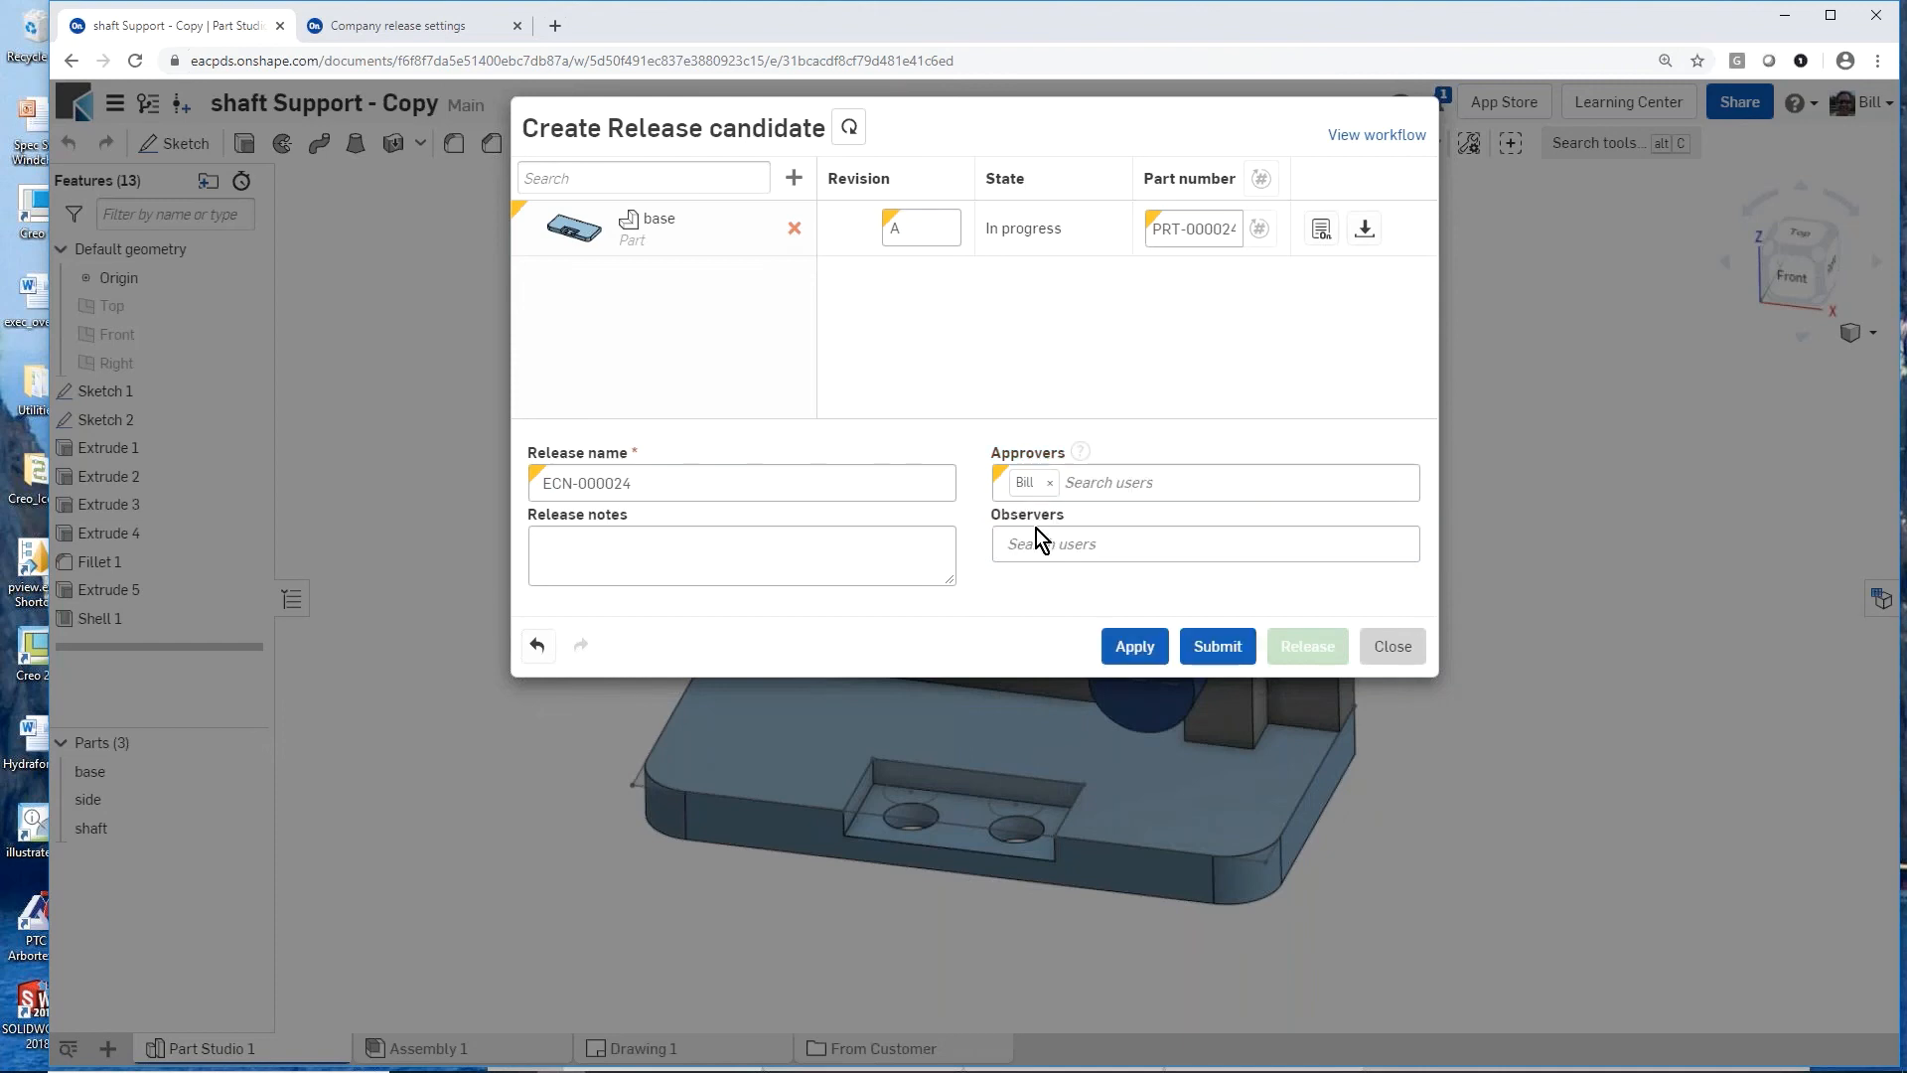
{"action": "left_click", "coordinate": [1137, 648]}
{"action": "left_click", "coordinate": [1148, 646]}
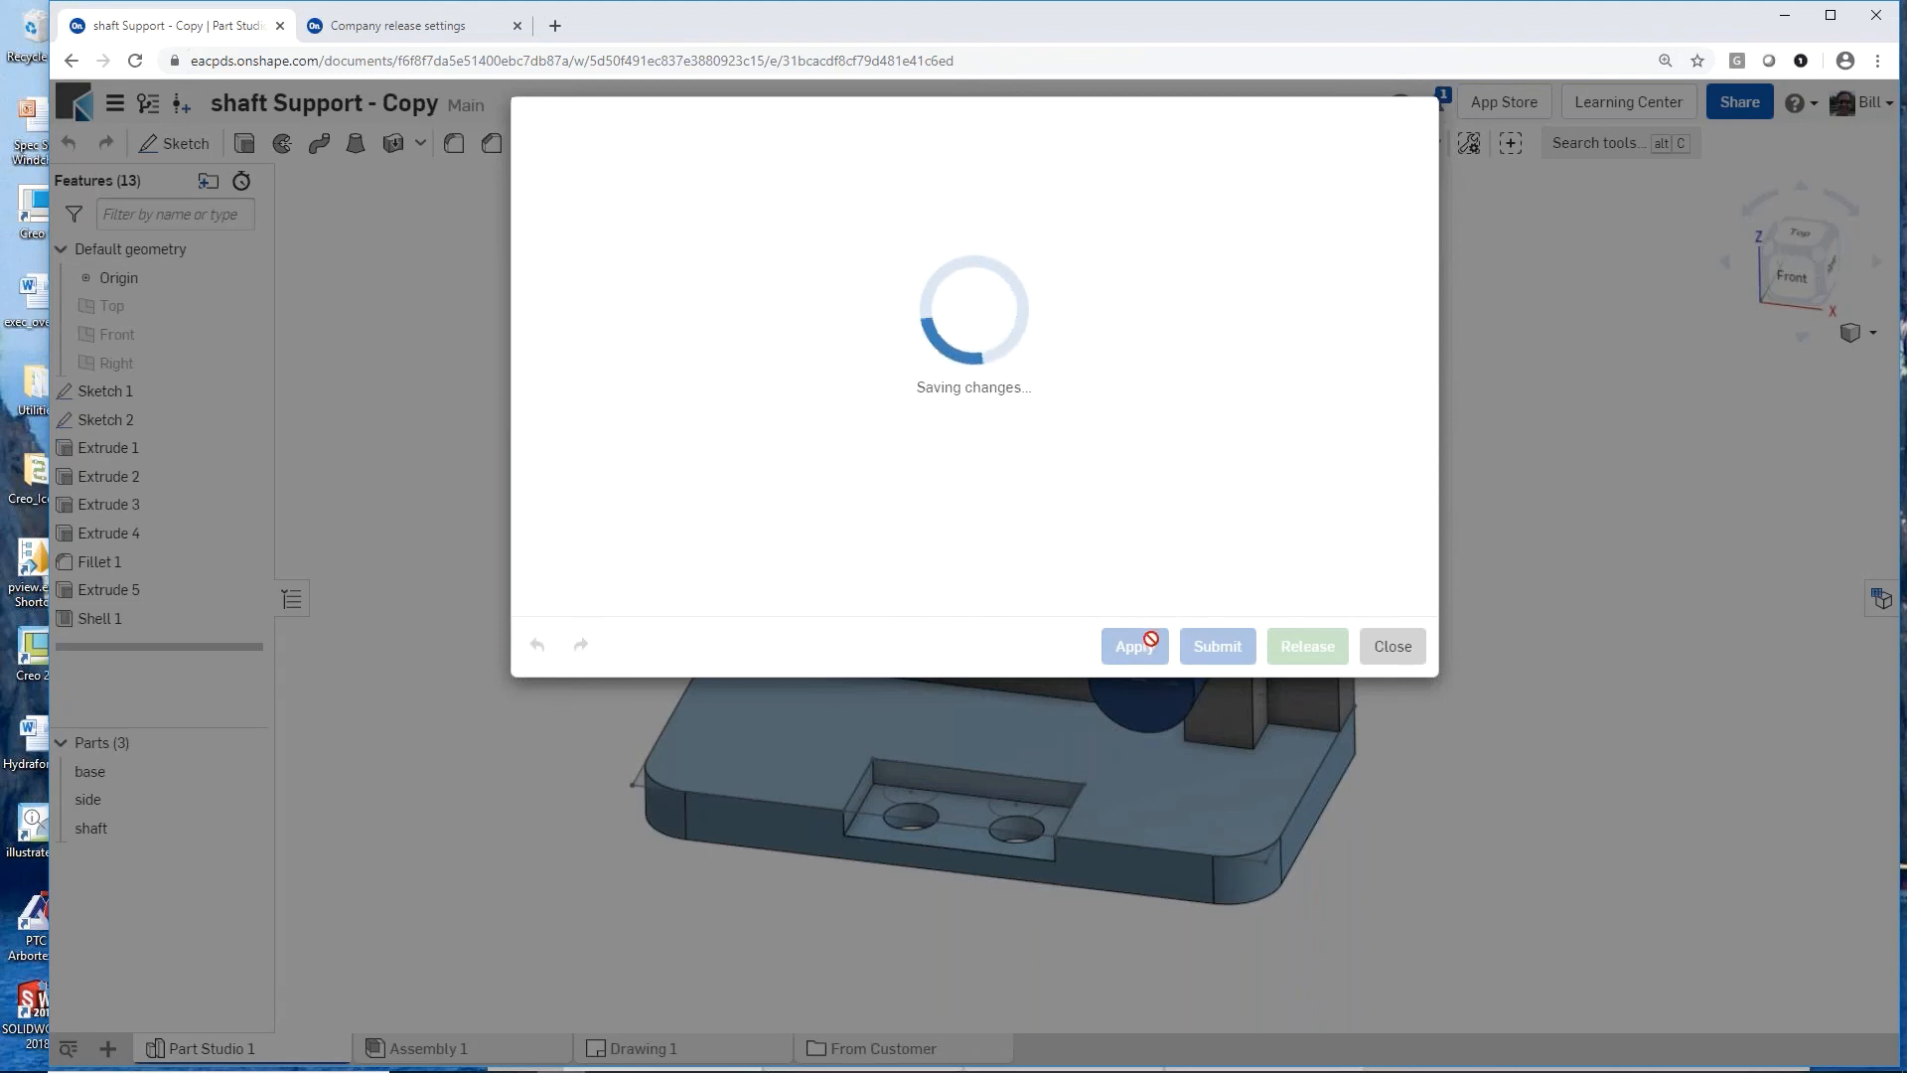
{"action": "left_click", "coordinate": [1220, 648]}
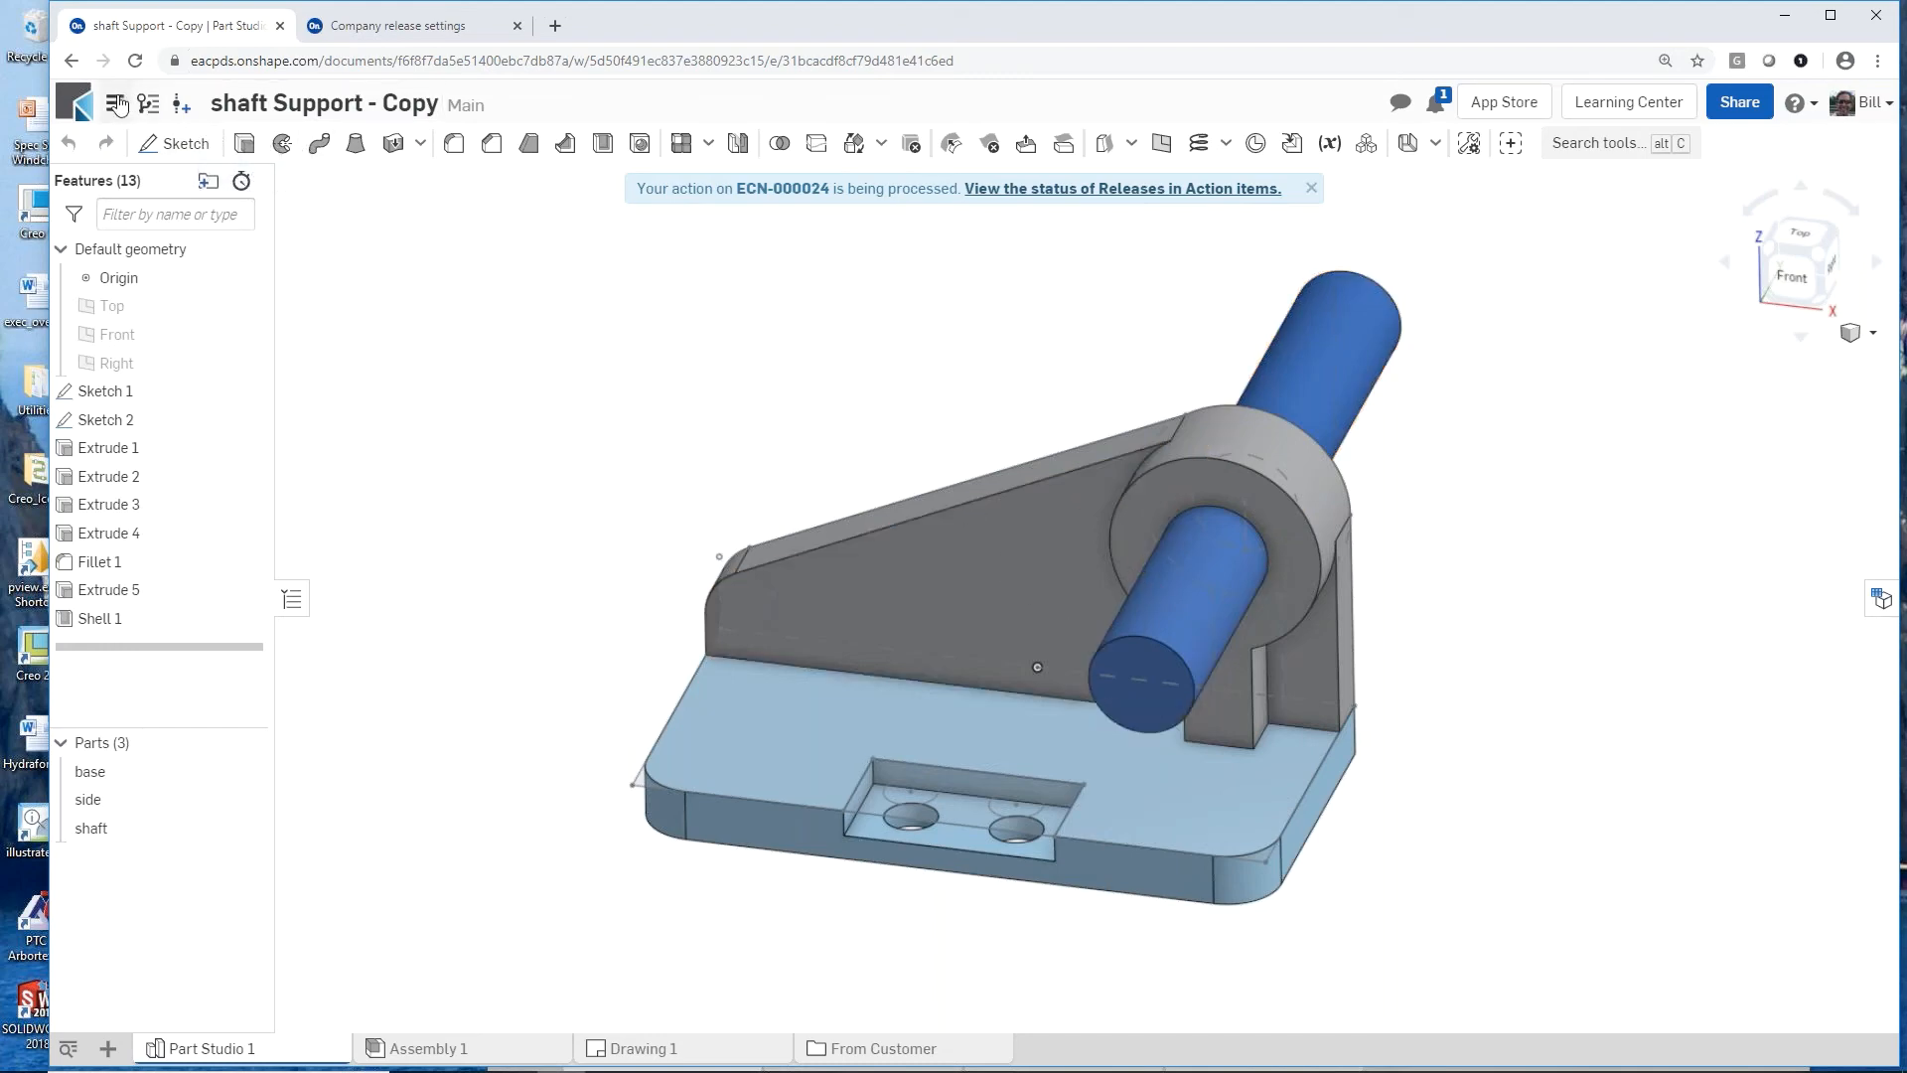
Step: Open release ECN-000024 from the action items and approve the base part for release
{"action": "left_click", "coordinate": [391, 26]}
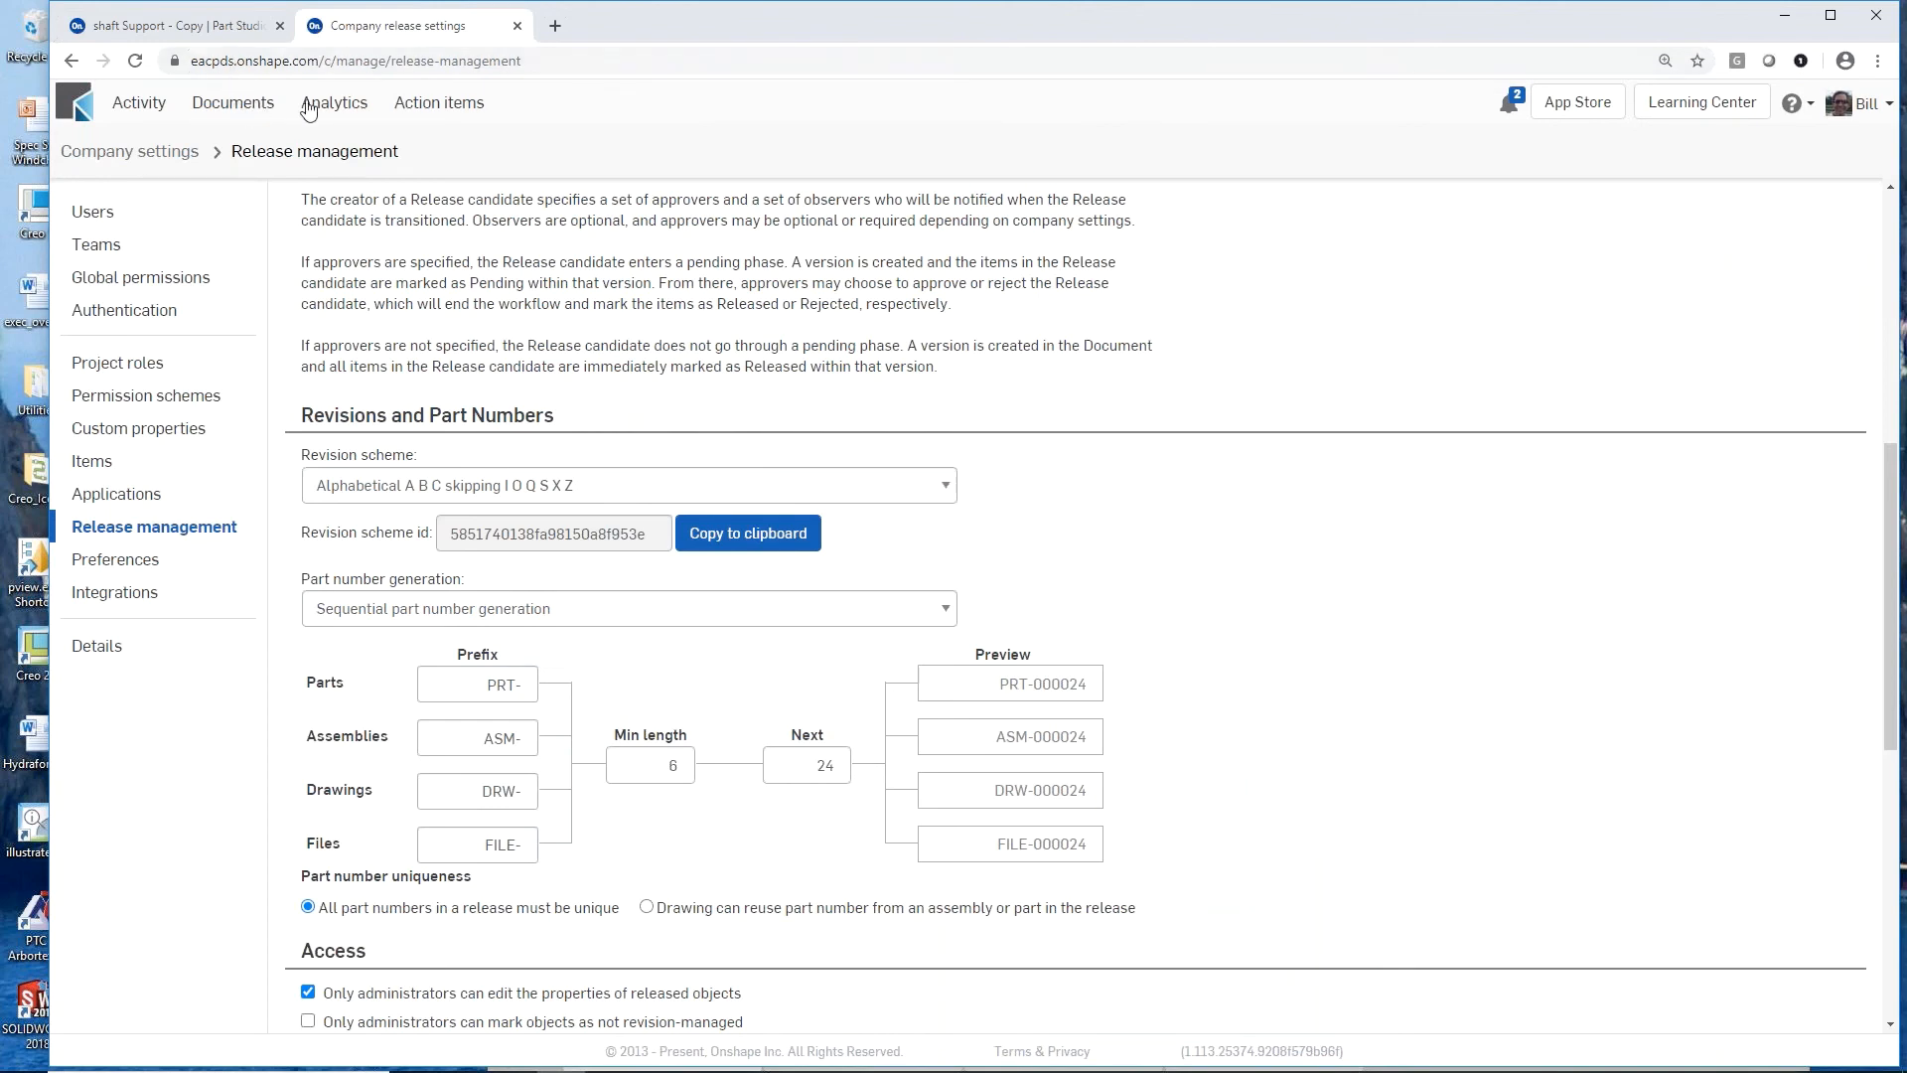
{"action": "left_click", "coordinate": [413, 104]}
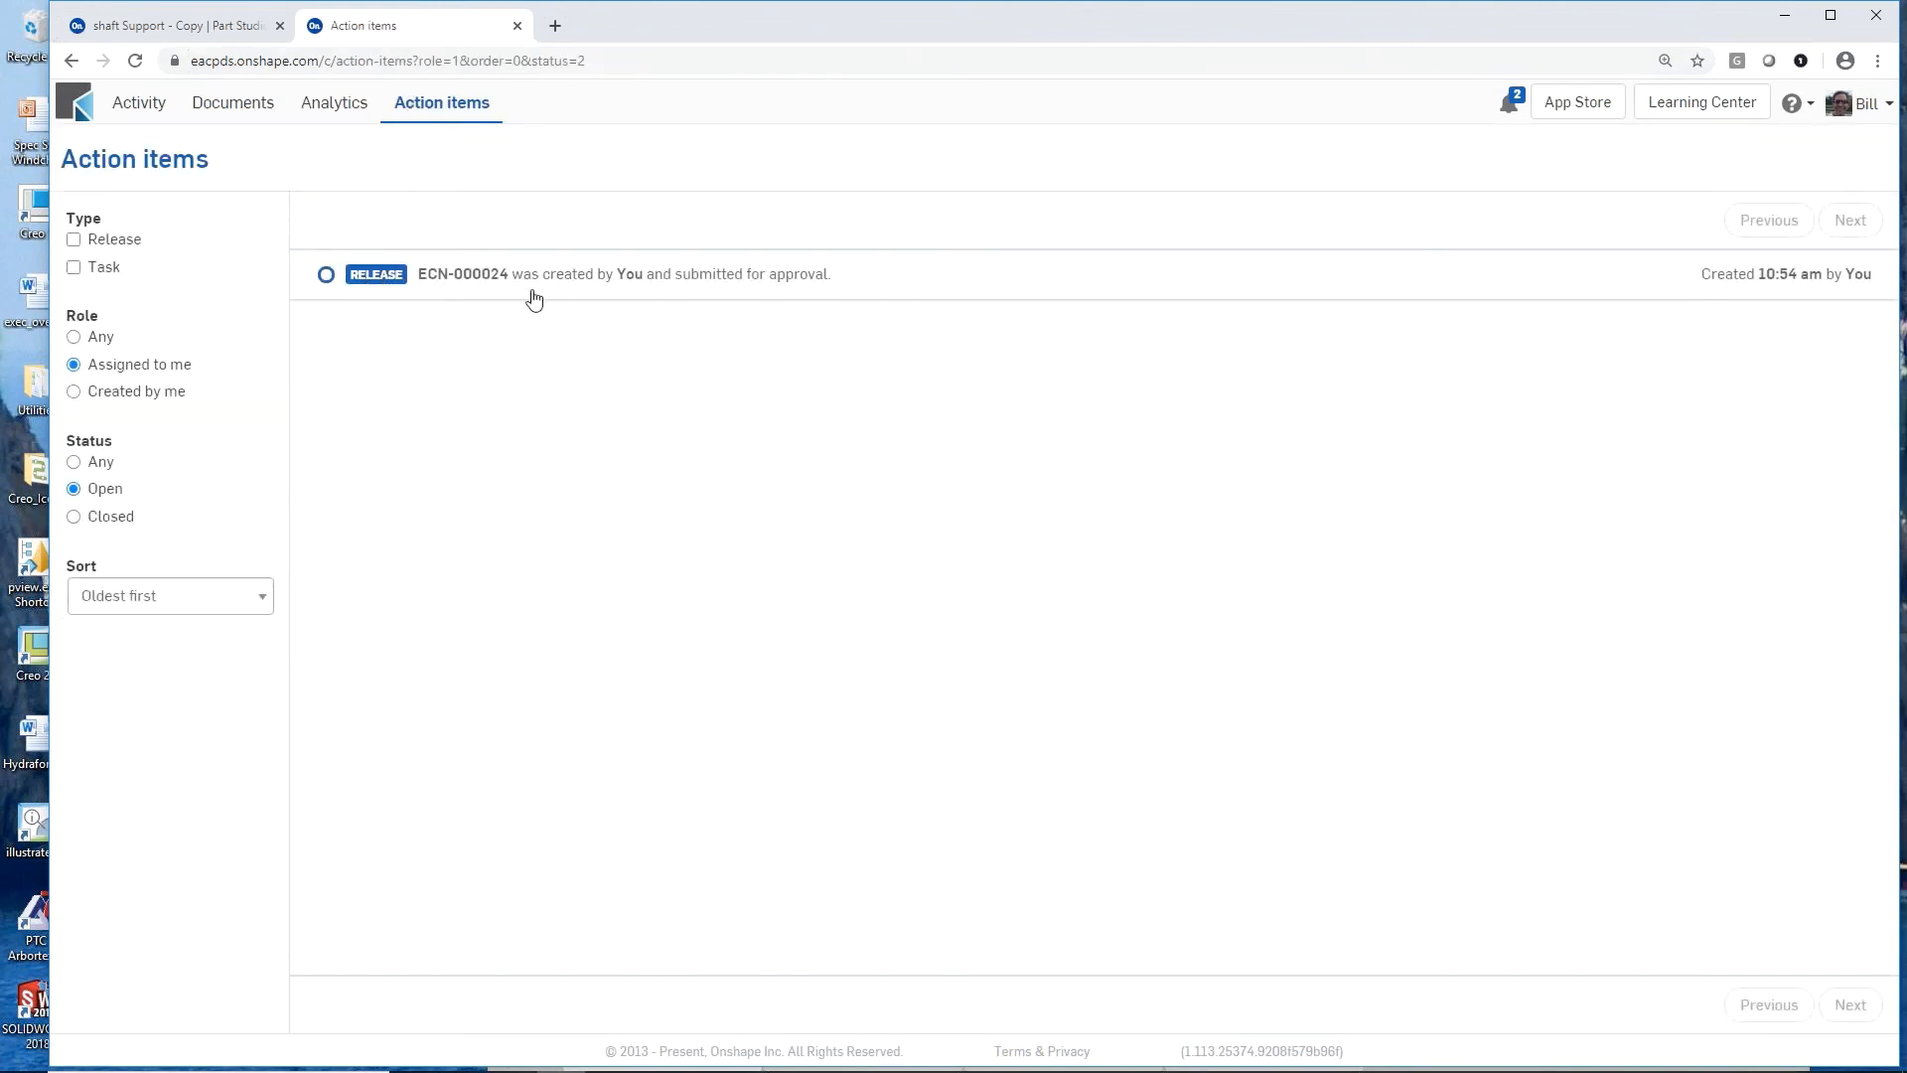
{"action": "left_click", "coordinate": [386, 279]}
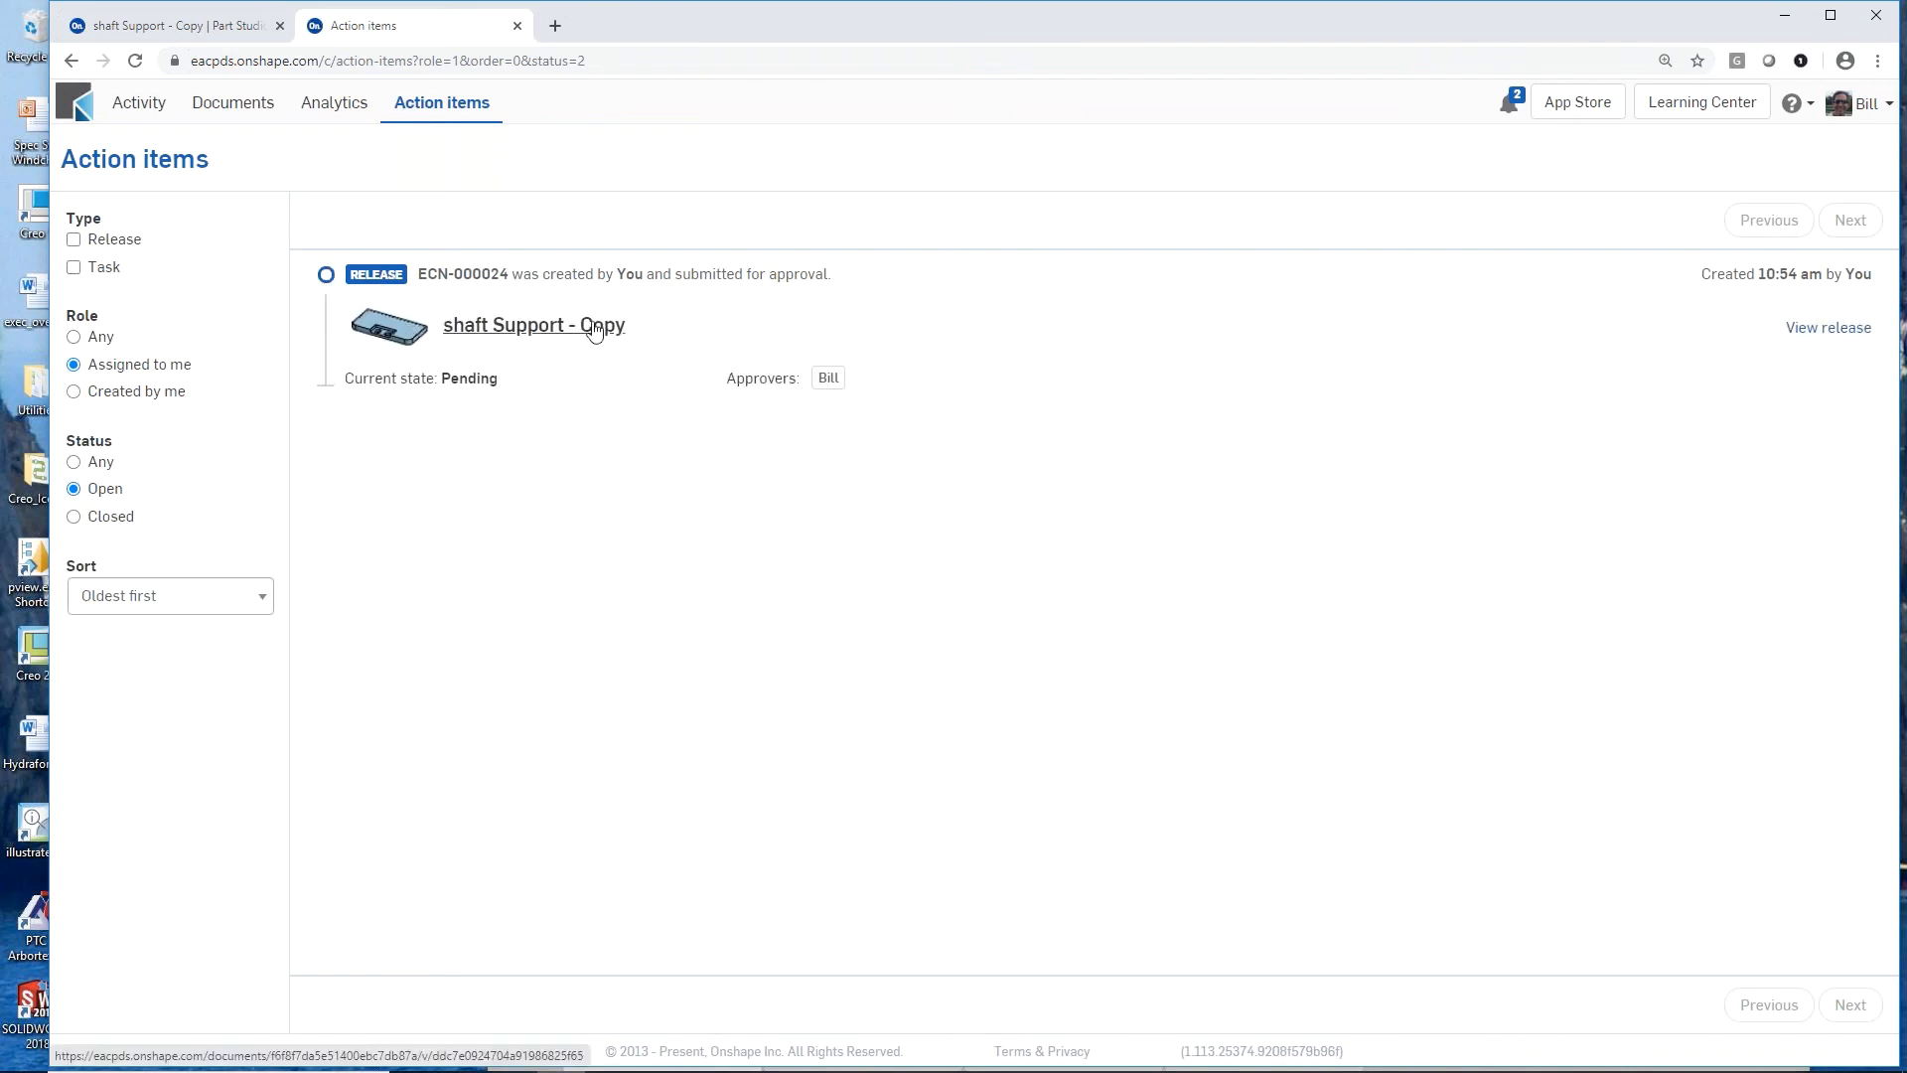
{"action": "left_click", "coordinate": [1801, 333]}
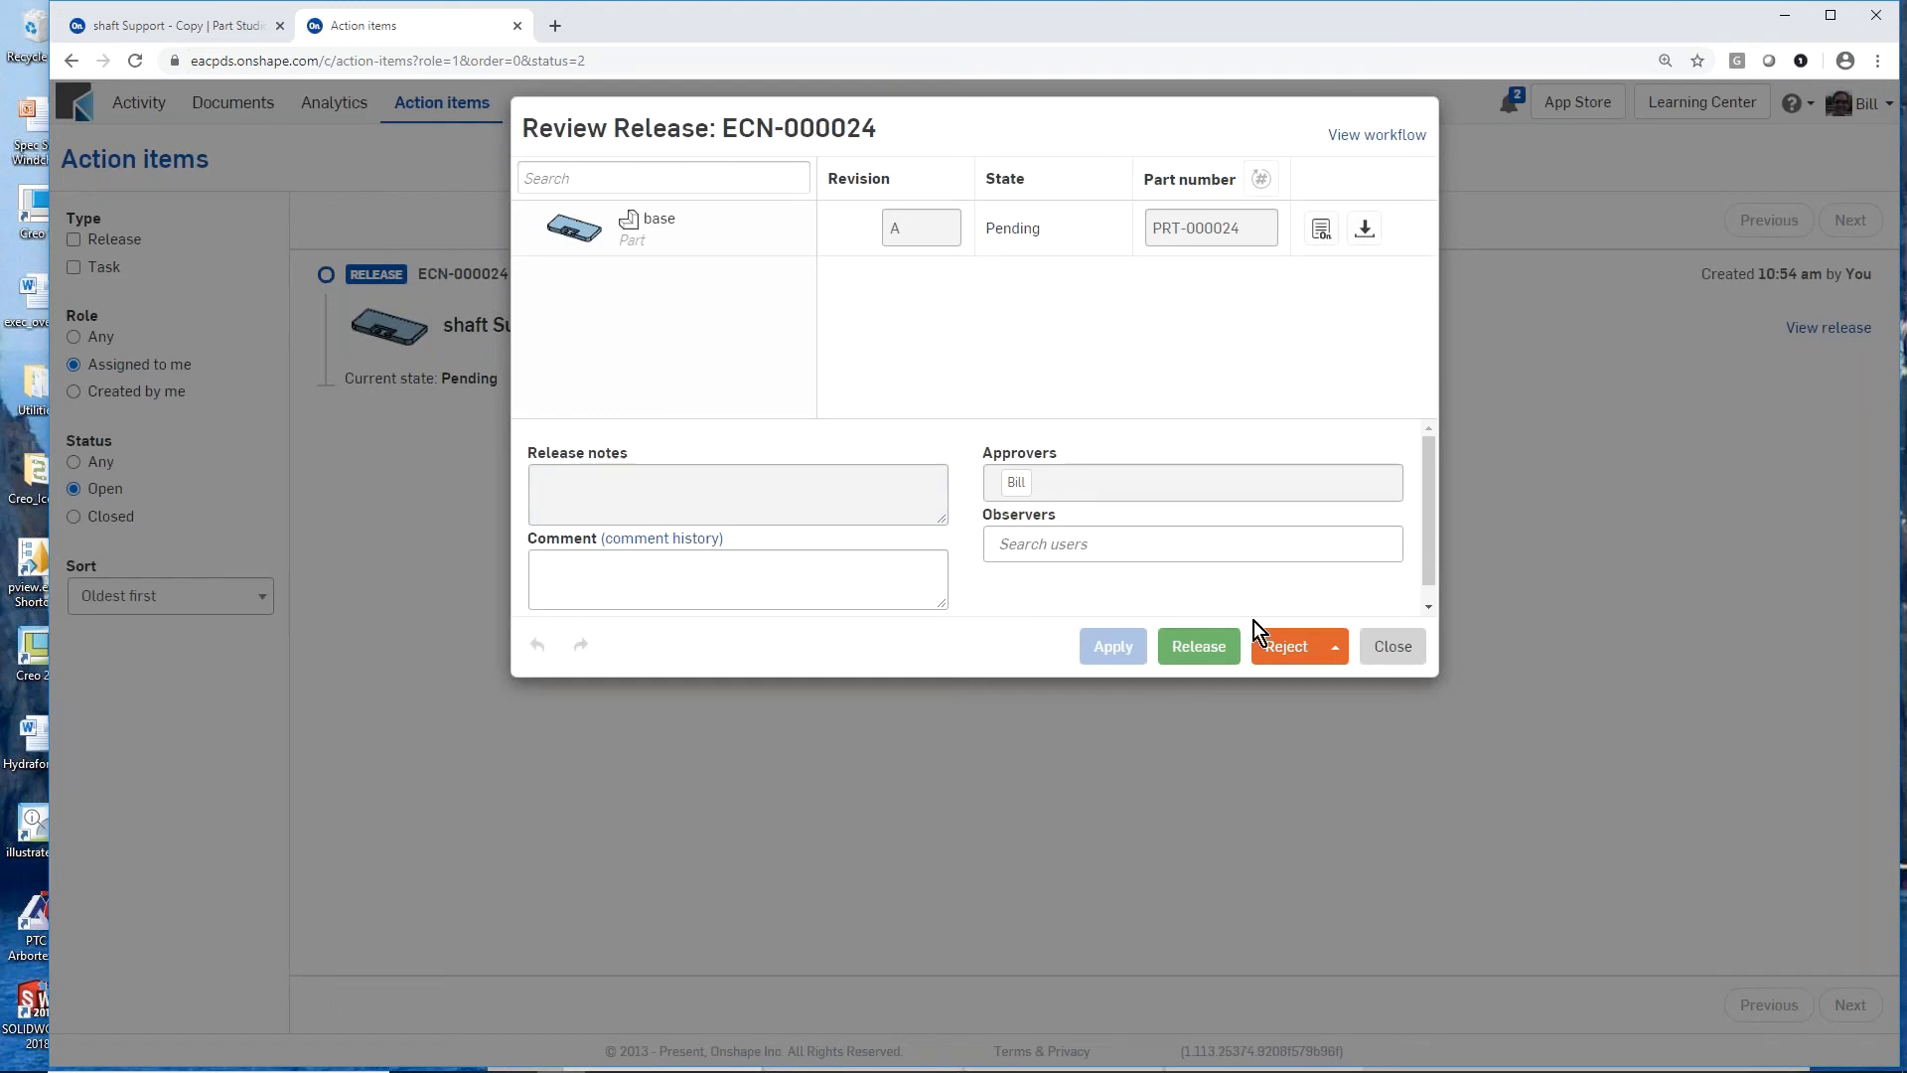
{"action": "left_click", "coordinate": [1194, 650]}
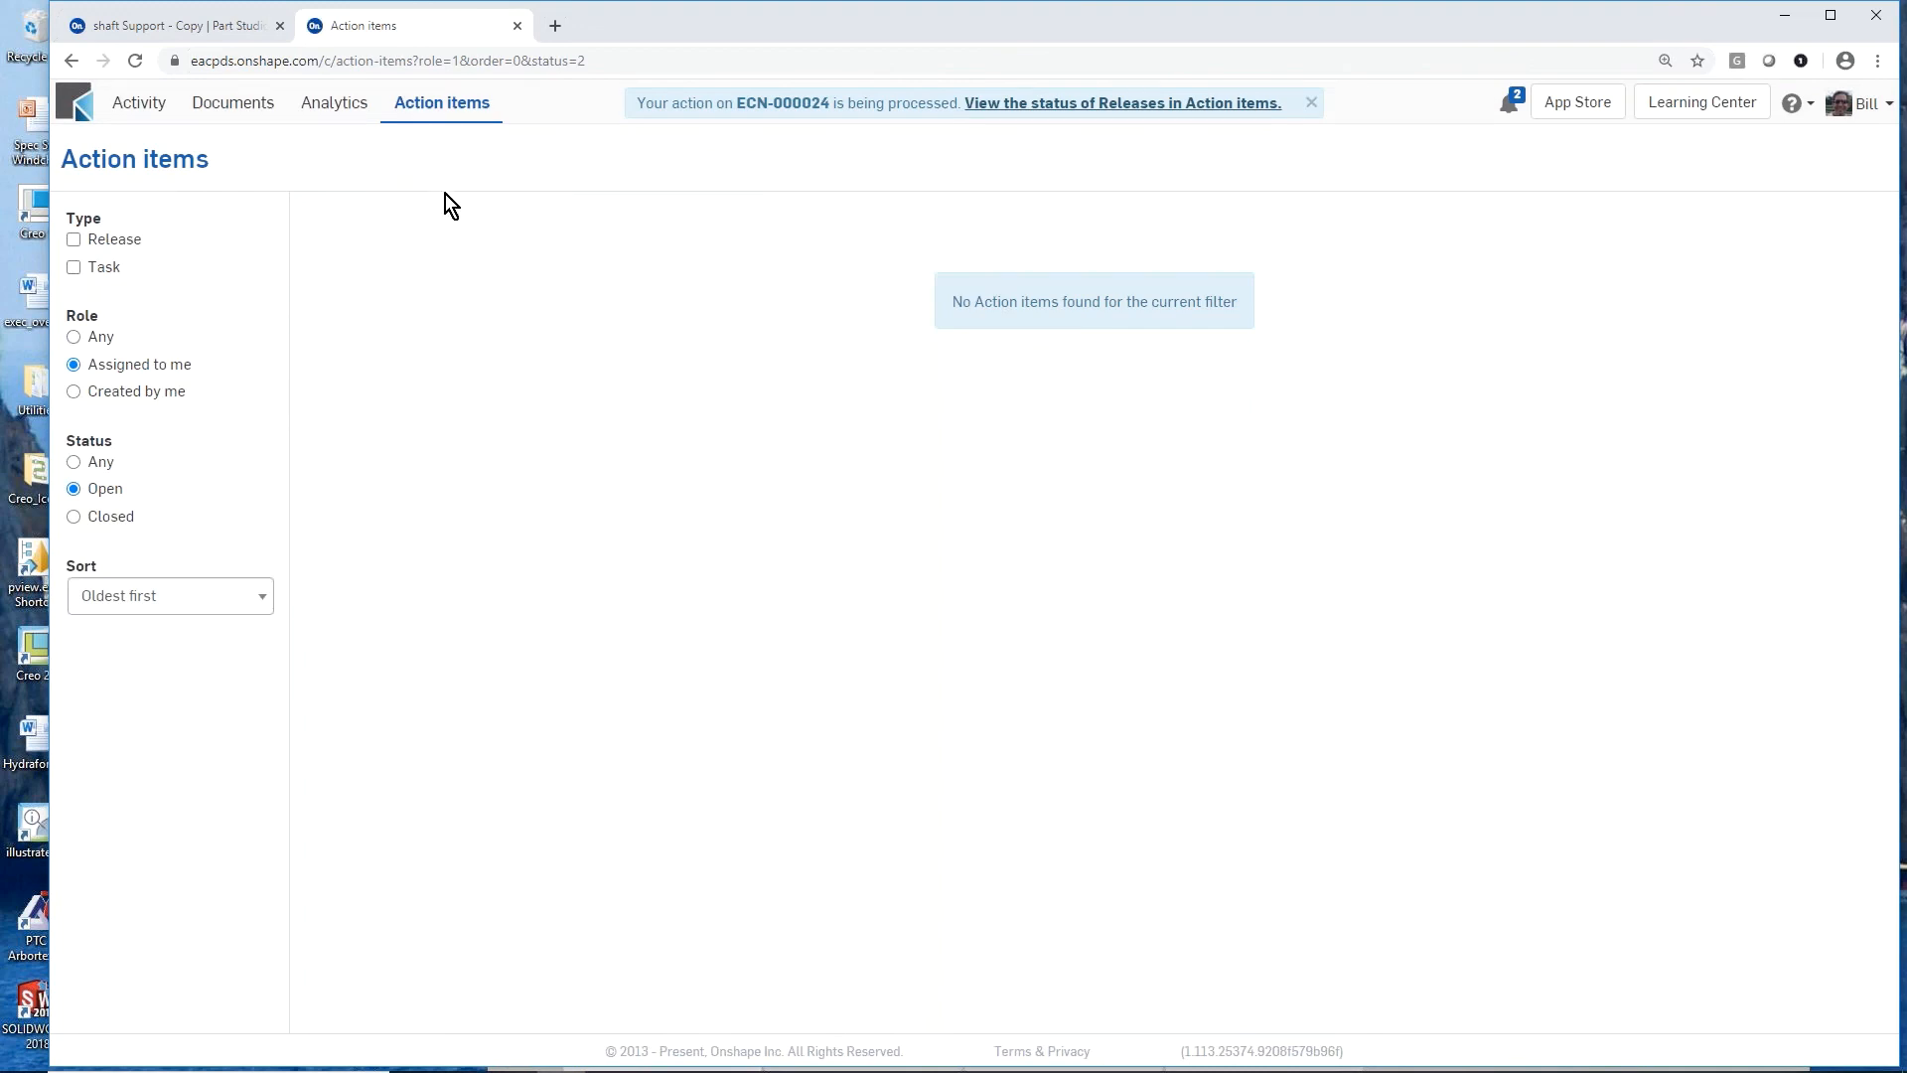
Step: Return to the shaft Support - Copy document and review ECN-000024 in its version history
{"action": "left_click", "coordinate": [221, 30]}
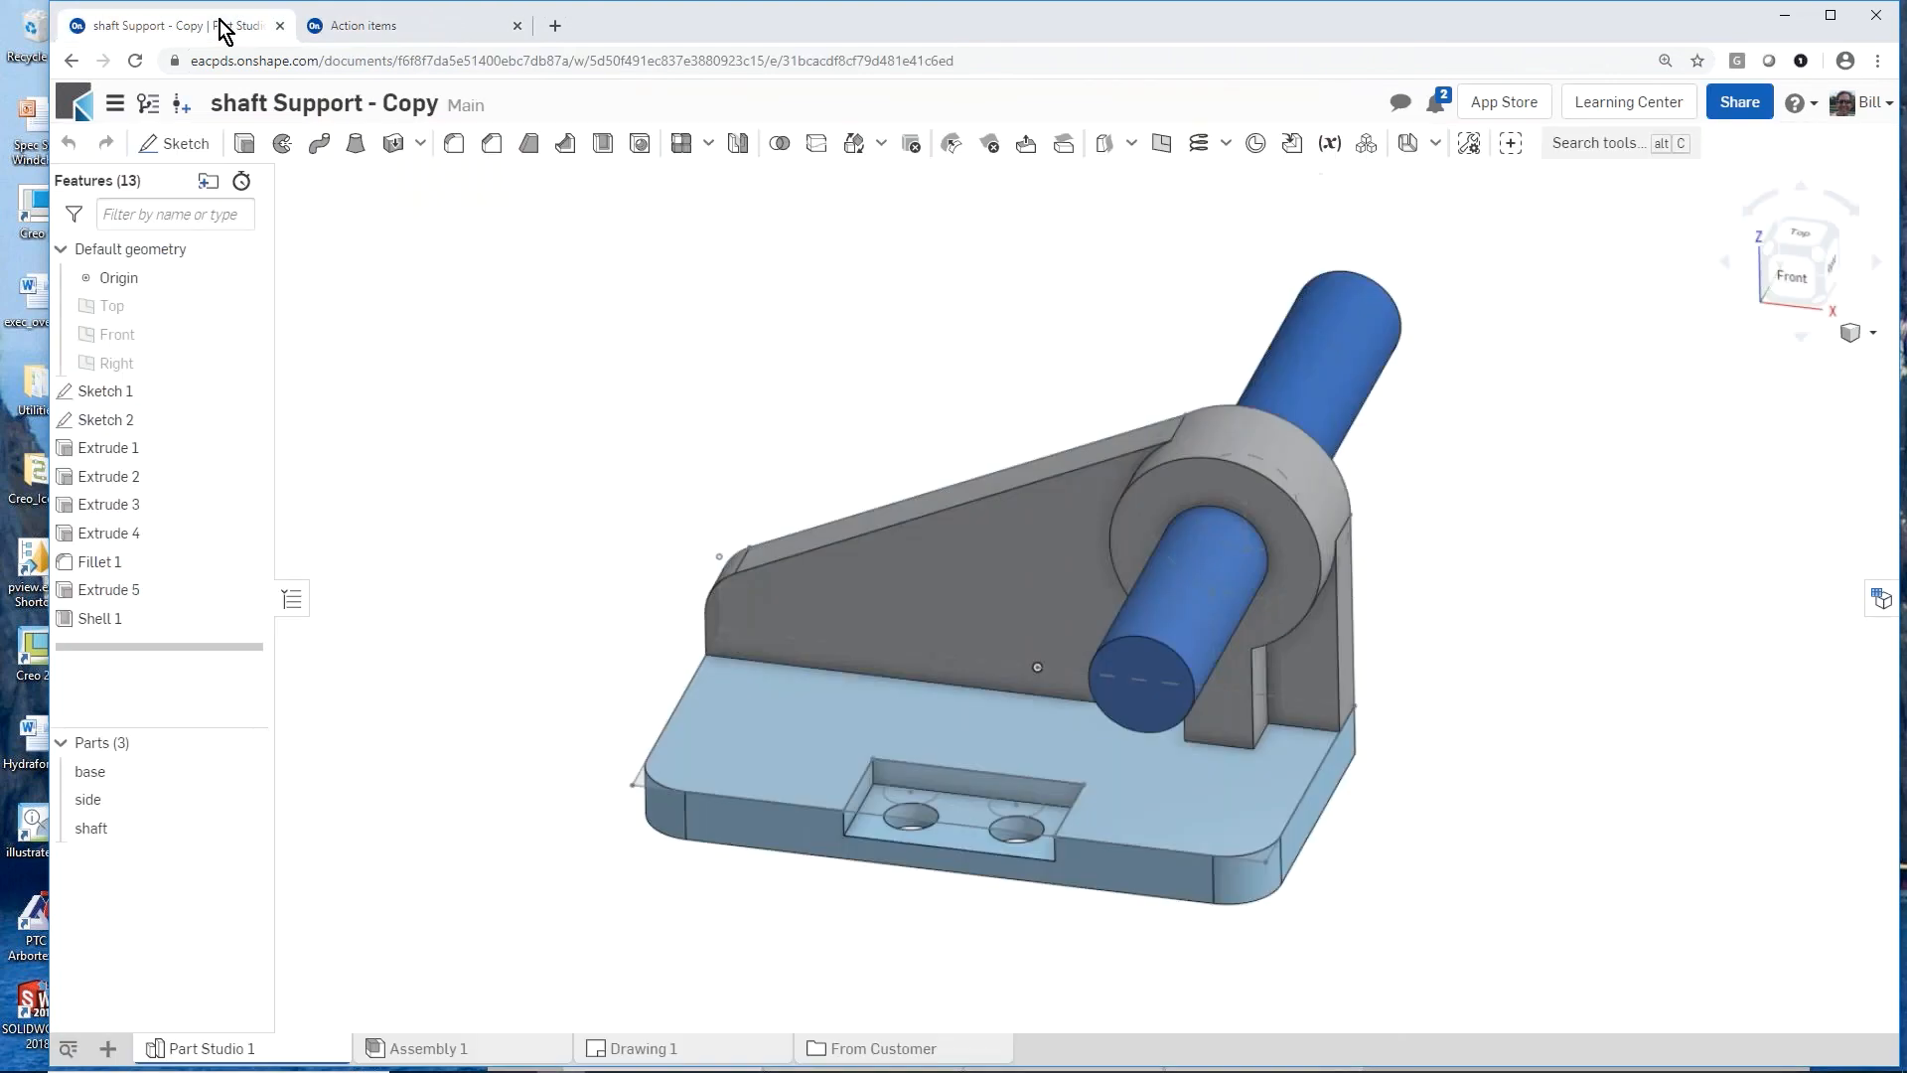
{"action": "left_click", "coordinate": [149, 107]}
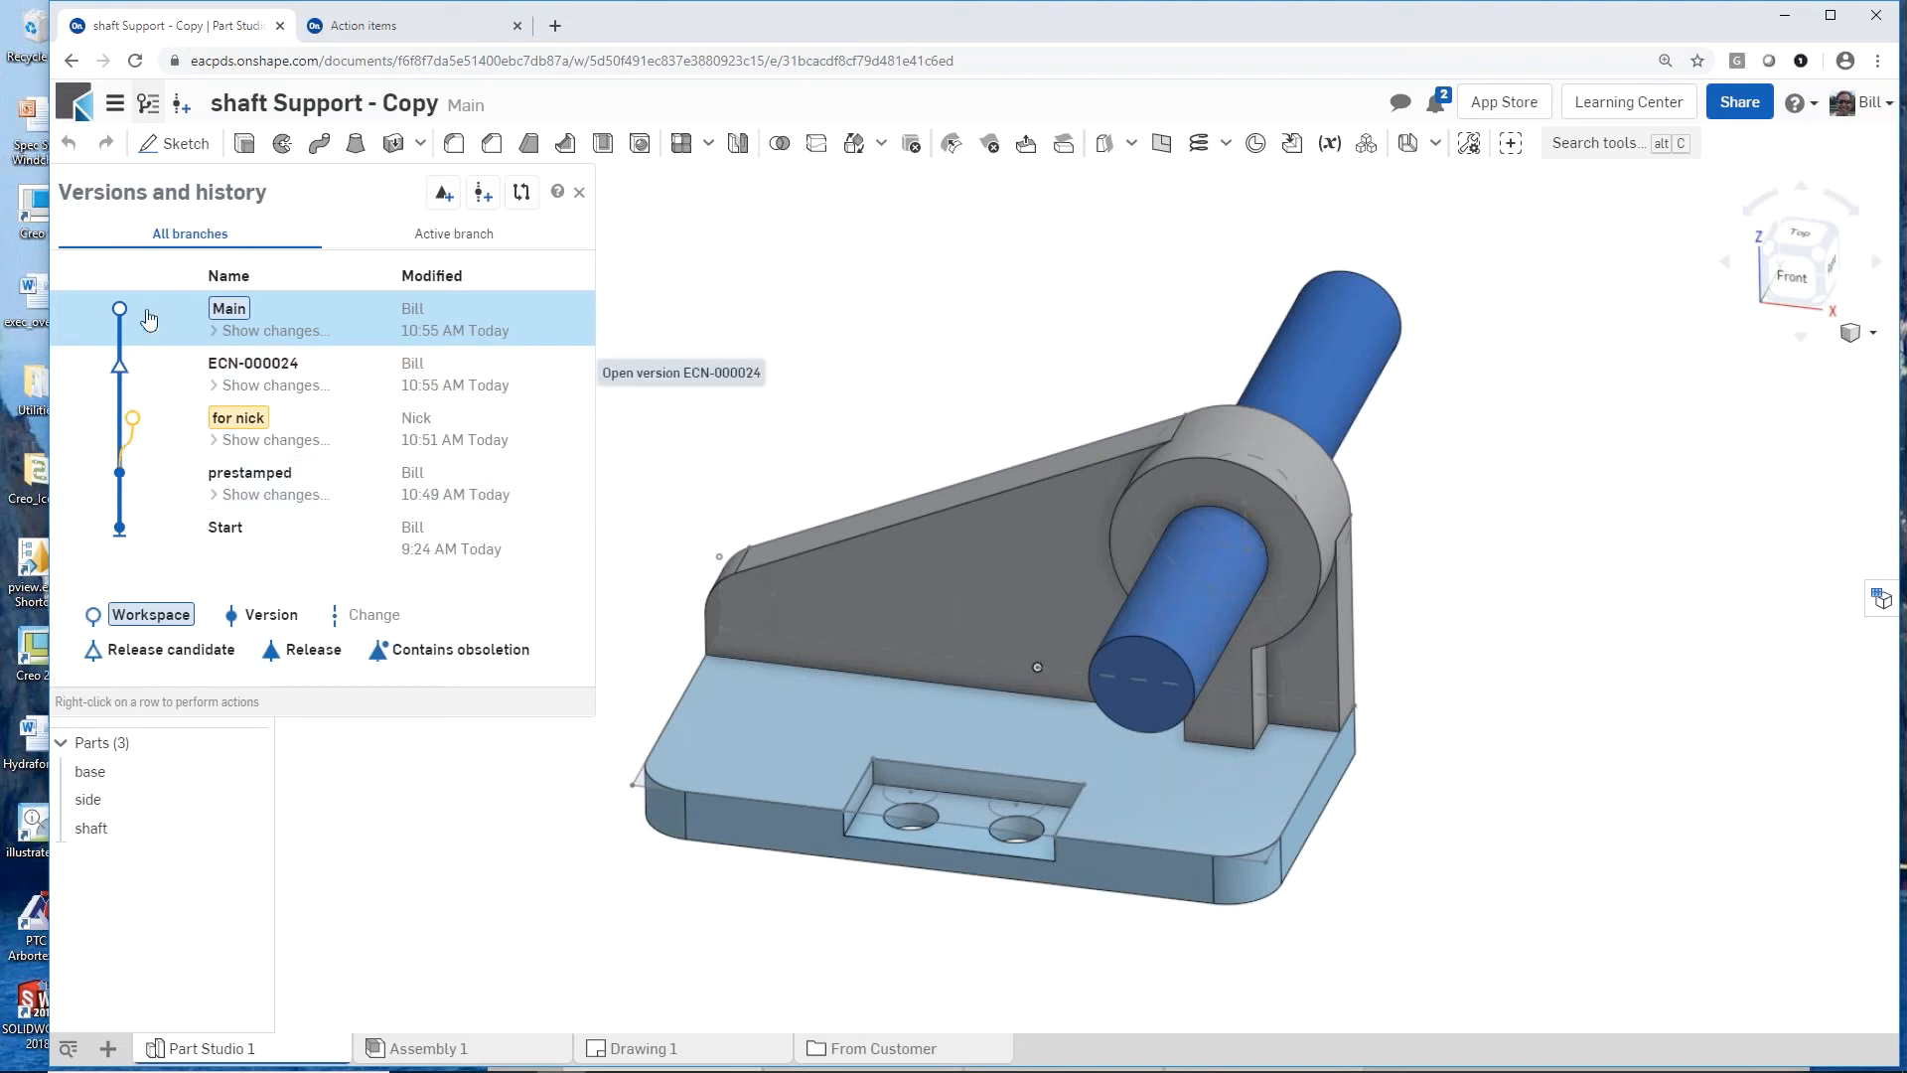
{"action": "left_click", "coordinate": [149, 105]}
{"action": "left_click", "coordinate": [149, 106]}
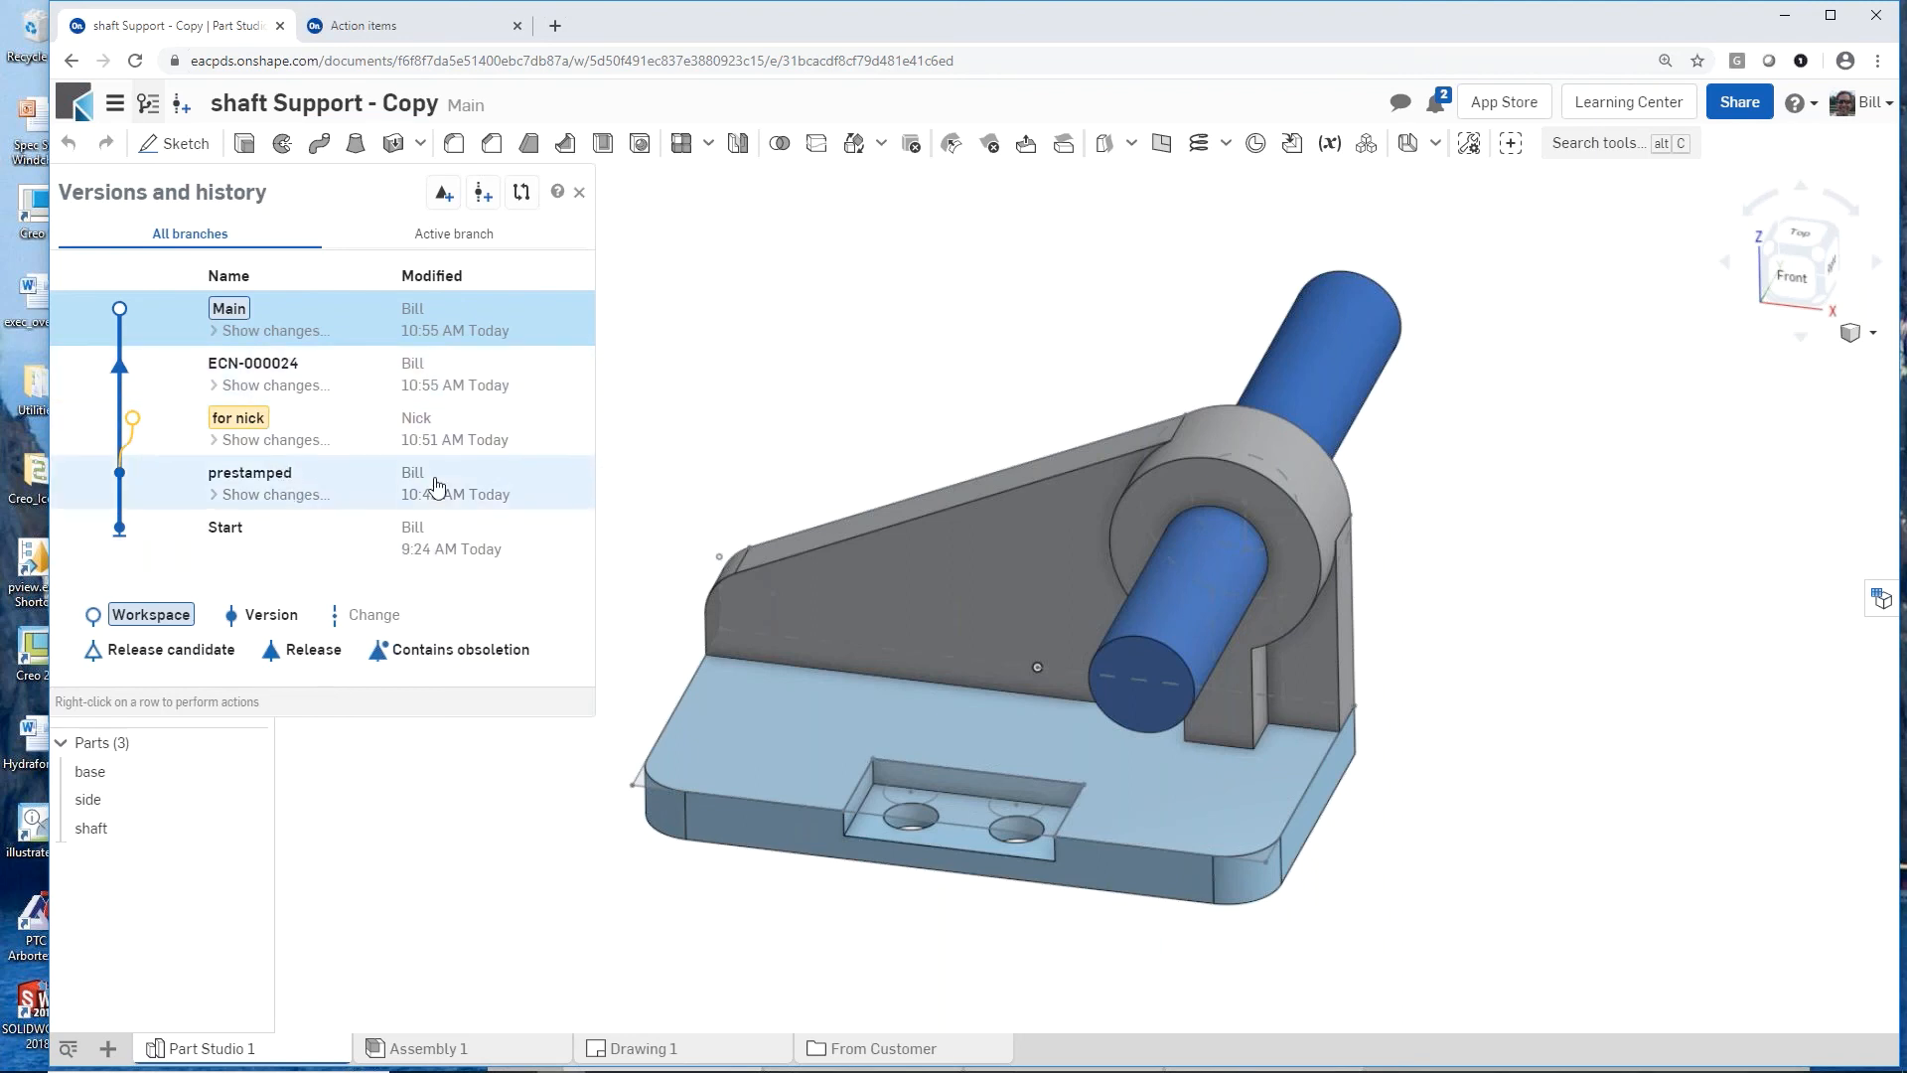
{"action": "left_click", "coordinate": [580, 193]}
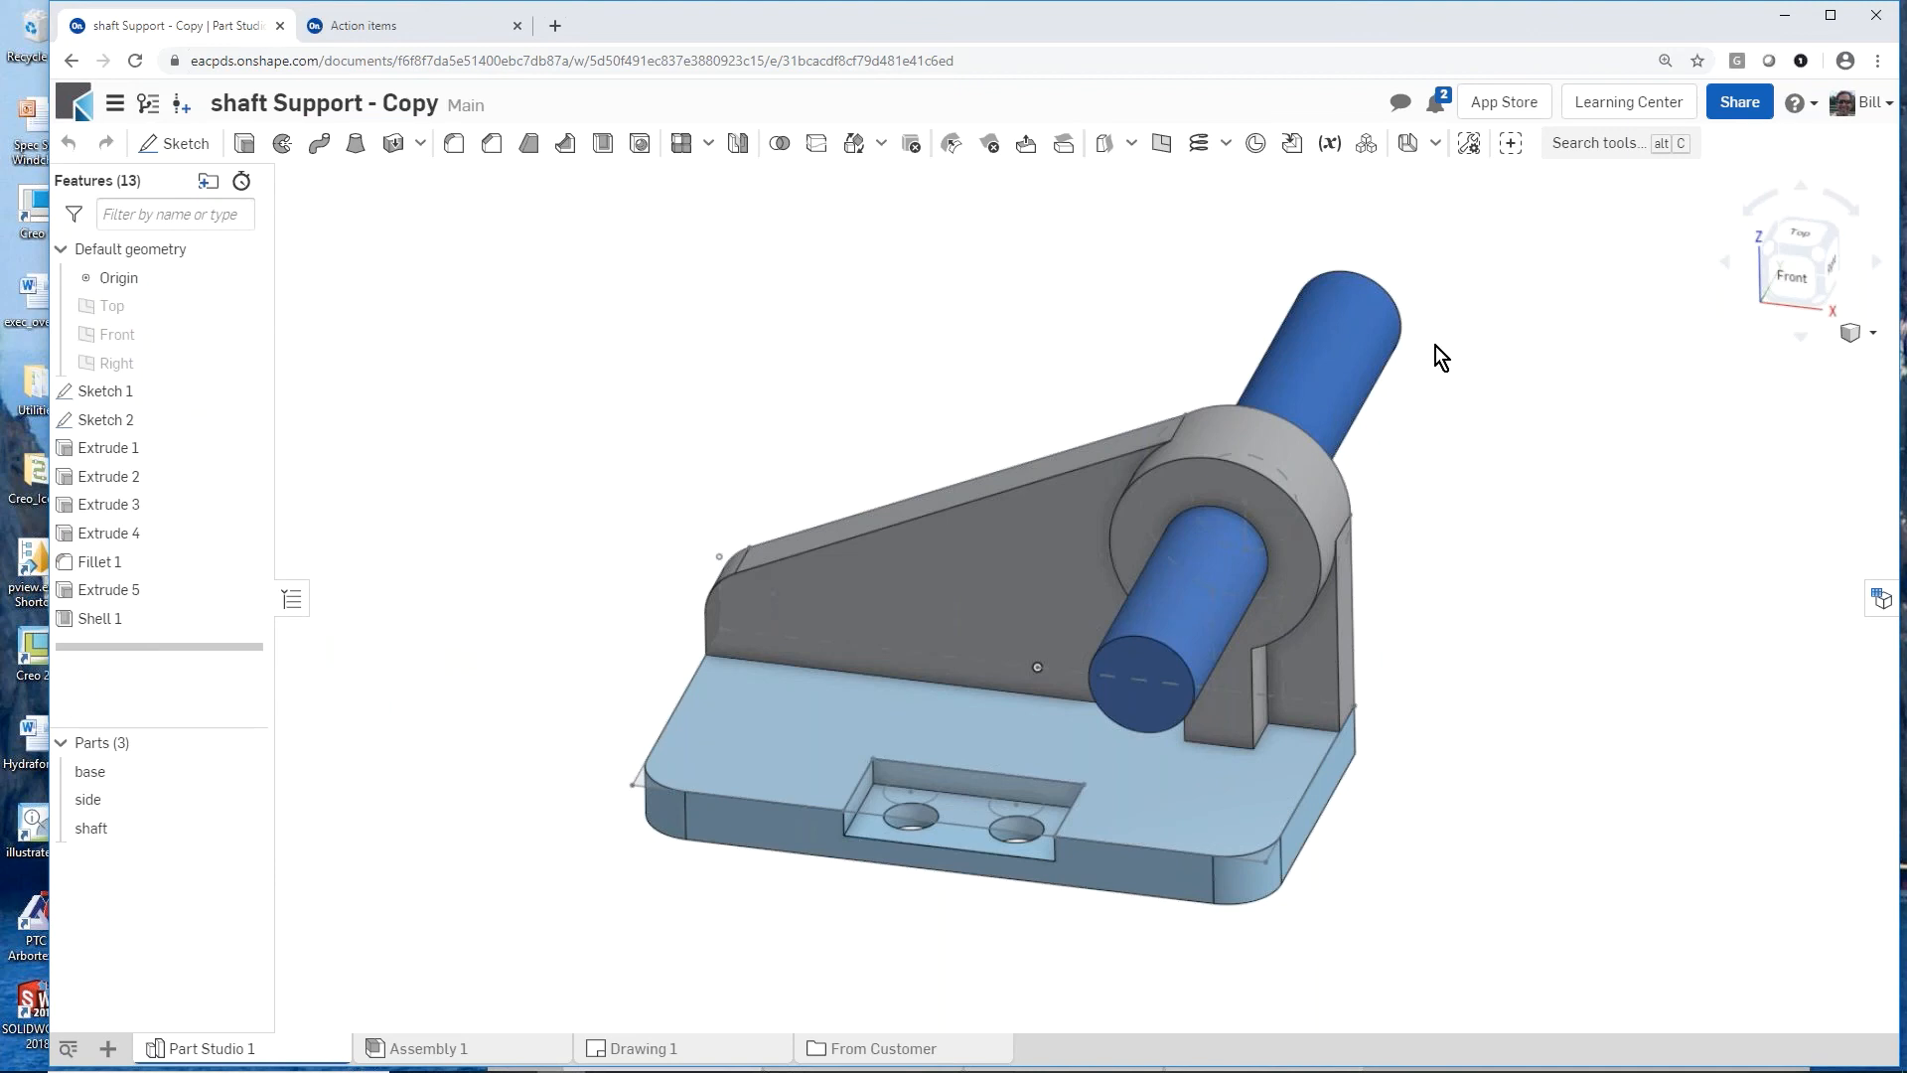
Step: Remove the collaborator's edit access from the document's share settings
{"action": "left_click", "coordinate": [1730, 110]}
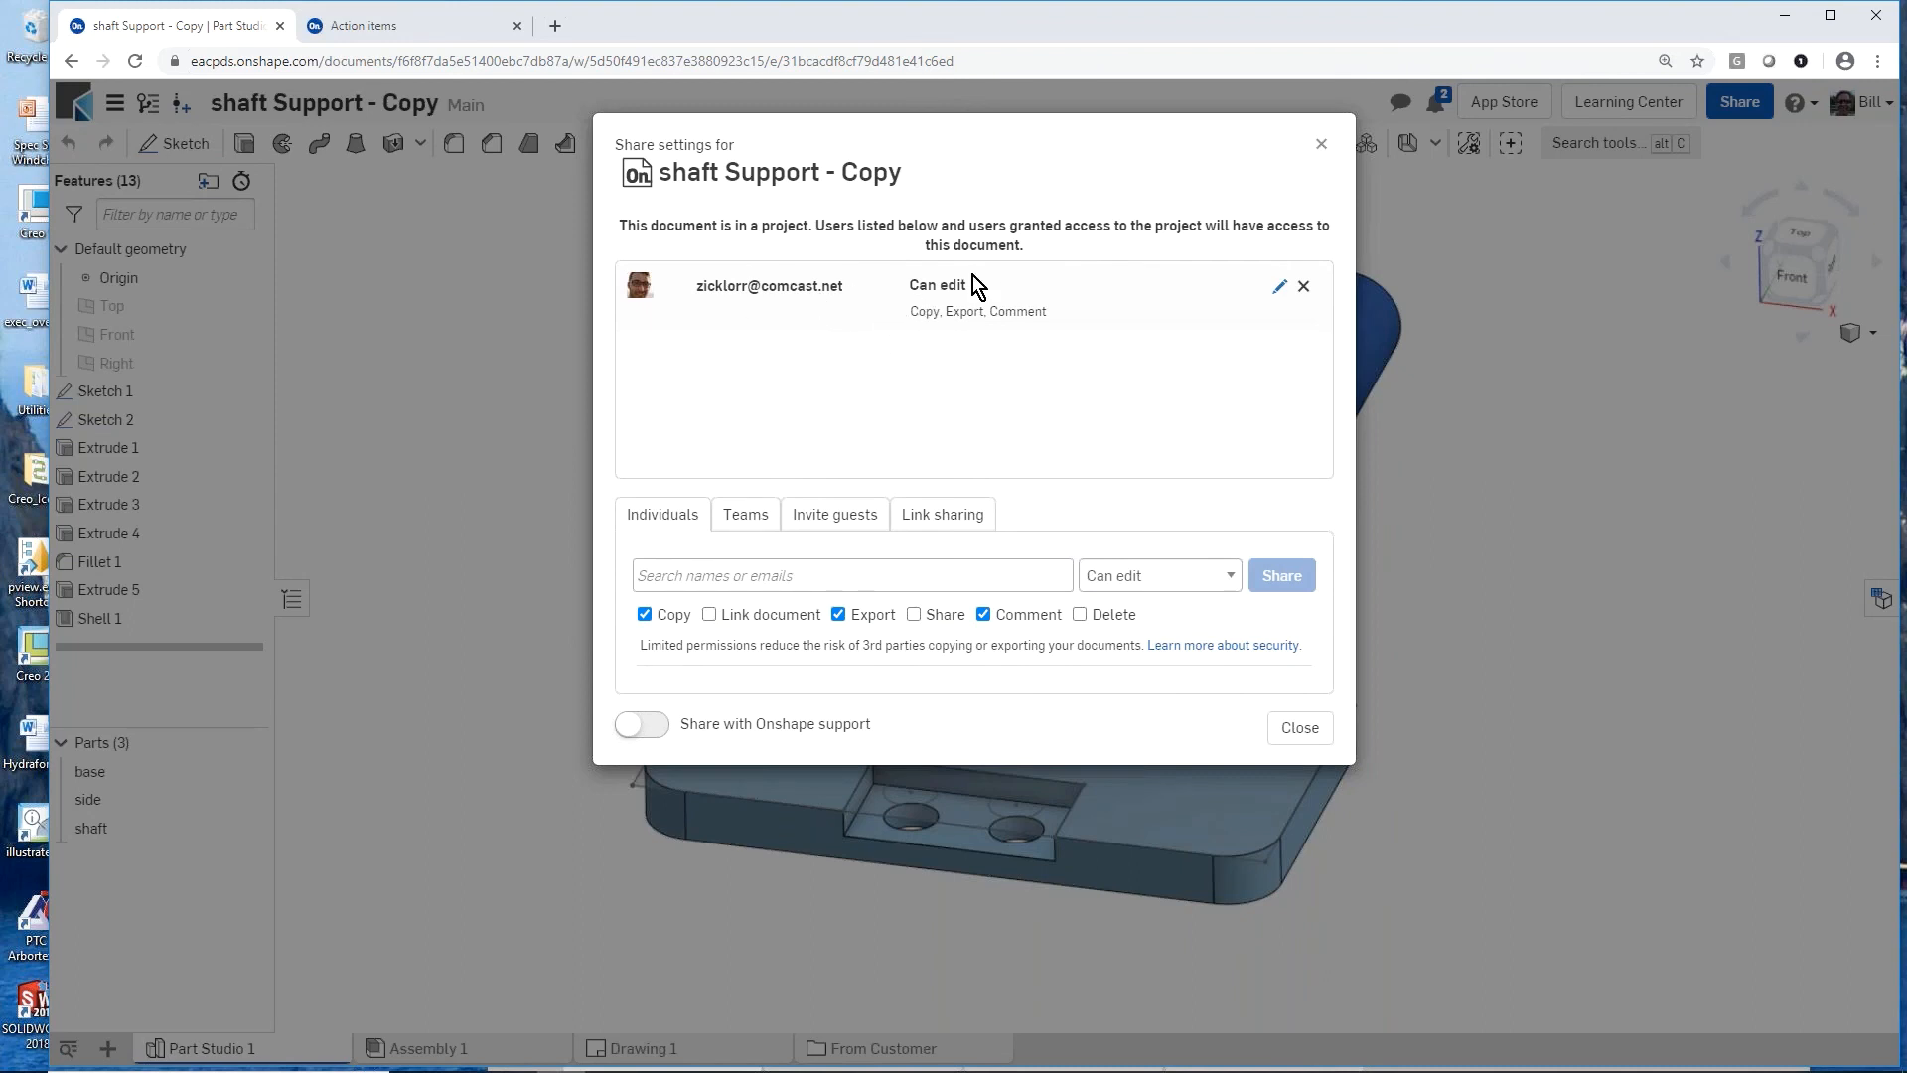
{"action": "left_click", "coordinate": [1305, 288]}
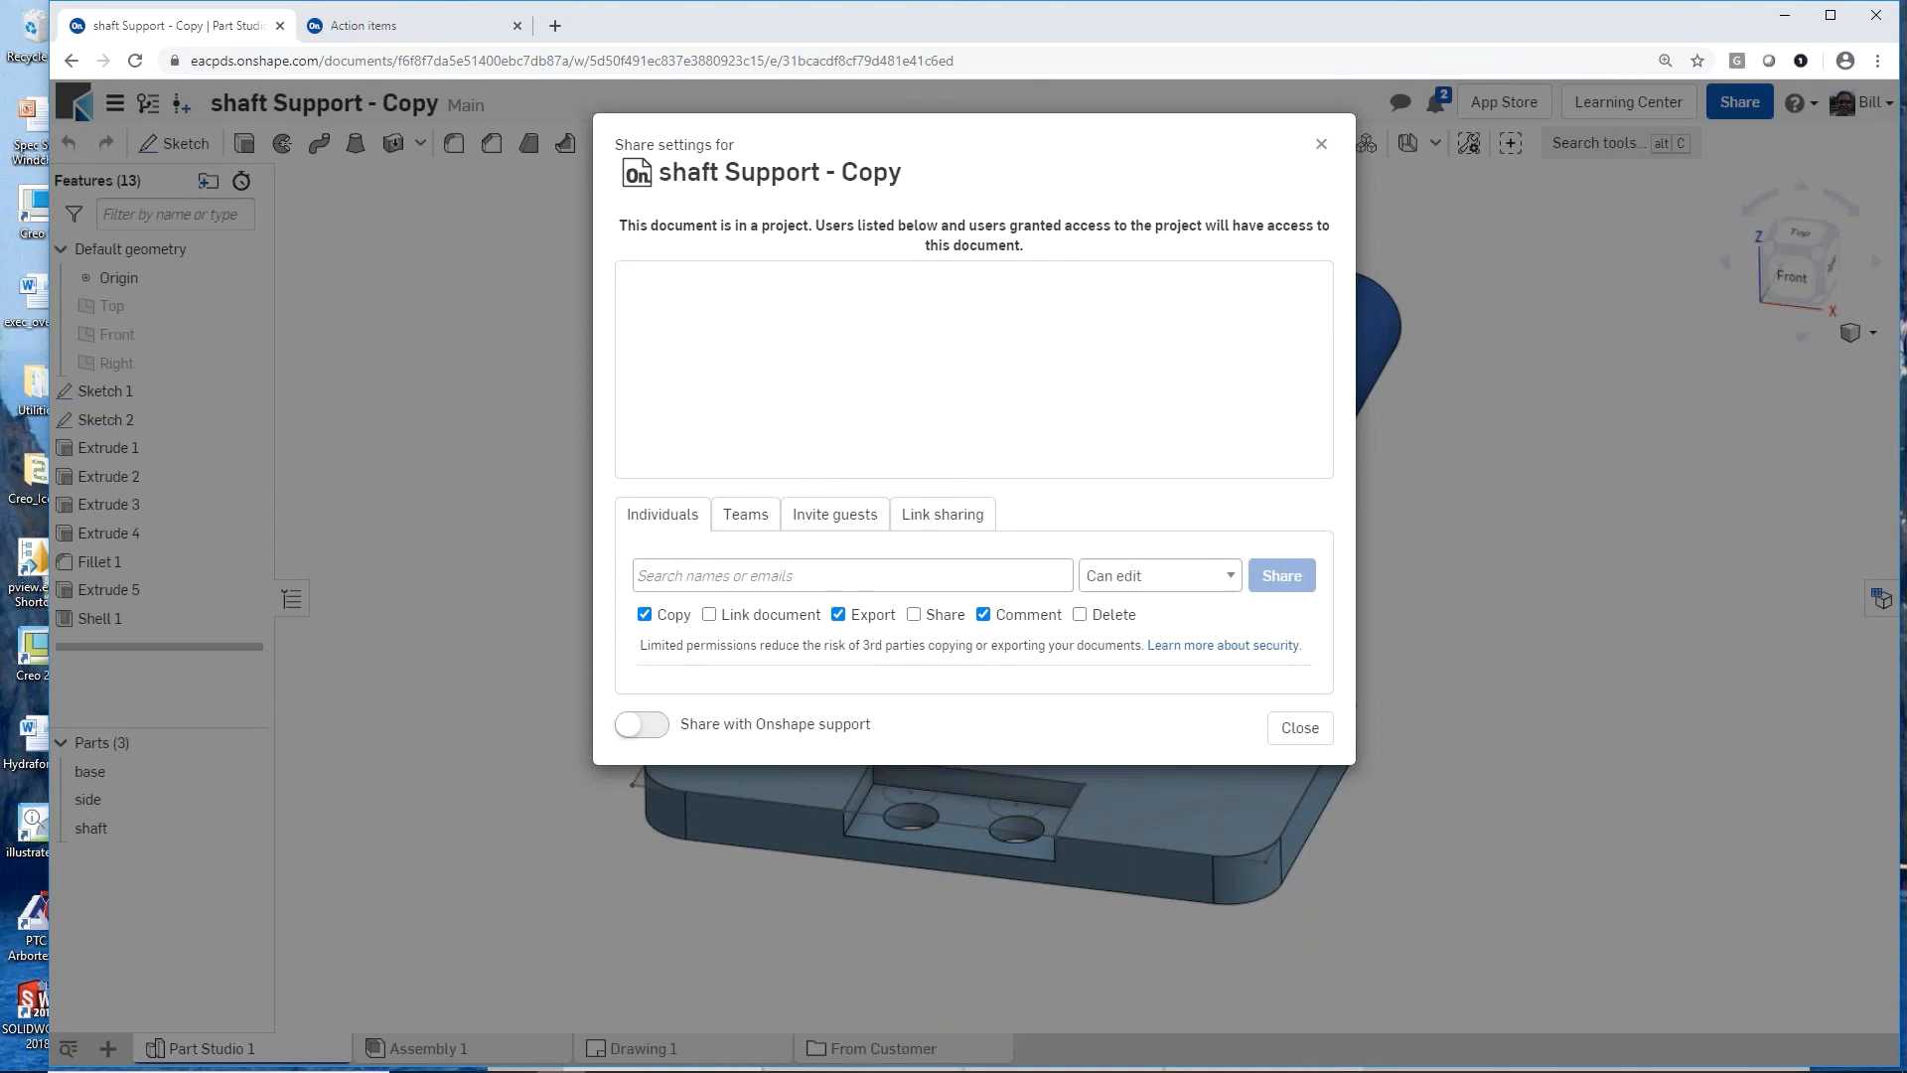
{"action": "left_click", "coordinate": [1300, 737]}
Step: In the phone app's Part Studio 1, chamfer the front outer edge of the shaft boss with an equal distance of 0.2 in
{"action": "scroll", "coordinate": [844, 666], "scroll_direction": "down", "scroll_amount": 4}
{"action": "mouse_move", "coordinate": [963, 718]}
{"action": "right_mouse_down"}
{"action": "mouse_move", "coordinate": [942, 614]}
{"action": "mouse_move", "coordinate": [939, 719]}
{"action": "right_mouse_up"}
{"action": "scroll", "coordinate": [1005, 735], "scroll_direction": "up", "scroll_amount": 4}
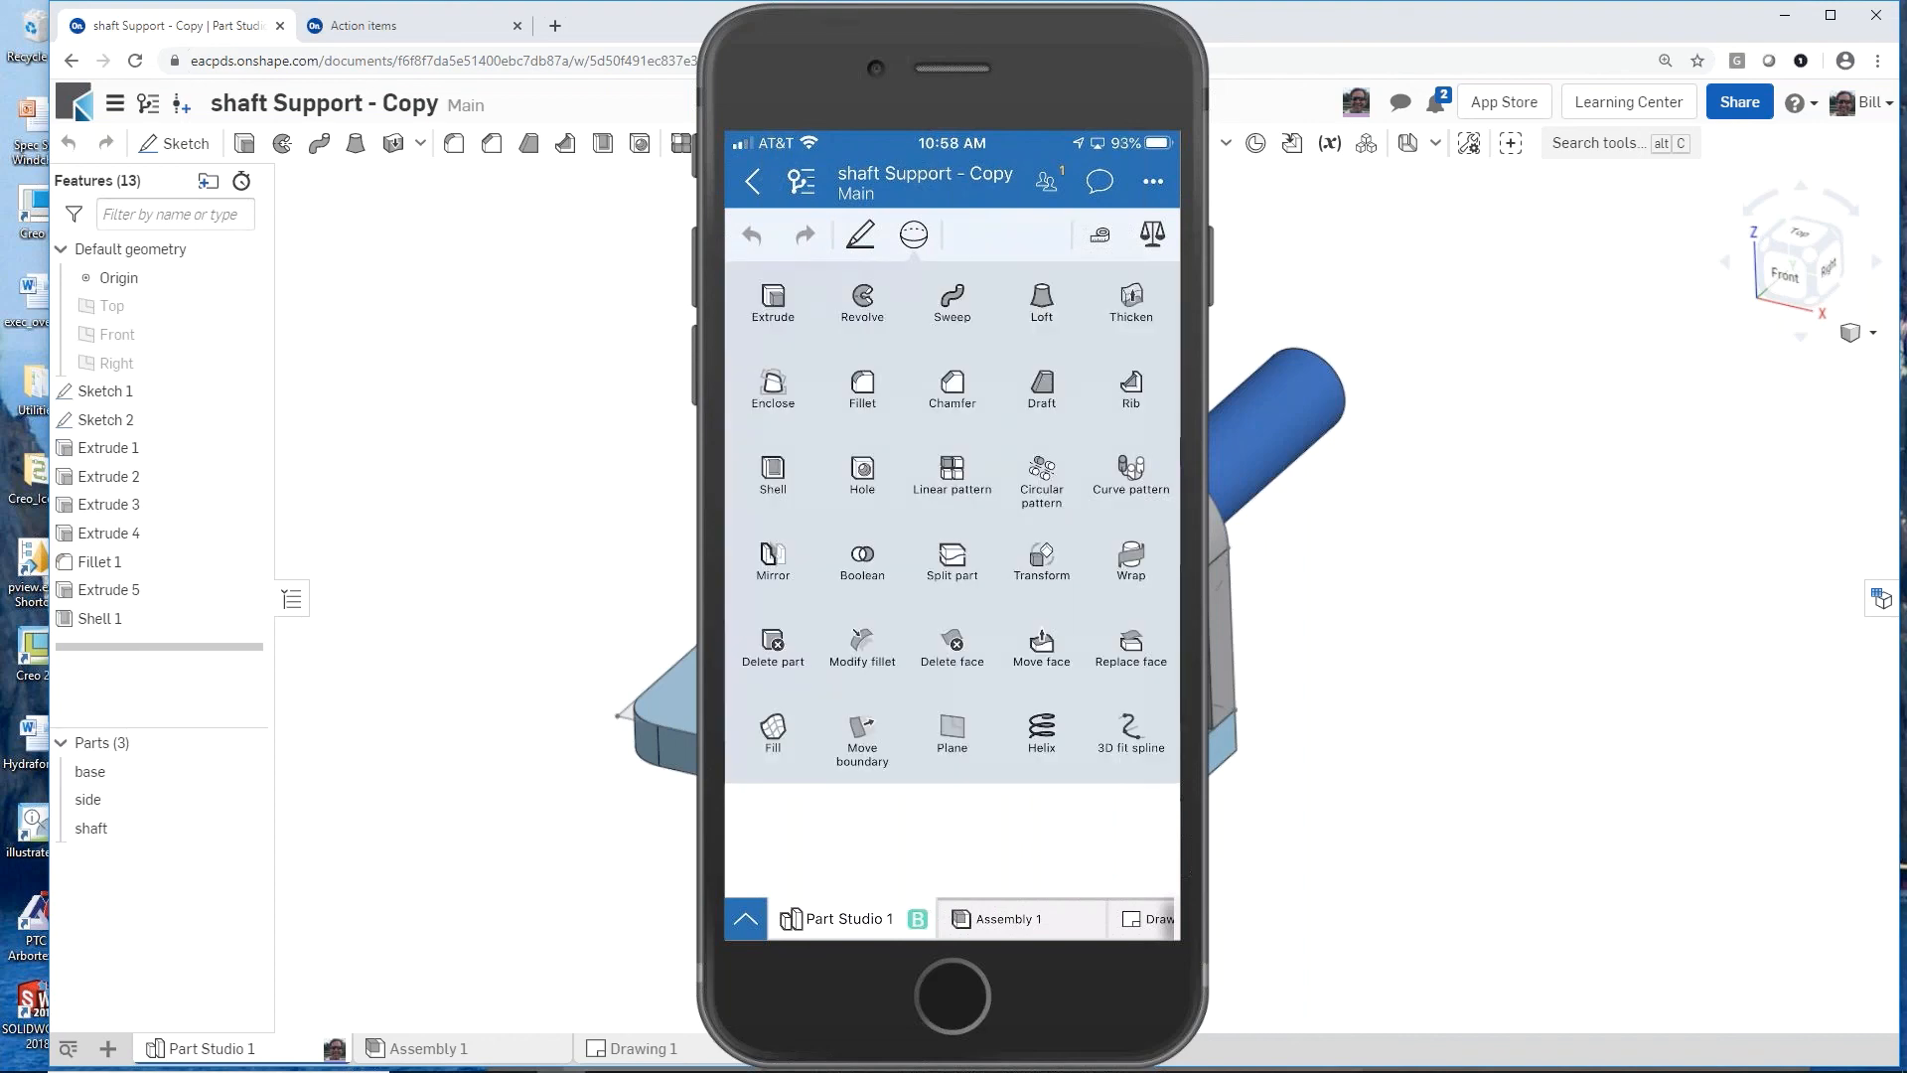
{"action": "left_click", "coordinate": [953, 389]}
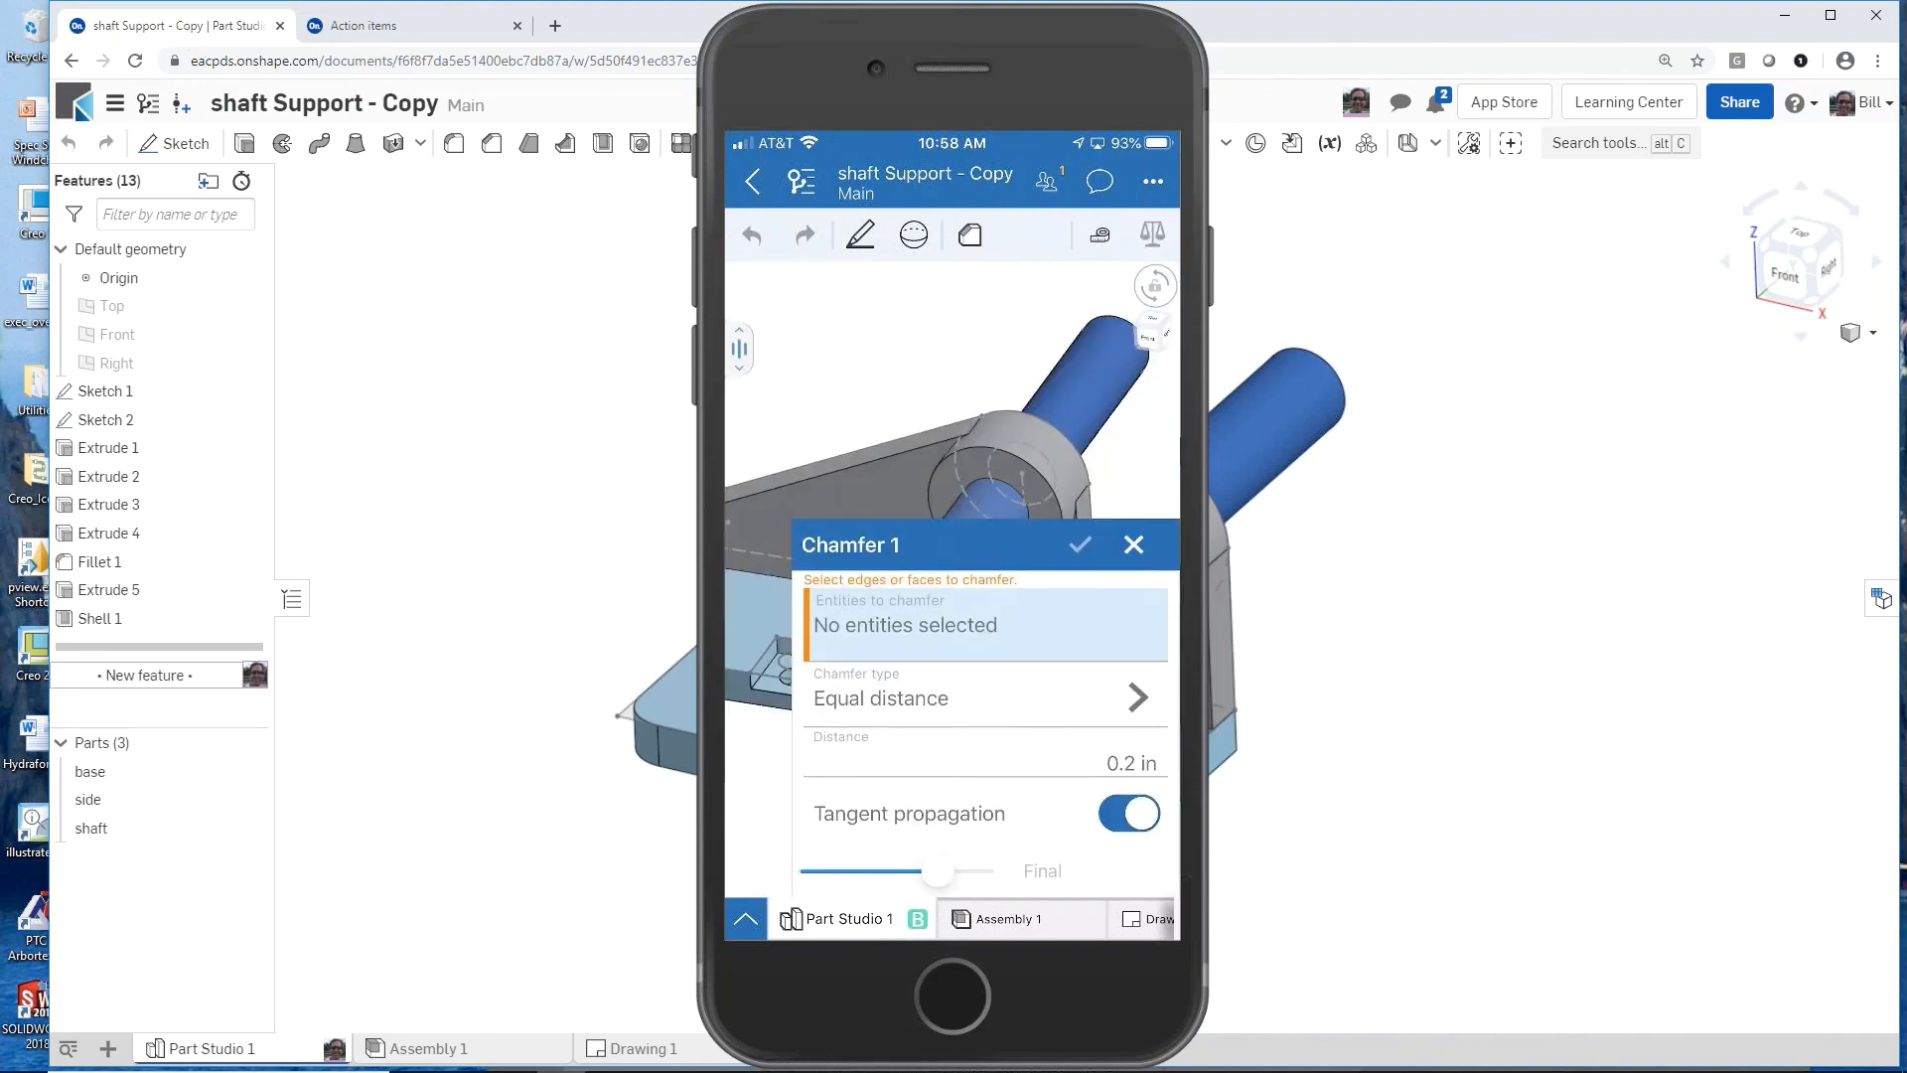
{"action": "left_click", "coordinate": [982, 448]}
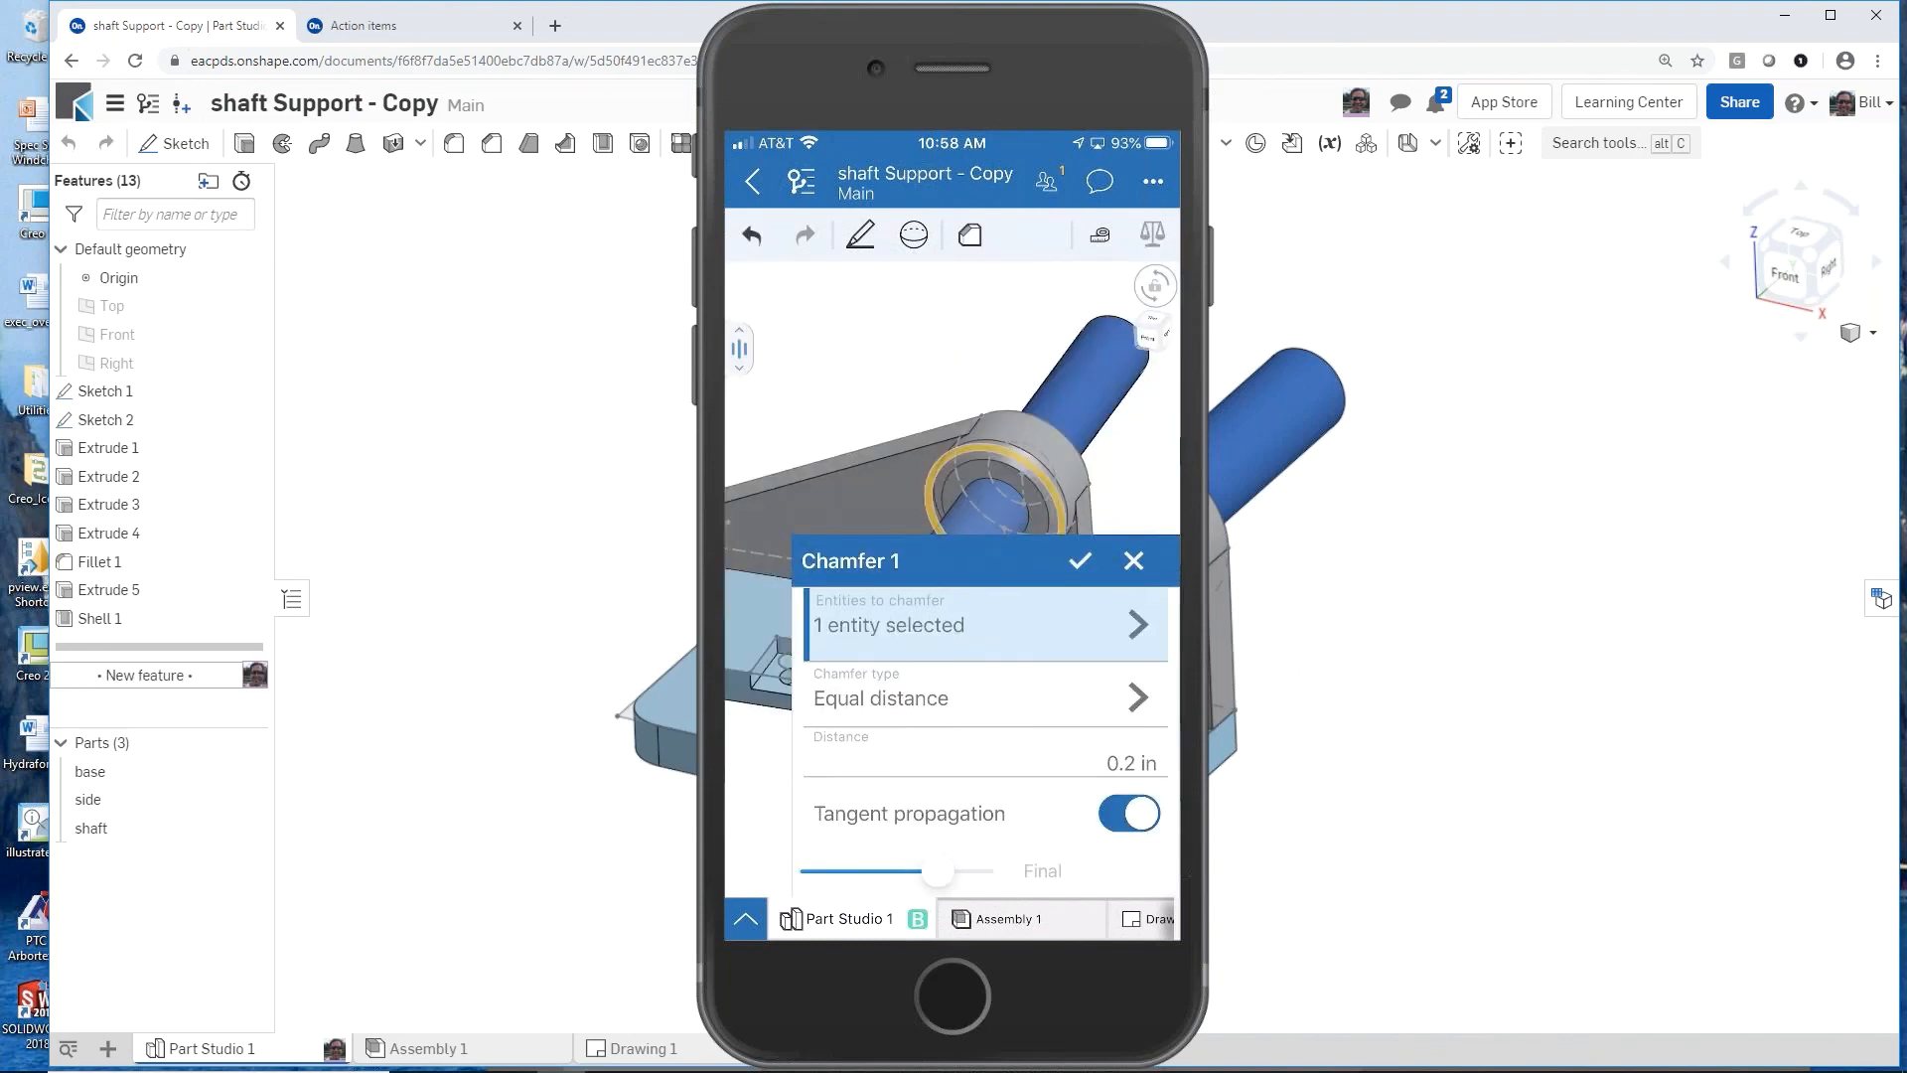
{"action": "left_click", "coordinate": [1080, 560]}
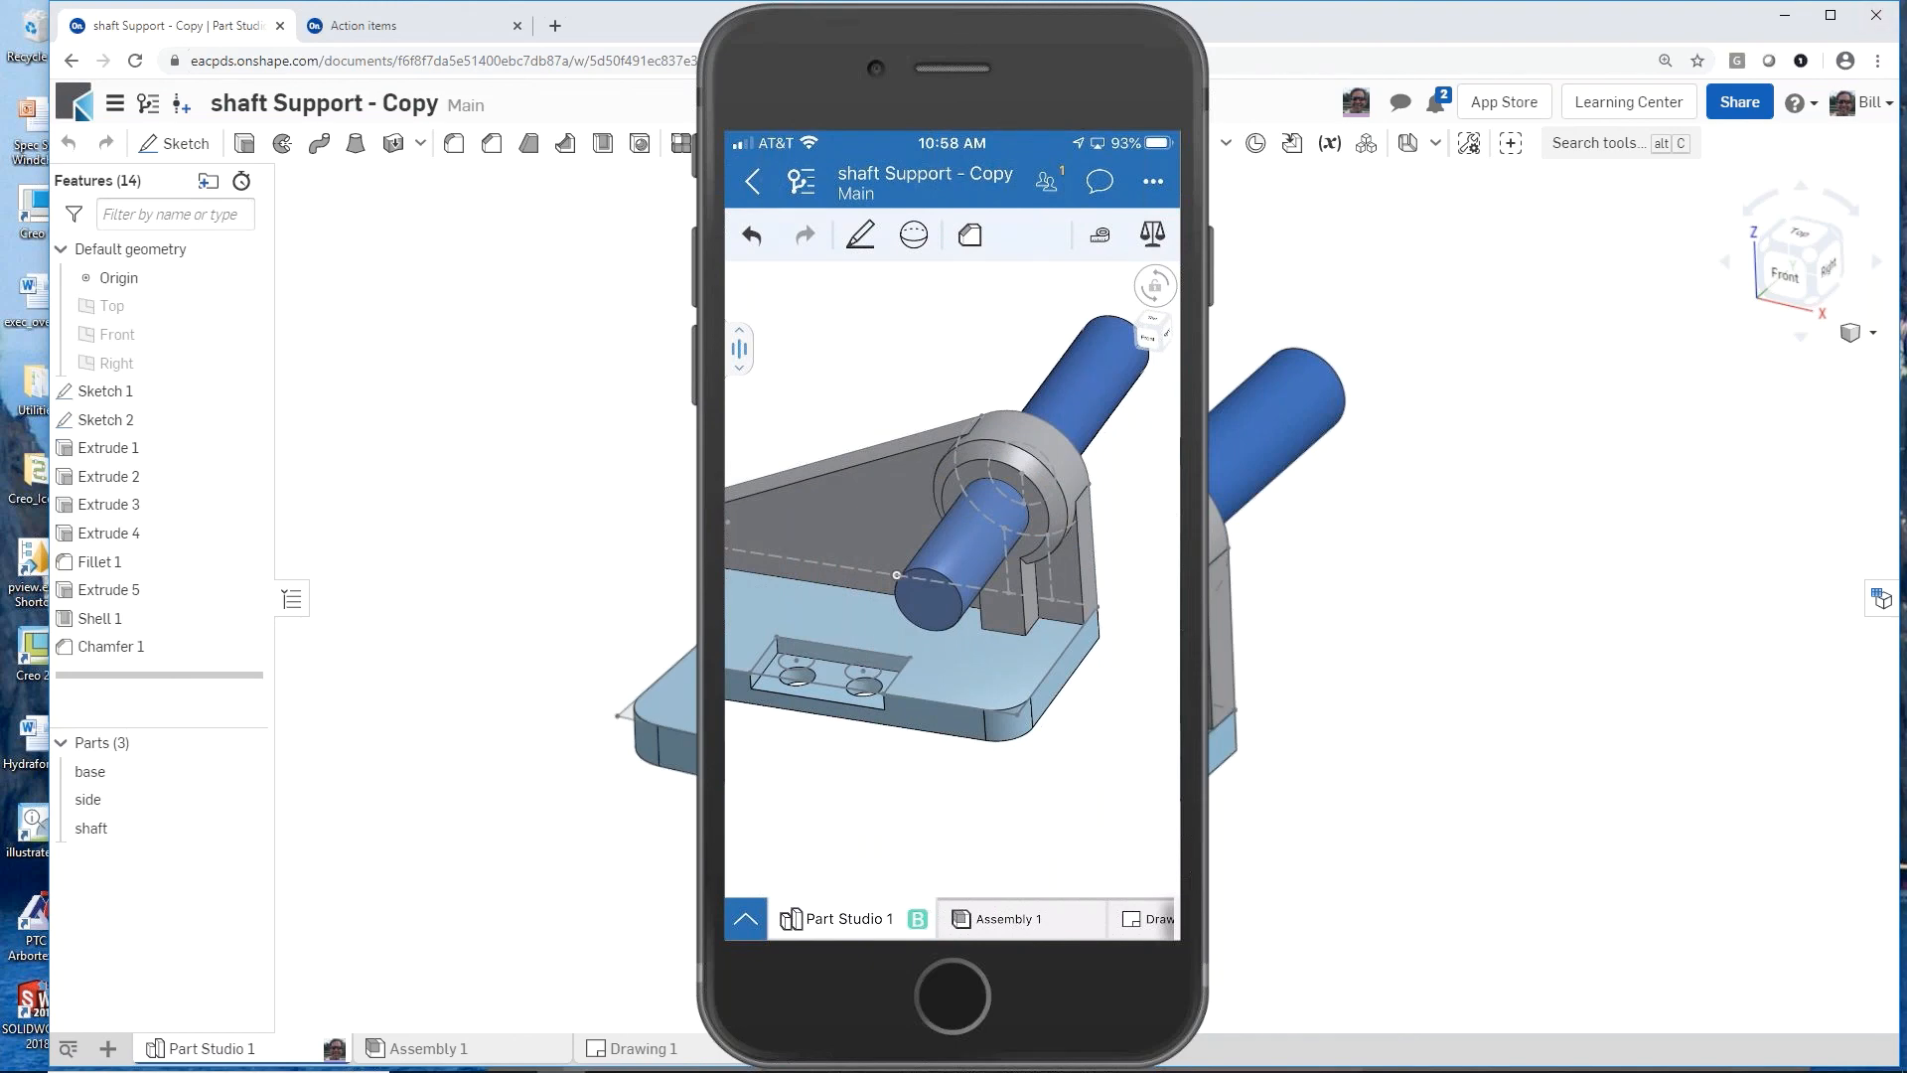
Step: Move the phone mirror window aside and examine the chamfered boss in Part Studio 1 and Assembly 1
{"action": "mouse_move", "coordinate": [1041, 99]}
{"action": "left_click_drag", "start_coordinate": [1026, 31], "coordinate": [1906, 129]}
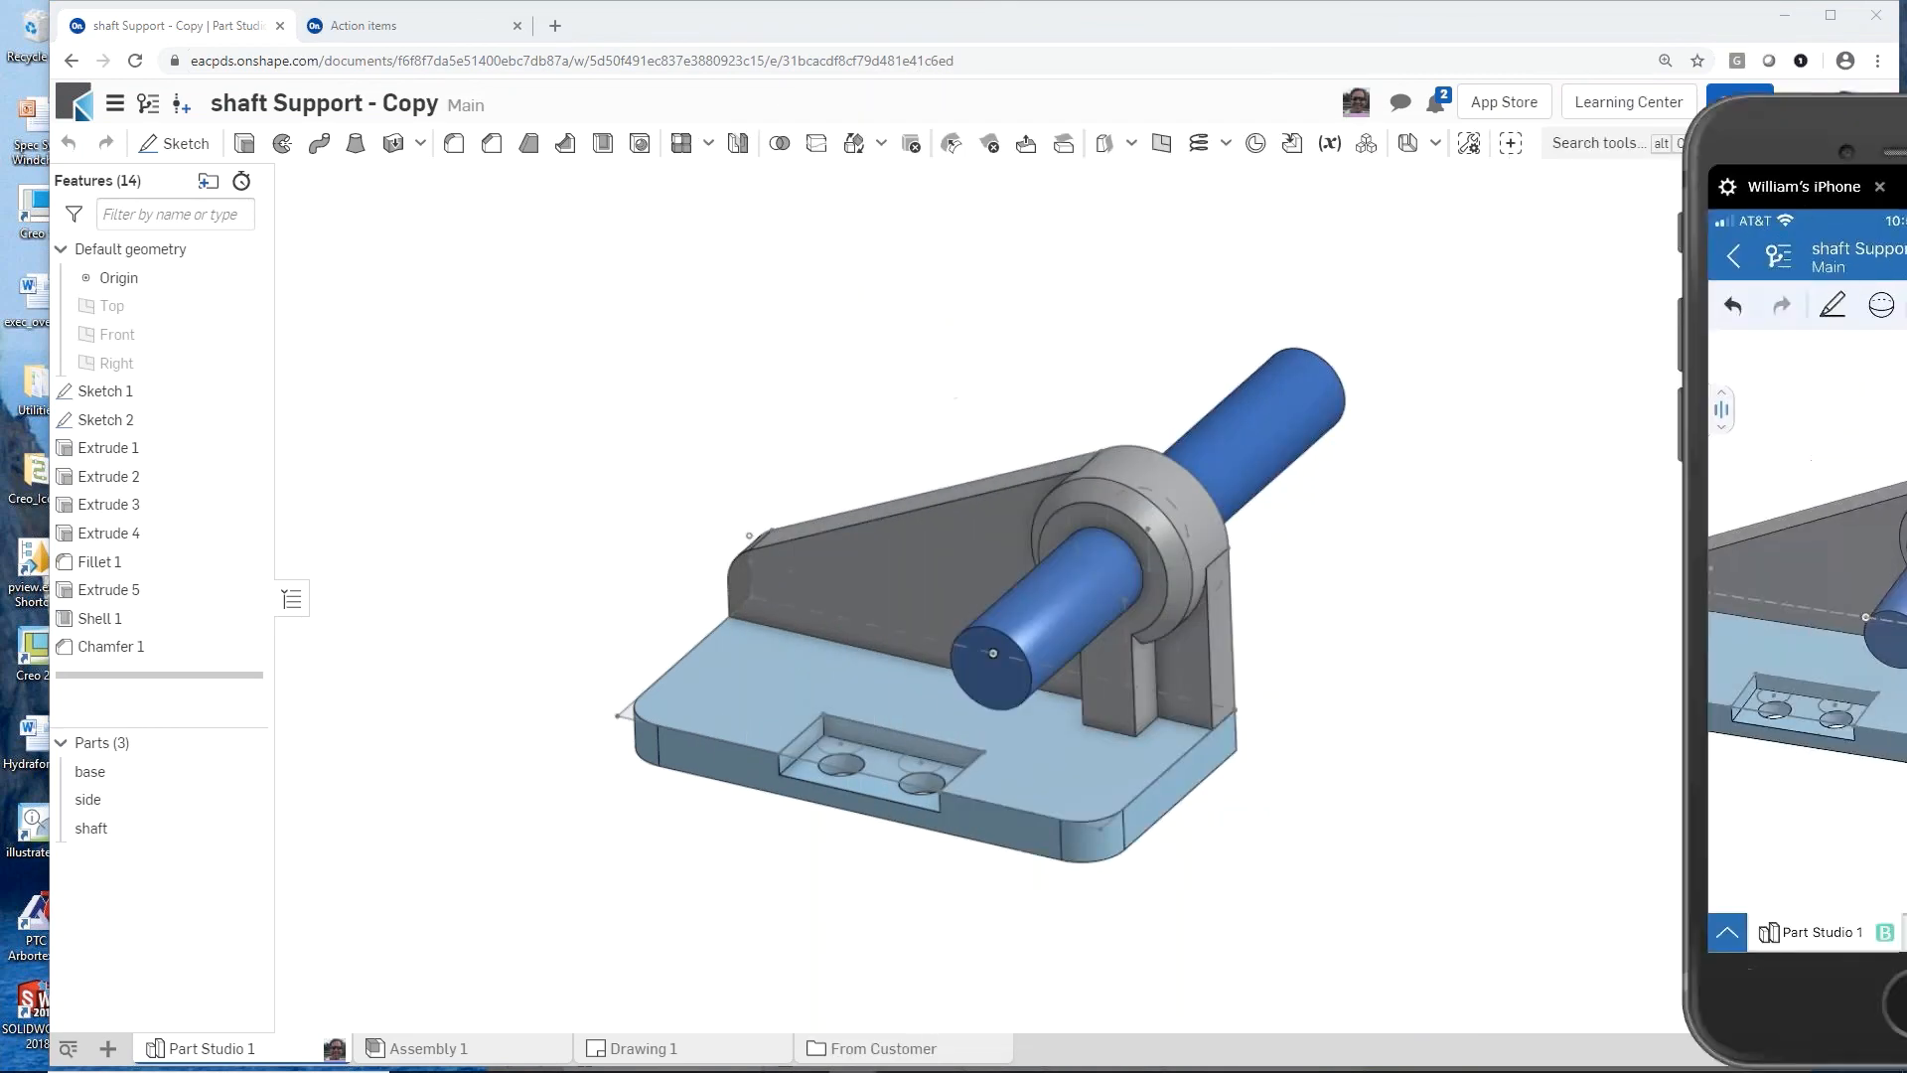
{"action": "scroll", "coordinate": [1114, 571], "scroll_direction": "up", "scroll_amount": 3}
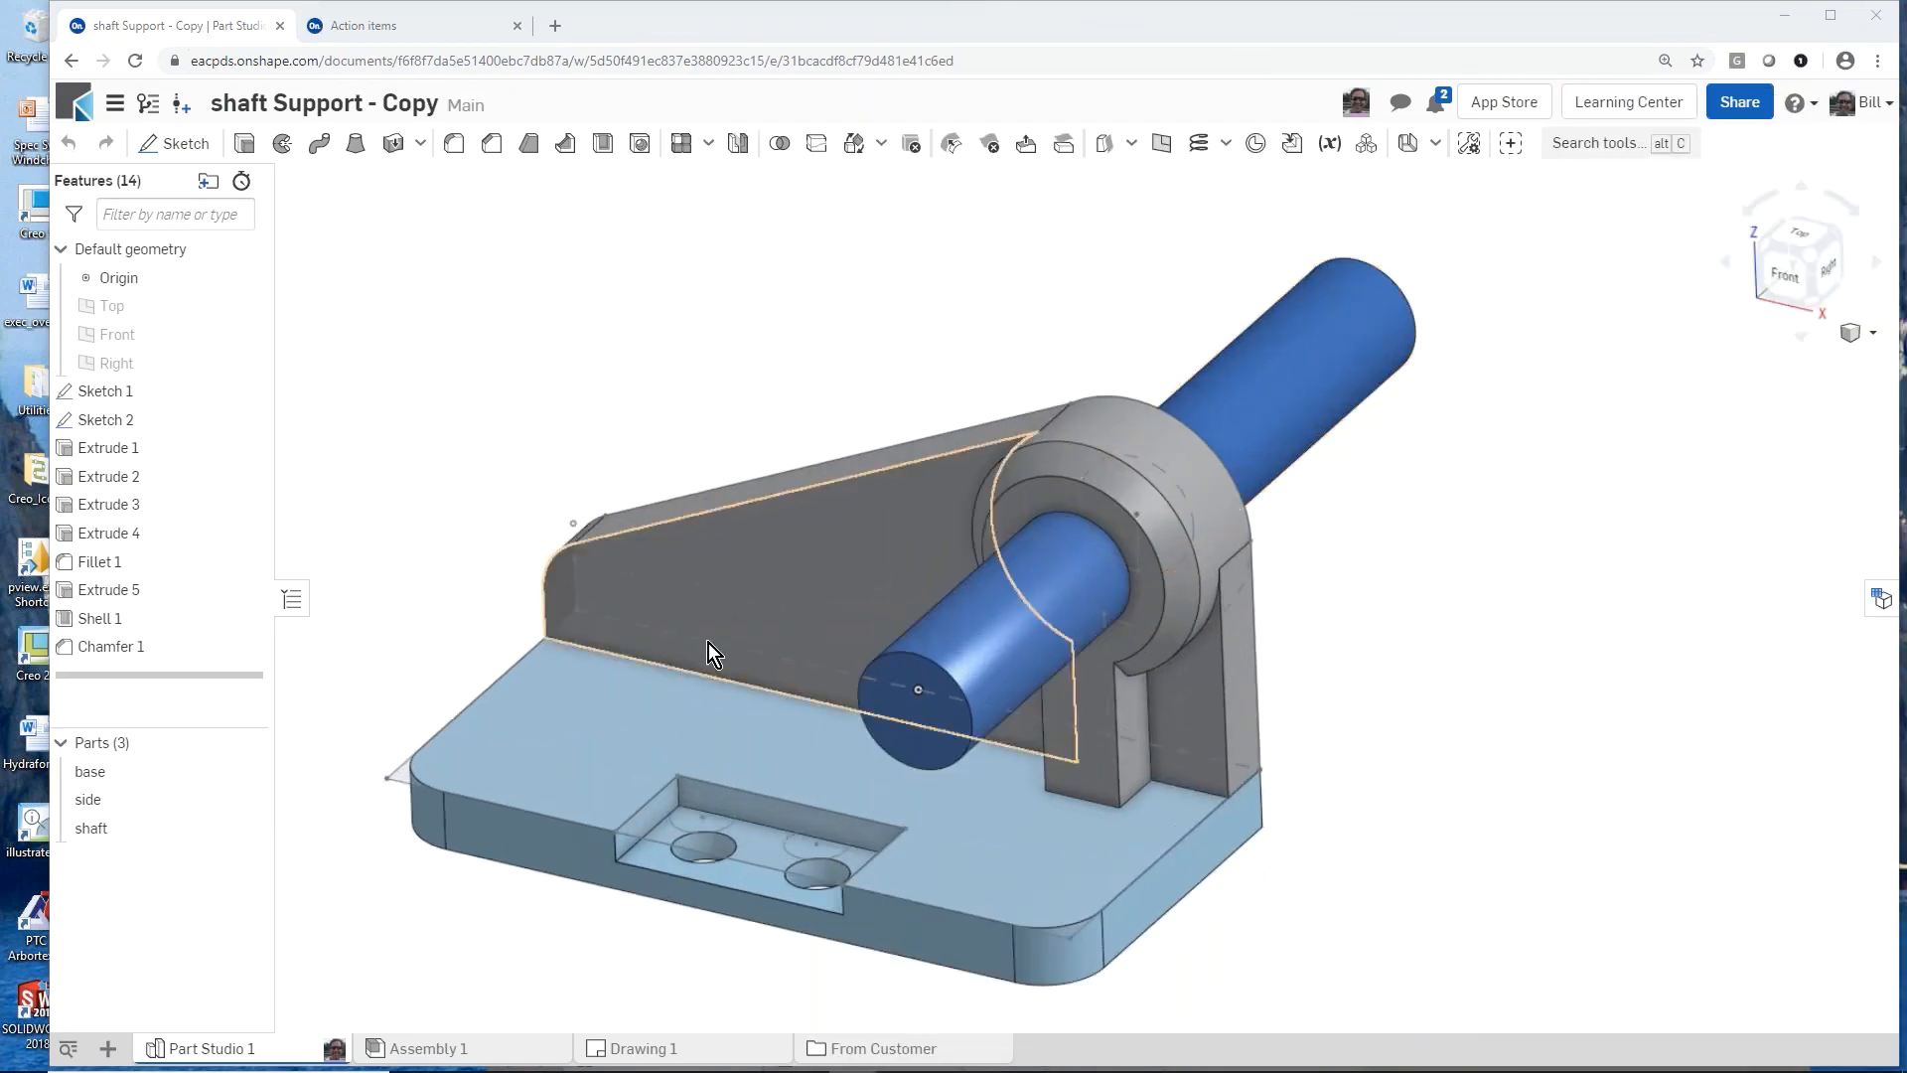
{"action": "left_click", "coordinate": [465, 1050]}
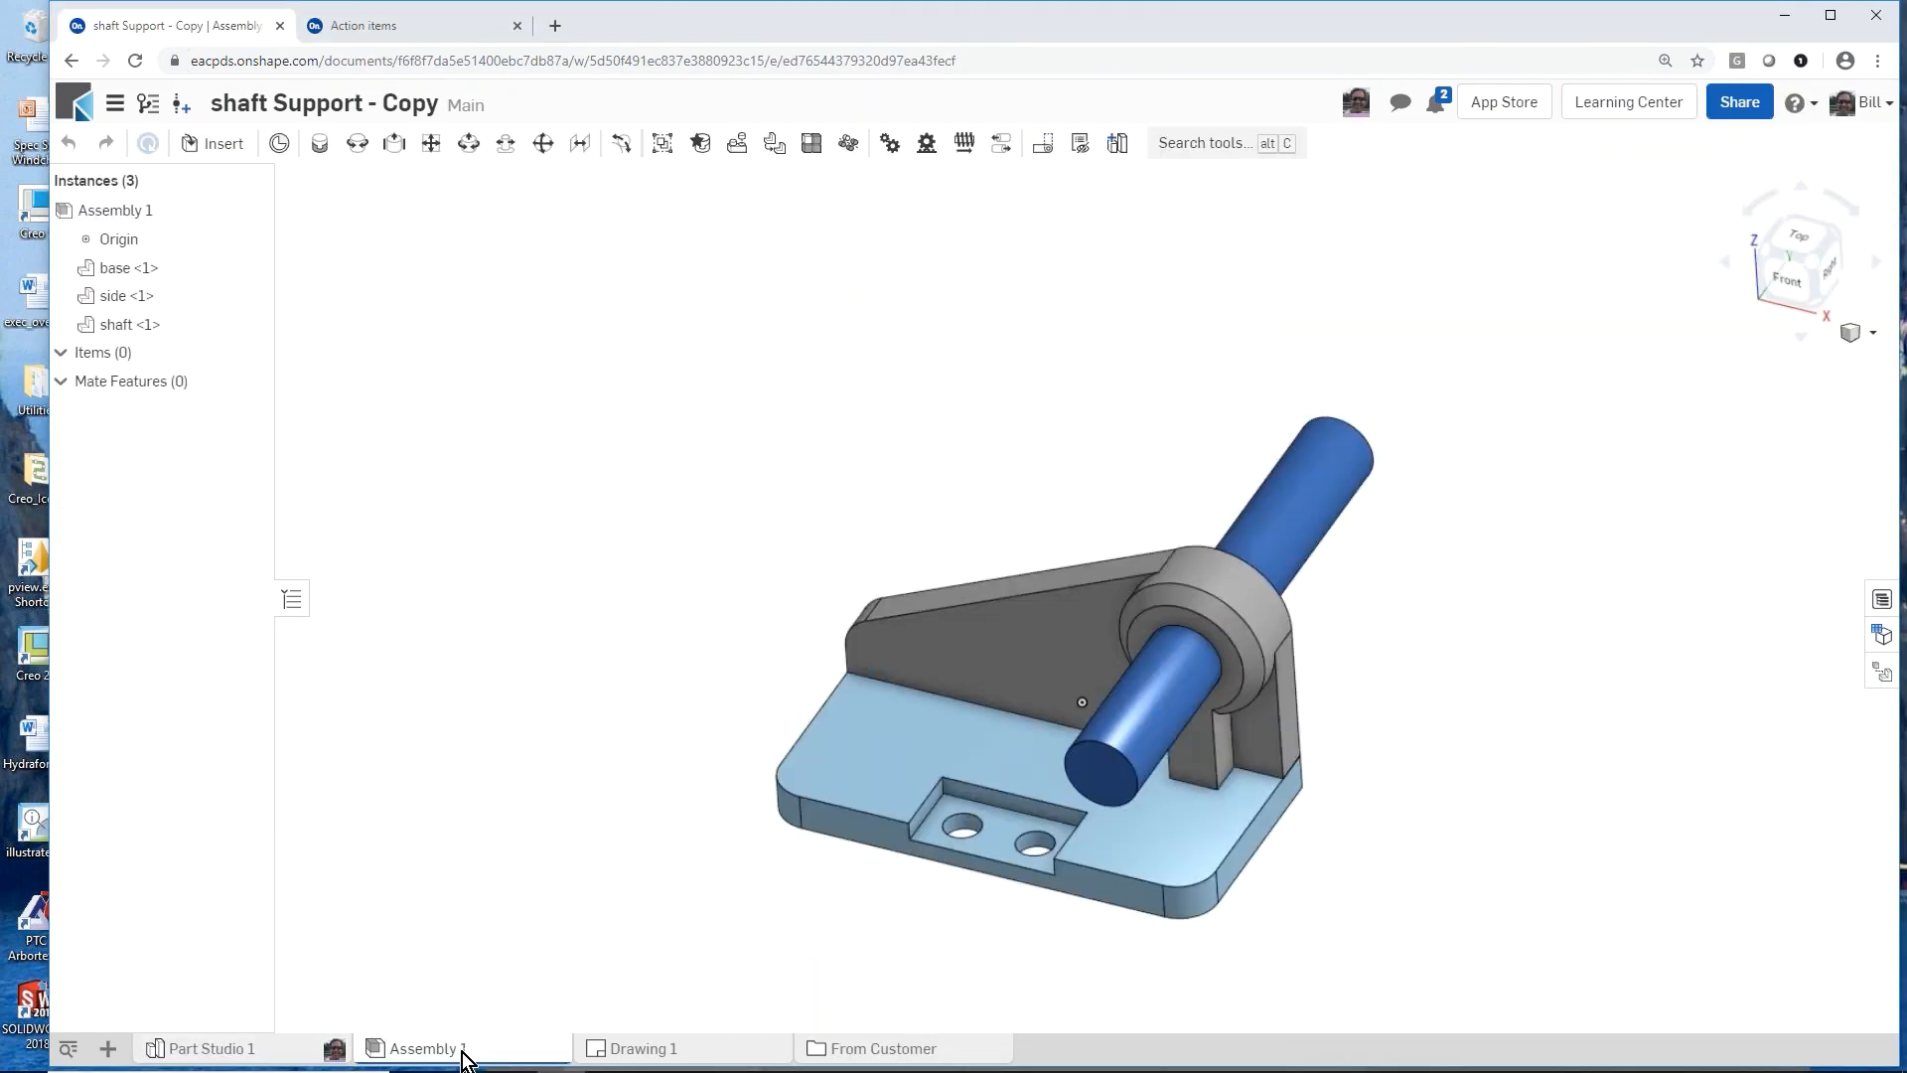
Step: Update Drawing 1 from the workspace, check its views and parts table, and return to Part Studio 1
{"action": "left_click", "coordinate": [653, 1050]}
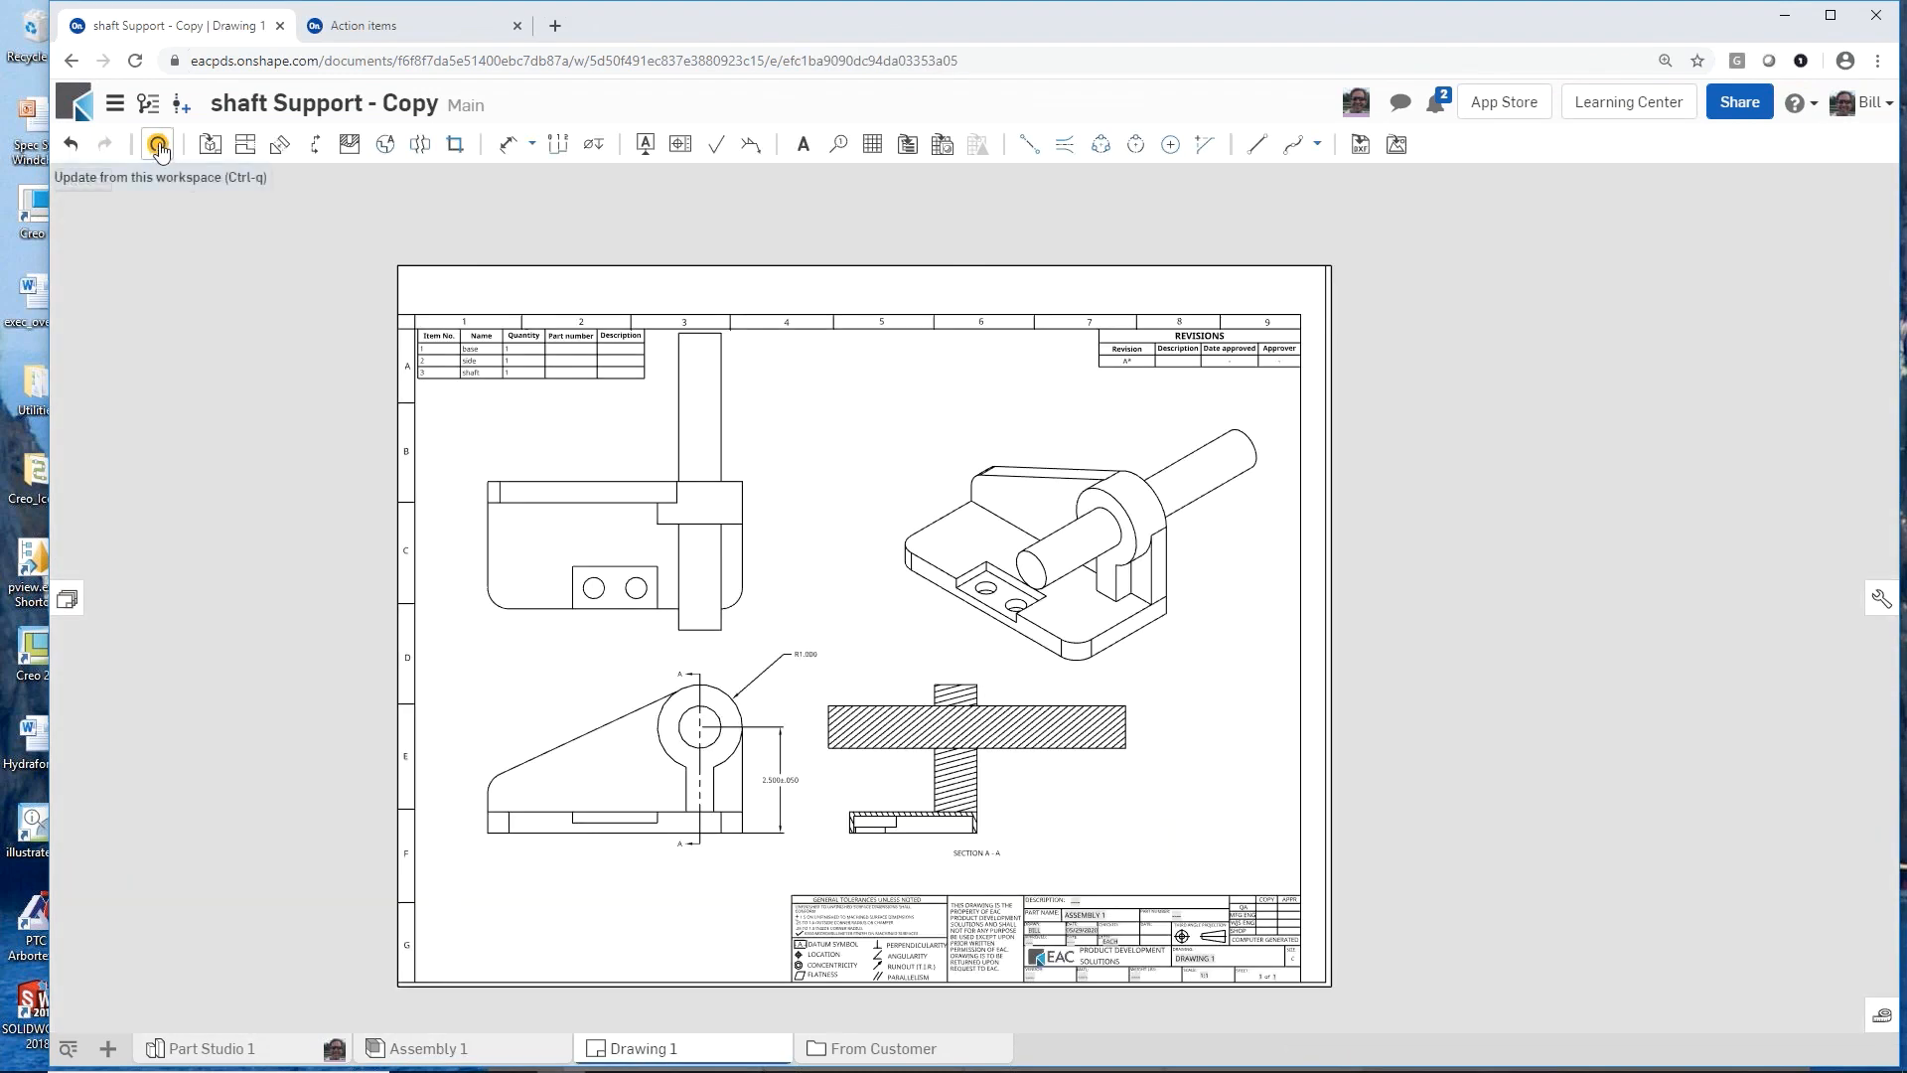
{"action": "left_click", "coordinate": [159, 146]}
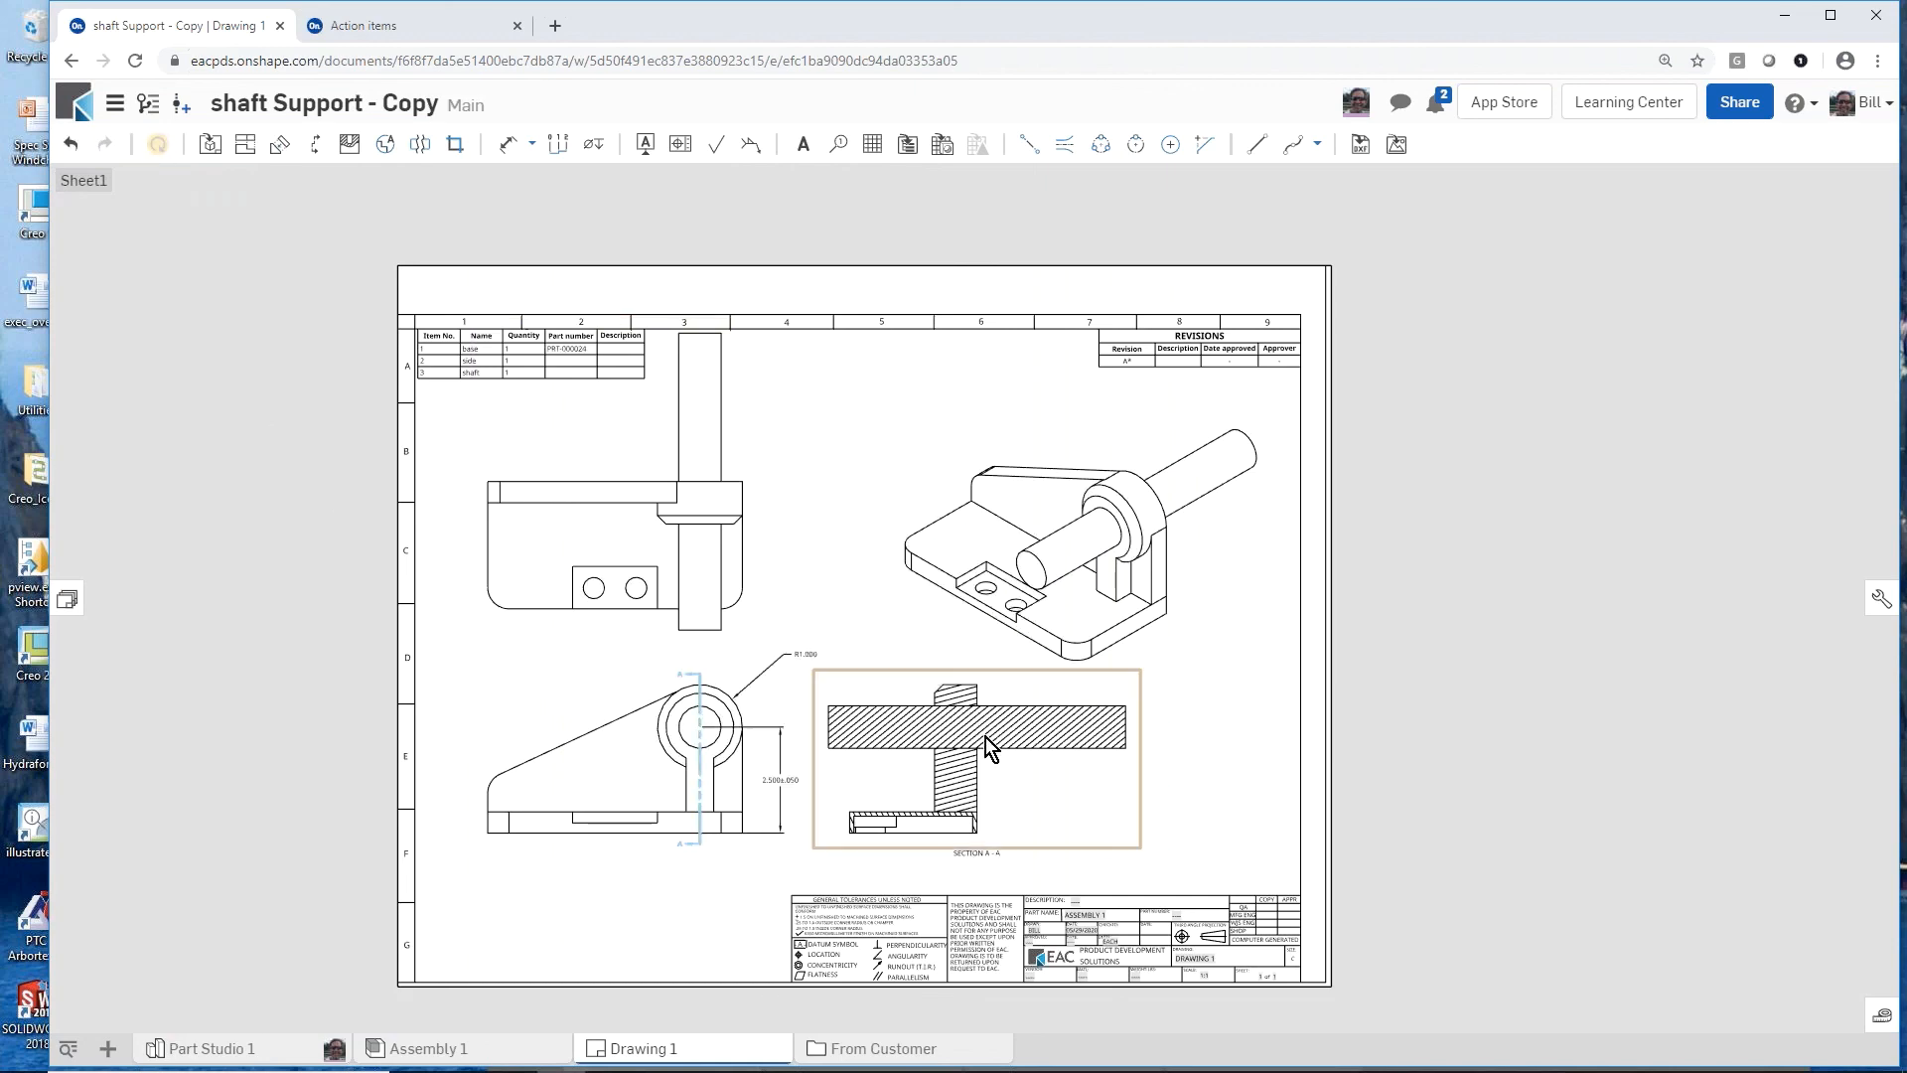
{"action": "scroll", "coordinate": [959, 712], "scroll_direction": "up", "scroll_amount": 6}
{"action": "scroll", "coordinate": [960, 711], "scroll_direction": "down", "scroll_amount": 5}
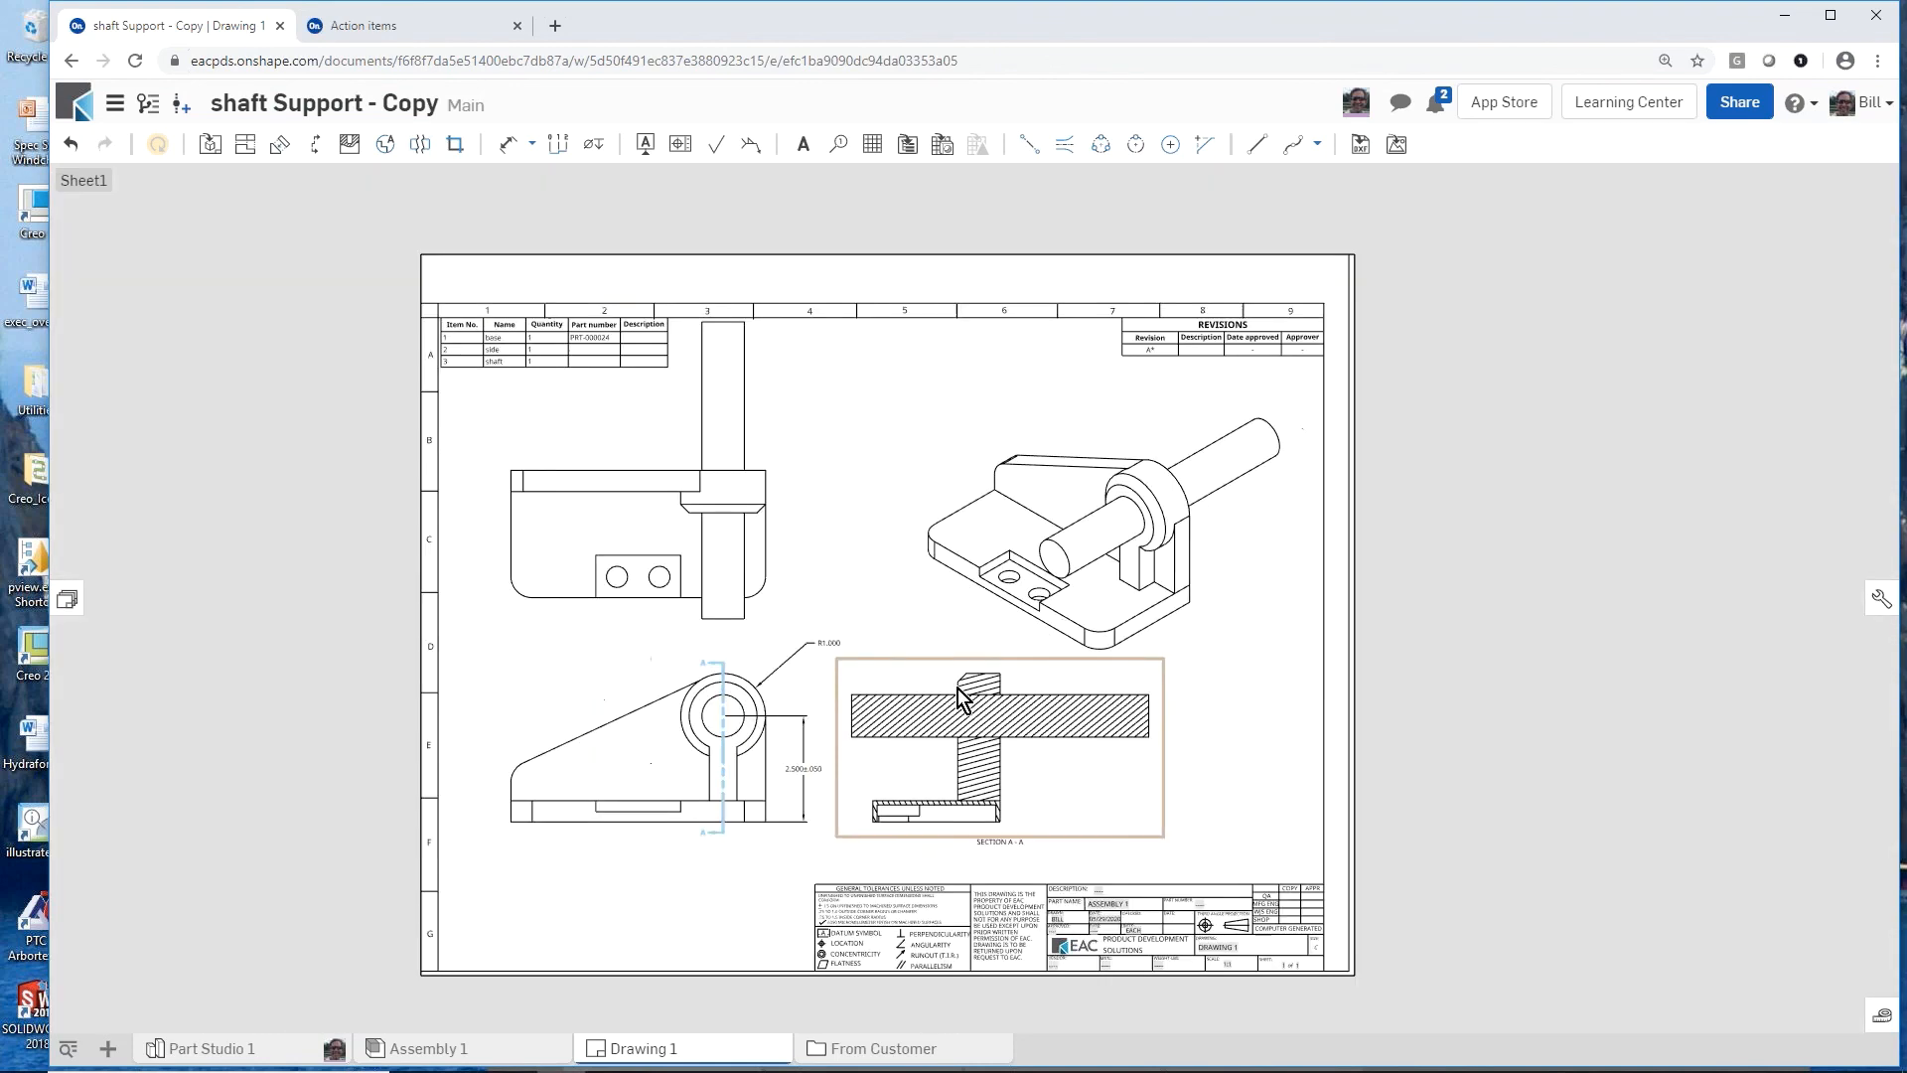
{"action": "scroll", "coordinate": [542, 318], "scroll_direction": "up", "scroll_amount": 8}
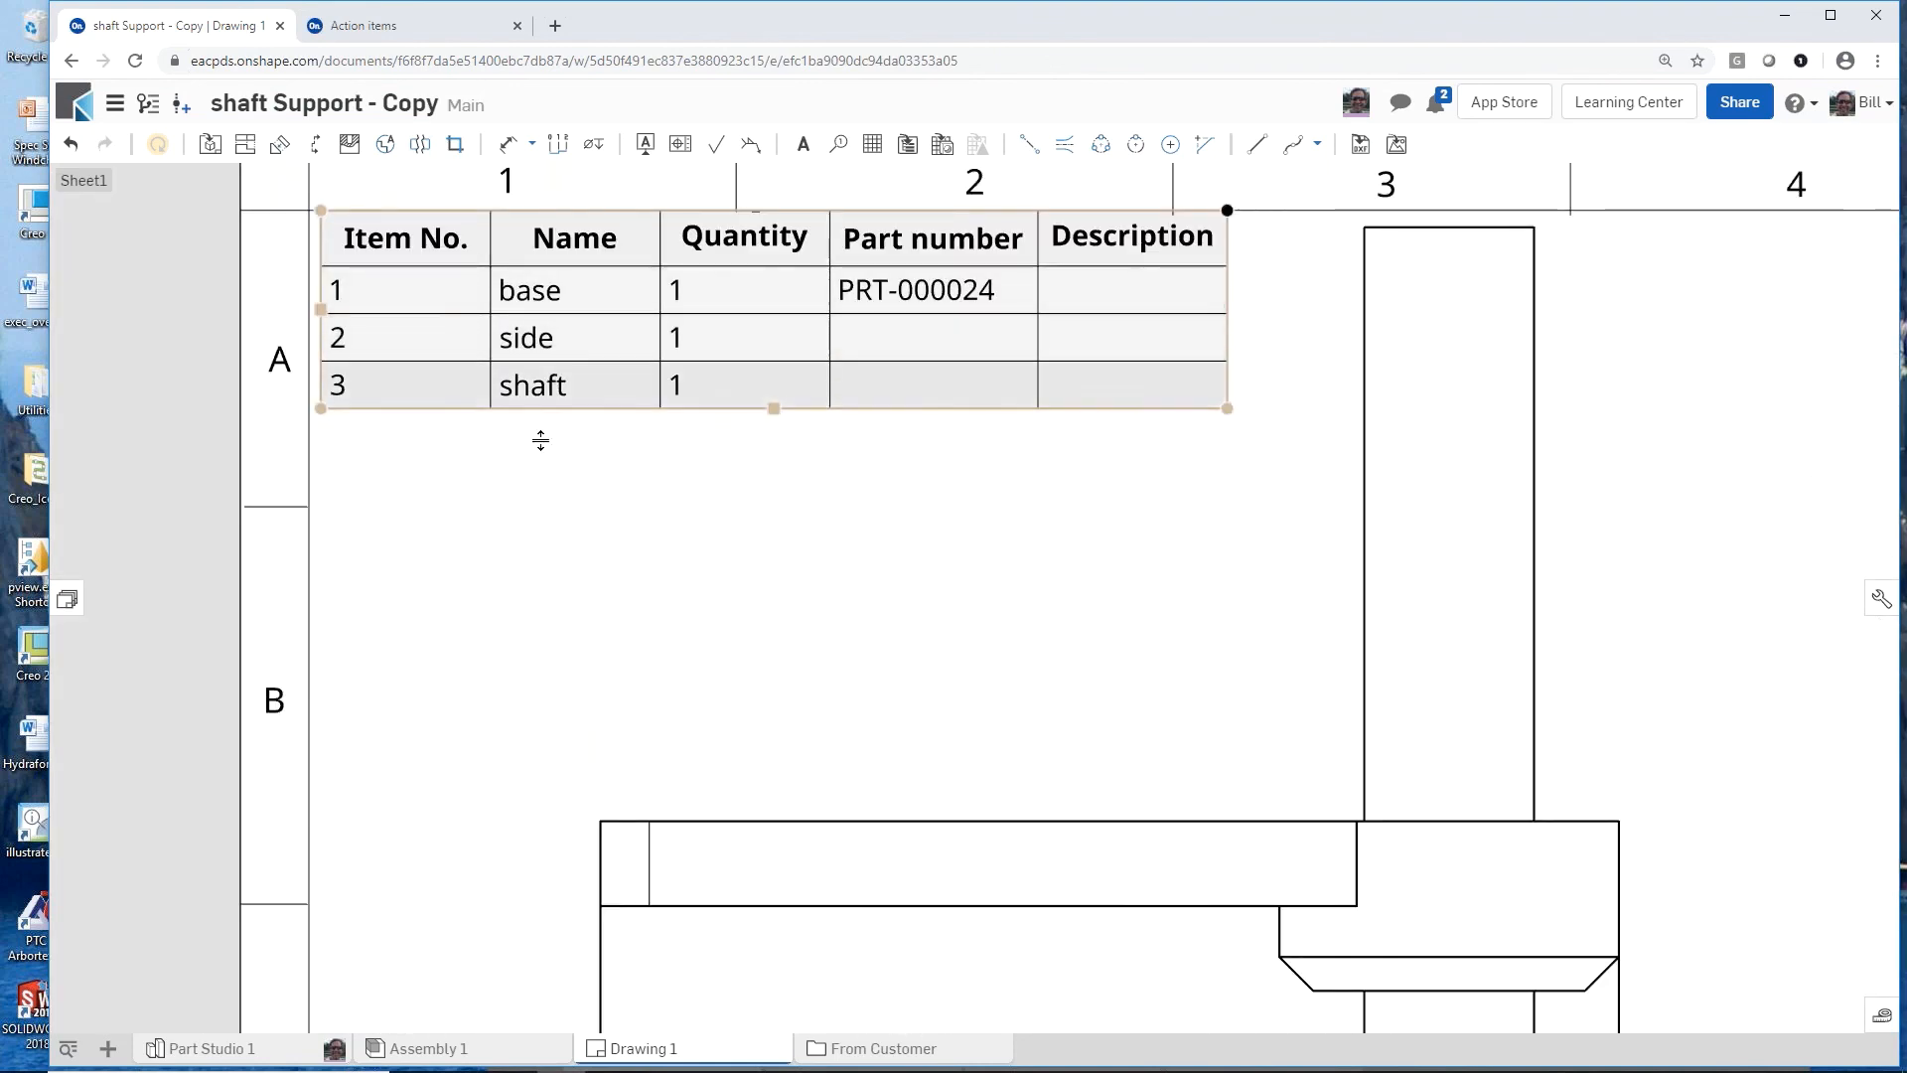
{"action": "scroll", "coordinate": [515, 498], "scroll_direction": "down", "scroll_amount": 8}
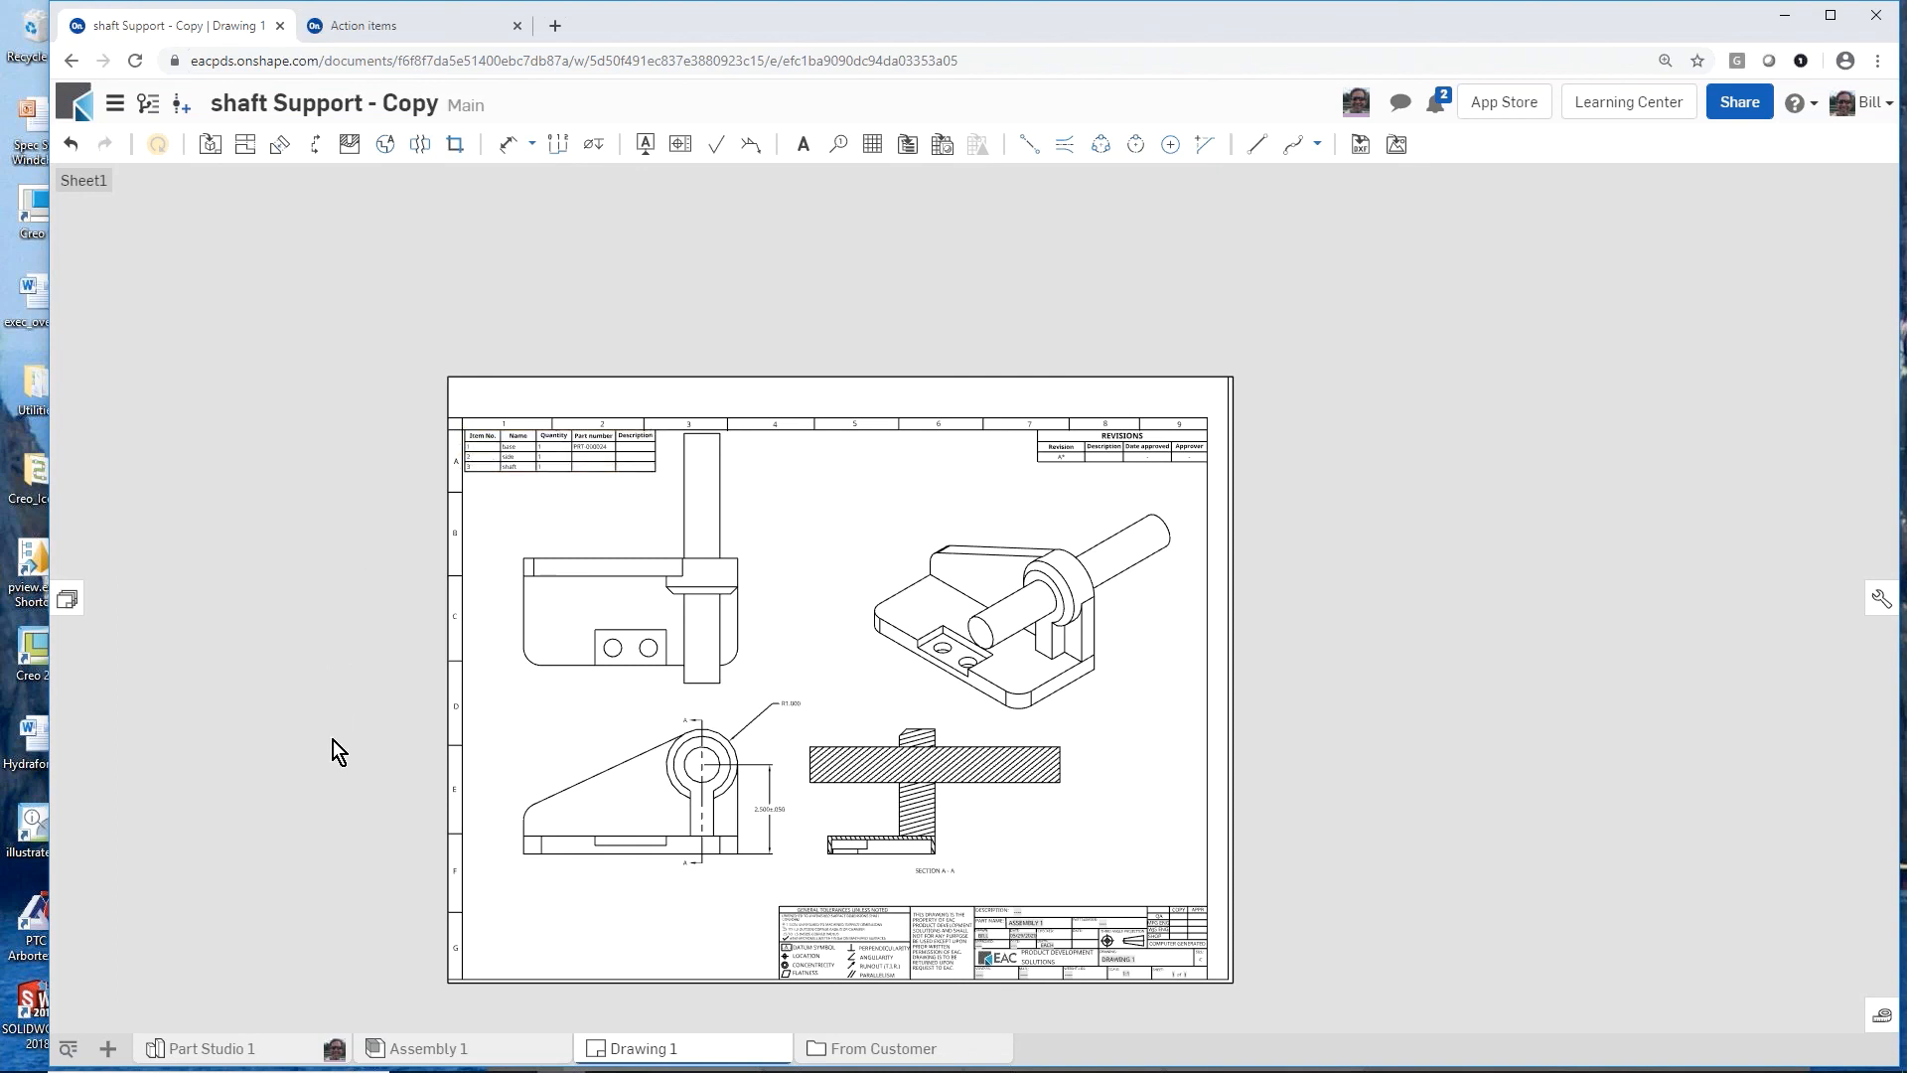
{"action": "left_click", "coordinate": [248, 1059]}
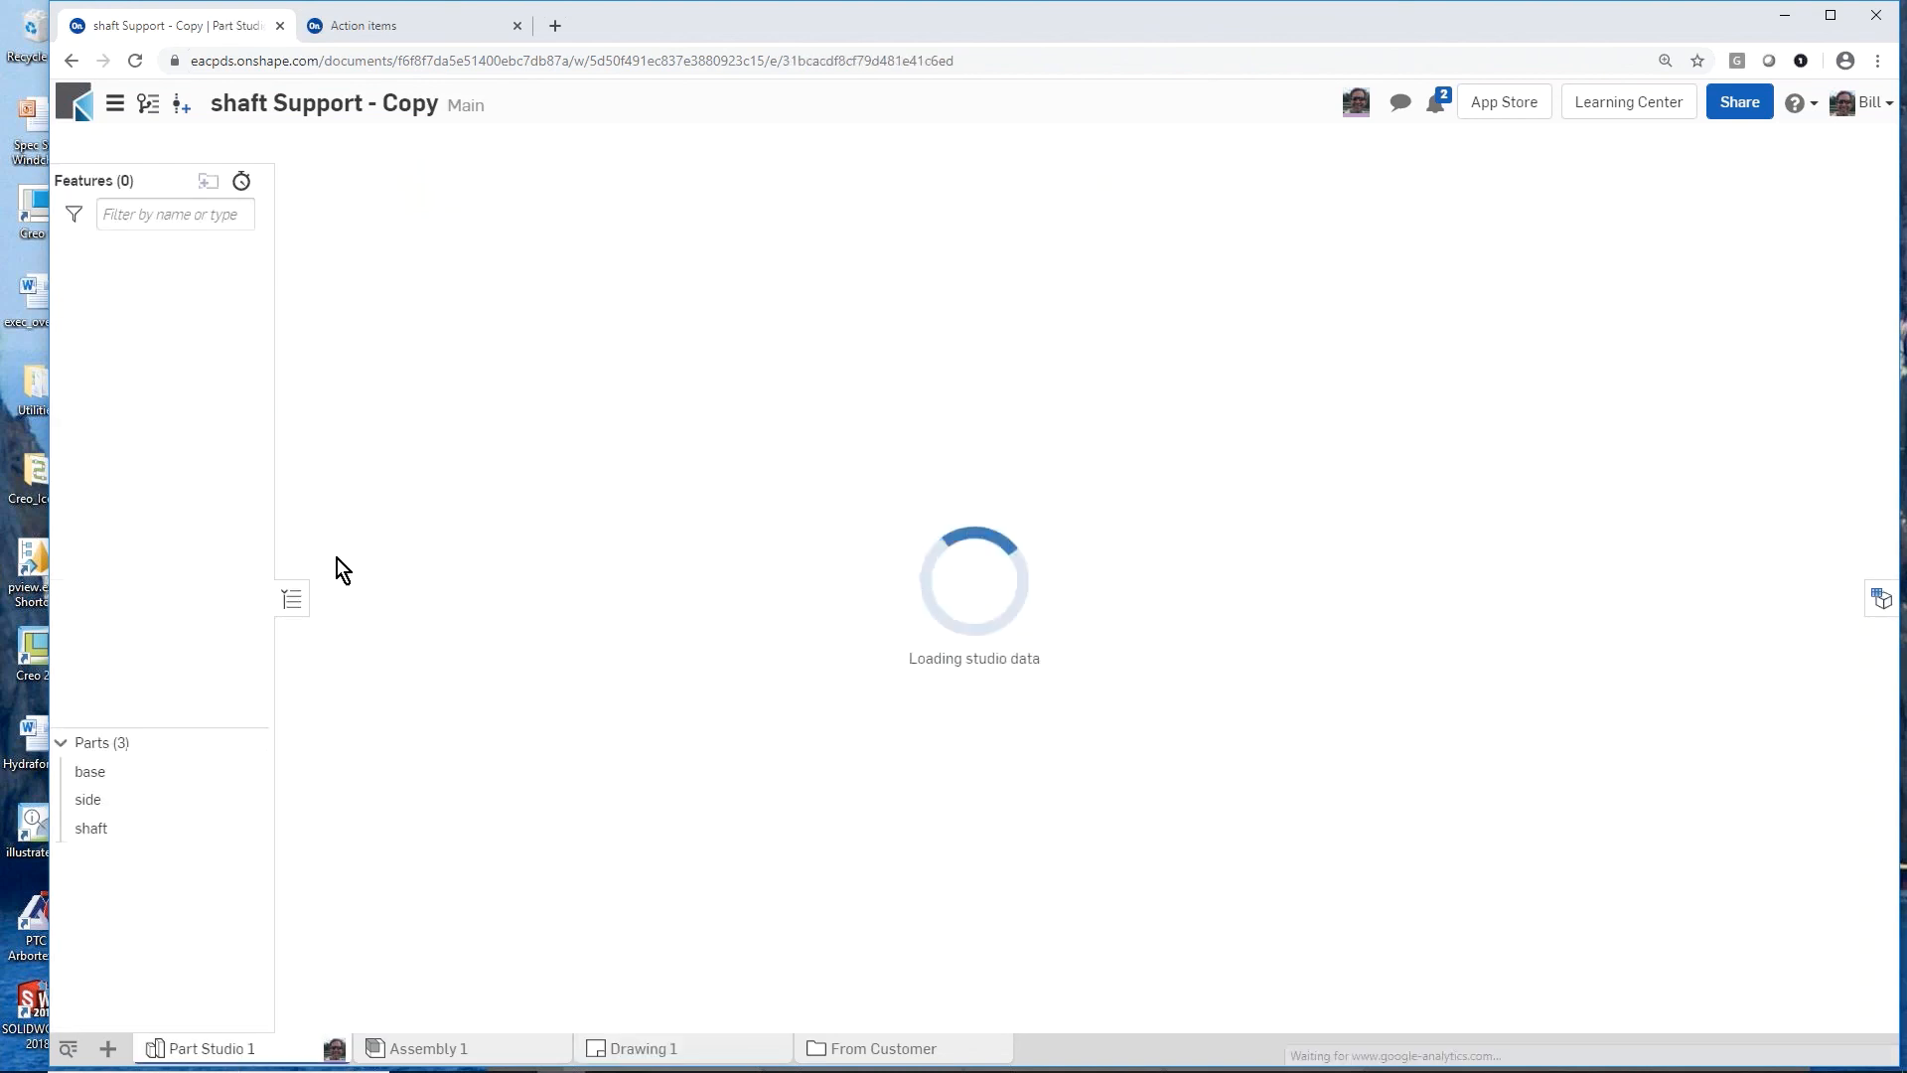